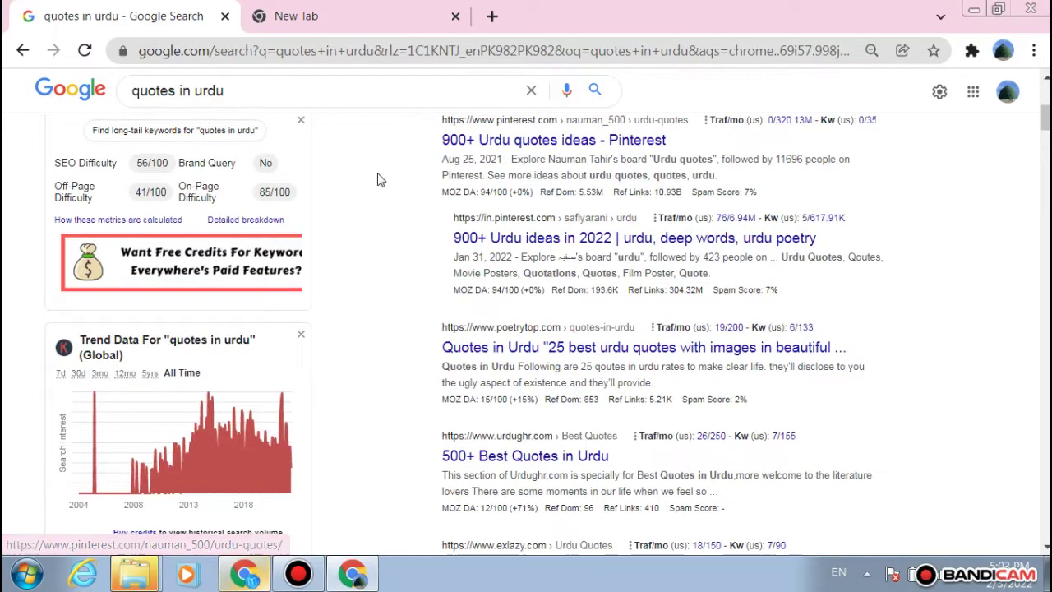
# Step: Set the Ubersuggest extension's preferred location to English / Pakistan on the search results page
pyautogui.scroll(-4, 200, 251)
pyautogui.scroll(-2, 200, 251)
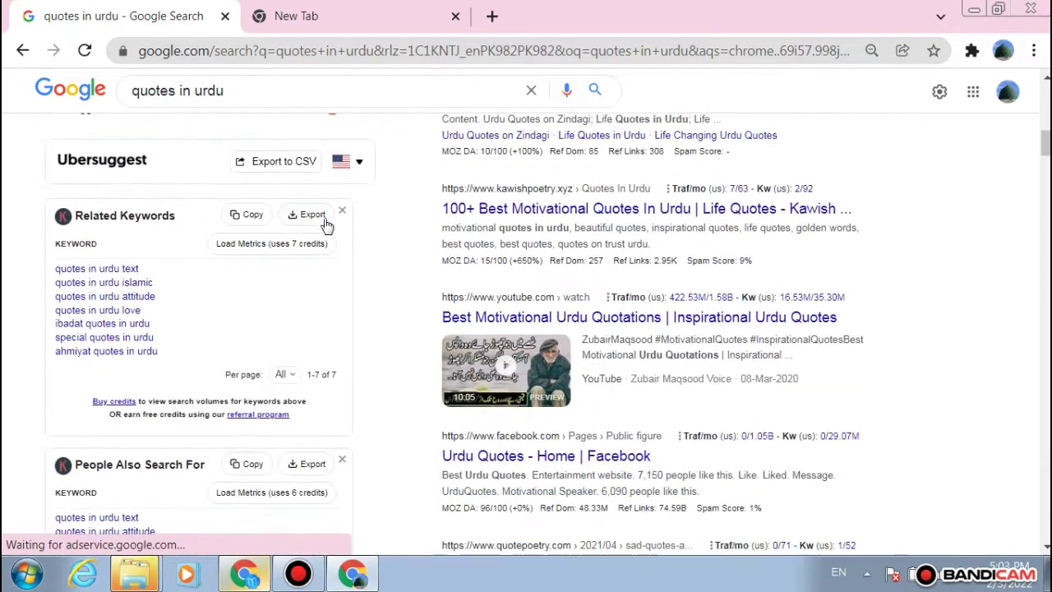
pyautogui.click(360, 174)
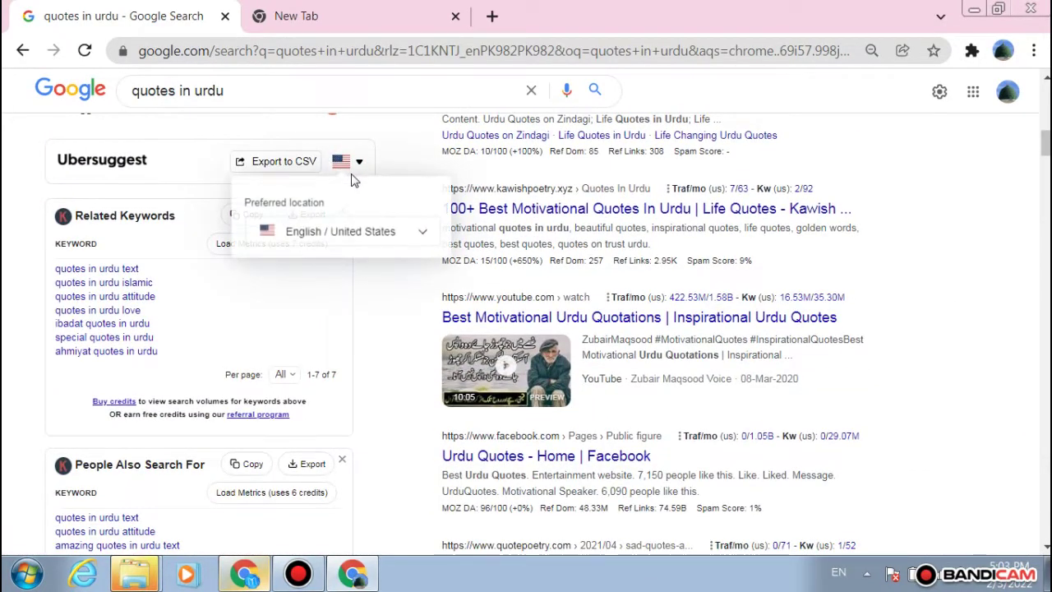
pyautogui.doubleClick(334, 232)
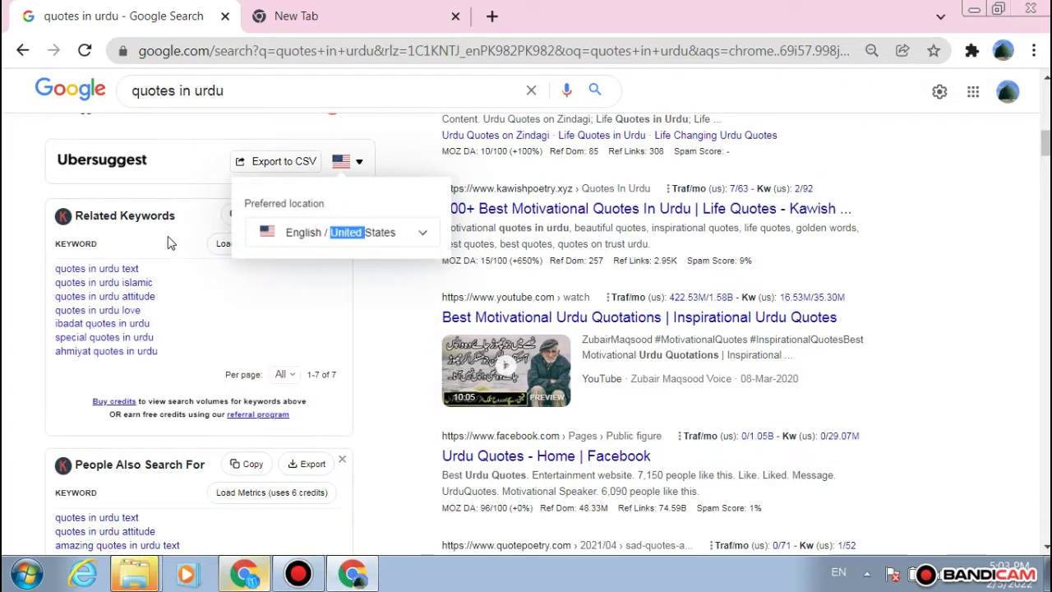
pyautogui.click(358, 236)
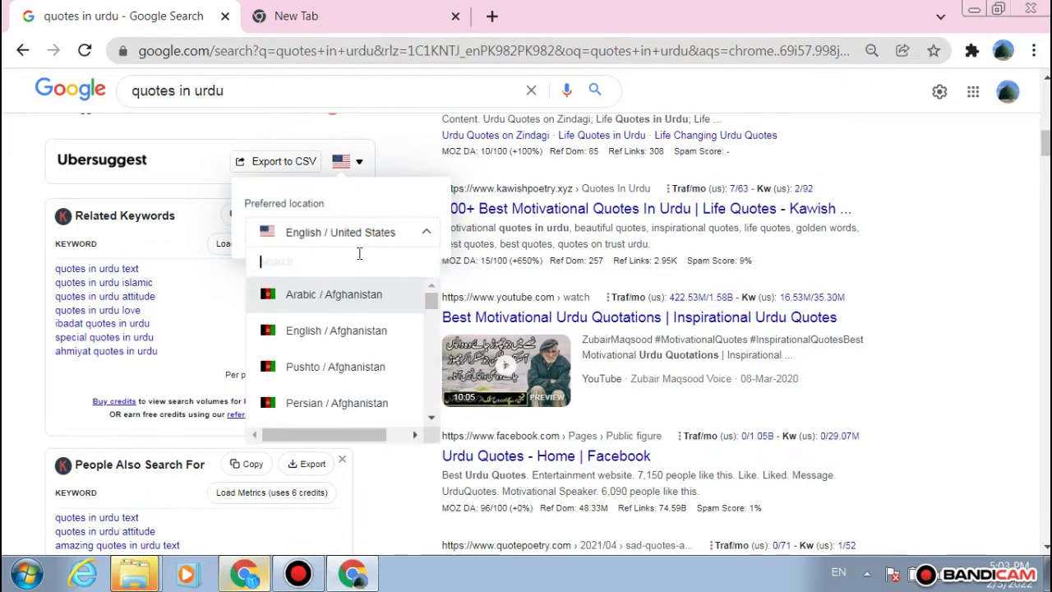
pyautogui.write('paki')
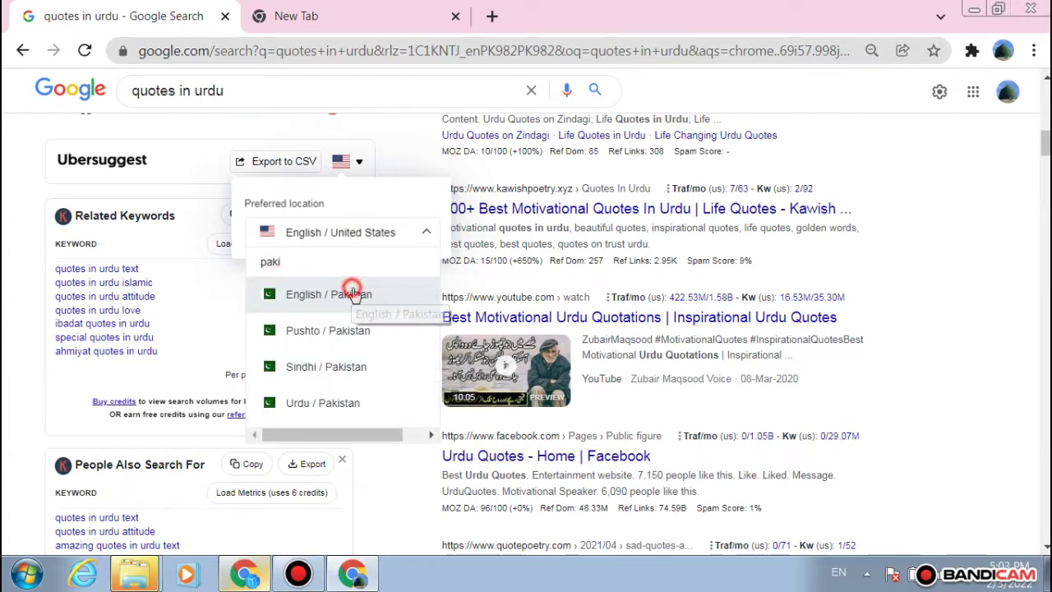
pyautogui.click(354, 296)
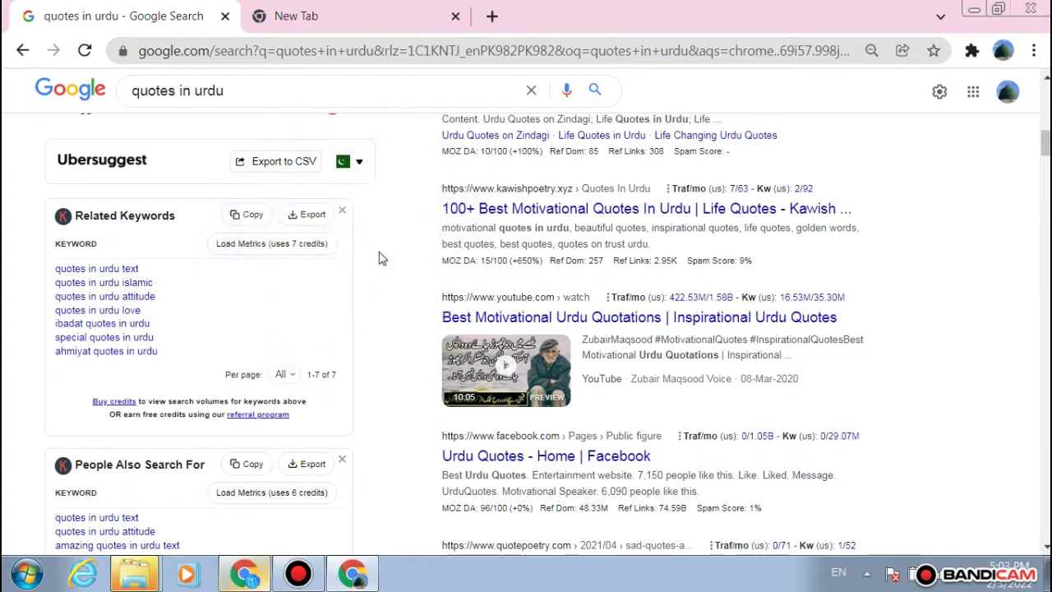
# Step: Rerun the "quotes in urdu" search and check the reloaded Ubersuggest section beside the results
pyautogui.click(365, 87)
pyautogui.press('Return')
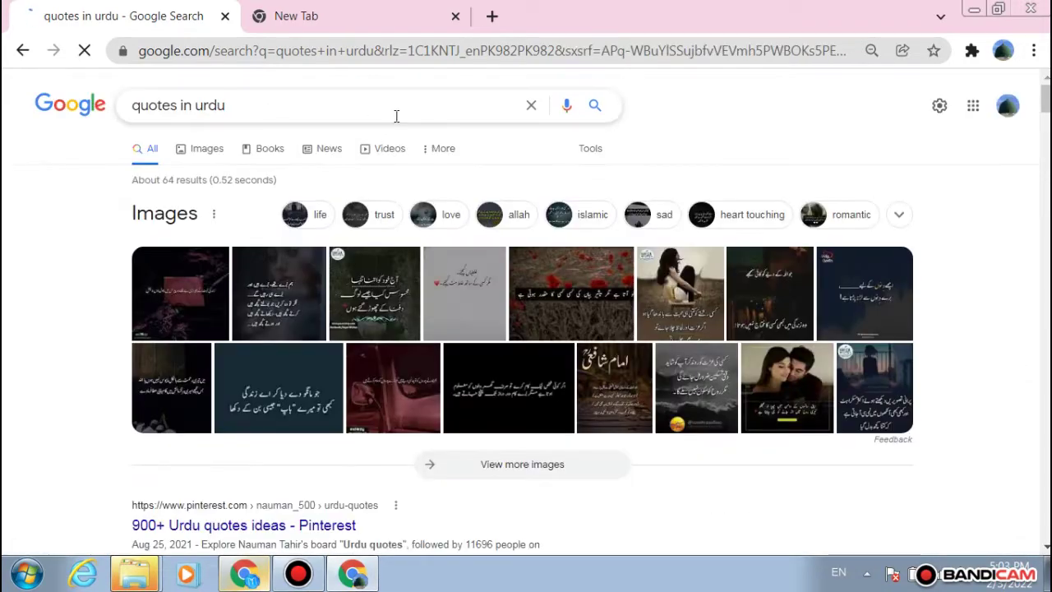
pyautogui.scroll(-5, 396, 116)
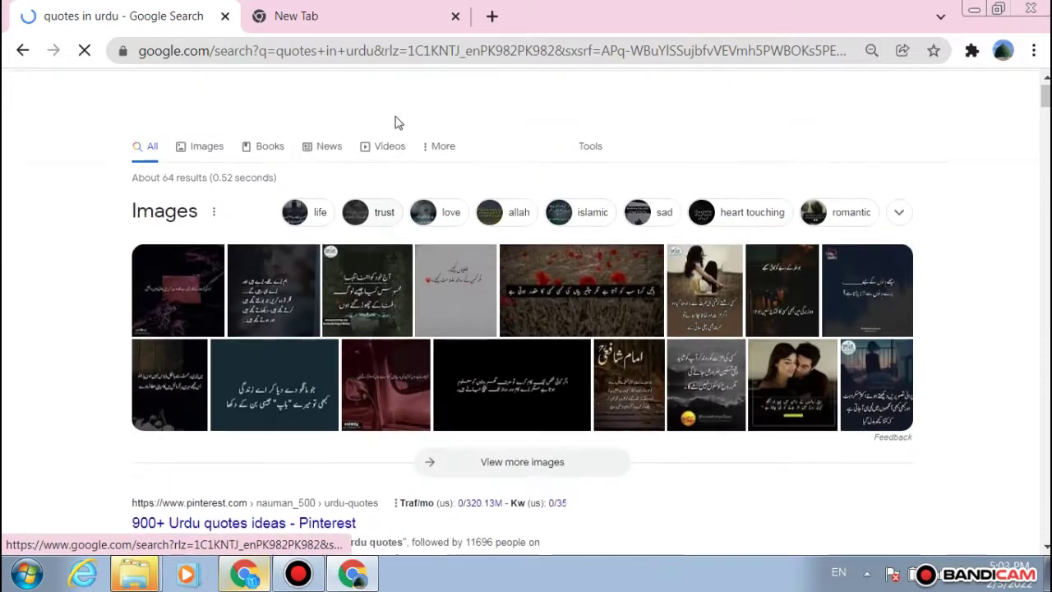
pyautogui.scroll(-6, 394, 112)
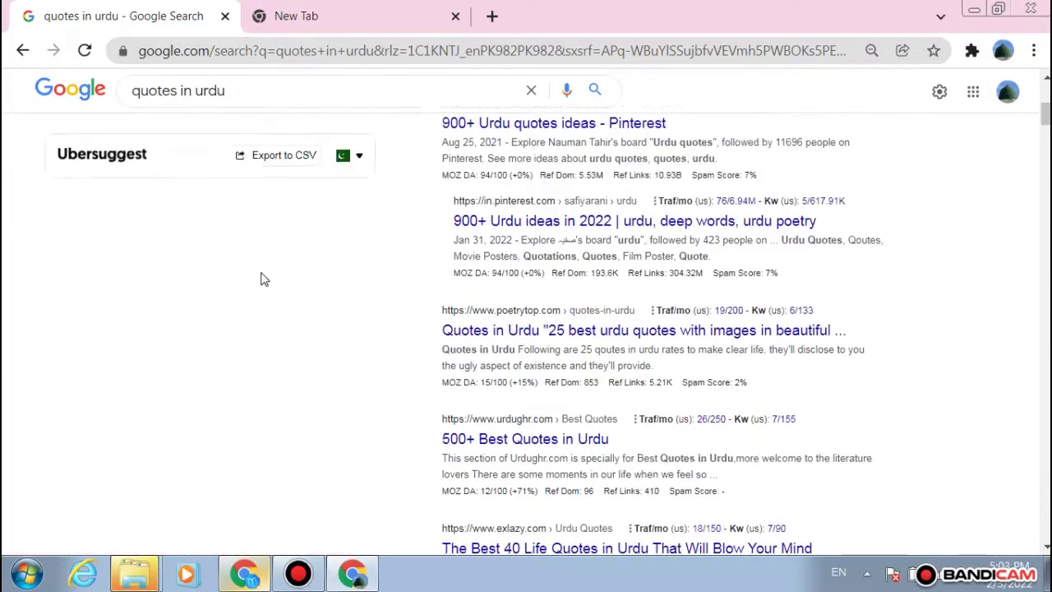
pyautogui.scroll(5, 260, 280)
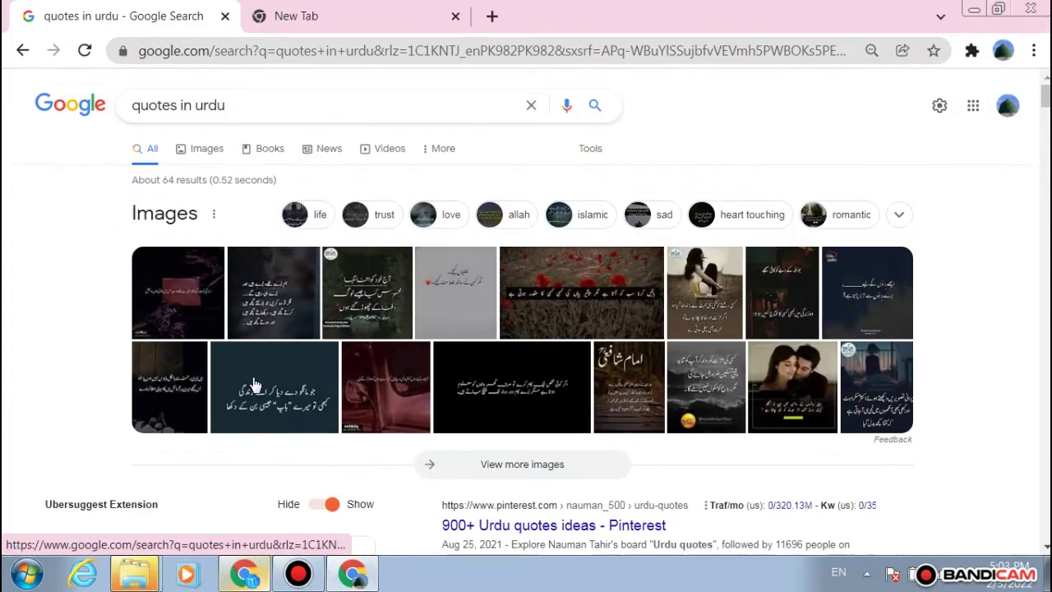
pyautogui.scroll(-6, 254, 383)
pyautogui.scroll(3, 295, 296)
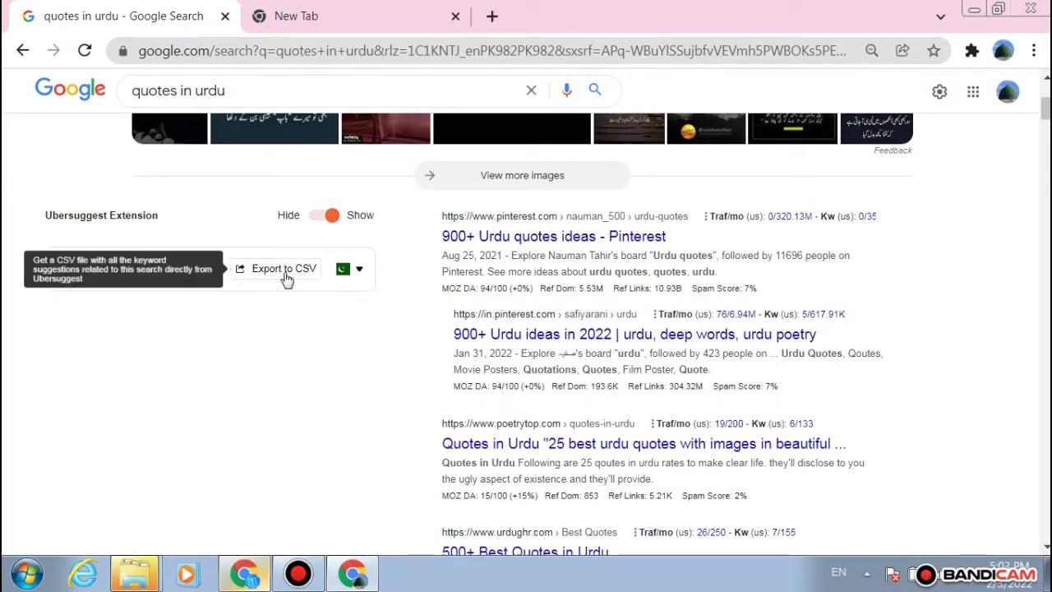
# Step: Start the Ubersuggest CSV export for "quotes in urdu" to open its keyword ideas page
pyautogui.click(285, 276)
pyautogui.click(115, 14)
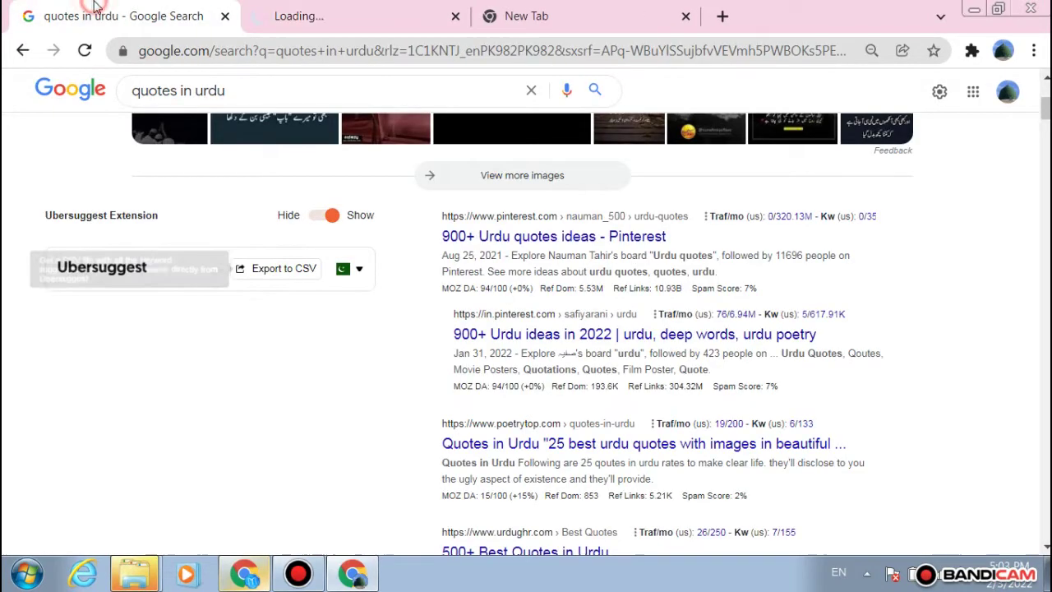
pyautogui.click(292, 10)
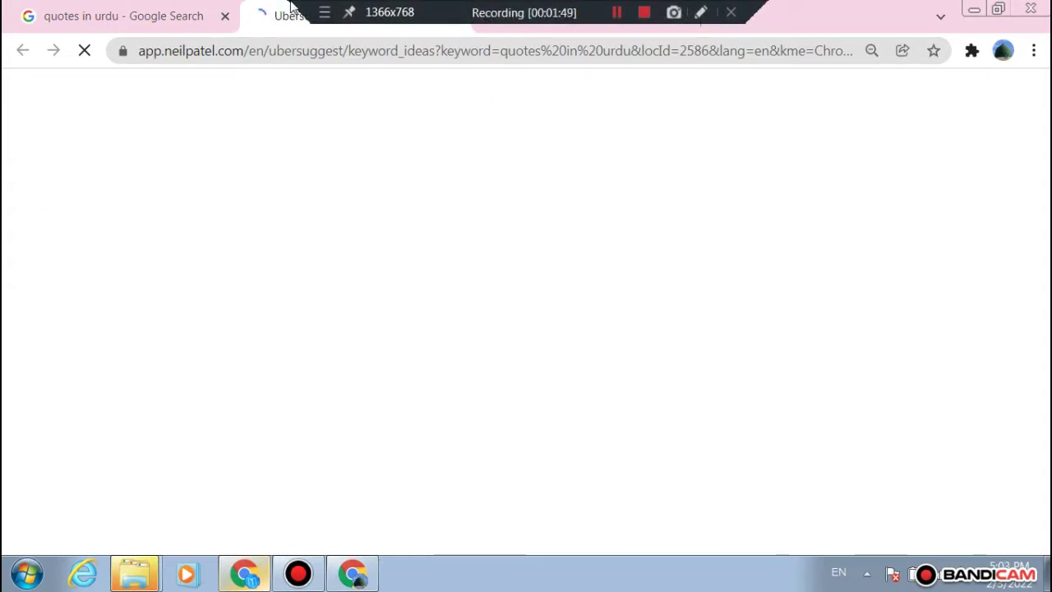
pyautogui.click(196, 7)
pyautogui.scroll(3, 370, 289)
pyautogui.scroll(-7, 369, 289)
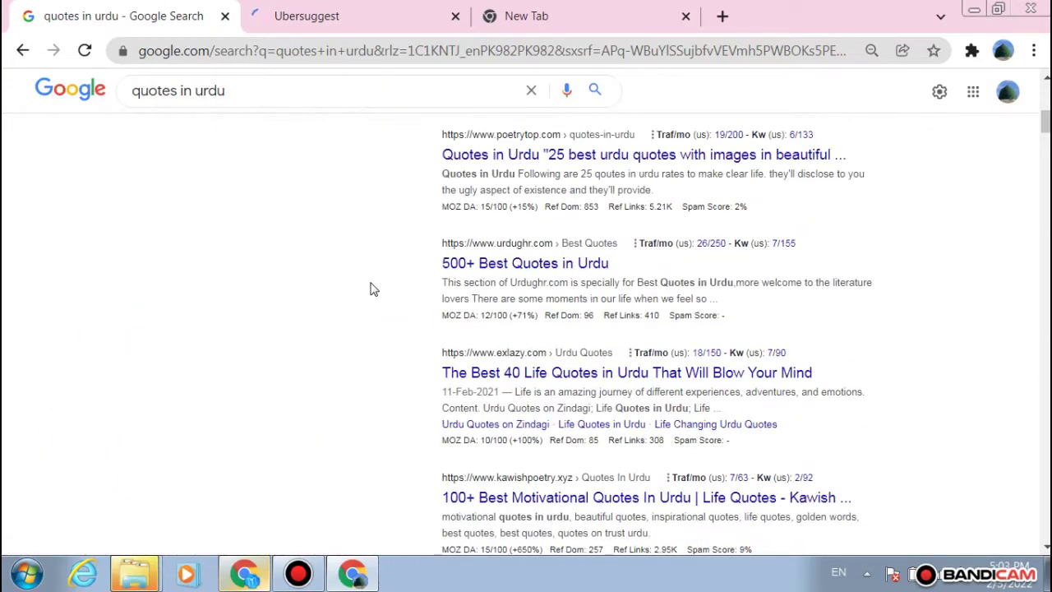
pyautogui.scroll(-2, 370, 289)
pyautogui.scroll(4, 370, 289)
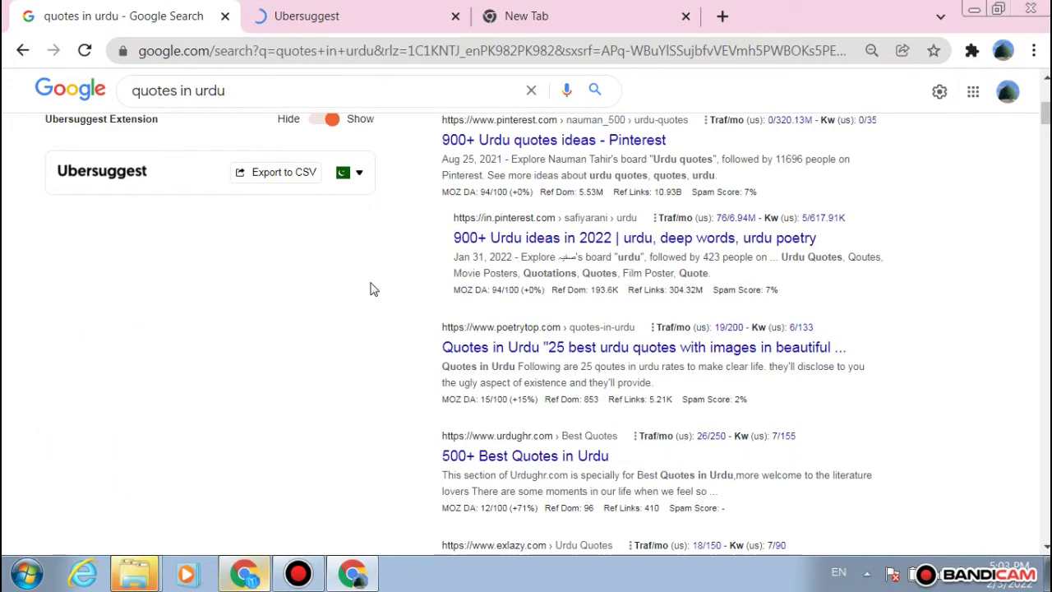
pyautogui.scroll(3, 370, 288)
# Step: Review the search volume, CPC and SEO difficulty of the "quotes in urdu" keyword ideas in Ubersuggest
pyautogui.click(332, 22)
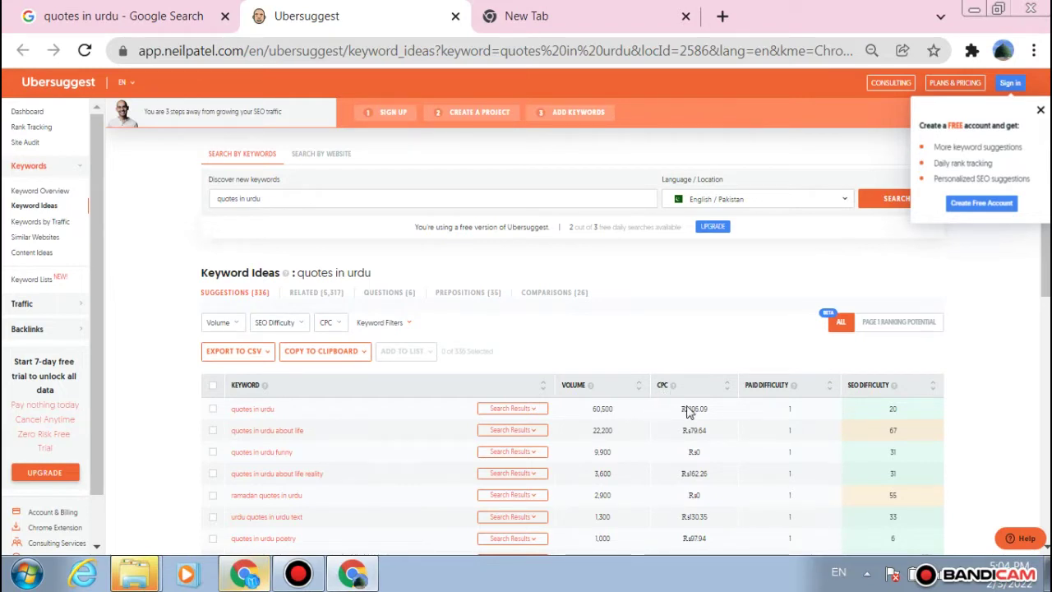
pyautogui.moveTo(683, 410); pyautogui.dragTo(702, 413)
pyautogui.click(696, 411)
pyautogui.scroll(-1, 896, 413)
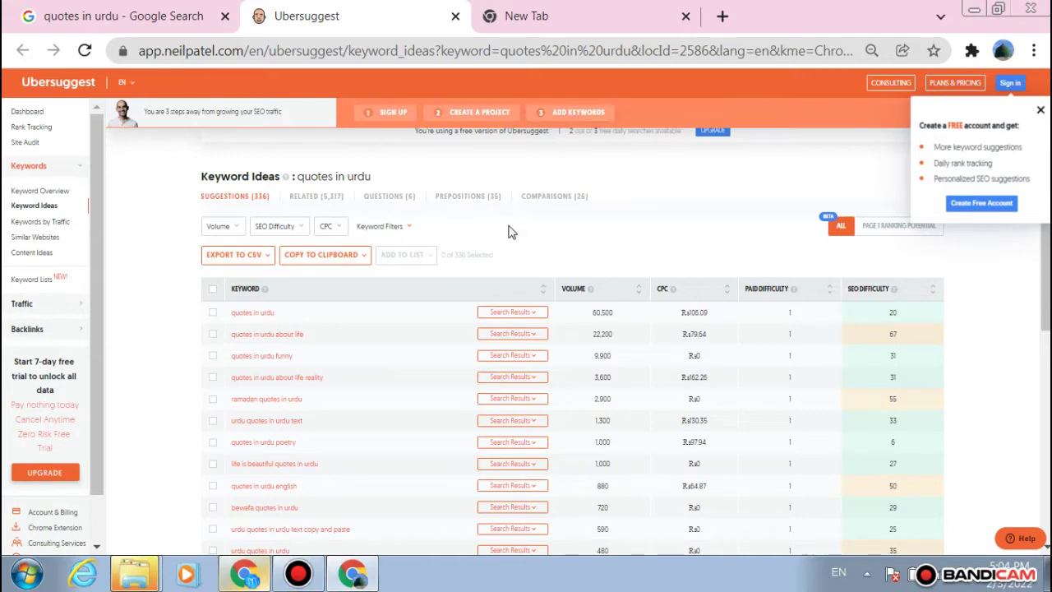
# Step: Run a Google search for "allintitle:quotes in urdu" in the open blank tab
pyautogui.click(535, 14)
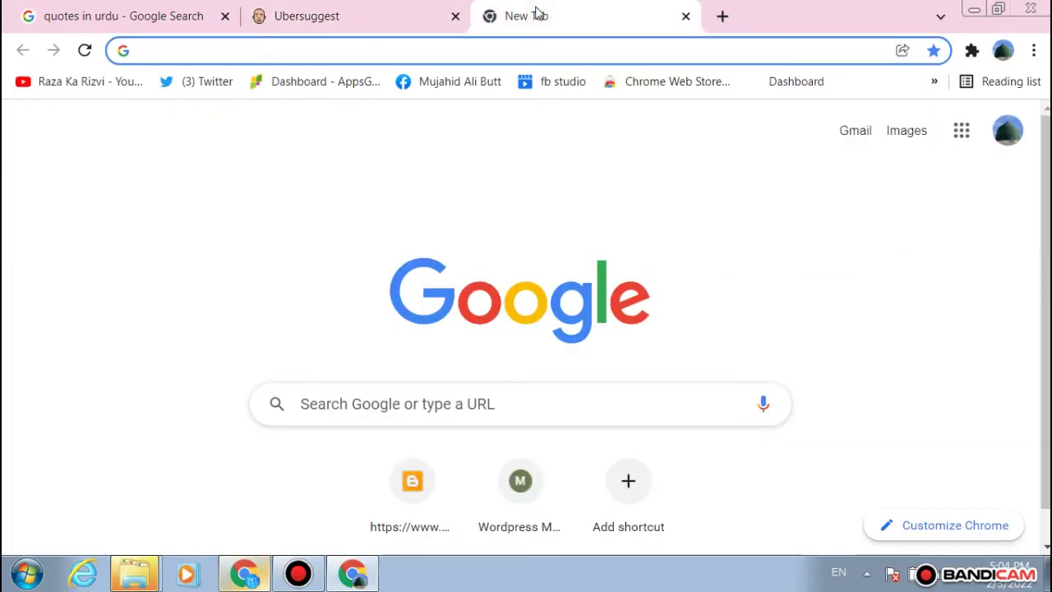
pyautogui.write('quotes in urdu')
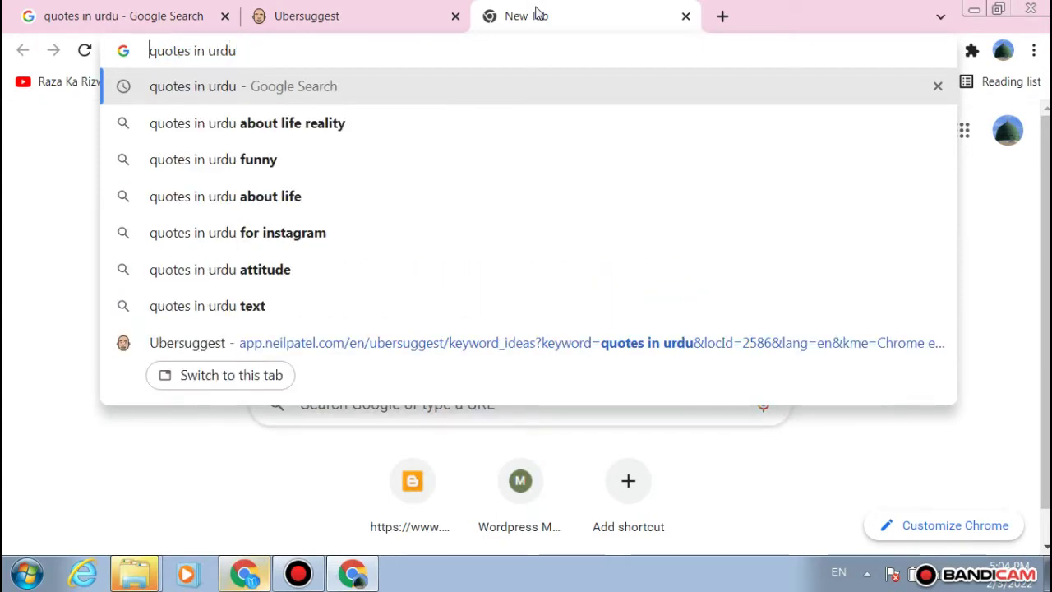
pyautogui.press('Home')
pyautogui.write('allin')
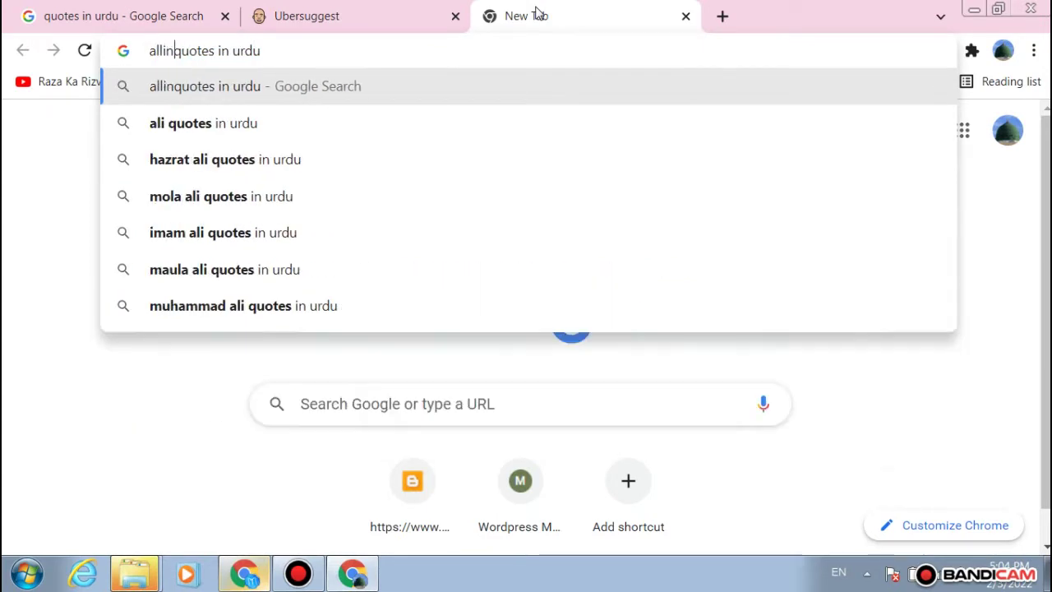
pyautogui.write('title')
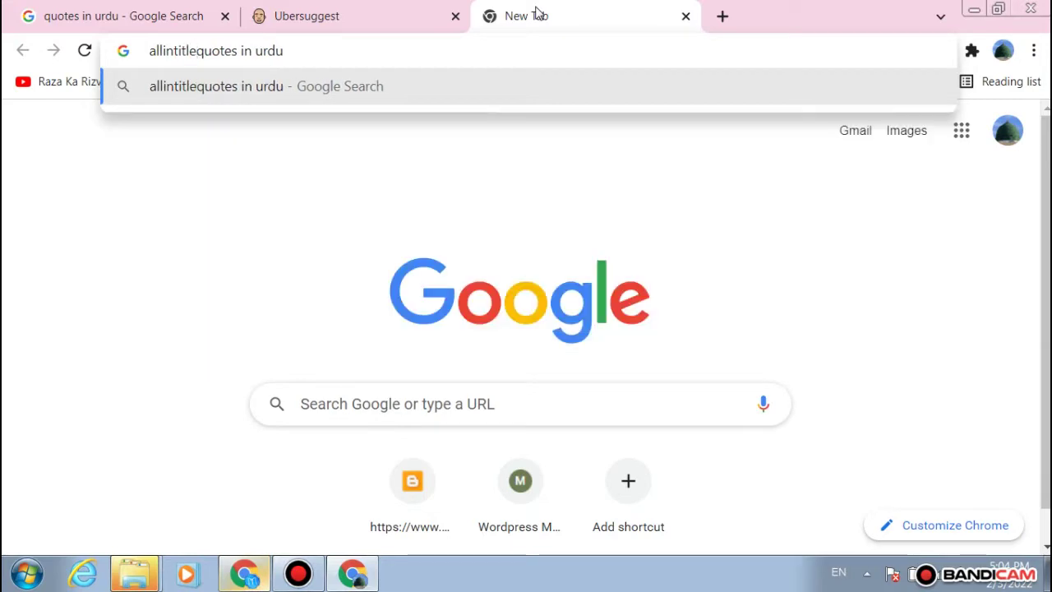
pyautogui.write(':')
pyautogui.press('Return')
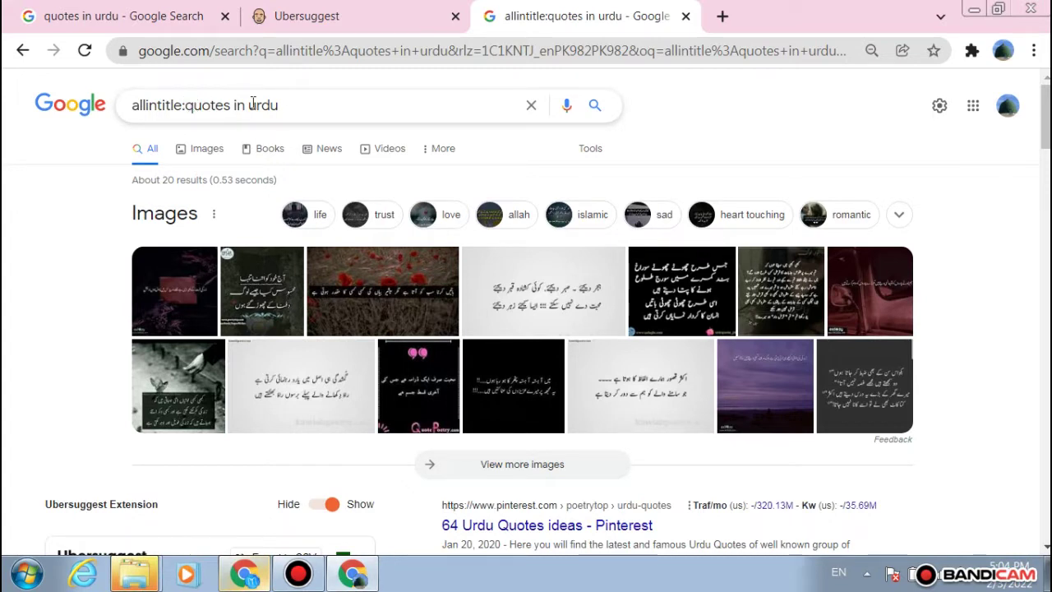
# Step: Examine the allintitle search's result count and look through its listed pages to judge the title competition
pyautogui.click(331, 99)
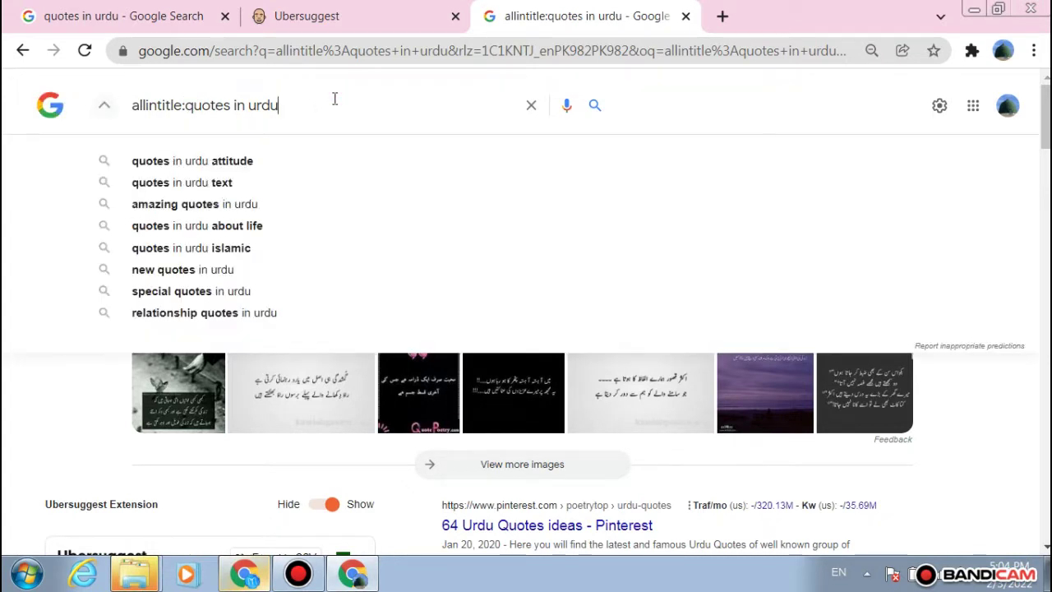
pyautogui.click(50, 392)
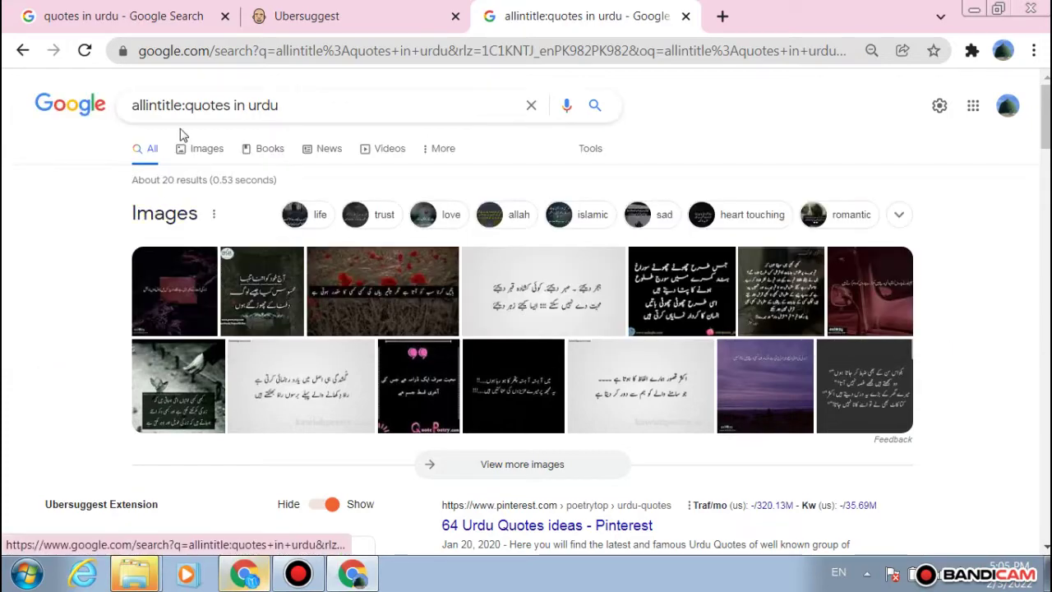
pyautogui.scroll(-12, 71, 113)
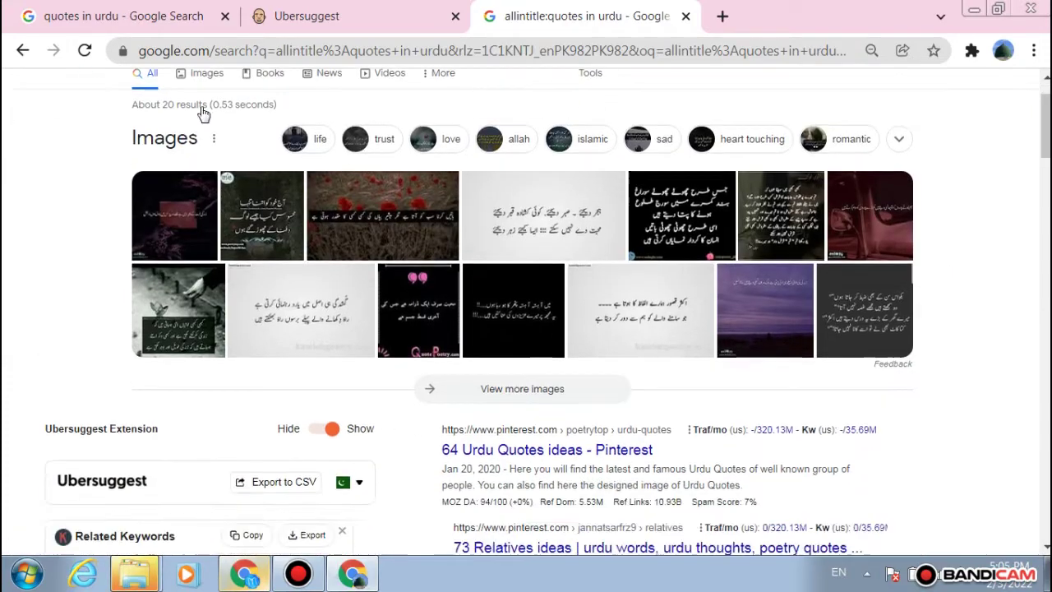
pyautogui.scroll(-15, 521, 291)
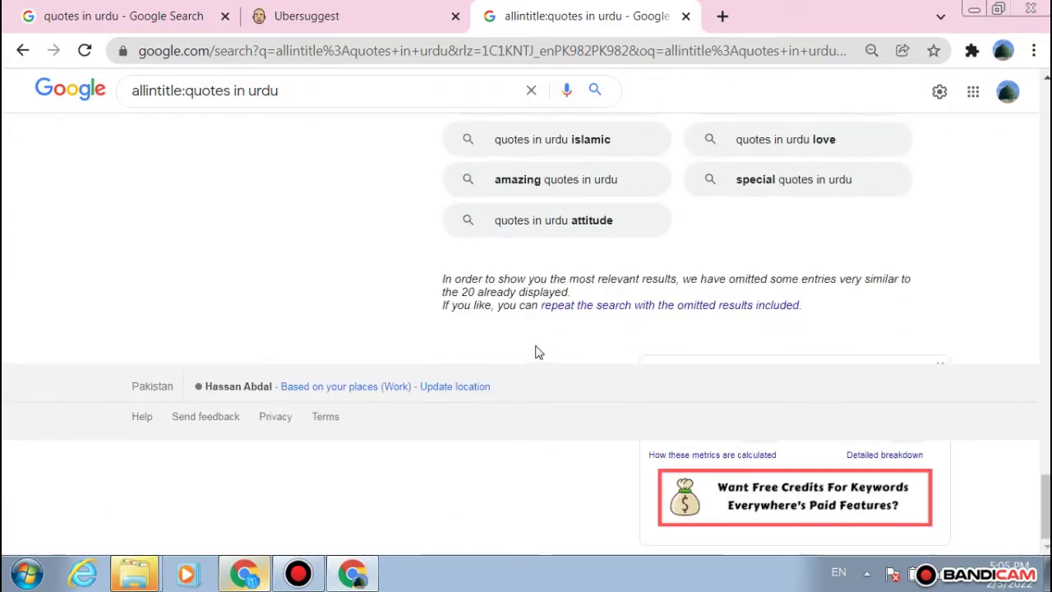
pyautogui.scroll(10, 535, 352)
pyautogui.scroll(5, 535, 352)
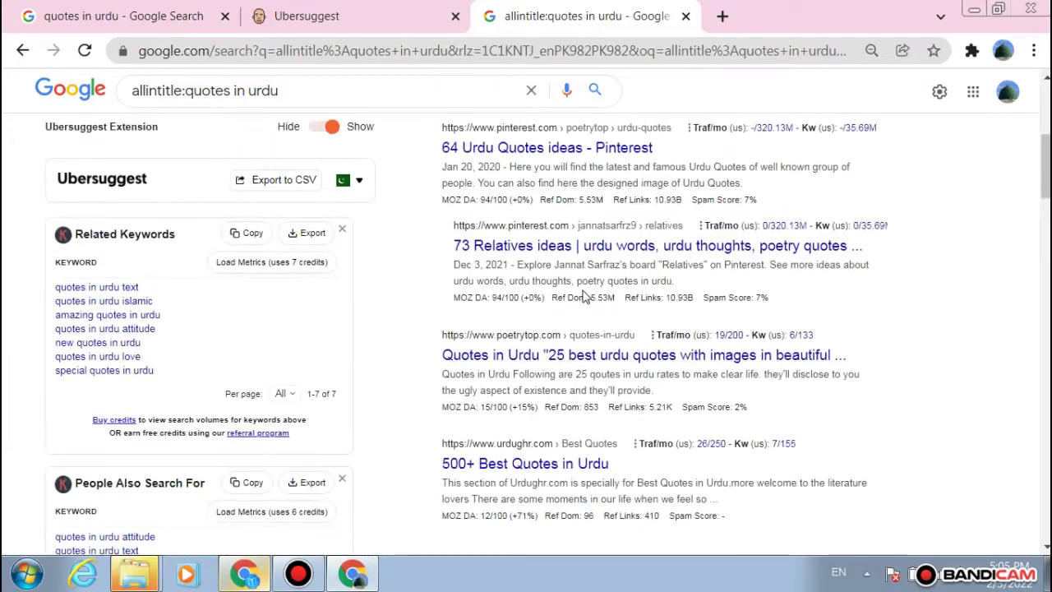
pyautogui.scroll(-3, 576, 304)
pyautogui.scroll(2, 583, 291)
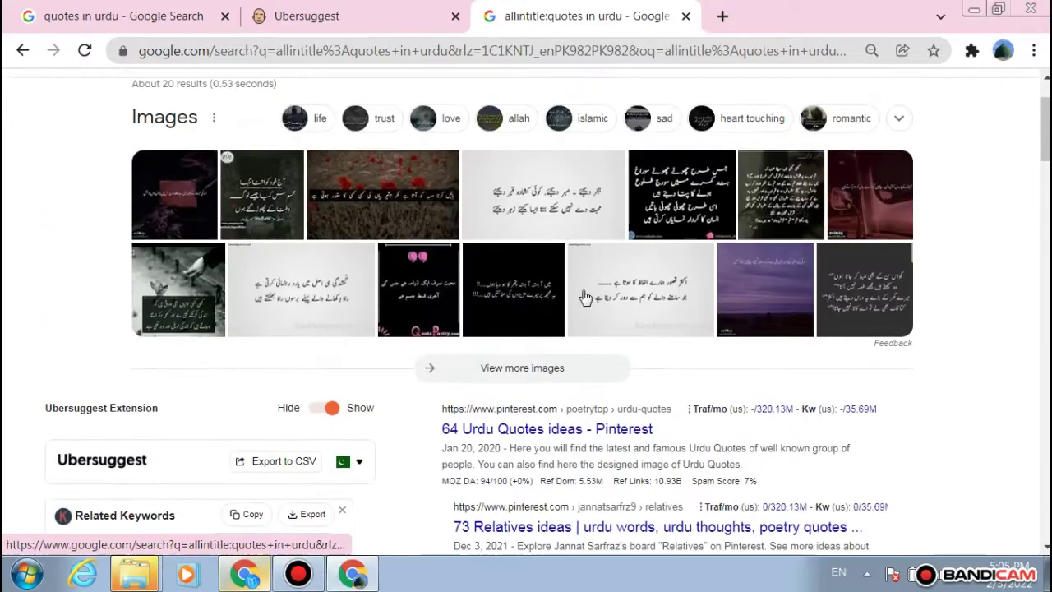
pyautogui.scroll(2, 584, 296)
# Step: Search Google for "quotes in urdu" in a new tab and look through the results down to the related searches
pyautogui.click(723, 16)
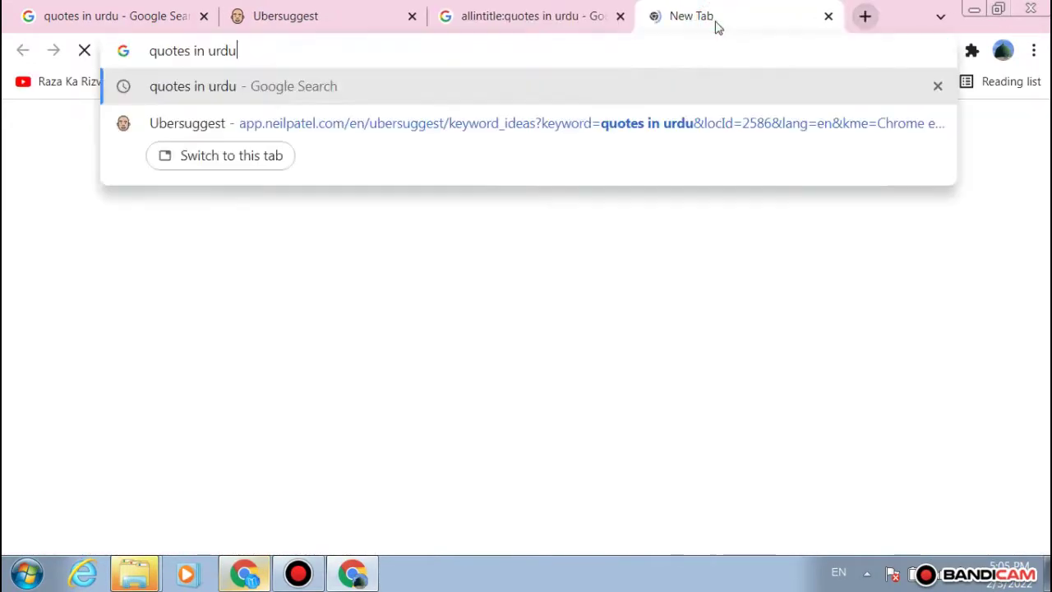
pyautogui.scroll(-10, 509, 189)
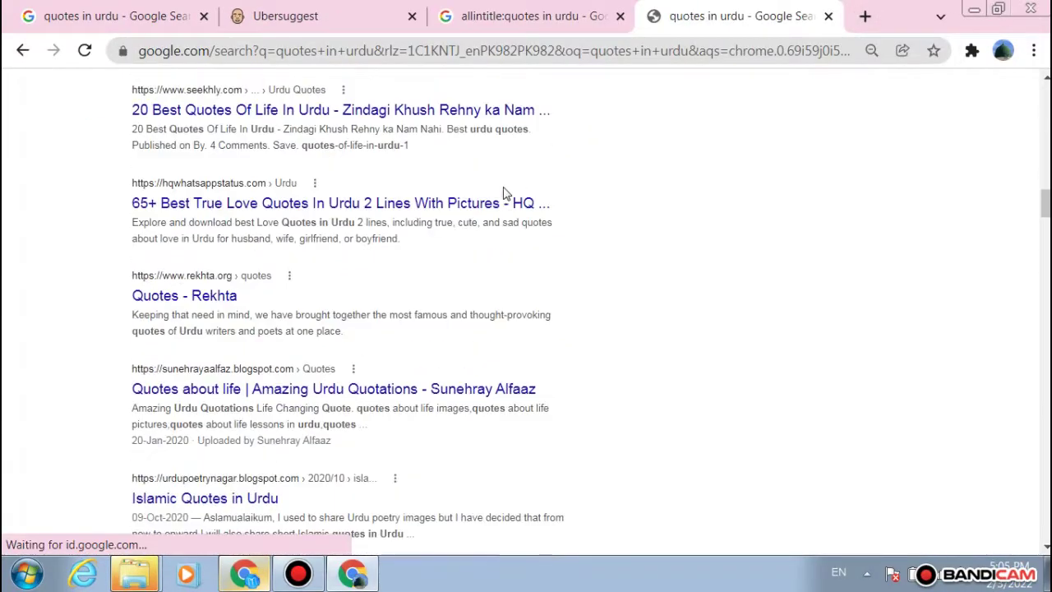
pyautogui.scroll(-5, 475, 217)
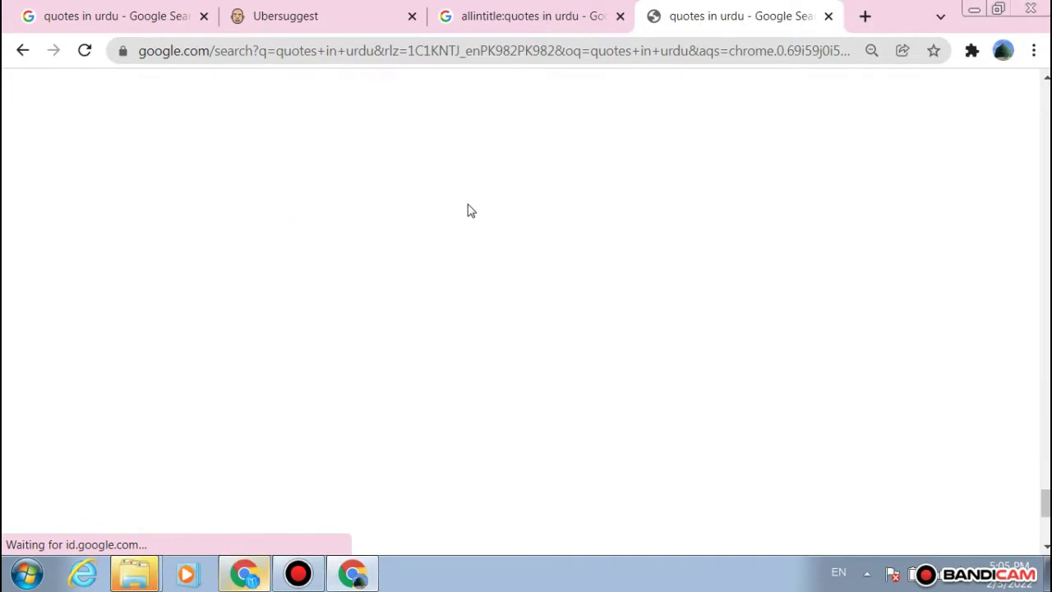
pyautogui.scroll(8, 471, 212)
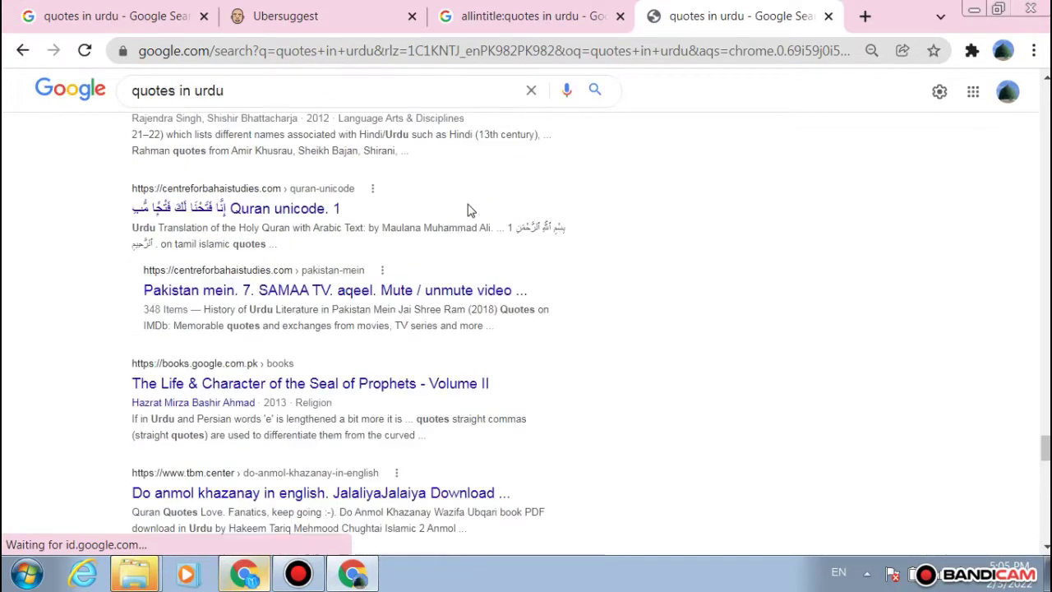
pyautogui.scroll(4, 471, 211)
pyautogui.scroll(-12, 471, 212)
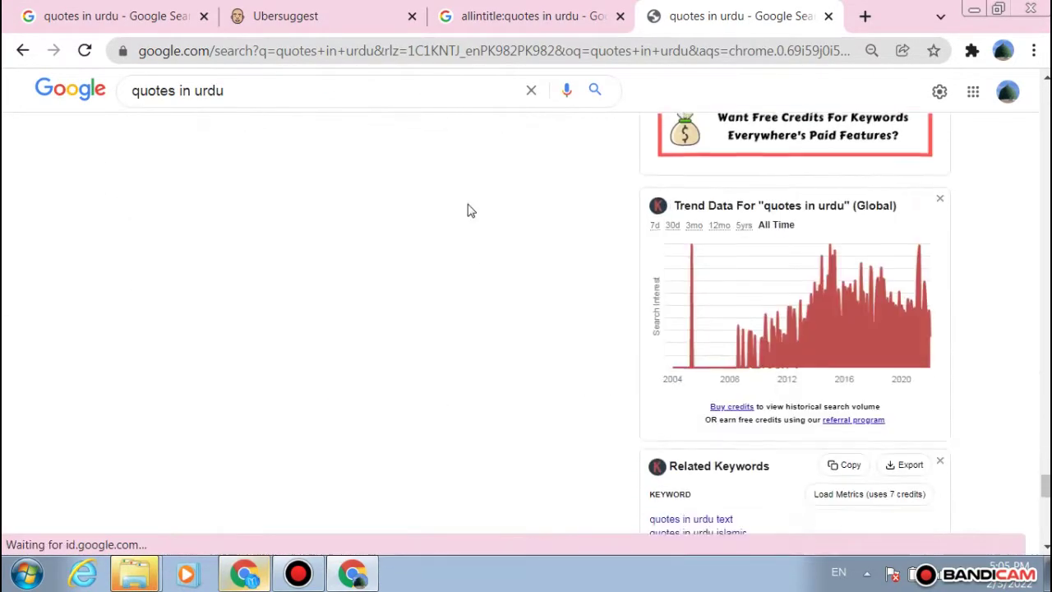
pyautogui.scroll(-5, 471, 211)
pyautogui.scroll(8, 471, 212)
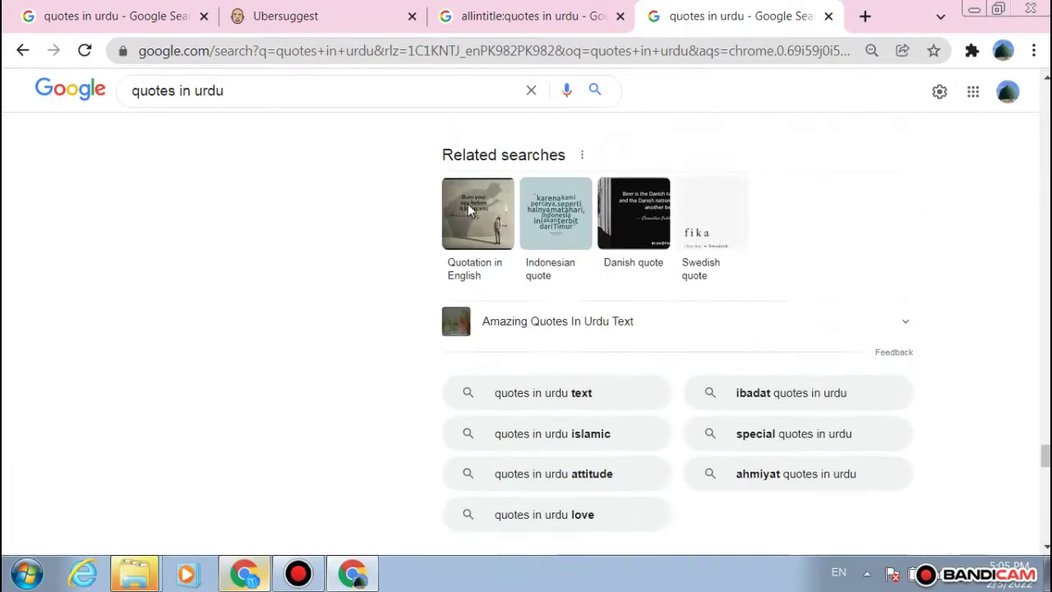
pyautogui.scroll(3, 467, 211)
pyautogui.scroll(-8, 590, 265)
pyautogui.scroll(6, 609, 233)
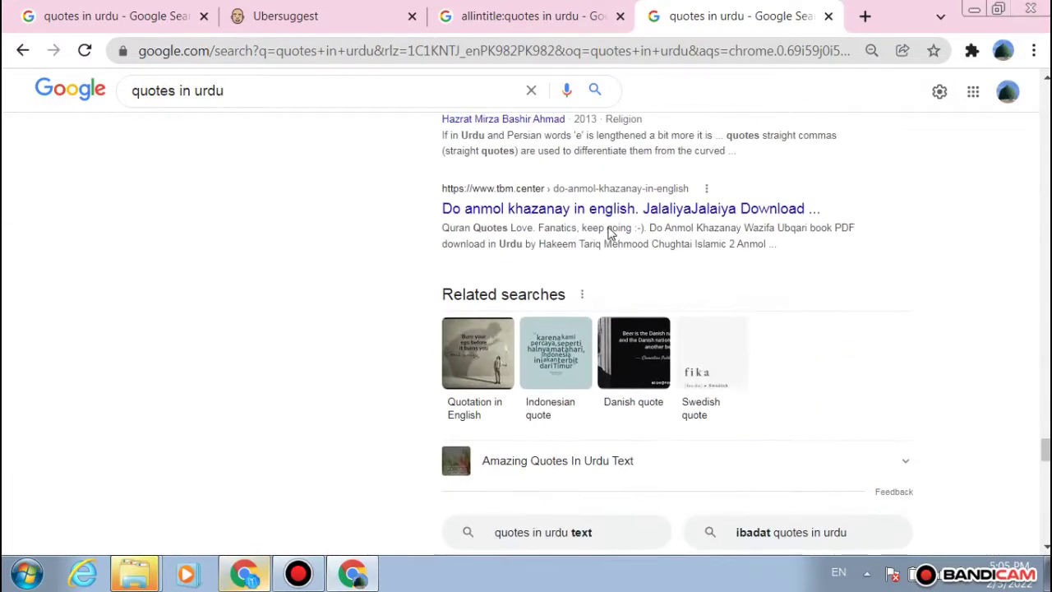
# Step: Look back through the "quotes in urdu" results and the allintitle results, comparing the listed pages and their domain metrics
pyautogui.scroll(15, 609, 234)
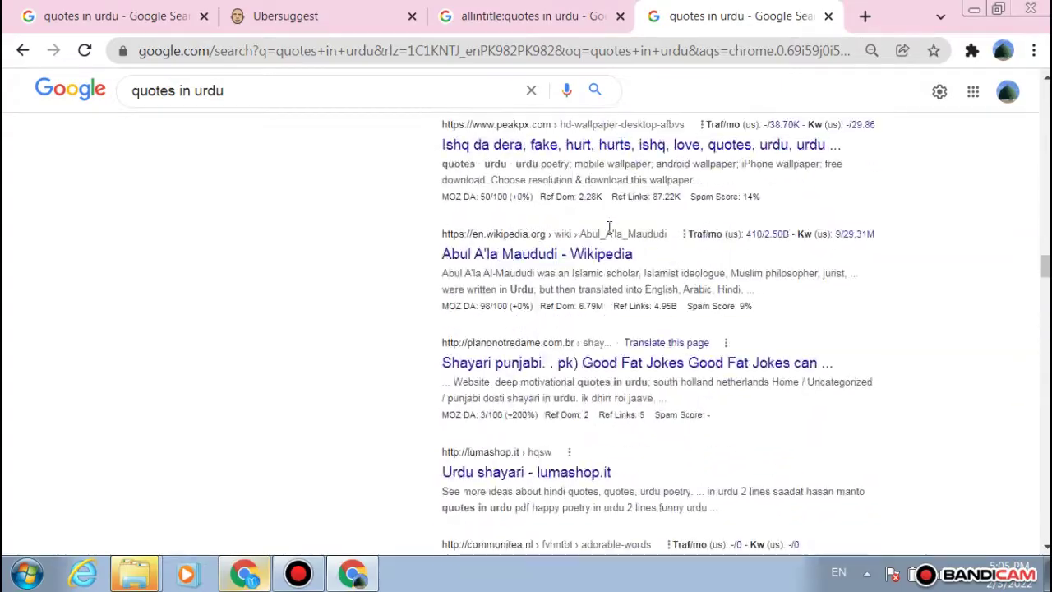
pyautogui.scroll(5, 609, 227)
pyautogui.click(526, 16)
pyautogui.scroll(-8, 511, 290)
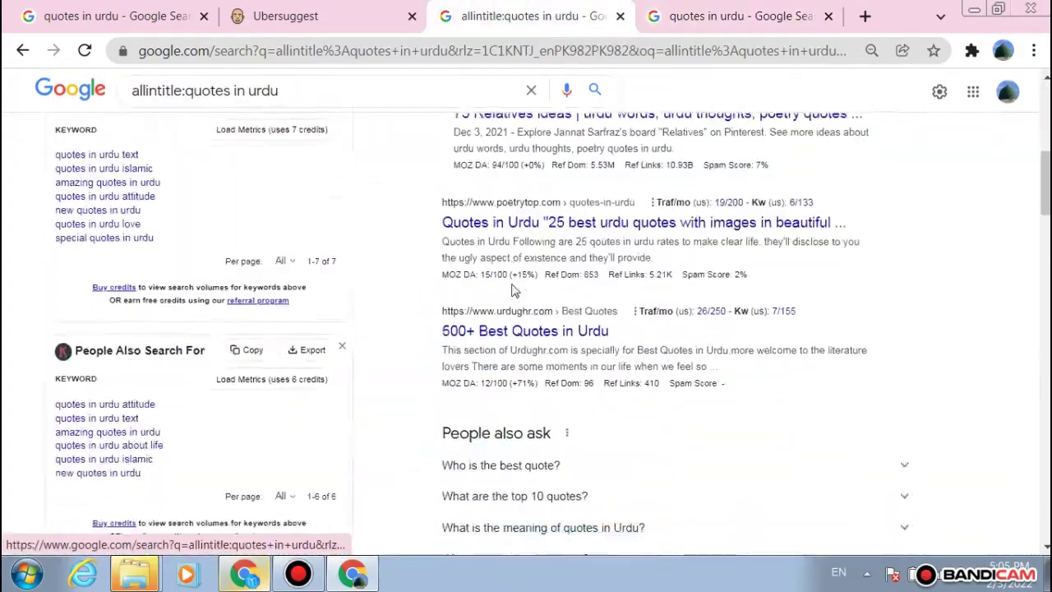
pyautogui.scroll(-10, 511, 289)
pyautogui.scroll(7, 512, 291)
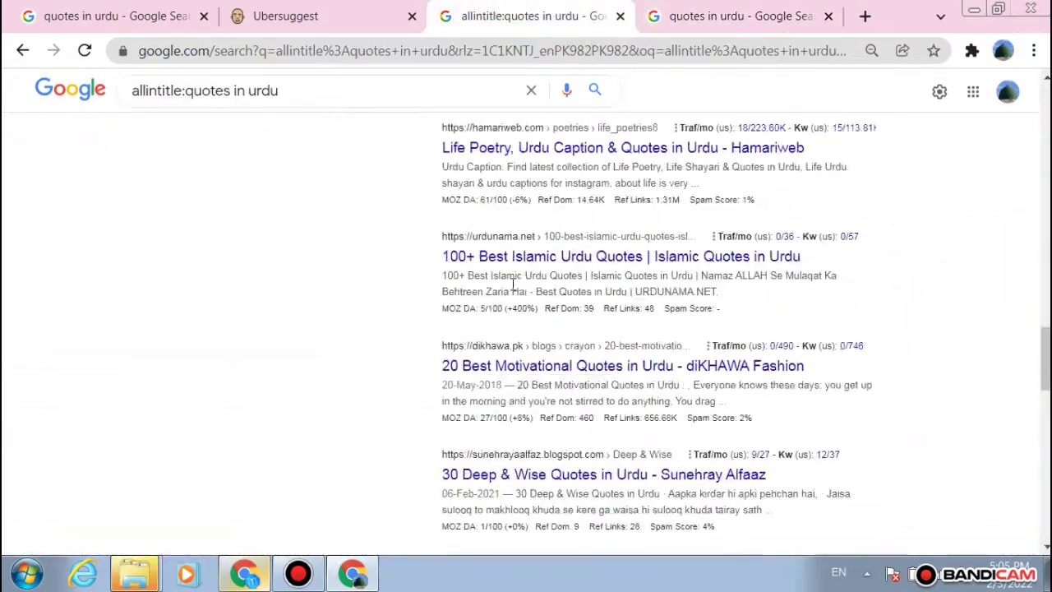
pyautogui.scroll(10, 514, 284)
pyautogui.scroll(-5, 542, 238)
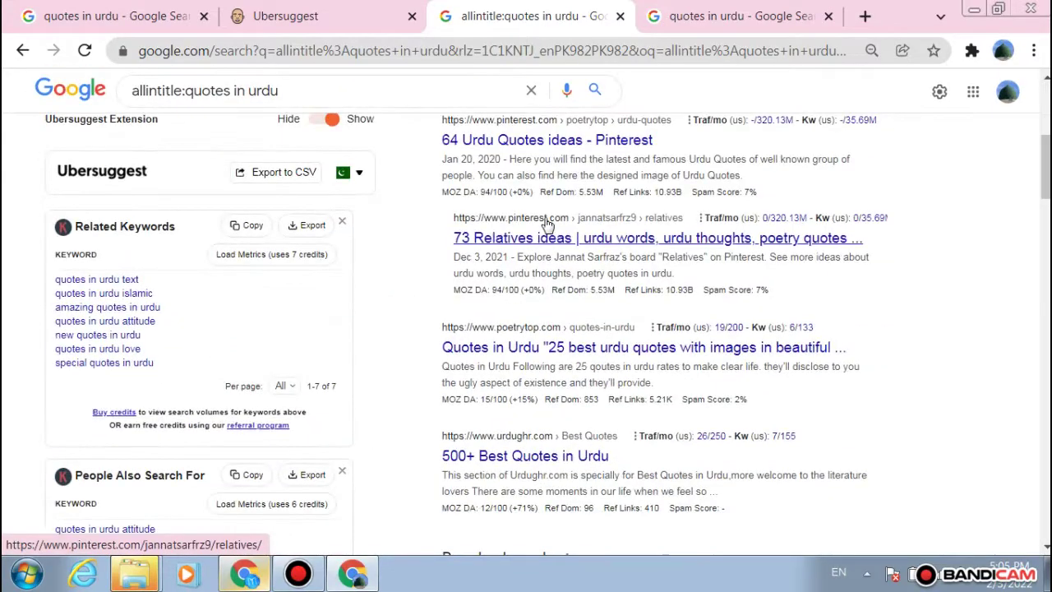
pyautogui.scroll(-10, 547, 224)
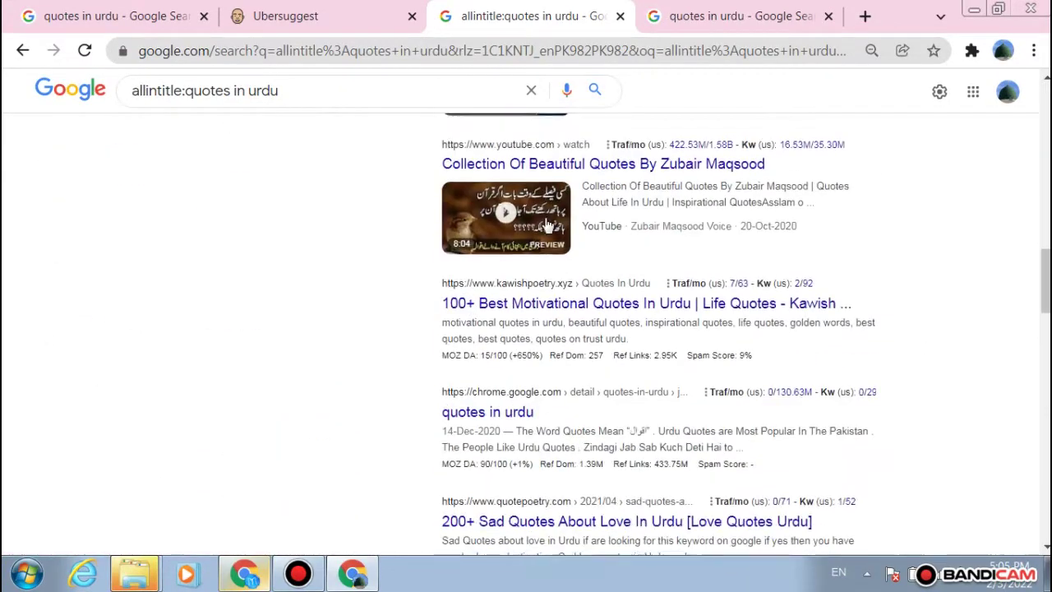
pyautogui.scroll(-5, 547, 225)
pyautogui.scroll(4, 547, 224)
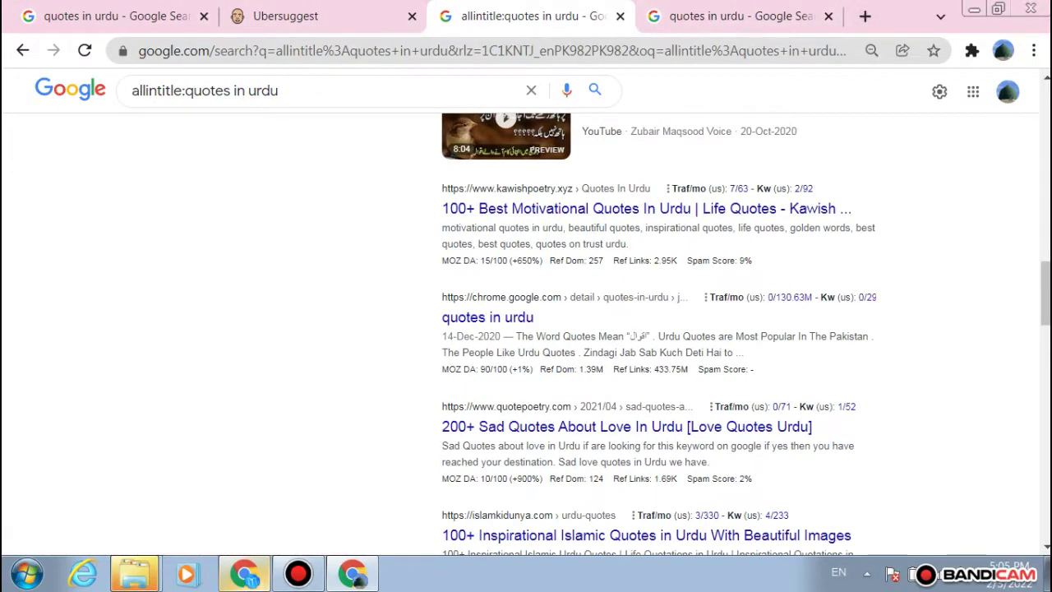
# Step: Switch to the Chrome window with Blogger, open the live blog in its own tab and copy its web address
pyautogui.hotkey('alt', 'Tab')
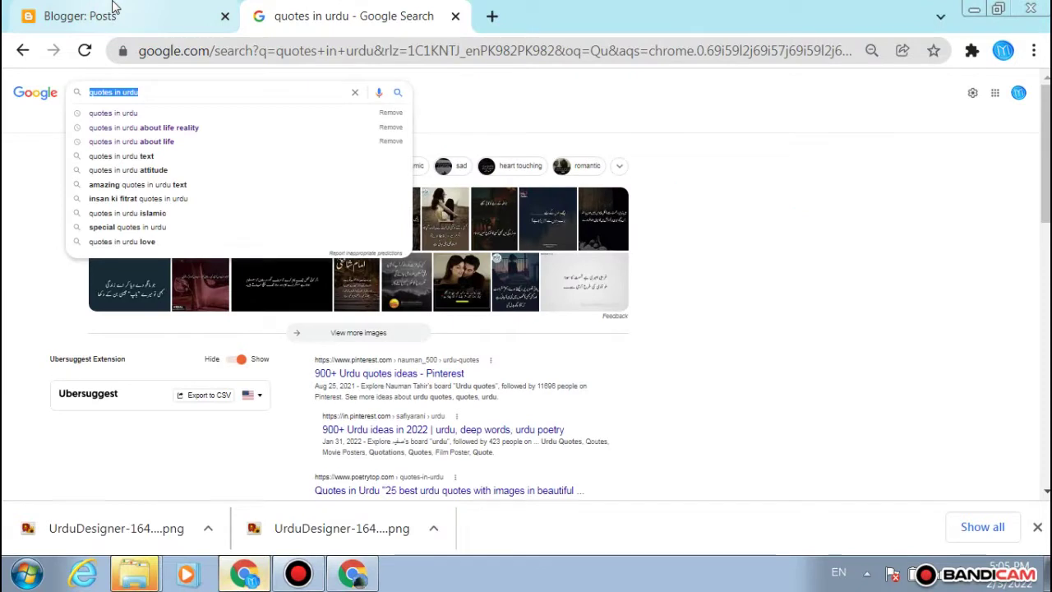
pyautogui.click(113, 8)
pyautogui.scroll(-2, 99, 321)
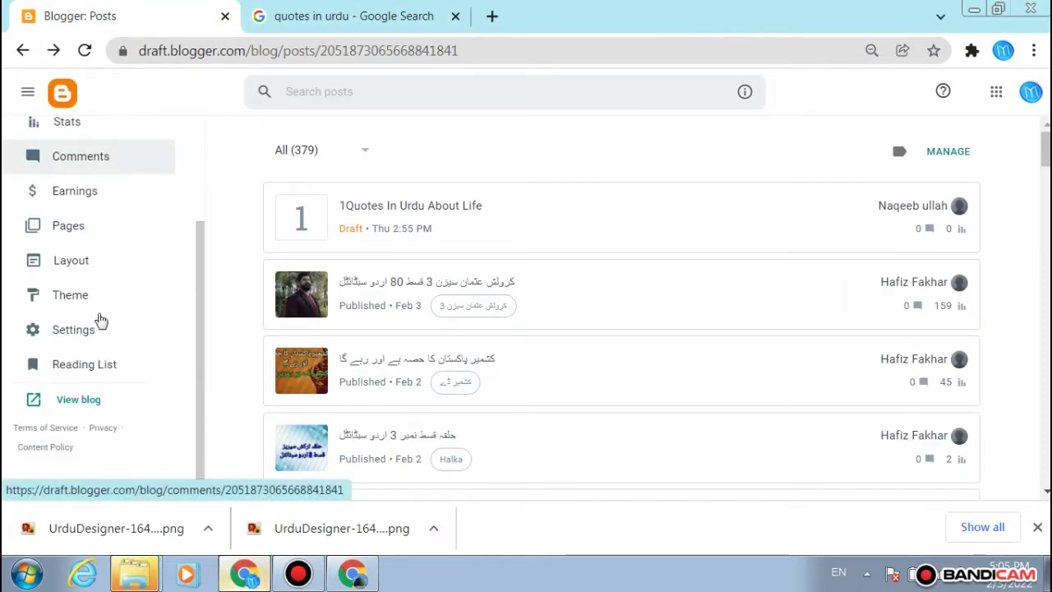
pyautogui.click(102, 407)
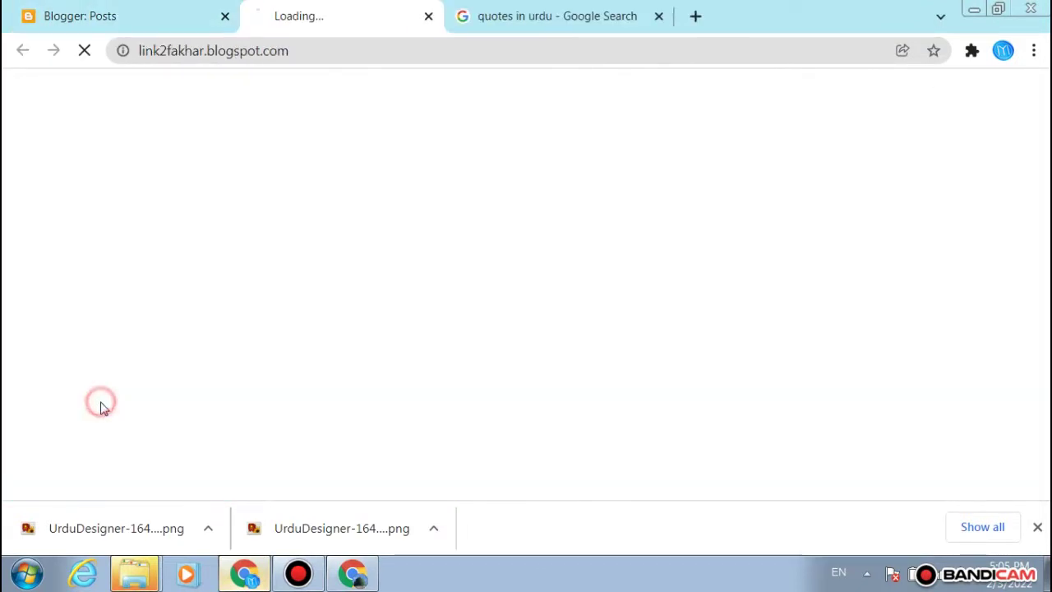
pyautogui.click(333, 51)
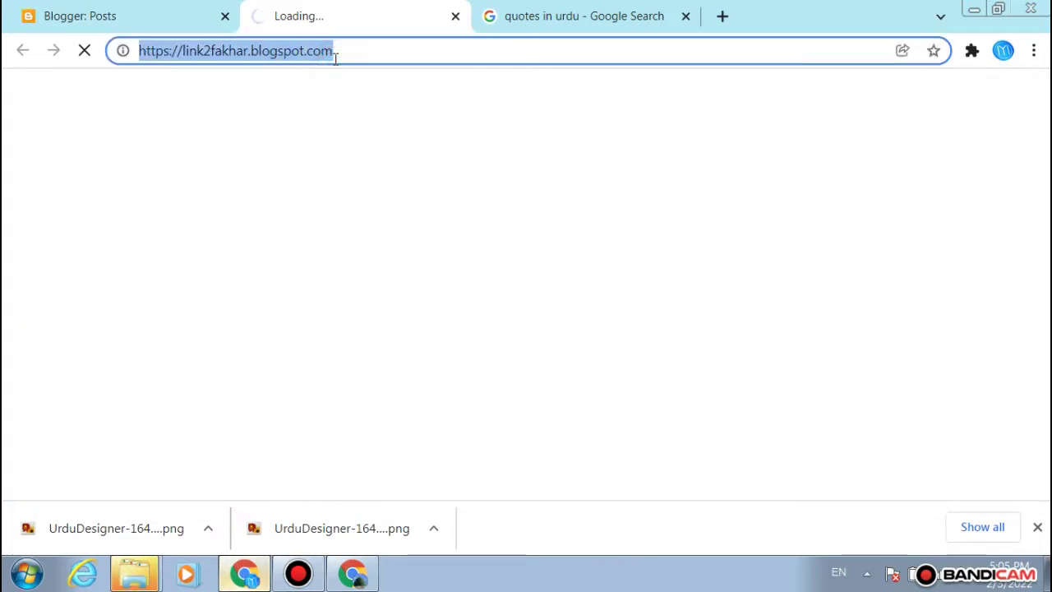
pyautogui.hotkey('ctrl', 'c')
# Step: Search Google for the copied blog address in place of the "quotes in urdu" search in the same window
pyautogui.click(502, 14)
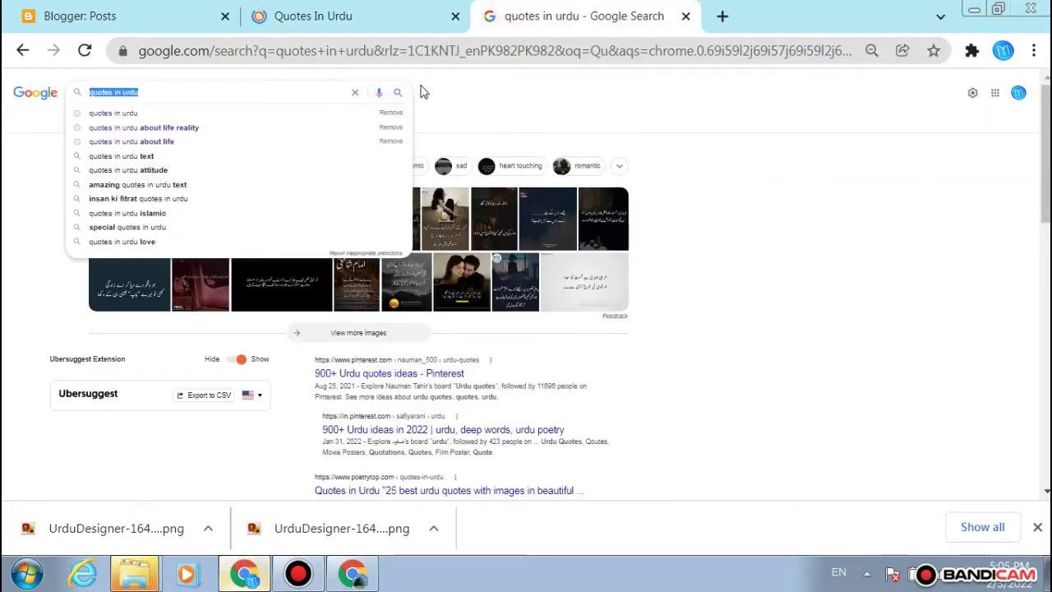
pyautogui.tripleClick(415, 92)
pyautogui.hotkey('ctrl', 'v')
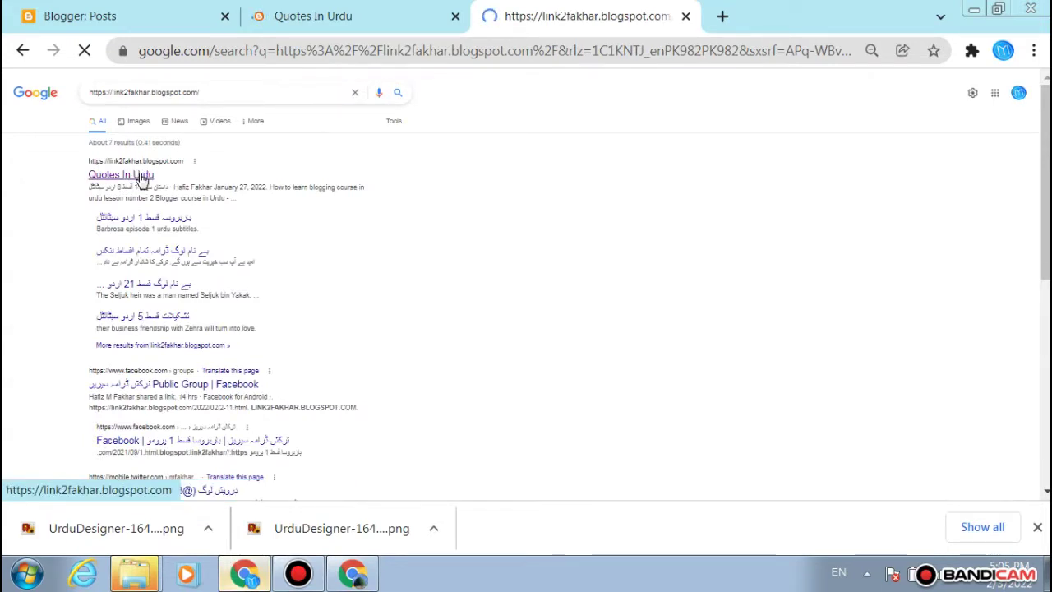
# Step: Look through the blog's homepage, from its header and categories down to the posts, sidebar and footer
pyautogui.click(305, 7)
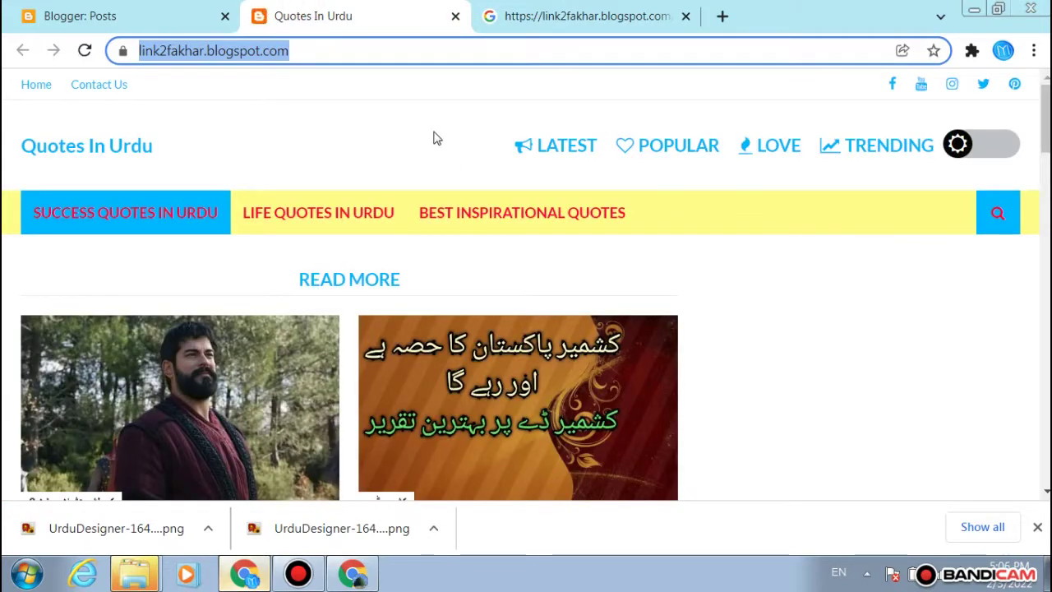
pyautogui.scroll(-15, 461, 145)
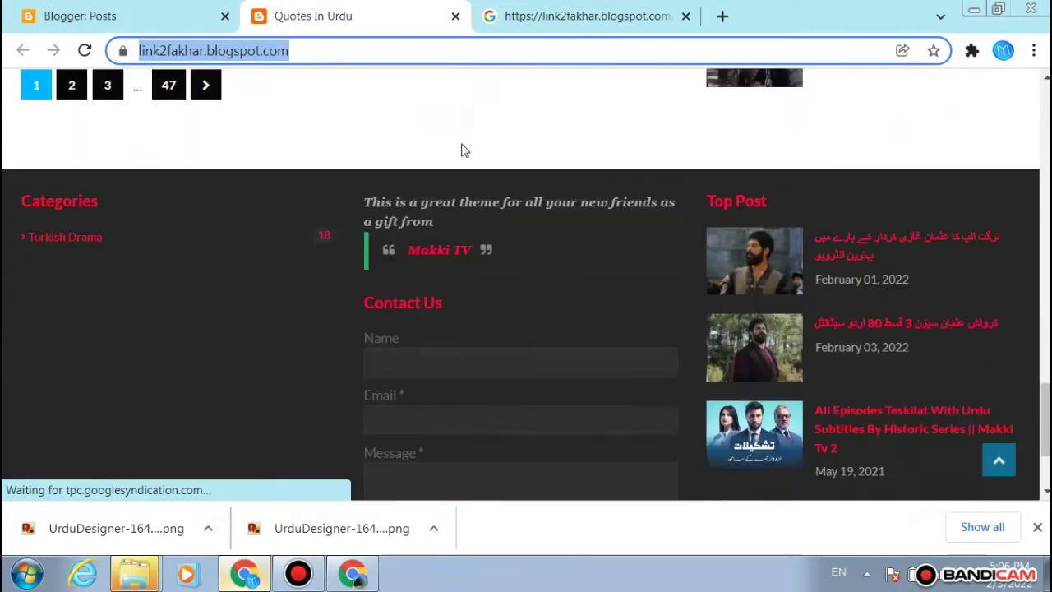
pyautogui.scroll(12, 461, 151)
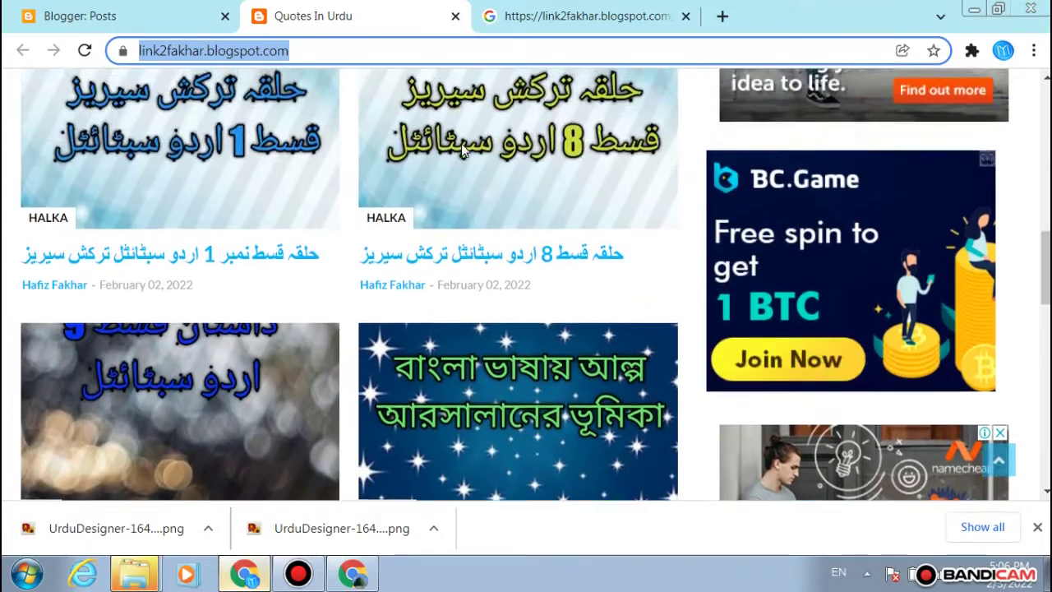
pyautogui.scroll(5, 461, 144)
pyautogui.scroll(-6, 462, 146)
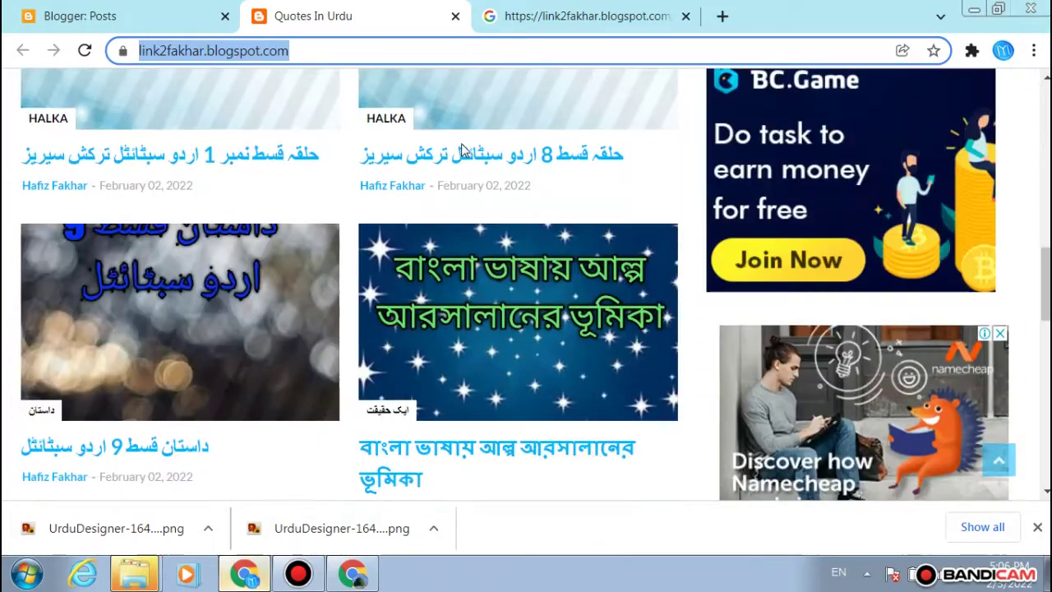
pyautogui.scroll(-3, 461, 151)
pyautogui.moveTo(573, 10)
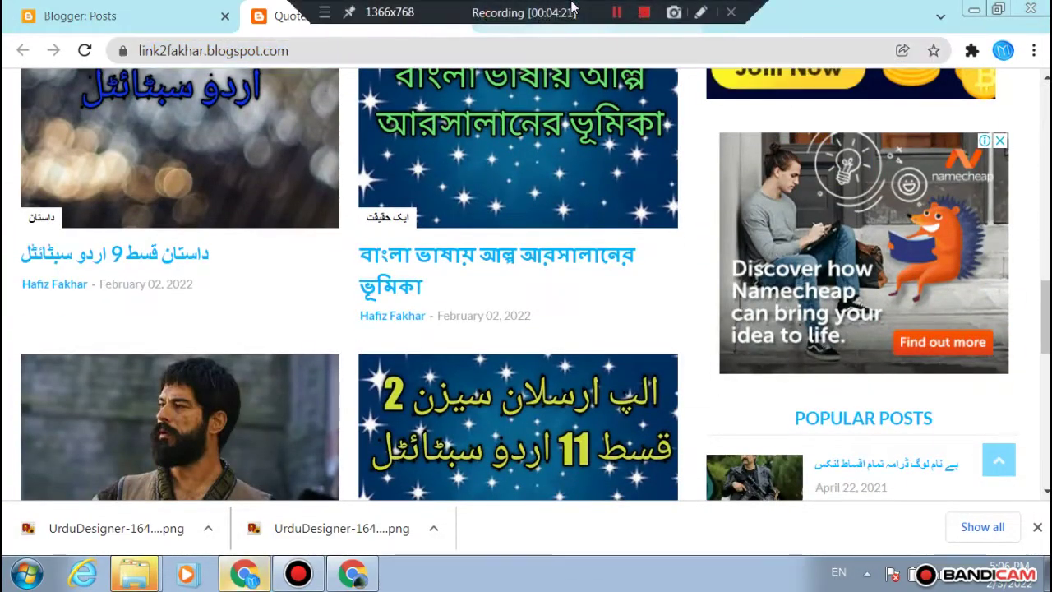
pyautogui.moveTo(573, 9); pyautogui.dragTo(526, 14)
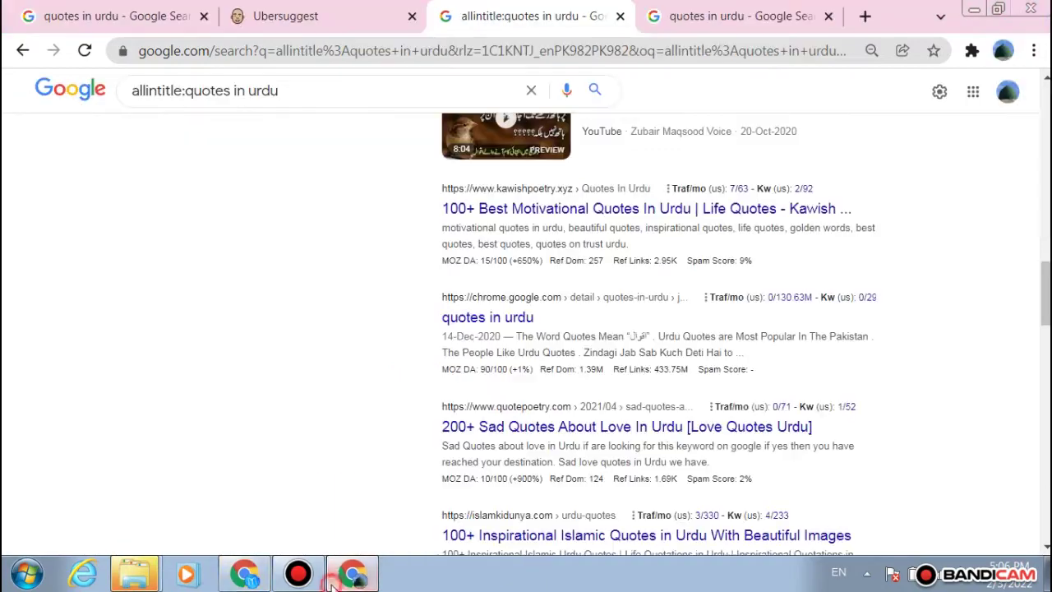
# Step: Recheck the allintitle results, the plain "quotes in urdu" results and the Ubersuggest keyword ideas for another keyword
pyautogui.scroll(15, 582, 264)
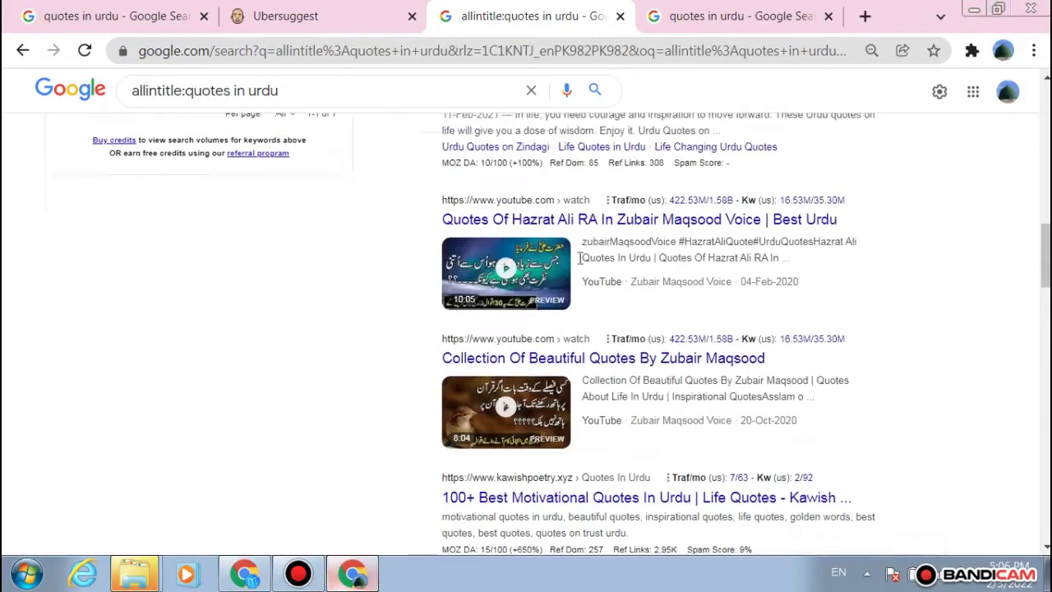
pyautogui.scroll(-5, 564, 146)
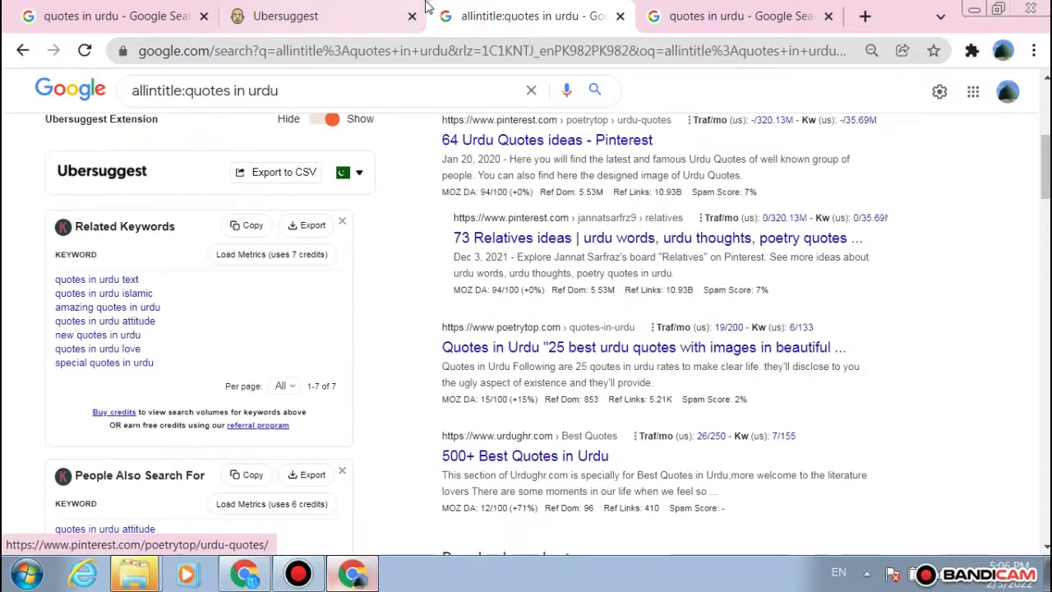
pyautogui.click(679, 7)
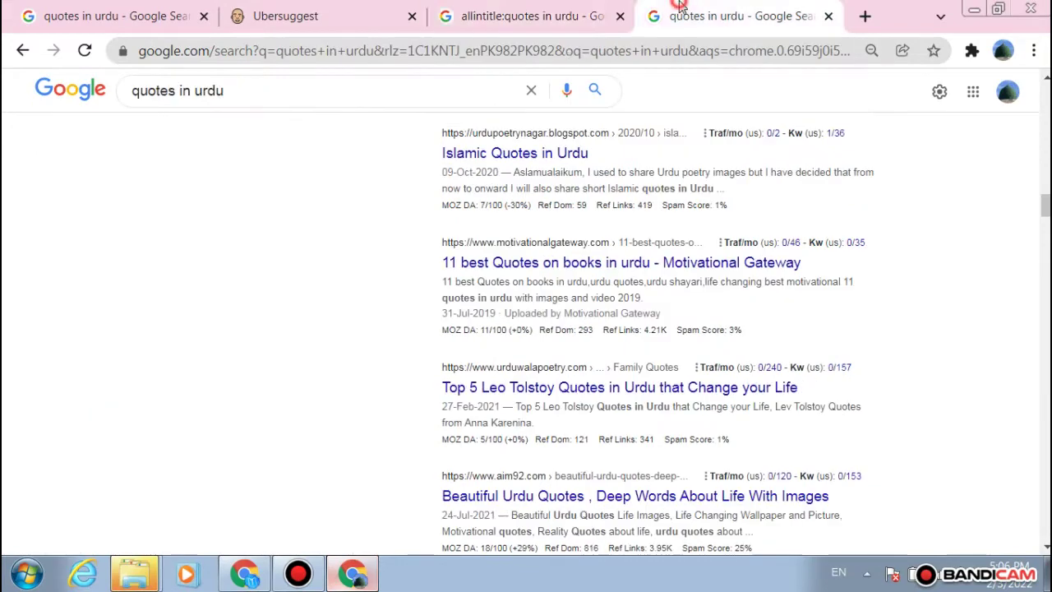
pyautogui.click(329, 13)
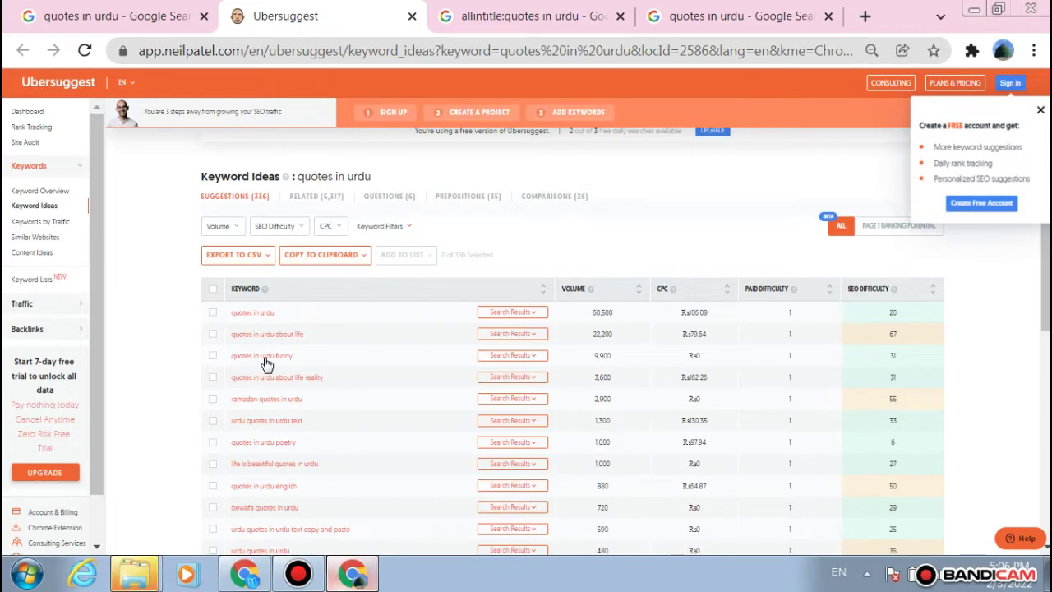
# Step: Replace the plain "quotes in urdu" Google search with "quotes in urdu funny" and skim its results
pyautogui.click(773, 10)
pyautogui.click(776, 51)
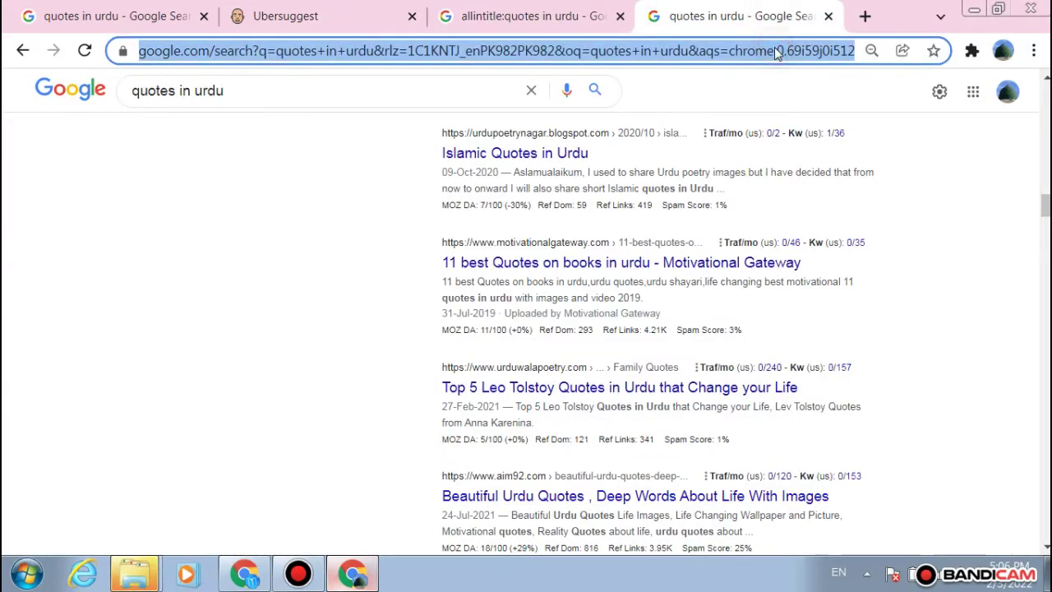
pyautogui.write('Qu')
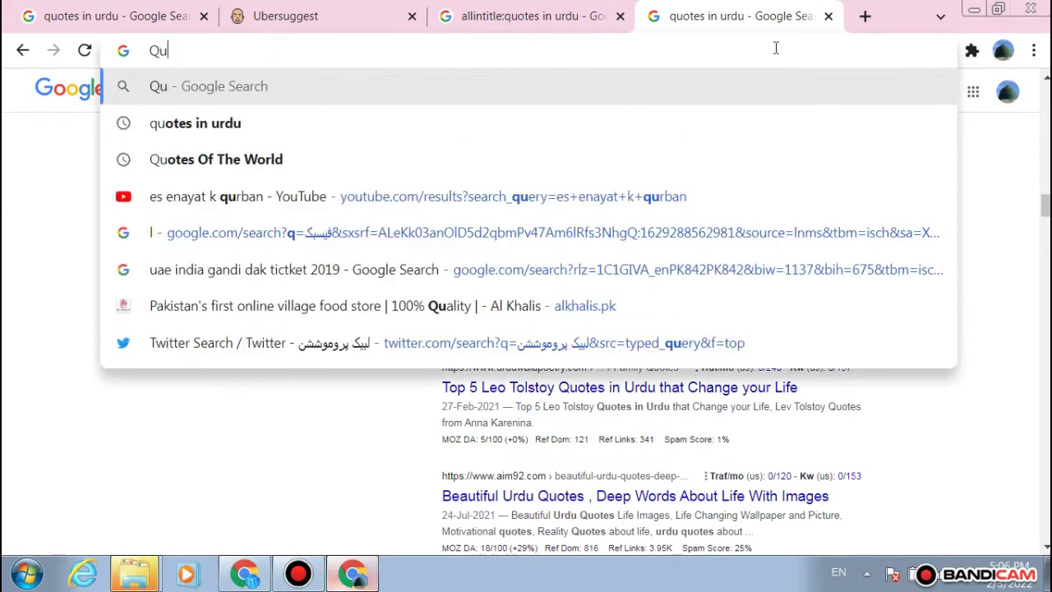
pyautogui.write('otes')
pyautogui.press('BackSpace')
pyautogui.press('BackSpace')
pyautogui.press('BackSpace')
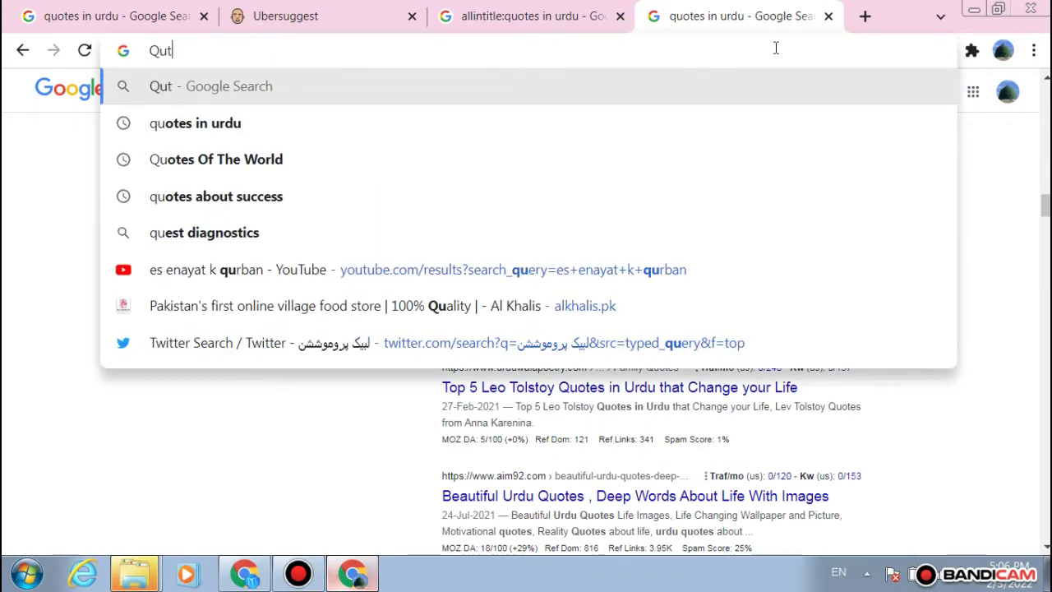
pyautogui.write('otes In U')
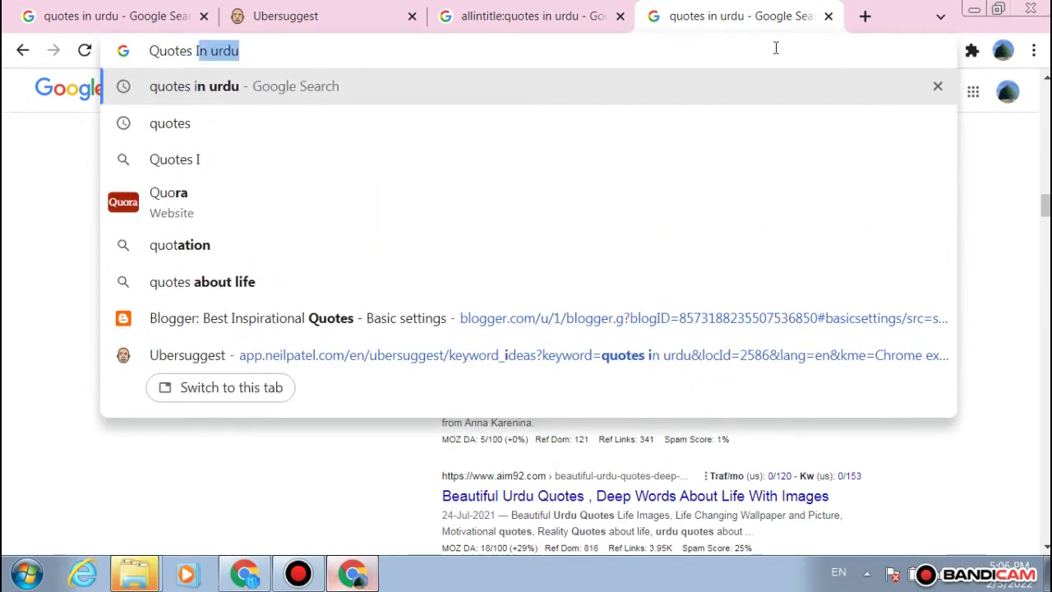
pyautogui.write('rdu Funn')
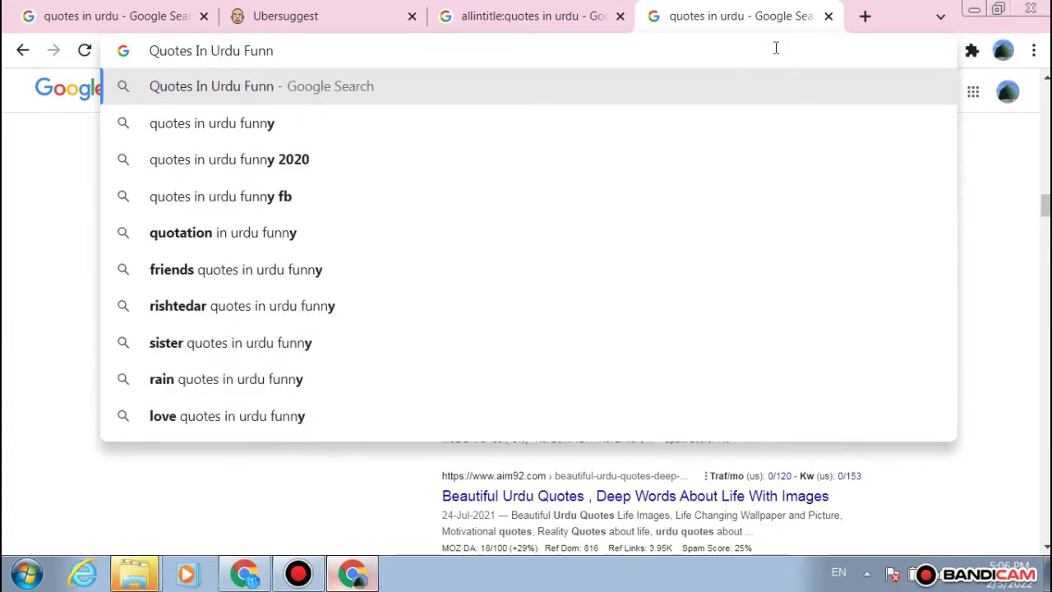
pyautogui.press('Down')
pyautogui.press('Return')
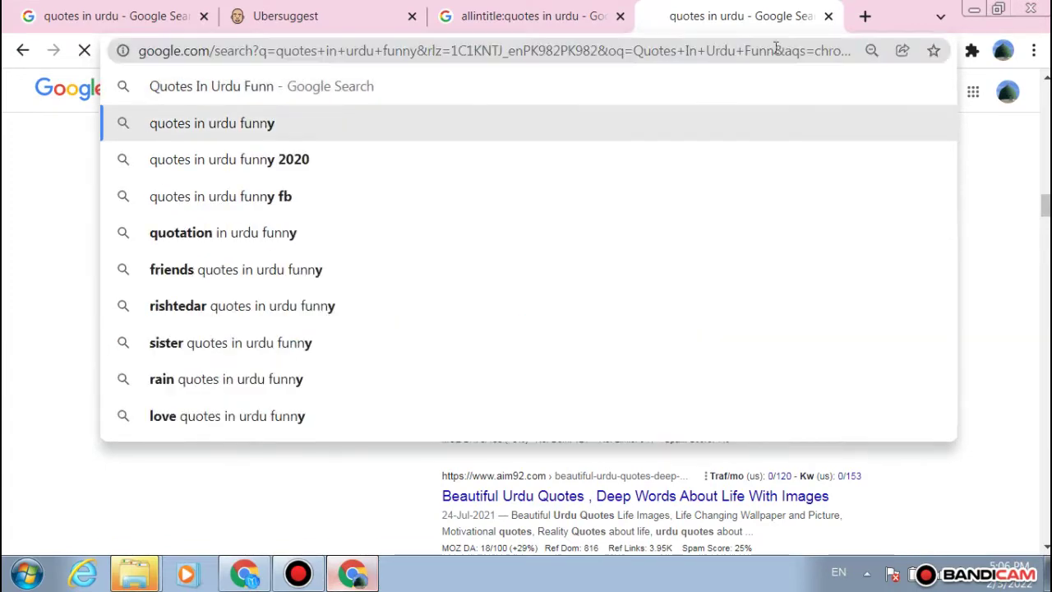
pyautogui.scroll(-5, 542, 174)
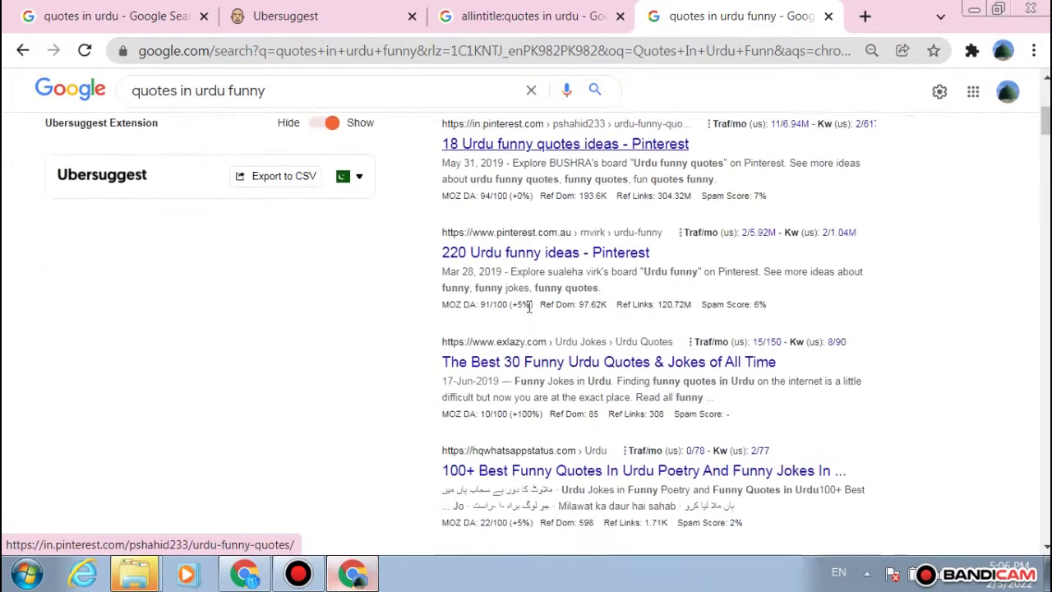
pyautogui.scroll(5, 528, 306)
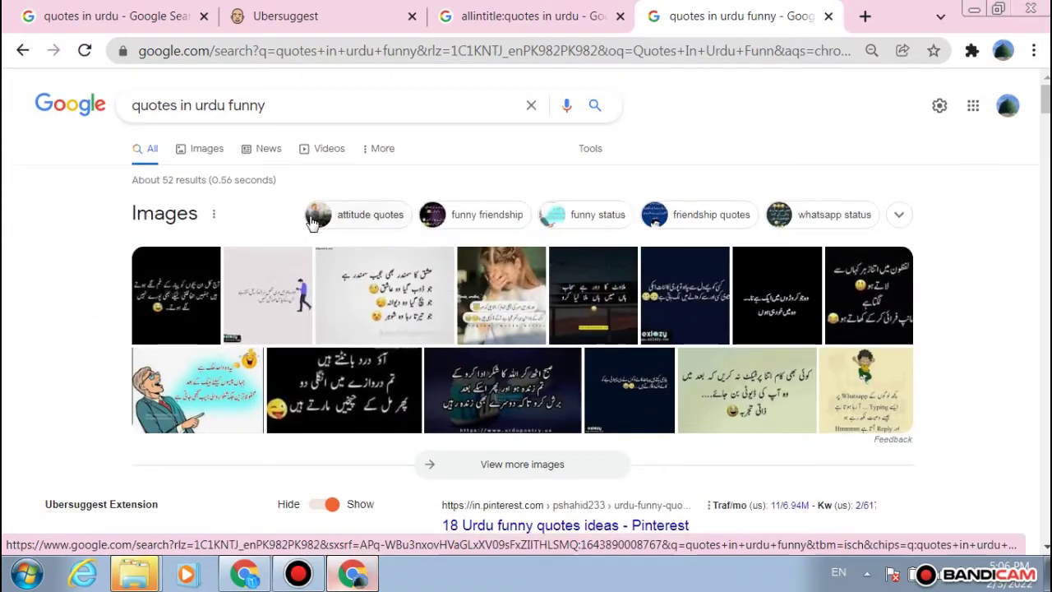
# Step: Search Google for "allintitle:quotes in urdu funny" and look through the listed pages to judge the title competition
pyautogui.click(132, 111)
pyautogui.write('allin')
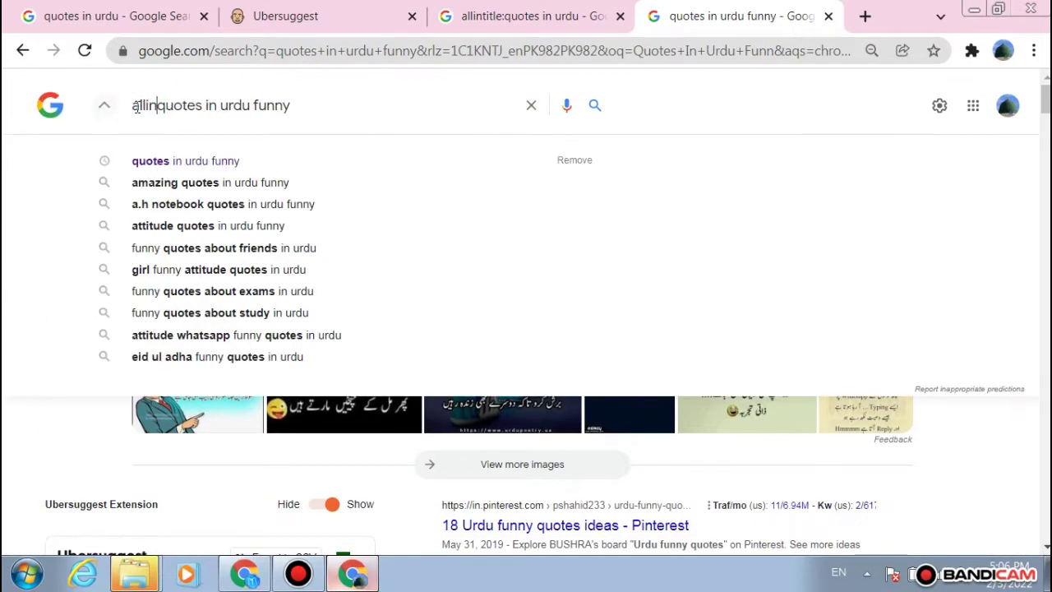
pyautogui.write('title')
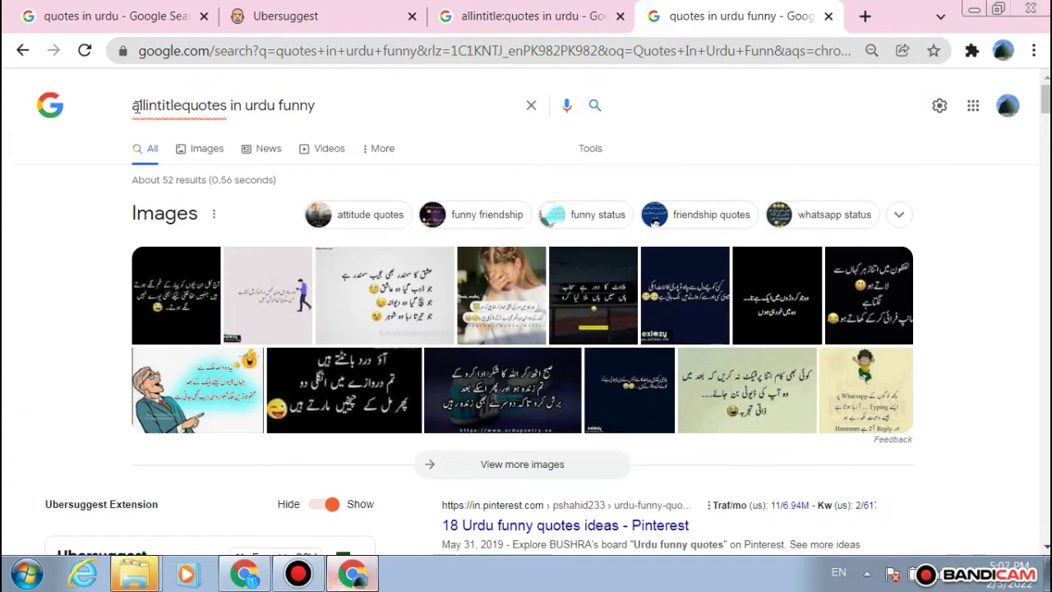
pyautogui.write(':')
pyautogui.press('Return')
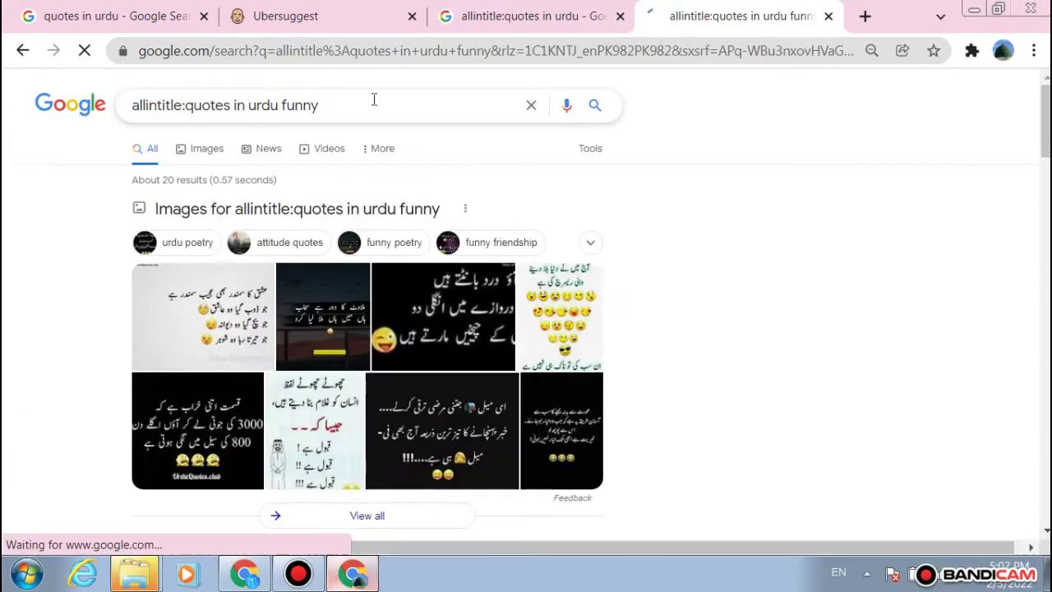
pyautogui.scroll(-5, 374, 99)
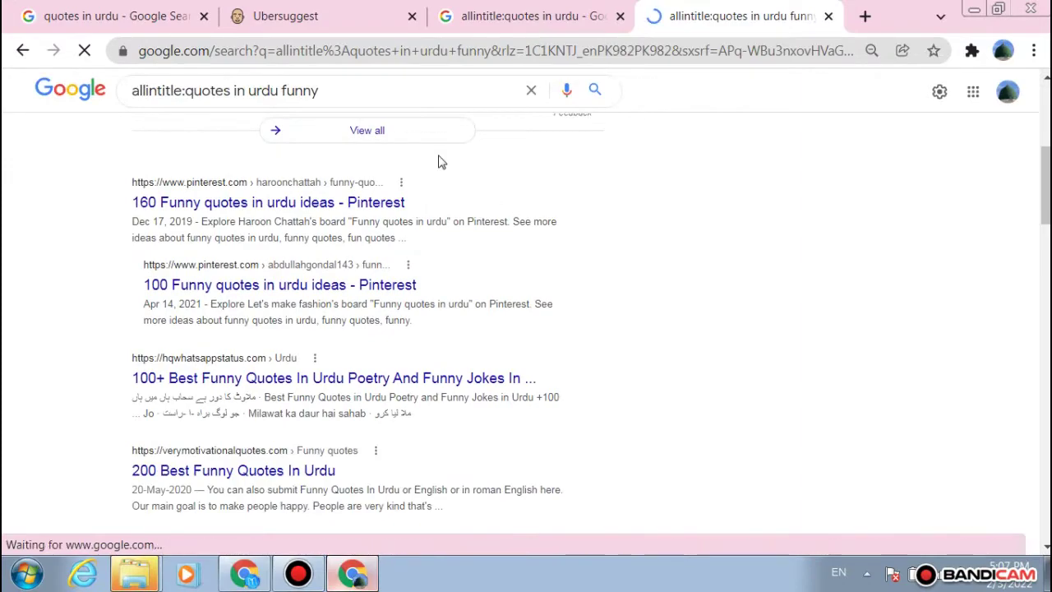
pyautogui.scroll(-5, 438, 162)
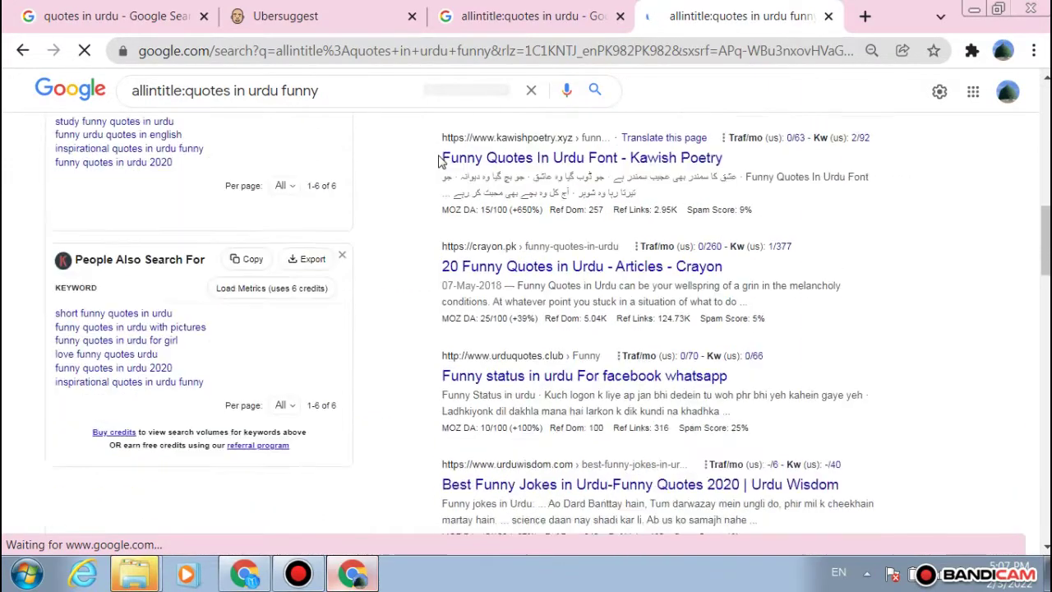
# Step: Examine the remaining funny Urdu quote titles and their site metrics, from the related searches back to the first results
pyautogui.scroll(-15, 438, 162)
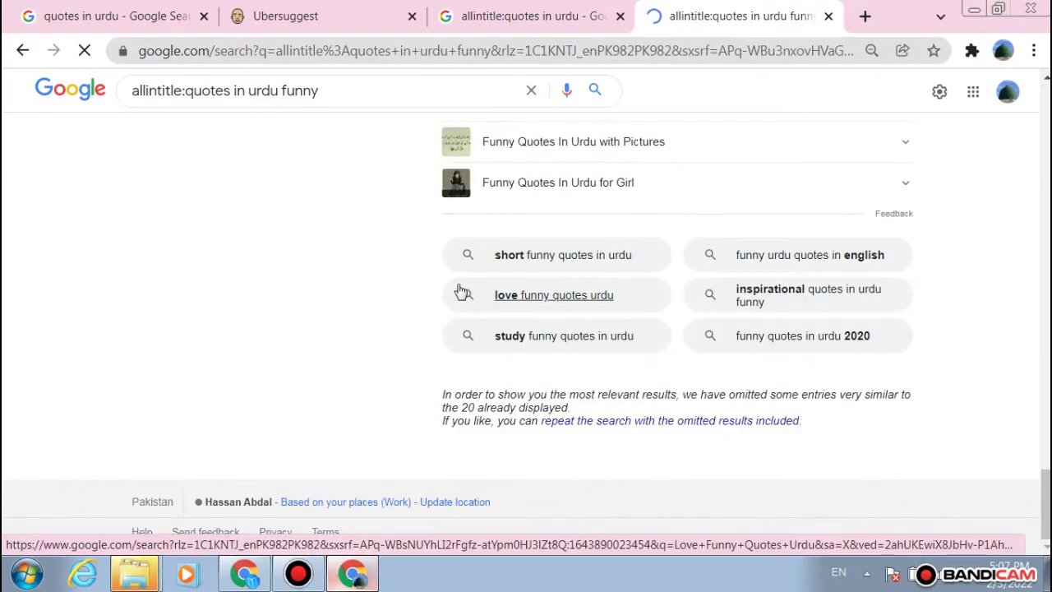
pyautogui.scroll(7, 461, 292)
pyautogui.scroll(-2, 460, 294)
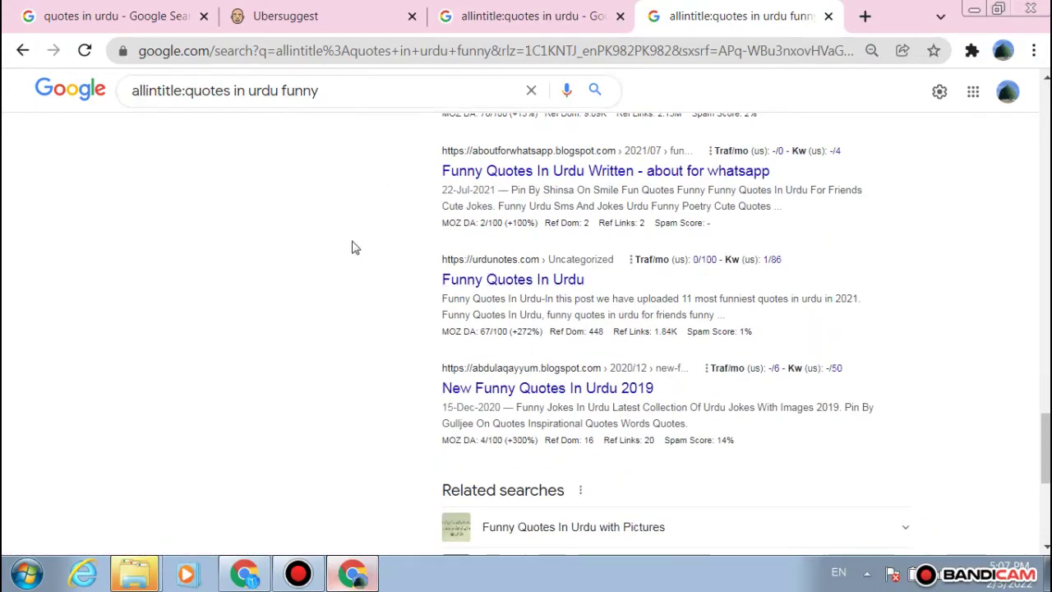
pyautogui.scroll(4, 526, 387)
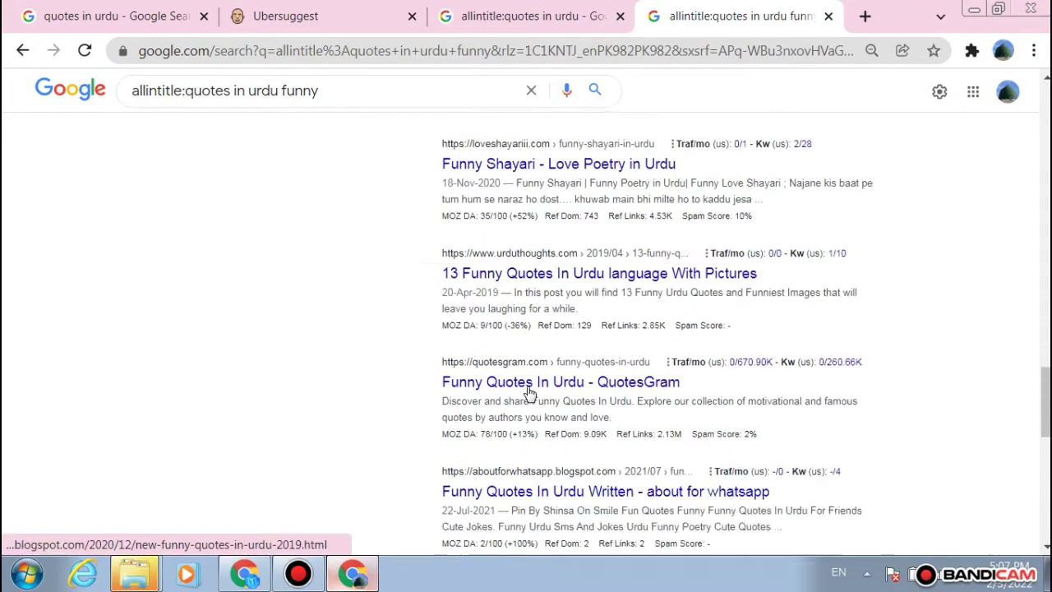
pyautogui.scroll(-2, 528, 399)
pyautogui.scroll(10, 587, 274)
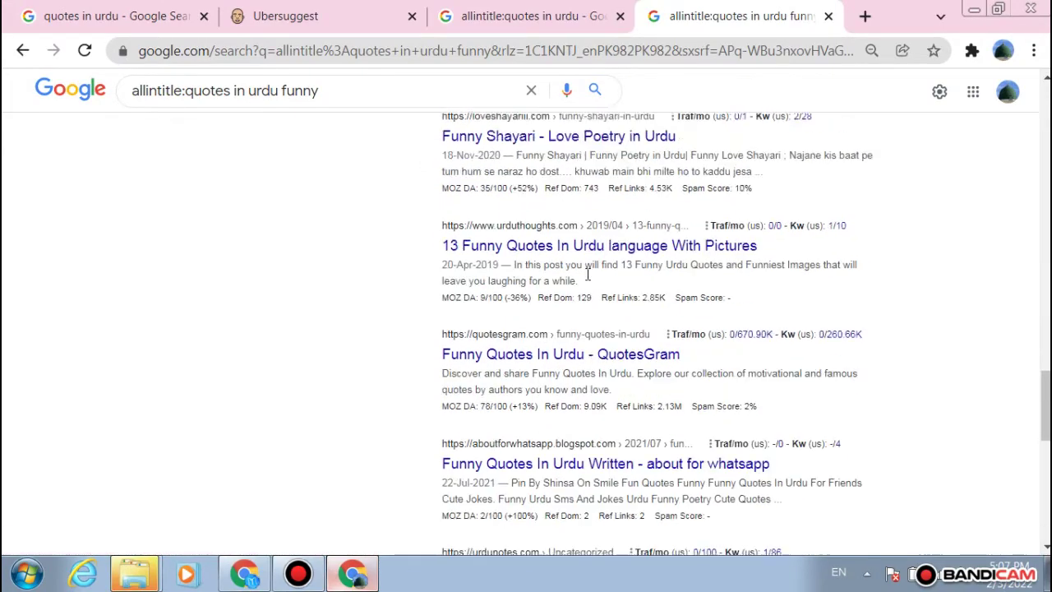
pyautogui.scroll(-4, 587, 275)
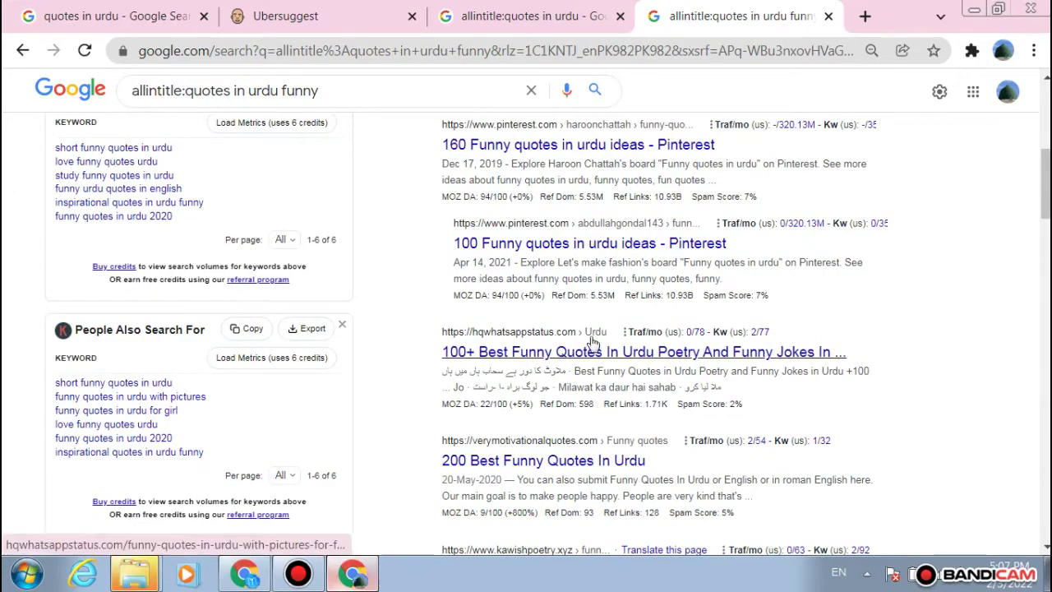
pyautogui.scroll(-2, 588, 271)
pyautogui.scroll(7, 587, 263)
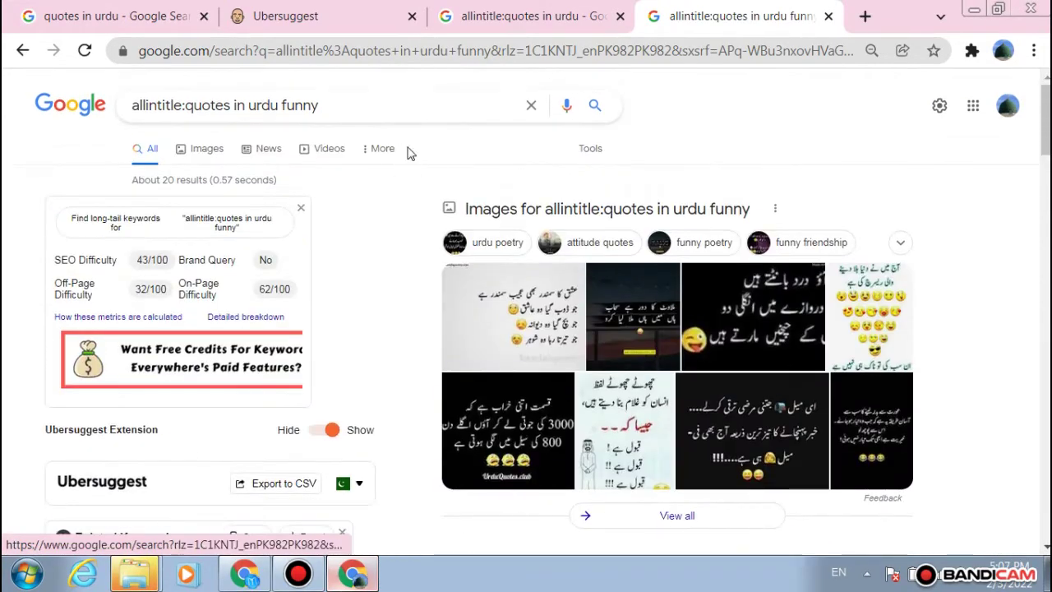
# Step: Extend the Google search to "allintitle:quotes in urdu funny 2022" and skim its results
pyautogui.click(368, 106)
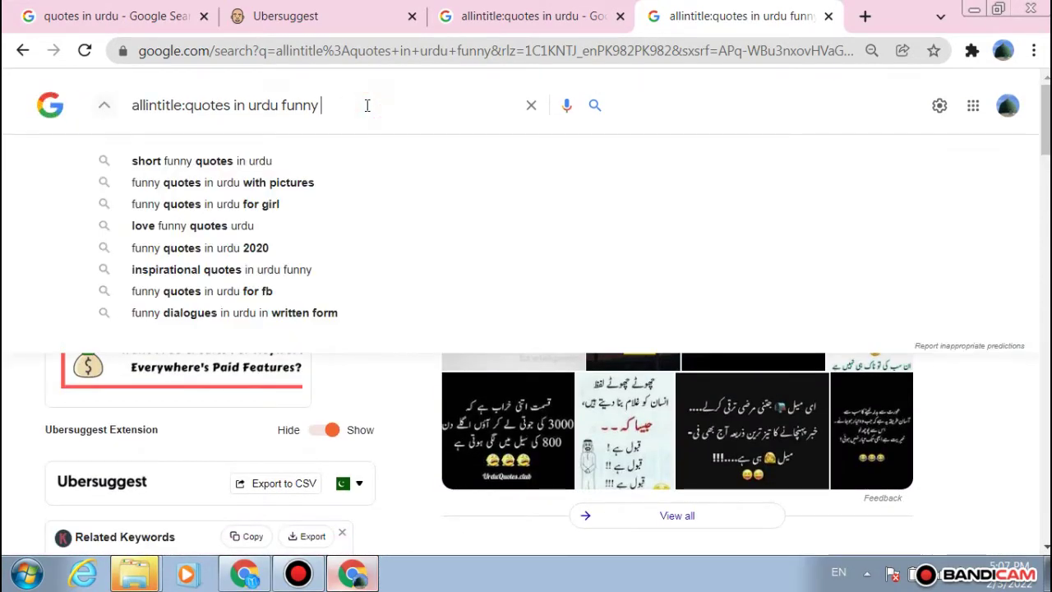
pyautogui.write('20')
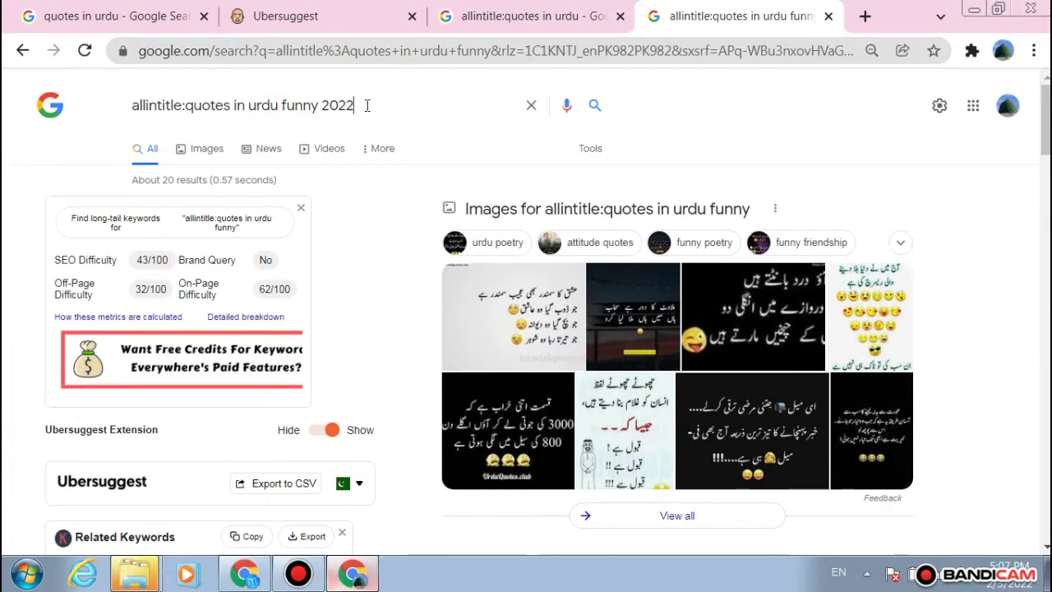
pyautogui.write('22')
pyautogui.press('Return')
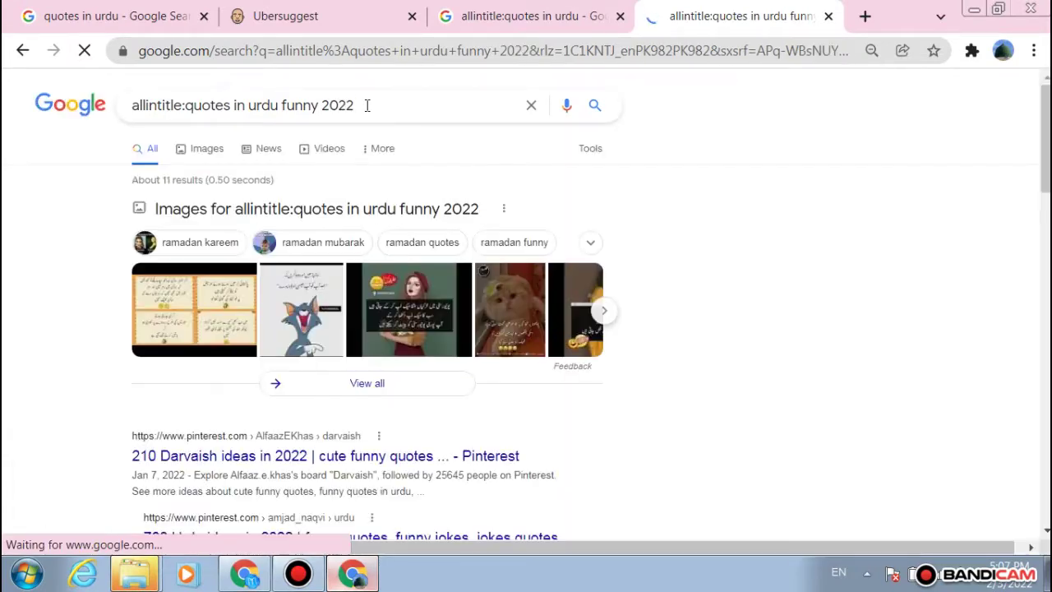
pyautogui.scroll(-15, 424, 148)
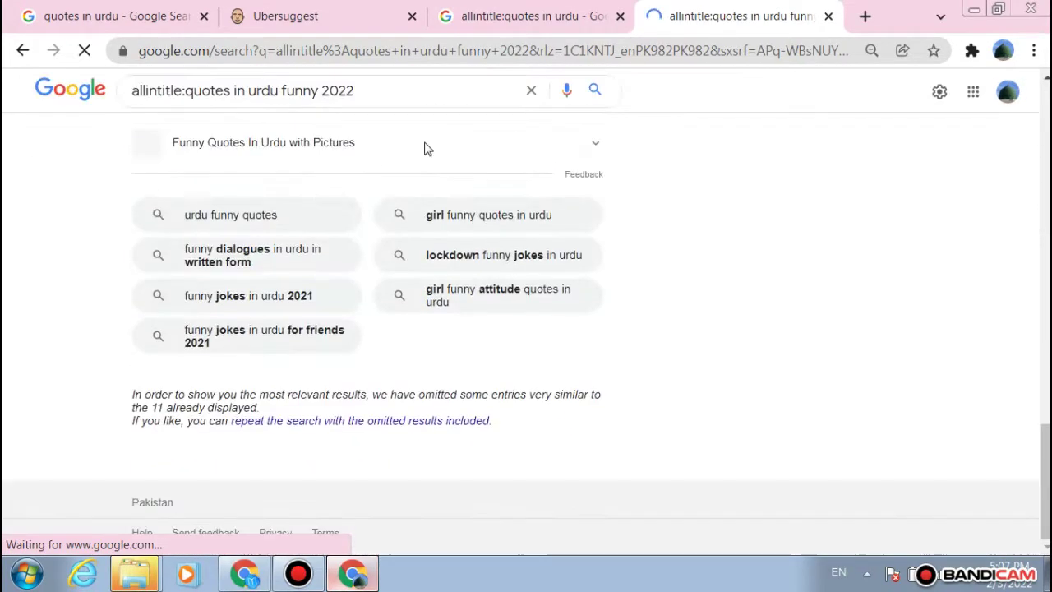
pyautogui.scroll(5, 425, 148)
pyautogui.scroll(10, 427, 149)
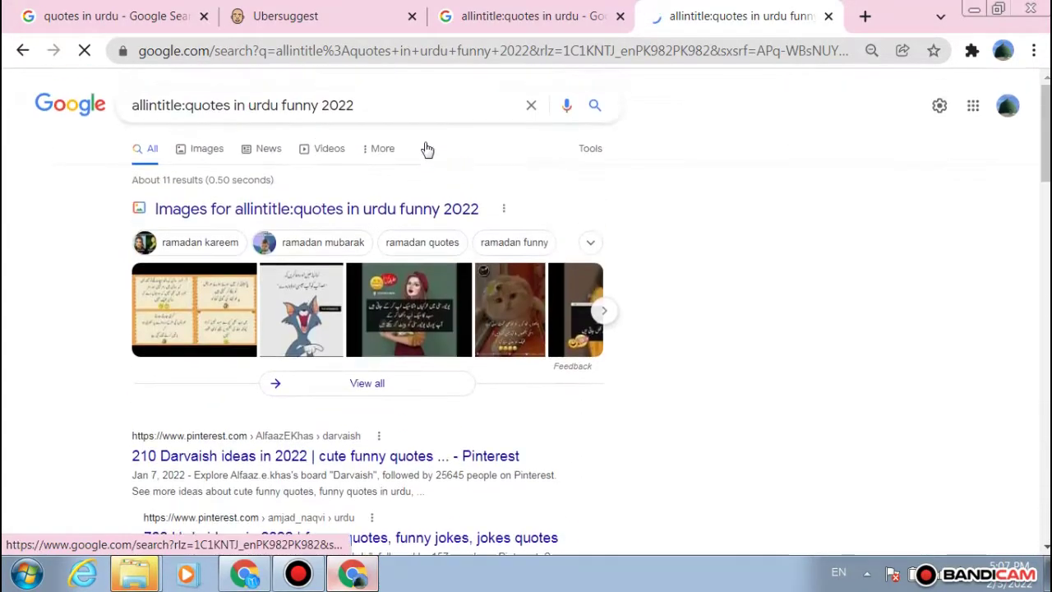
# Step: Add "Best Top" before the keyword and search Google for "allintitle:Best Top quotes in urdu funny 2022"
pyautogui.click(436, 96)
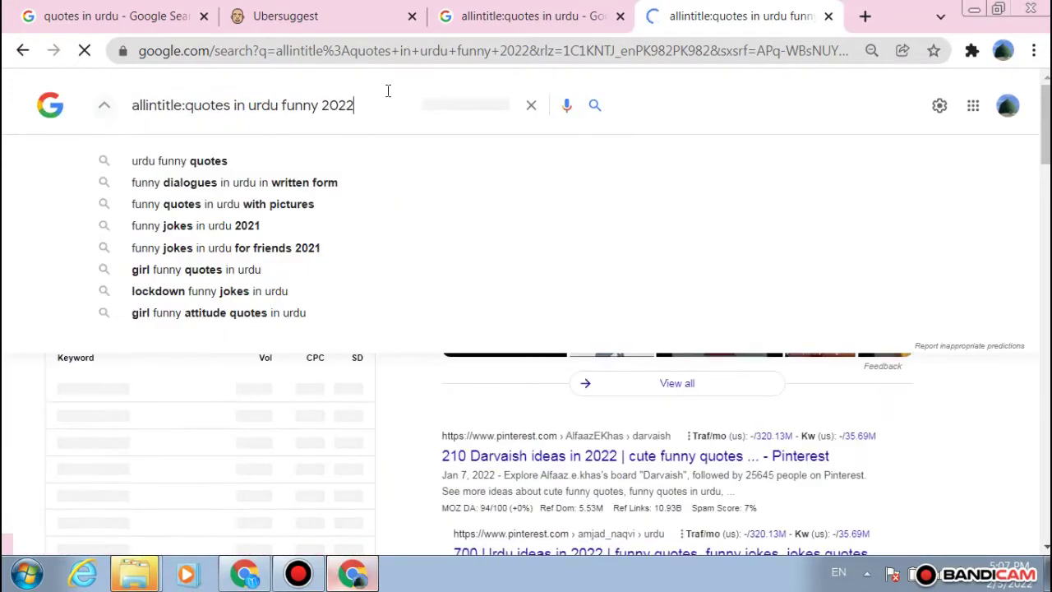
pyautogui.moveTo(369, 105); pyautogui.dragTo(269, 90)
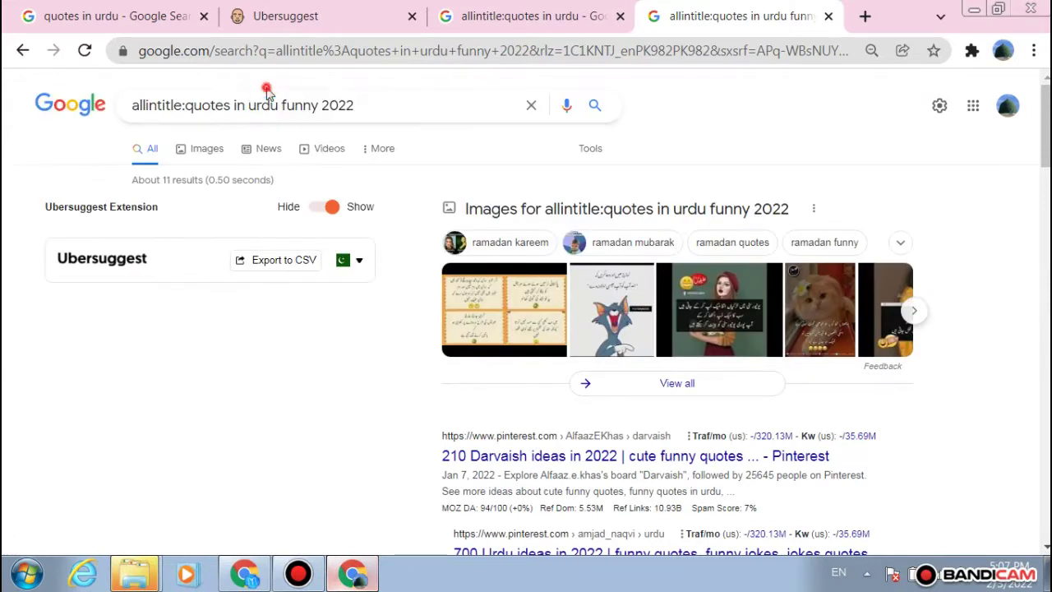
pyautogui.click(186, 105)
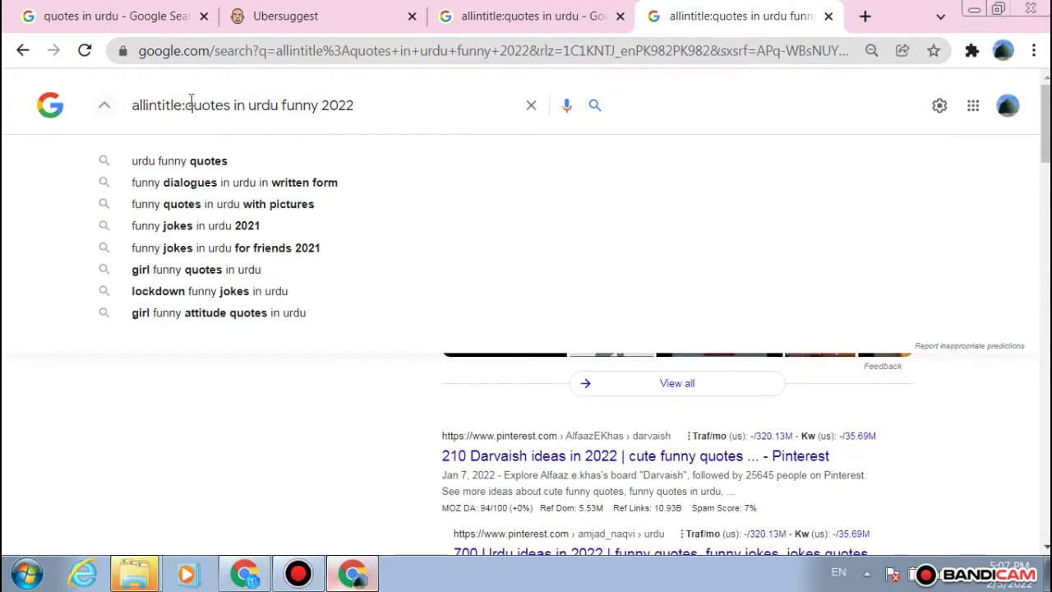
pyautogui.write('Best ')
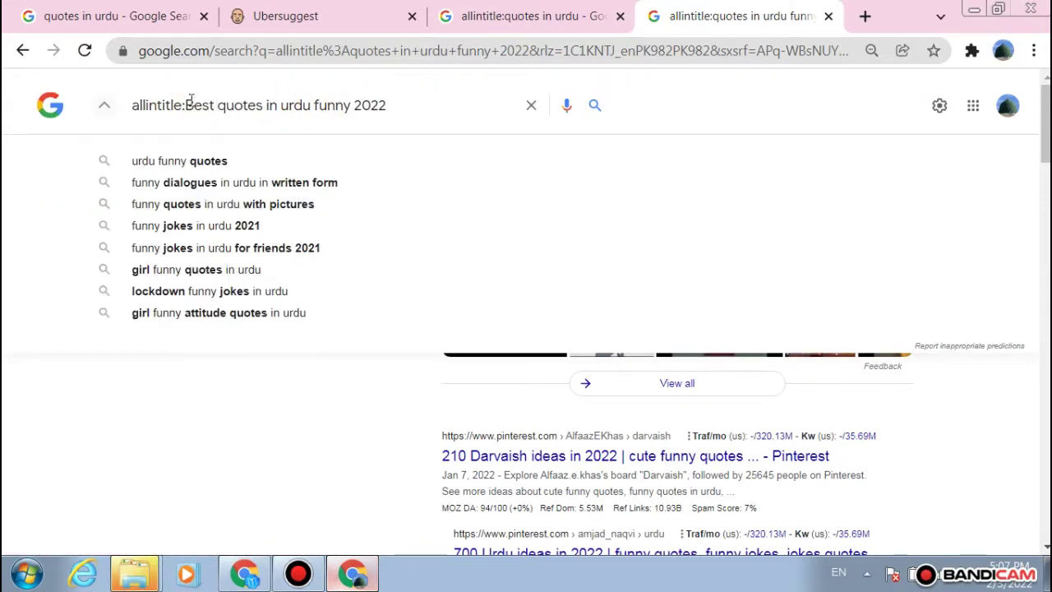
pyautogui.write('Tio')
pyautogui.press('BackSpace')
pyautogui.press('BackSpace')
pyautogui.write('p')
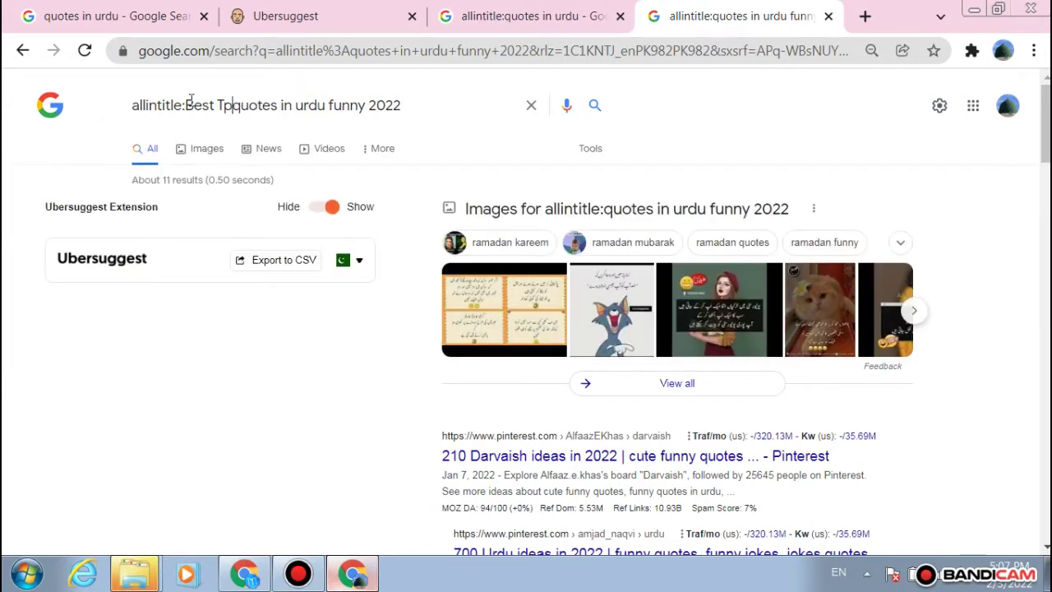
pyautogui.write('o')
pyautogui.press('Return')
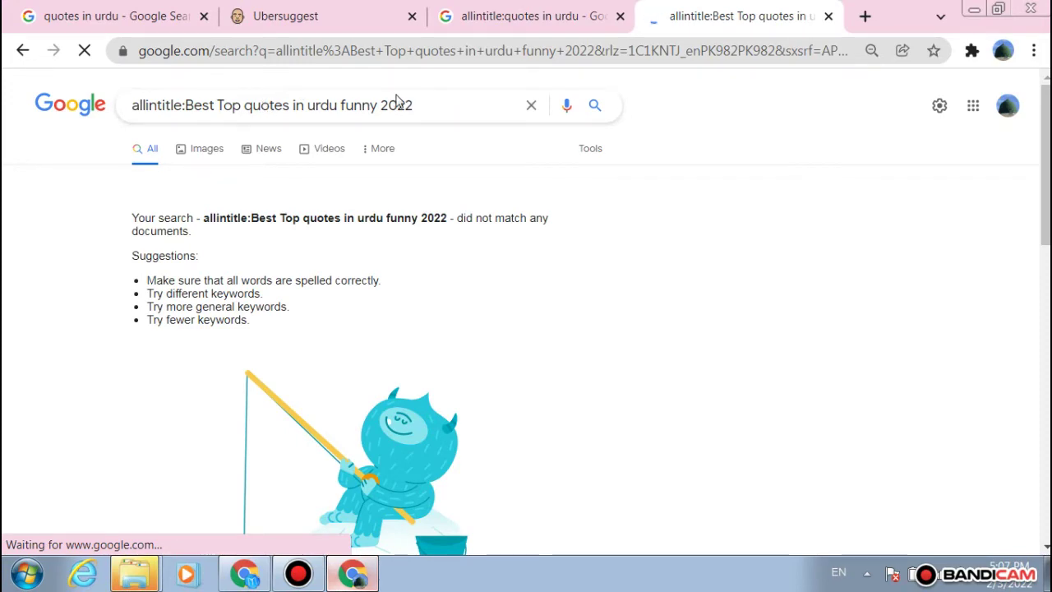
# Step: Look through the Ubersuggest keyword ideas for "quotes in urdu", comparing search volume and SEO difficulty across the list
pyautogui.click(287, 16)
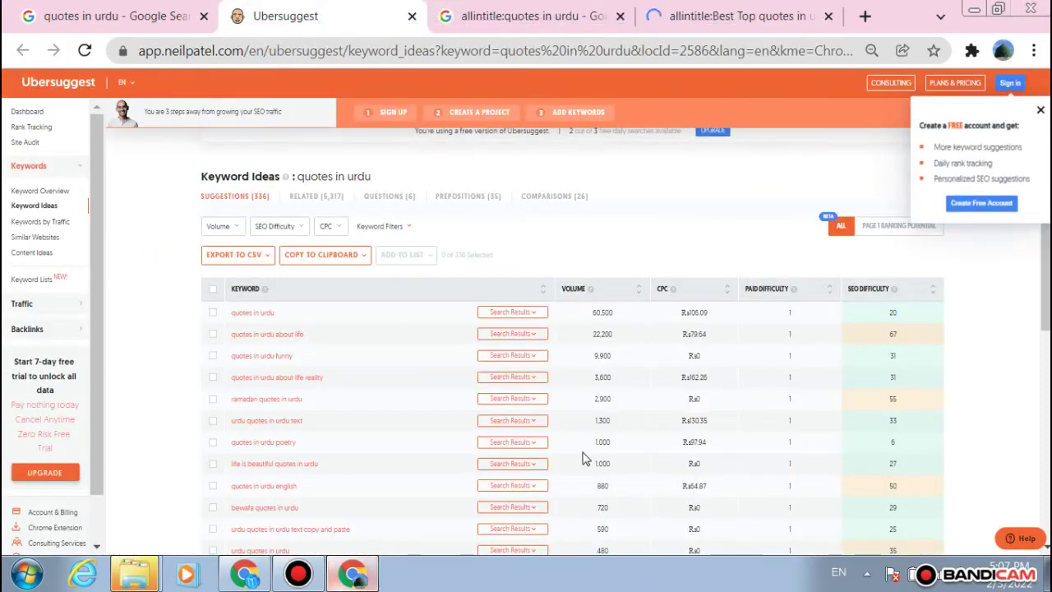
pyautogui.scroll(1, 583, 457)
pyautogui.scroll(-5, 583, 458)
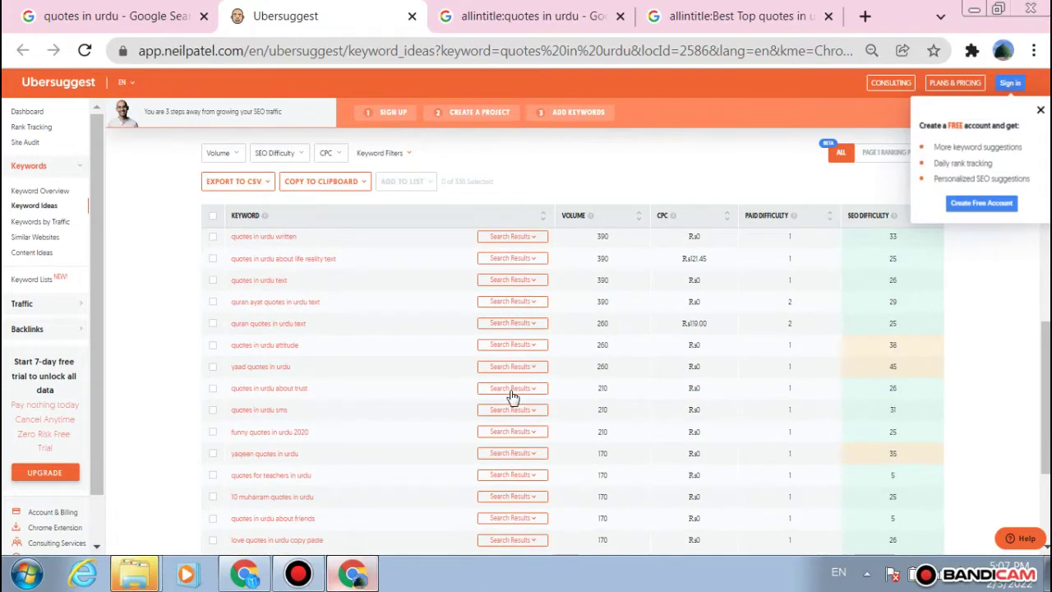
pyautogui.scroll(-2, 512, 397)
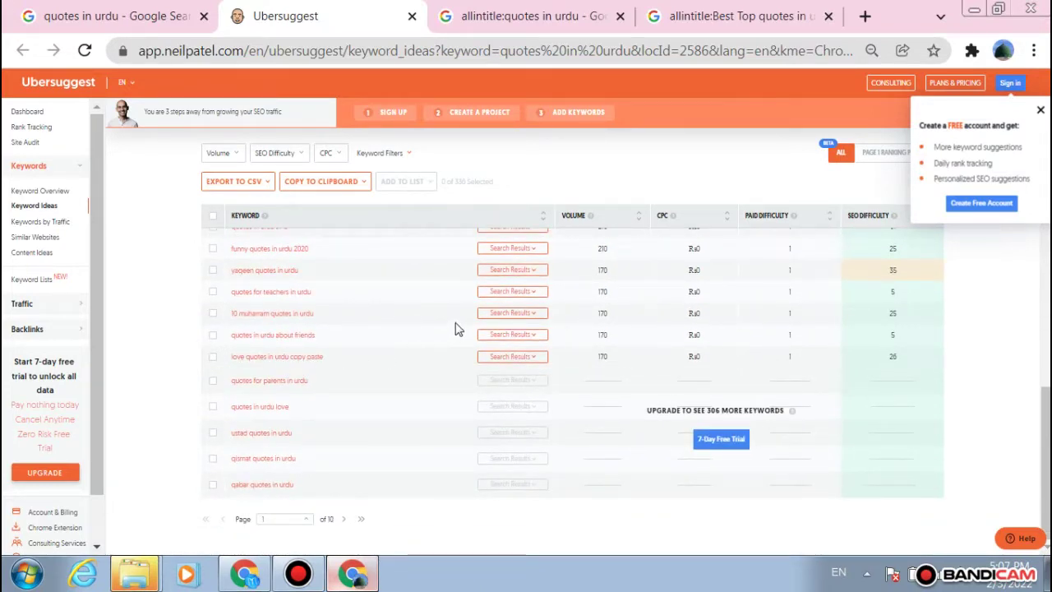
pyautogui.moveTo(458, 329); pyautogui.dragTo(772, 337)
pyautogui.click(980, 341)
pyautogui.scroll(10, 892, 345)
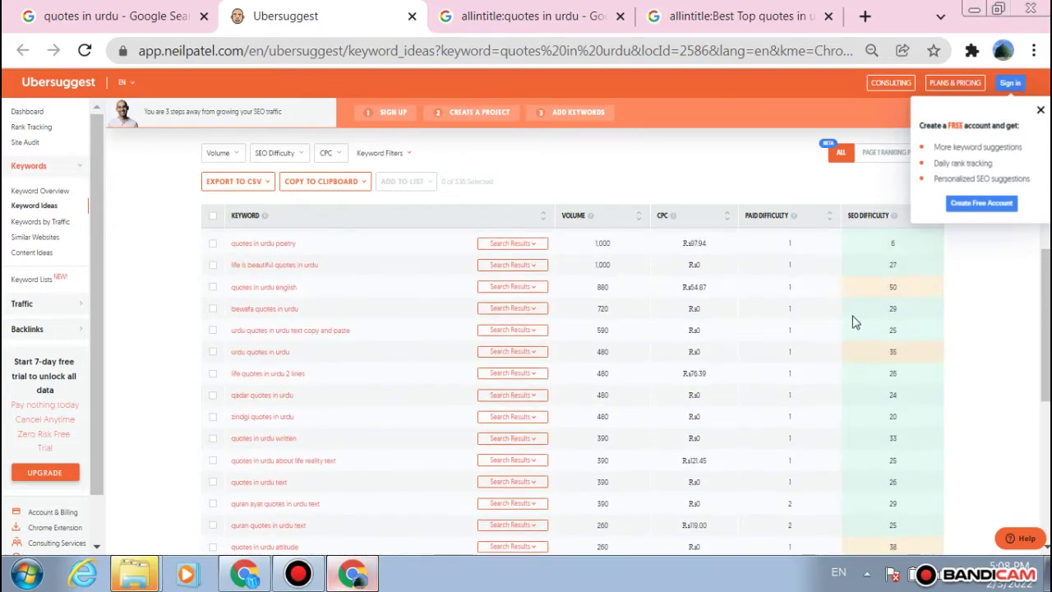
pyautogui.scroll(2, 854, 322)
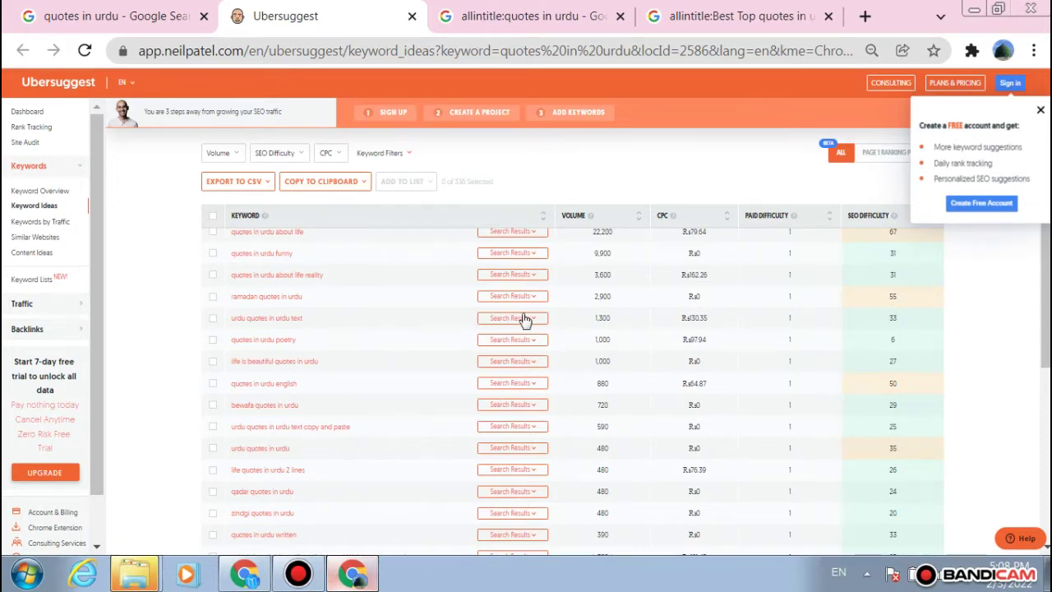
# Step: Search Google for "Quotes In Urdu Poetry" in a new browser tab
pyautogui.click(695, 17)
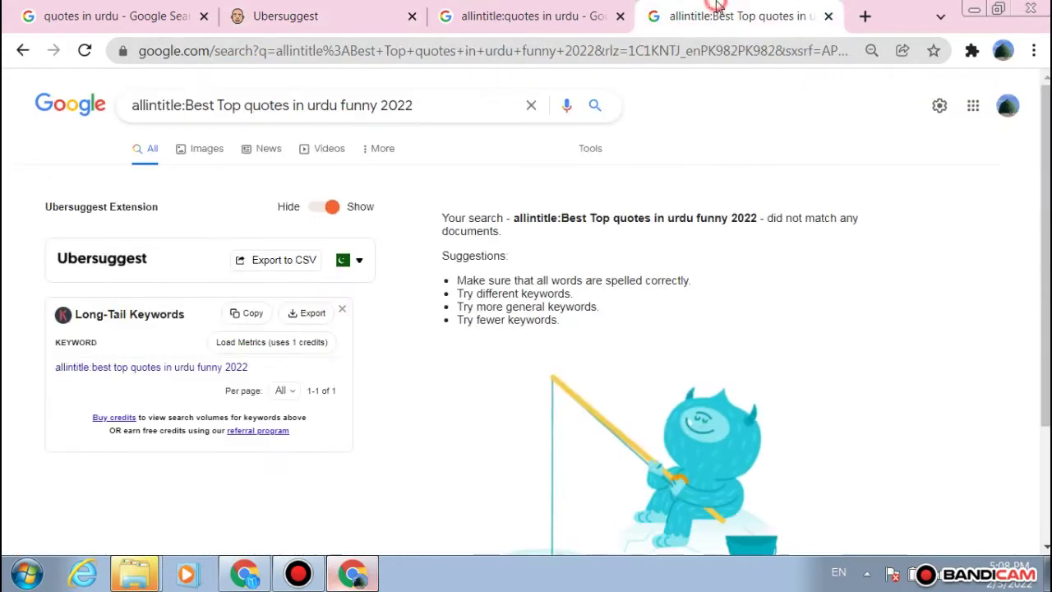
pyautogui.click(863, 15)
pyautogui.write('Quotes ')
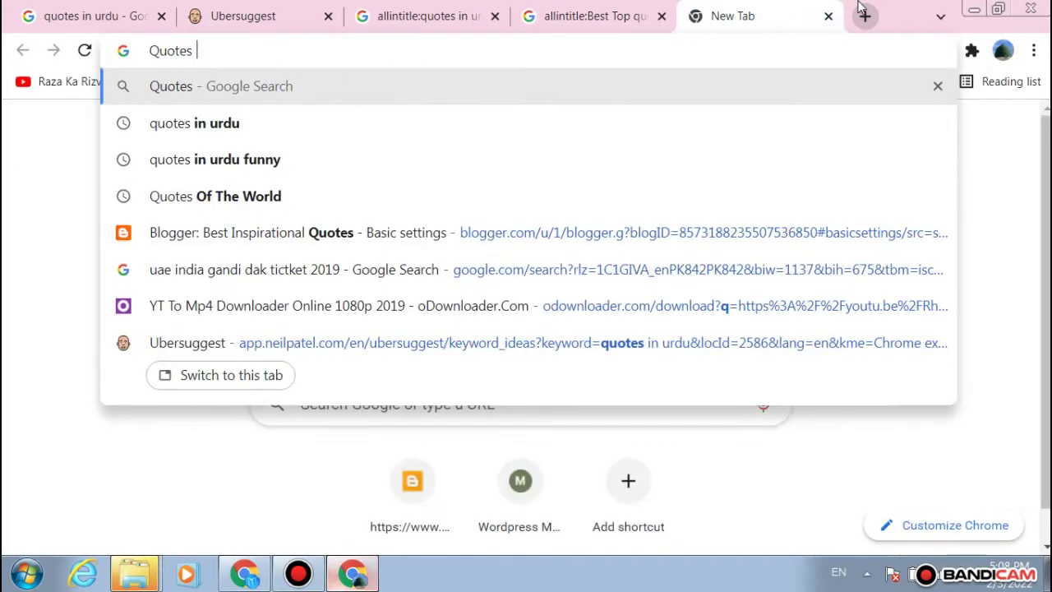
pyautogui.write('In Urdu Po')
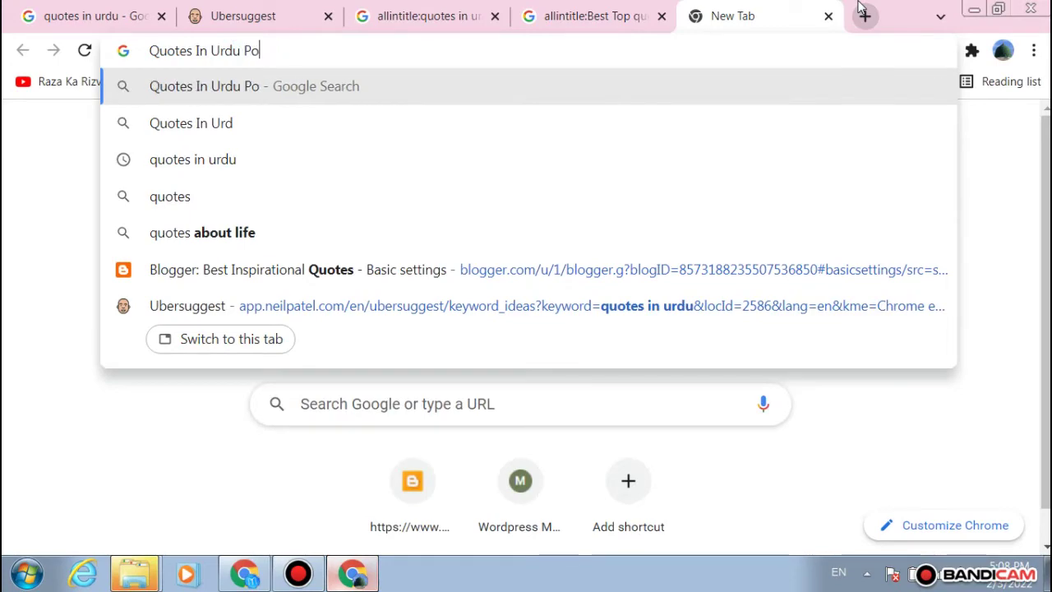
pyautogui.write('etry')
pyautogui.press('Return')
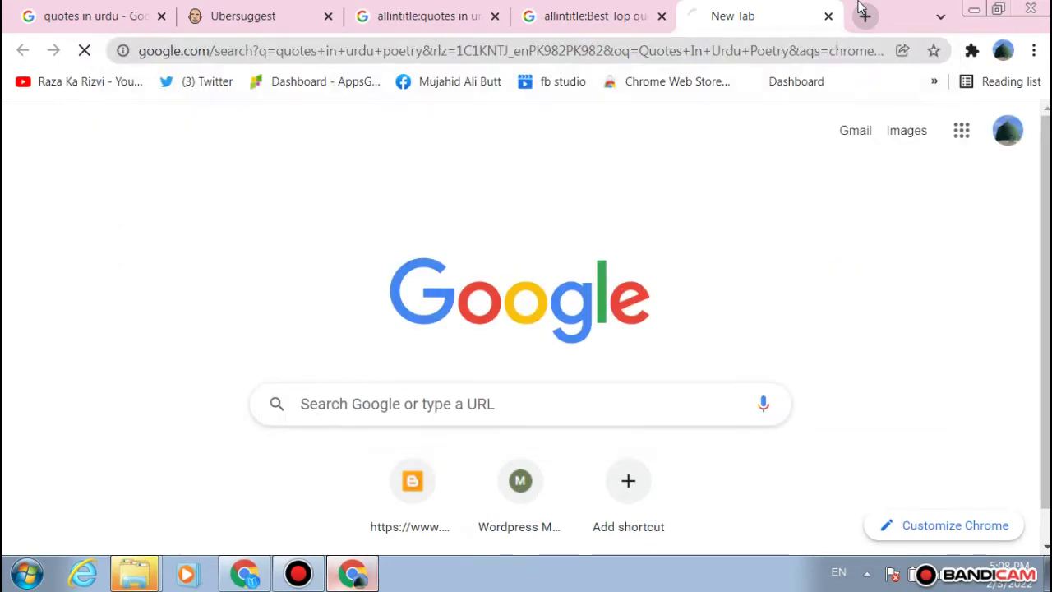
# Step: Export the Ubersuggest keyword suggestions for "quotes in urdu" to CSV and open the downloaded file
pyautogui.click(246, 14)
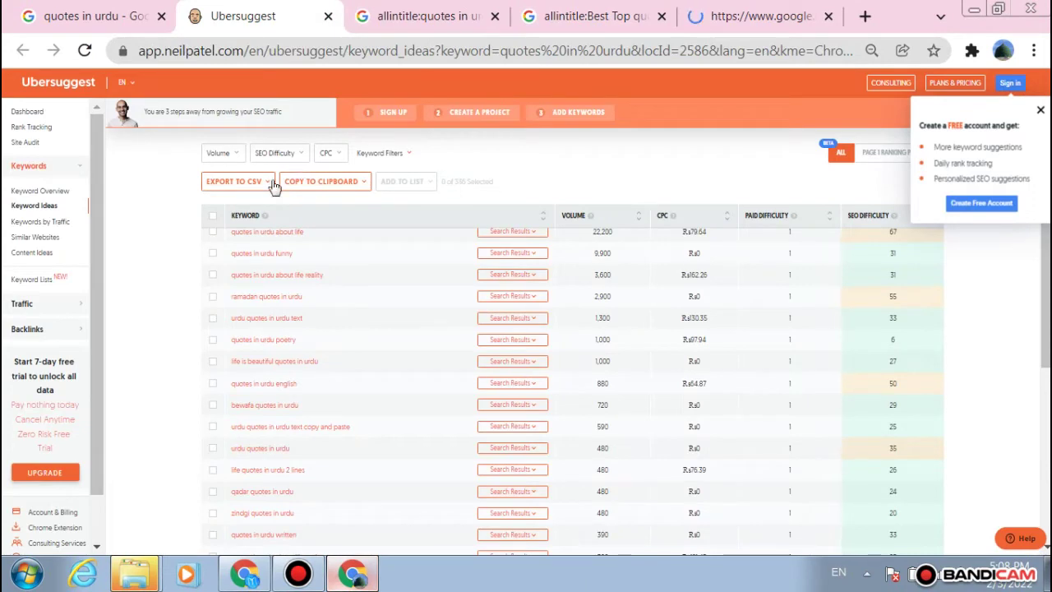
pyautogui.click(246, 182)
pyautogui.click(247, 202)
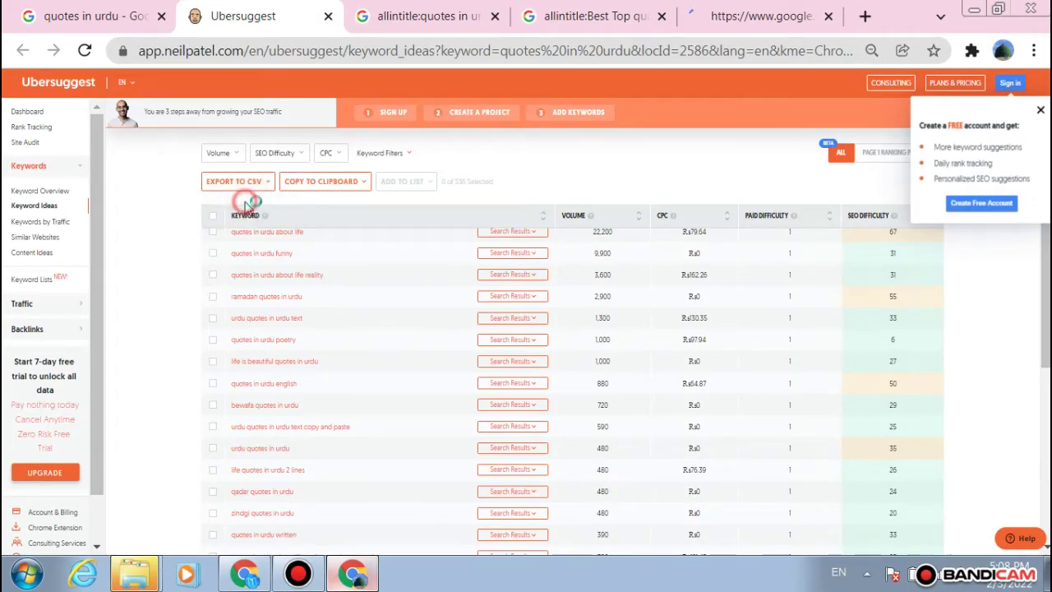
pyautogui.click(210, 526)
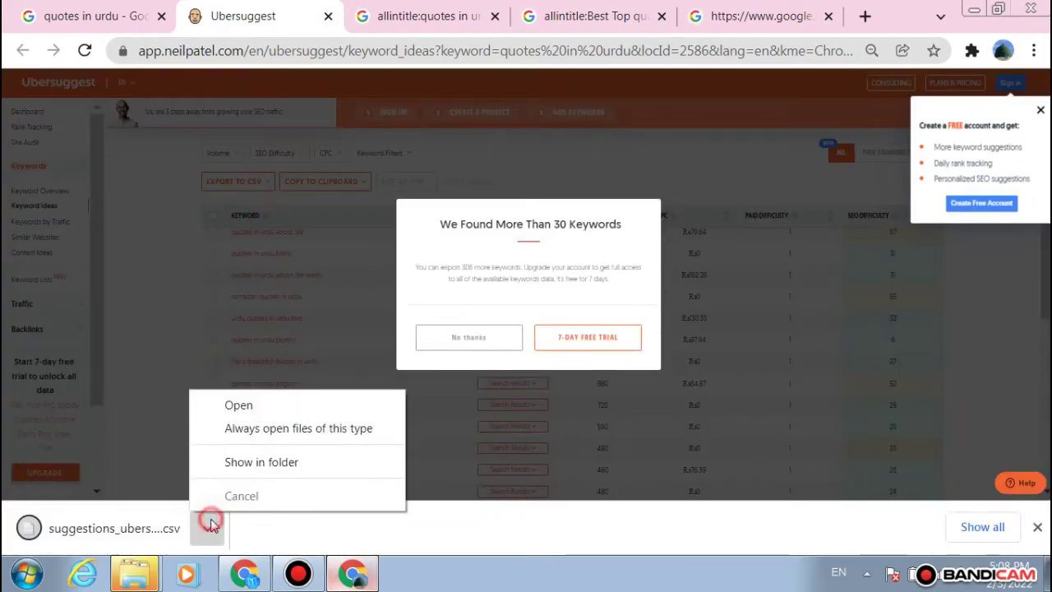
pyautogui.click(247, 404)
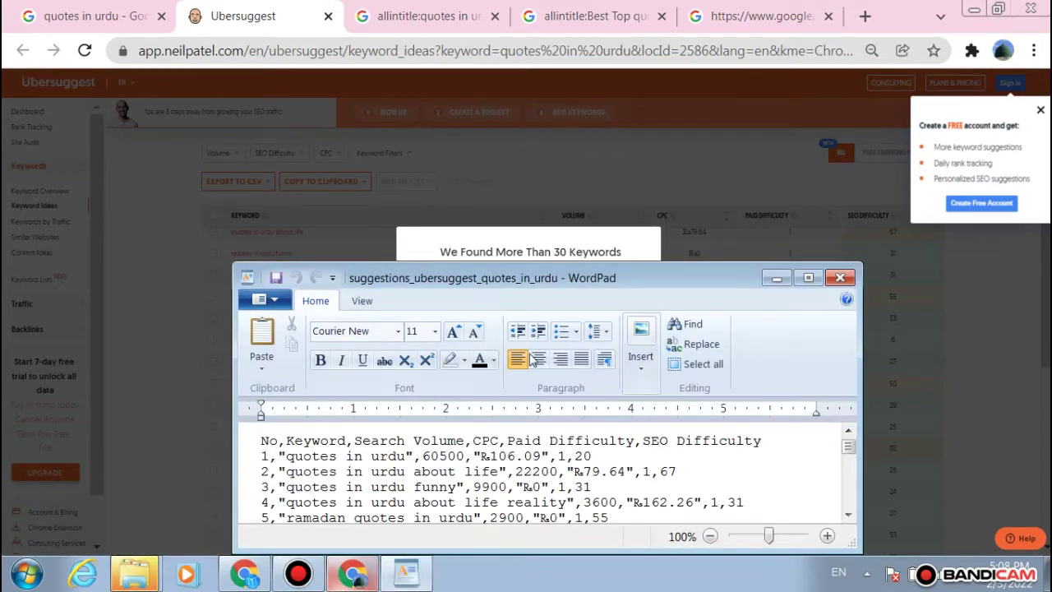
# Step: Maximize the exported keyword list in WordPad, read through its rows, and minimize it again
pyautogui.doubleClick(593, 277)
pyautogui.scroll(-3, 593, 271)
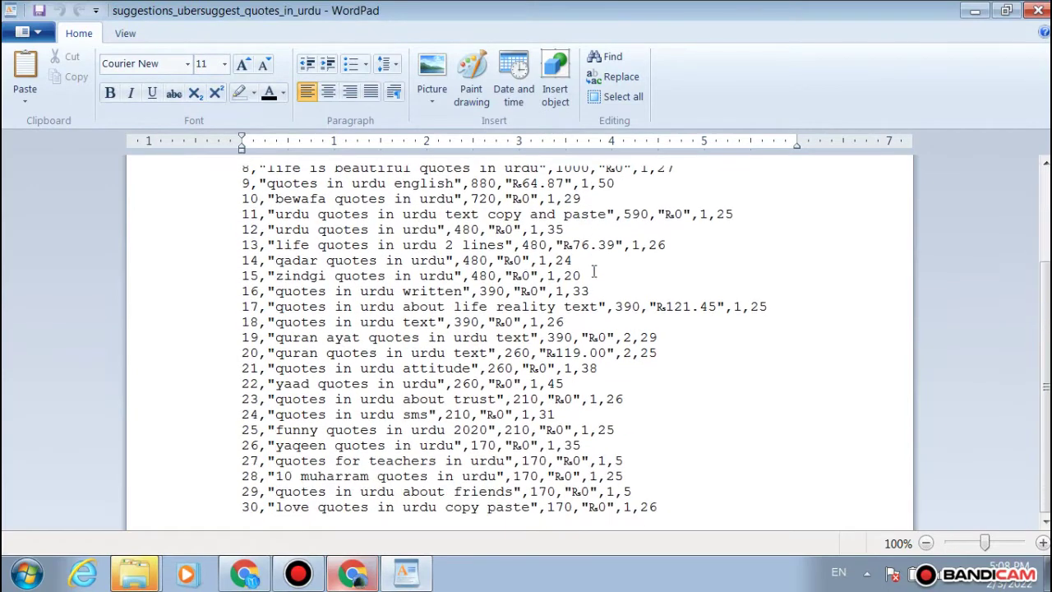
pyautogui.scroll(2, 630, 382)
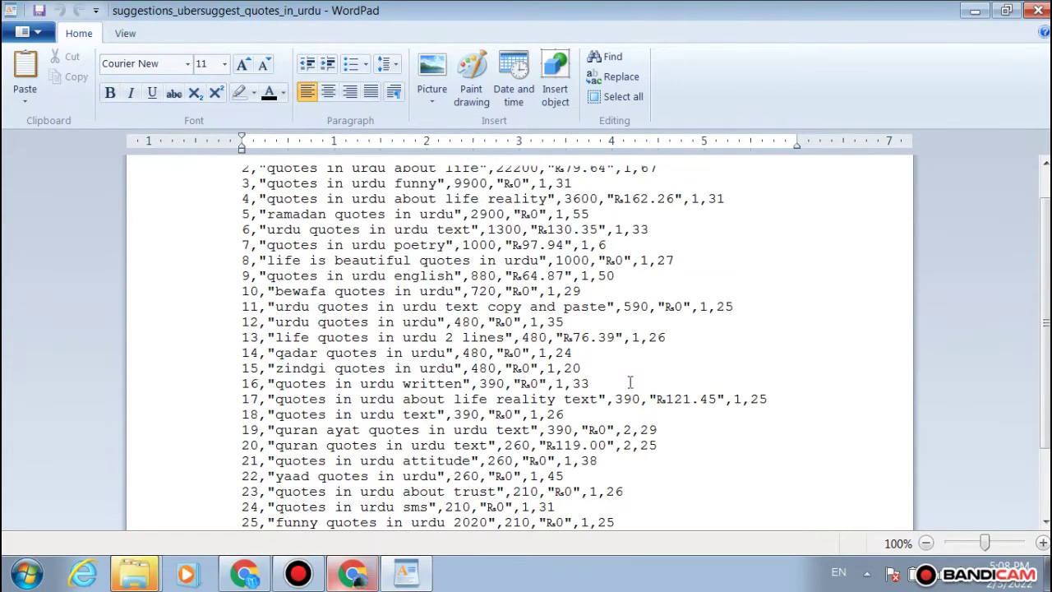
pyautogui.scroll(1, 631, 382)
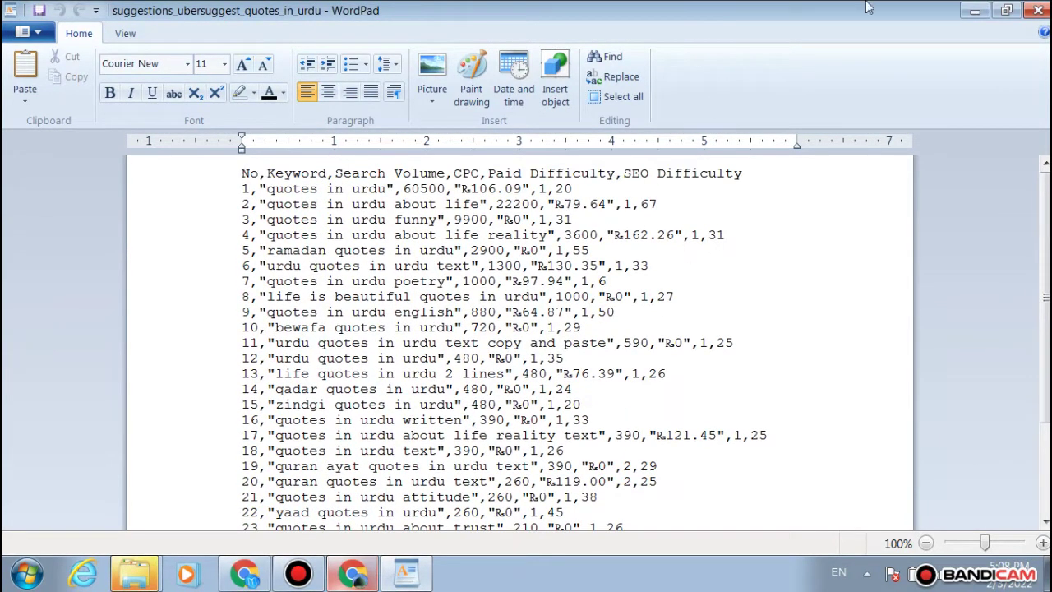
pyautogui.click(971, 9)
# Step: Return to the blocked "quotes in urdu poetry" search in Chrome and confirm the "I'm not a robot" check
pyautogui.click(756, 14)
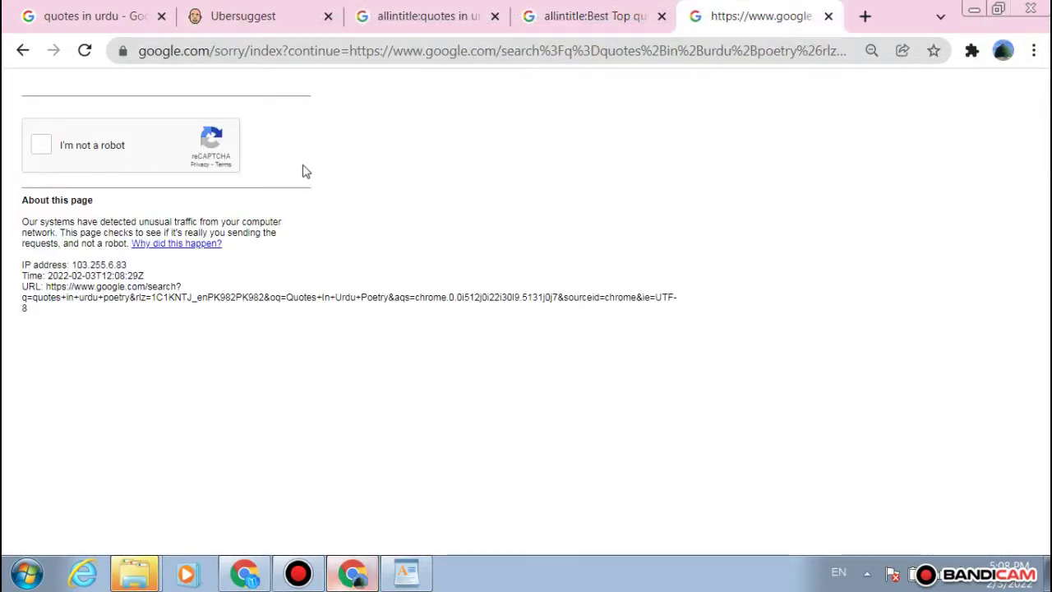
pyautogui.click(41, 144)
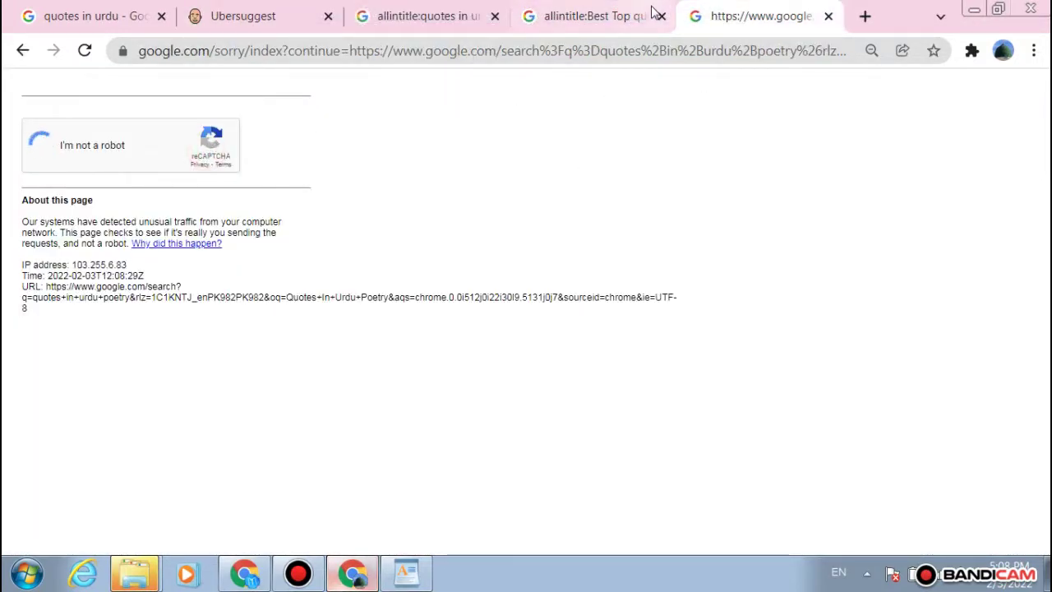
# Step: Try to reach Google Sheets by searching for "google excel sheet" in a new tab and opening its result
pyautogui.click(865, 16)
pyautogui.write('google ')
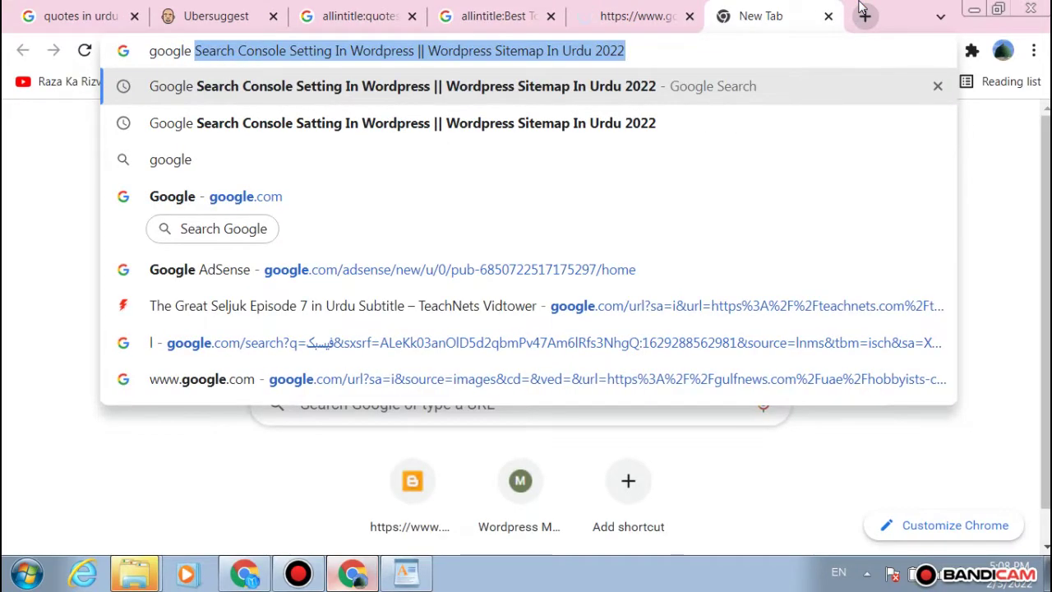
pyautogui.write('ex')
pyautogui.press('Down')
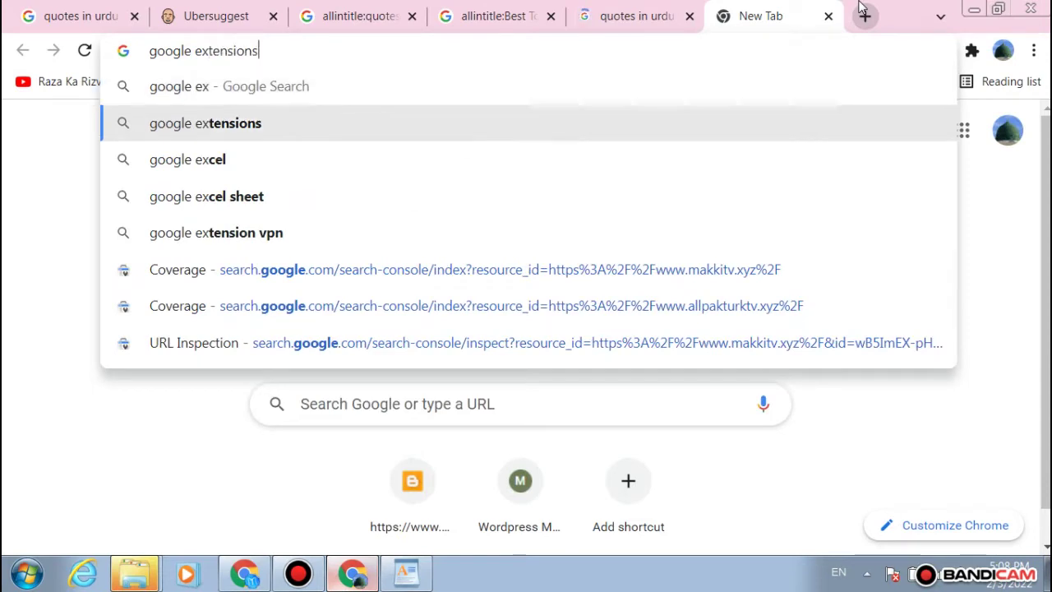
pyautogui.press('Down')
pyautogui.press('Down')
pyautogui.press('Return')
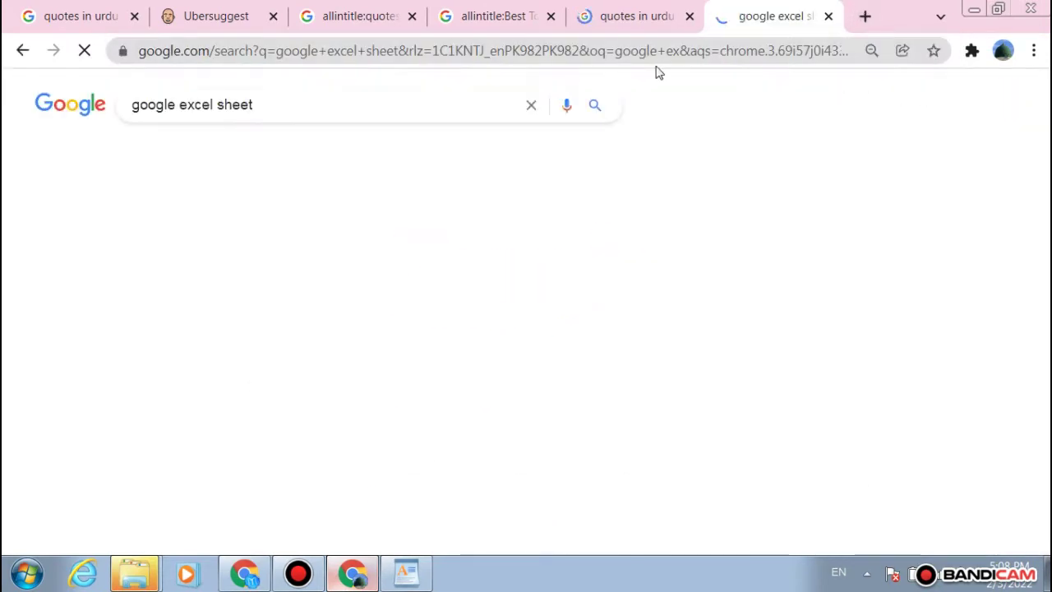
pyautogui.click(323, 239)
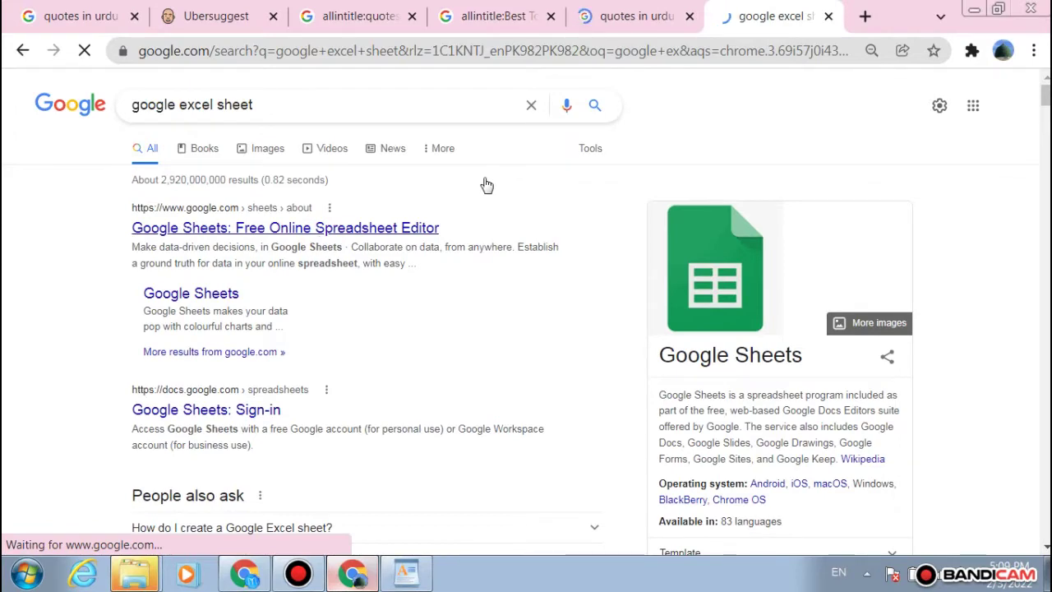
# Step: Look through the Google results for "quotes in urdu poetry" and switch the attitude images page back to all results
pyautogui.click(624, 15)
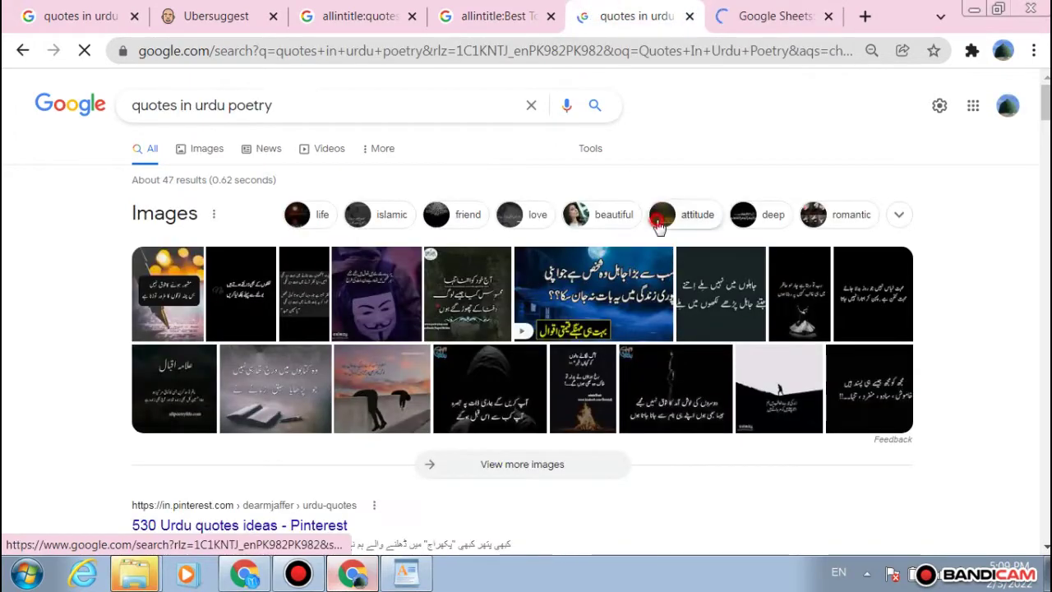
pyautogui.click(749, 8)
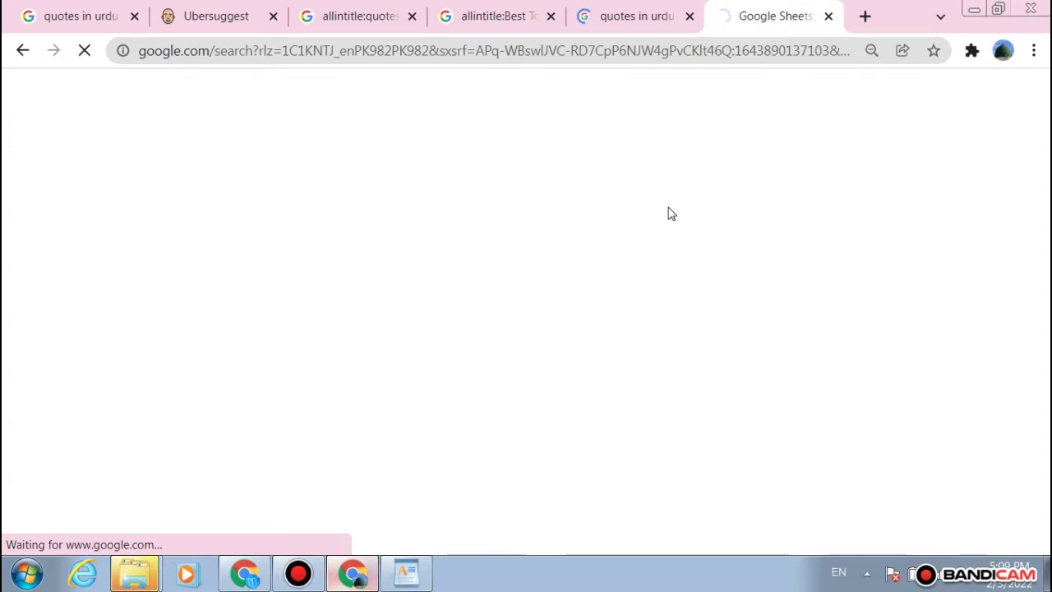
pyautogui.click(646, 10)
pyautogui.scroll(-3, 547, 102)
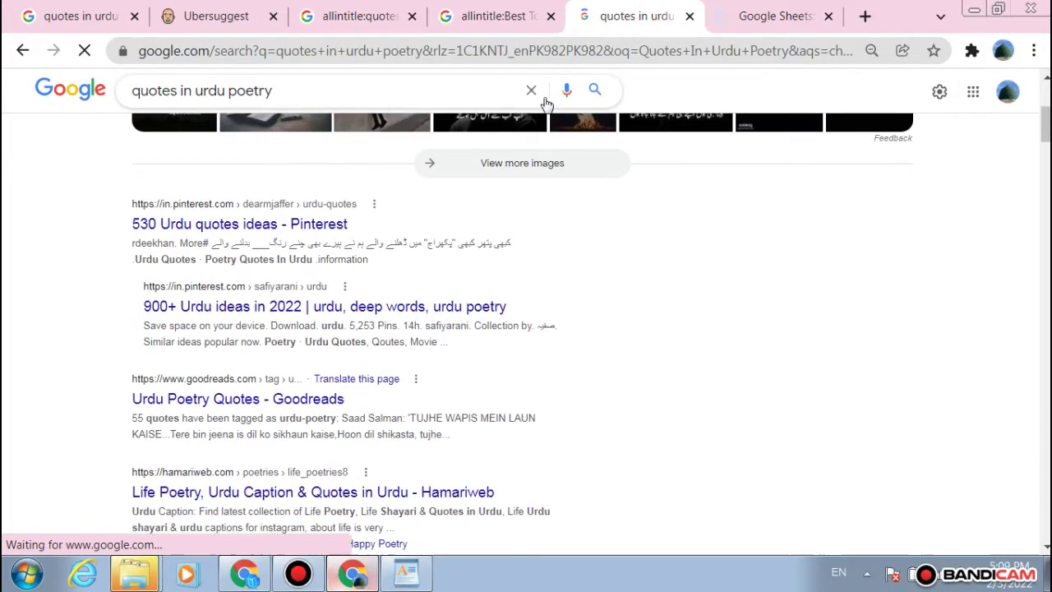
pyautogui.scroll(-3, 460, 165)
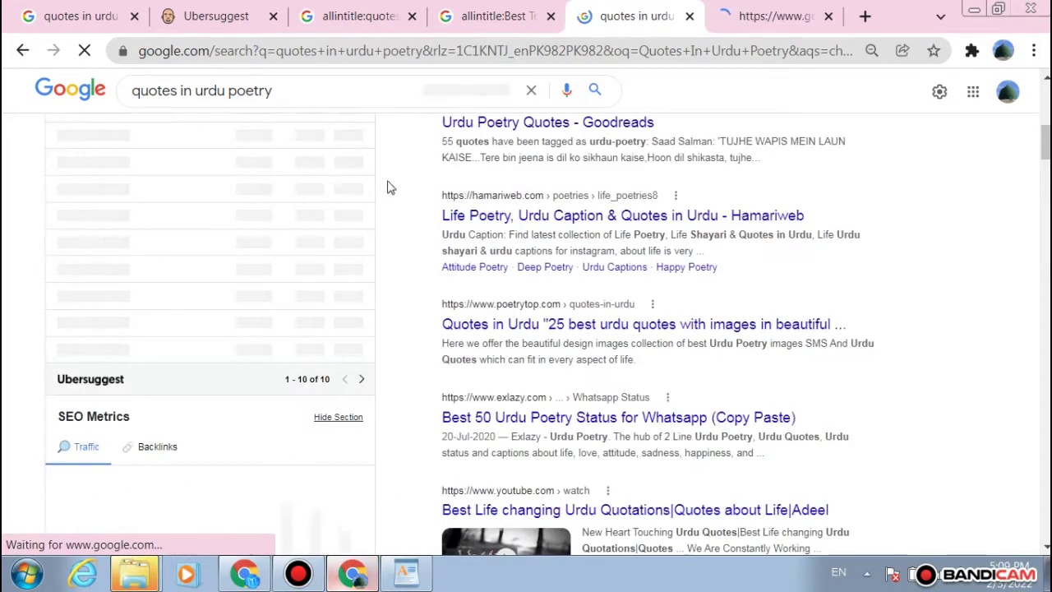
pyautogui.click(743, 12)
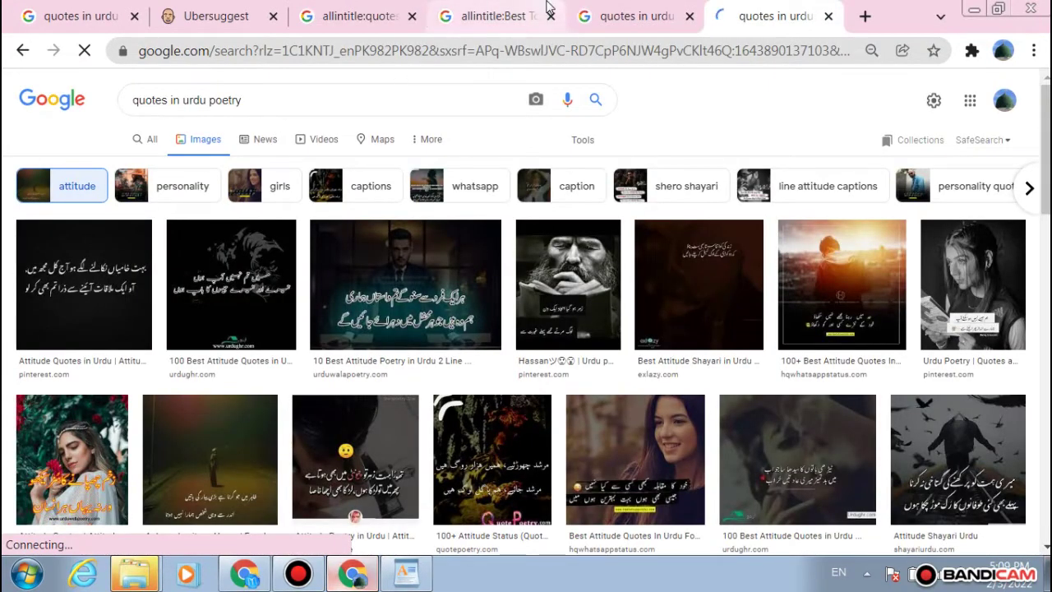
pyautogui.click(148, 141)
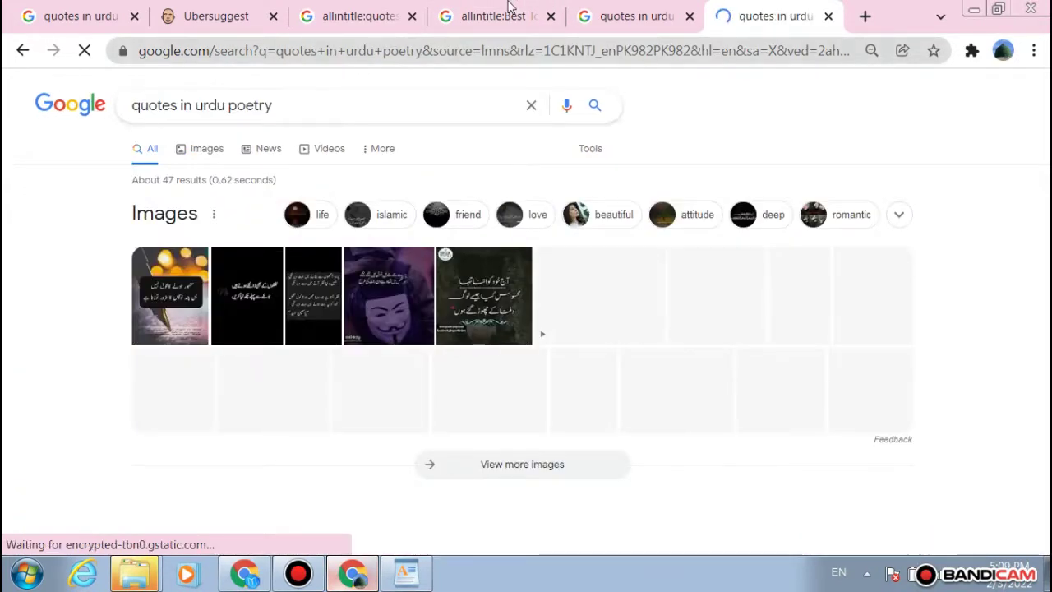
# Step: Search Google for "google excel sheet" in a new tab and open the Google Sheets site
pyautogui.click(863, 15)
pyautogui.write('ex')
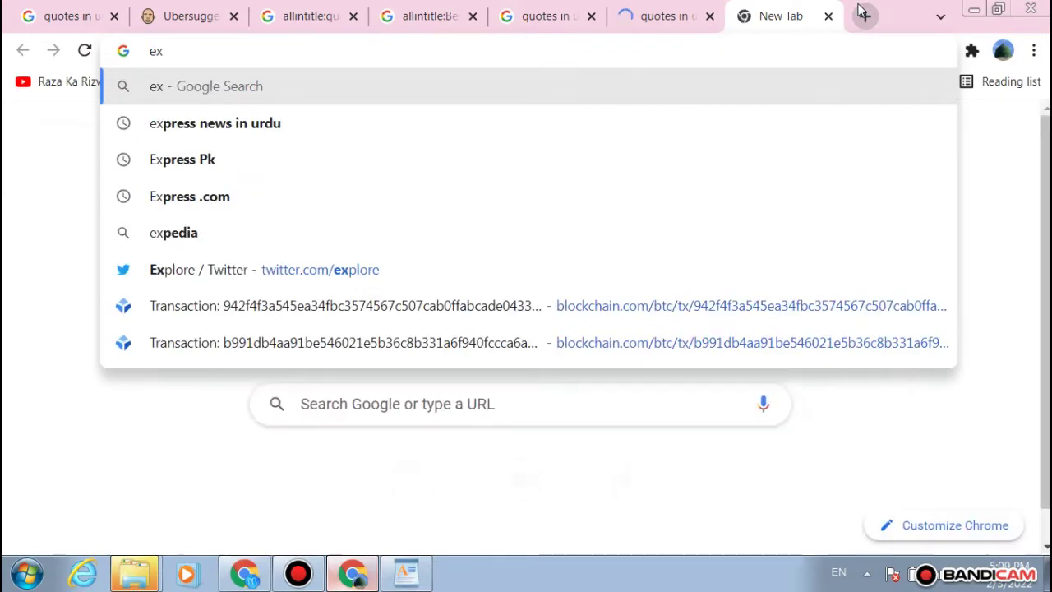
pyautogui.press('BackSpace')
pyautogui.press('BackSpace')
pyautogui.write('goll')
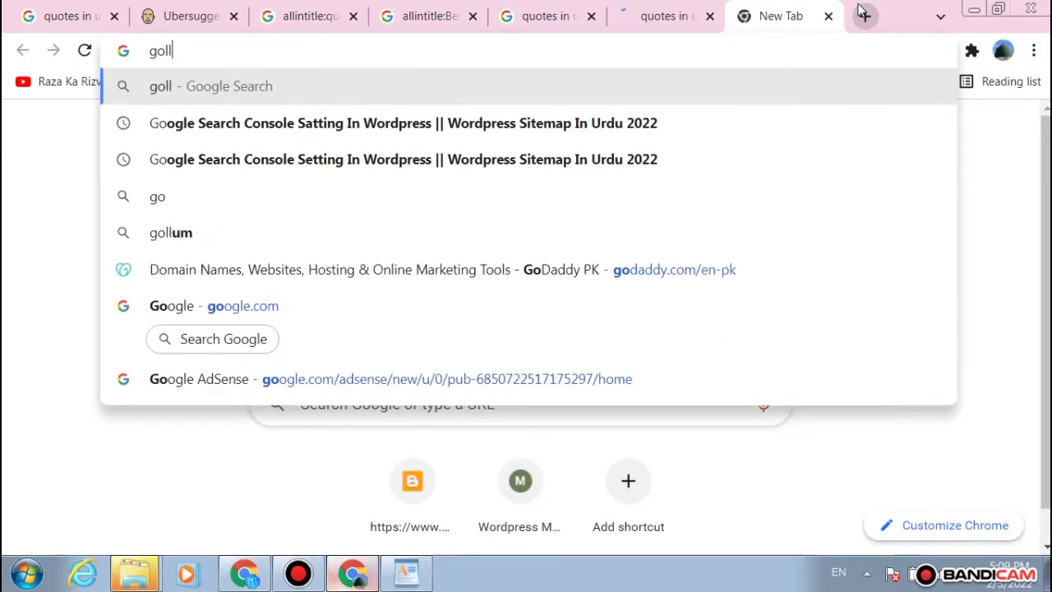
pyautogui.press('BackSpace')
pyautogui.write('f')
pyautogui.press('BackSpace')
pyautogui.write('gle')
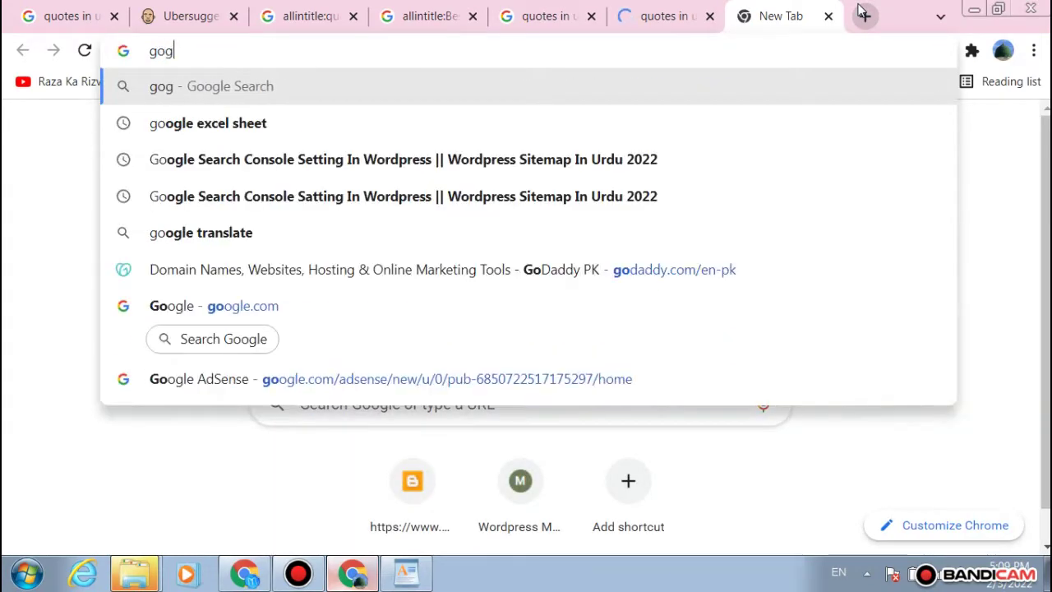
pyautogui.press('BackSpace')
pyautogui.press('BackSpace')
pyautogui.press('BackSpace')
pyautogui.press('BackSpace')
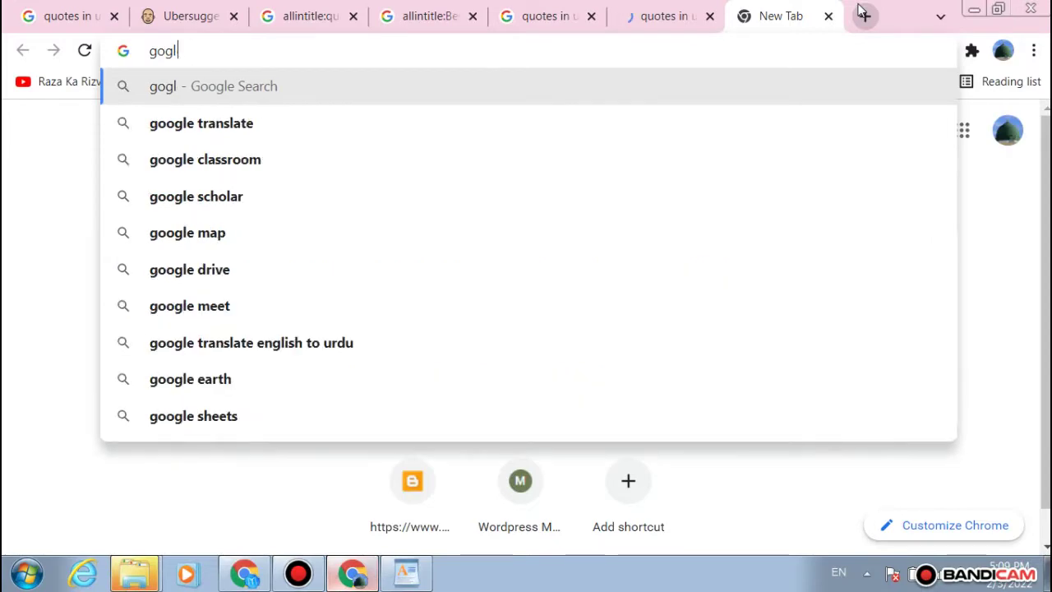
pyautogui.write('ogle excel sheet')
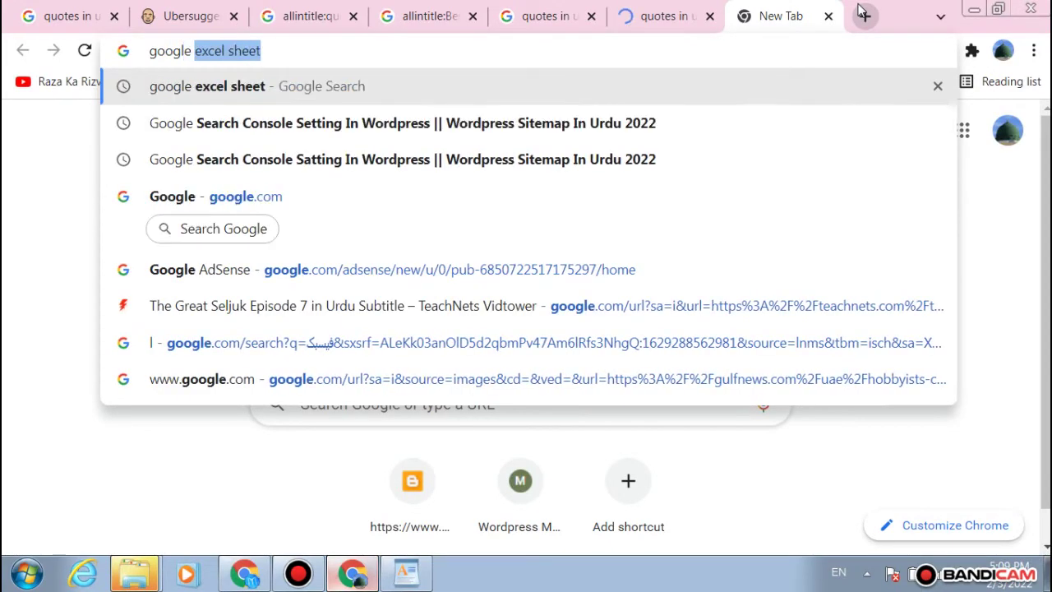
pyautogui.press('Return')
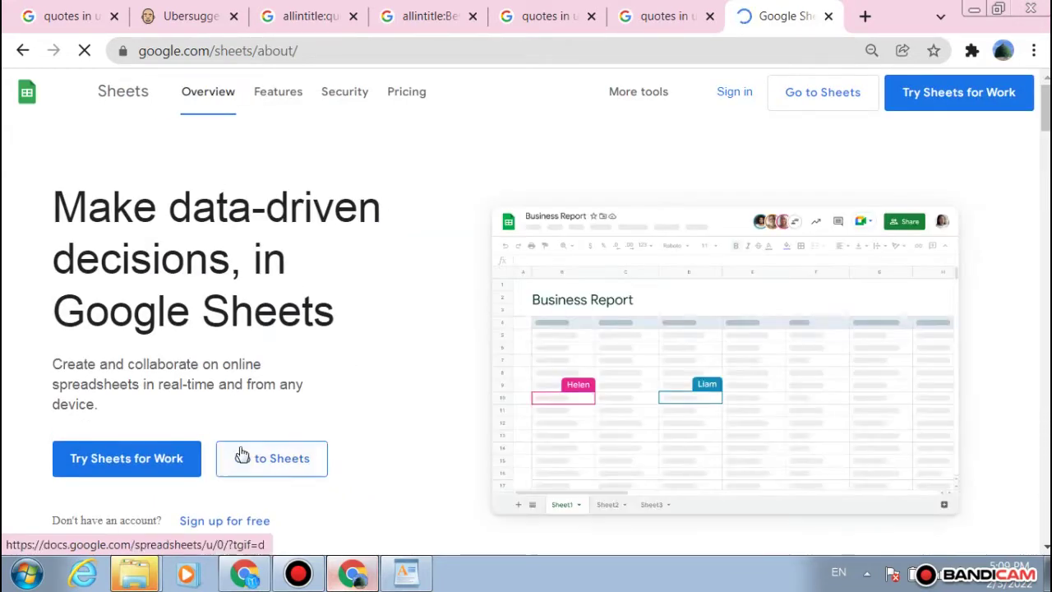
# Step: Go to the Google Sheets home page and create a new blank spreadsheet
pyautogui.click(242, 456)
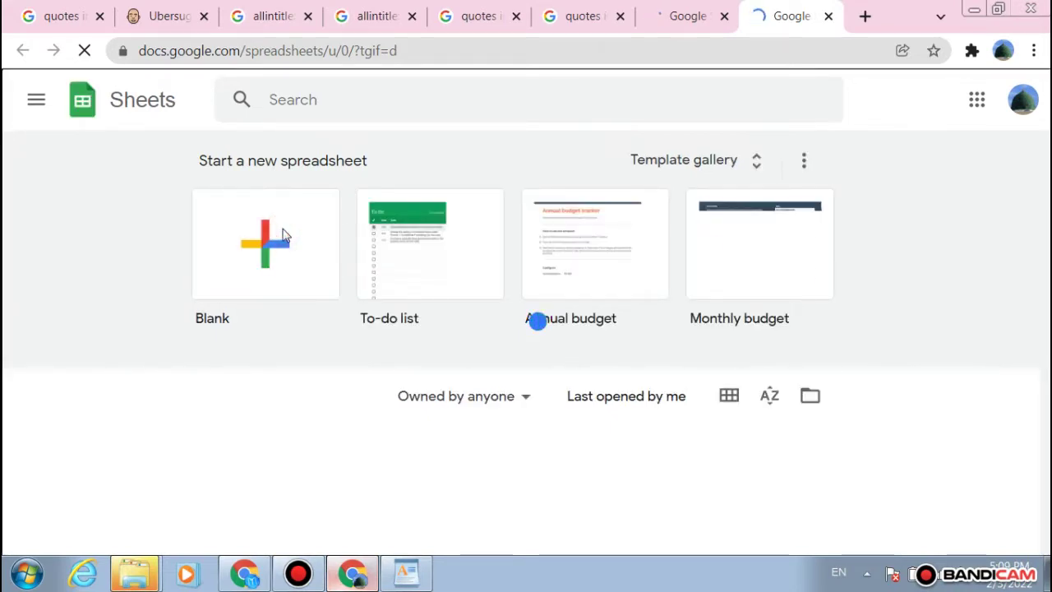
pyautogui.click(282, 235)
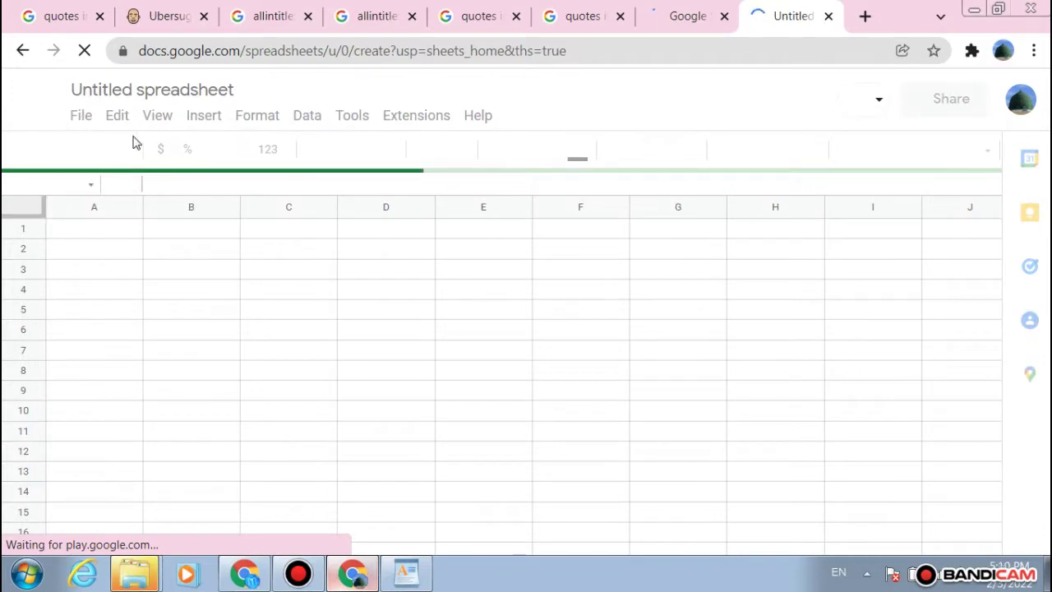
pyautogui.click(85, 120)
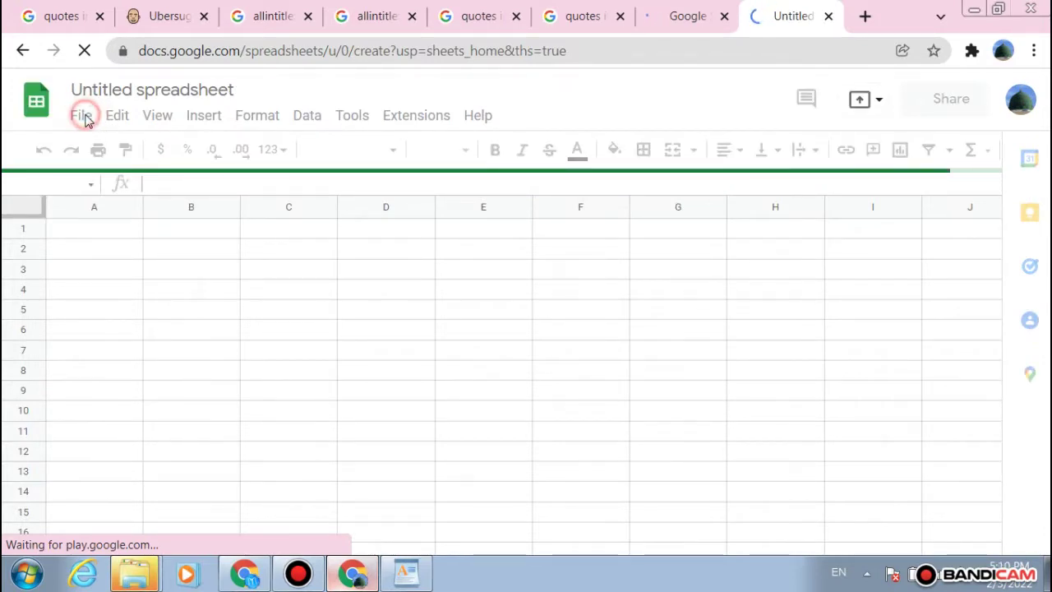
pyautogui.click(98, 93)
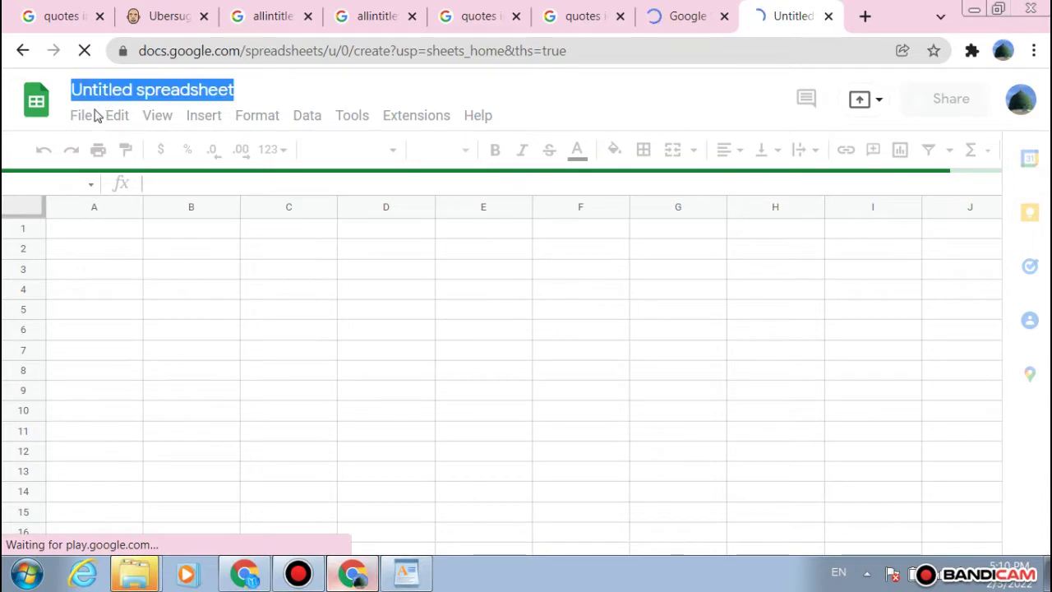
pyautogui.click(90, 122)
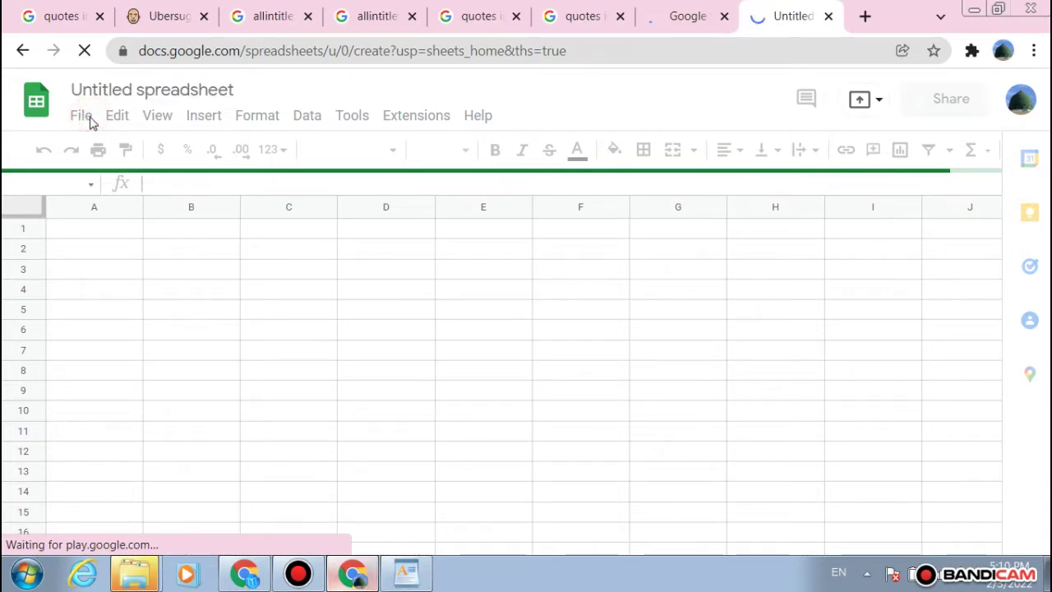
pyautogui.scroll(-10, 256, 239)
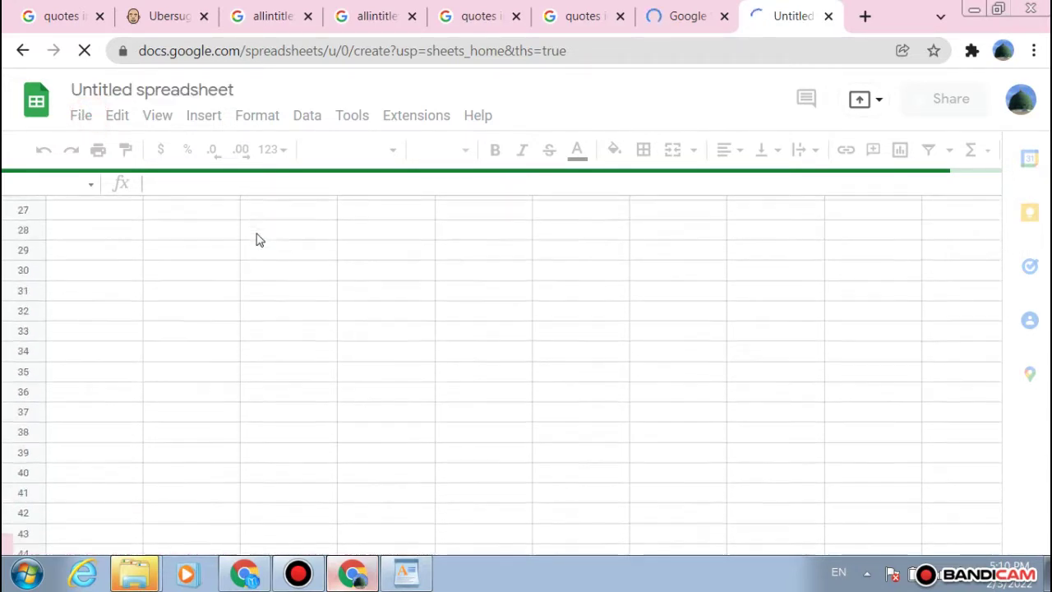
pyautogui.click(78, 115)
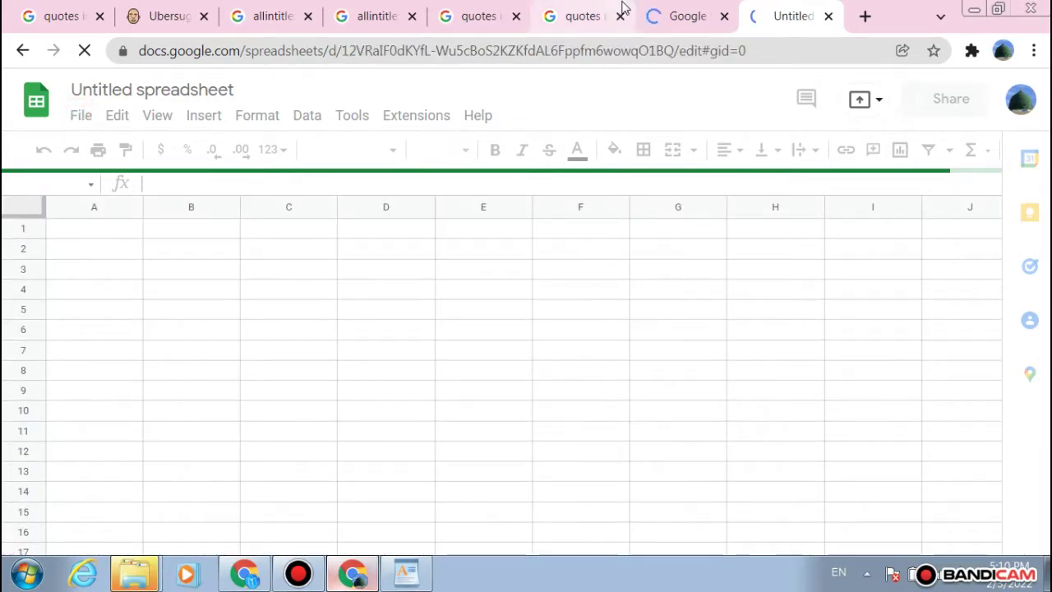
# Step: Decline the Ubersuggest upgrade offer and look through the keyword ideas for "quotes in urdu"
pyautogui.click(684, 16)
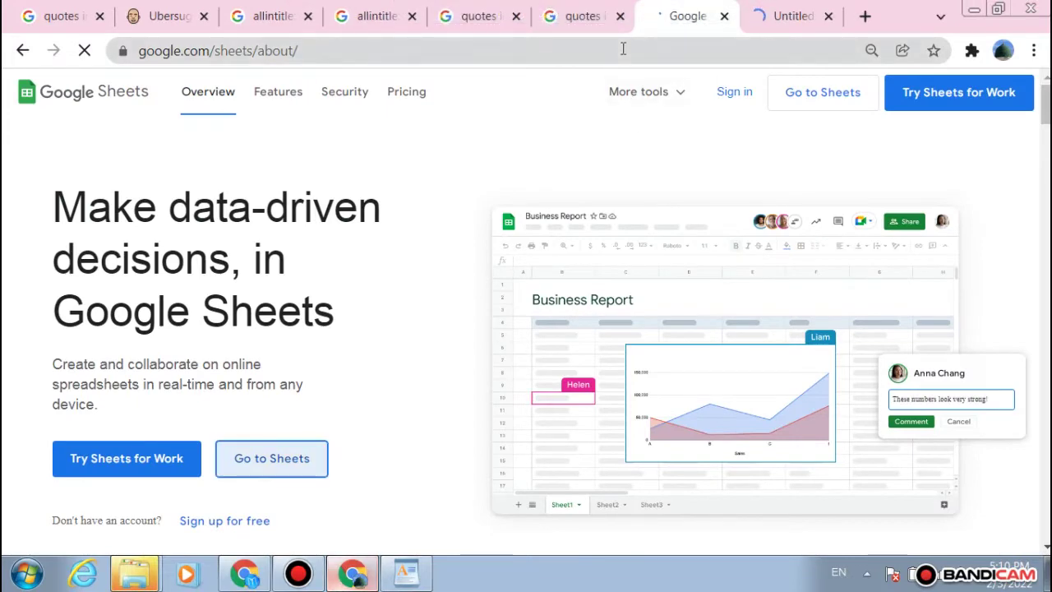
pyautogui.click(204, 7)
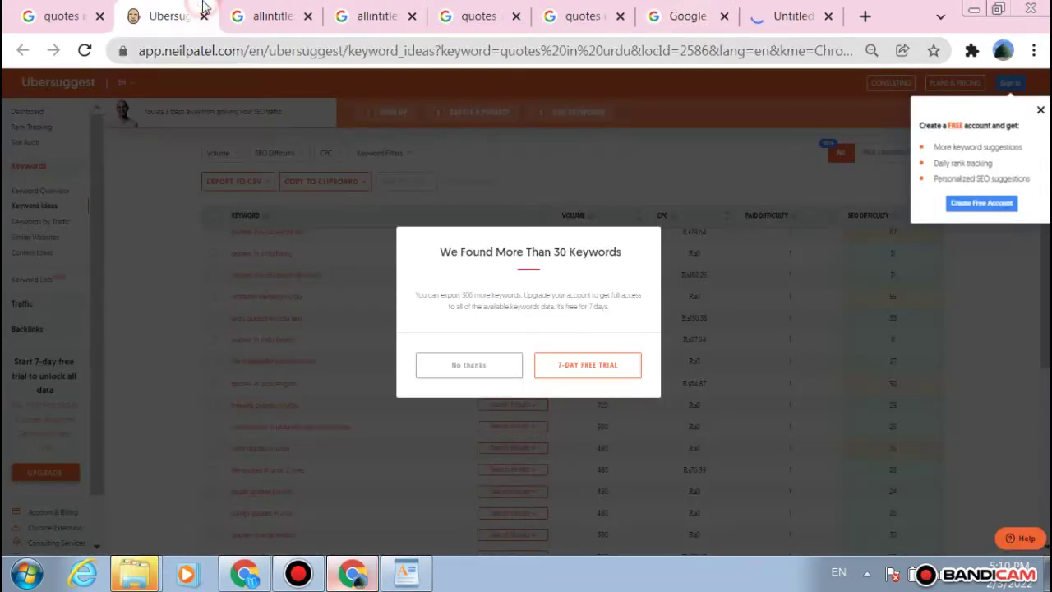
pyautogui.click(500, 375)
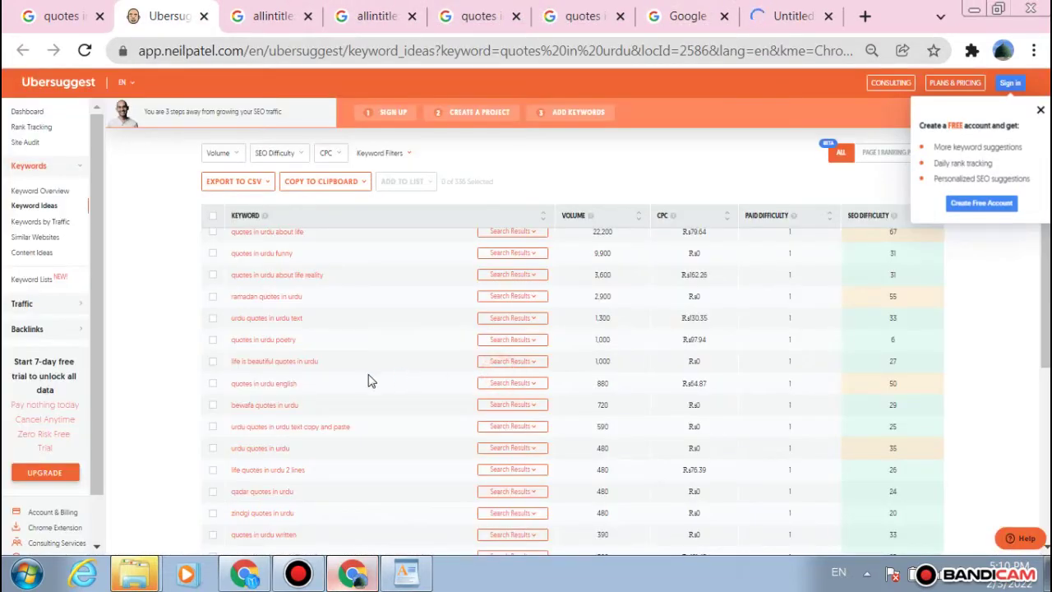
pyautogui.scroll(-5, 667, 401)
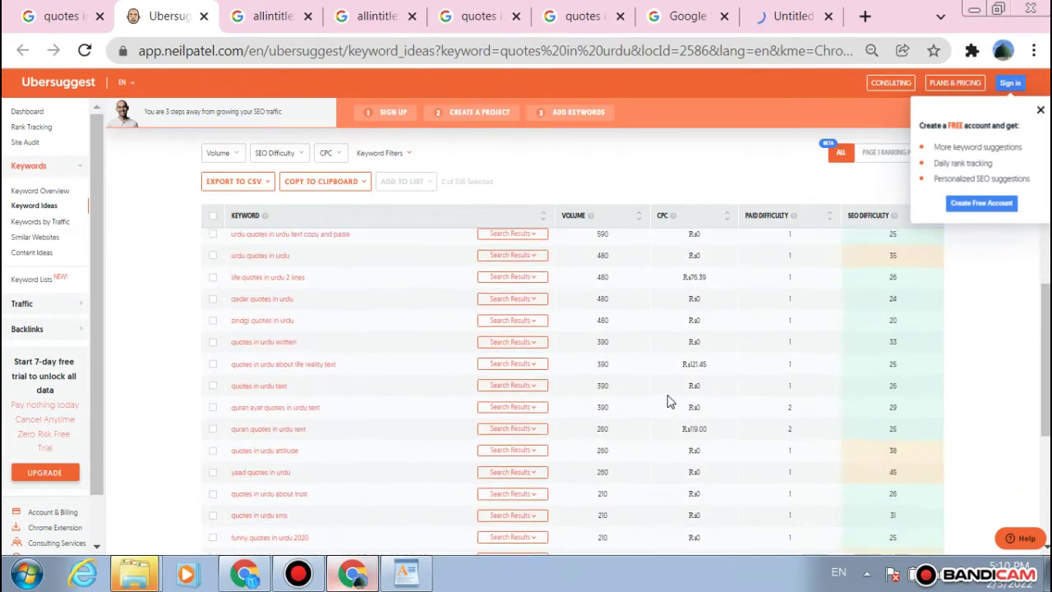
pyautogui.scroll(10, 667, 401)
pyautogui.scroll(-3, 667, 401)
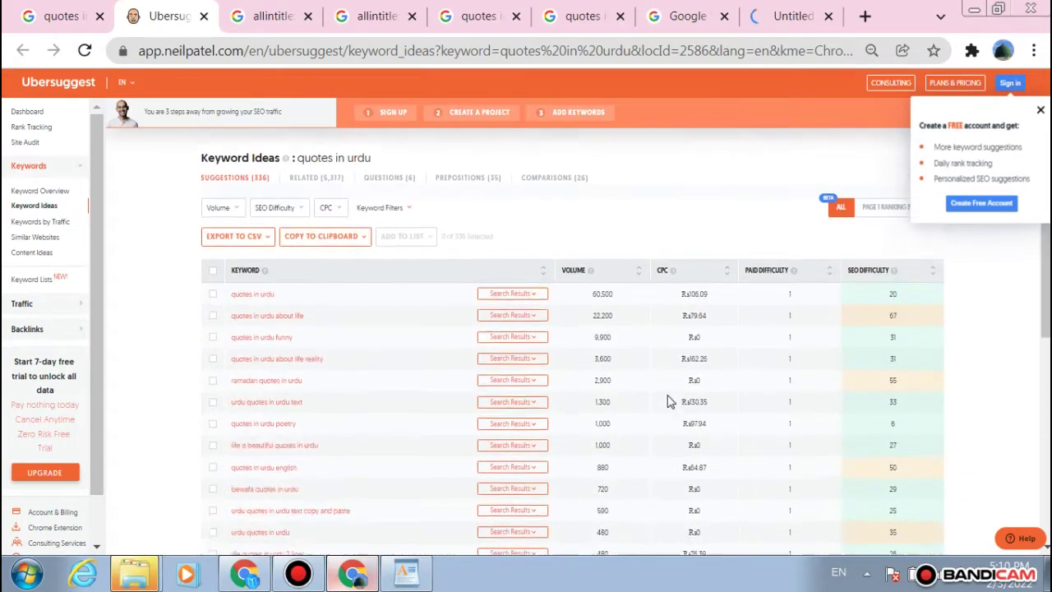
# Step: Return to the untitled spreadsheet and open its file selection dialog
pyautogui.click(775, 8)
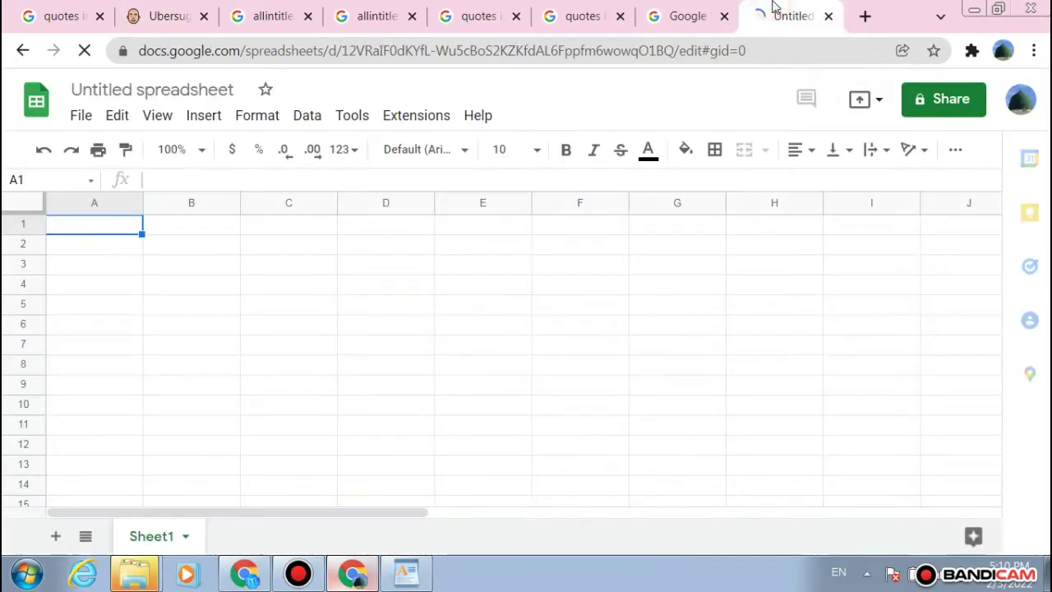
pyautogui.click(81, 117)
pyautogui.click(150, 182)
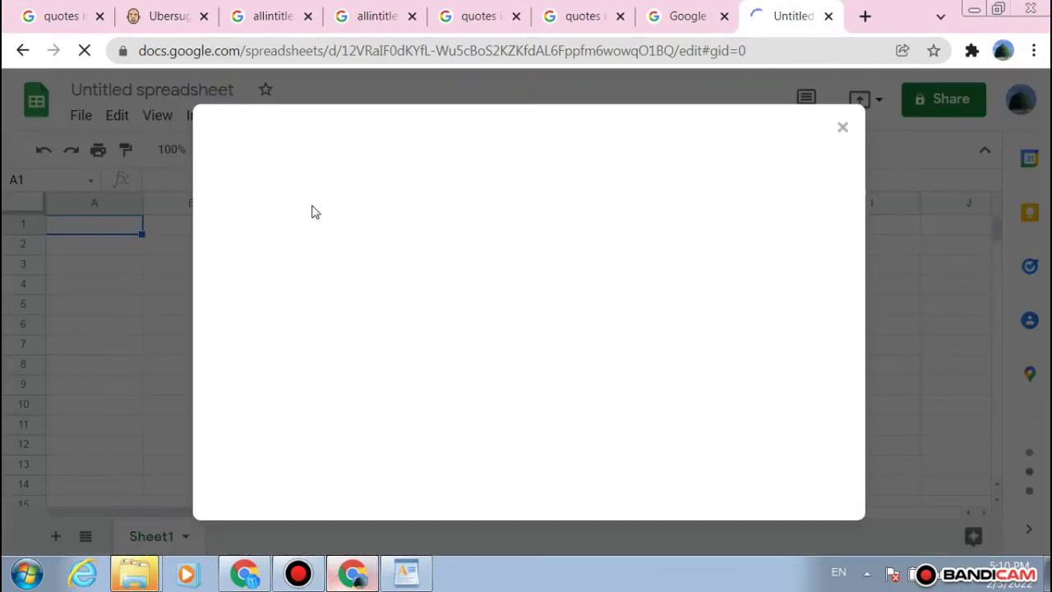
# Step: Examine the traffic, domain authority and backlink metrics of the Google results for "quotes in urdu poetry"
pyautogui.click(564, 10)
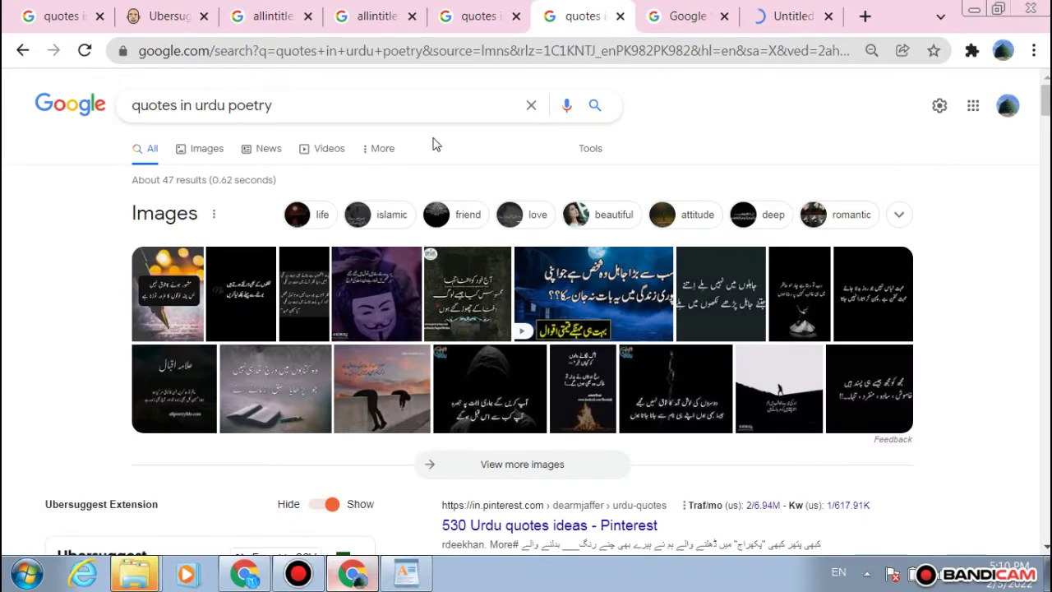
pyautogui.scroll(-2, 435, 145)
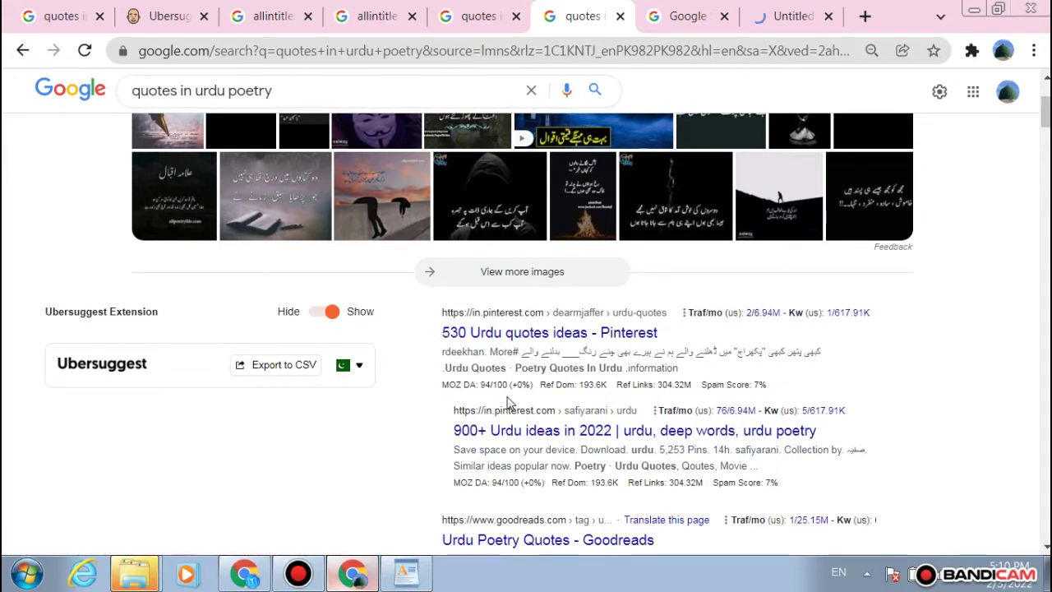
pyautogui.scroll(-1, 502, 403)
pyautogui.scroll(-1, 507, 403)
pyautogui.scroll(-3, 542, 364)
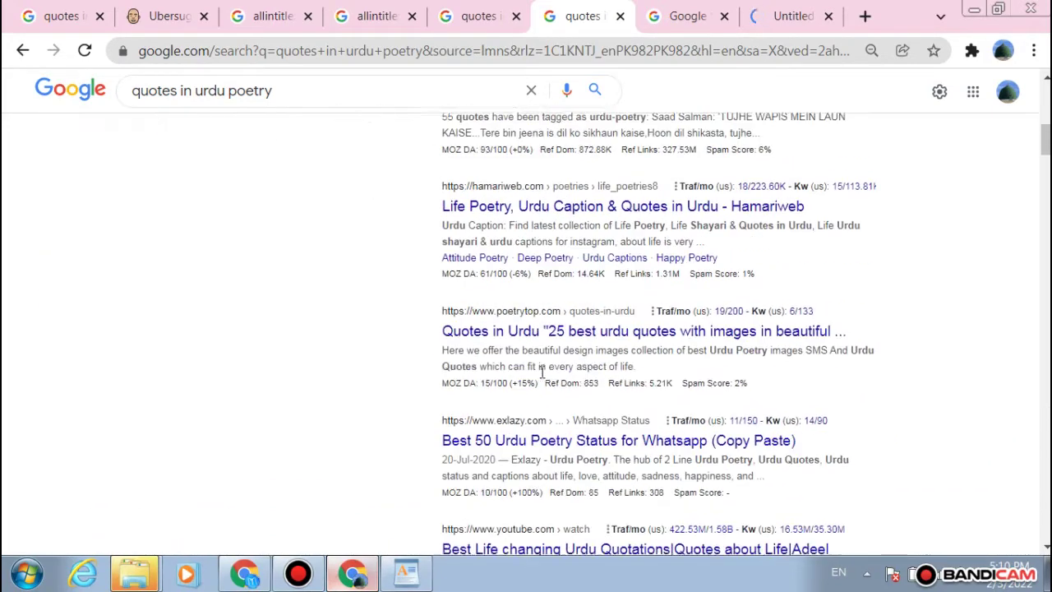
# Step: Examine the metrics of the lower-ranked results for "quotes in urdu poetry", from poetrytop.com down to scoopwhoop.com
pyautogui.scroll(-2, 591, 346)
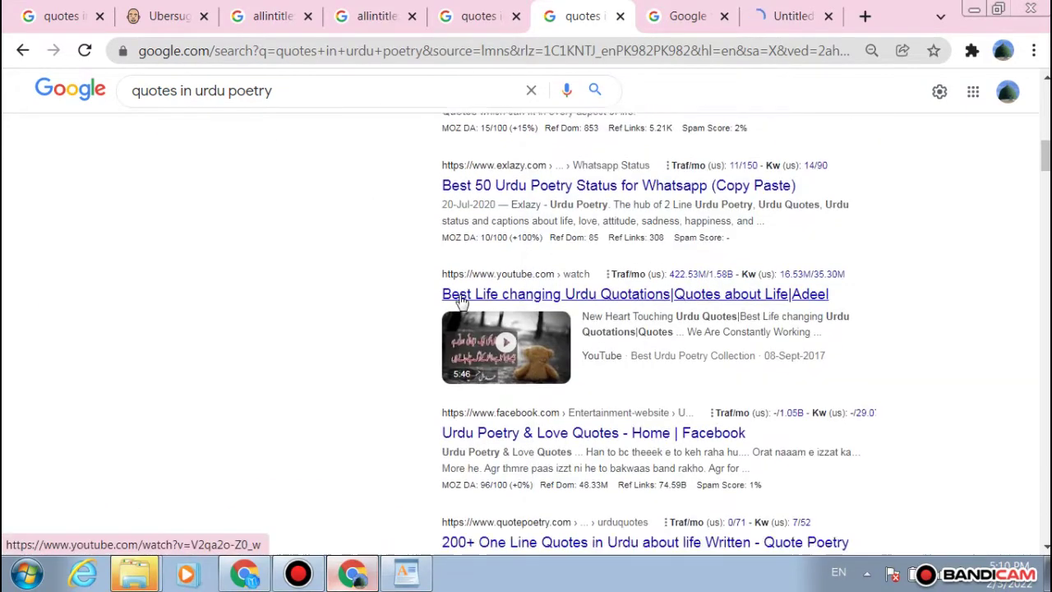
pyautogui.scroll(-3, 460, 303)
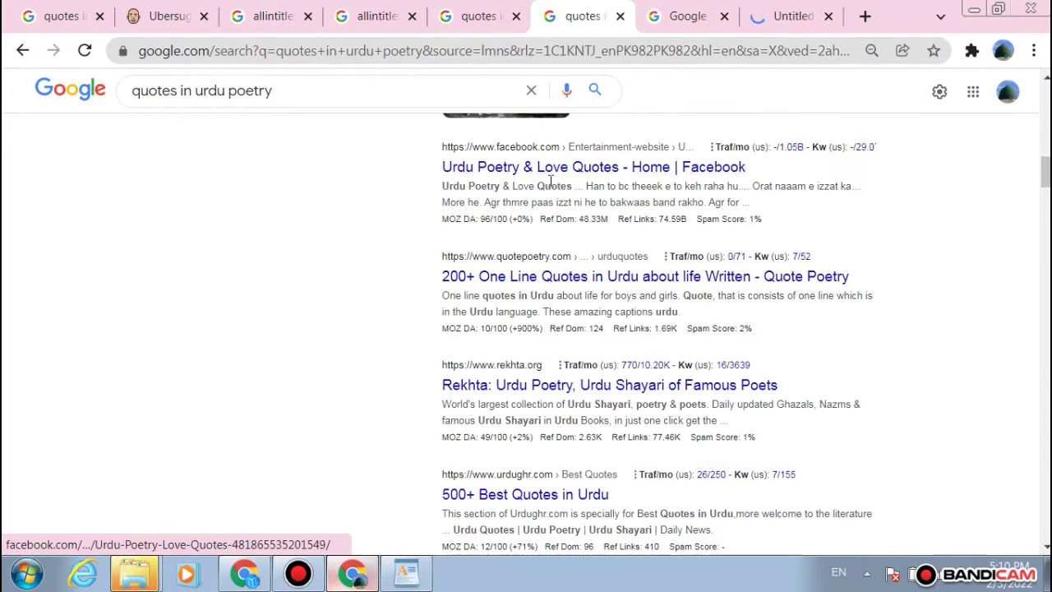
pyautogui.scroll(-2, 580, 184)
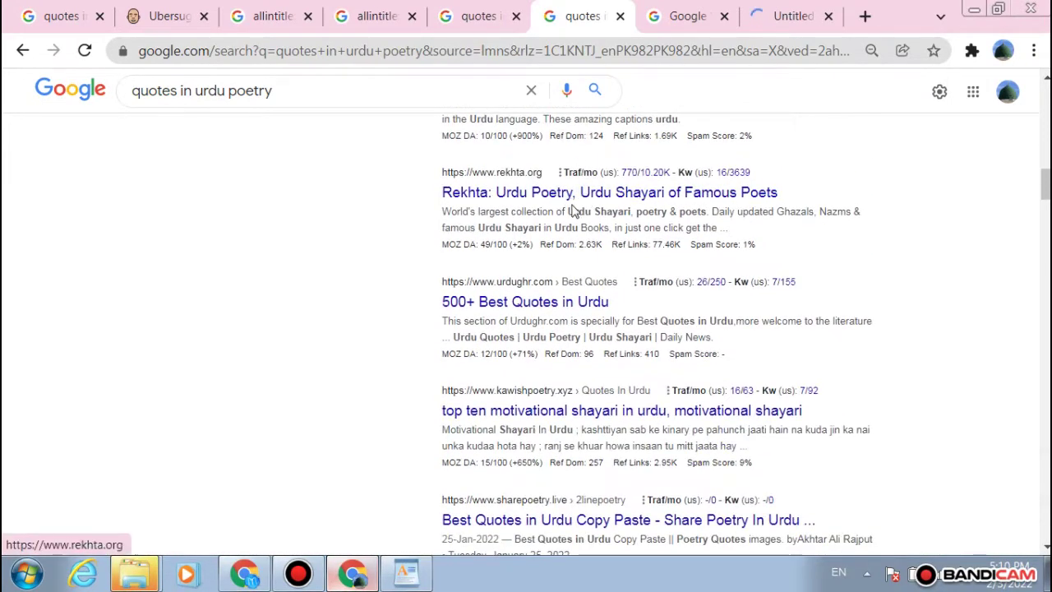
pyautogui.scroll(-2, 582, 300)
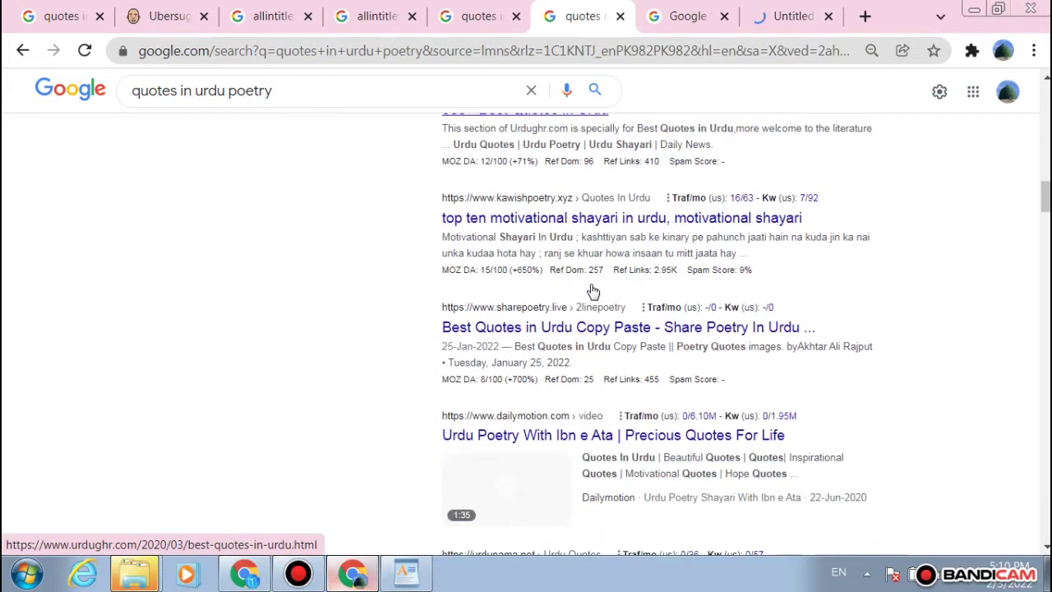
pyautogui.scroll(-3, 604, 312)
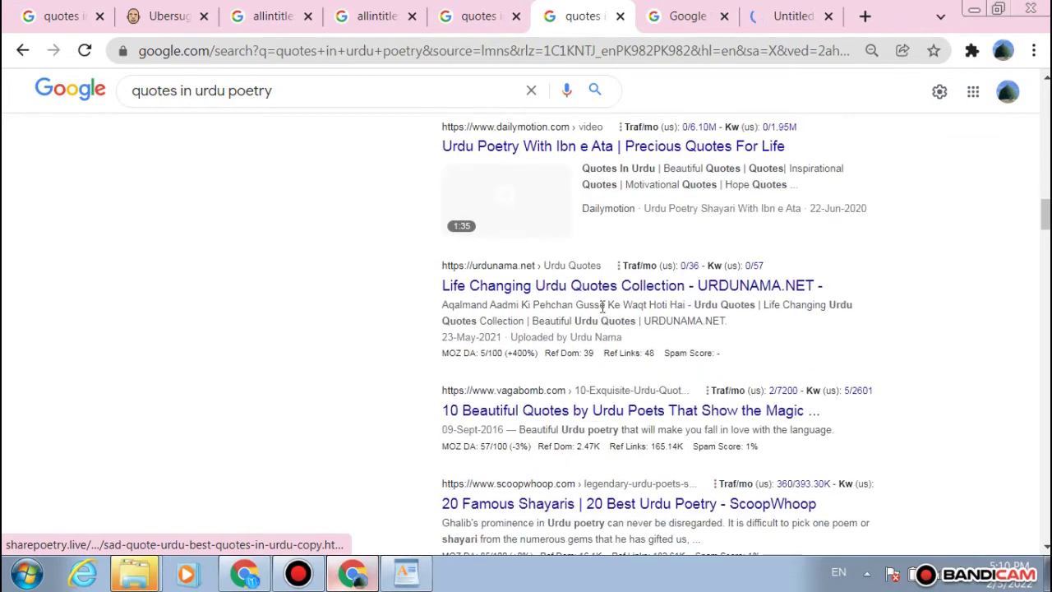
pyautogui.scroll(3, 603, 307)
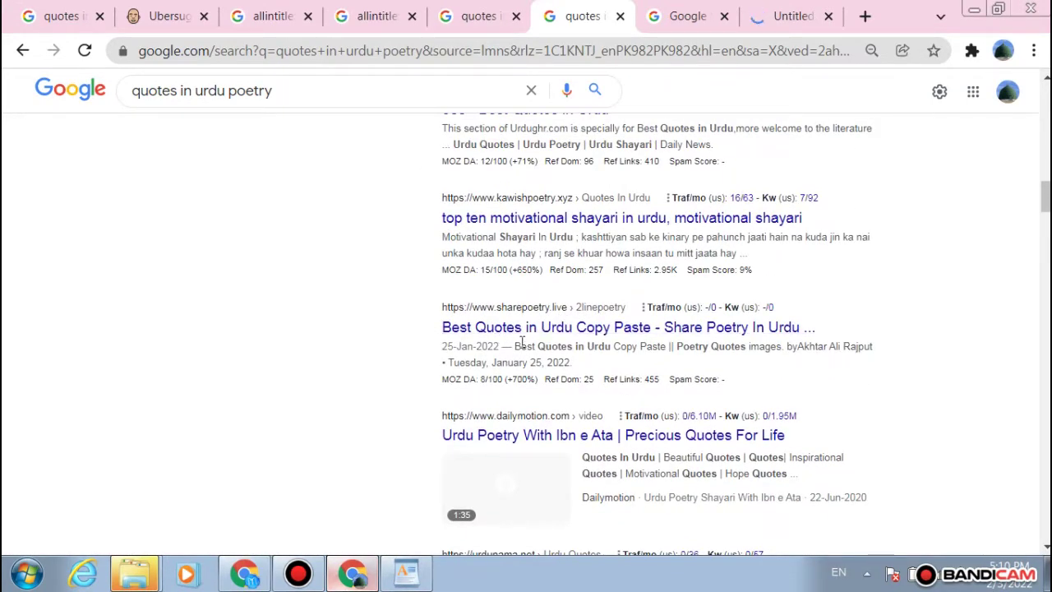
pyautogui.scroll(-1, 477, 304)
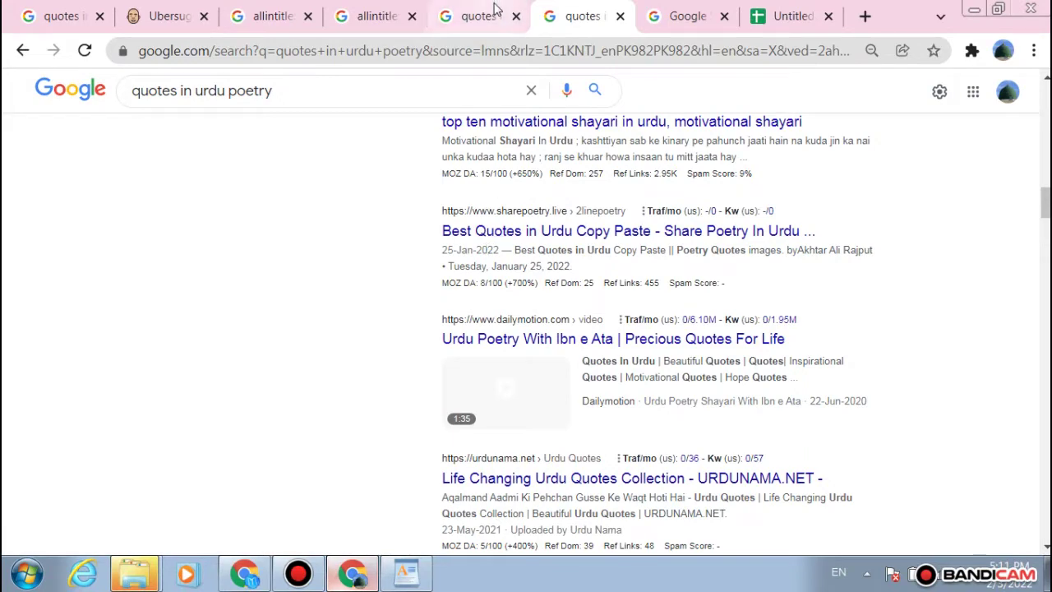
# Step: Return to the untitled spreadsheet's file selection dialog and browse the computer's Downloads folder for a file to upload
pyautogui.click(187, 8)
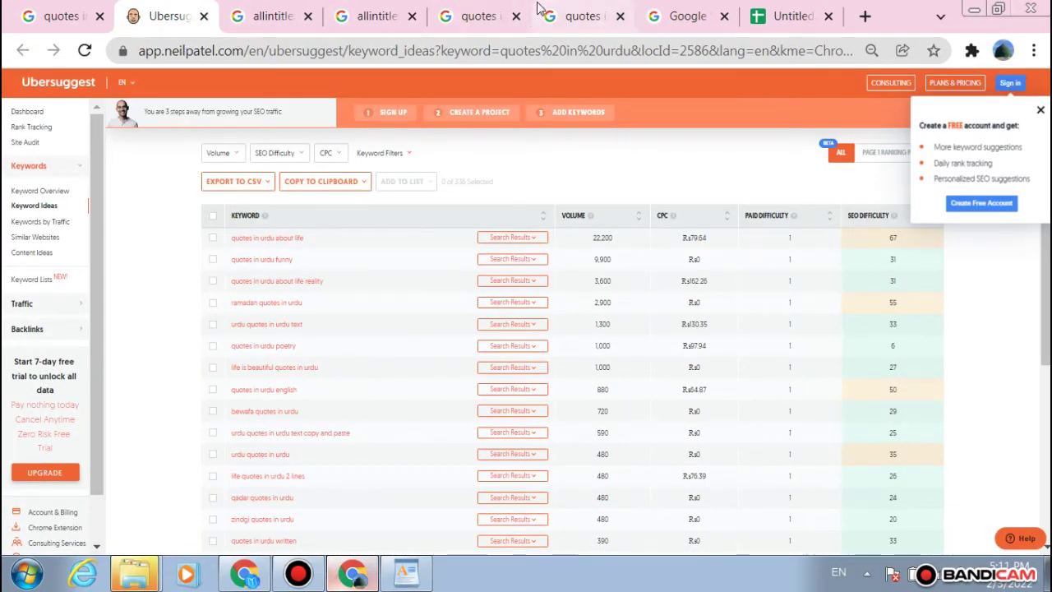
pyautogui.click(584, 16)
pyautogui.click(682, 16)
pyautogui.click(770, 13)
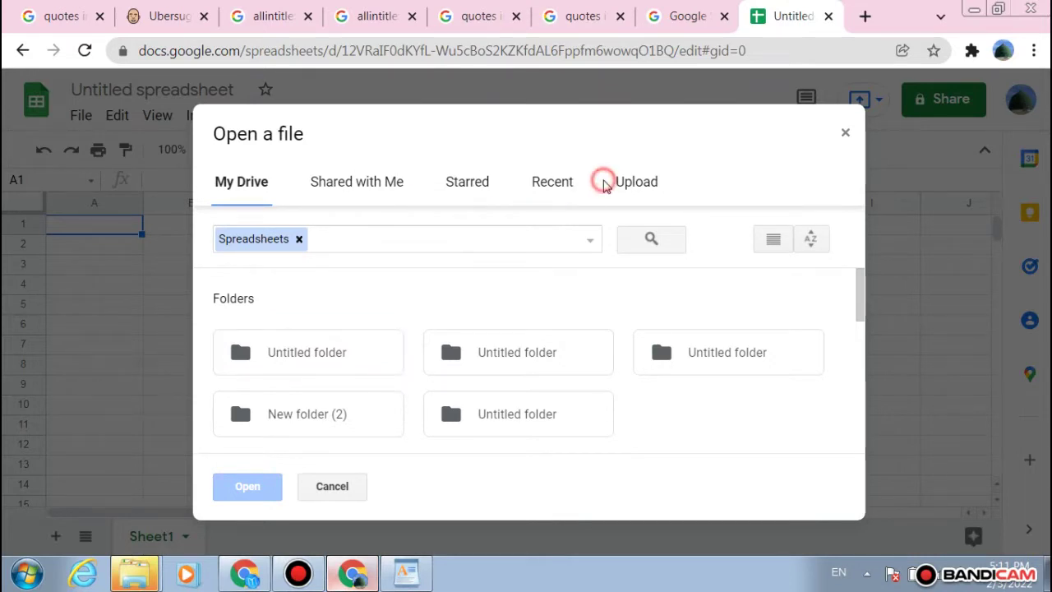
pyautogui.click(626, 186)
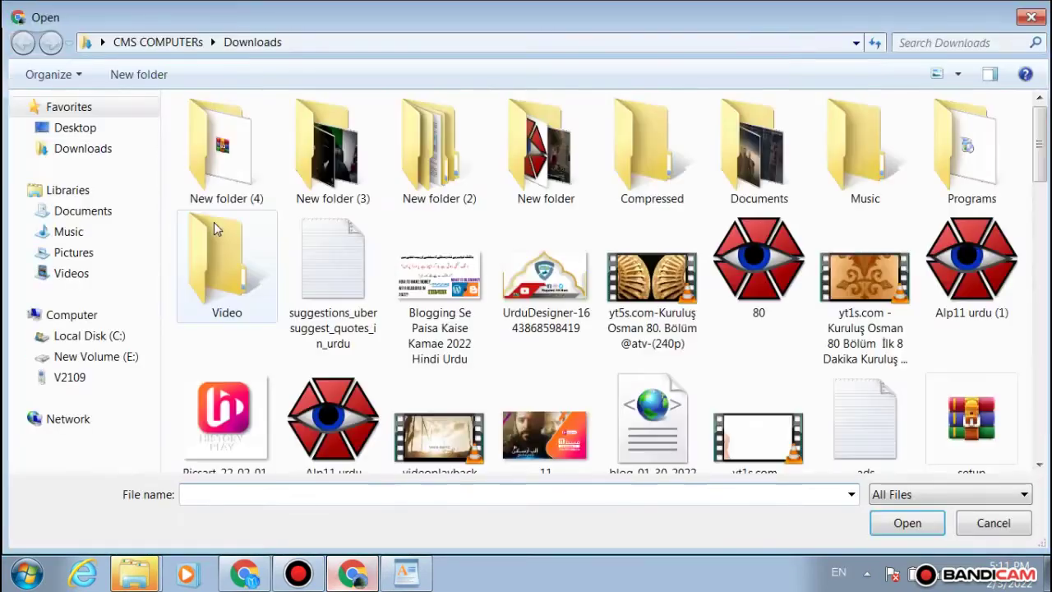
pyautogui.click(95, 149)
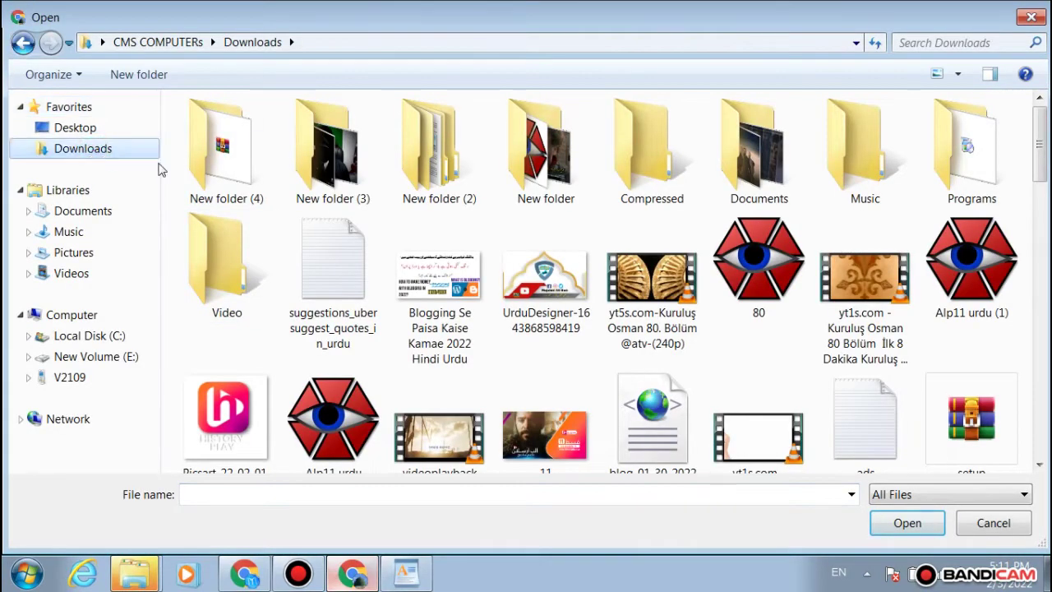
# Step: Upload the suggestions_ubersuggest_quotes_in_urdu file from Downloads to open it in Google Sheets
pyautogui.click(337, 239)
pyautogui.scroll(-5, 337, 239)
pyautogui.scroll(-5, 438, 241)
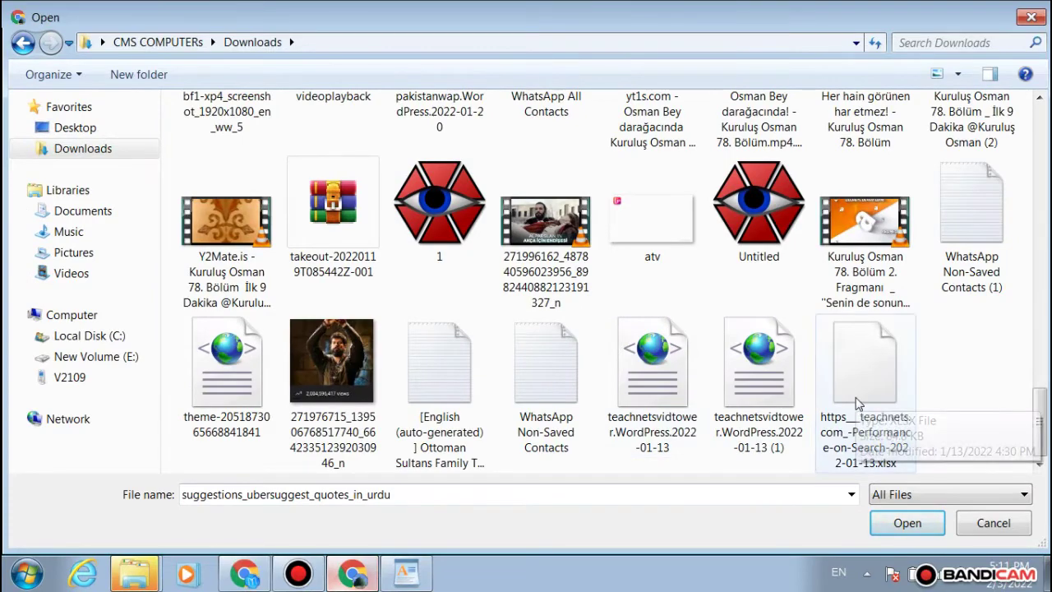
pyautogui.scroll(10, 857, 403)
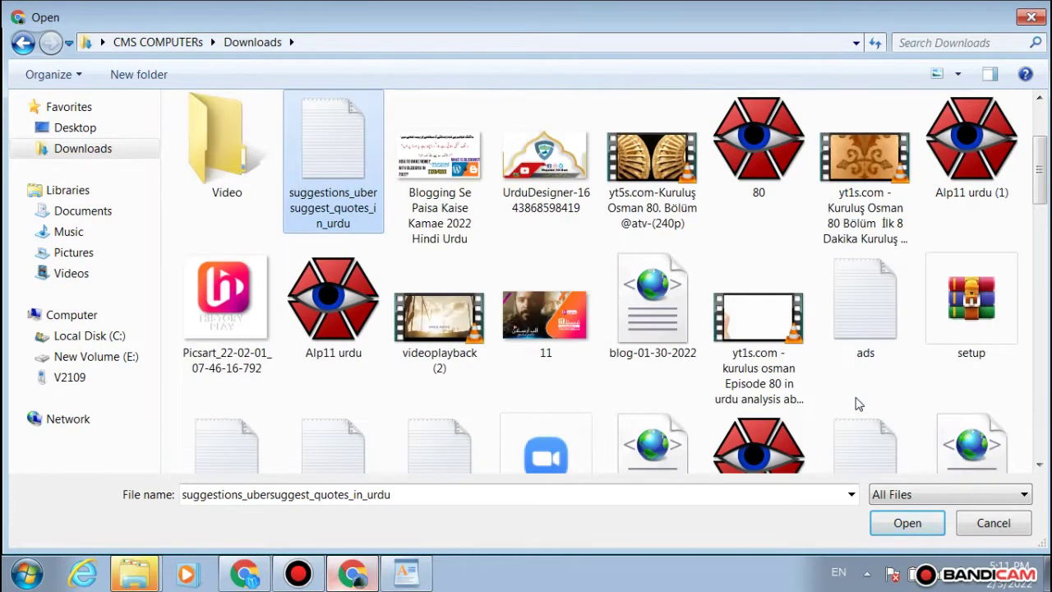
pyautogui.scroll(3, 857, 403)
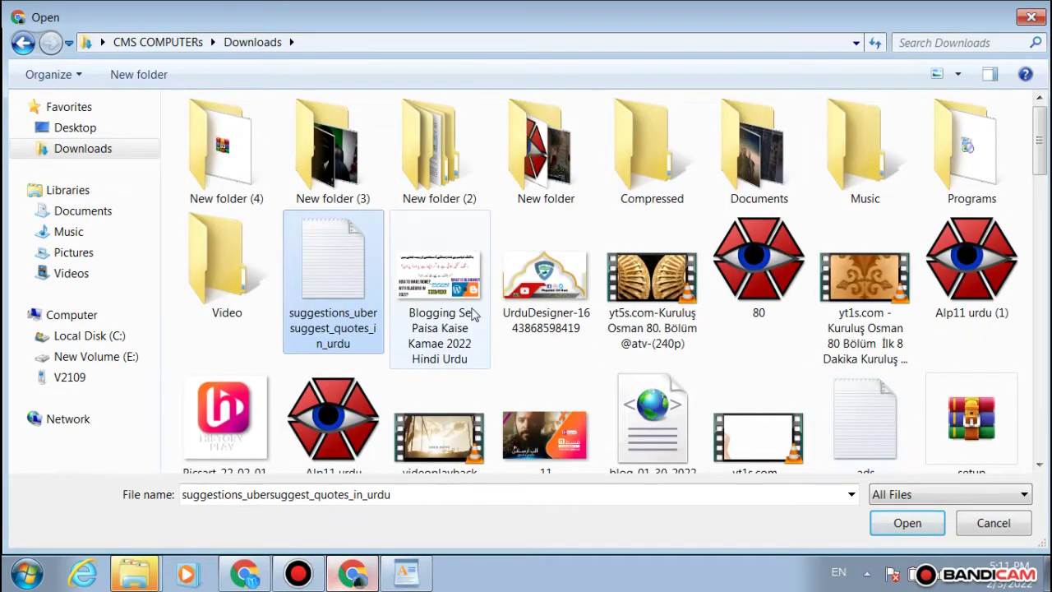
pyautogui.doubleClick(342, 267)
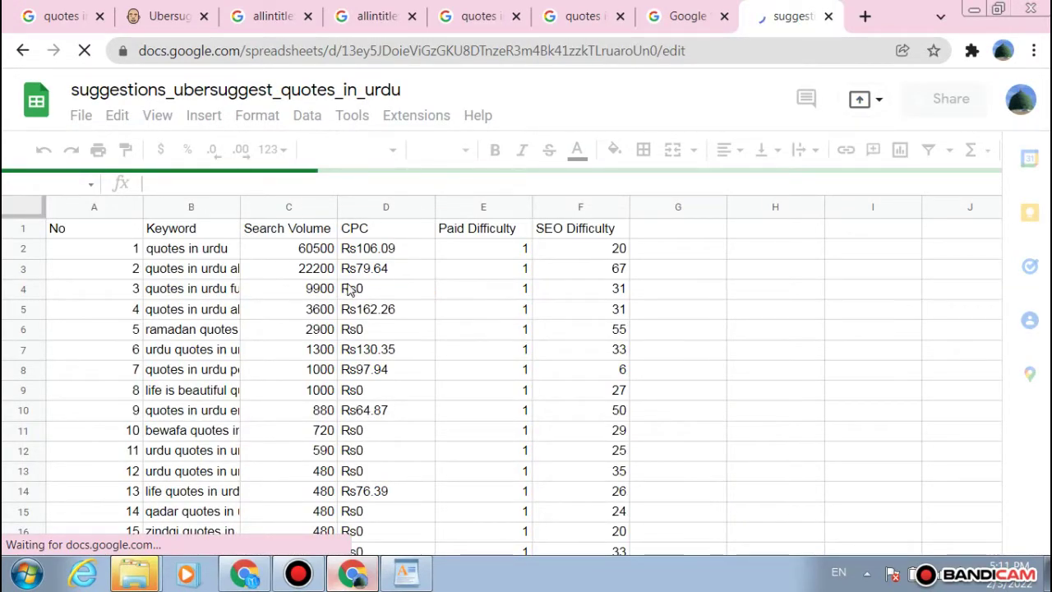
# Step: Look over the search volume, CPC and SEO difficulty values of the first imported keywords
pyautogui.click(238, 267)
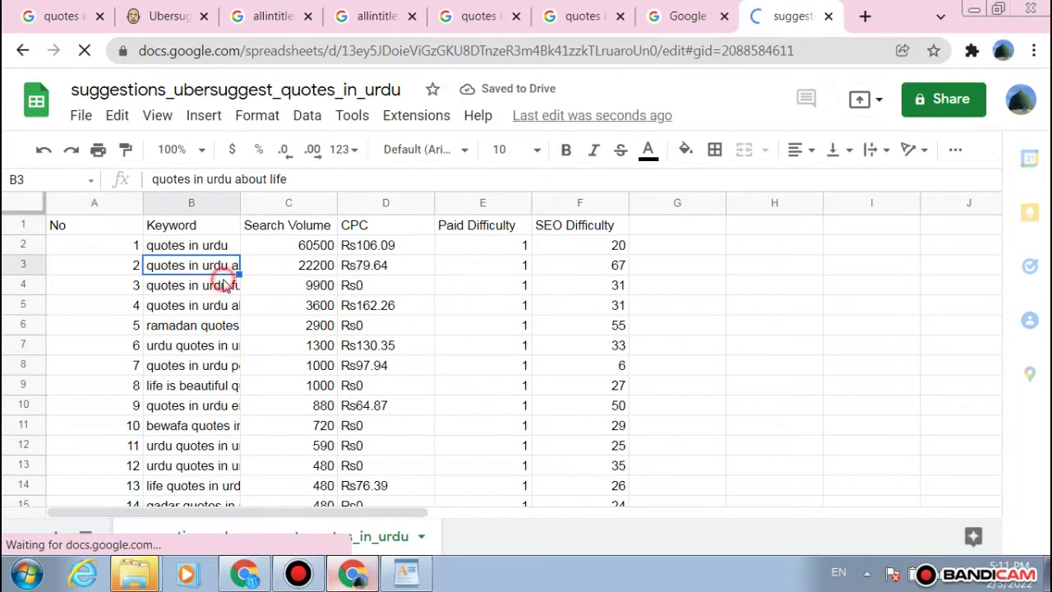
pyautogui.click(216, 292)
pyautogui.moveTo(215, 293); pyautogui.dragTo(309, 310)
pyautogui.click(312, 311)
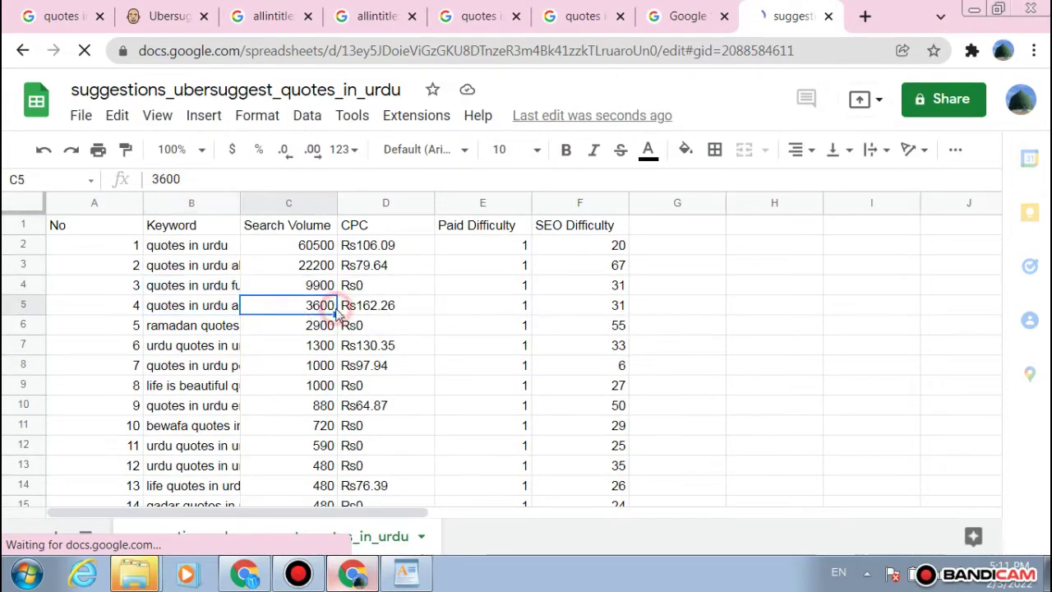
pyautogui.click(364, 315)
pyautogui.click(313, 316)
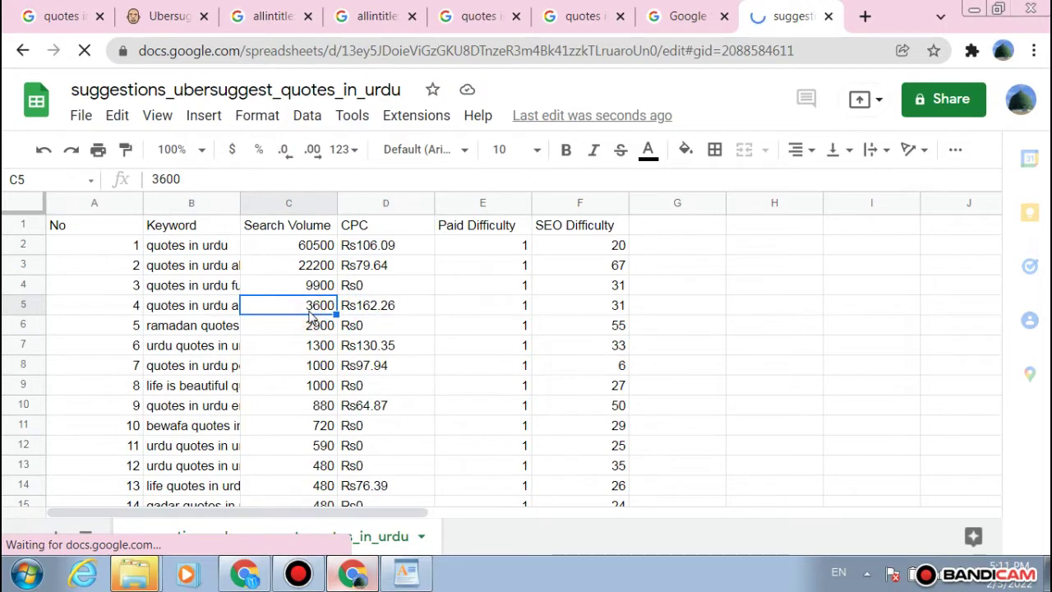
pyautogui.click(622, 370)
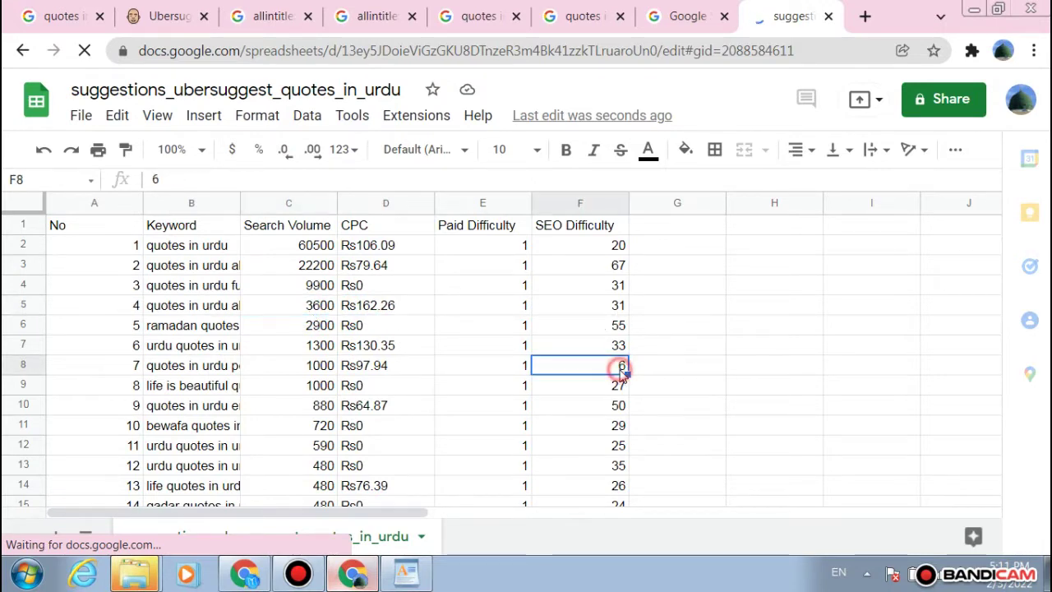
# Step: Take the keyword "quotes in urdu poetry" from cell B8 and run a new Google search for it
pyautogui.click(220, 367)
pyautogui.doubleClick(220, 365)
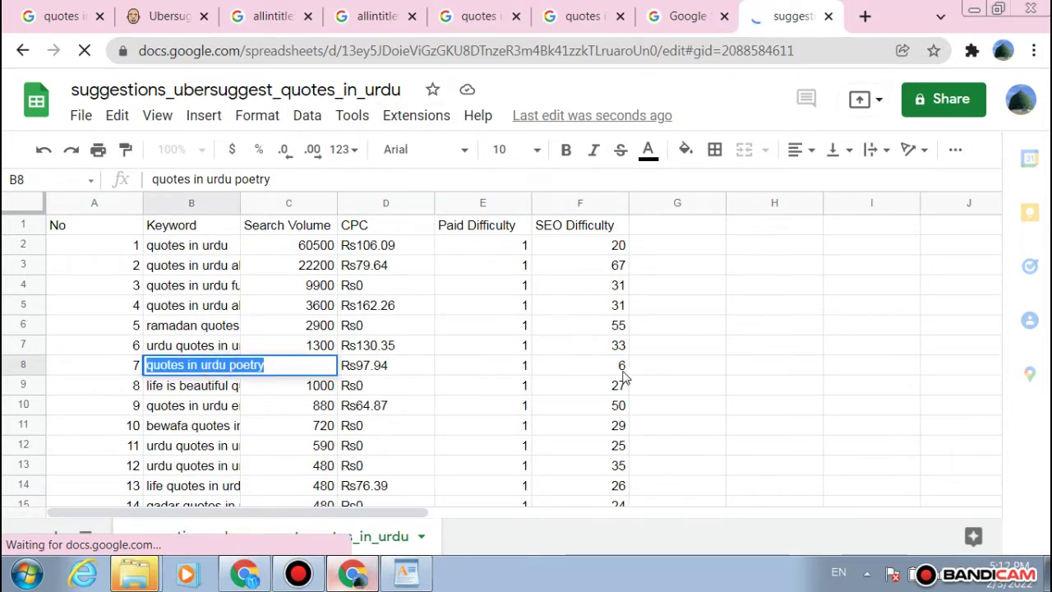
pyautogui.click(664, 12)
pyautogui.click(595, 8)
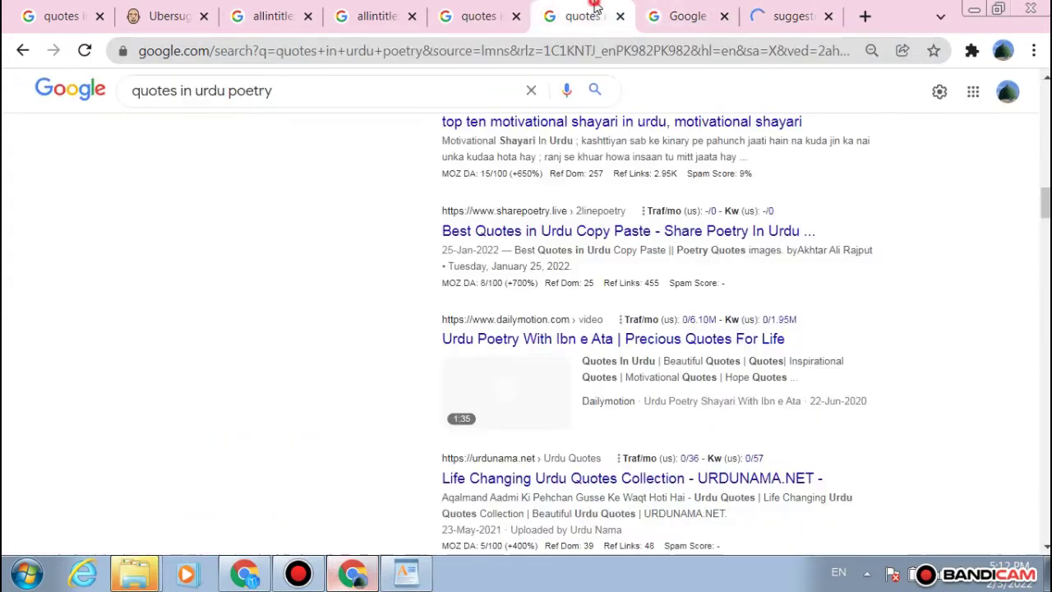
pyautogui.click(535, 43)
pyautogui.press('Return')
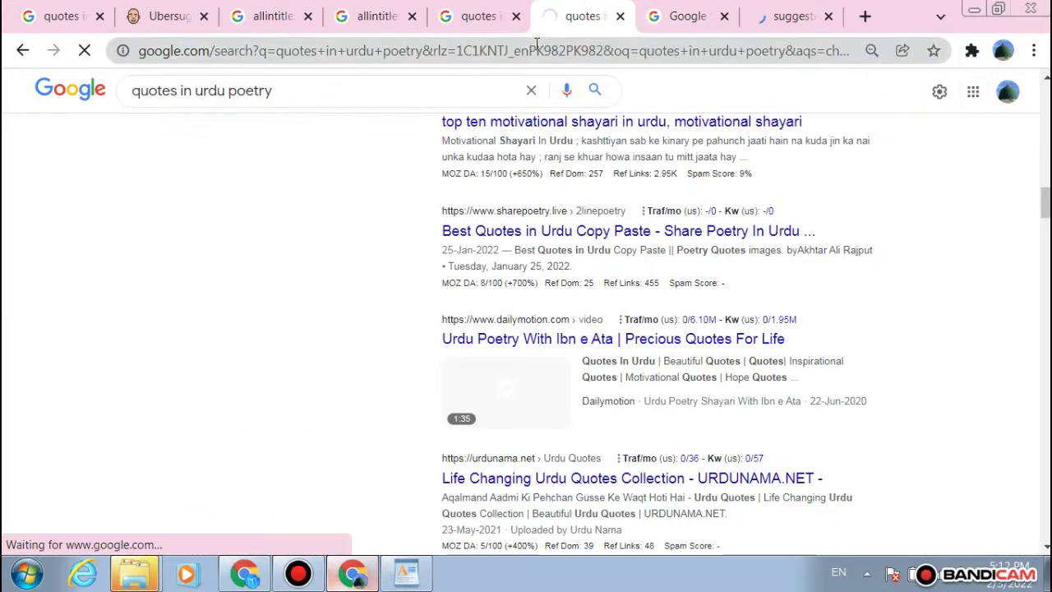
pyautogui.scroll(-3, 488, 151)
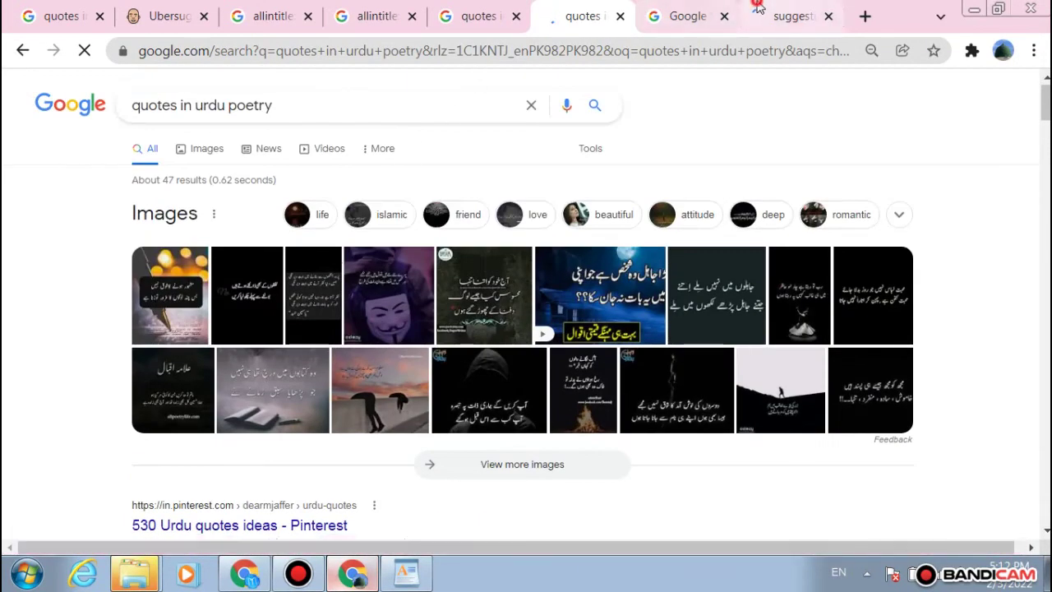
# Step: Check the keyword sheet again, then review the new Google results for "quotes in urdu poetry" and their site metrics
pyautogui.click(757, 9)
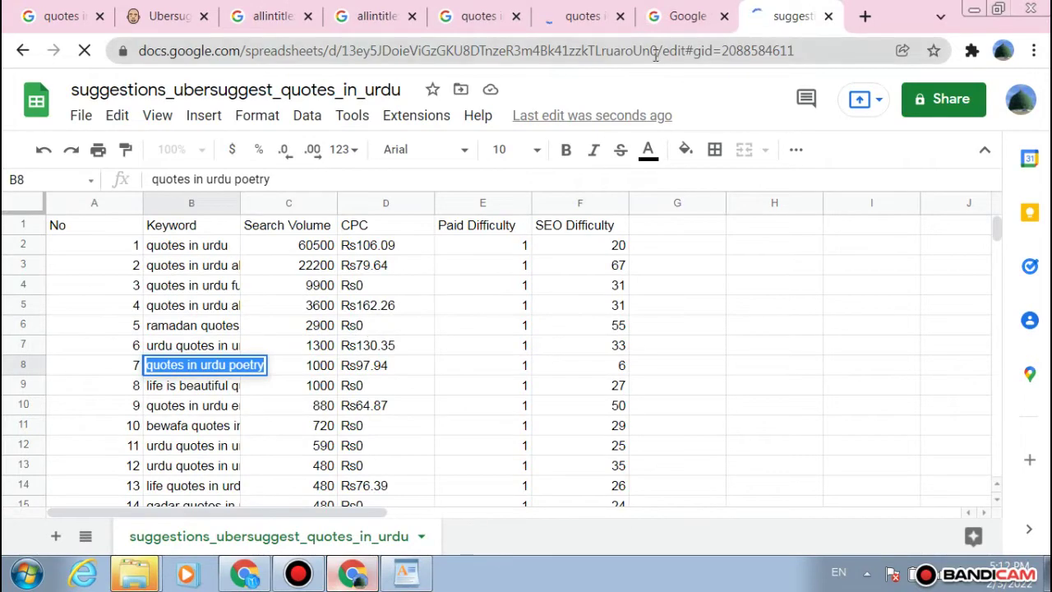
pyautogui.moveTo(571, 6)
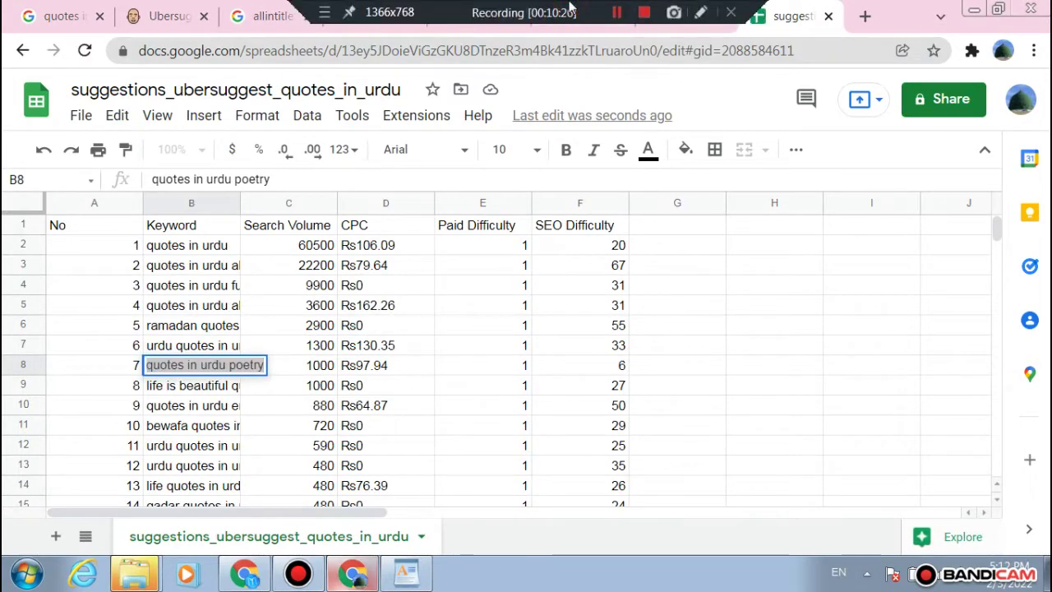
pyautogui.click(580, 16)
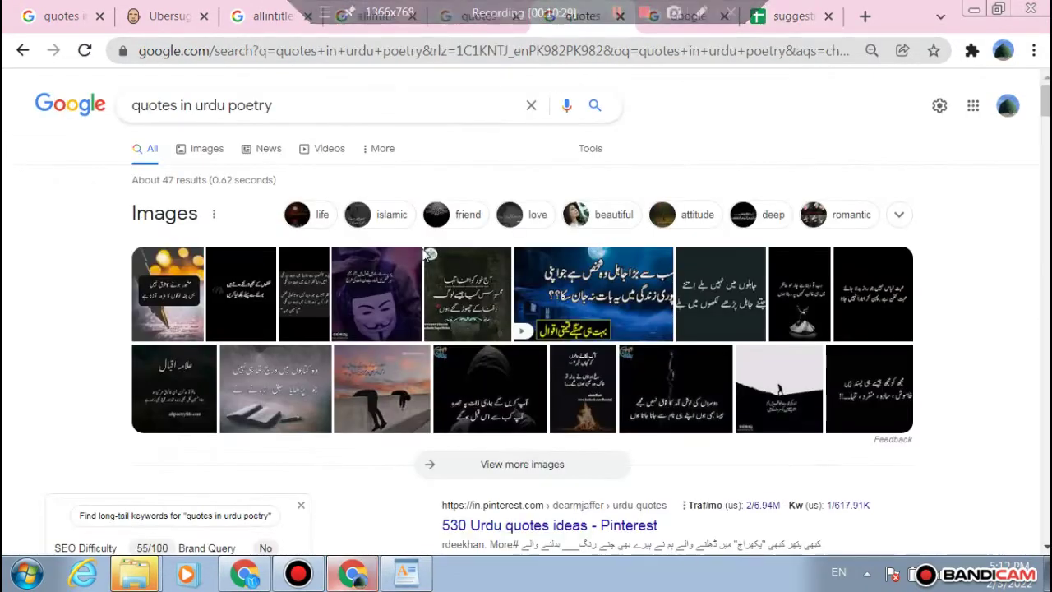
pyautogui.scroll(-1, 423, 256)
pyautogui.scroll(-6, 424, 256)
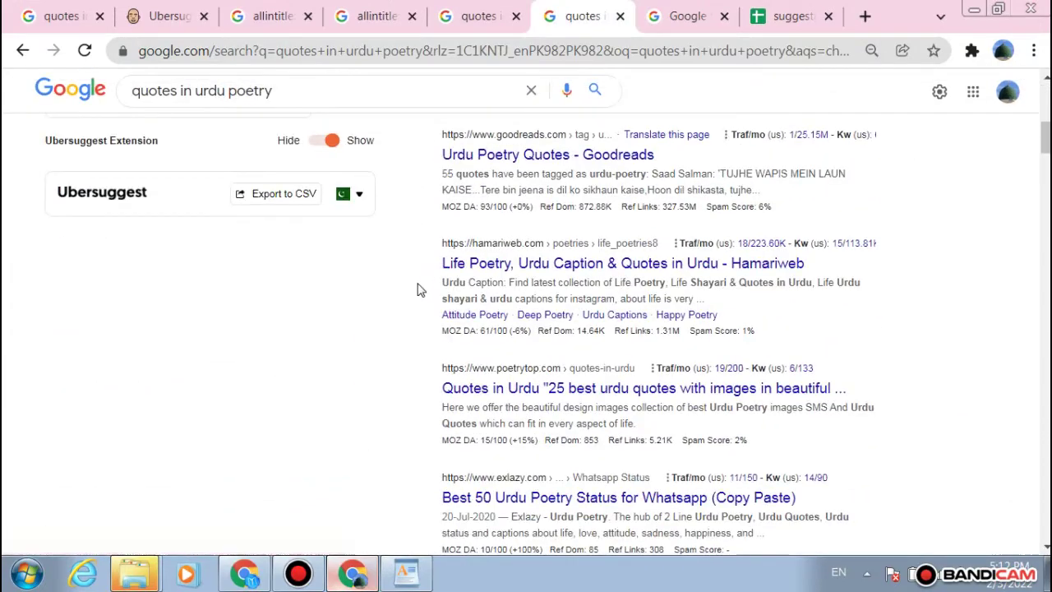
pyautogui.scroll(7, 428, 268)
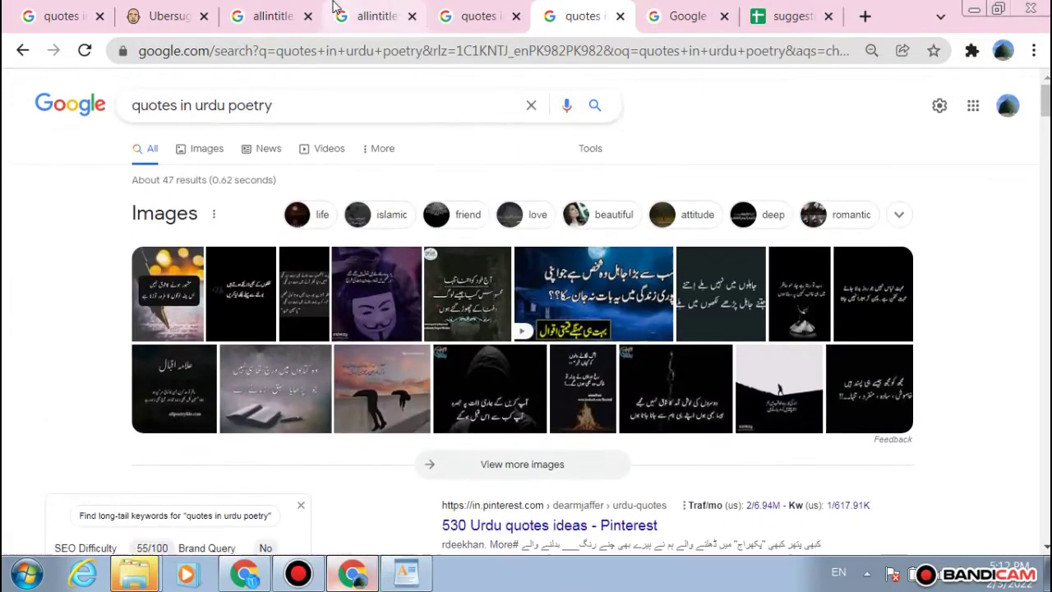
# Step: Switch to the Blogger posts page in the other browser window, create a new post and place the cursor in its title
pyautogui.click(244, 573)
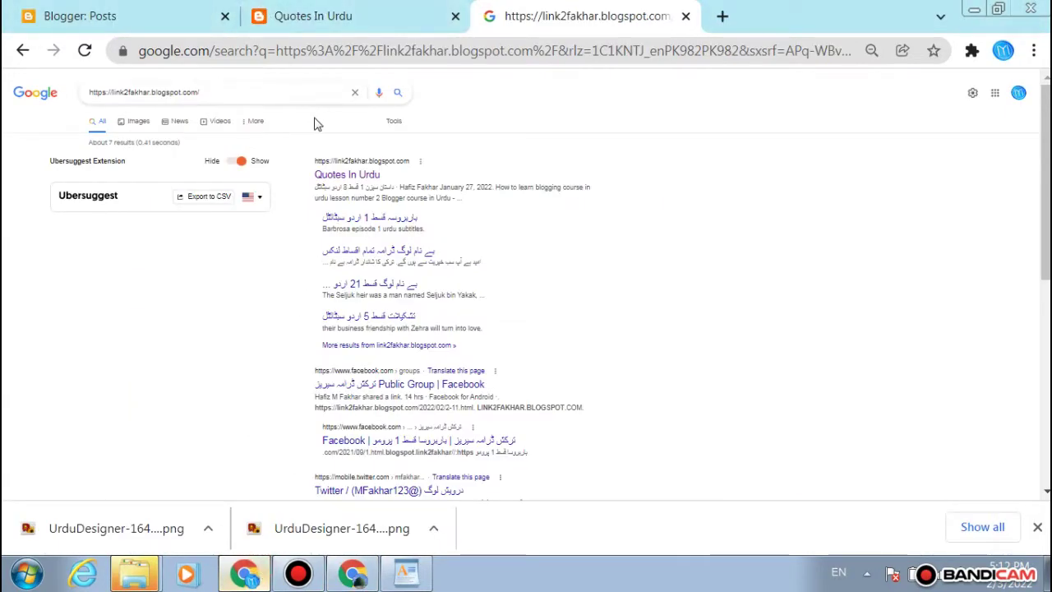
pyautogui.click(181, 14)
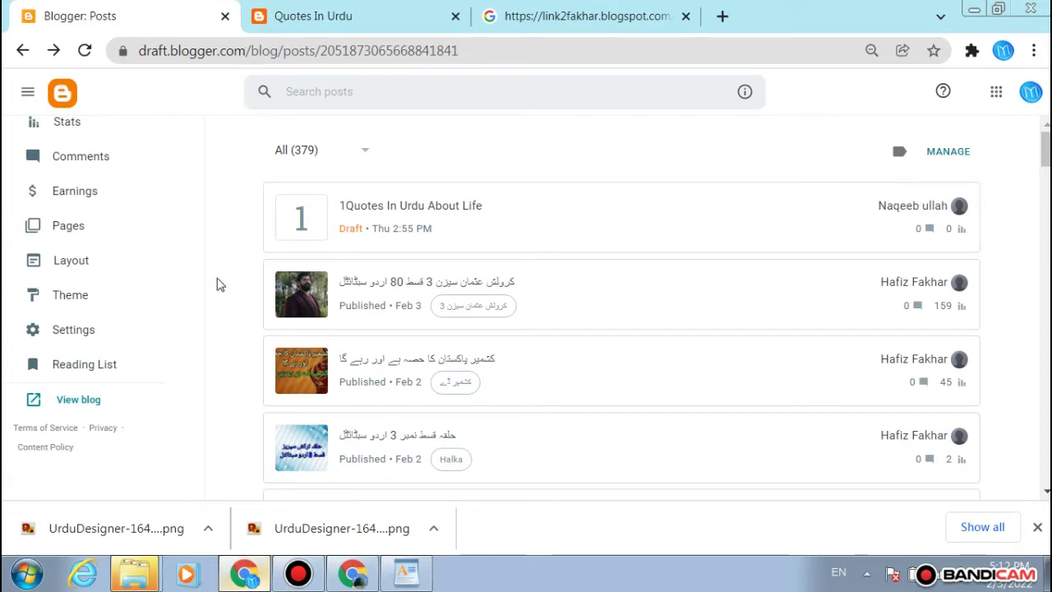
pyautogui.scroll(2, 169, 287)
pyautogui.click(95, 190)
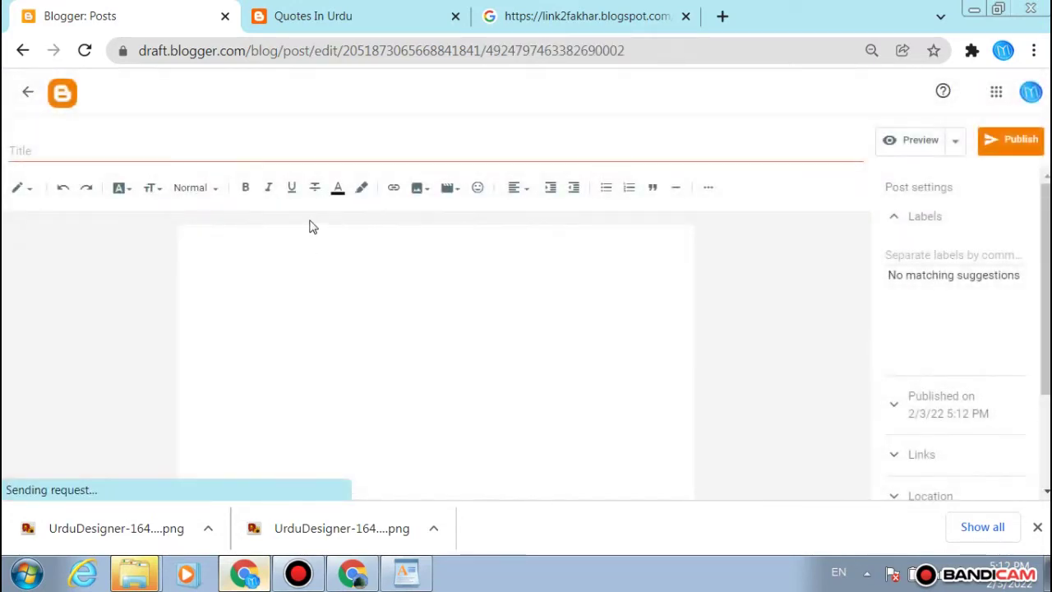
pyautogui.click(318, 149)
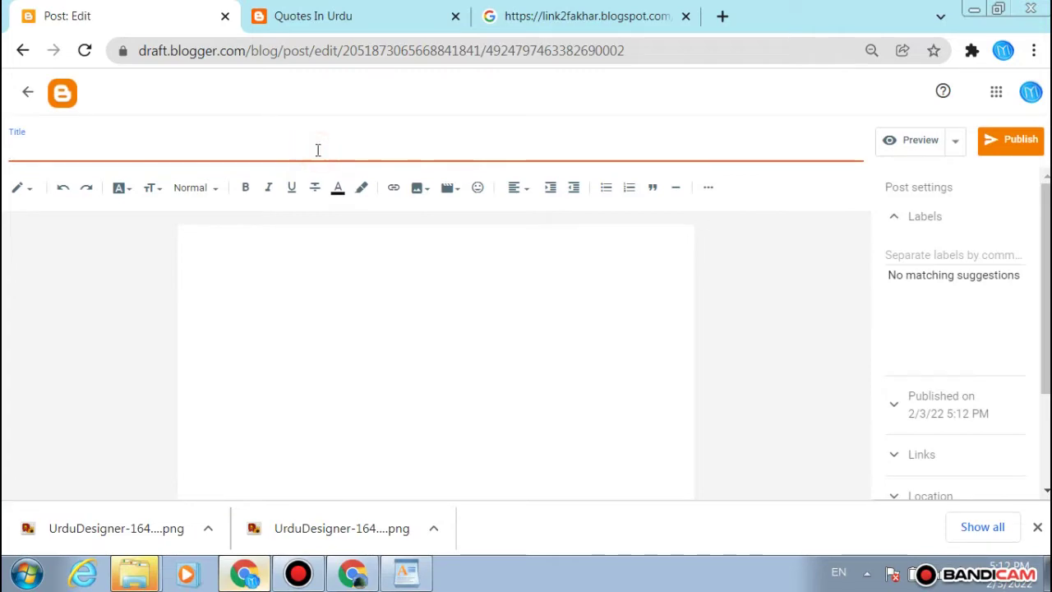
# Step: Return to the keyword research window and bring up the Ubersuggest keyword ideas for "quotes in urdu"
pyautogui.click(352, 572)
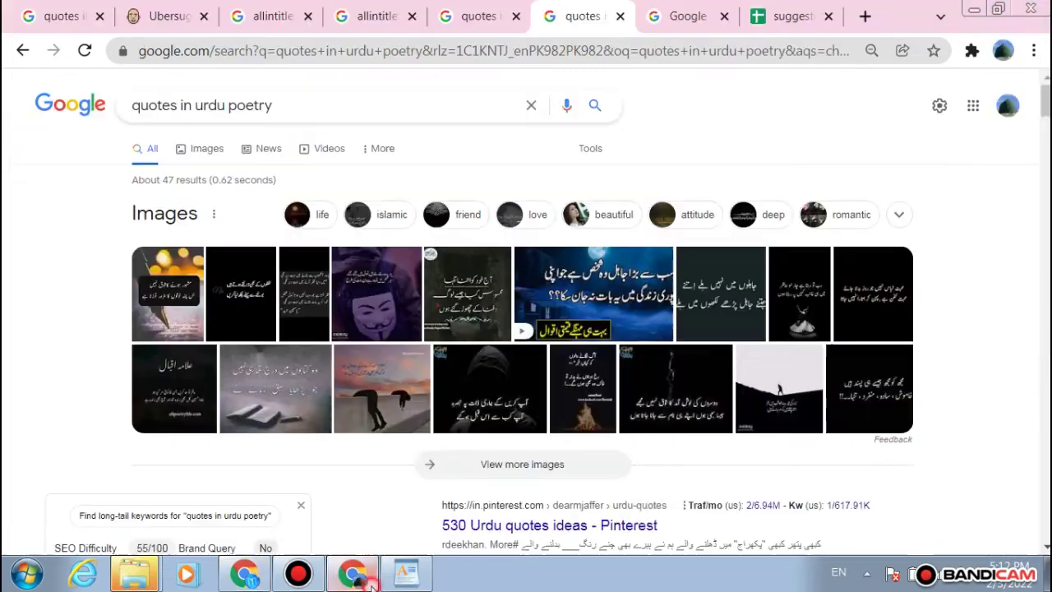
pyautogui.click(473, 50)
pyautogui.click(469, 9)
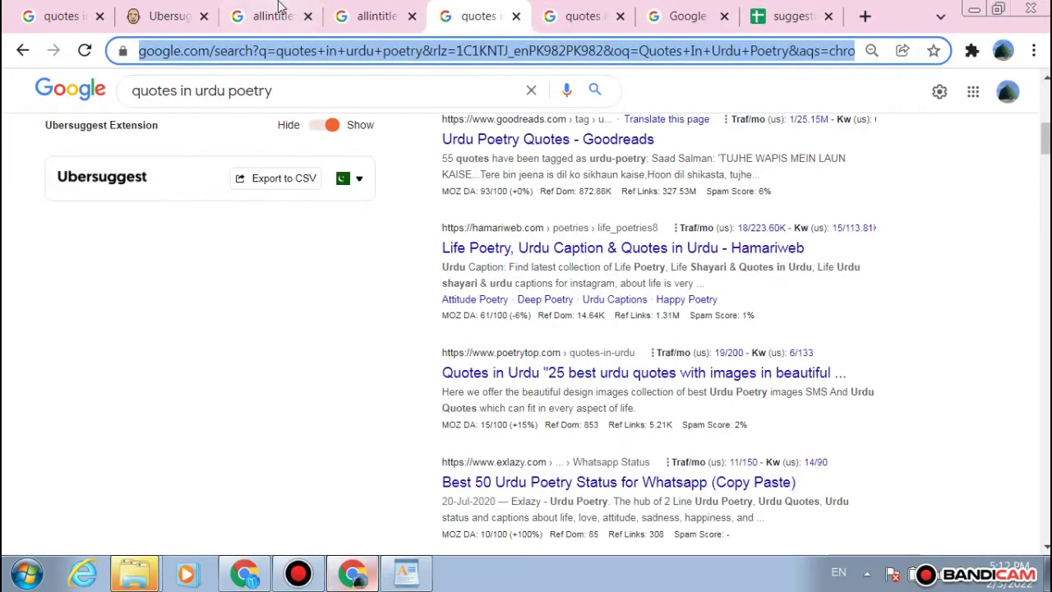
pyautogui.click(227, 10)
pyautogui.click(185, 9)
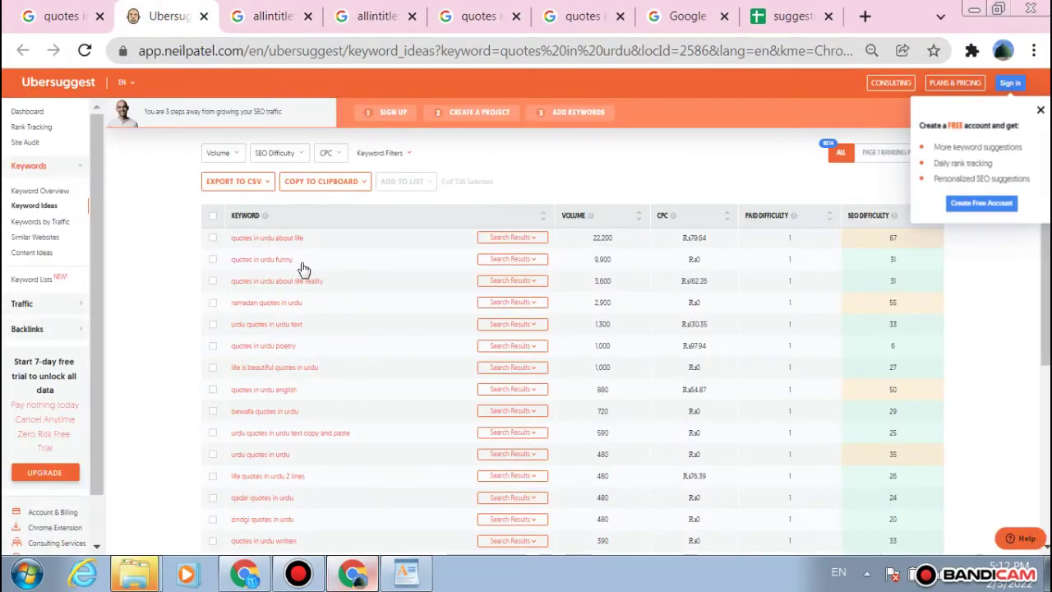
# Step: Switch back to the Blogger post editor and begin the post title with "Quotes In Urdu Funny ||"
pyautogui.click(255, 569)
pyautogui.write('Qu')
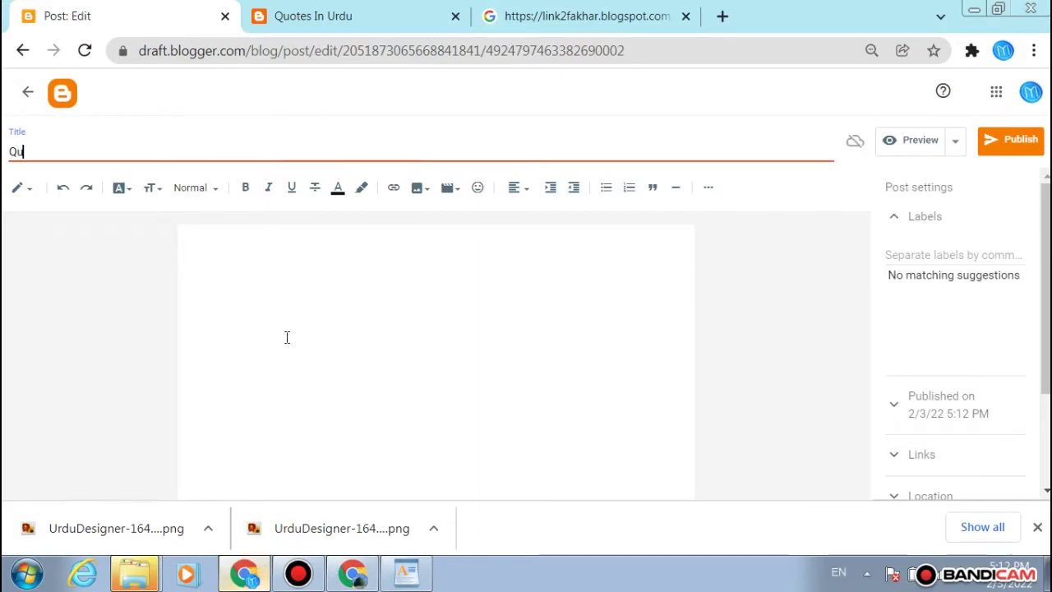
pyautogui.write('otes In ')
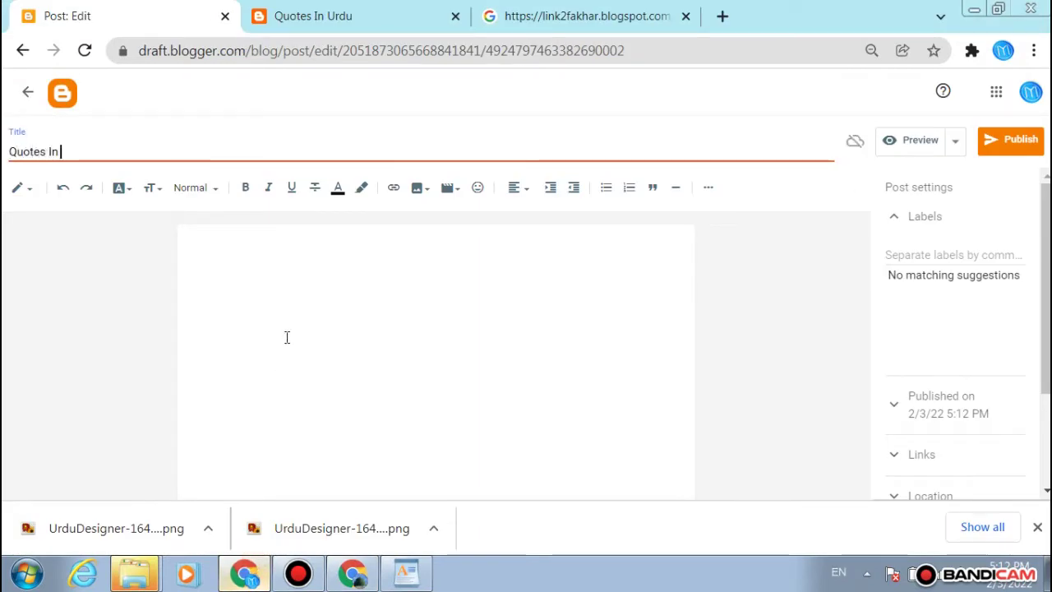
pyautogui.write('Ueddu')
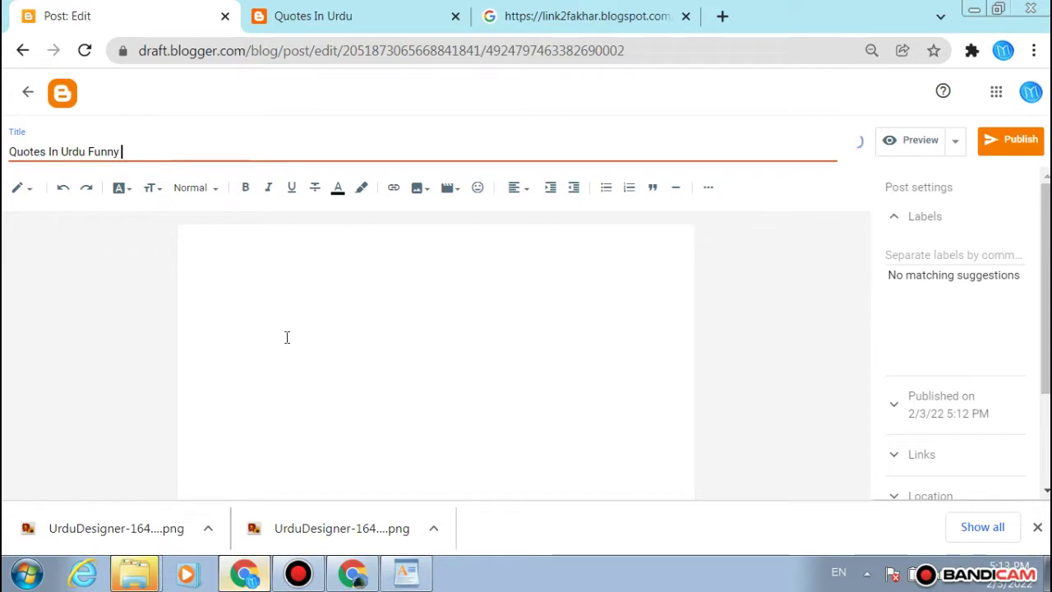
pyautogui.write('Funny |')
pyautogui.write('|')
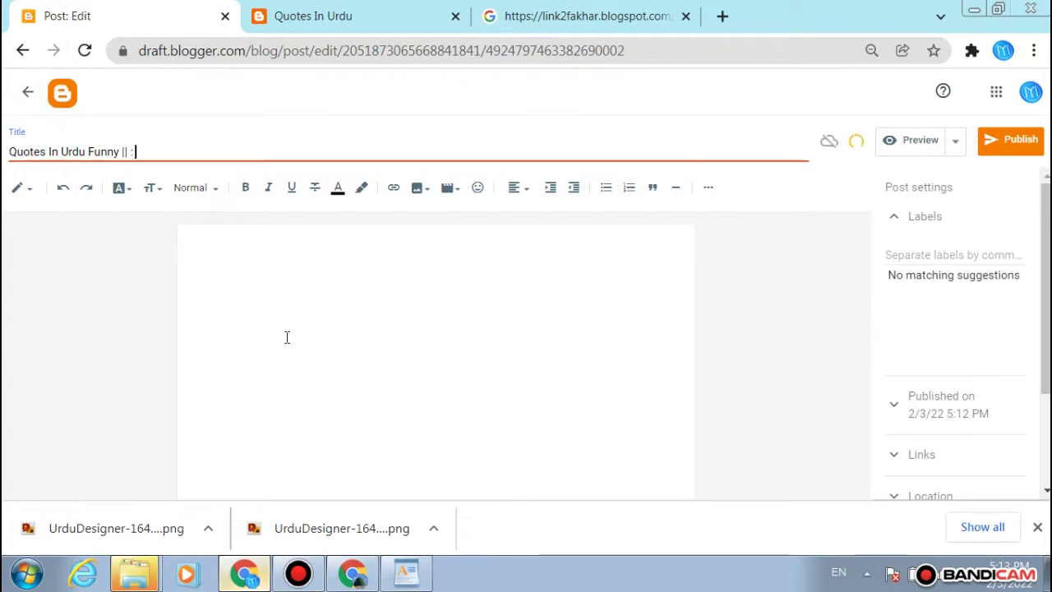
pyautogui.write(' : ')
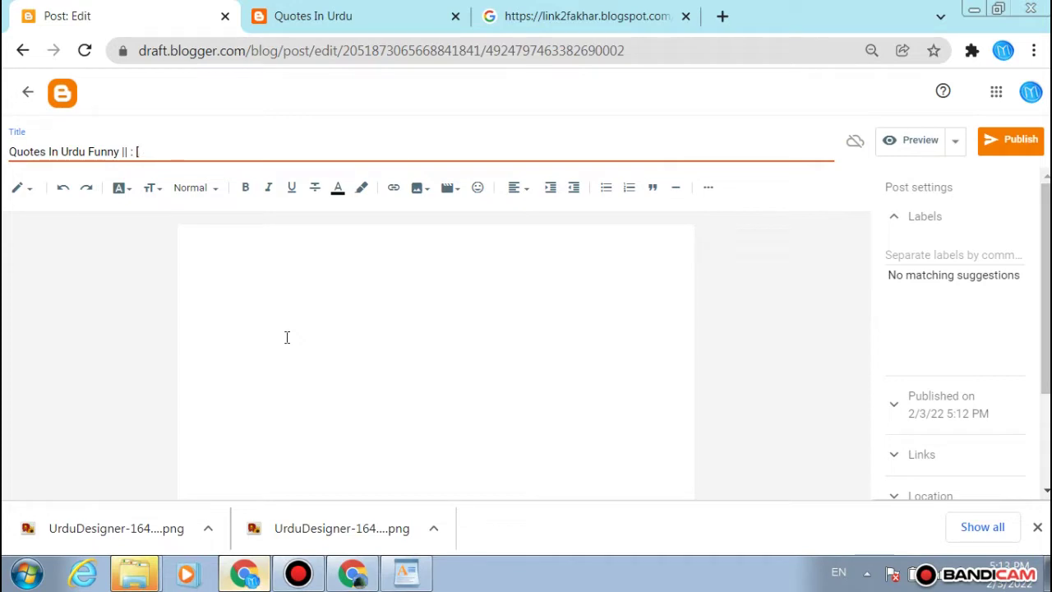
pyautogui.write('[')
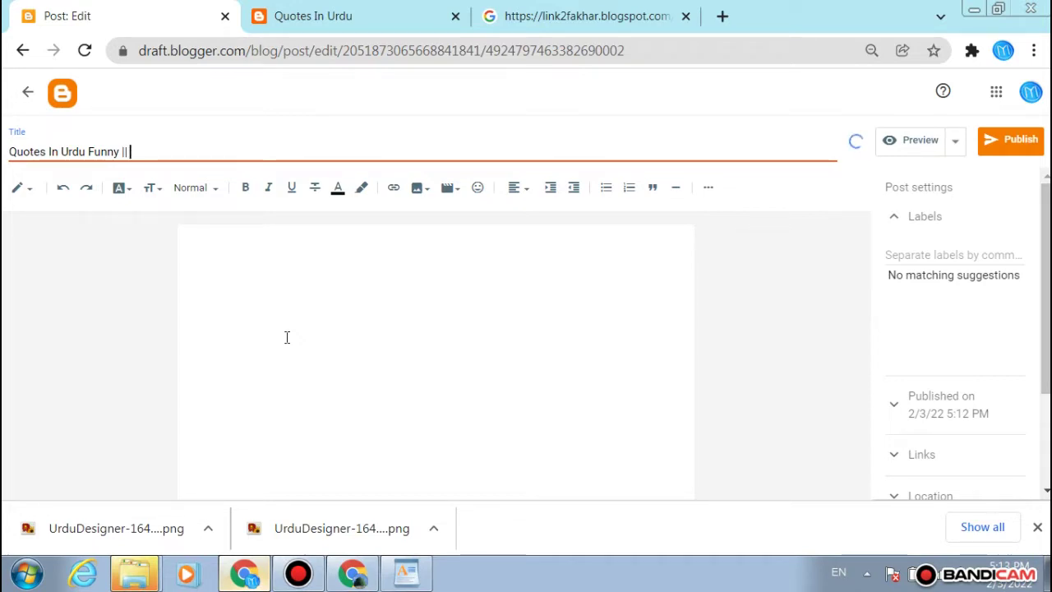
# Step: Complete the post title by adding "Best 30 Funny Quotes In Urdu 2022 With Images" after the double bar
pyautogui.write(' Best 30')
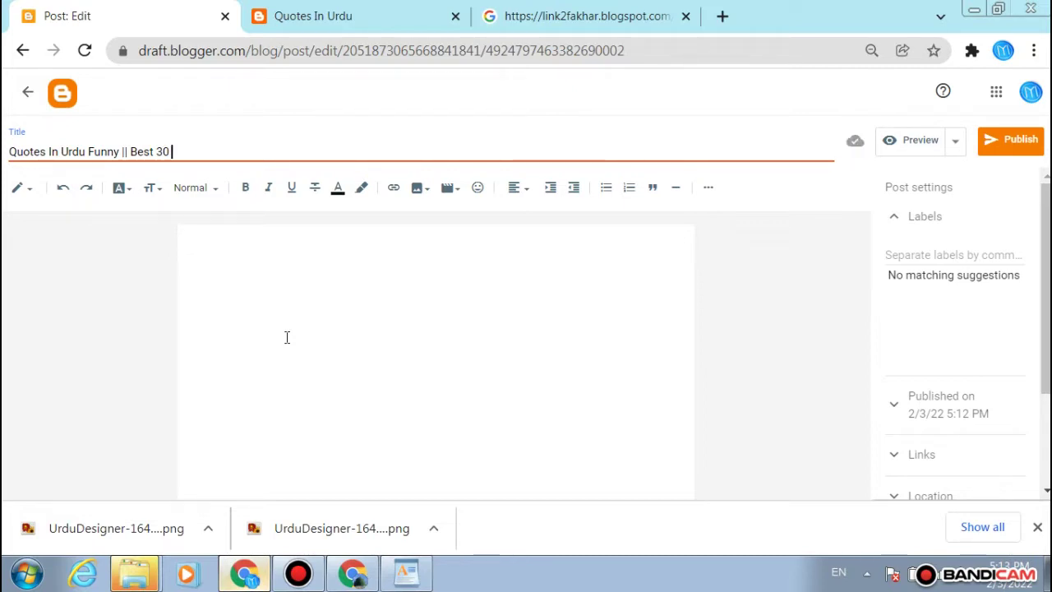
pyautogui.write('Qu')
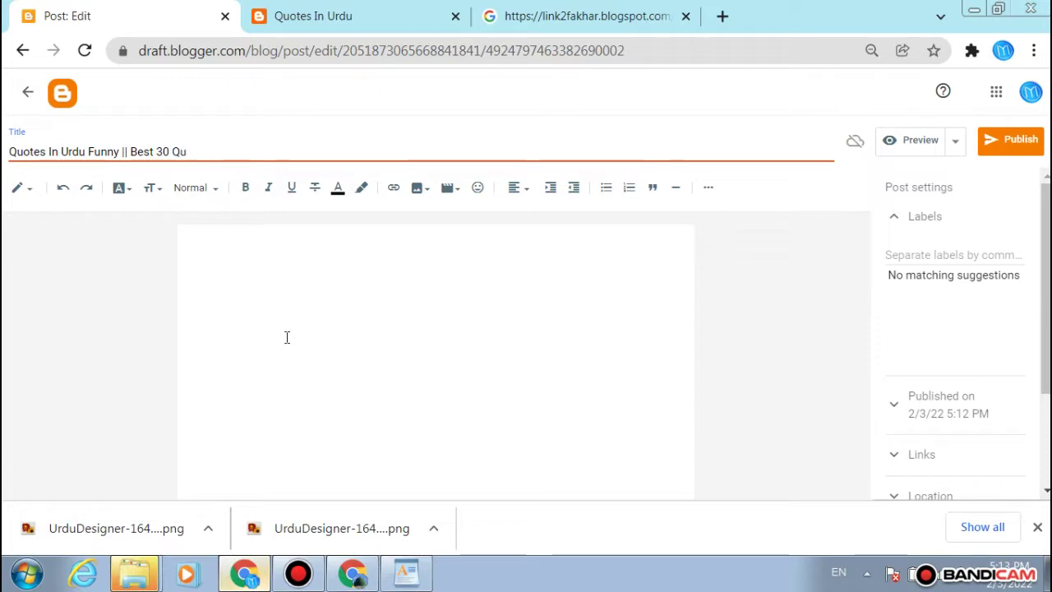
pyautogui.write('y Qu')
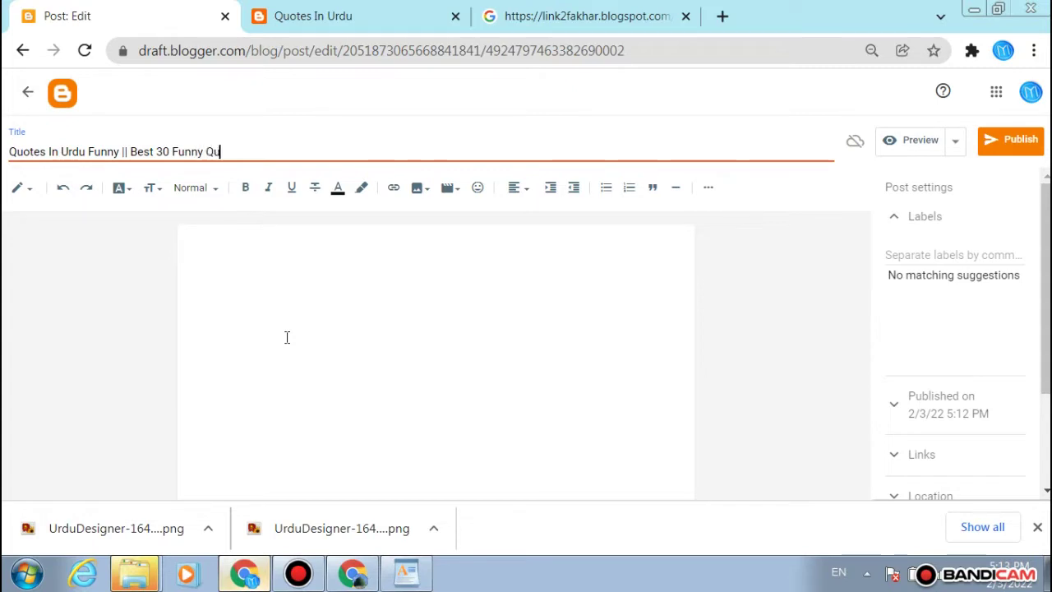
pyautogui.write('otes In Urd')
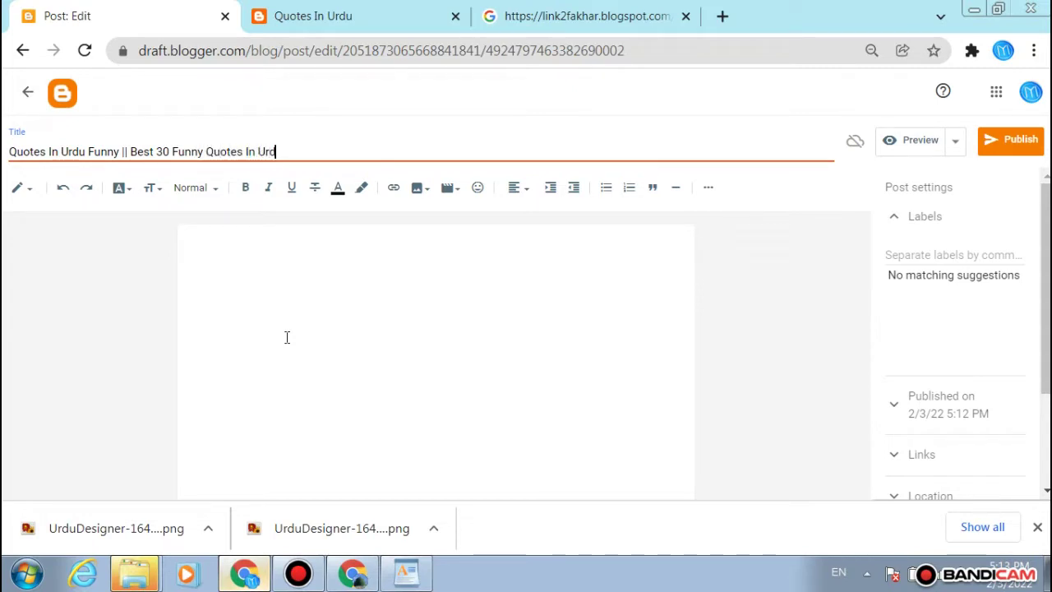
pyautogui.write('u 120')
pyautogui.press('BackSpace')
pyautogui.press('BackSpace')
pyautogui.write('29022 With')
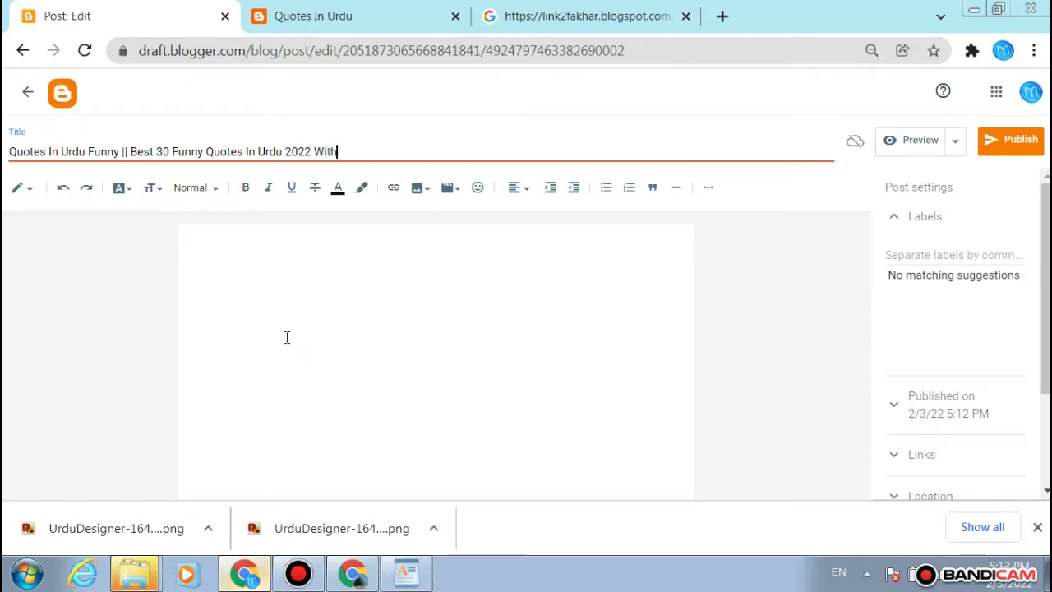
pyautogui.write(' Images')
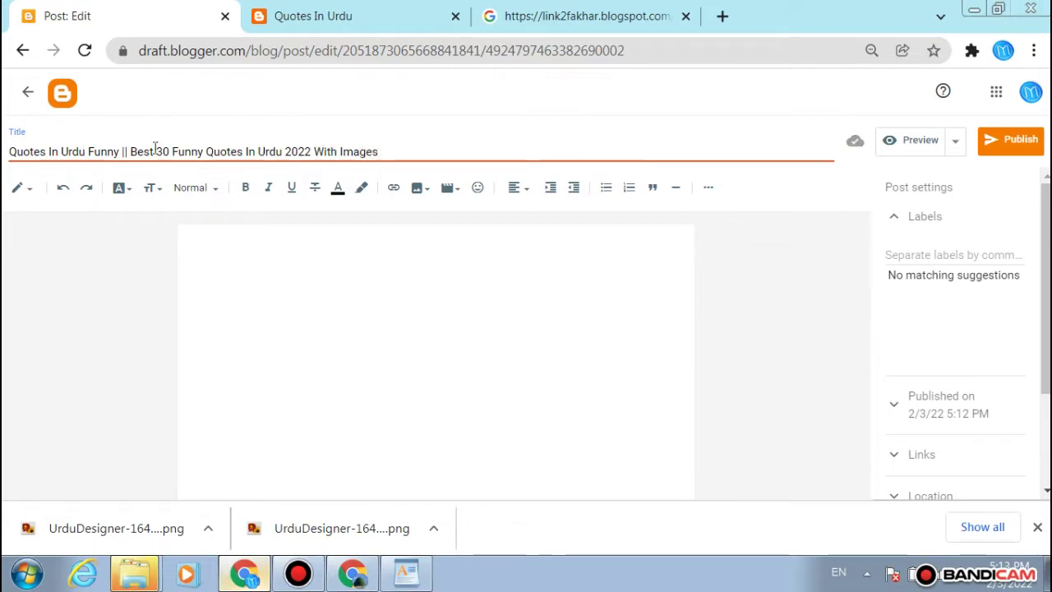
pyautogui.moveTo(173, 146); pyautogui.dragTo(282, 137)
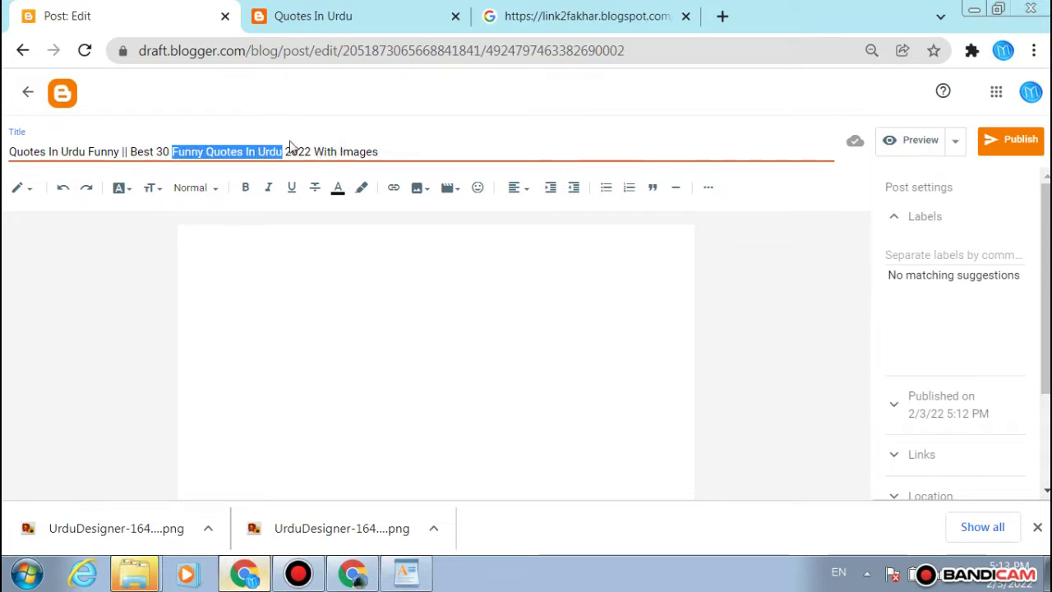
pyautogui.click(284, 146)
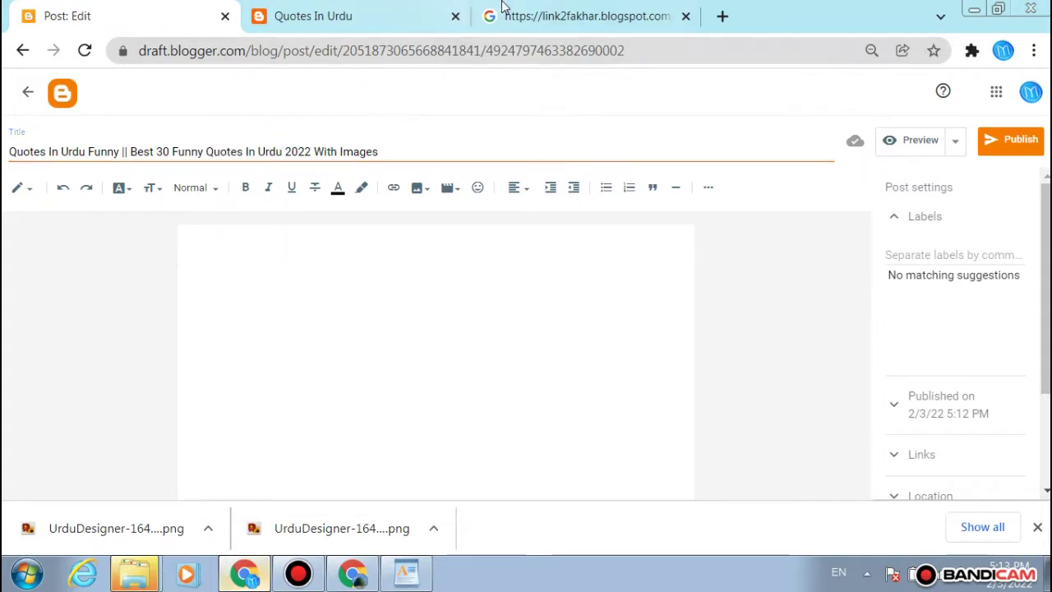
pyautogui.click(409, 146)
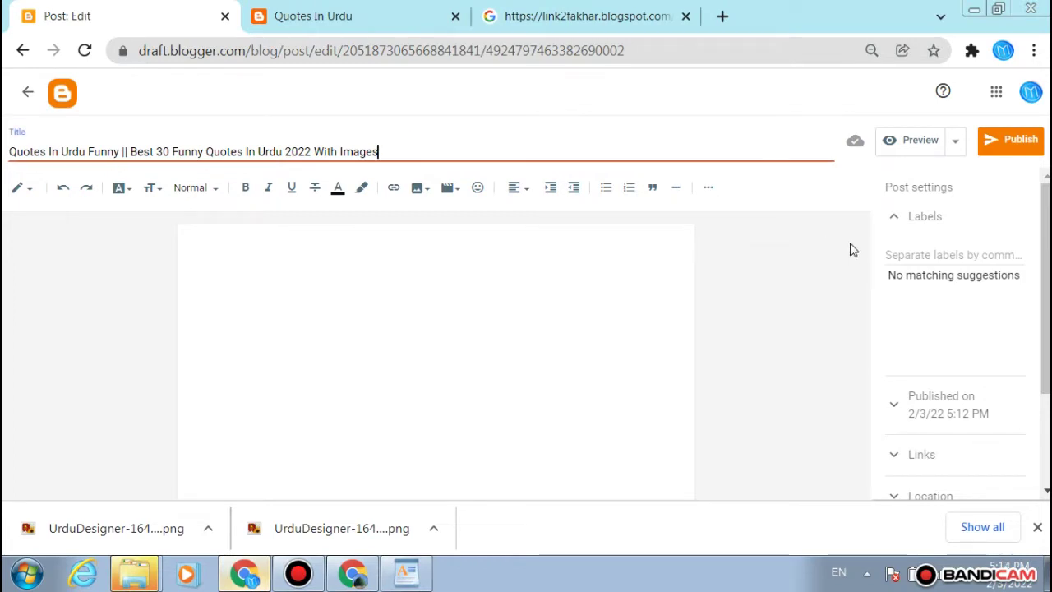
# Step: Look through the existing quote labels and enter "Funny Quotes" as the post's label
pyautogui.click(899, 257)
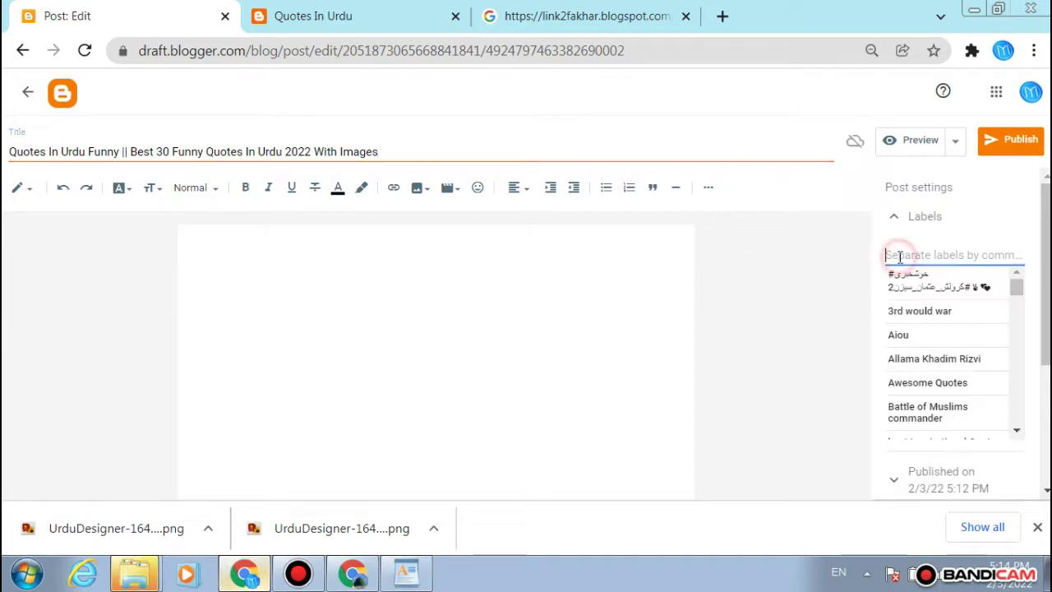
pyautogui.write('Q')
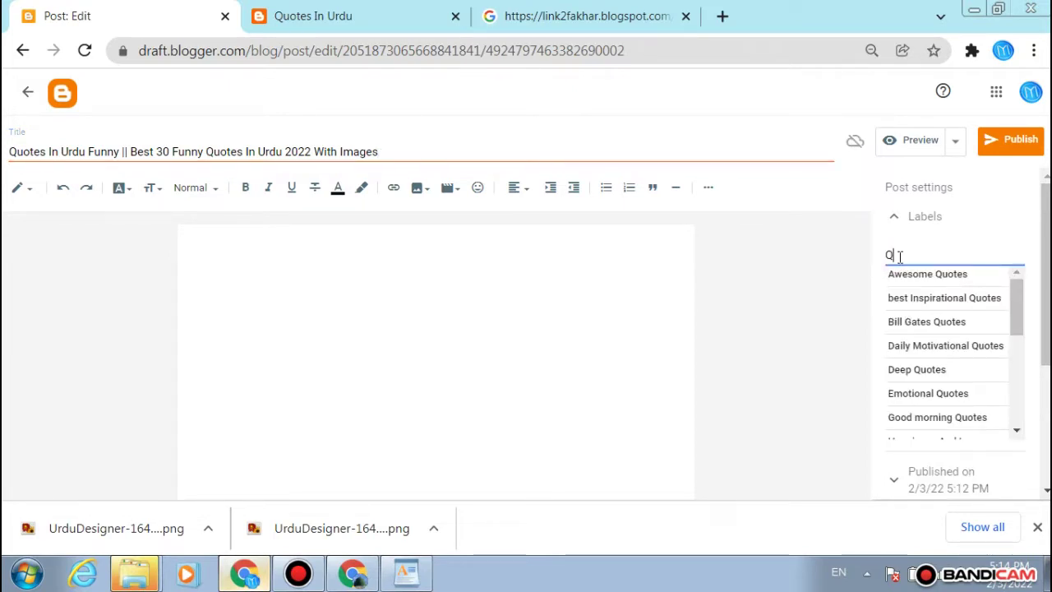
pyautogui.write('uotes')
pyautogui.scroll(-3, 977, 334)
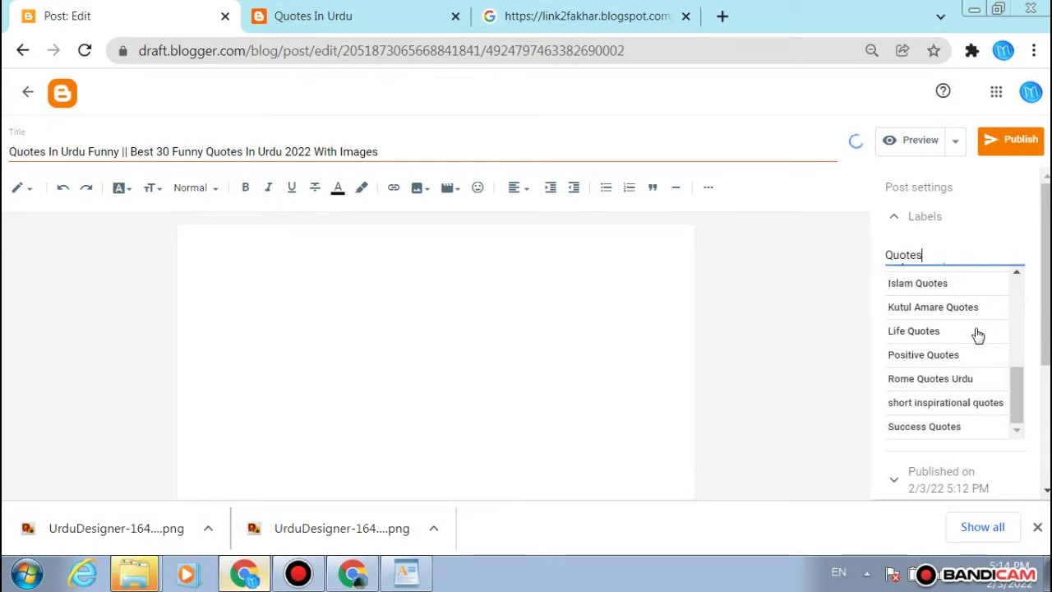
pyautogui.scroll(-2, 977, 335)
pyautogui.scroll(5, 969, 301)
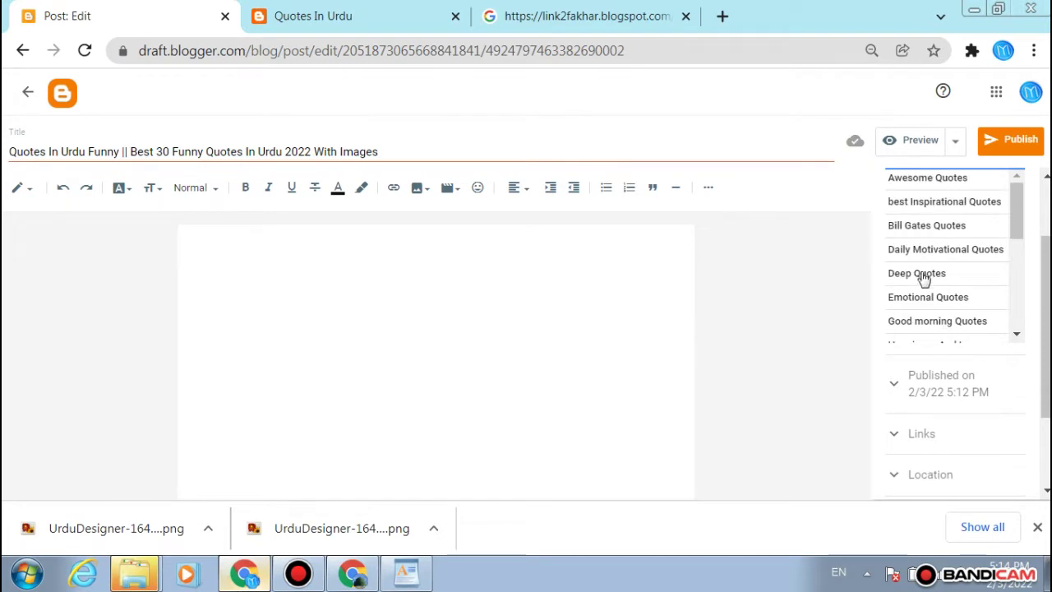
pyautogui.scroll(2, 924, 280)
pyautogui.hotkey('ctrl', 'a')
pyautogui.write('F')
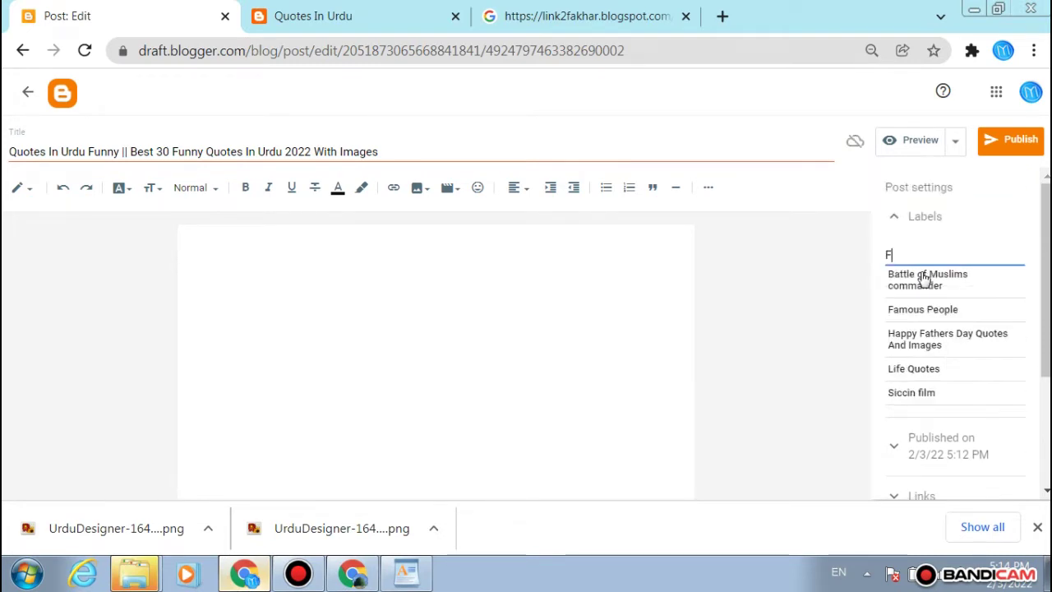
pyautogui.write('unny Quo')
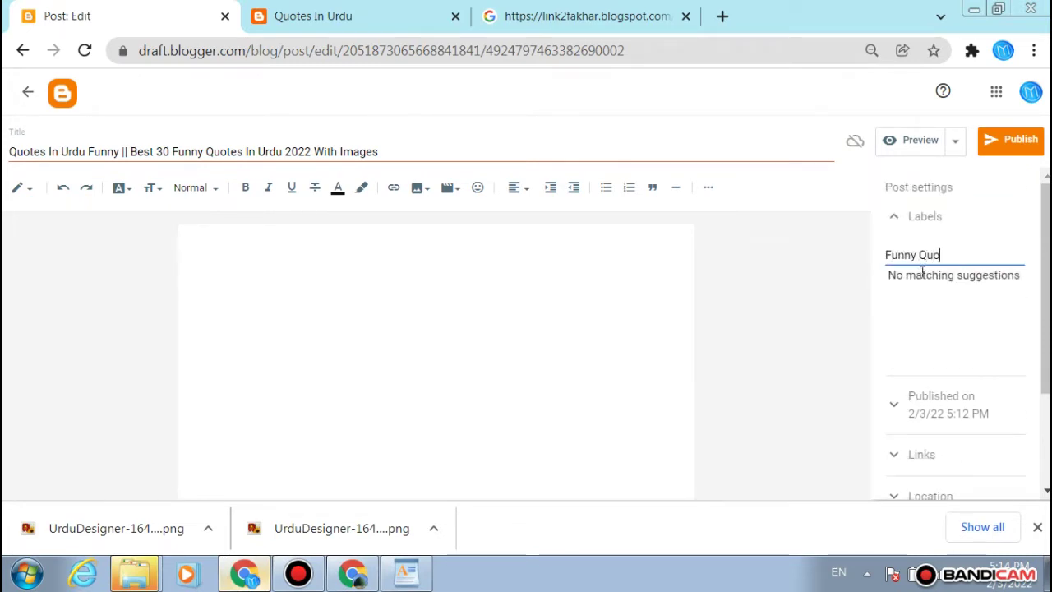
pyautogui.write('tes')
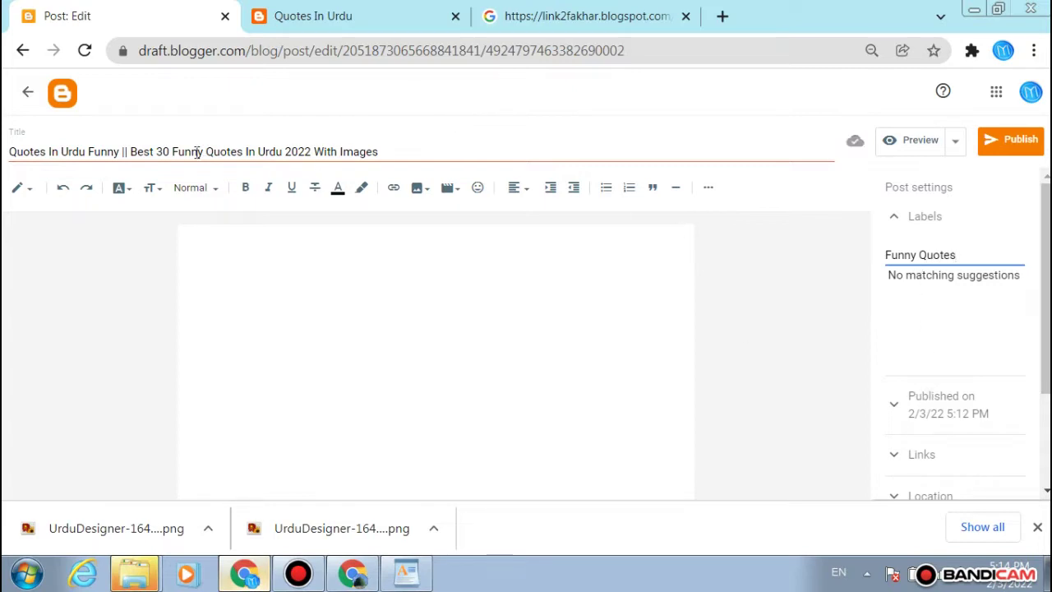
# Step: Copy "Quotes In Urdu Funny" from the title and enter it as the post's custom permalink
pyautogui.click(122, 155)
pyautogui.hotkey('shift', 'Home')
pyautogui.hotkey('ctrl', 'c')
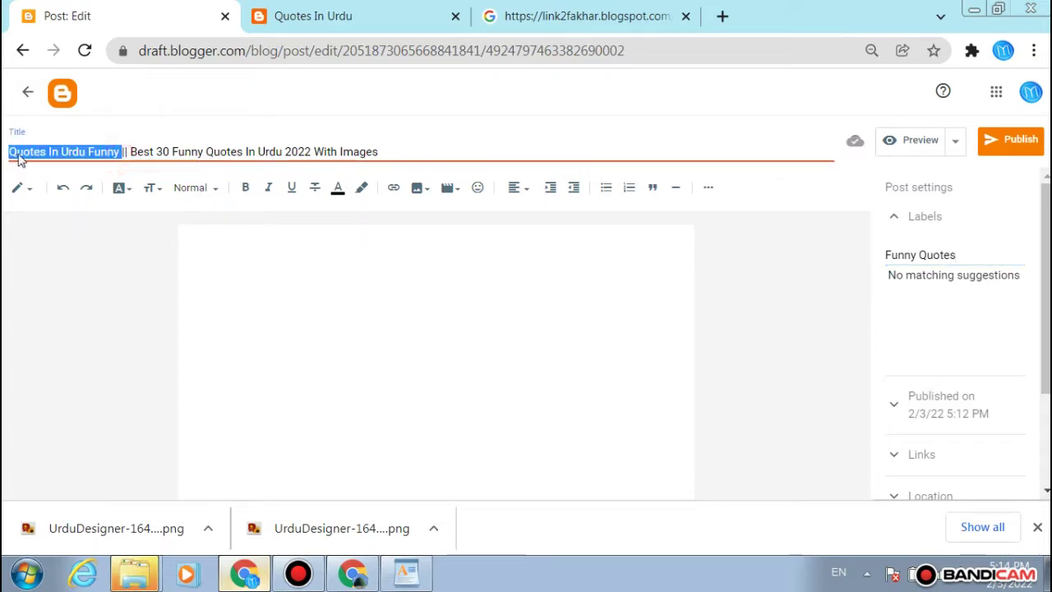
pyautogui.scroll(-1, 969, 360)
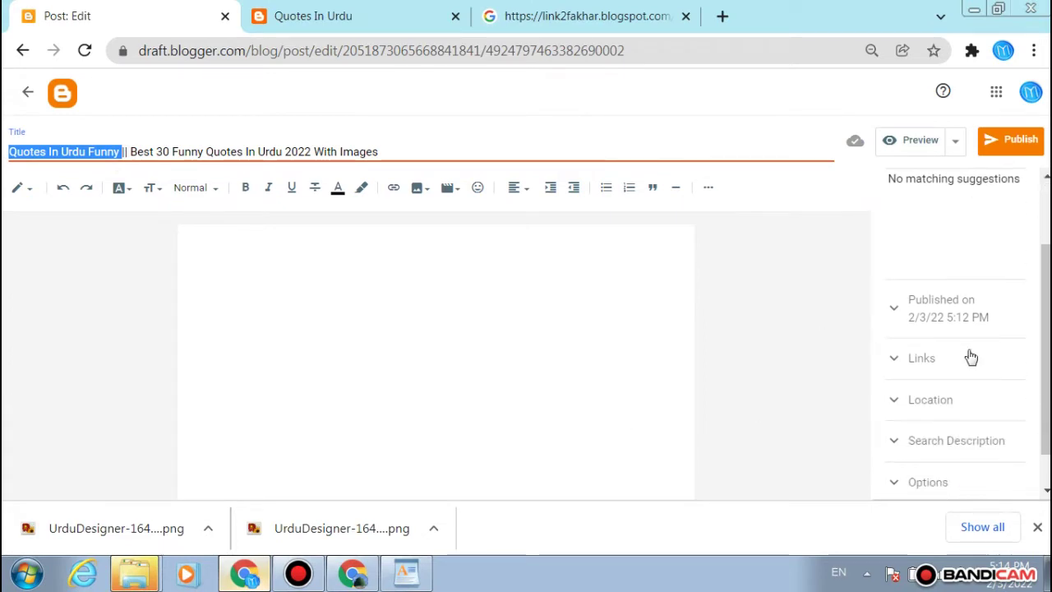
pyautogui.click(963, 360)
pyautogui.scroll(-2, 963, 364)
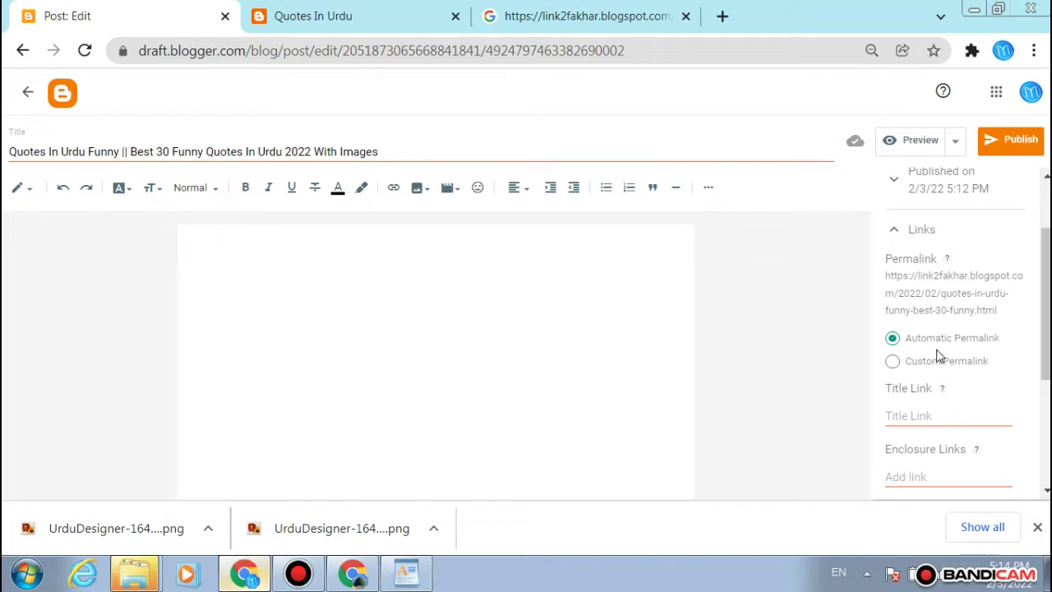
pyautogui.click(893, 362)
pyautogui.click(904, 369)
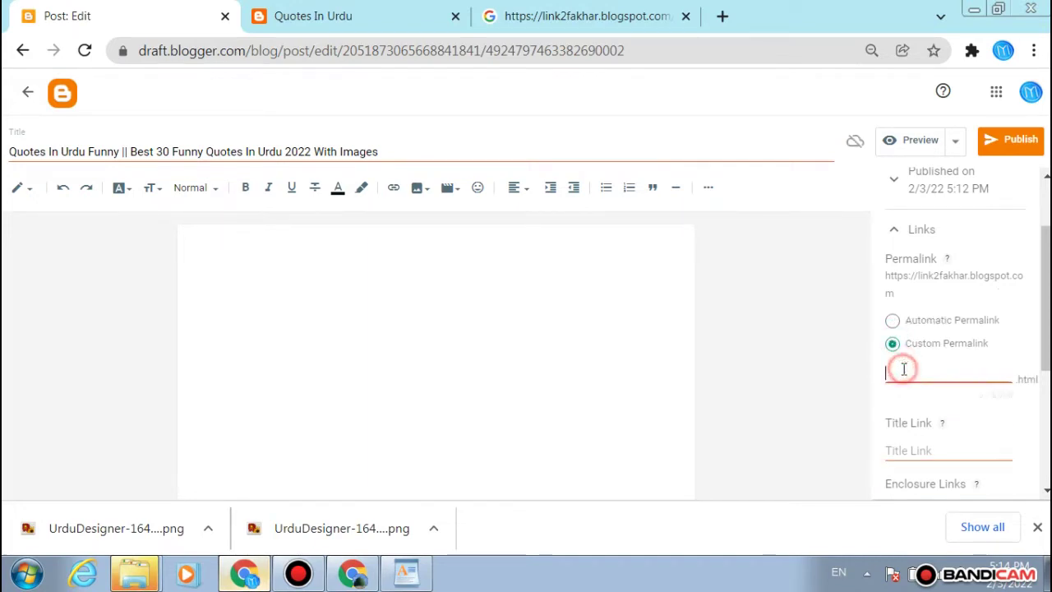
pyautogui.hotkey('ctrl', 'v')
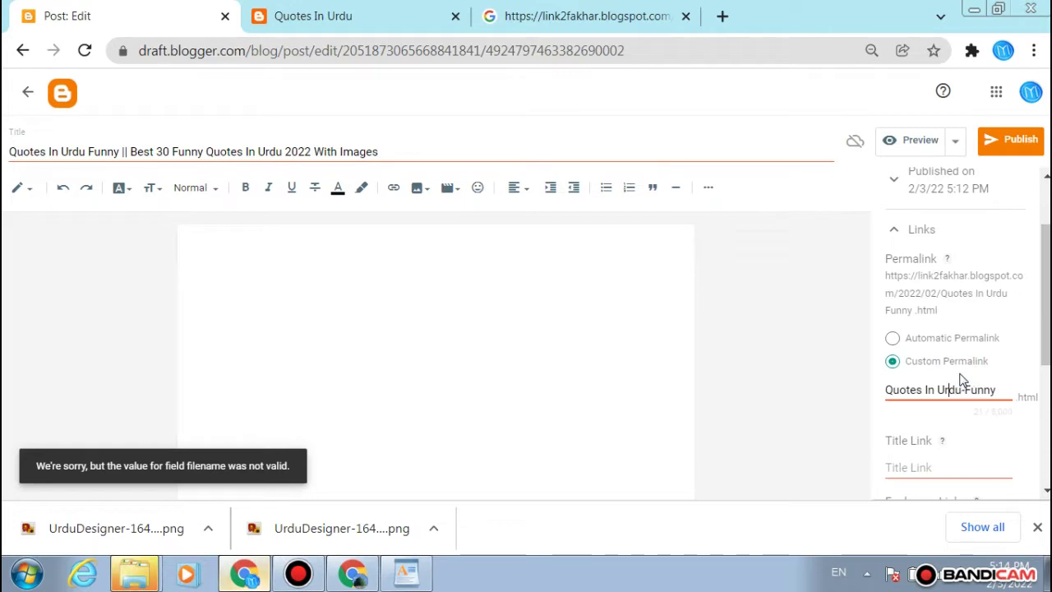
# Step: Replace the spaces in the custom permalink with hyphens and remove the trailing space, giving "Quotes-In-Urdu-Funny"
pyautogui.press('BackSpace')
pyautogui.write('-')
pyautogui.scroll(-1, 934, 405)
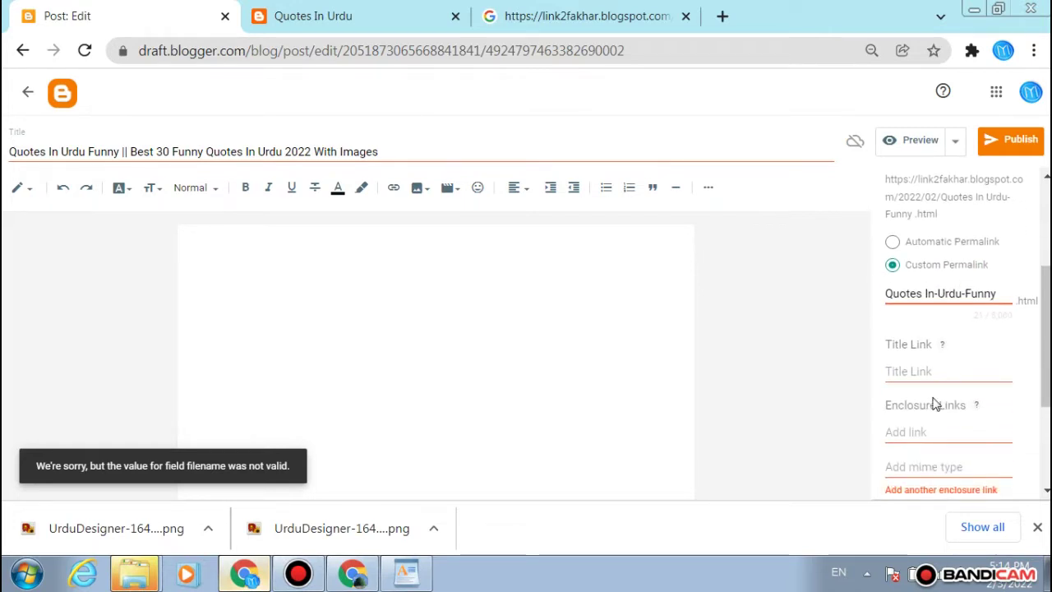
pyautogui.click(925, 294)
pyautogui.press('BackSpace')
pyautogui.write('-')
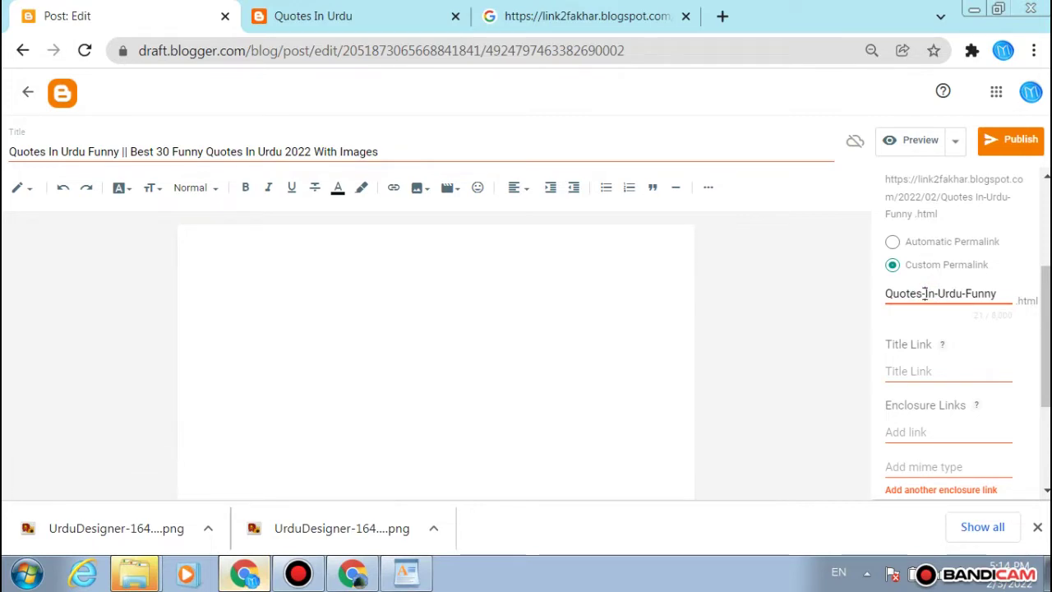
pyautogui.click(807, 353)
pyautogui.click(618, 291)
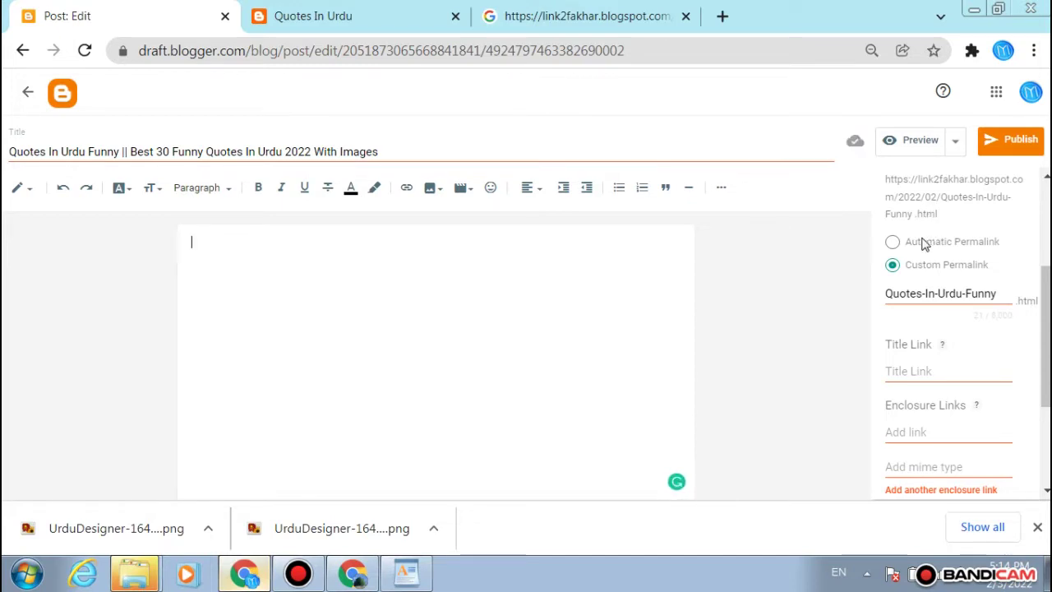
pyautogui.click(1012, 301)
pyautogui.click(658, 248)
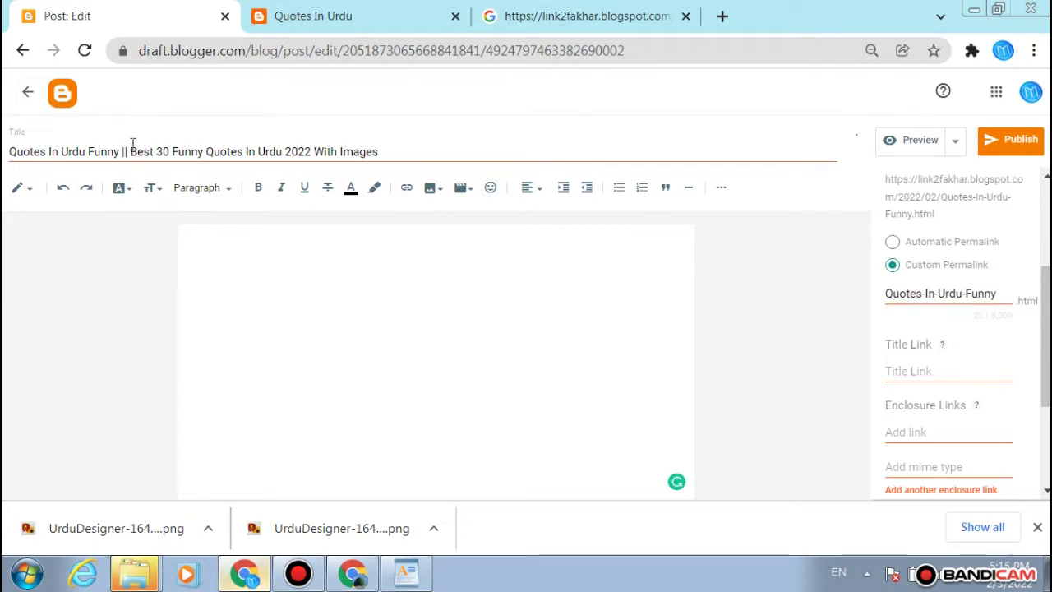
# Step: Copy "Quotes In Urdu Funny" from the post title, search Google for it and look over the results
pyautogui.moveTo(123, 151); pyautogui.dragTo(4, 156)
pyautogui.hotkey('ctrl', 'c')
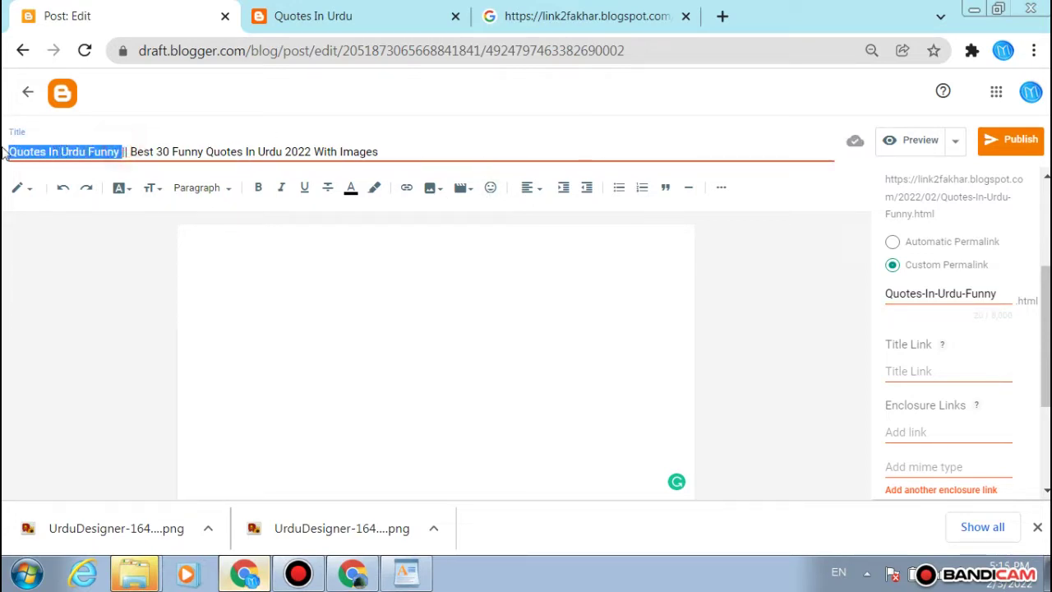
pyautogui.click(518, 6)
pyautogui.click(497, 41)
pyautogui.hotkey('ctrl', 'v')
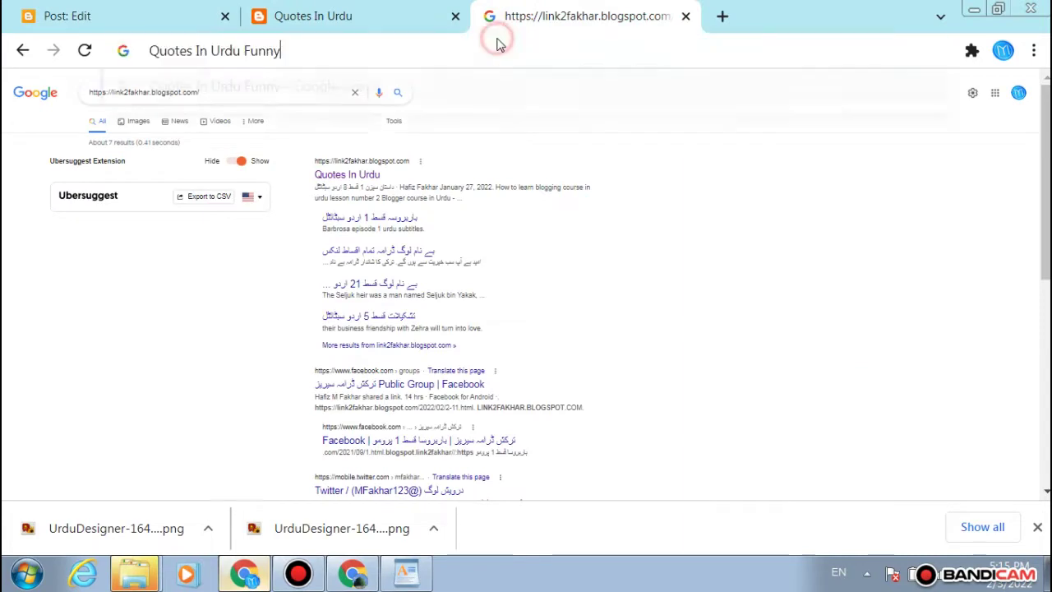
pyautogui.press('Return')
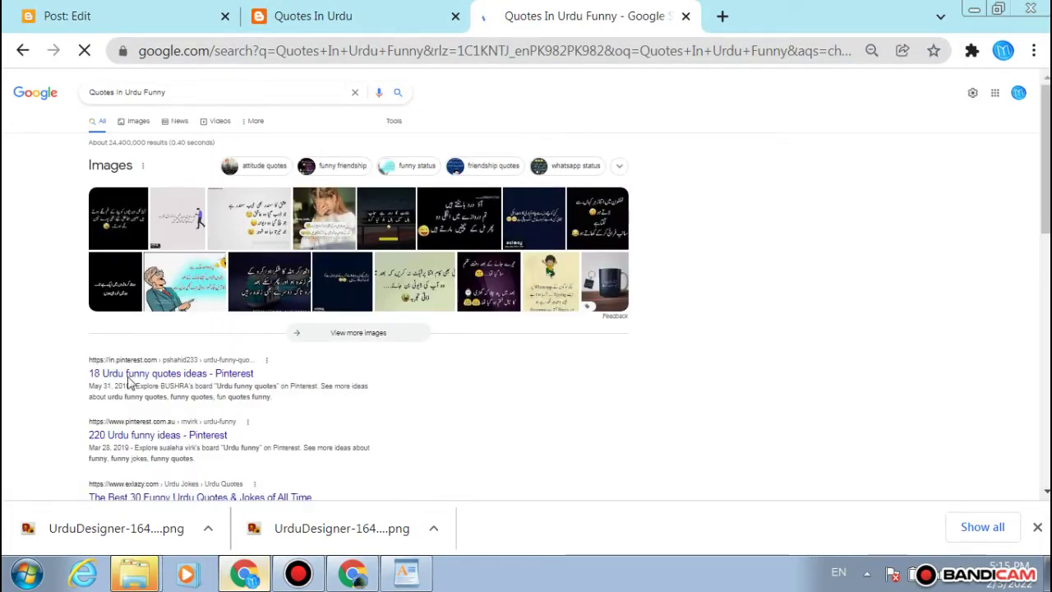
pyautogui.scroll(-4, 218, 378)
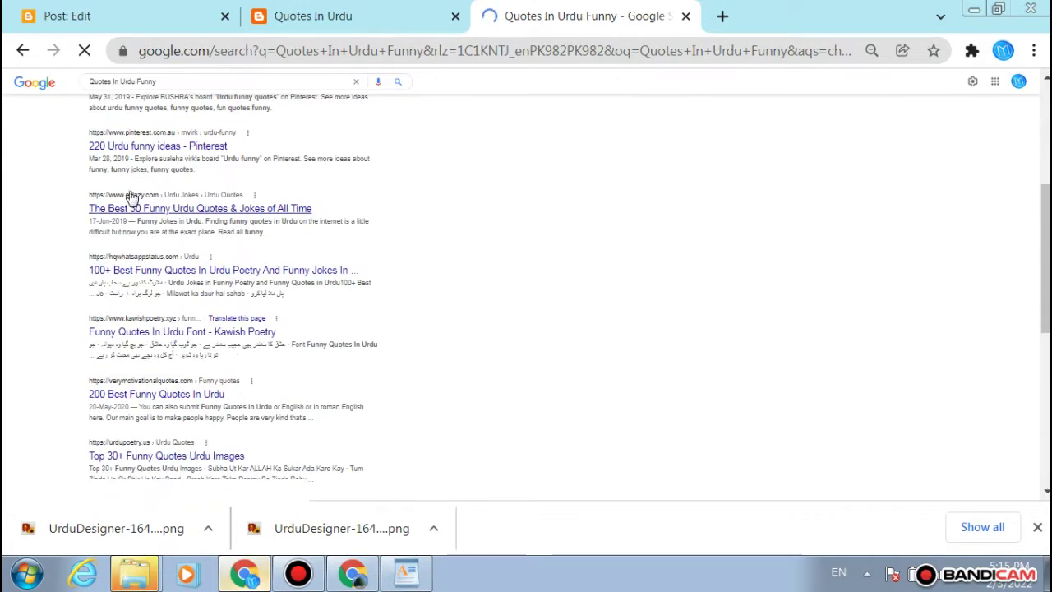
# Step: Open the "18 Urdu funny quotes ideas" Pinterest result, look over its pins, and return to the Google results
pyautogui.scroll(5, 288, 247)
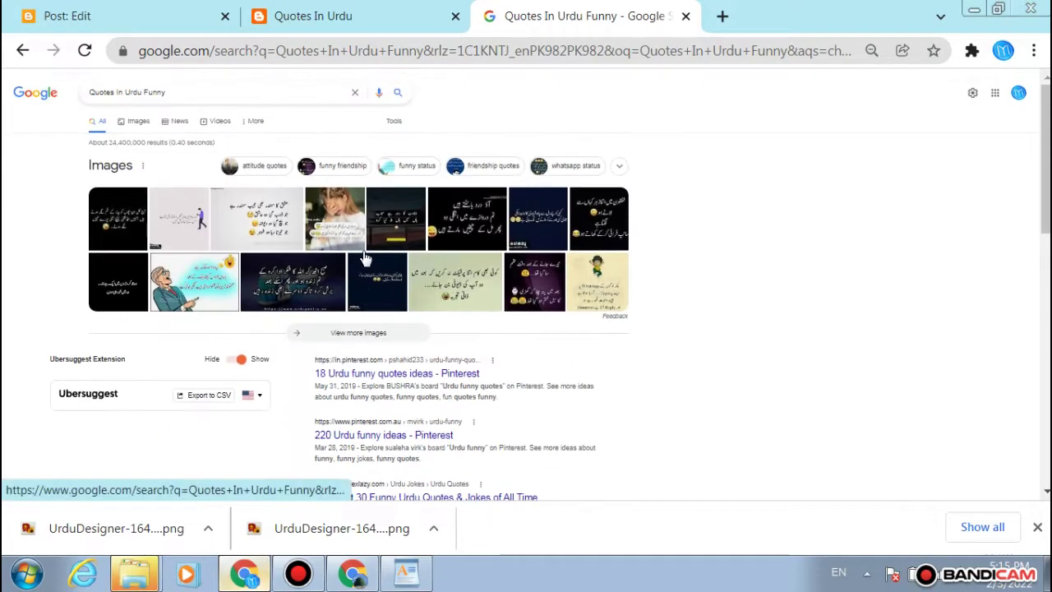
pyautogui.scroll(-2, 386, 230)
pyautogui.click(362, 280)
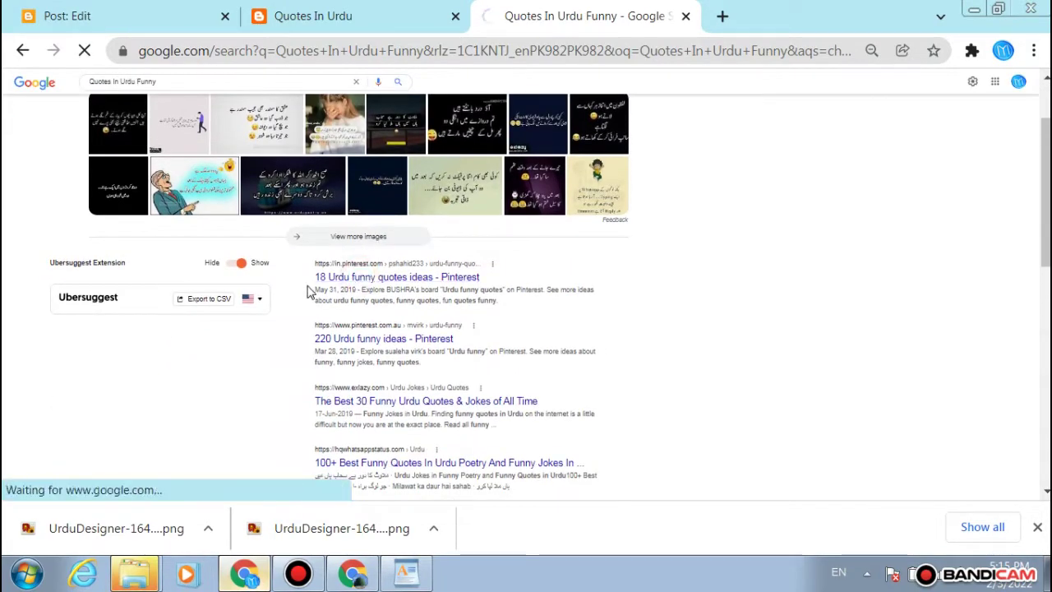
pyautogui.scroll(-5, 406, 267)
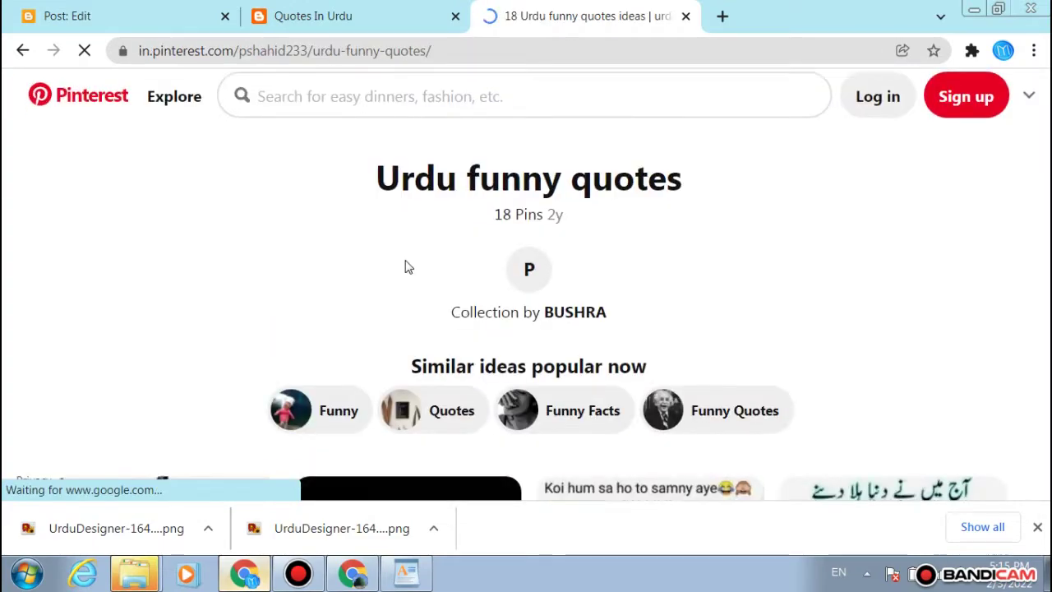
pyautogui.scroll(2, 407, 267)
pyautogui.scroll(1, 406, 266)
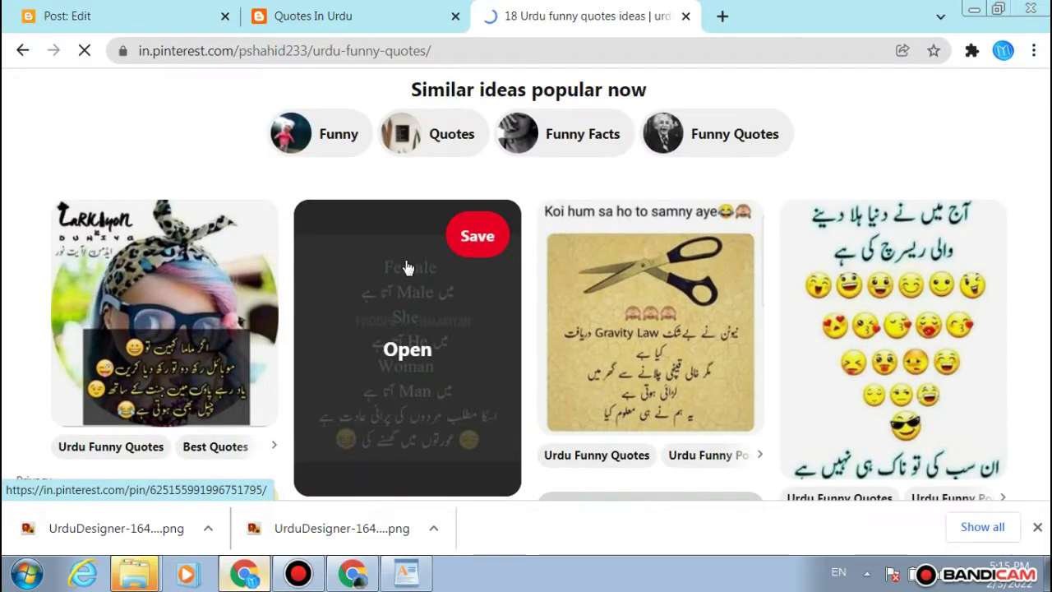
pyautogui.click(123, 15)
pyautogui.click(378, 308)
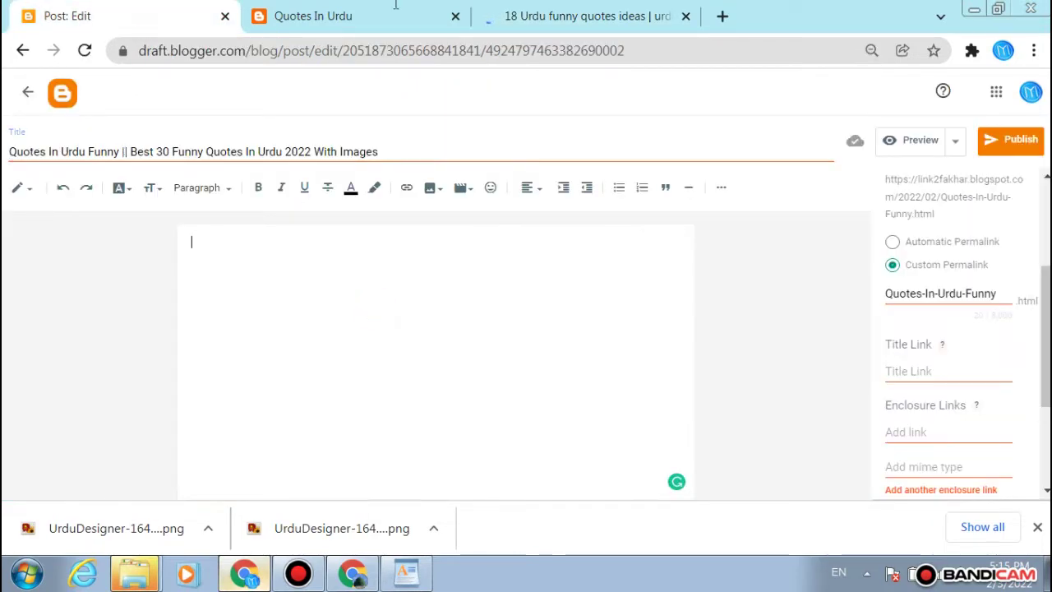
pyautogui.click(549, 10)
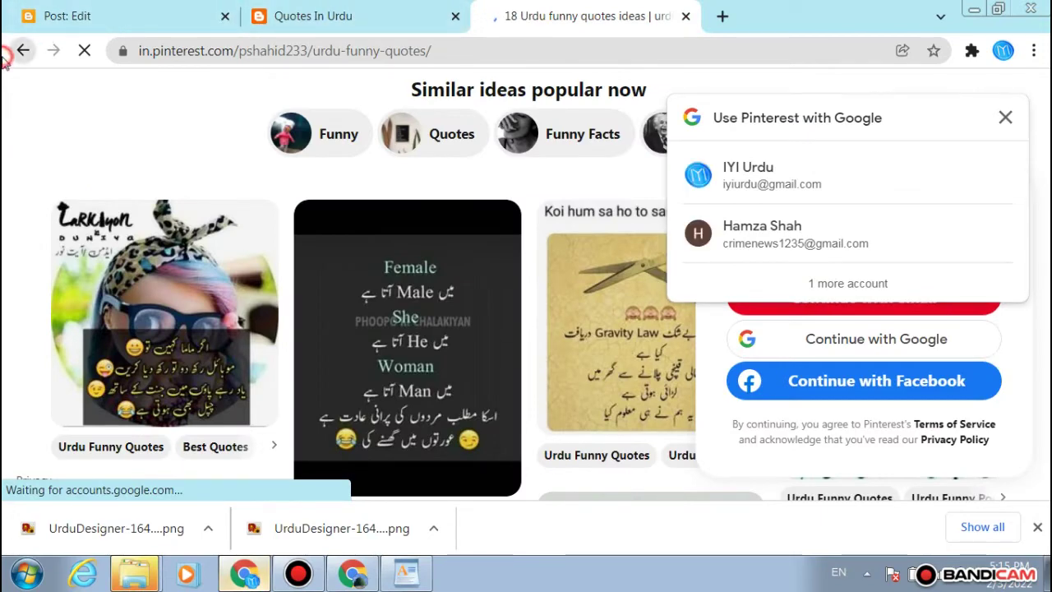
pyautogui.click(10, 54)
# Step: Open the exlazy.com result "The Best 30 Funny Urdu Quotes & Jokes of All Time" in a separate tab and switch to it
pyautogui.scroll(-1, 305, 246)
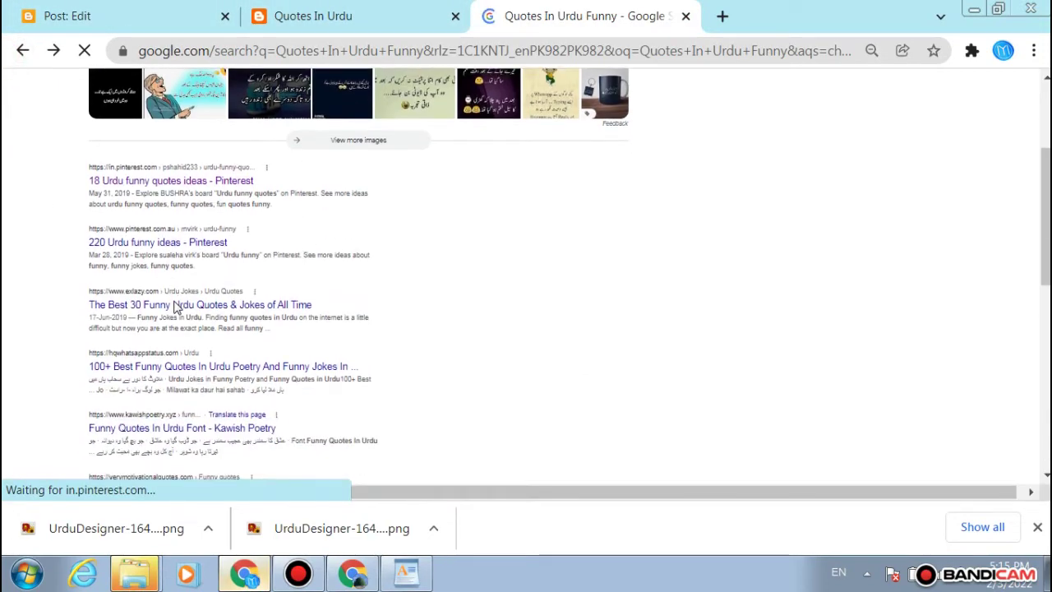
pyautogui.rightClick(174, 301)
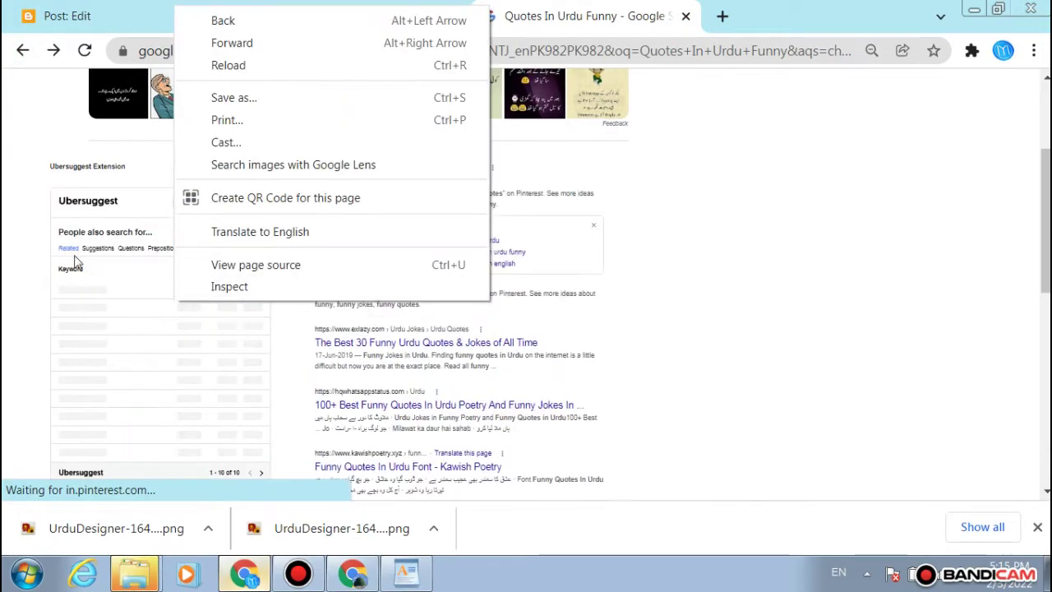
pyautogui.click(25, 242)
pyautogui.scroll(-2, 415, 357)
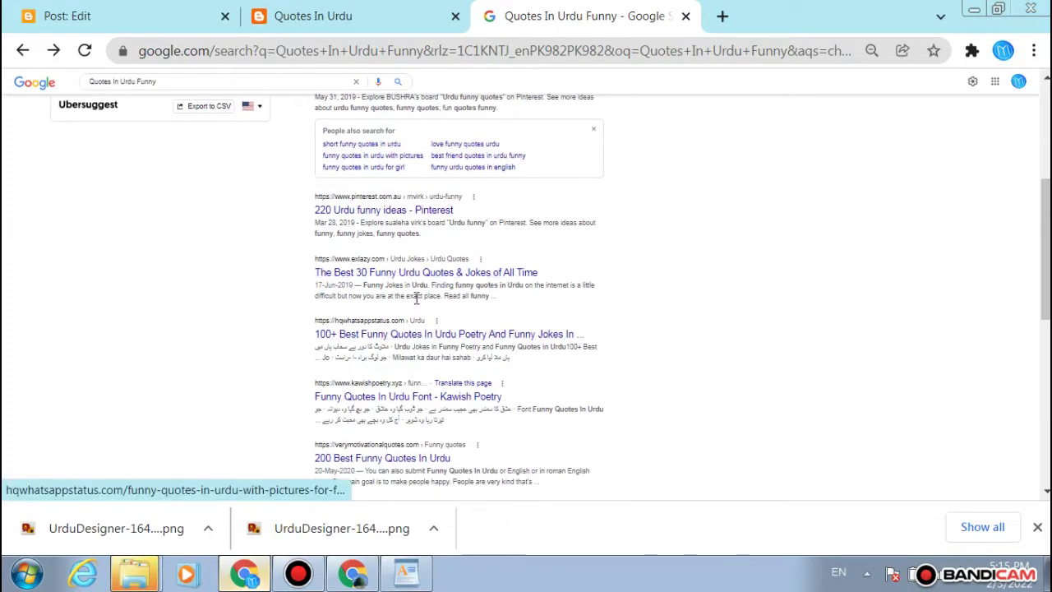
pyautogui.rightClick(467, 268)
pyautogui.click(475, 271)
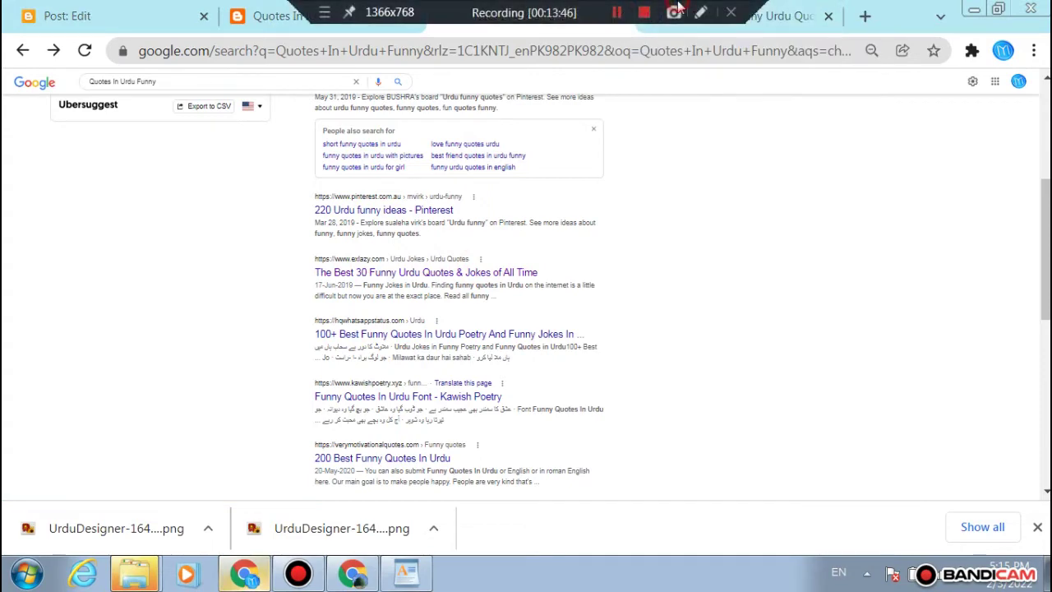
pyautogui.click(679, 13)
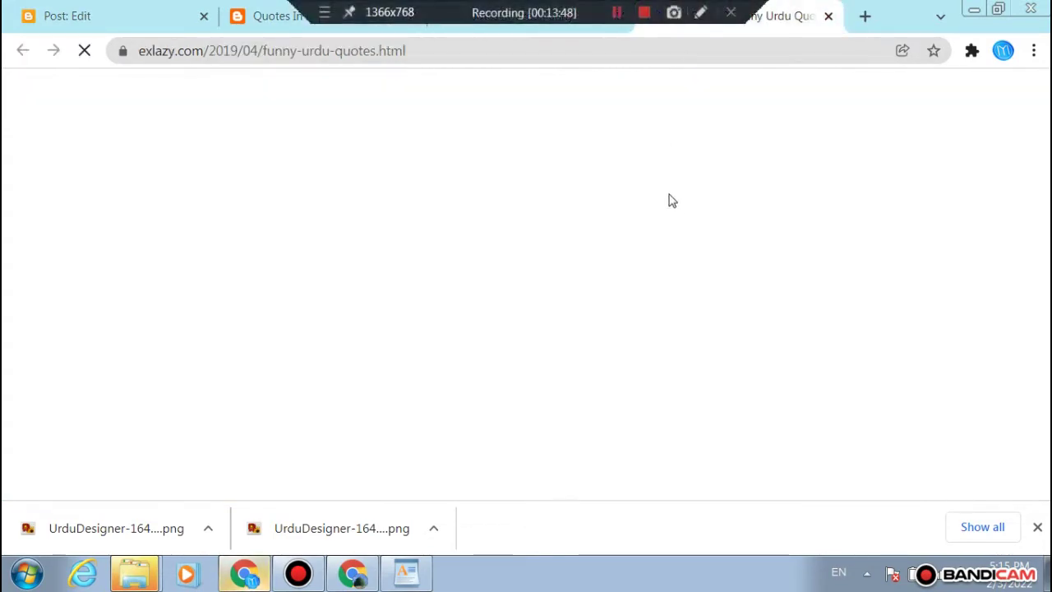
pyautogui.click(542, 20)
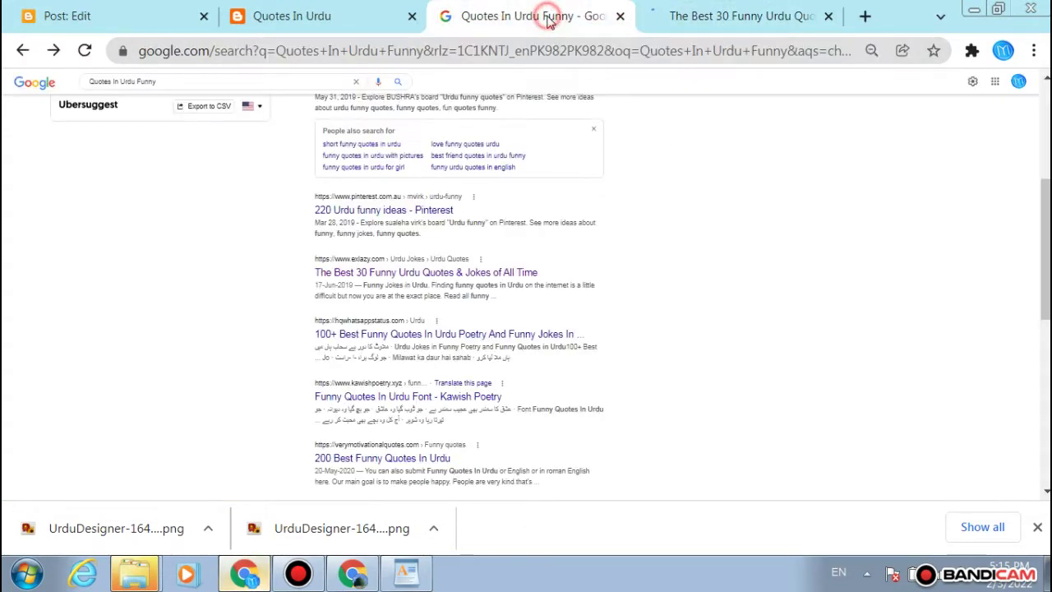
pyautogui.click(645, 14)
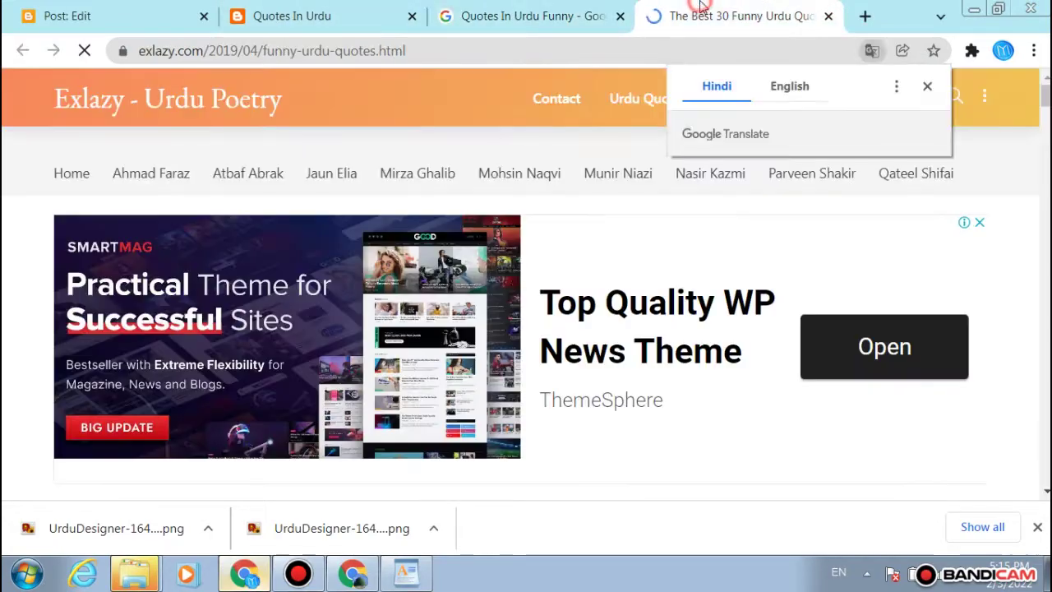
# Step: Look through the whole exlazy.com article, examining its introduction, its Urdu and Roman quotes, and its layout
pyautogui.scroll(-3, 689, 251)
pyautogui.scroll(-10, 622, 263)
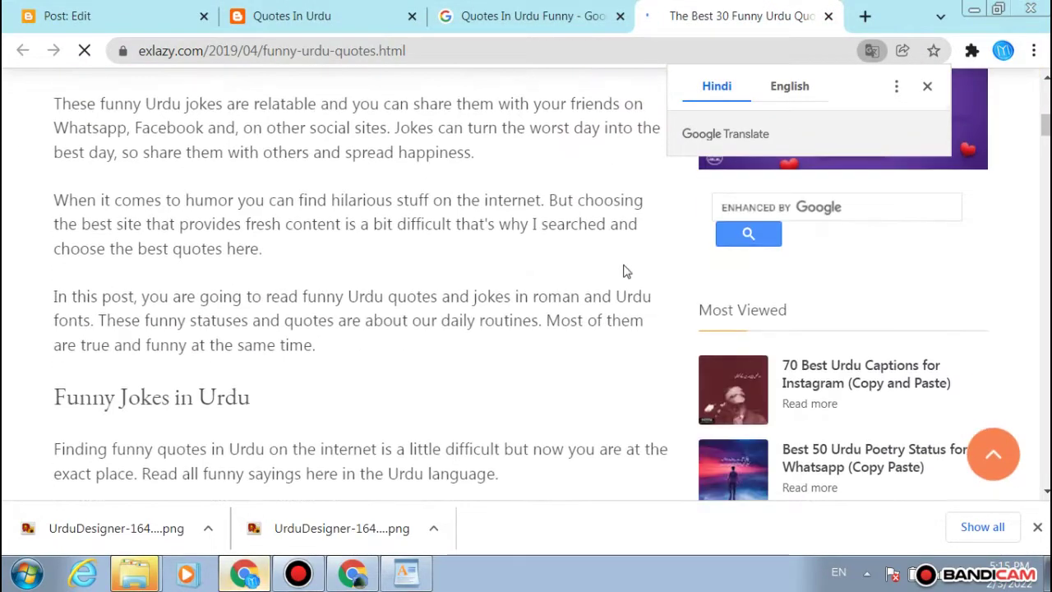
pyautogui.scroll(-20, 578, 247)
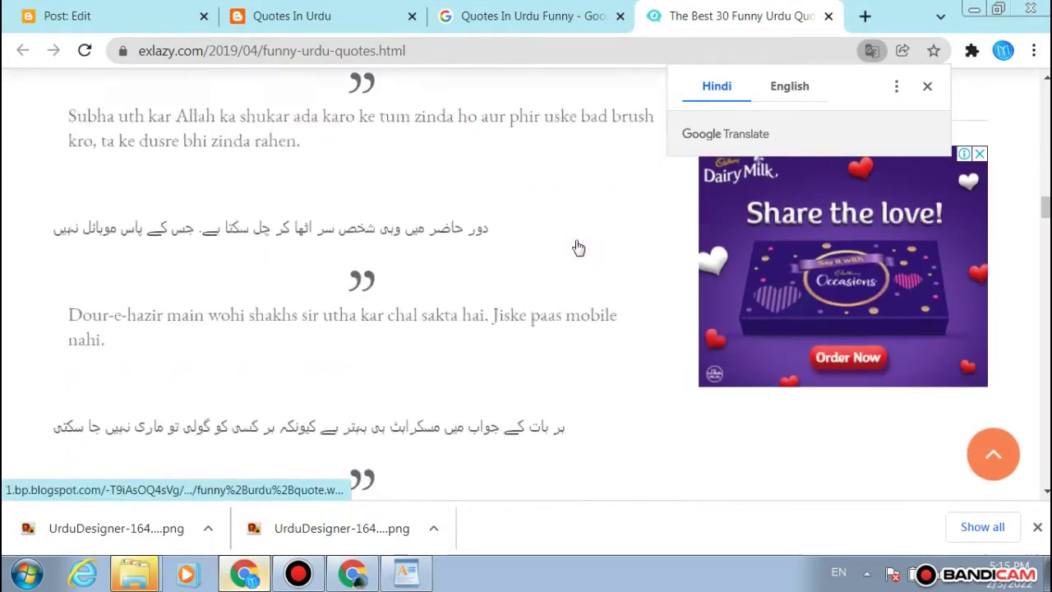
pyautogui.scroll(-10, 575, 246)
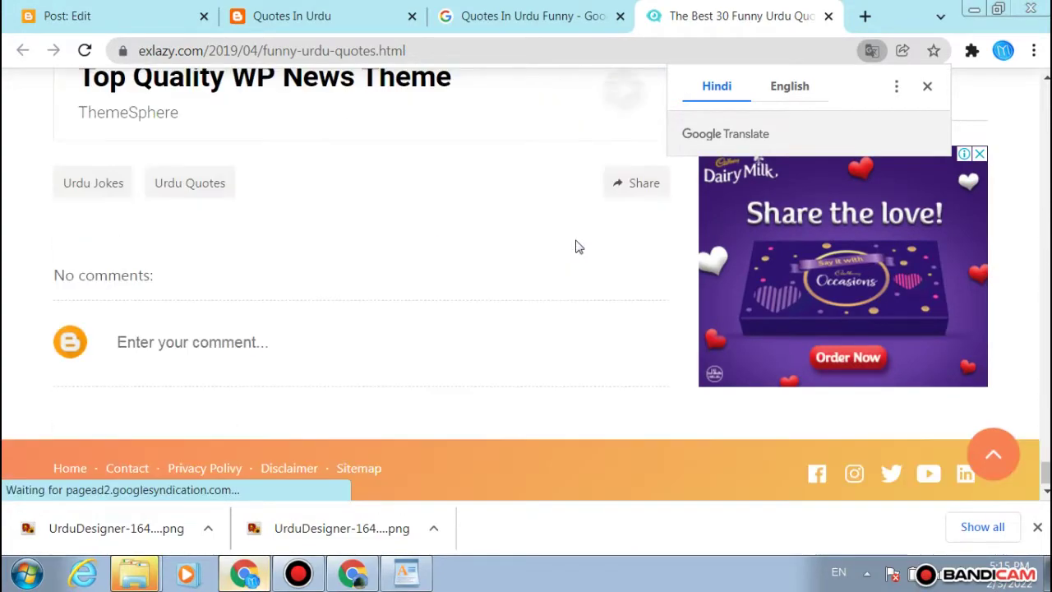
pyautogui.scroll(14, 575, 247)
pyautogui.scroll(-2, 578, 247)
pyautogui.scroll(15, 579, 247)
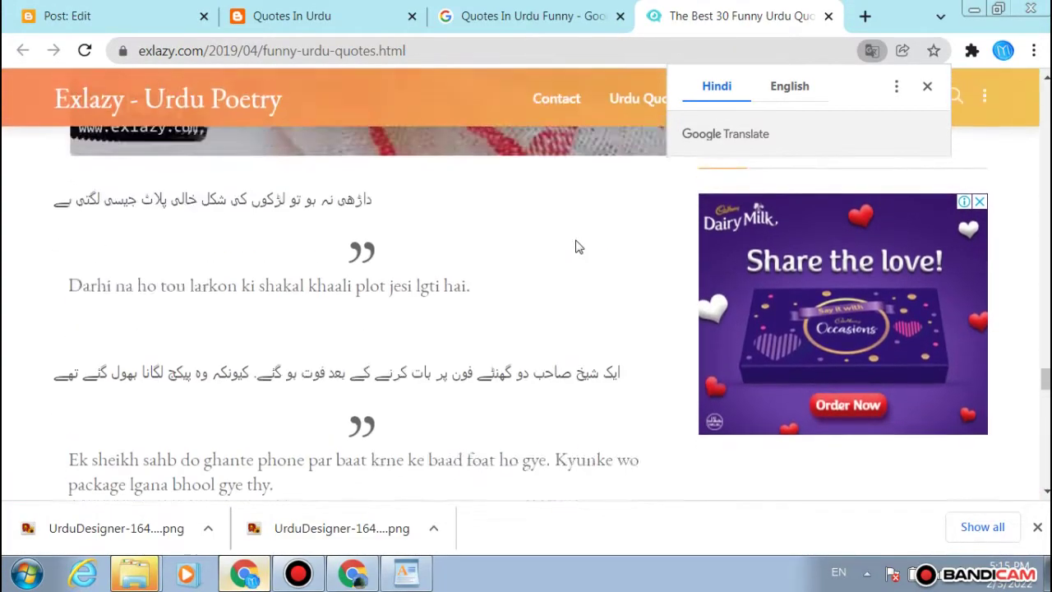
pyautogui.scroll(10, 577, 247)
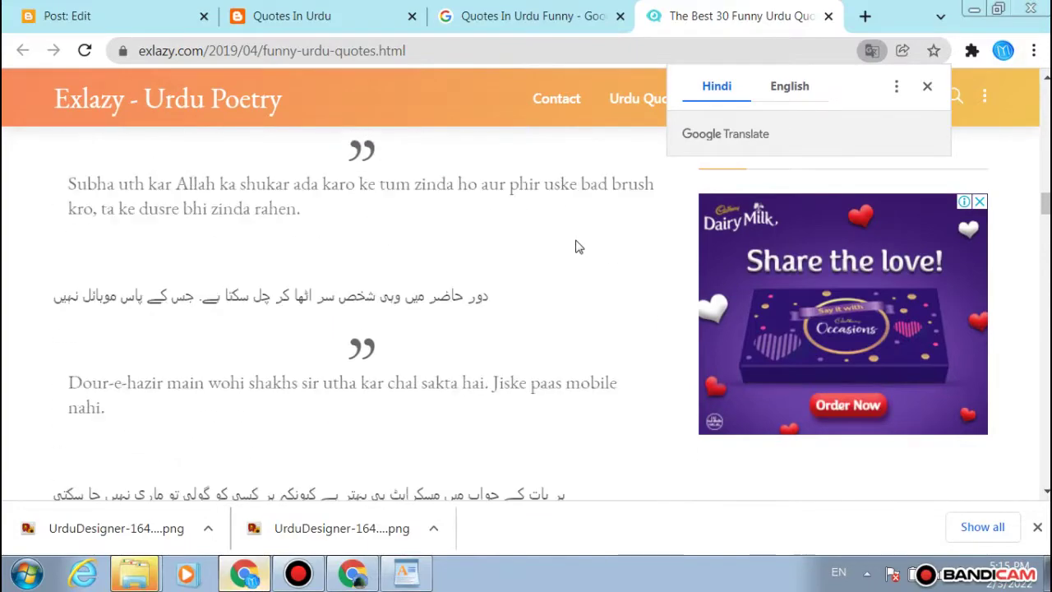
pyautogui.scroll(9, 579, 247)
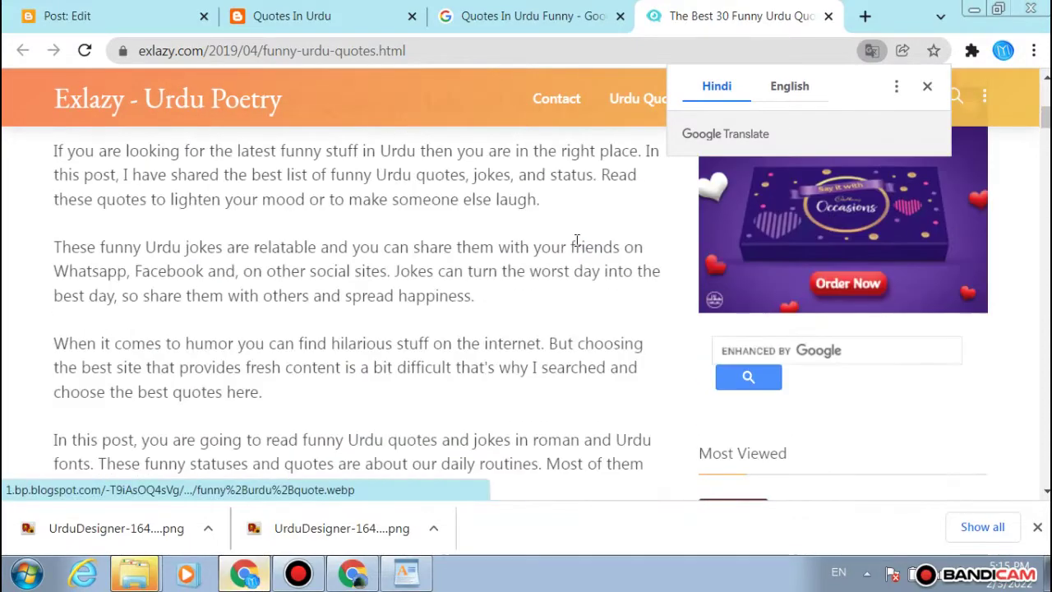
pyautogui.scroll(-6, 577, 240)
pyautogui.scroll(3, 577, 240)
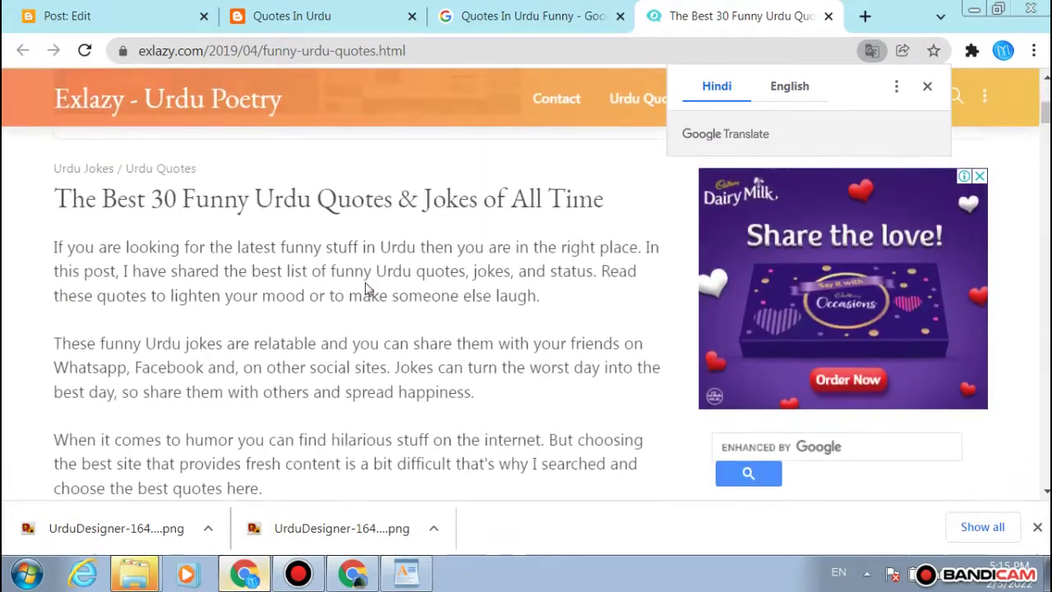
pyautogui.moveTo(62, 247); pyautogui.dragTo(271, 276)
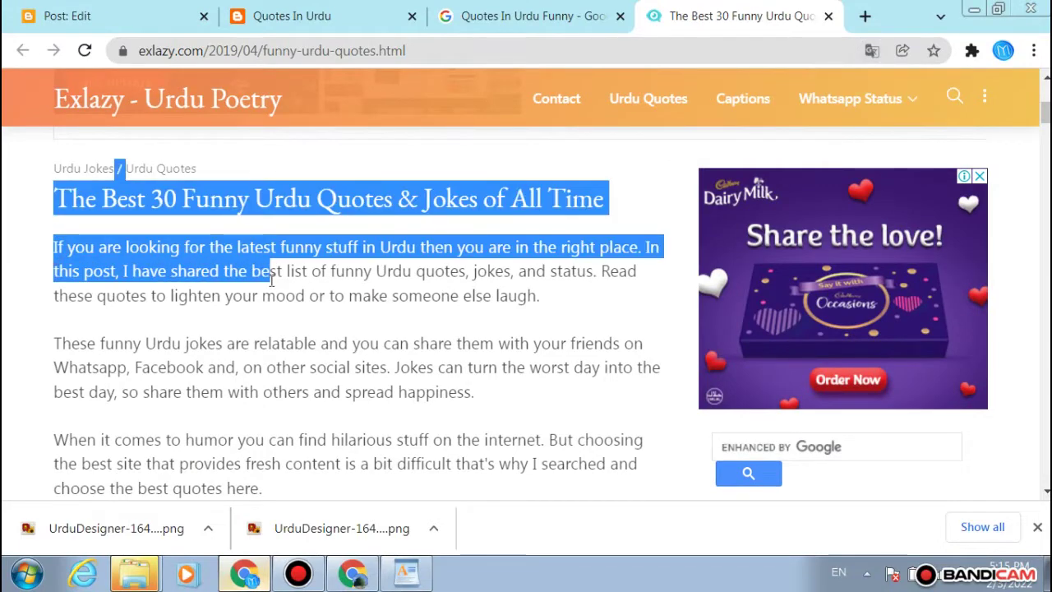
pyautogui.click(271, 277)
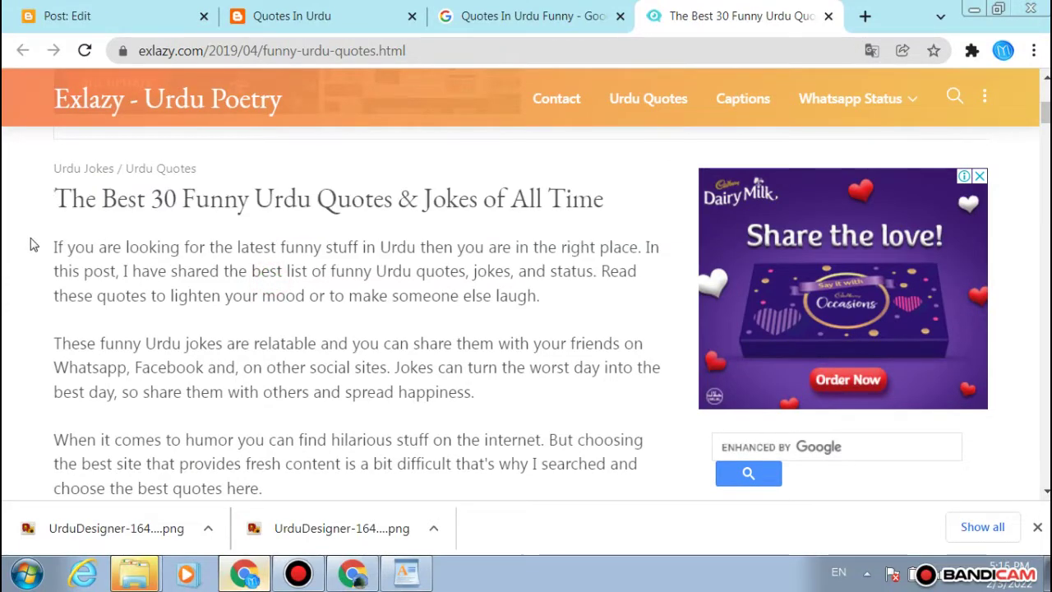
pyautogui.moveTo(33, 244); pyautogui.dragTo(106, 266)
pyautogui.click(106, 266)
# Step: Select and copy the article's text from "If you are looking for the latest funny stuff" through the paragraph under "Funny Jokes in Urdu"
pyautogui.click(52, 246)
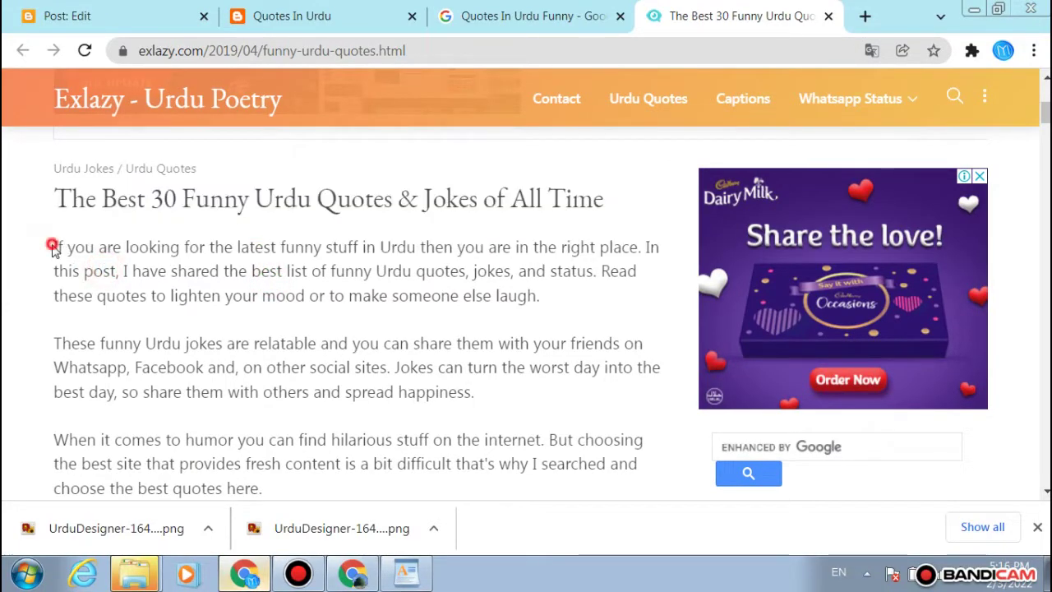
pyautogui.moveTo(52, 246); pyautogui.dragTo(235, 295)
pyautogui.click(242, 299)
pyautogui.moveTo(615, 215); pyautogui.dragTo(650, 327)
pyautogui.scroll(-5, 634, 313)
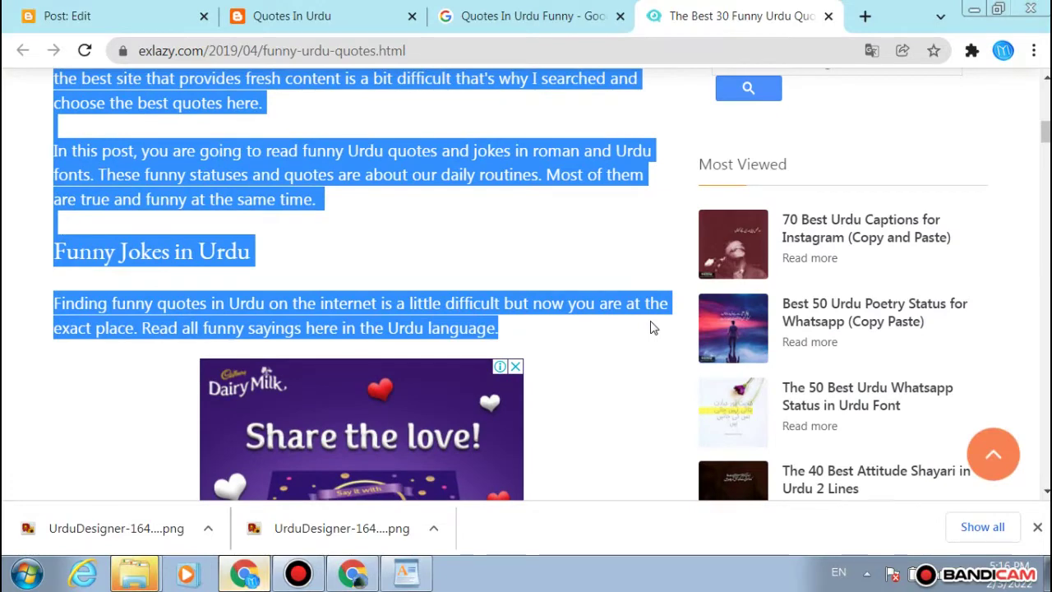
# Step: Open spinbot.com in a new tab and paste the copied article text as the text to rewrite
pyautogui.click(863, 16)
pyautogui.write('spinbot.com')
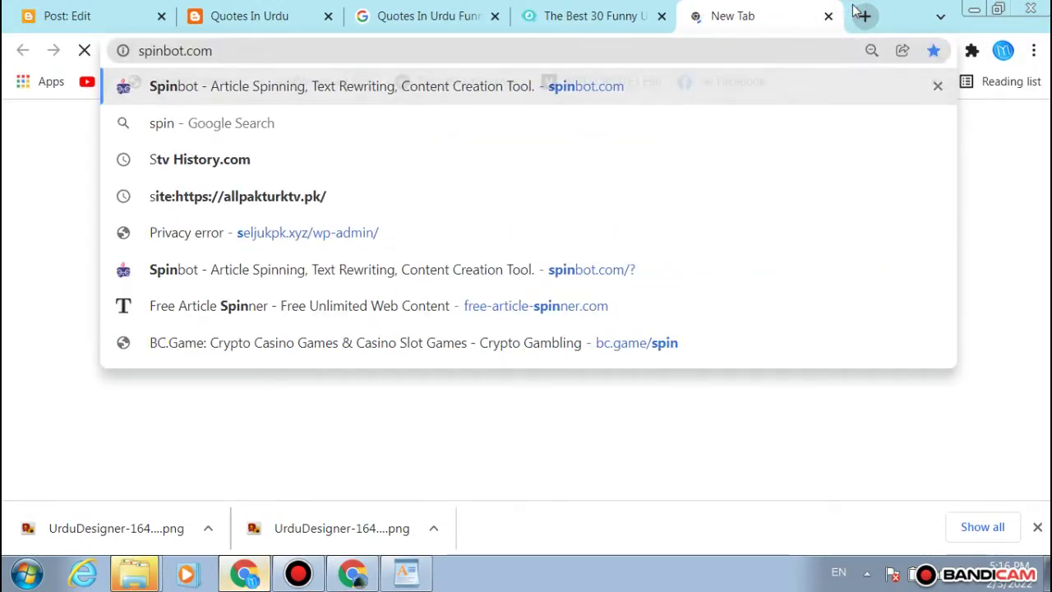
pyautogui.press('Return')
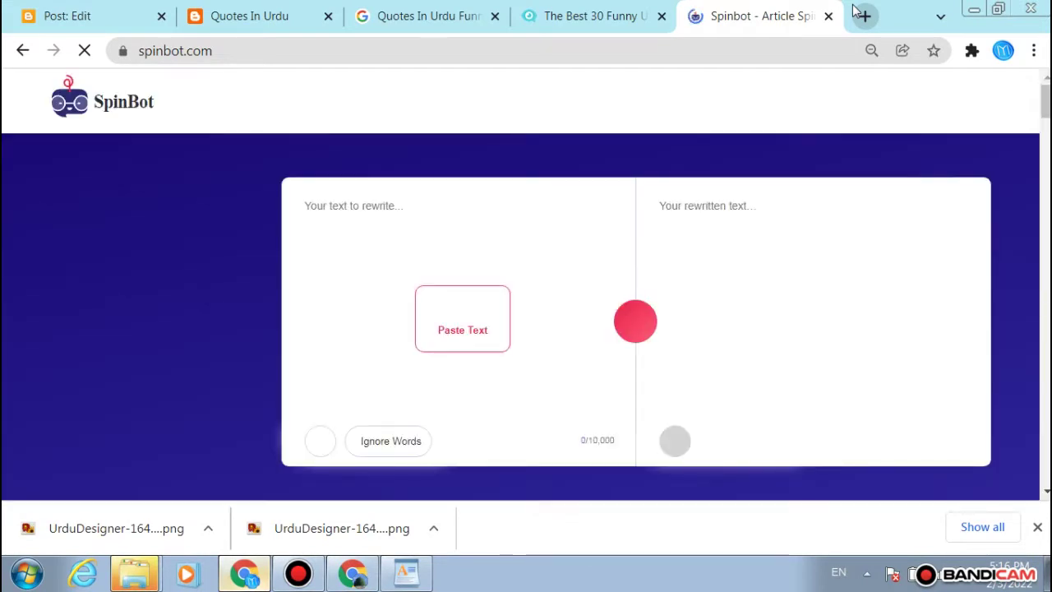
pyautogui.click(496, 197)
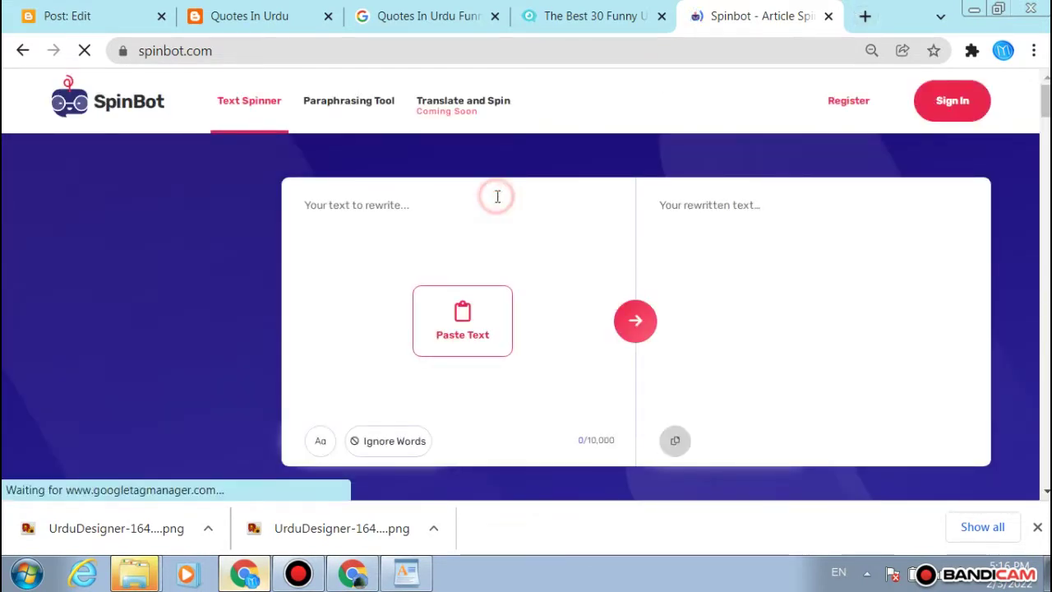
pyautogui.click(434, 239)
pyautogui.hotkey('ctrl', 'v')
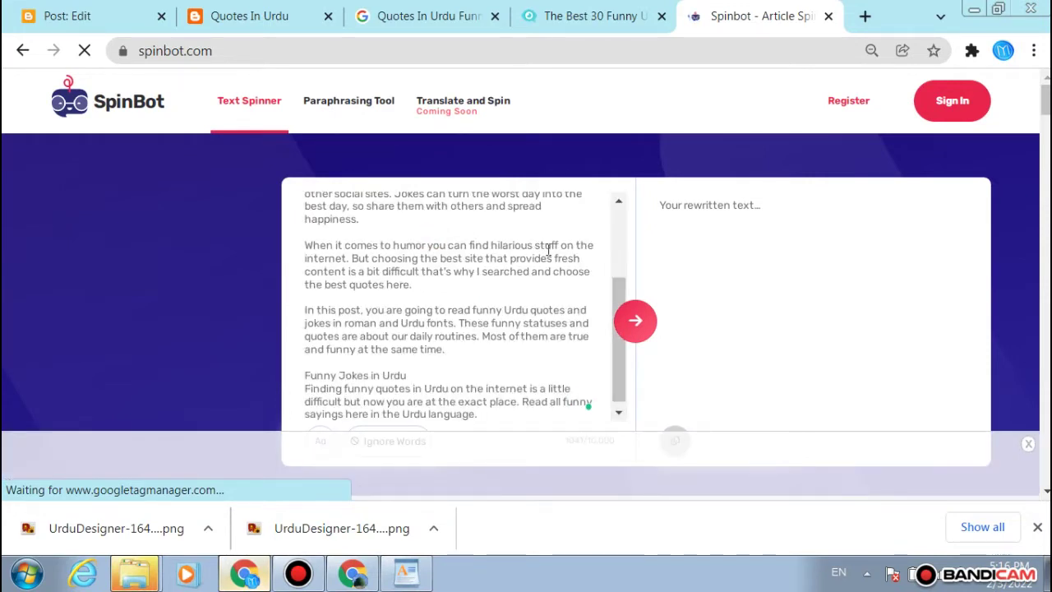
# Step: Have the pasted text rewritten, solving the puzzle check by aligning its pieces
pyautogui.click(637, 328)
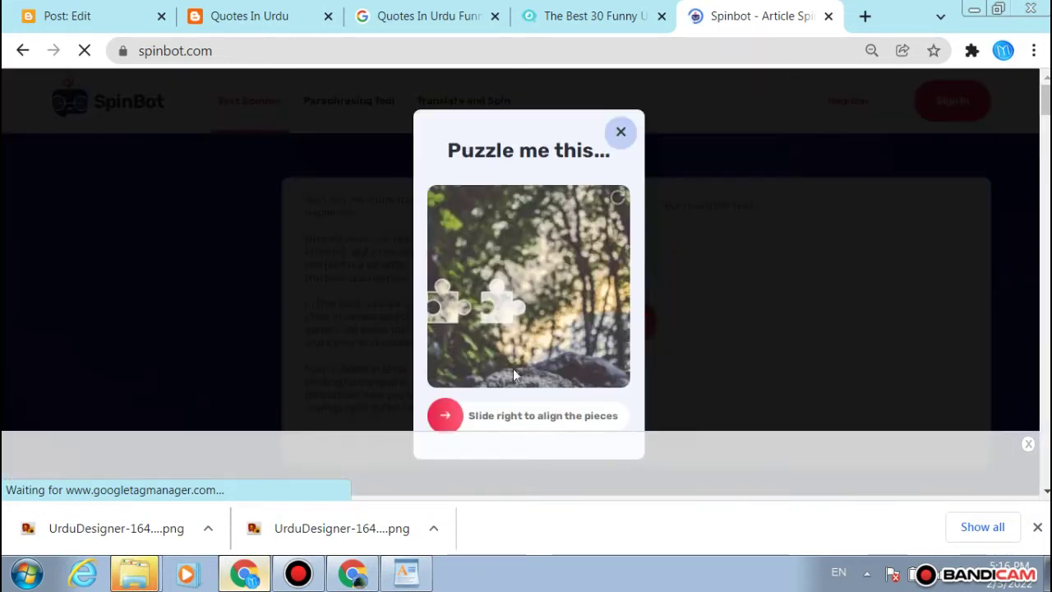
pyautogui.moveTo(444, 411); pyautogui.dragTo(453, 403)
pyautogui.moveTo(496, 406); pyautogui.dragTo(505, 407)
# Step: Open the Duplichecker plagiarism checker at duplichecker.com in a new tab
pyautogui.click(863, 15)
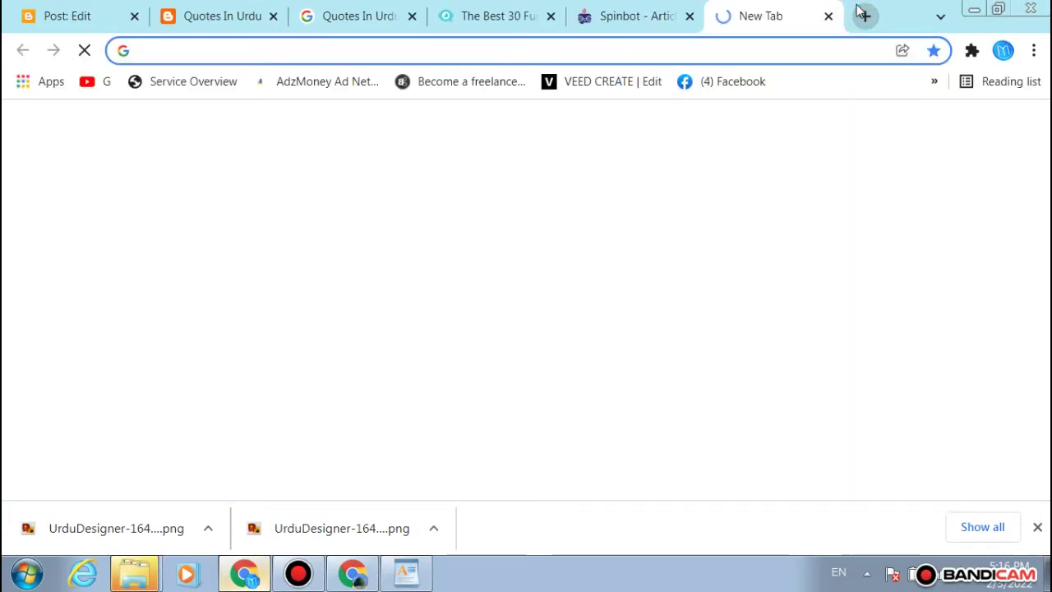
pyautogui.write('pla')
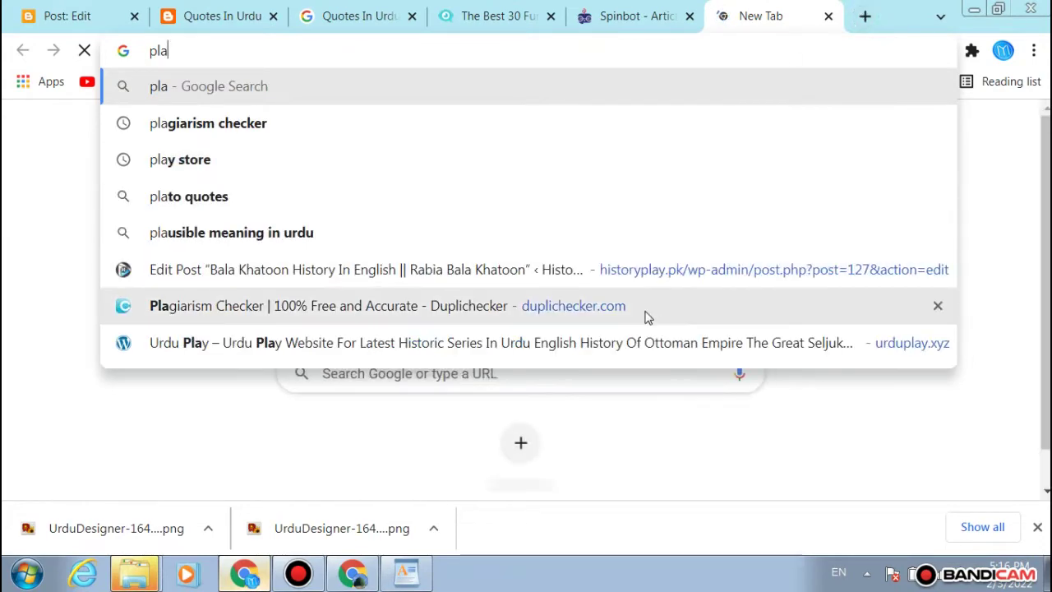
pyautogui.click(646, 308)
# Step: Return to the Spinbot page and copy the whole rewritten text
pyautogui.click(649, 15)
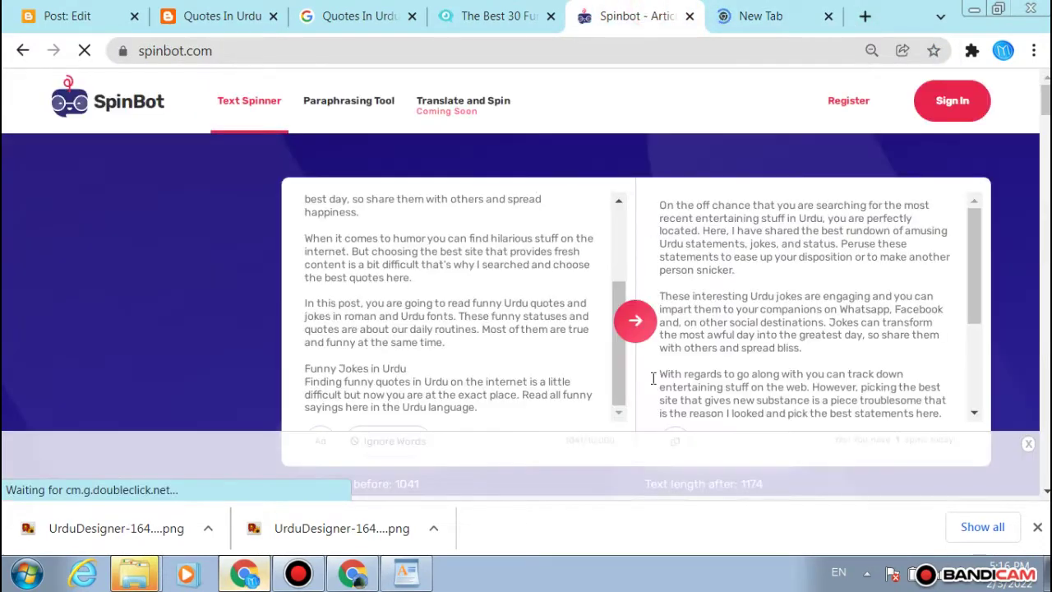
pyautogui.scroll(-3, 723, 323)
pyautogui.hotkey('ctrl', 'a')
pyautogui.hotkey('ctrl', 'c')
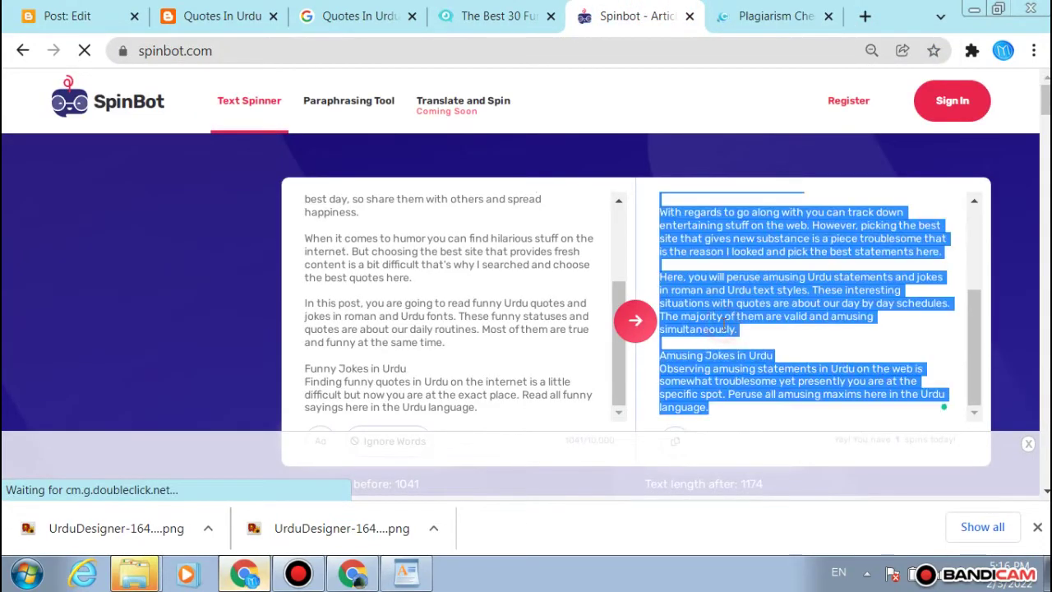
# Step: Paste the rewritten text into Duplichecker, confirm the robot check and start the plagiarism check
pyautogui.click(721, 16)
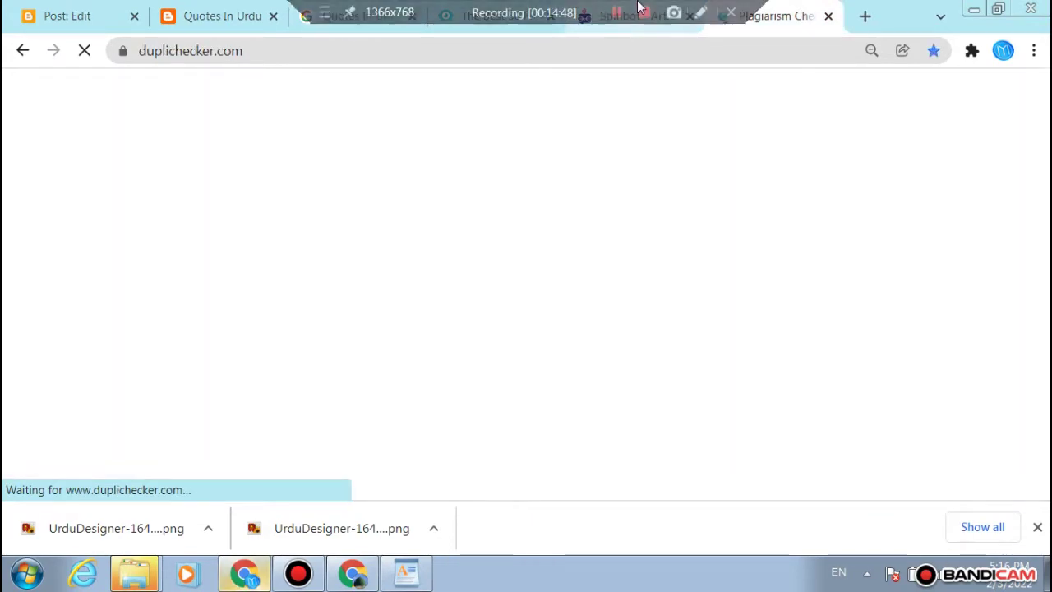
pyautogui.scroll(-5, 595, 160)
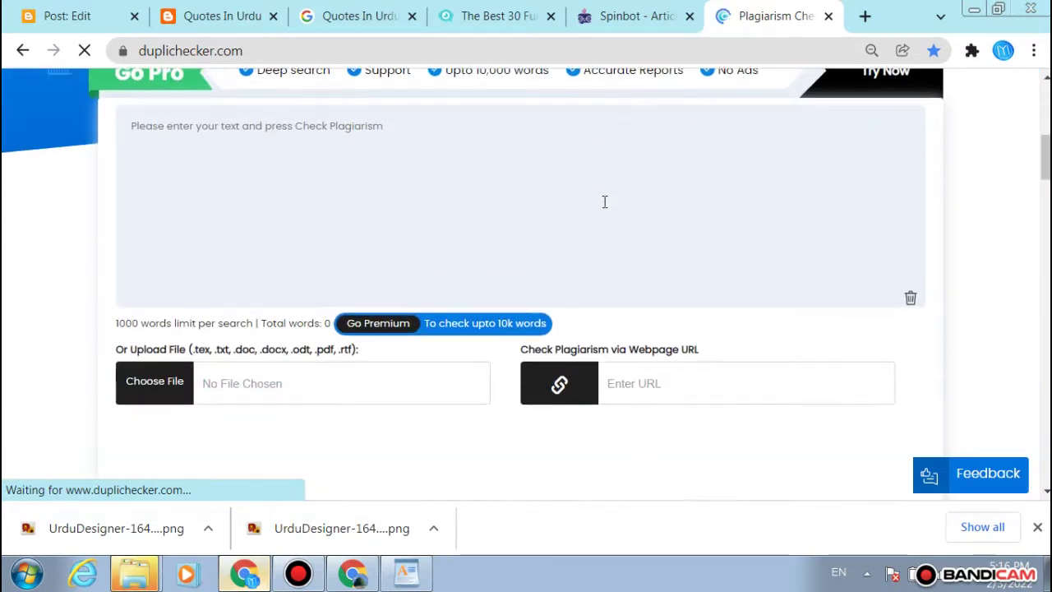
pyautogui.click(604, 201)
pyautogui.hotkey('ctrl', 'v')
pyautogui.scroll(-5, 604, 201)
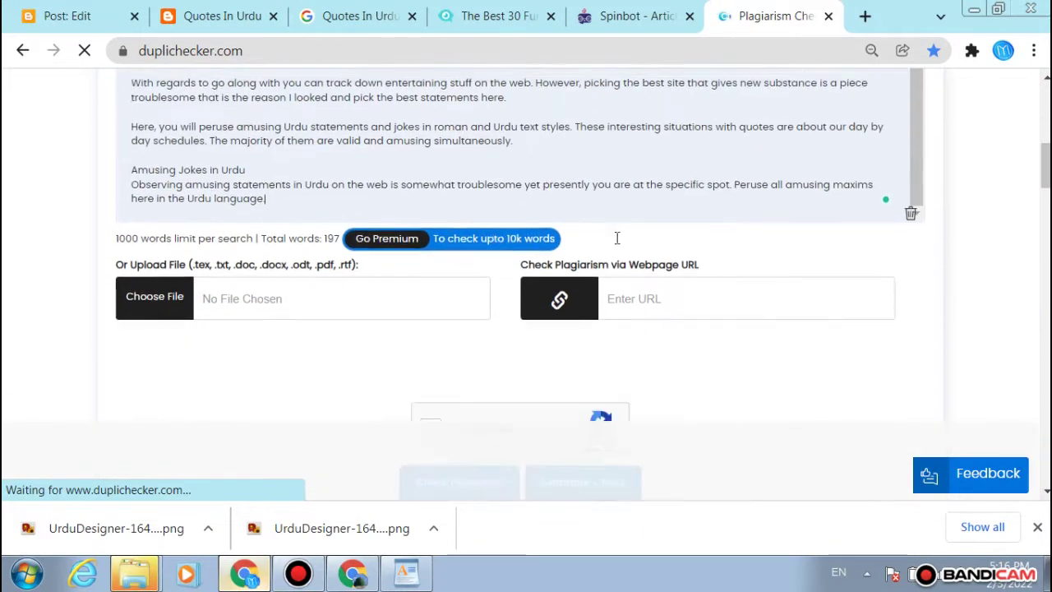
pyautogui.click(473, 332)
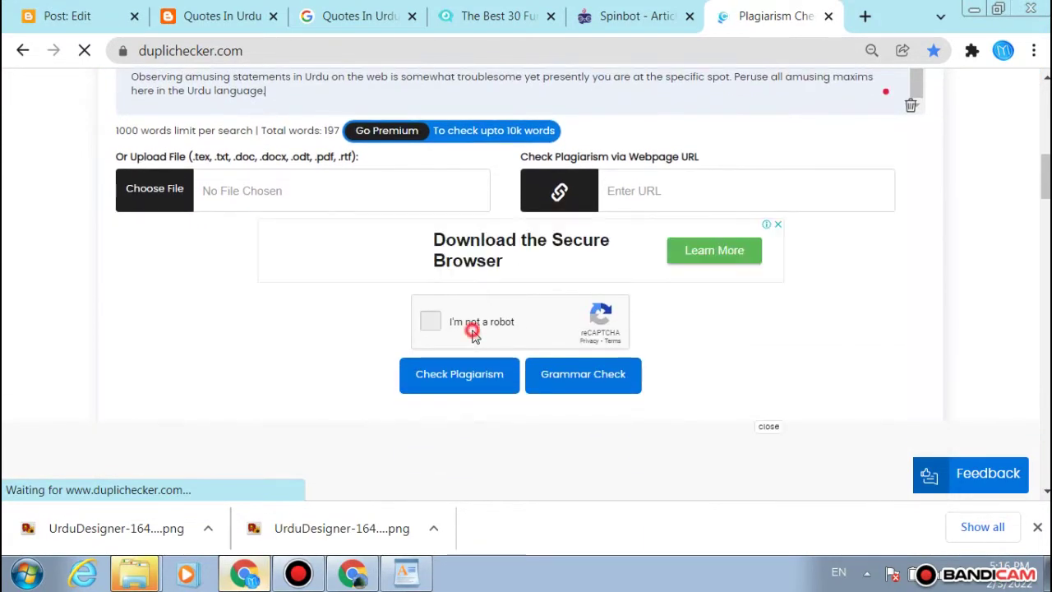
pyautogui.click(465, 375)
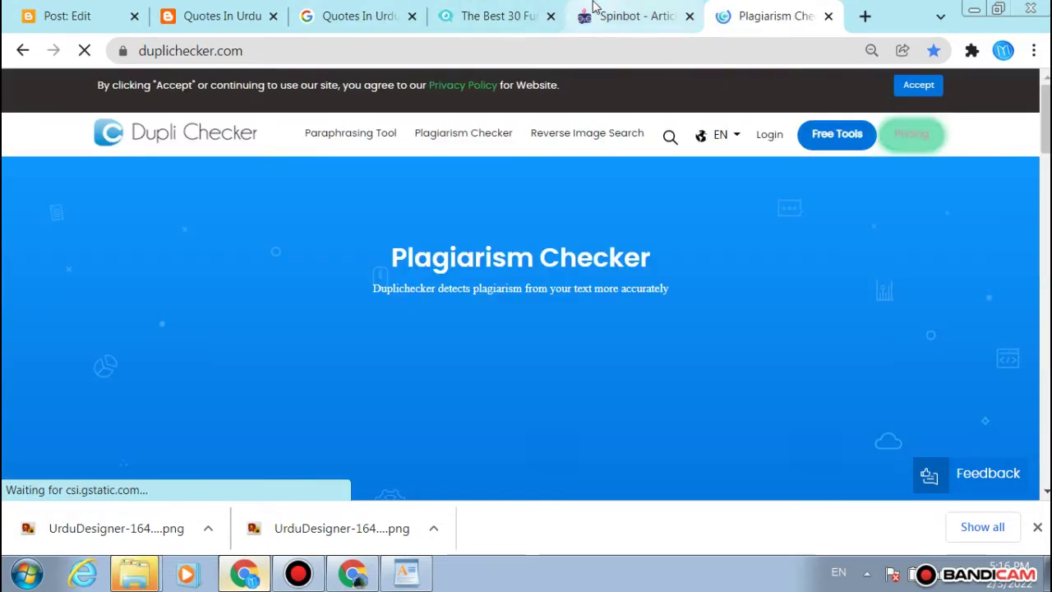
pyautogui.moveTo(475, 10)
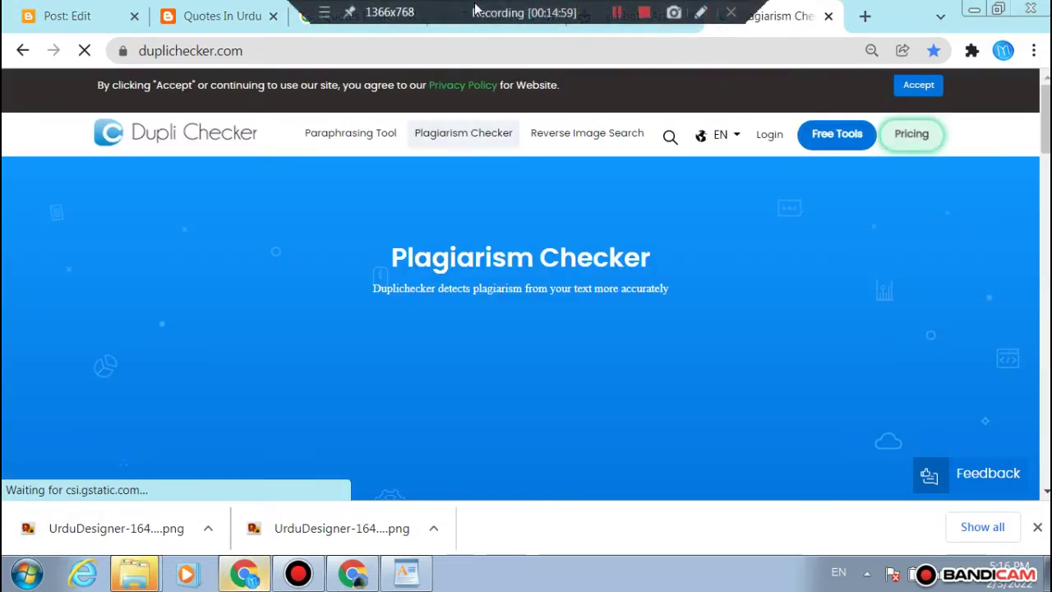
pyautogui.click(355, 569)
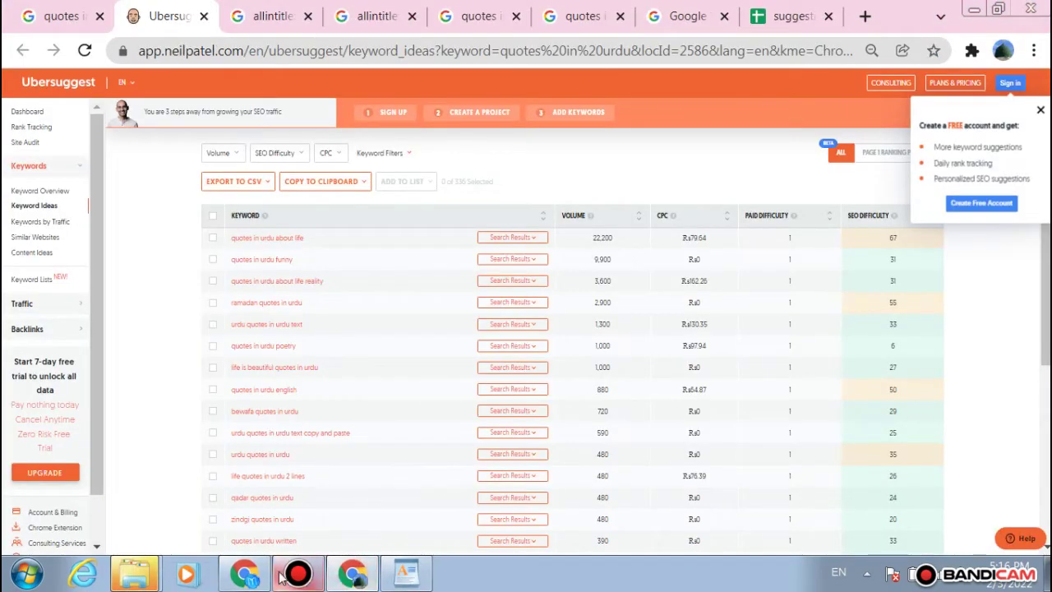
pyautogui.click(245, 573)
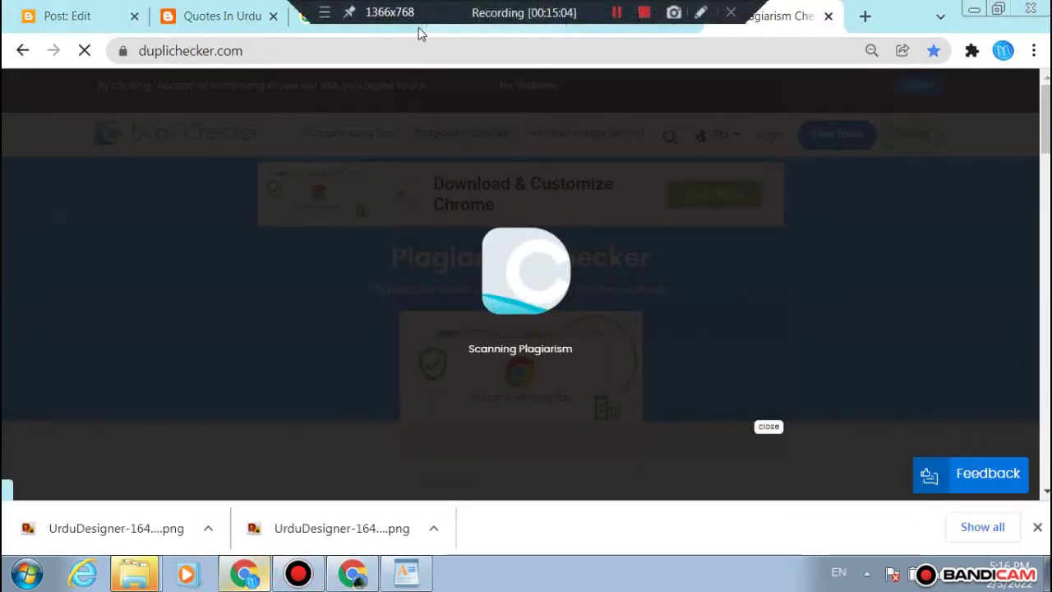
# Step: Examine the competing exlazy.com article's introduction, quotes and images down to its comment section
pyautogui.click(485, 14)
pyautogui.scroll(10, 434, 143)
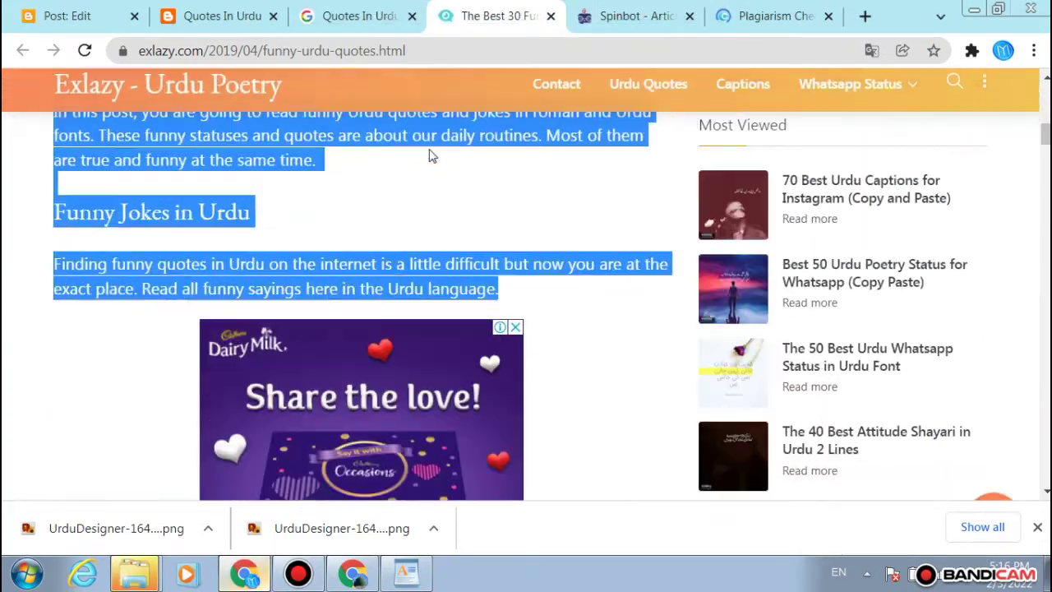
pyautogui.scroll(-5, 428, 155)
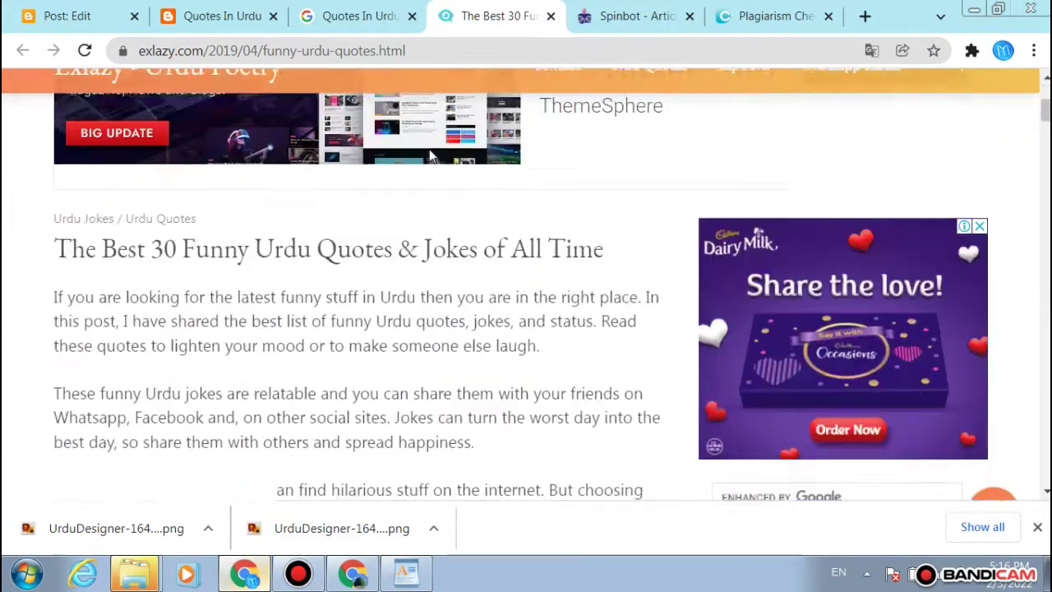
pyautogui.scroll(2, 212, 304)
pyautogui.scroll(-15, 212, 304)
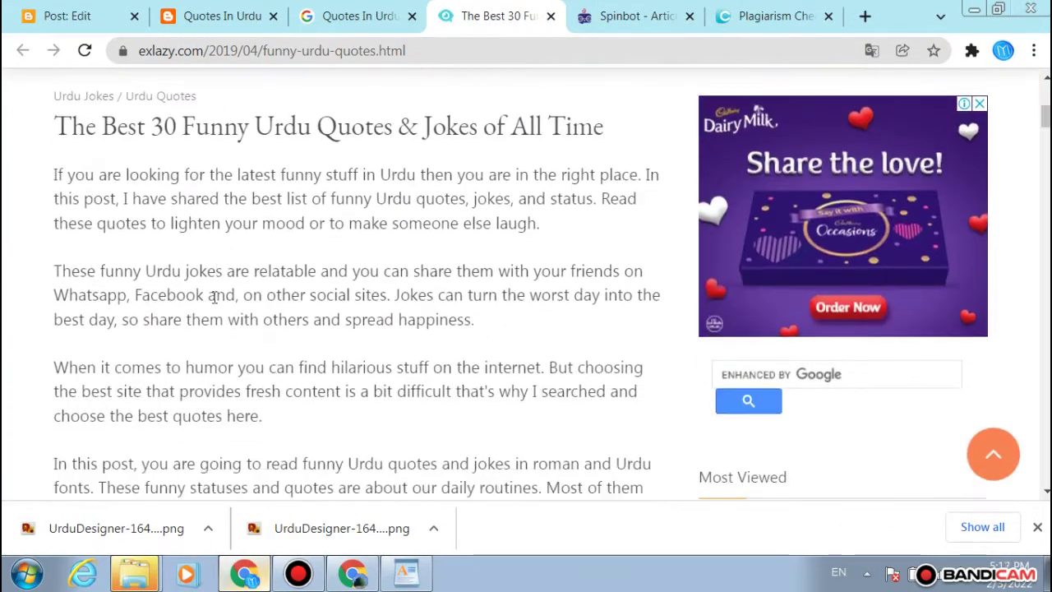
pyautogui.scroll(-20, 216, 304)
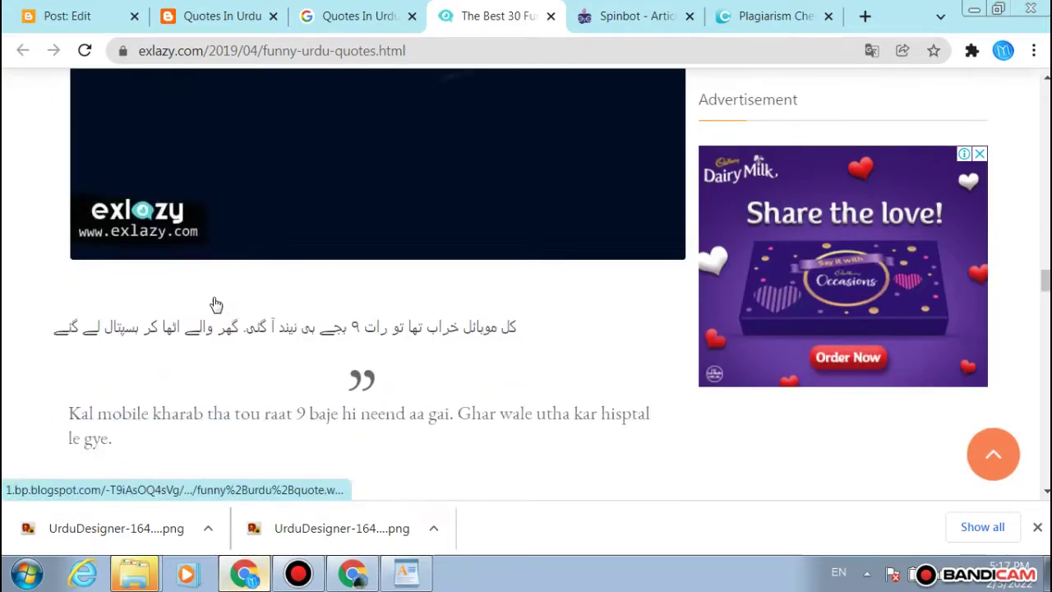
pyautogui.scroll(-5, 213, 304)
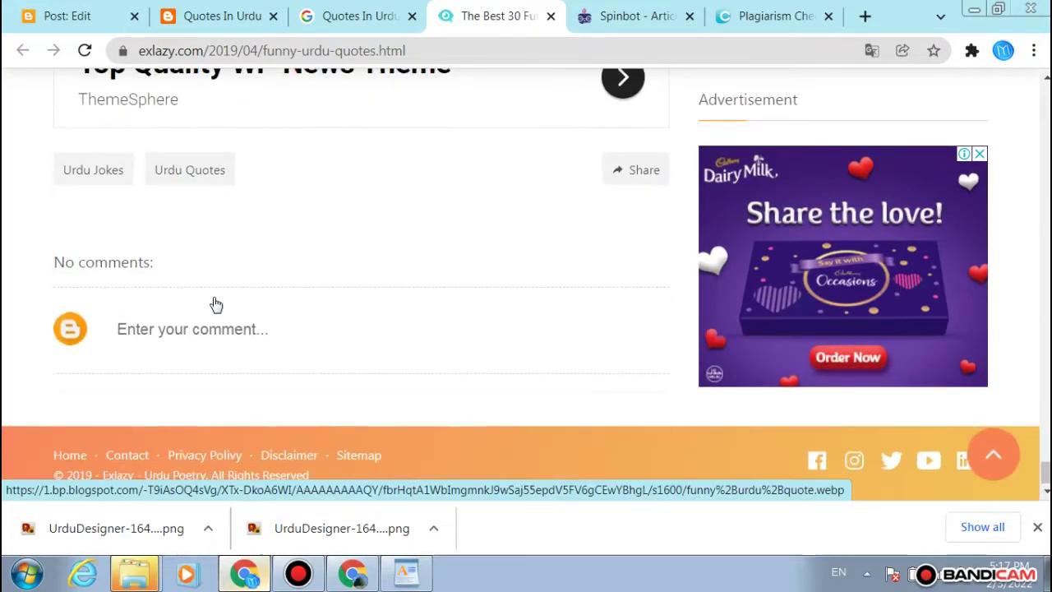
pyautogui.scroll(12, 214, 304)
pyautogui.scroll(15, 215, 305)
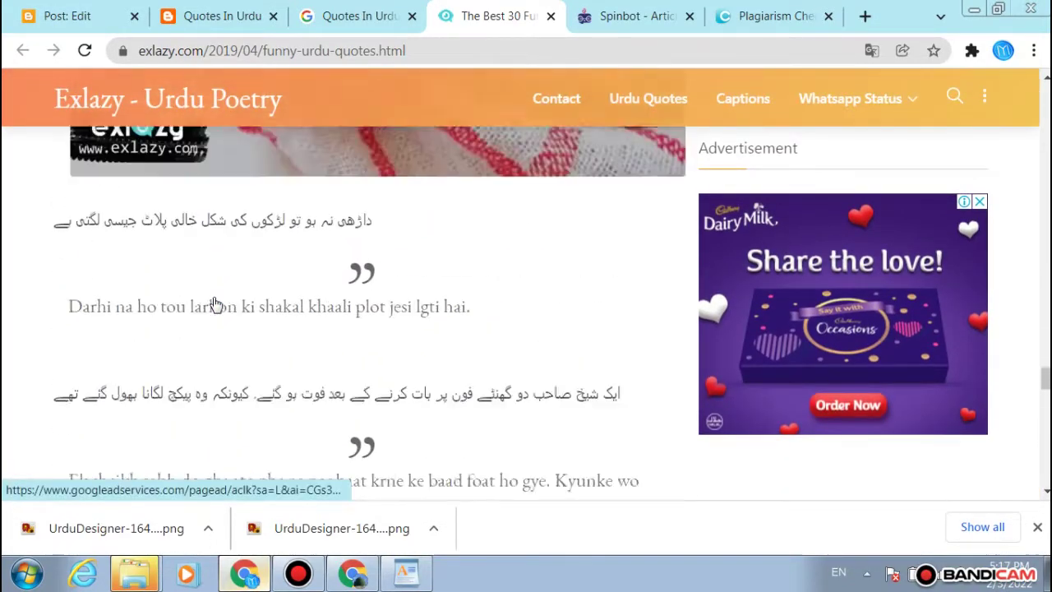
pyautogui.scroll(-5, 215, 305)
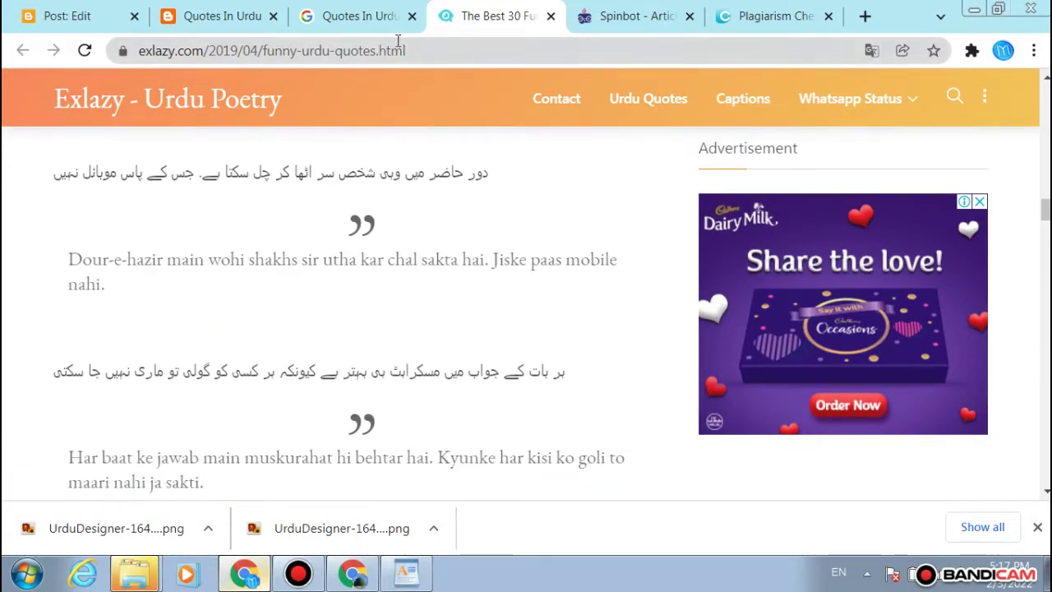
pyautogui.scroll(6, 327, 260)
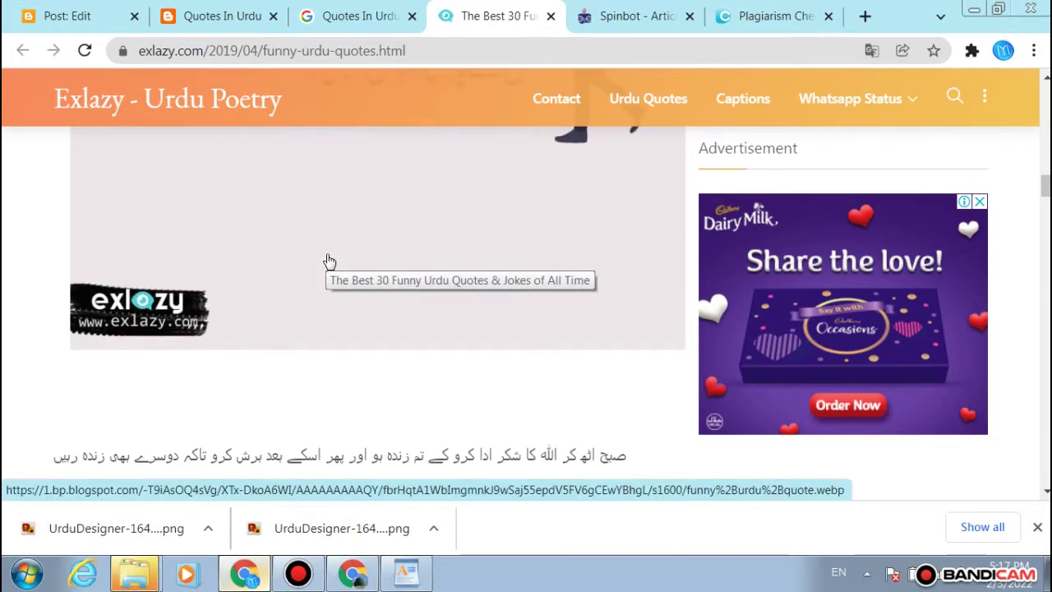
pyautogui.scroll(10, 327, 259)
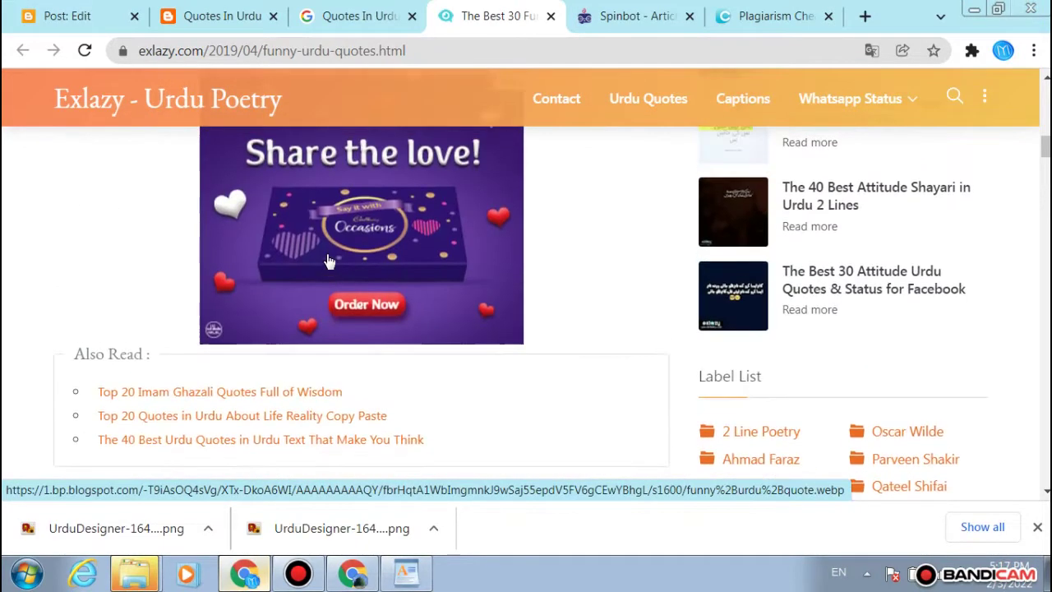
pyautogui.scroll(-1, 327, 260)
pyautogui.scroll(8, 327, 260)
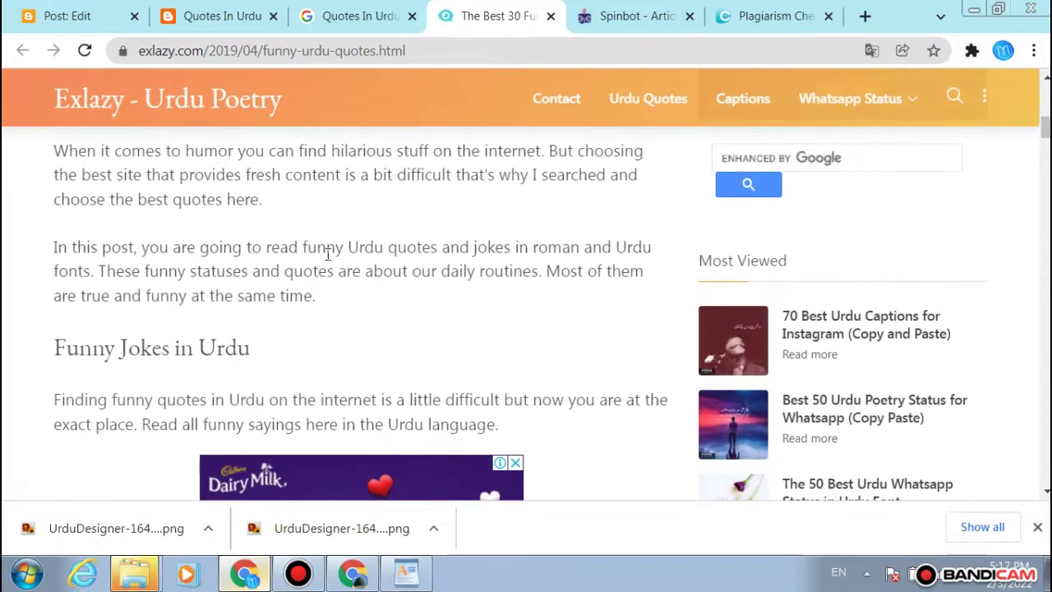
pyautogui.scroll(2, 328, 255)
# Step: Open anotepad.com in a new tab while checking the progress of the Duplichecker scan
pyautogui.click(802, 12)
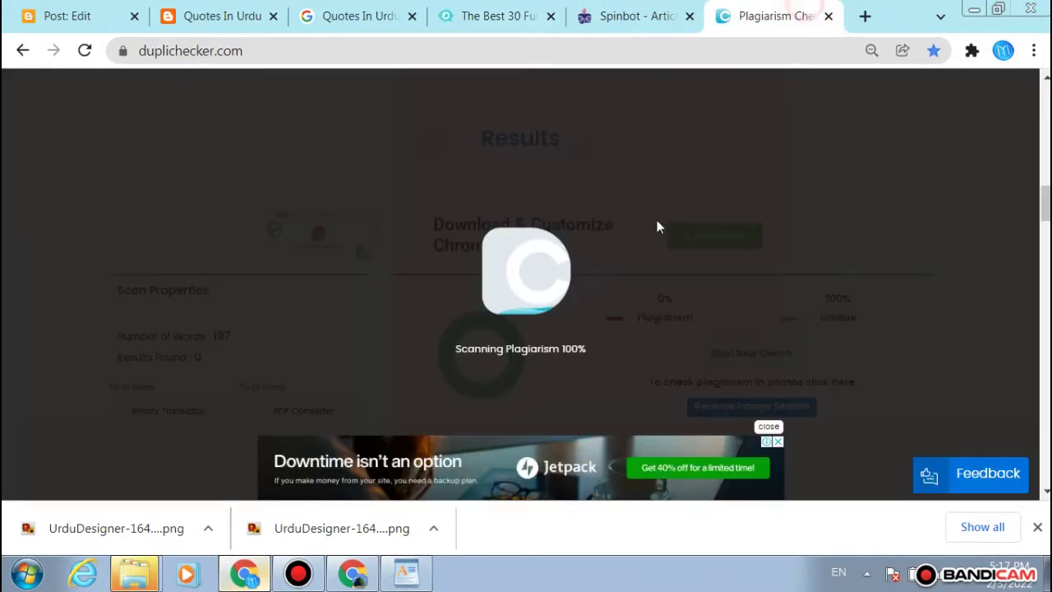
pyautogui.scroll(-2, 659, 223)
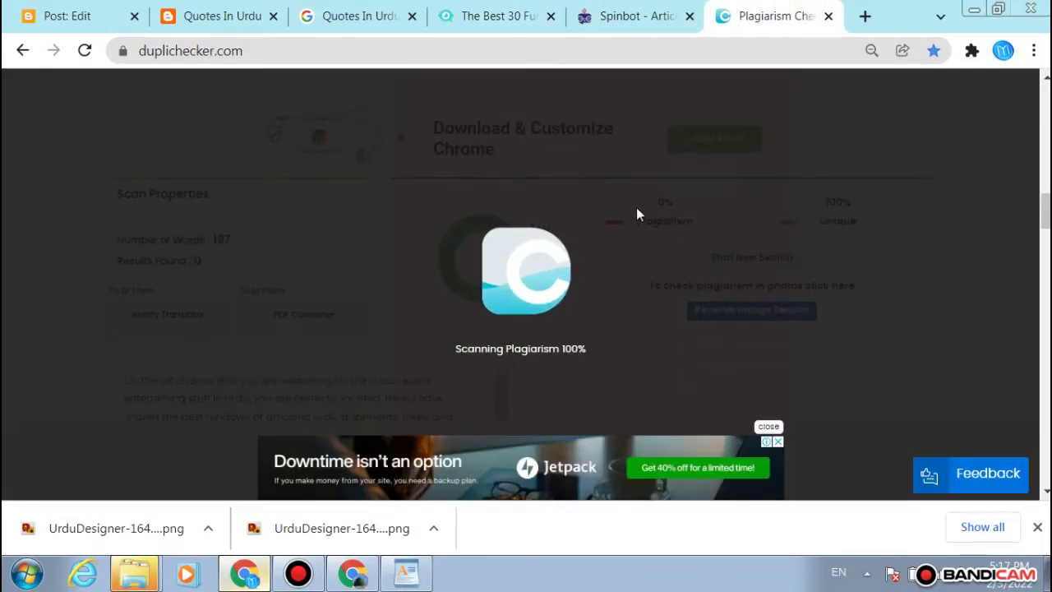
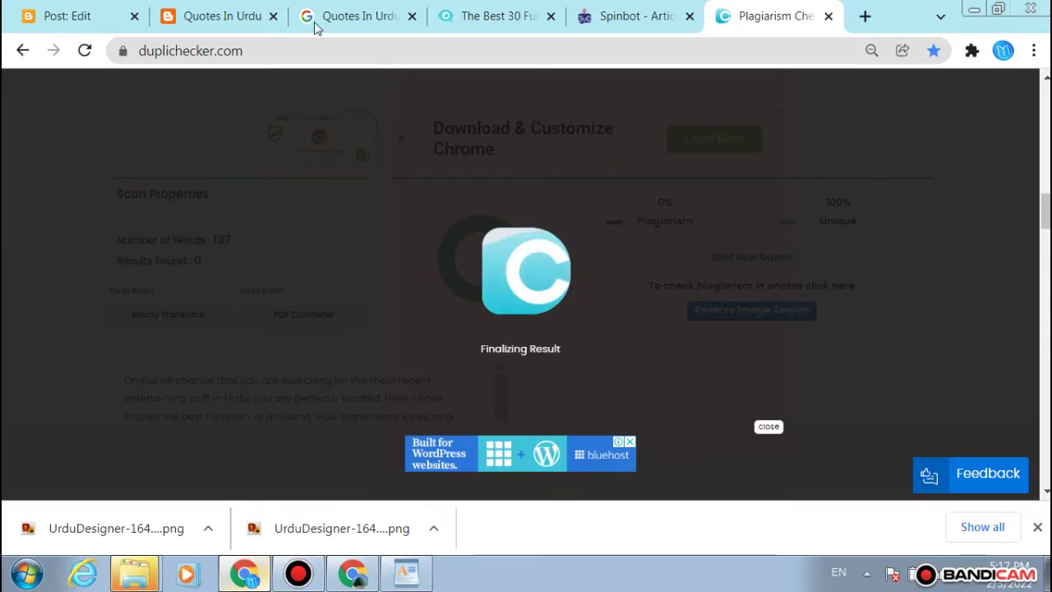
pyautogui.click(864, 16)
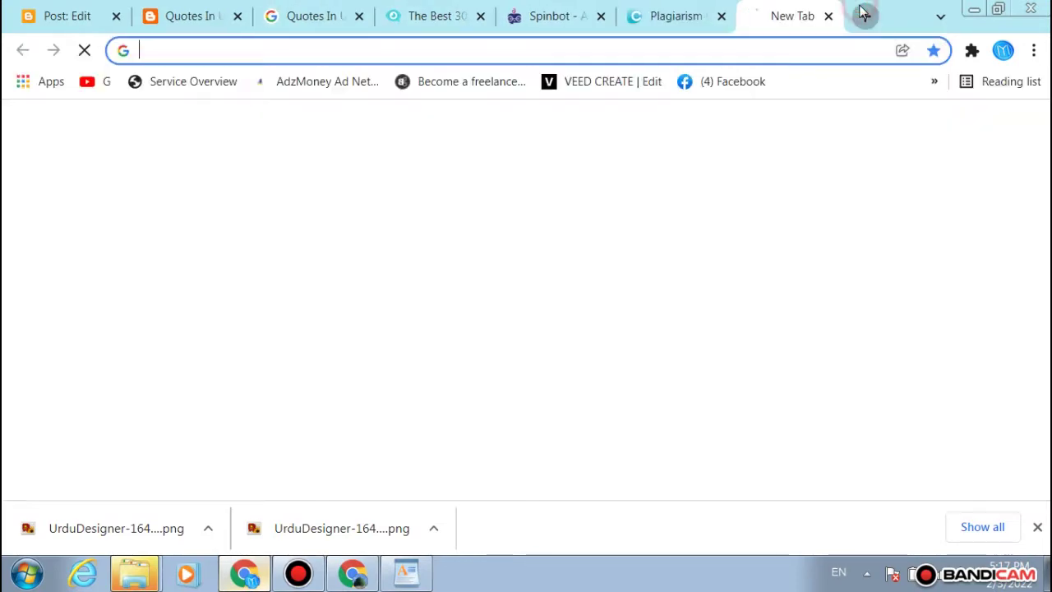
pyautogui.write('ano')
pyautogui.press('Return')
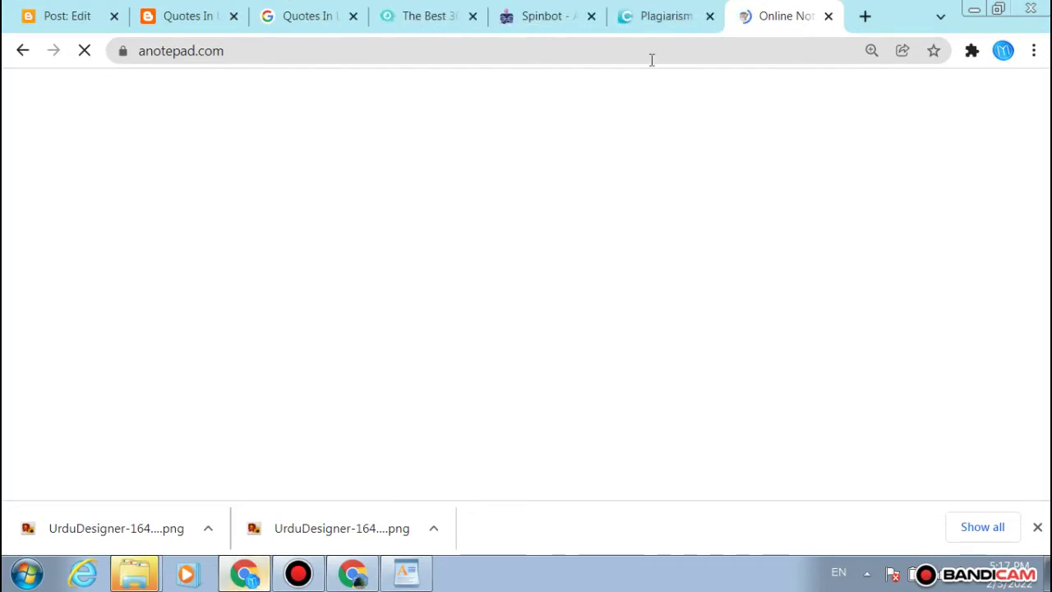
pyautogui.click(653, 12)
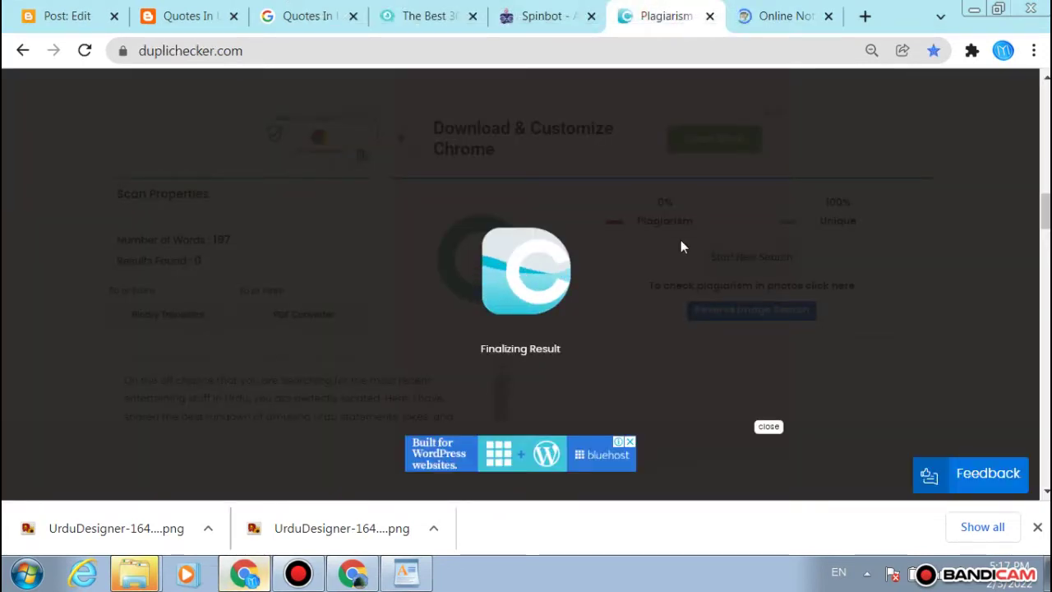
# Step: Paste the rewritten text into the aNotepad note content and copy all of it from there
pyautogui.click(771, 15)
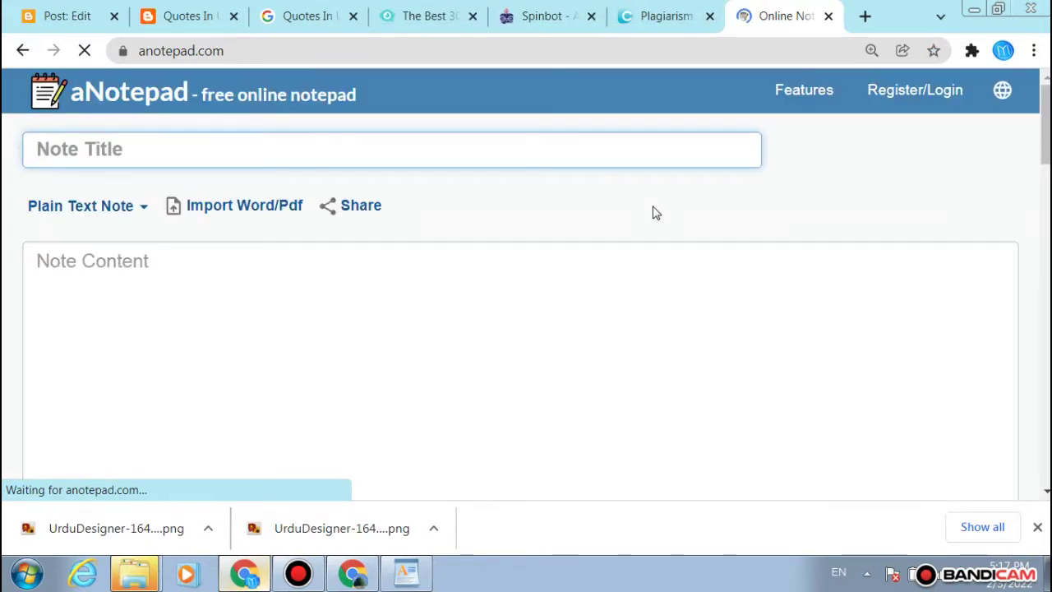
pyautogui.click(592, 289)
pyautogui.hotkey('ctrl', 'v')
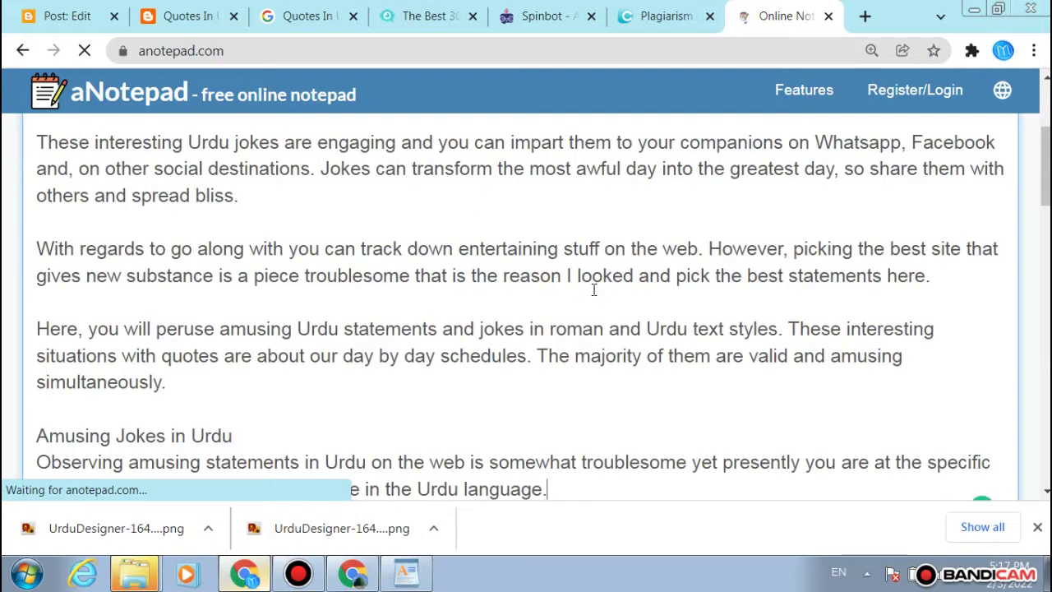
pyautogui.hotkey('ctrl', 'a')
pyautogui.hotkey('ctrl', 'c')
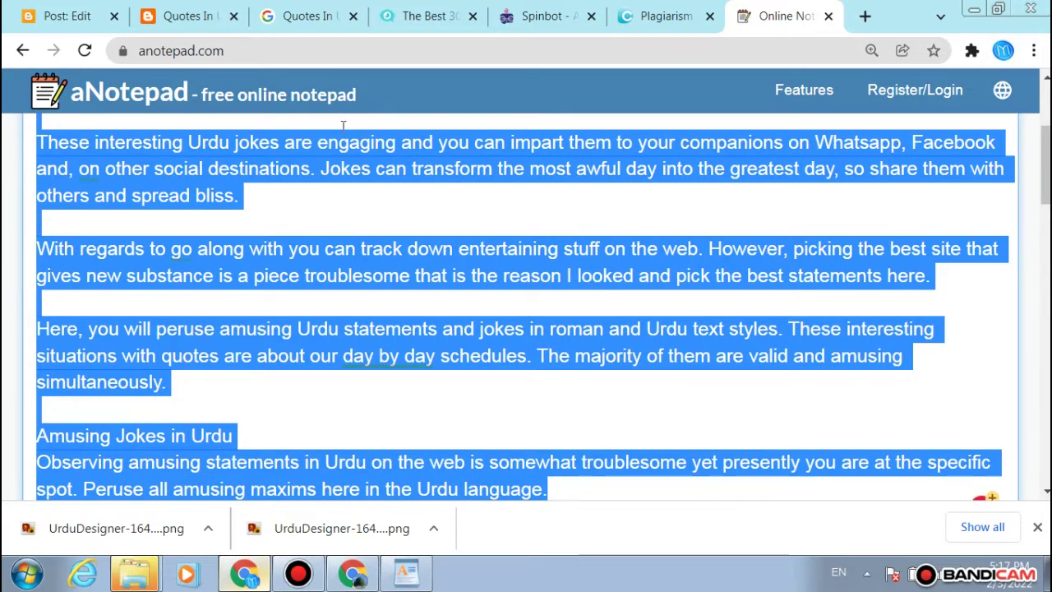
# Step: Paste the copied text into the body of the Blogger post "Quotes In Urdu Funny || Best 30 Funny Quotes In Urdu 2022 With Images"
pyautogui.click(122, 7)
pyautogui.click(206, 346)
pyautogui.hotkey('ctrl', 'v')
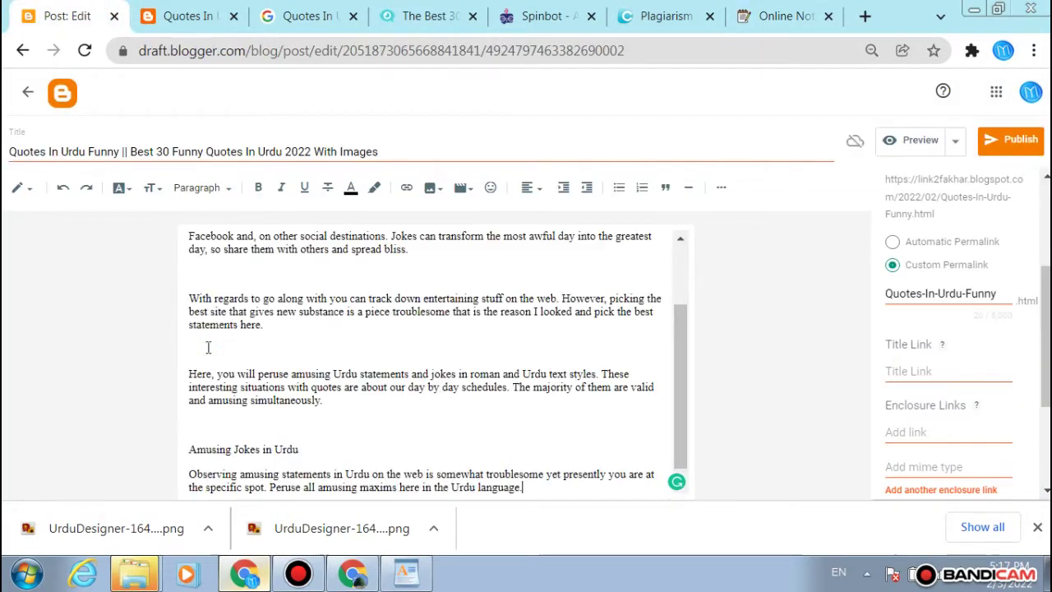
# Step: Clear the formatting of all the text in the post body
pyautogui.hotkey('ctrl', 'a')
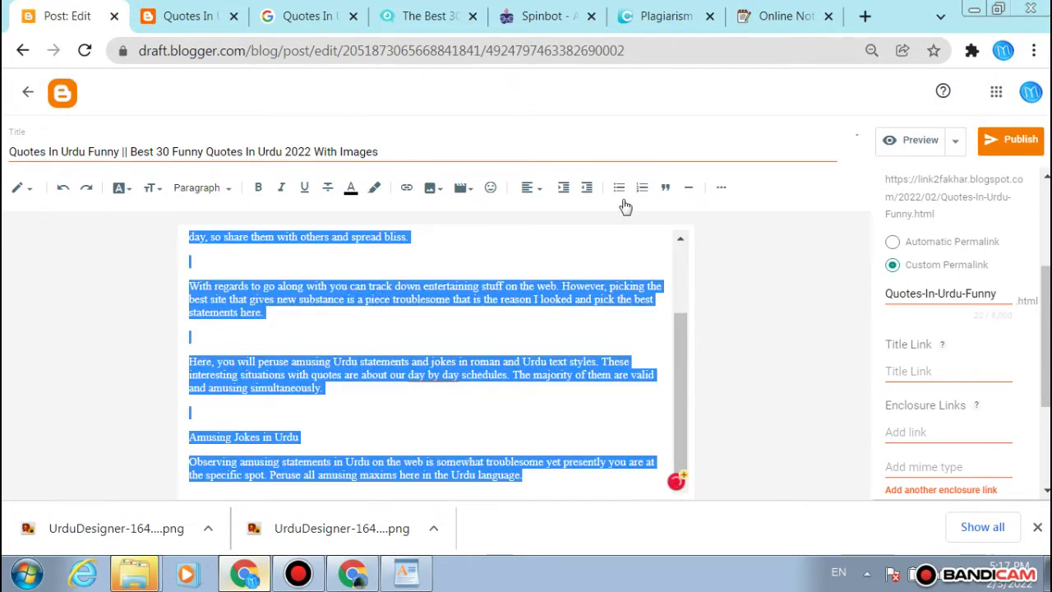
pyautogui.click(721, 188)
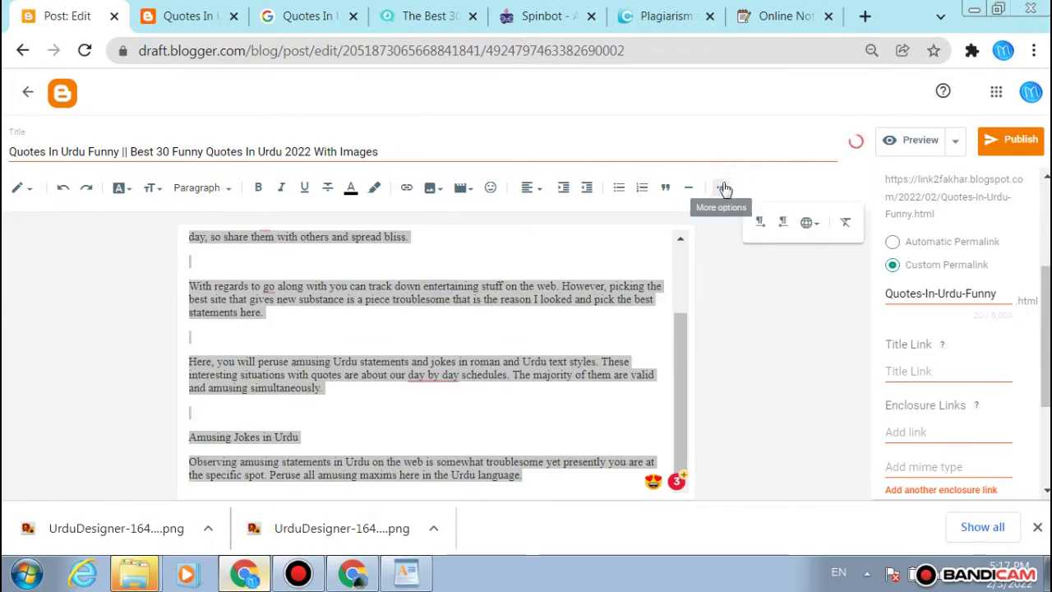
pyautogui.click(849, 223)
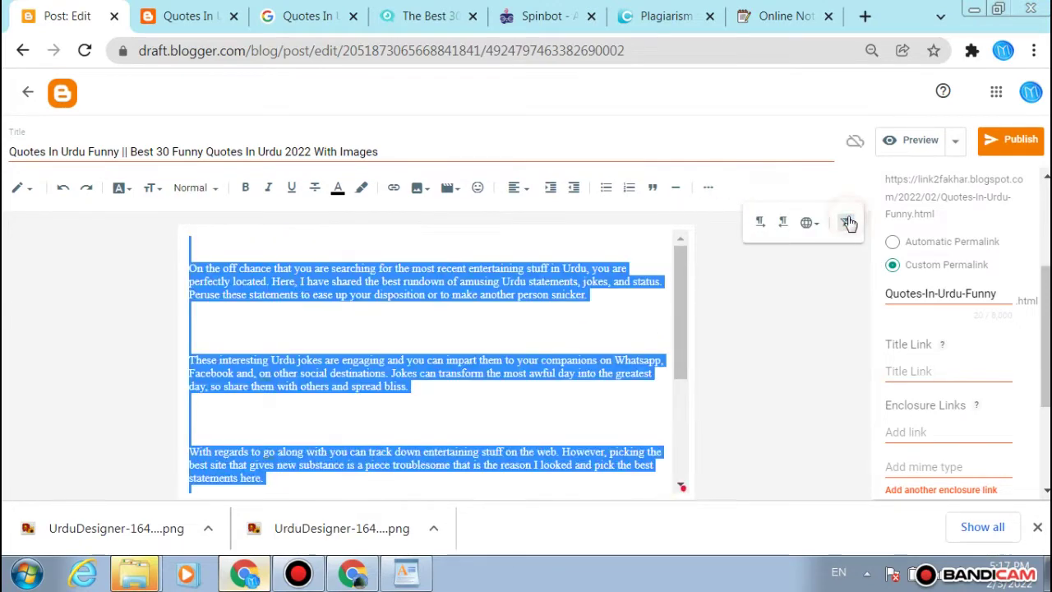
pyautogui.click(540, 266)
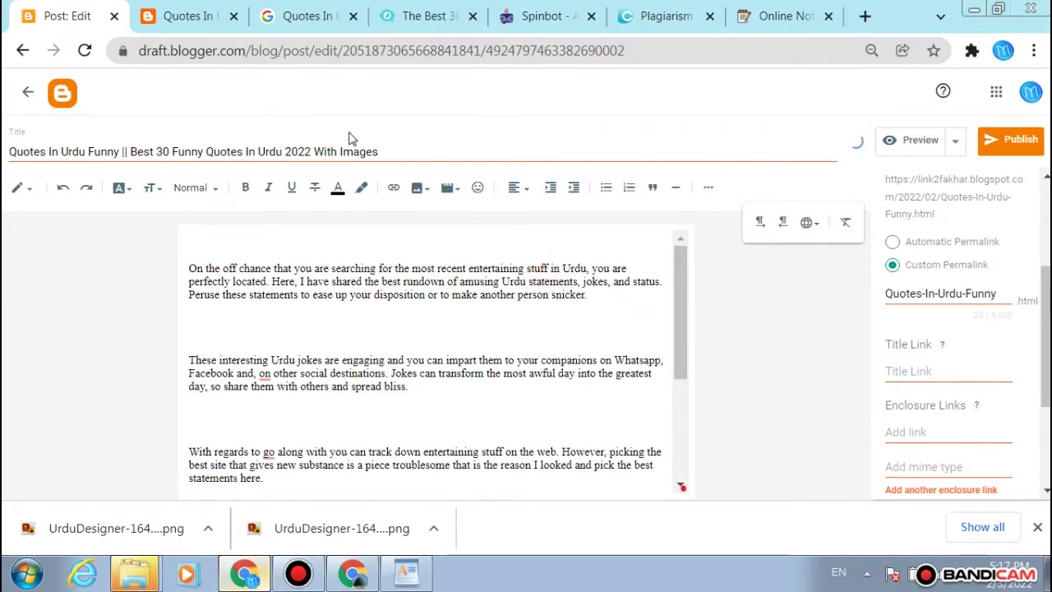
pyautogui.scroll(-3, 340, 291)
pyautogui.hotkey('ctrl', 'a')
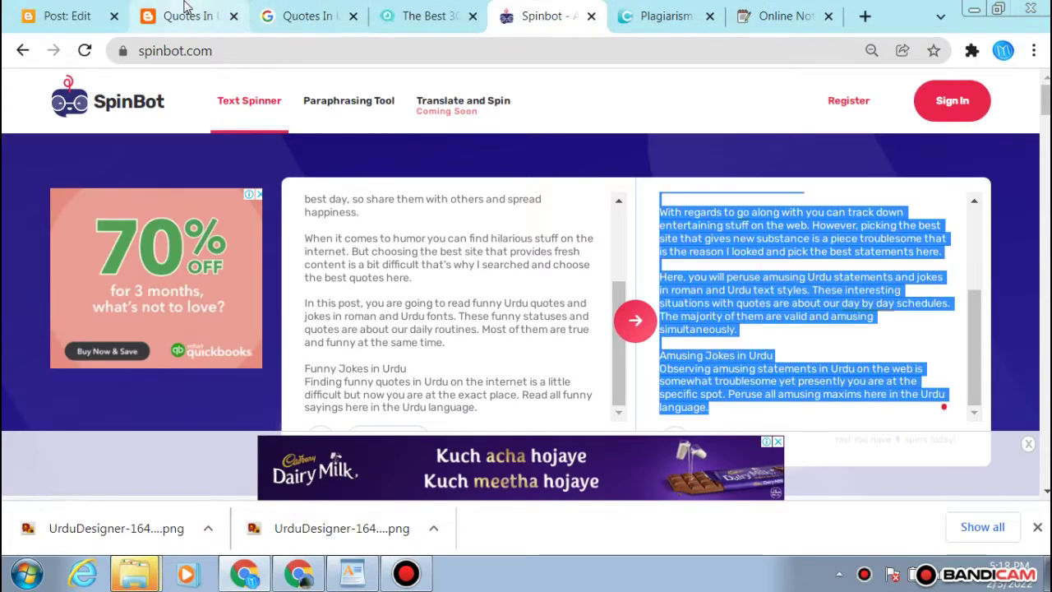
# Step: Set the font of all the text in the Blogger post body to Arial
pyautogui.click(90, 7)
pyautogui.click(322, 247)
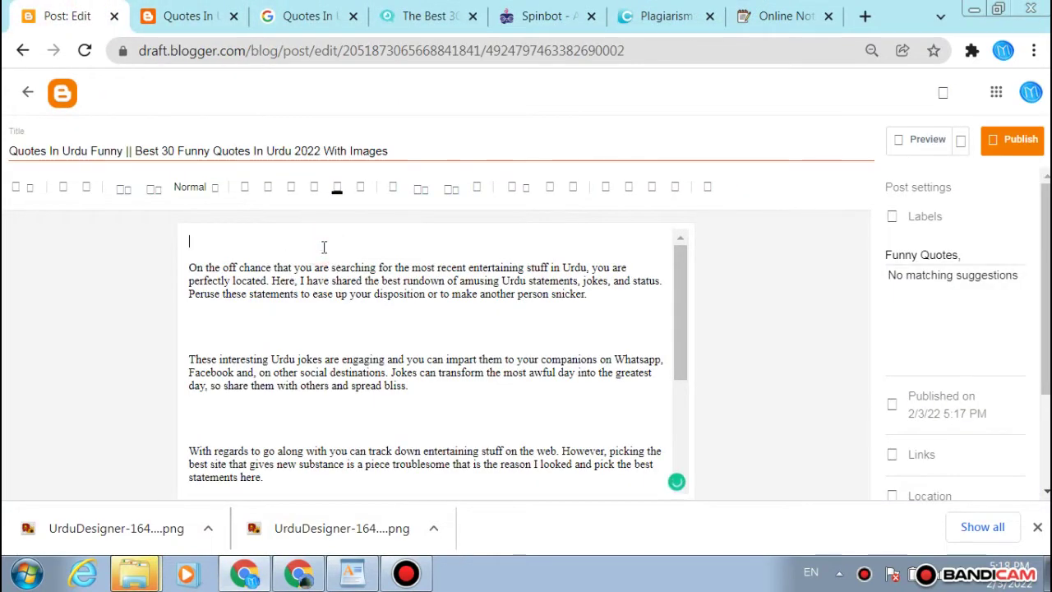
pyautogui.hotkey('ctrl', 'a')
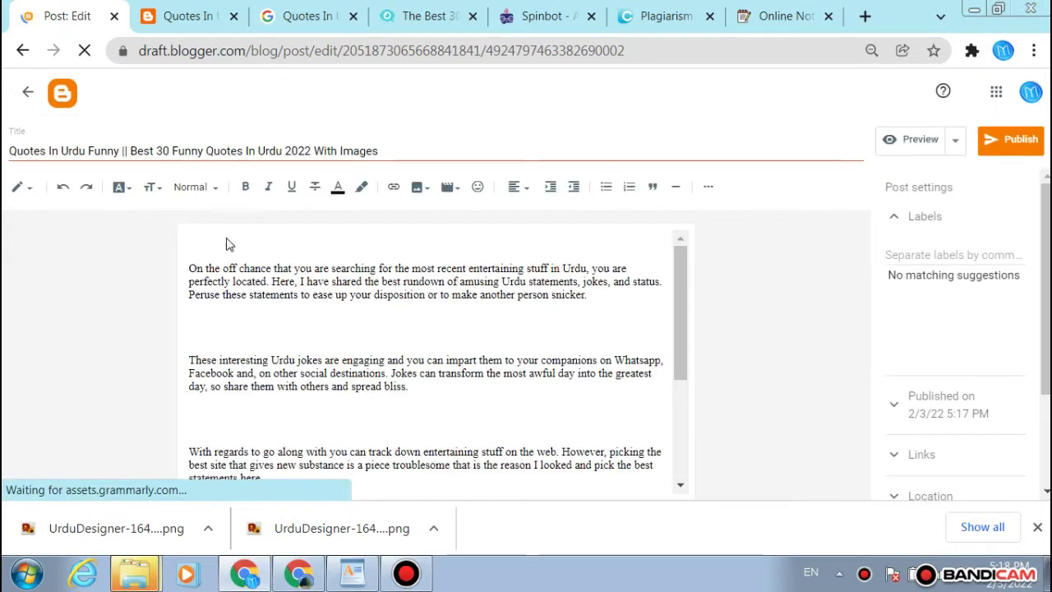
pyautogui.click(294, 306)
pyautogui.hotkey('ctrl', 'a')
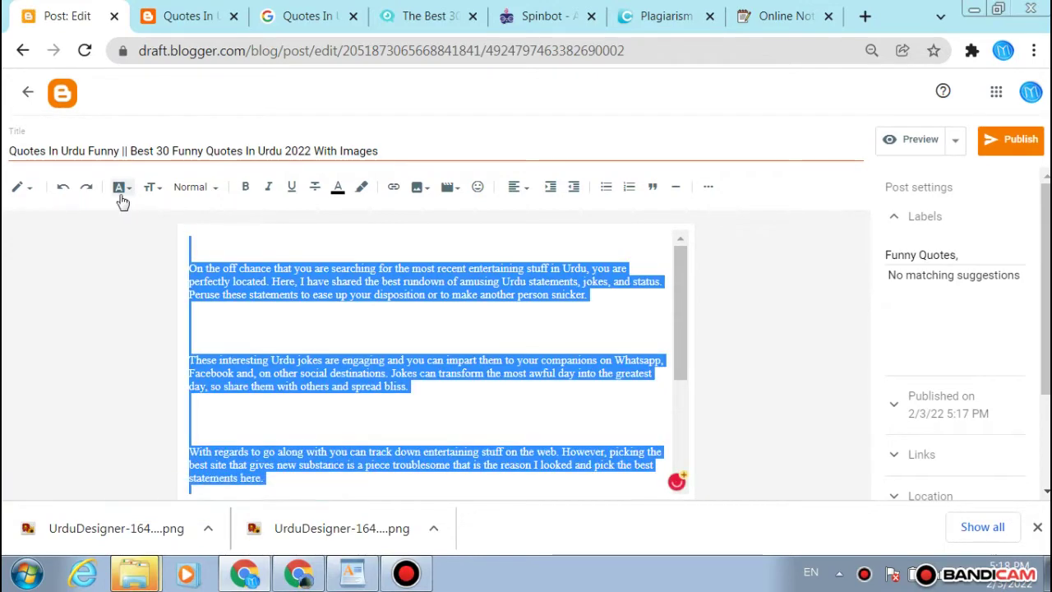
pyautogui.click(120, 187)
pyautogui.click(185, 290)
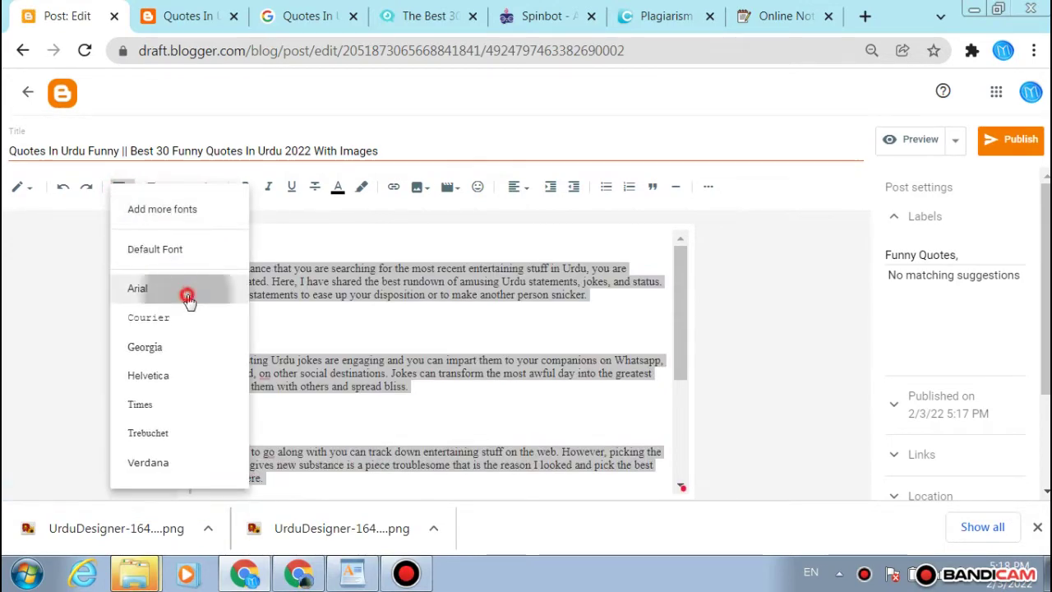
pyautogui.click(322, 317)
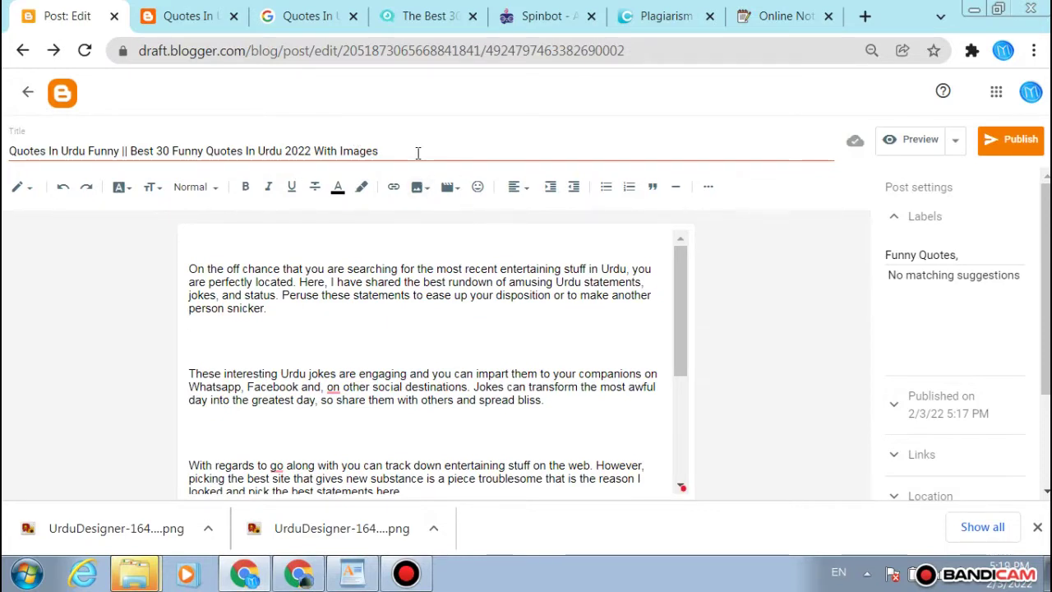
# Step: Copy the keyword "quotes in urdu about life" from the suggestions_ubersuggest_quotes_in_urdu spreadsheet into the empty first line of the Blogger post body
pyautogui.click(357, 237)
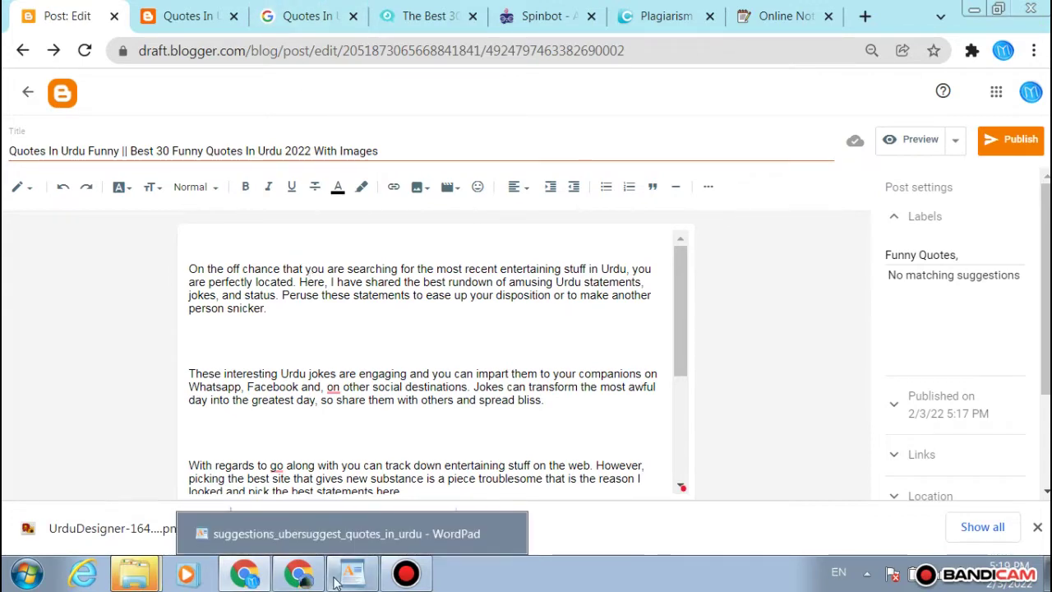
pyautogui.click(283, 578)
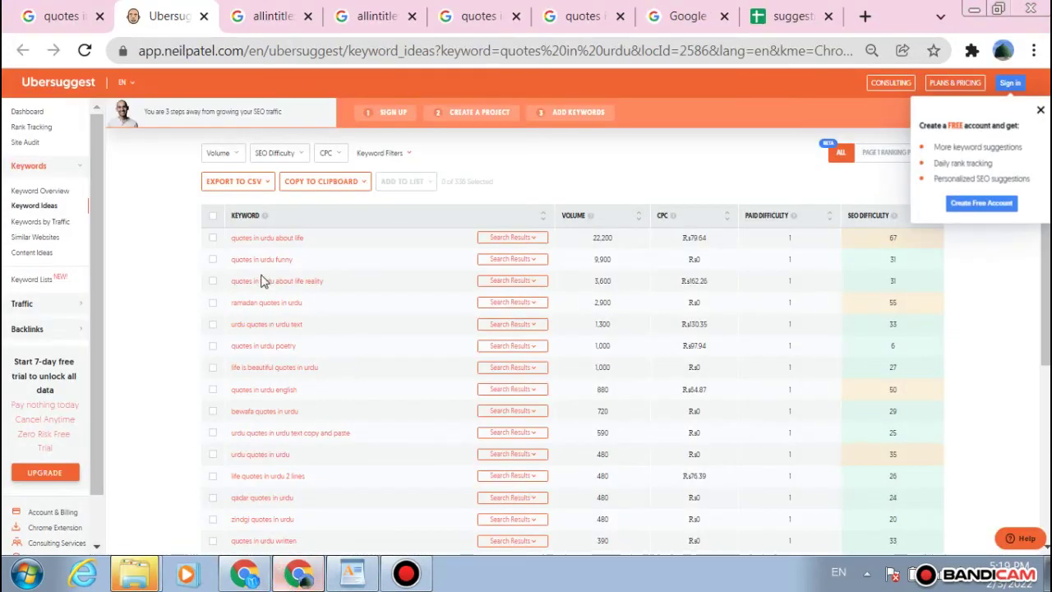
pyautogui.click(781, 15)
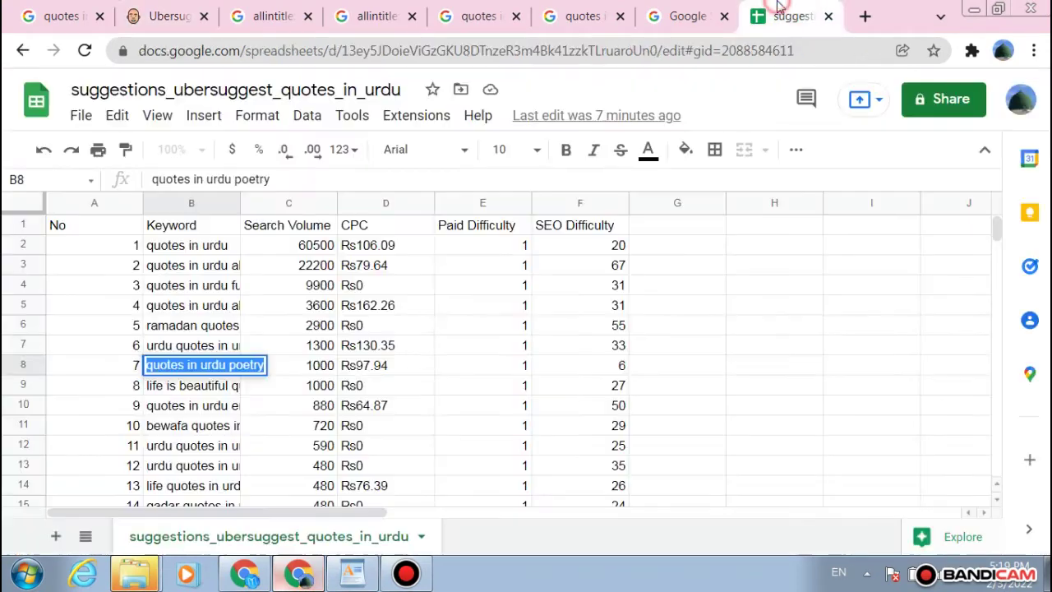
pyautogui.tripleClick(215, 271)
pyautogui.hotkey('ctrl', 'c')
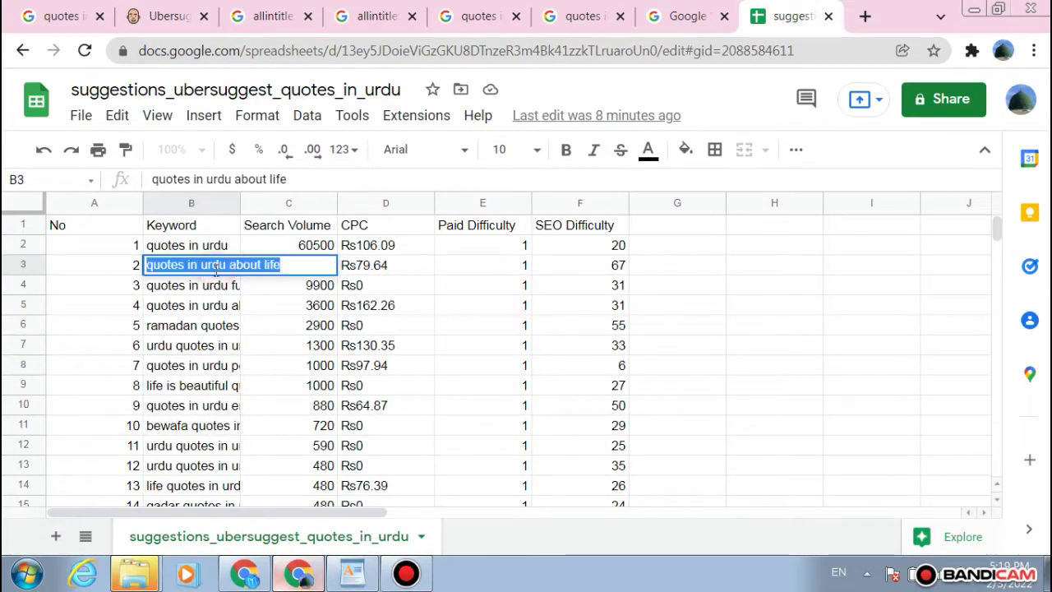
pyautogui.click(251, 573)
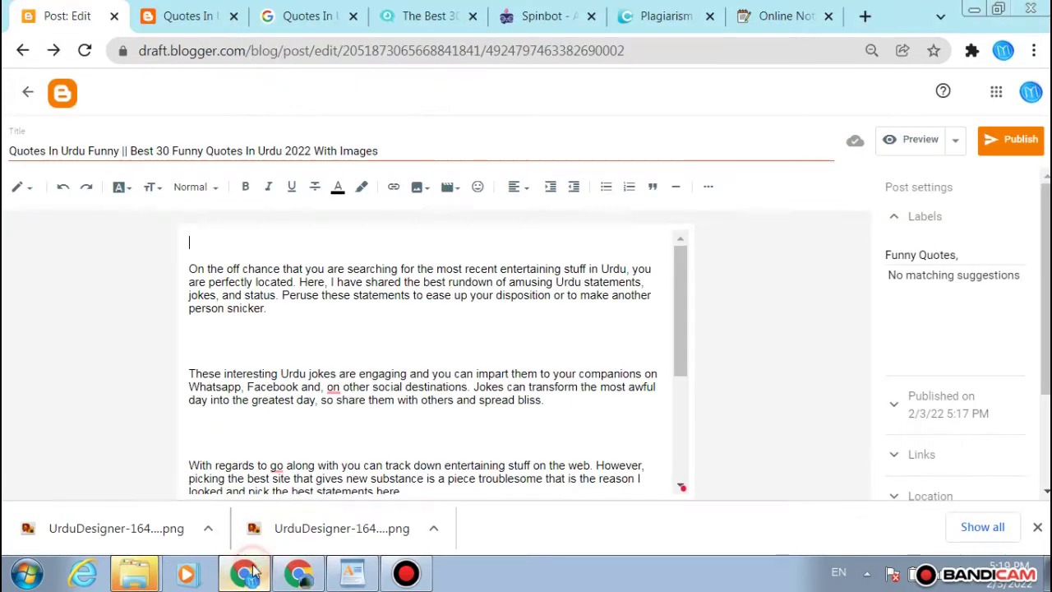
pyautogui.hotkey('ctrl', 'v')
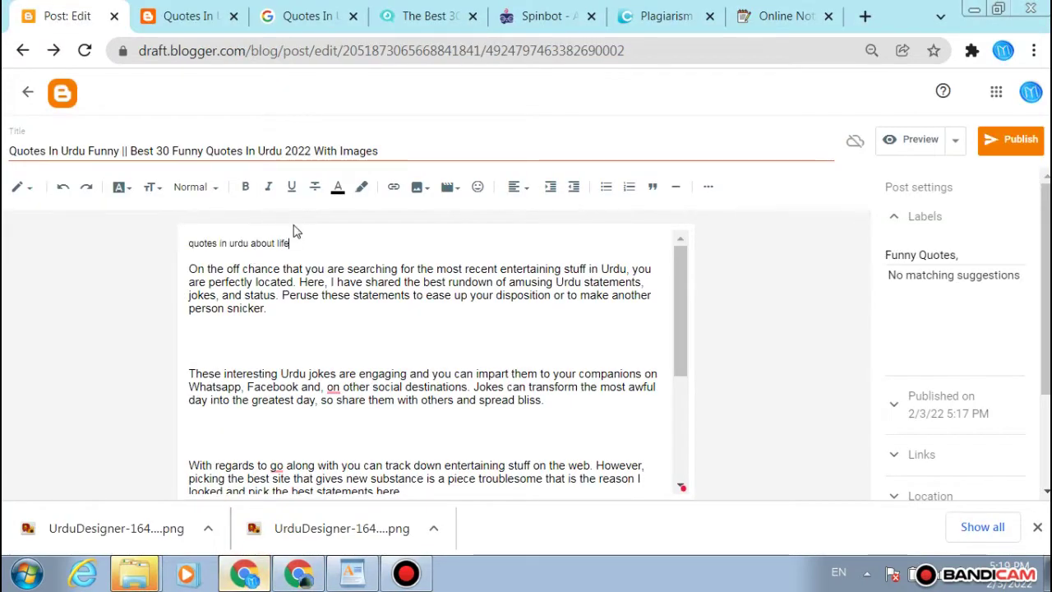
# Step: Insert "Funn" in front of the keyword "quotes in urdu about life" on the first line of the post body
pyautogui.click(188, 245)
pyautogui.write('1')
pyautogui.write('unn')
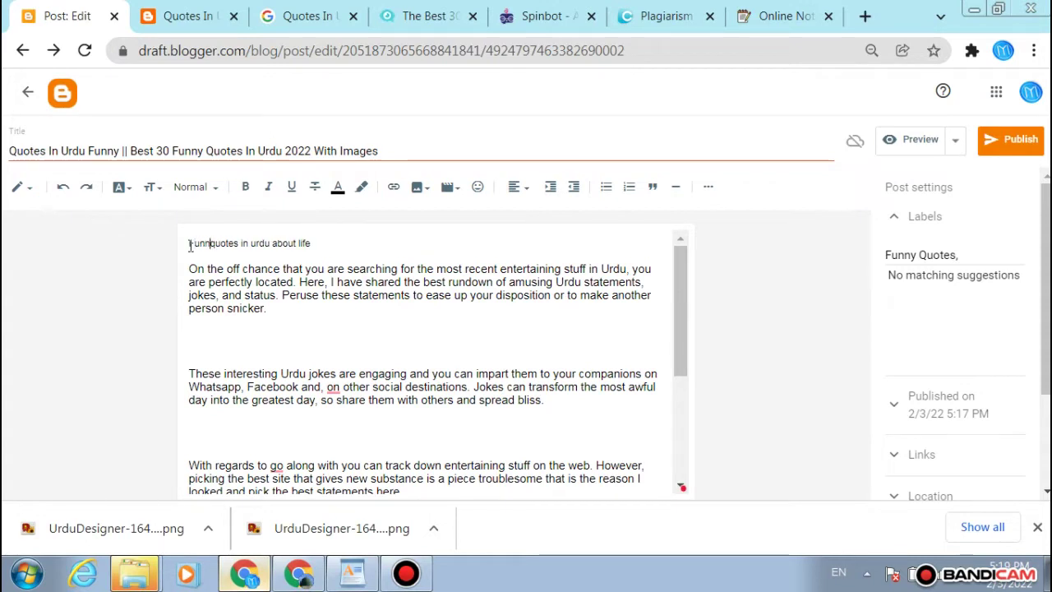
# Step: Complete the opening line's first word as "Funny" and append "Read Now And" after "about life"
pyautogui.write('y')
pyautogui.click(356, 254)
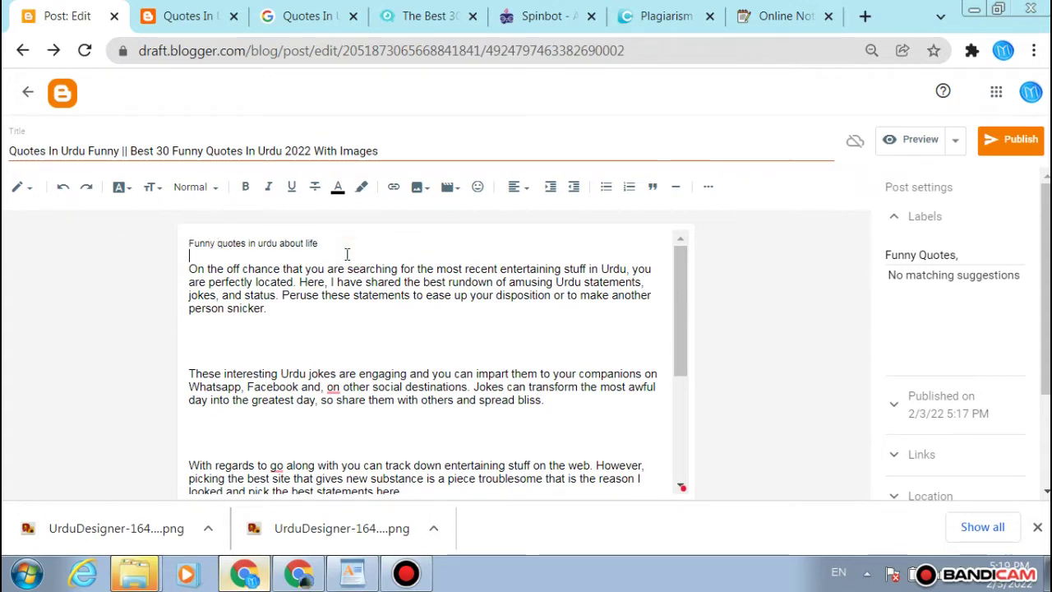
pyautogui.moveTo(278, 244); pyautogui.dragTo(129, 251)
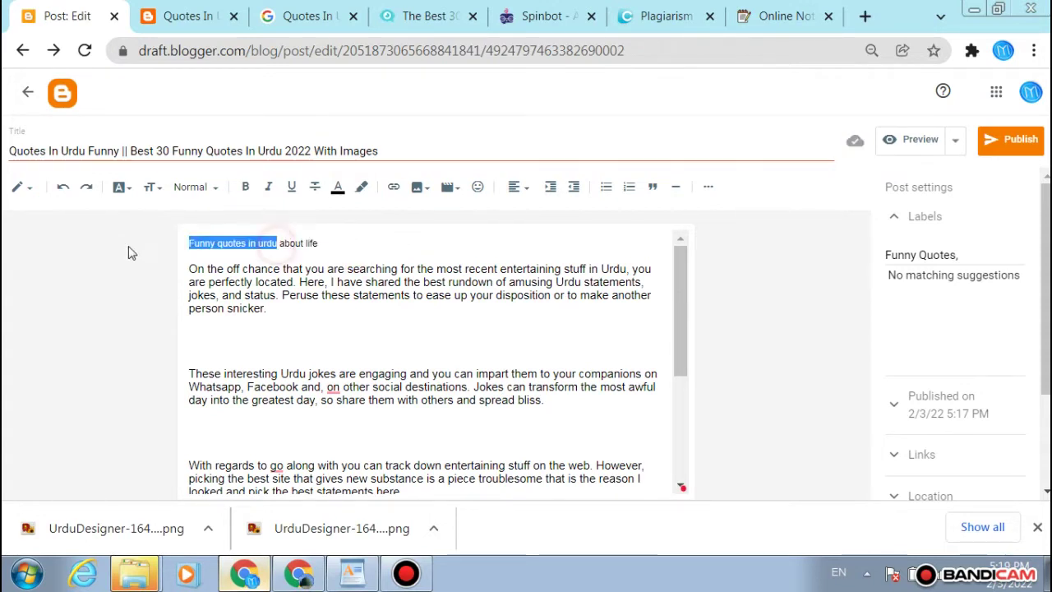
pyautogui.click(335, 259)
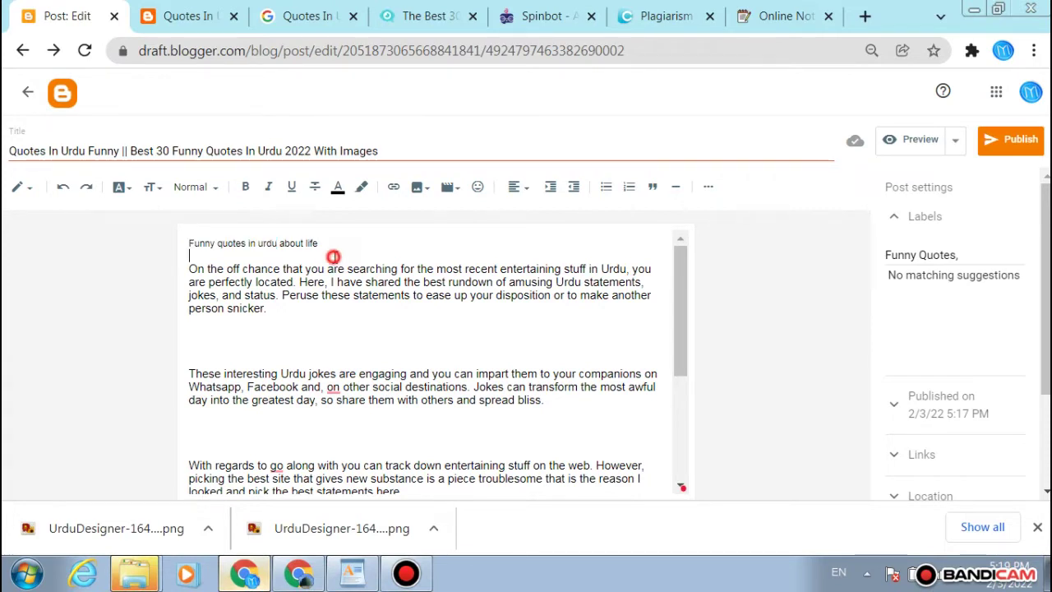
pyautogui.moveTo(329, 238); pyautogui.dragTo(168, 246)
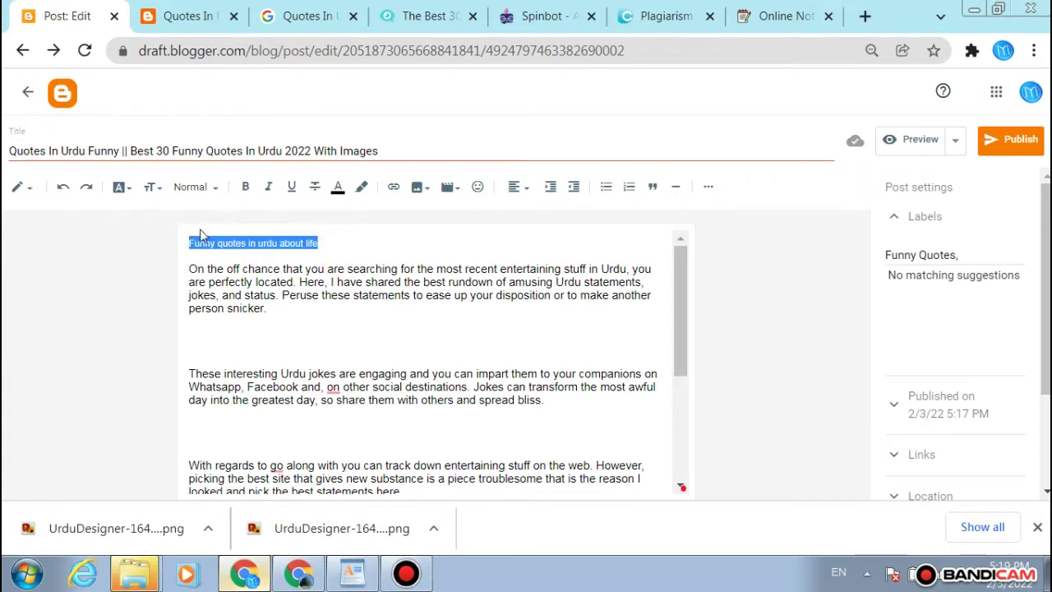
pyautogui.click(356, 230)
pyautogui.doubleClick(357, 235)
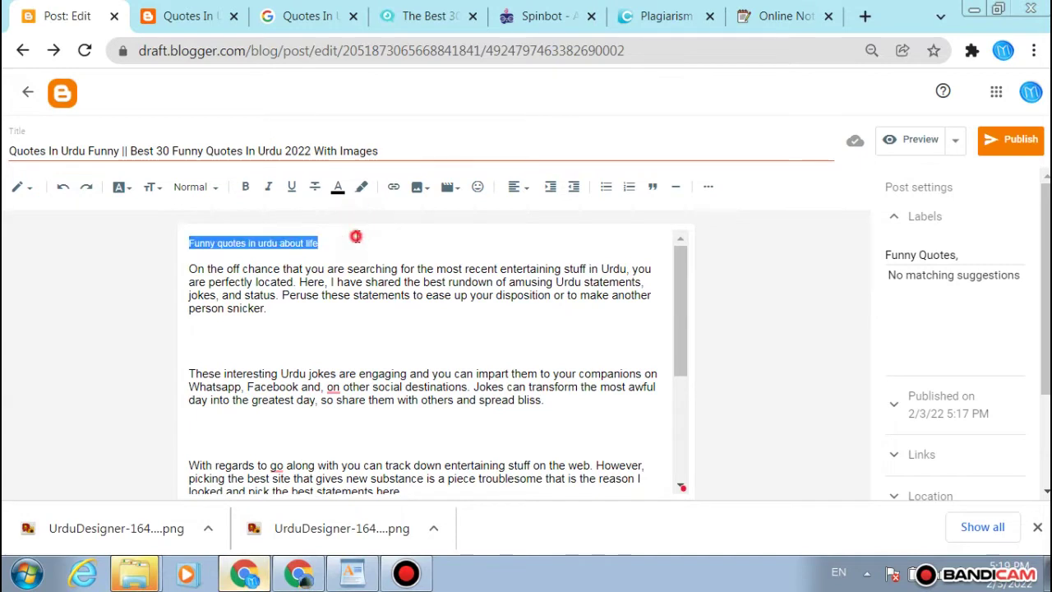
pyautogui.click(357, 237)
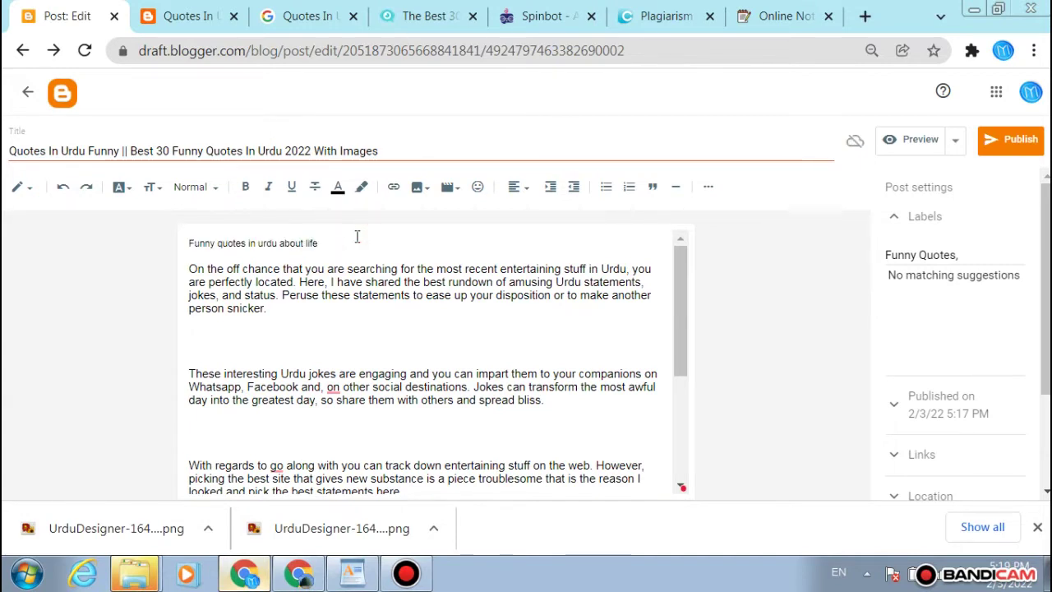
pyautogui.write('Read Now And')
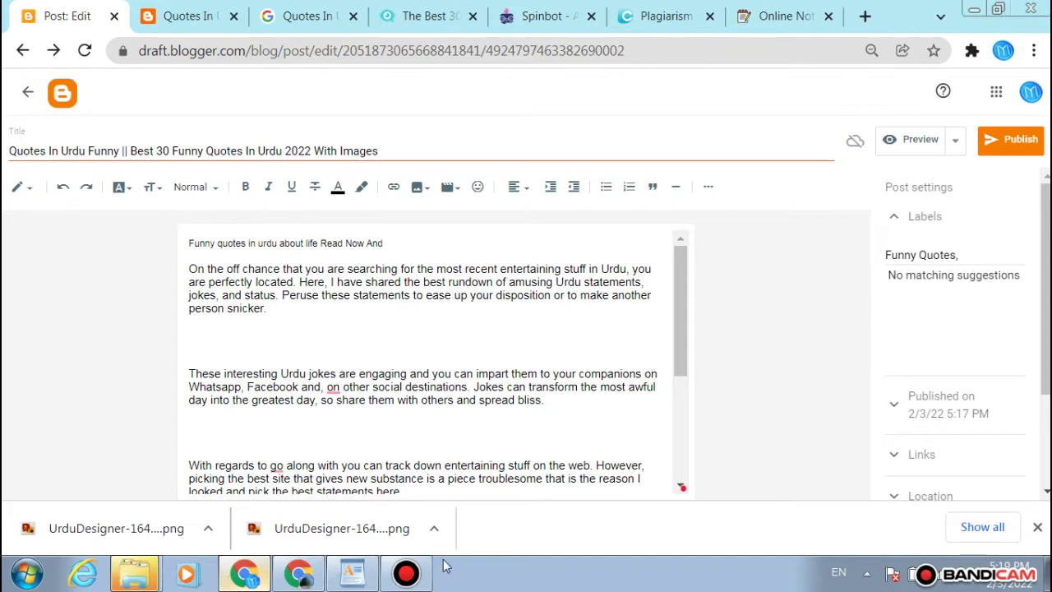
# Step: Copy the keyword "ramadan quotes in urdu" from the Google Sheets keyword list to the end of the Blogger post's opening line
pyautogui.click(297, 573)
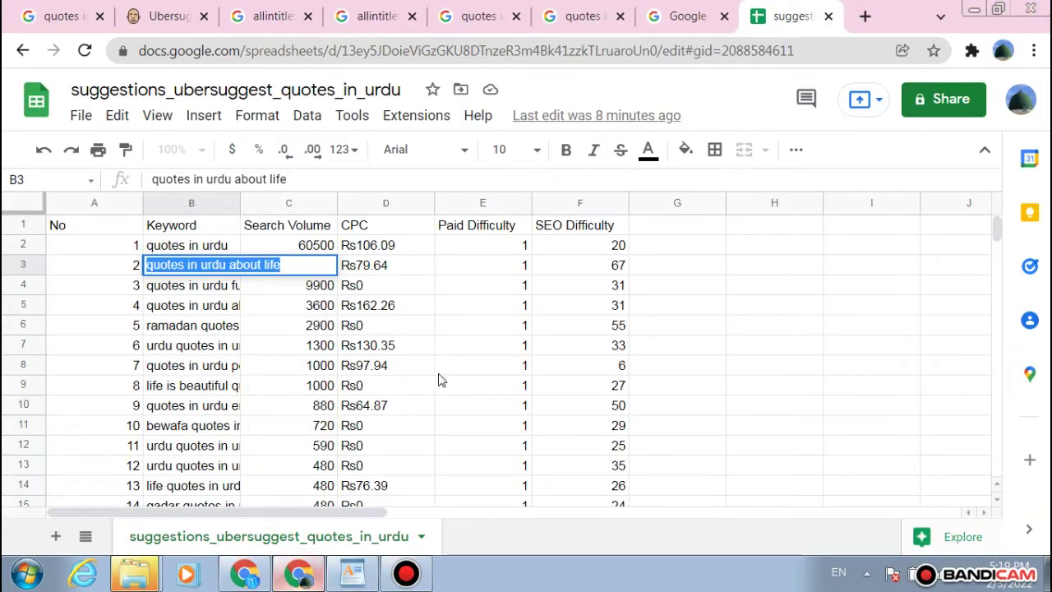
pyautogui.tripleClick(233, 285)
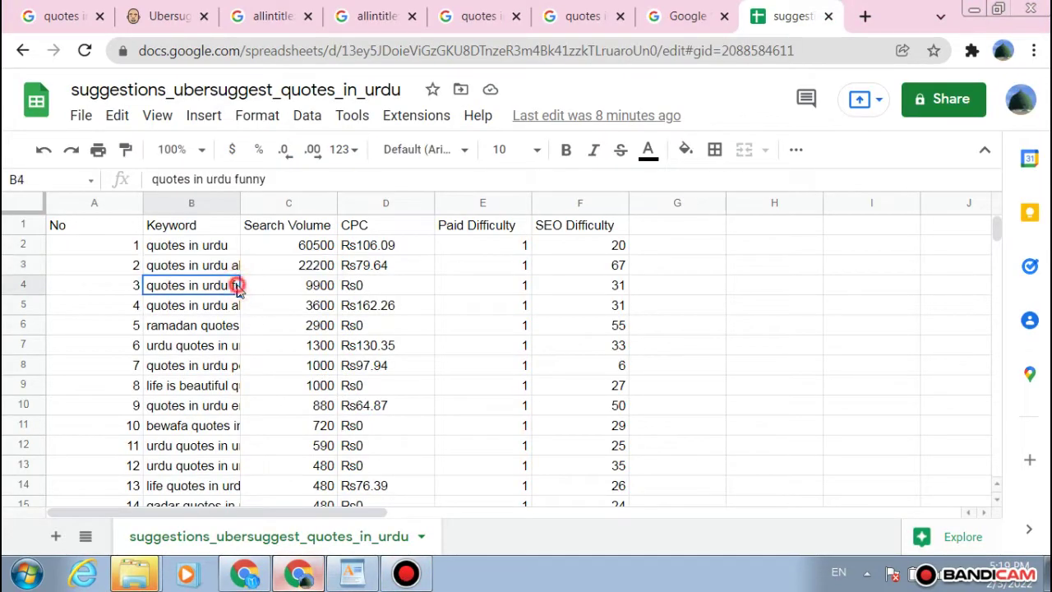
pyautogui.tripleClick(222, 306)
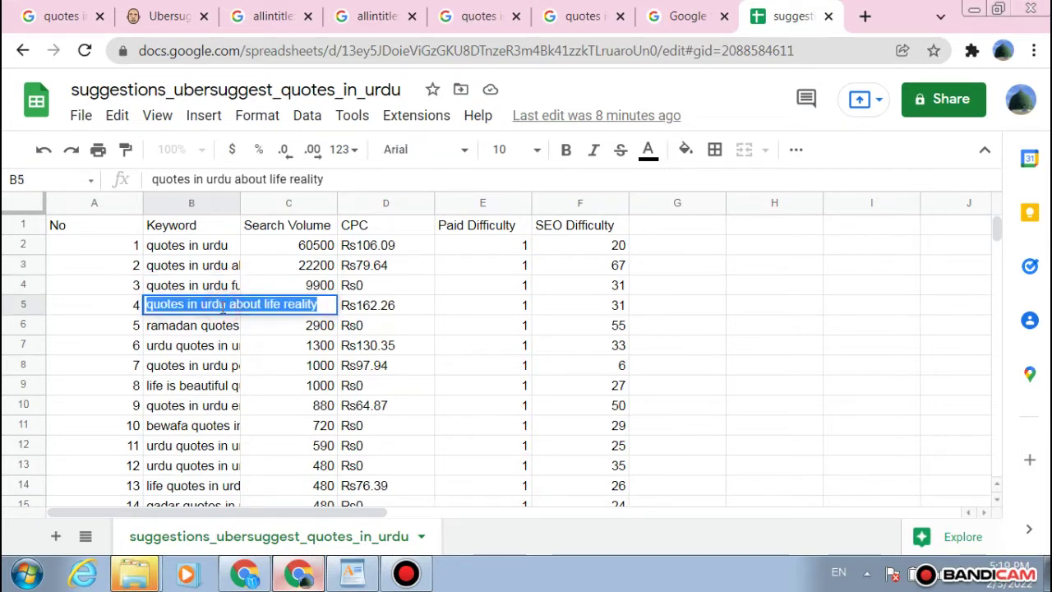
pyautogui.tripleClick(226, 286)
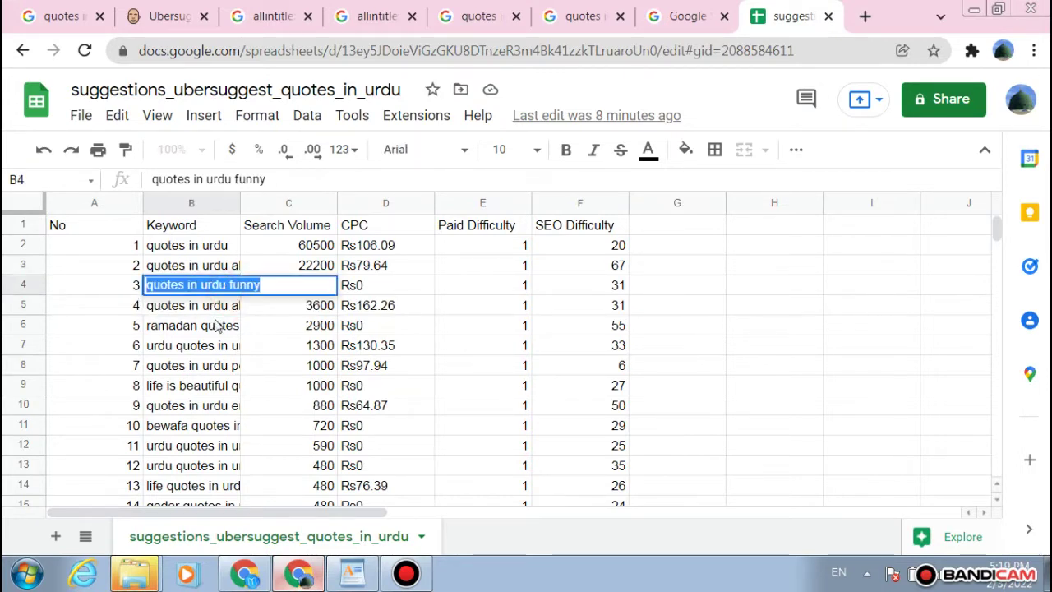
pyautogui.tripleClick(216, 325)
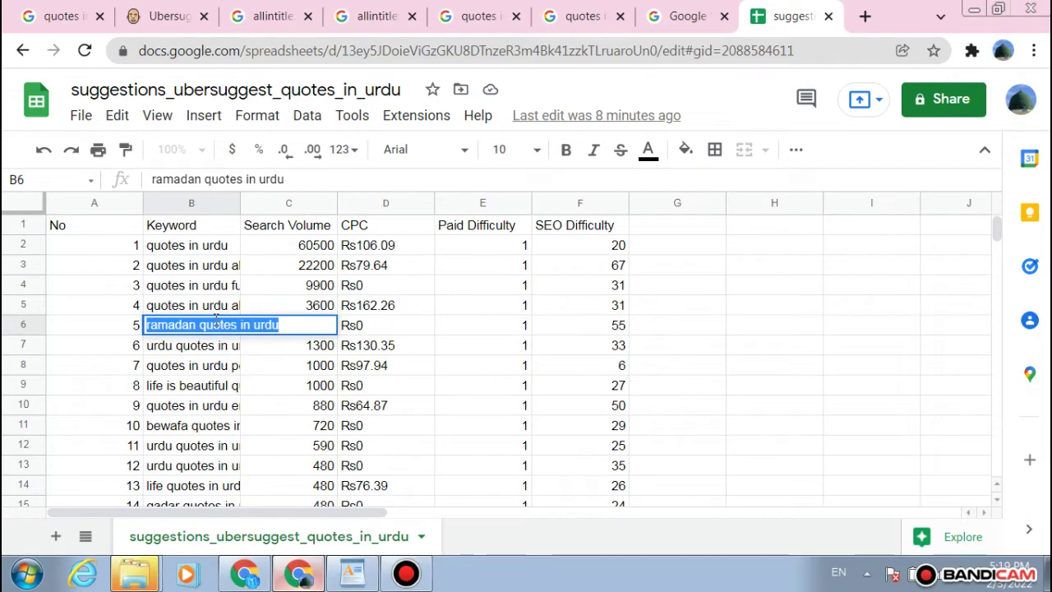
pyautogui.hotkey('ctrl', 'c')
pyautogui.click(297, 573)
pyautogui.hotkey('ctrl', 'v')
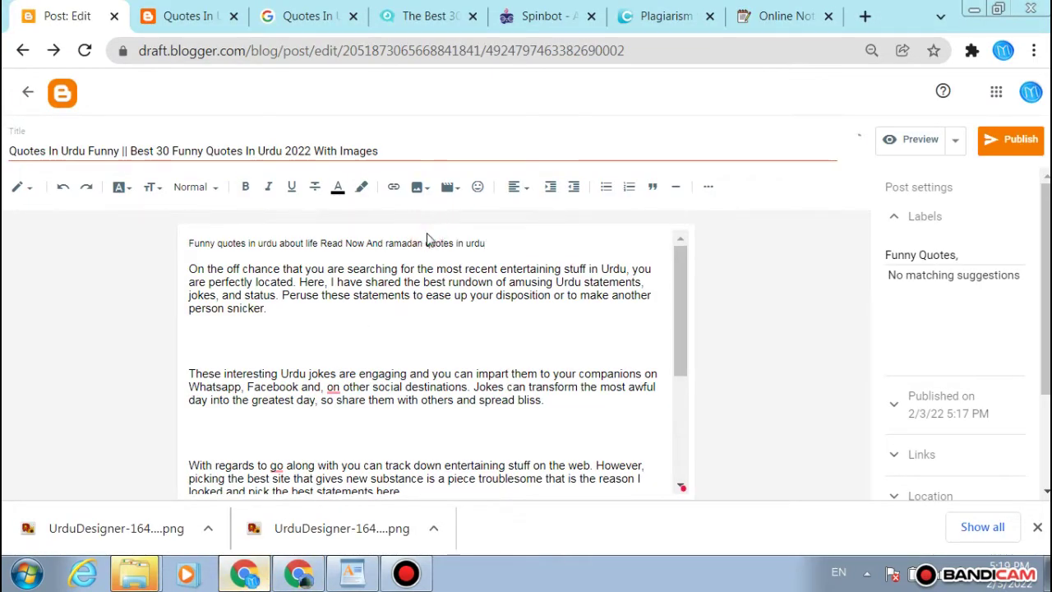
# Step: Insert "funny" before "quotes" in the Ramadan phrase and capitalize "Ramadan"
pyautogui.write('funny')
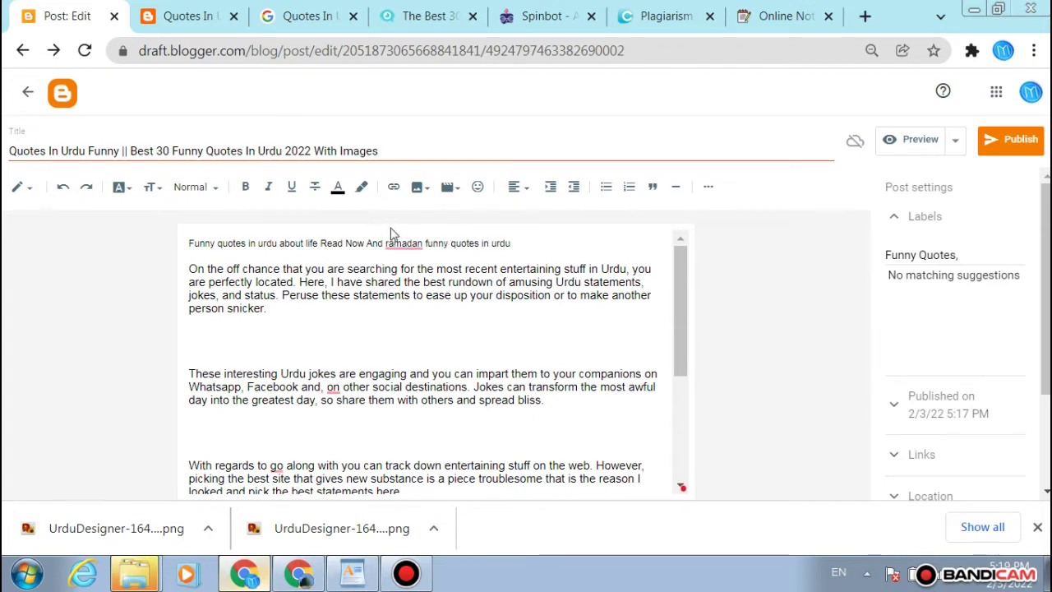
pyautogui.rightClick(403, 243)
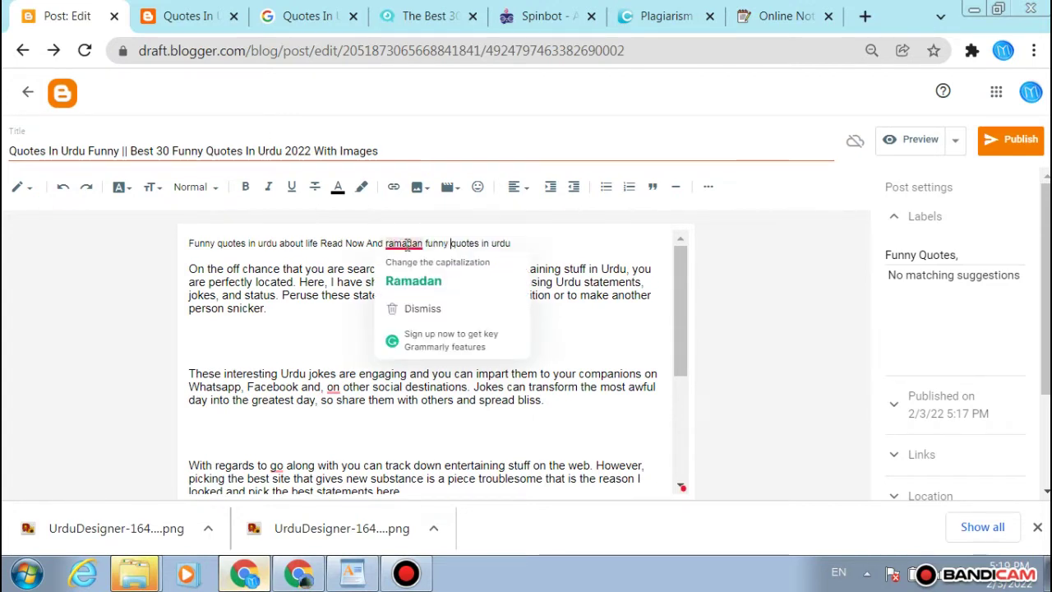
pyautogui.click(403, 275)
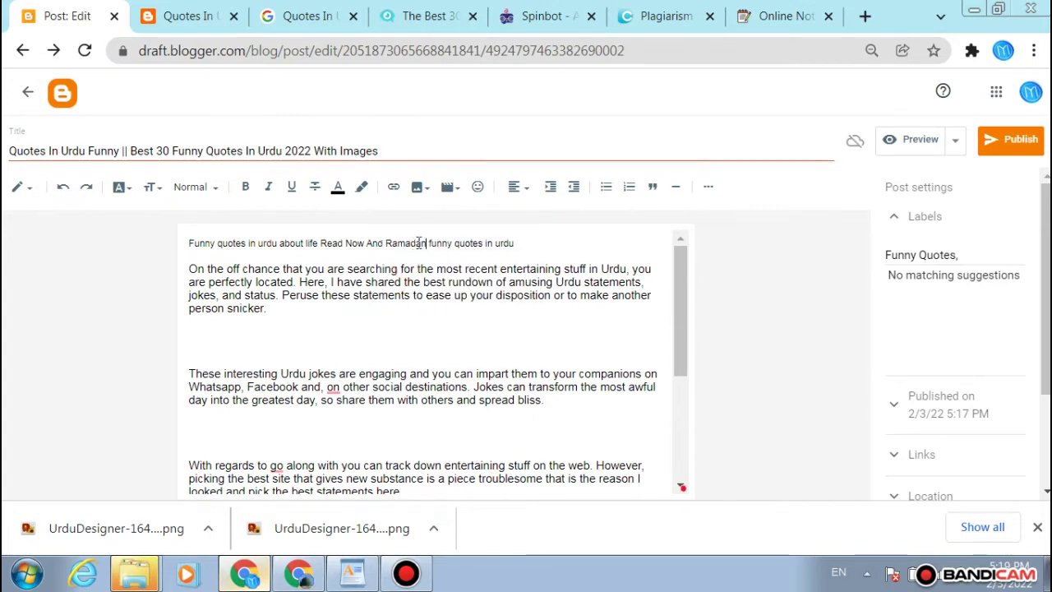
# Step: Copy "life is beautiful quotes in urdu" from the Google Sheets keyword list to the end of Blogger's opening line, inserting "Funny" before "quotes"
pyautogui.click(323, 577)
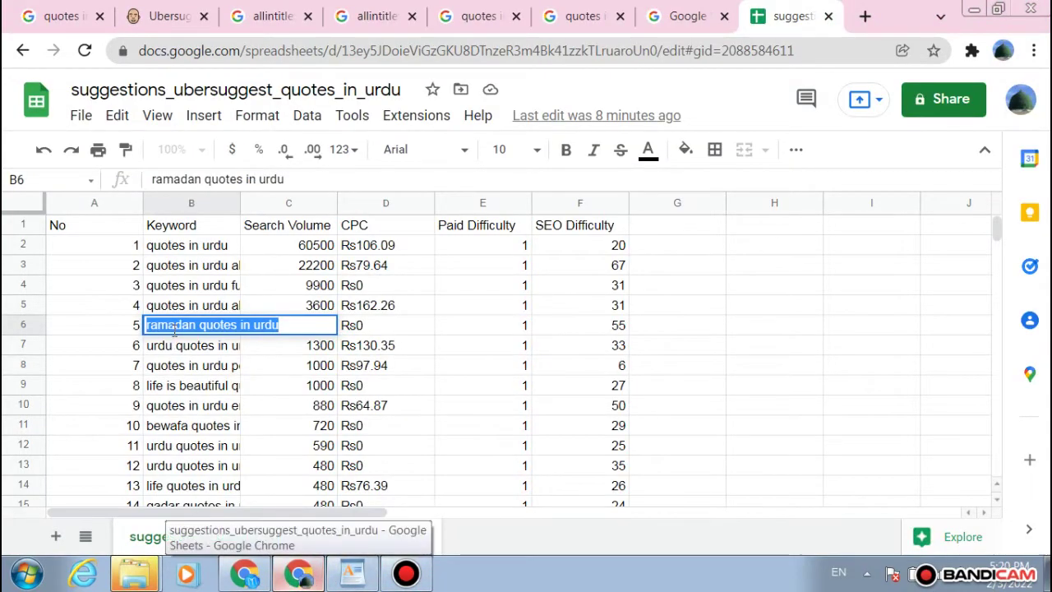
pyautogui.doubleClick(207, 345)
pyautogui.doubleClick(201, 345)
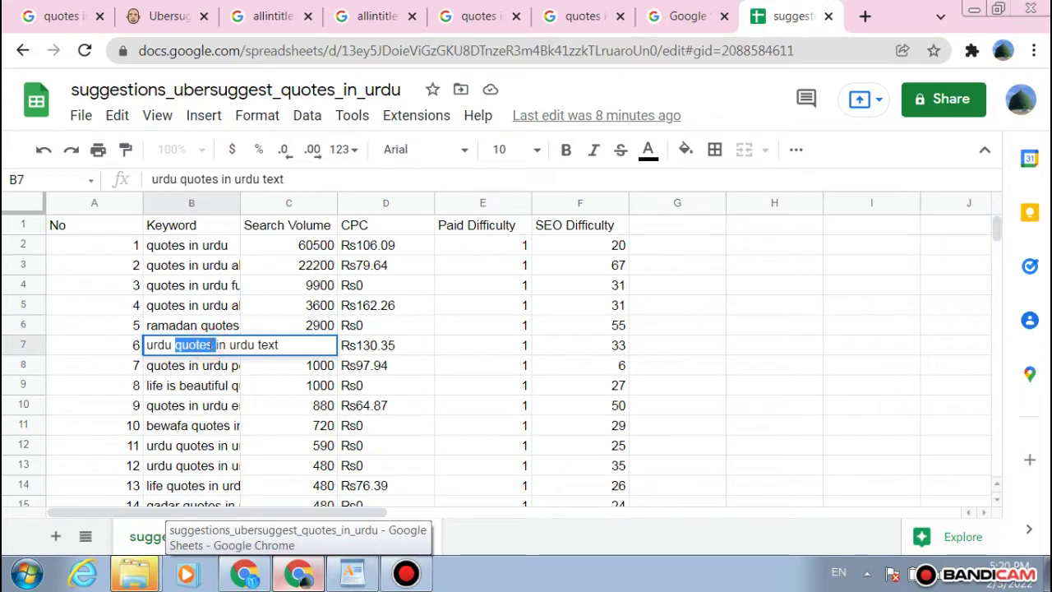
pyautogui.click(201, 386)
pyautogui.doubleClick(201, 386)
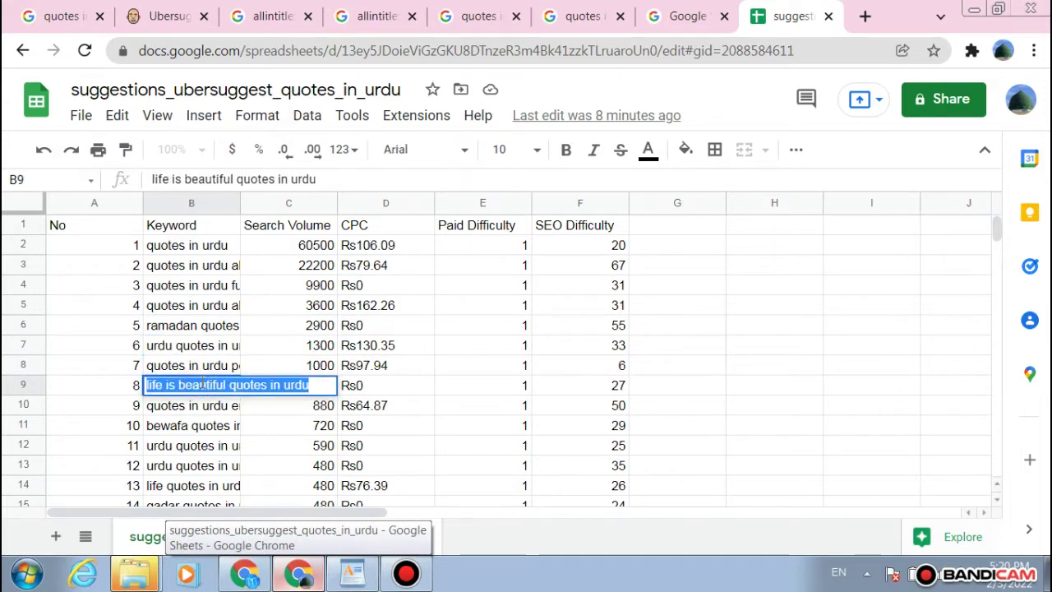
pyautogui.click(244, 573)
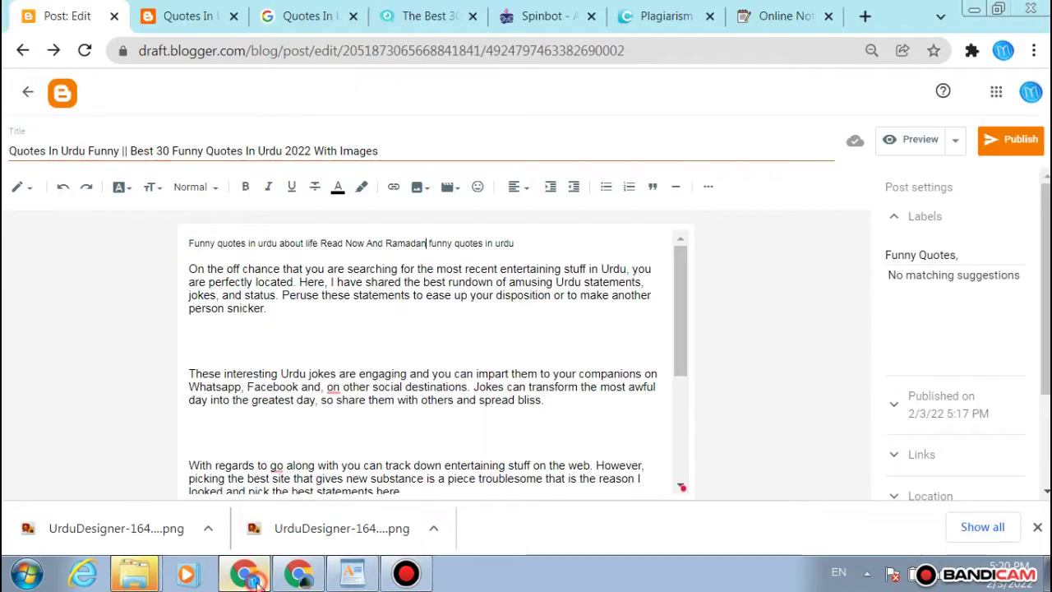
pyautogui.click(581, 251)
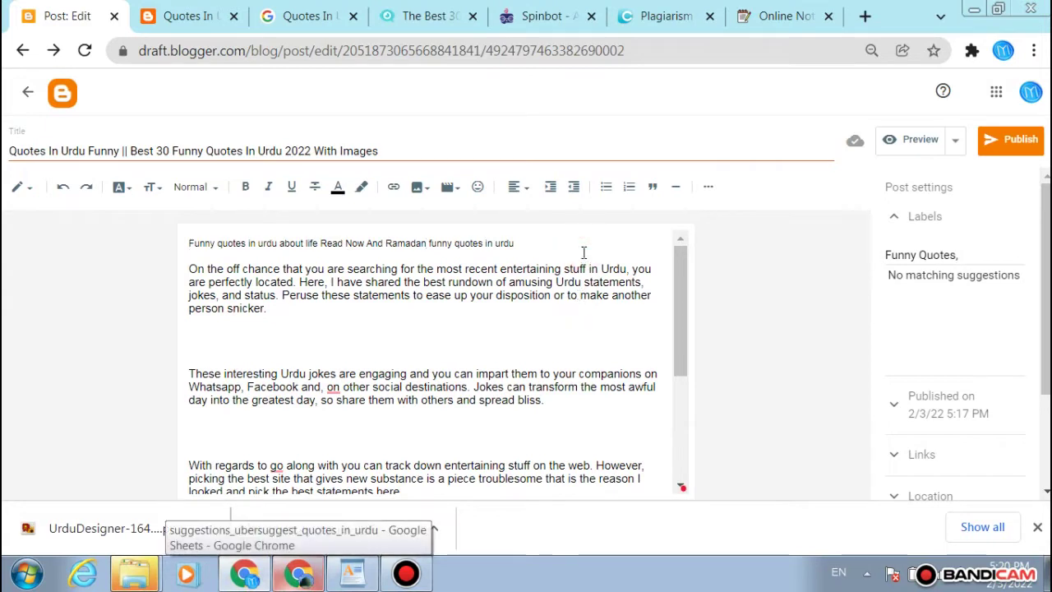
pyautogui.click(587, 241)
pyautogui.hotkey('ctrl', 'v')
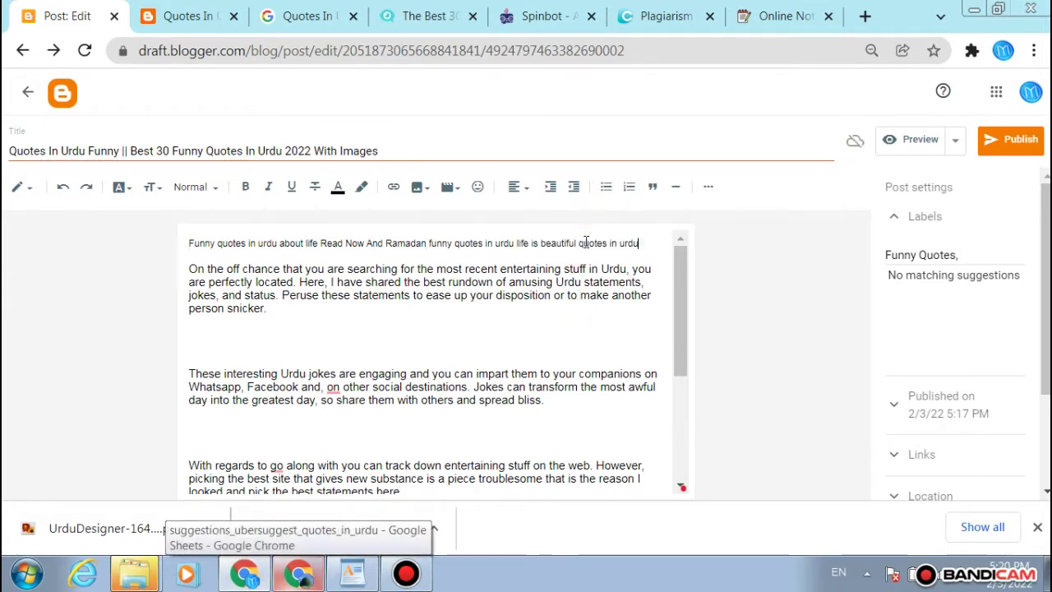
pyautogui.click(580, 243)
pyautogui.write('Funny')
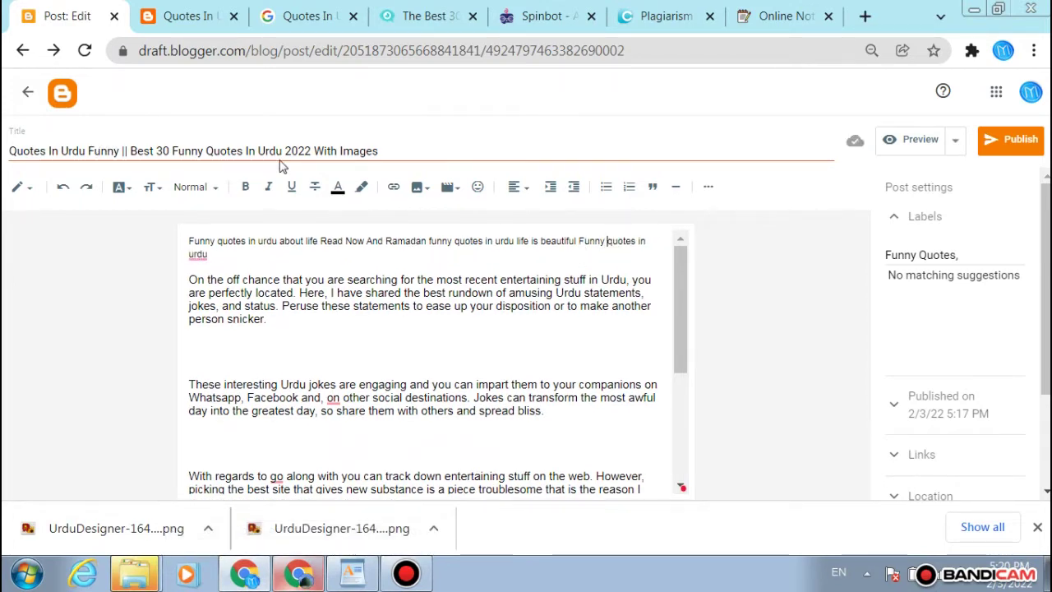
# Step: Format the whole opening line as a Subheading with Normal font size
pyautogui.tripleClick(292, 241)
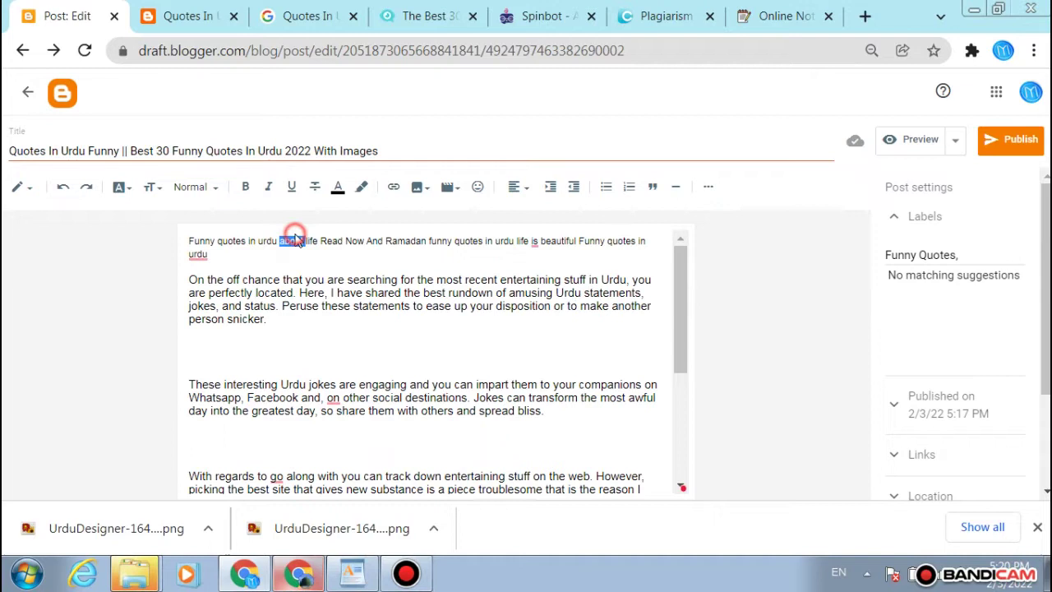
pyautogui.click(198, 187)
pyautogui.click(241, 279)
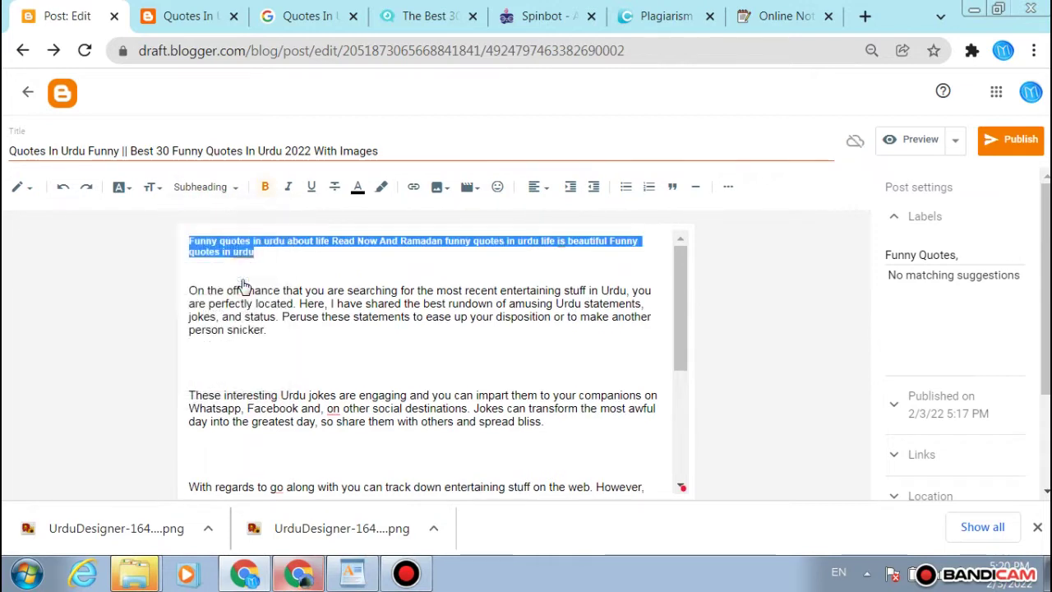
pyautogui.click(161, 191)
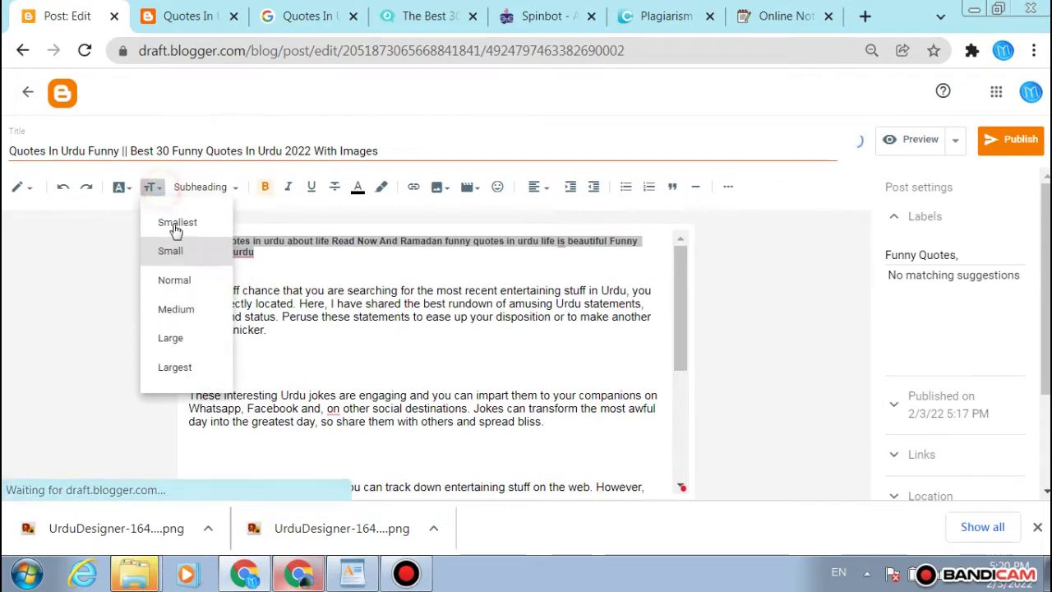
pyautogui.click(178, 280)
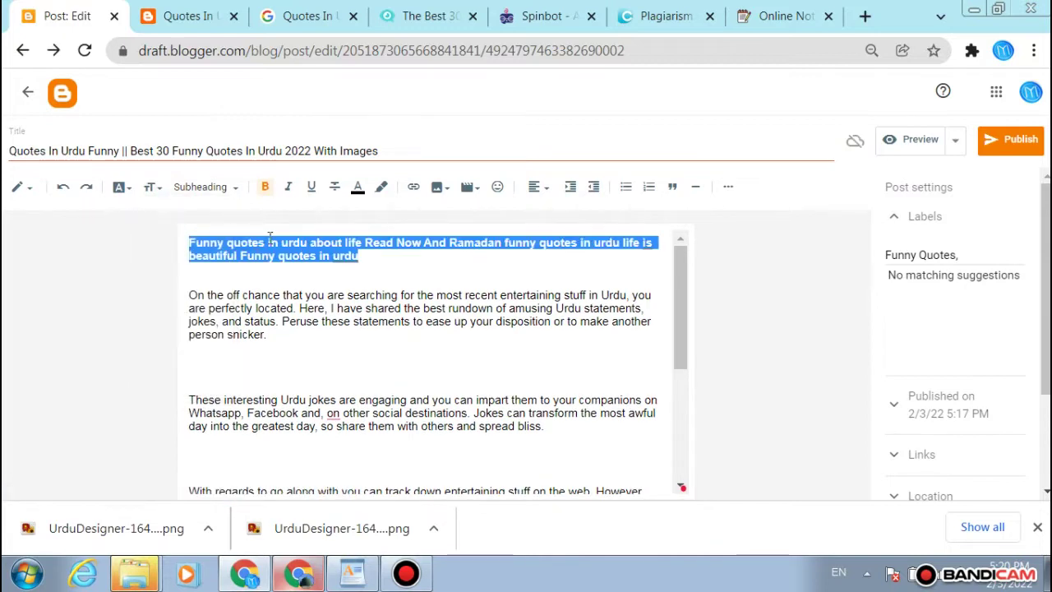
pyautogui.click(411, 270)
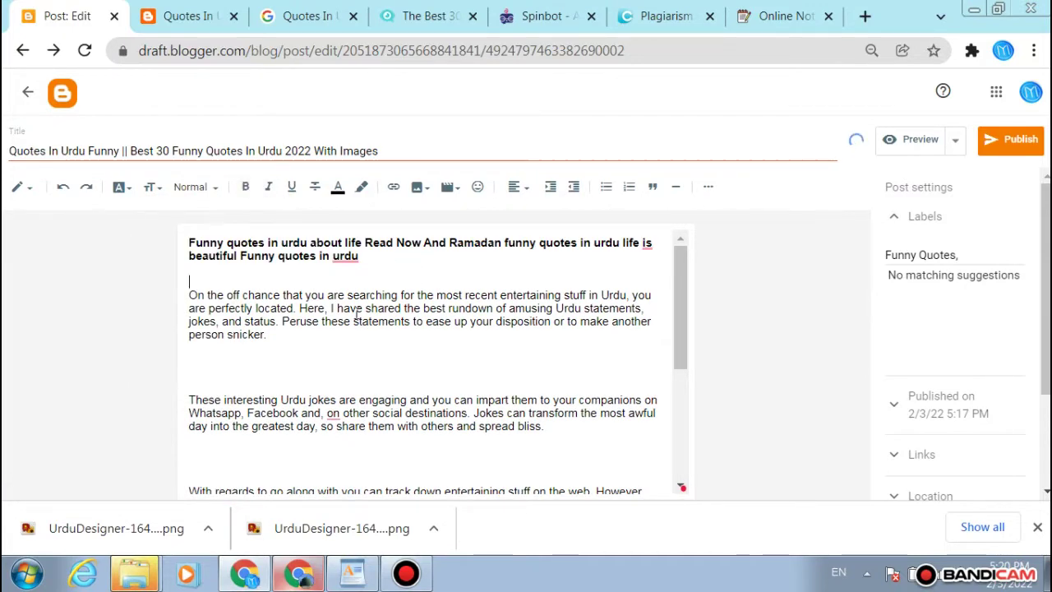
# Step: Copy "Quotes In Urdu Funny" from the post title into the blank line above the "These interesting Urdu jokes" paragraph and append "2022"
pyautogui.moveTo(120, 151); pyautogui.dragTo(6, 128)
pyautogui.hotkey('ctrl', 'c')
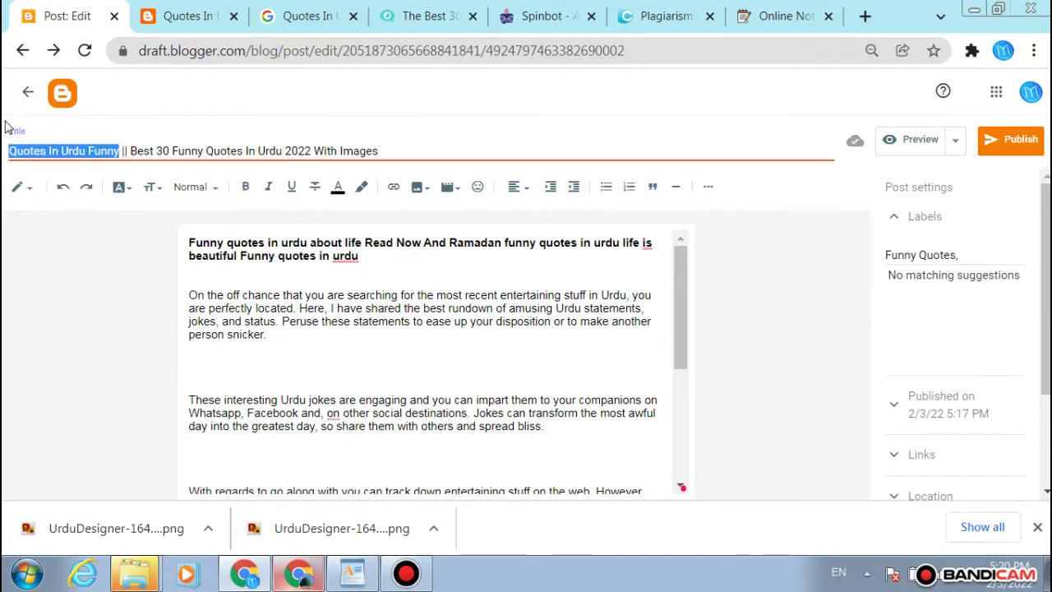
pyautogui.click(296, 376)
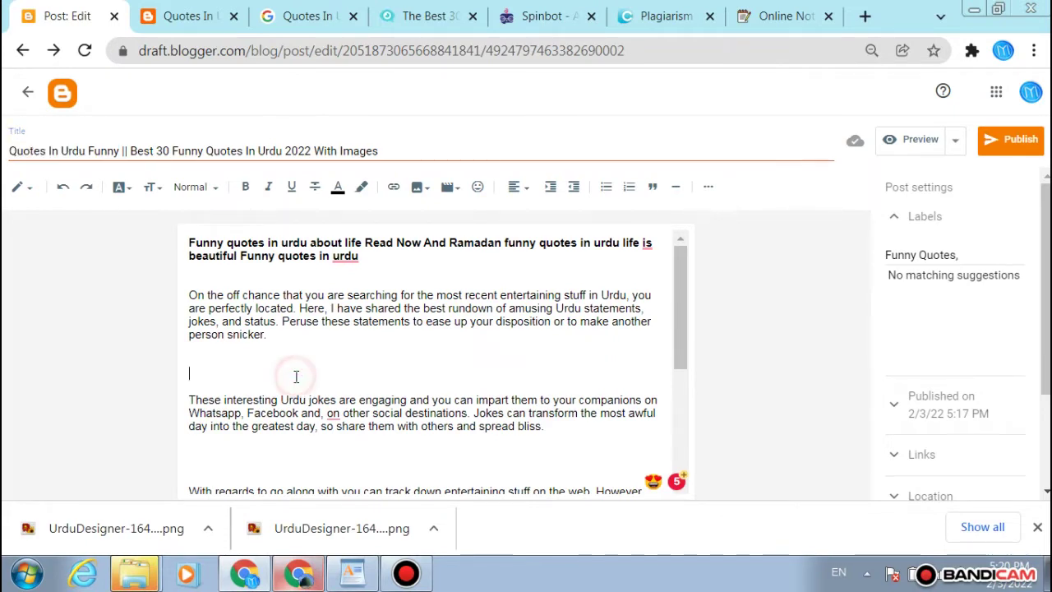
pyautogui.hotkey('ctrl', 'v')
pyautogui.tripleClick(227, 372)
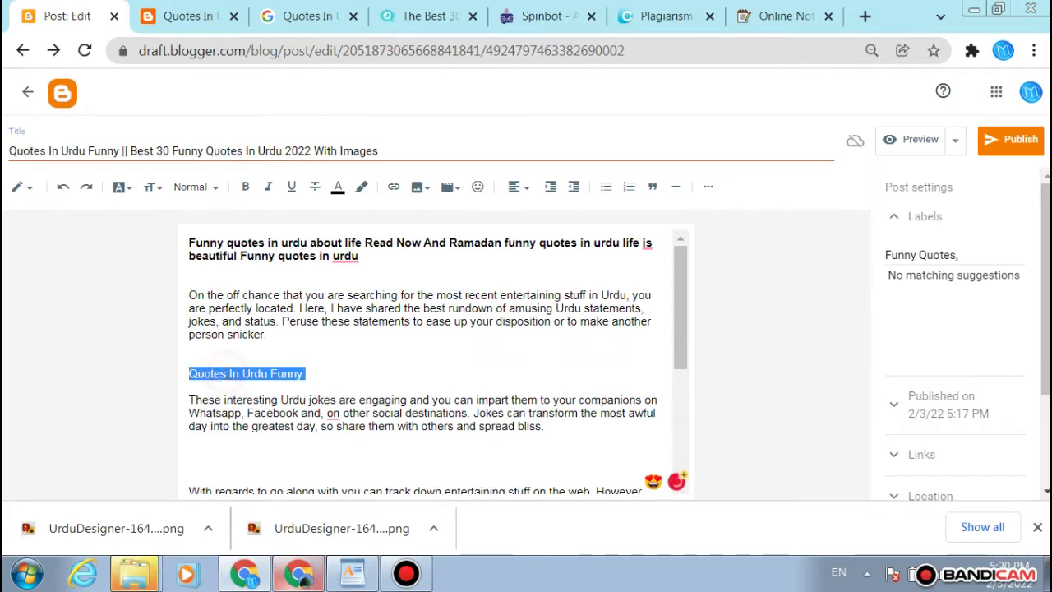
pyautogui.click(228, 372)
pyautogui.click(228, 384)
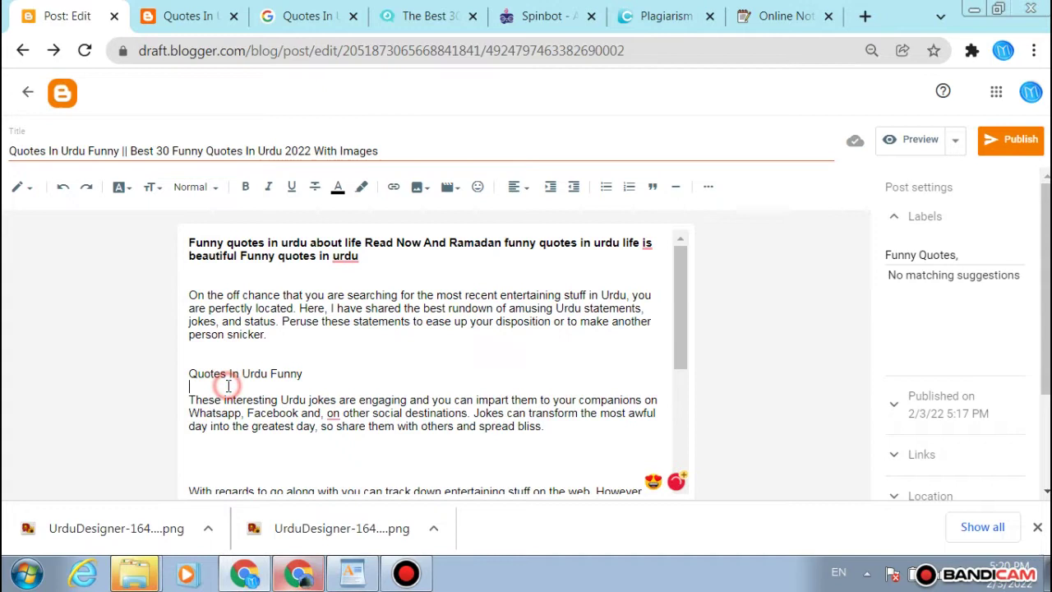
pyautogui.click(309, 372)
pyautogui.write('2022')
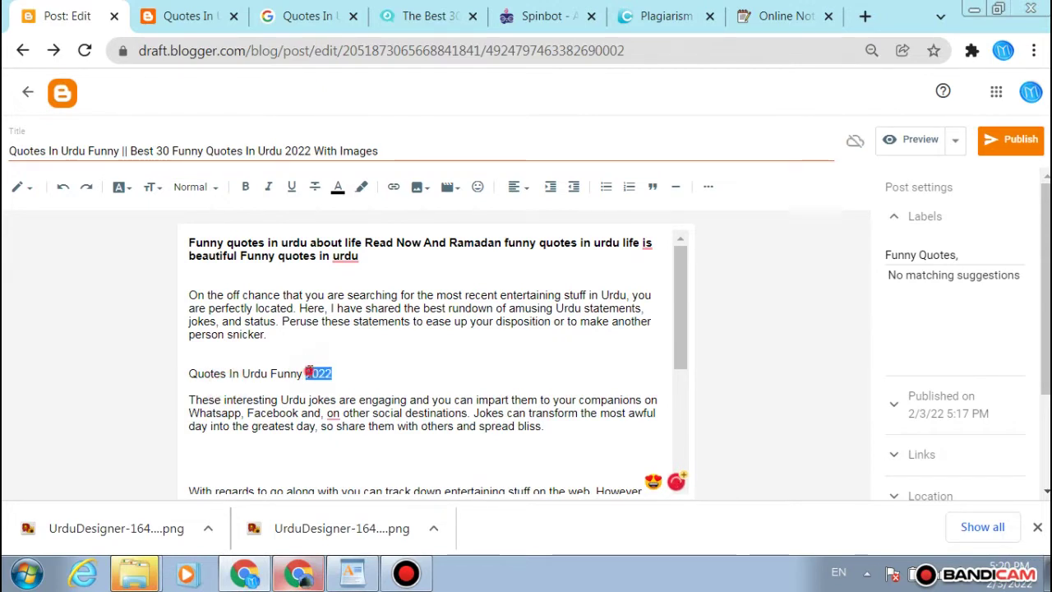
# Step: Apply the Heading style to the line "Quotes In Urdu Funny 2022"
pyautogui.moveTo(308, 372); pyautogui.dragTo(189, 373)
pyautogui.click(197, 189)
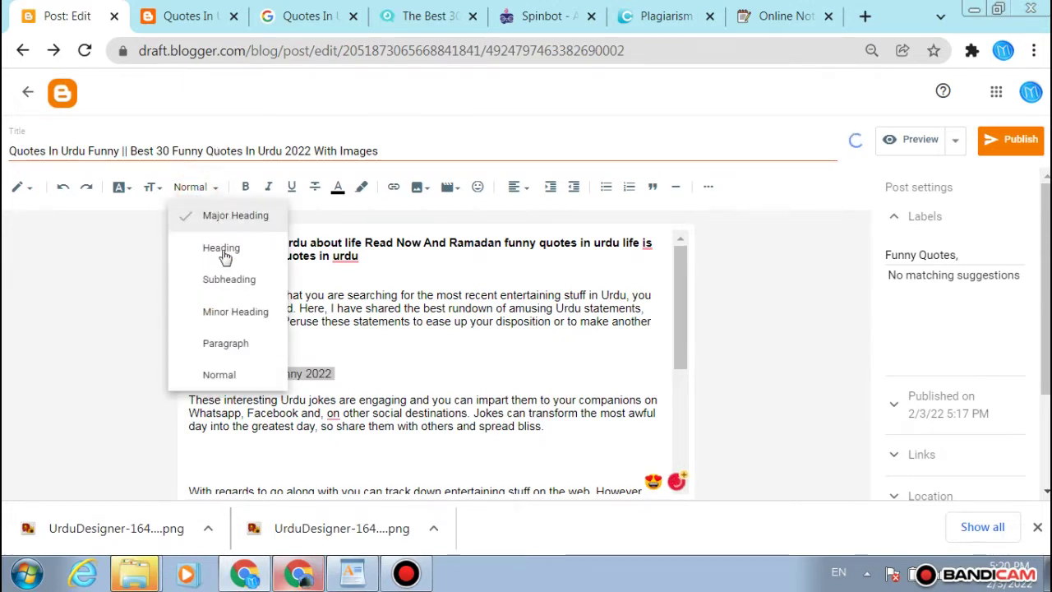
pyautogui.click(234, 249)
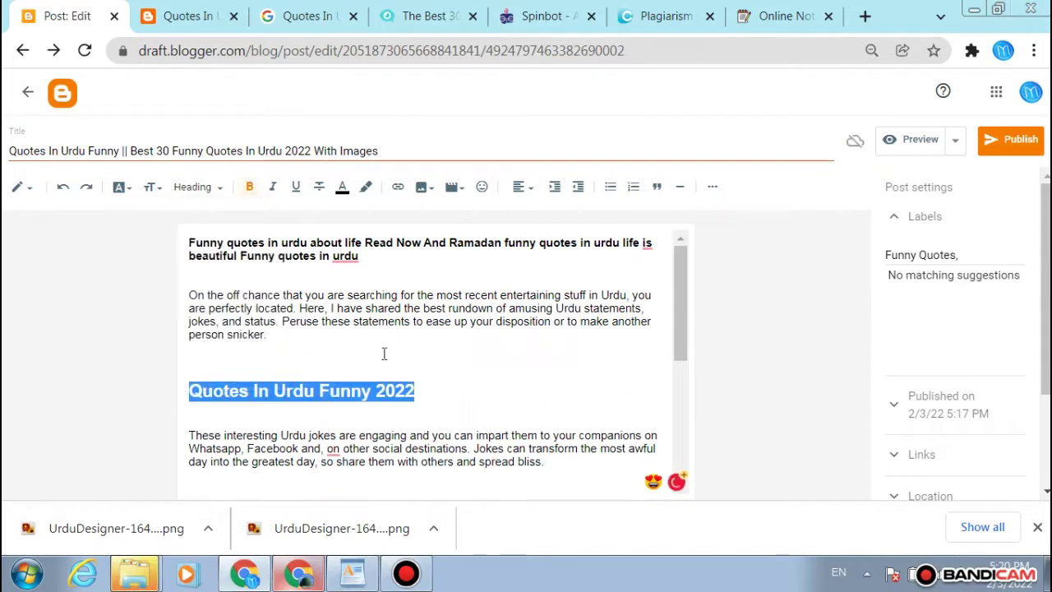
# Step: Delete the surplus blank line between the "These interesting Urdu jokes" and "With regards to go along" paragraphs
pyautogui.click(482, 377)
pyautogui.scroll(-3, 481, 377)
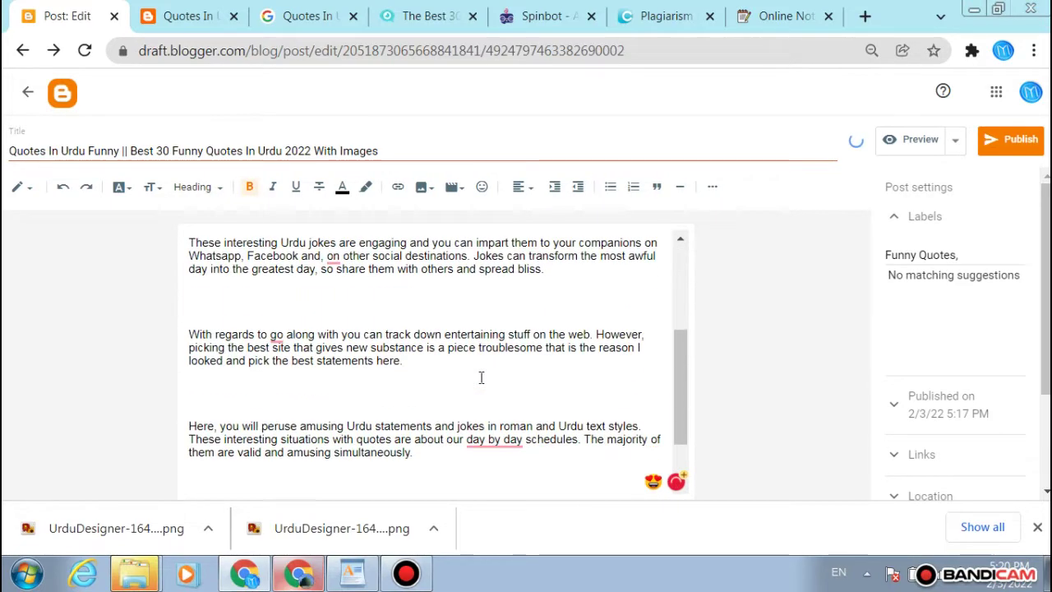
pyautogui.scroll(3, 480, 377)
pyautogui.scroll(-3, 481, 377)
pyautogui.scroll(3, 481, 377)
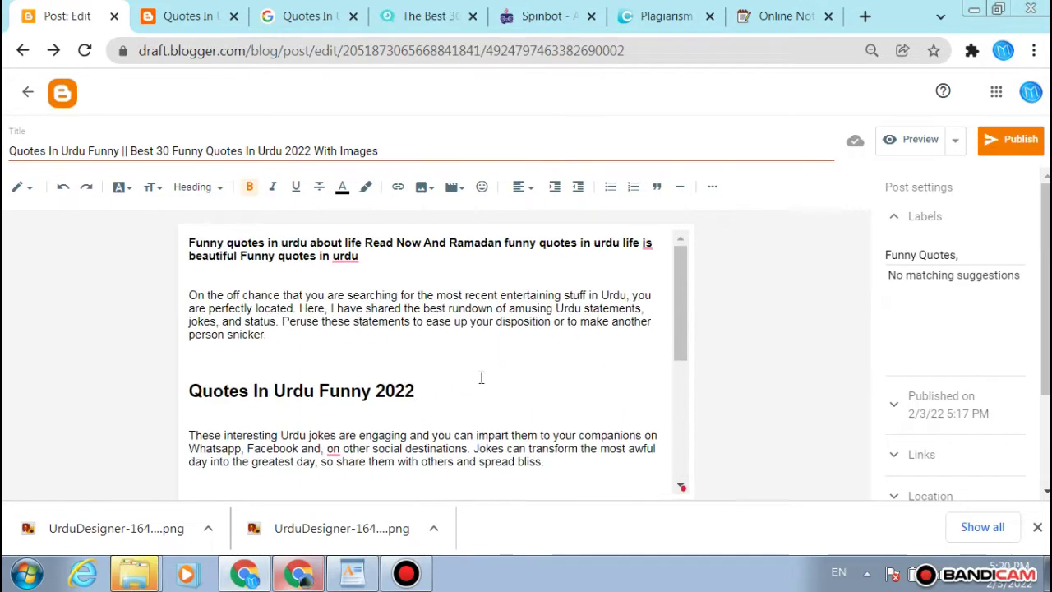
pyautogui.scroll(-2, 484, 410)
pyautogui.click(484, 406)
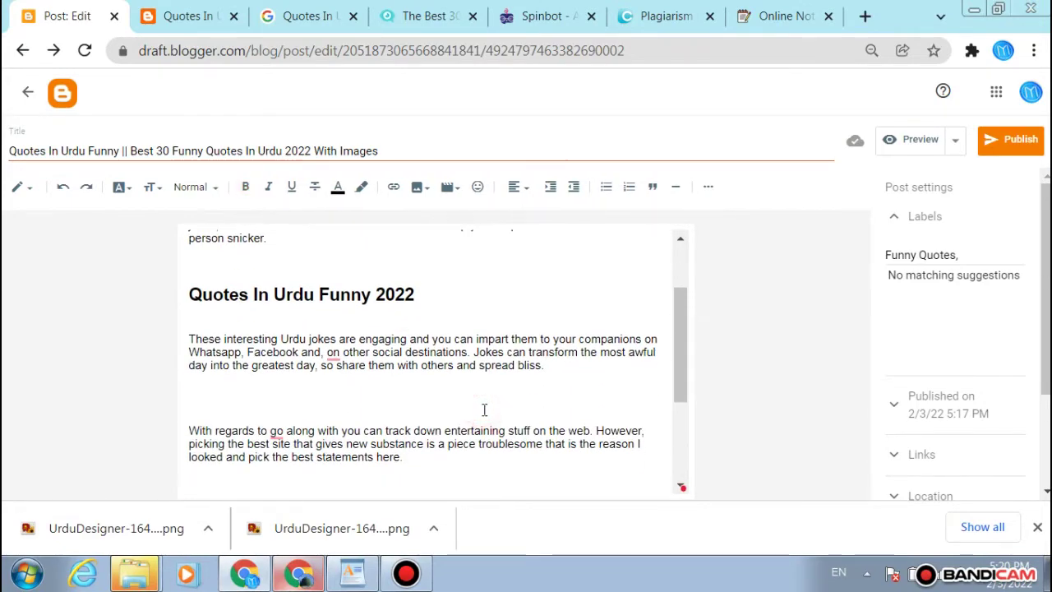
pyautogui.press('BackSpace')
pyautogui.scroll(-2, 485, 411)
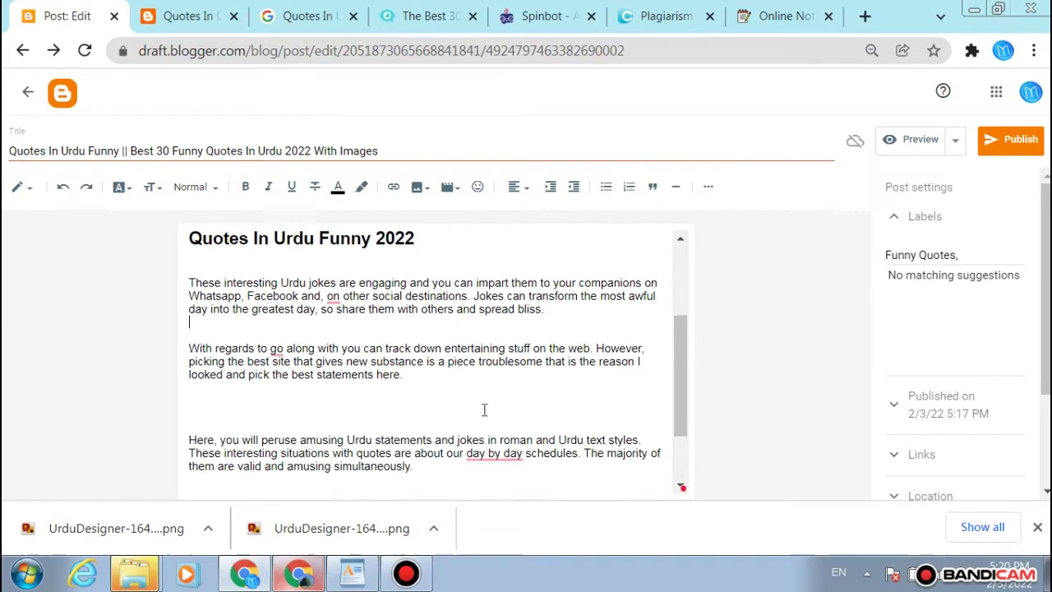
# Step: Delete the surplus blank lines directly before and after the "Here, you will peruse amusing Urdu statements" paragraph
pyautogui.press('BackSpace')
pyautogui.press('BackSpace')
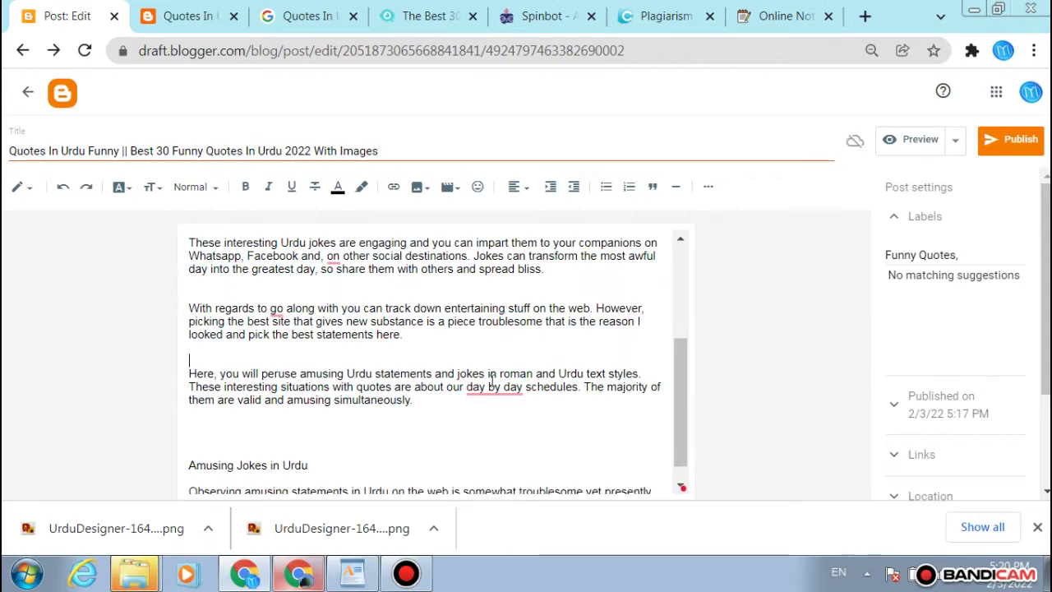
pyautogui.click(441, 424)
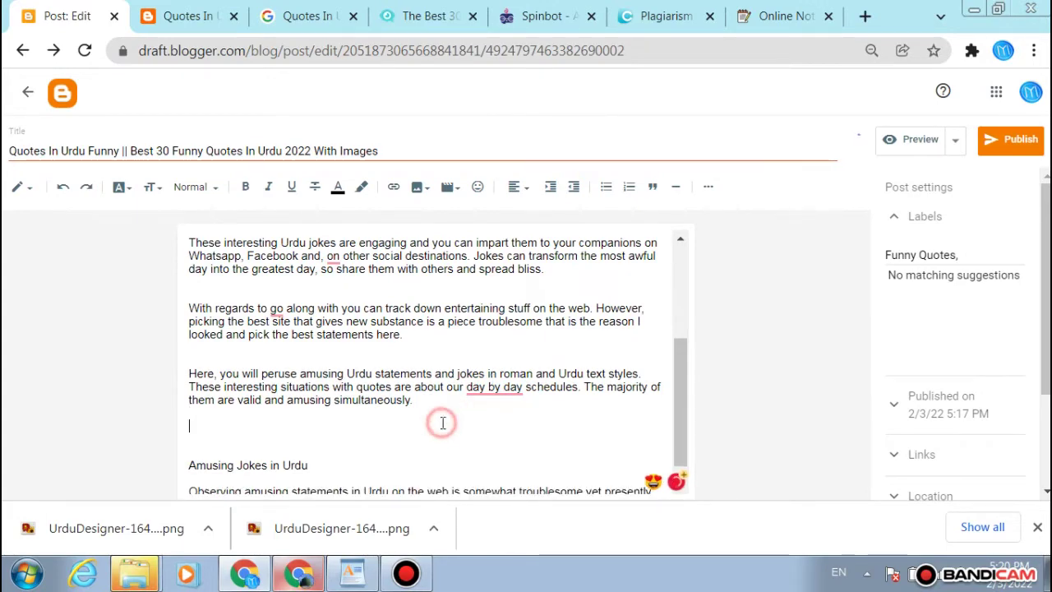
pyautogui.press('BackSpace')
pyautogui.scroll(-1, 442, 423)
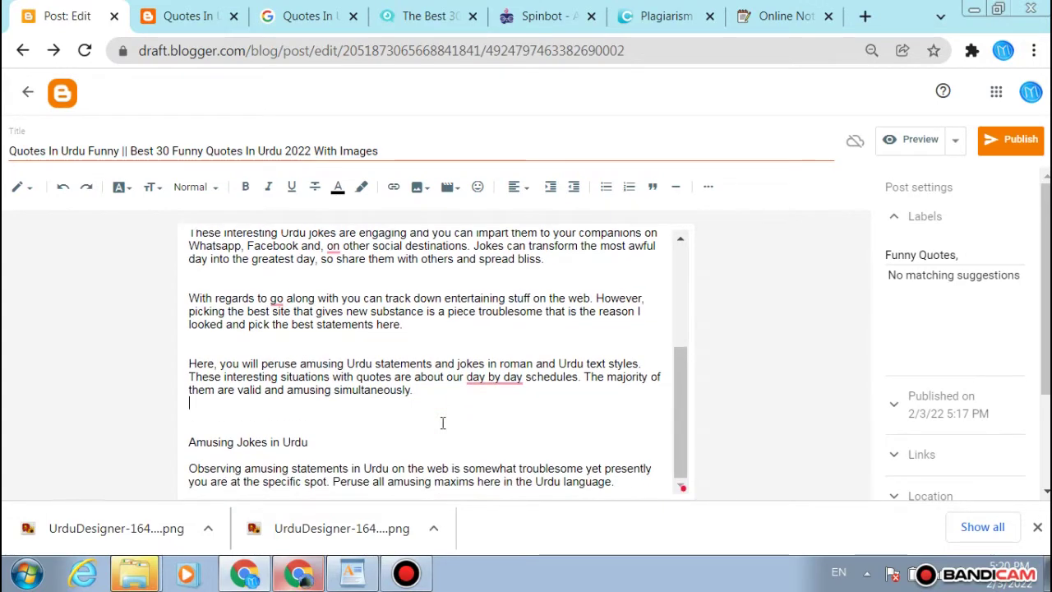
# Step: Examine the first quote image in the exlazy.com article "The Best 30 Funny Urdu Quotes & Jokes of All Time"
pyautogui.scroll(3, 442, 422)
pyautogui.click(427, 15)
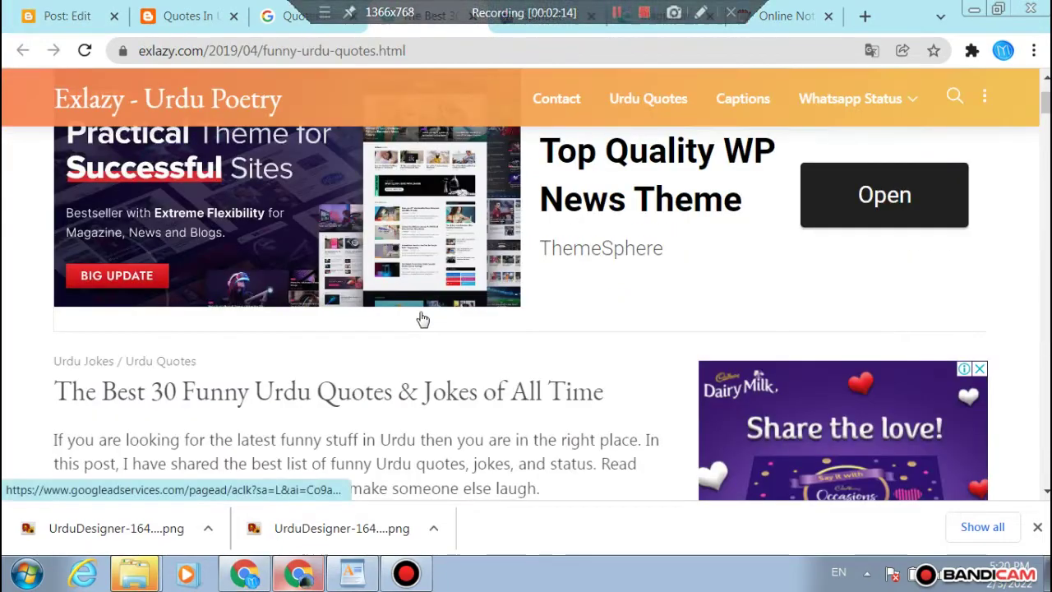
pyautogui.scroll(-10, 423, 319)
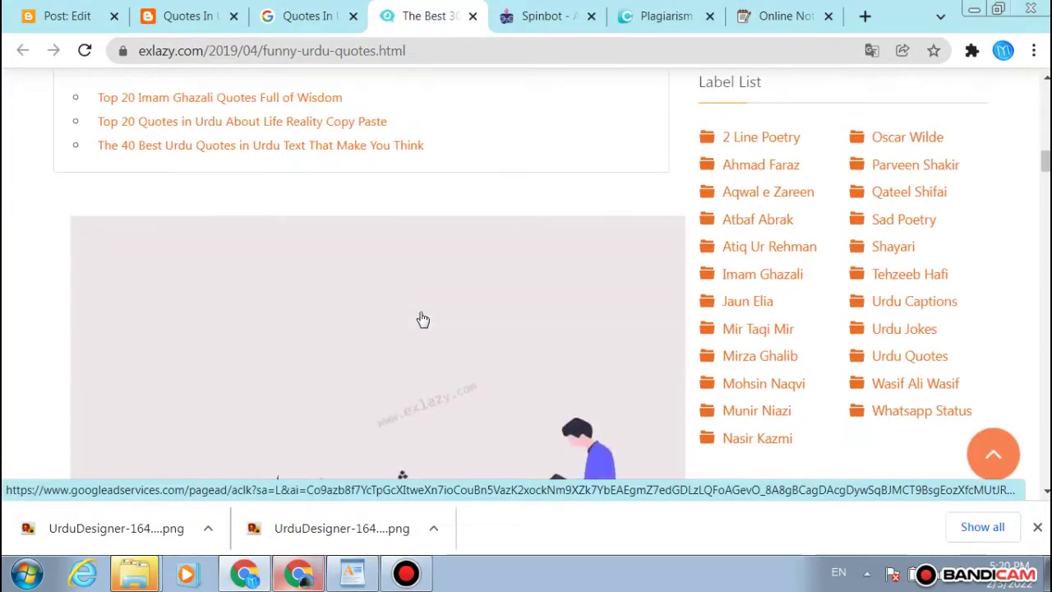
pyautogui.scroll(-3, 420, 320)
pyautogui.scroll(9, 420, 320)
pyautogui.scroll(-3, 260, 286)
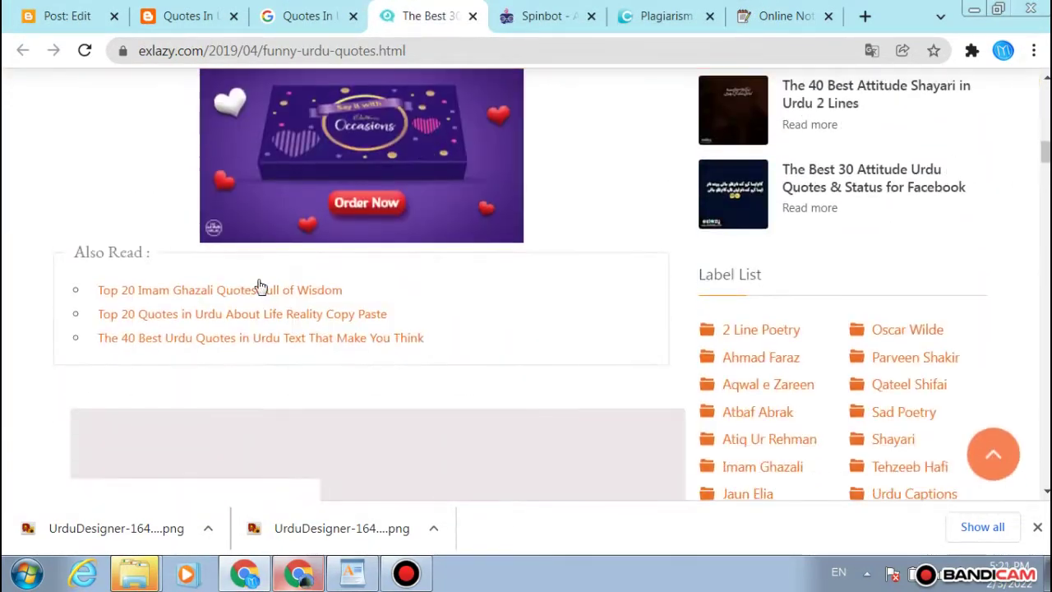
pyautogui.scroll(-6, 383, 291)
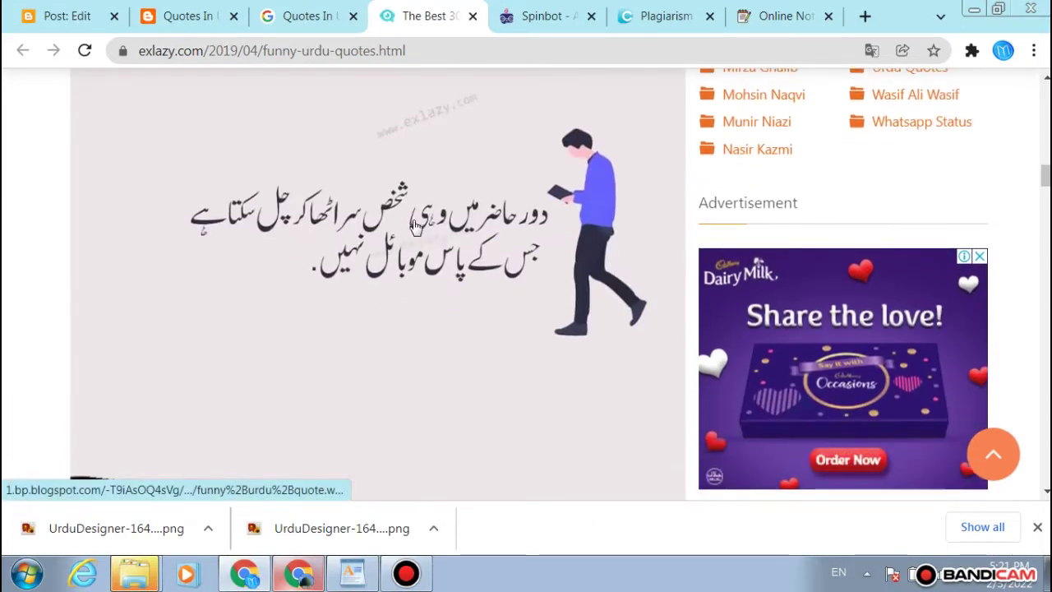
pyautogui.rightClick(415, 221)
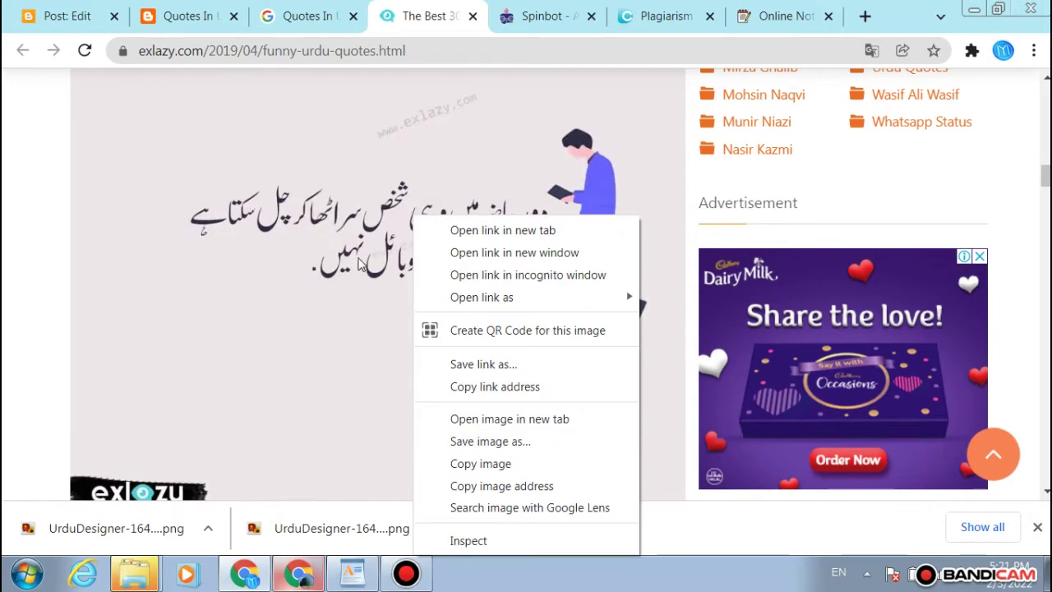
pyautogui.scroll(-1, 255, 257)
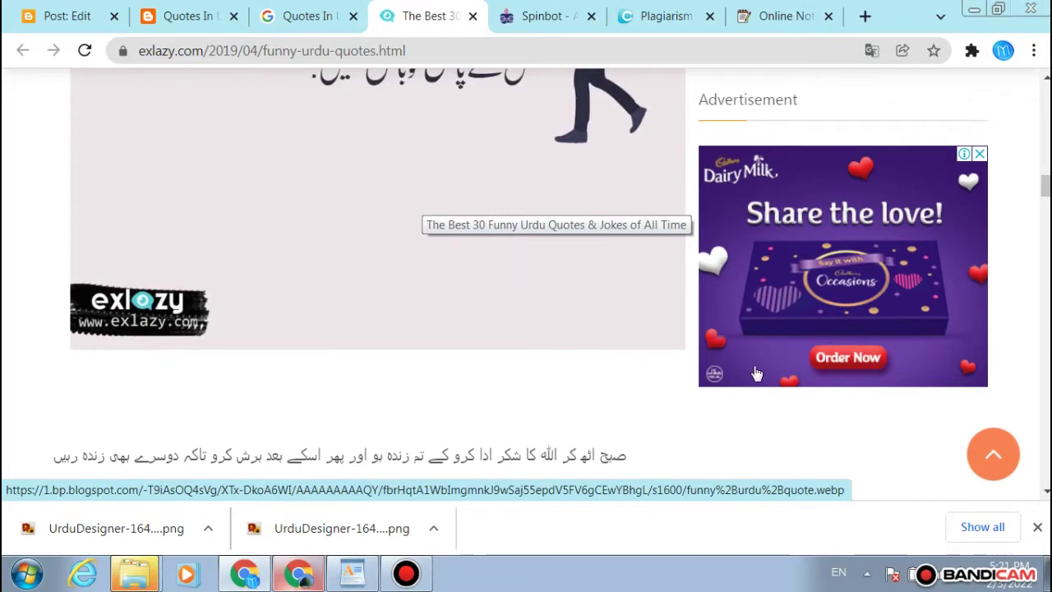
# Step: Create a new bitmap image on the desktop with its default name and open it for editing in Paint
pyautogui.click(1049, 572)
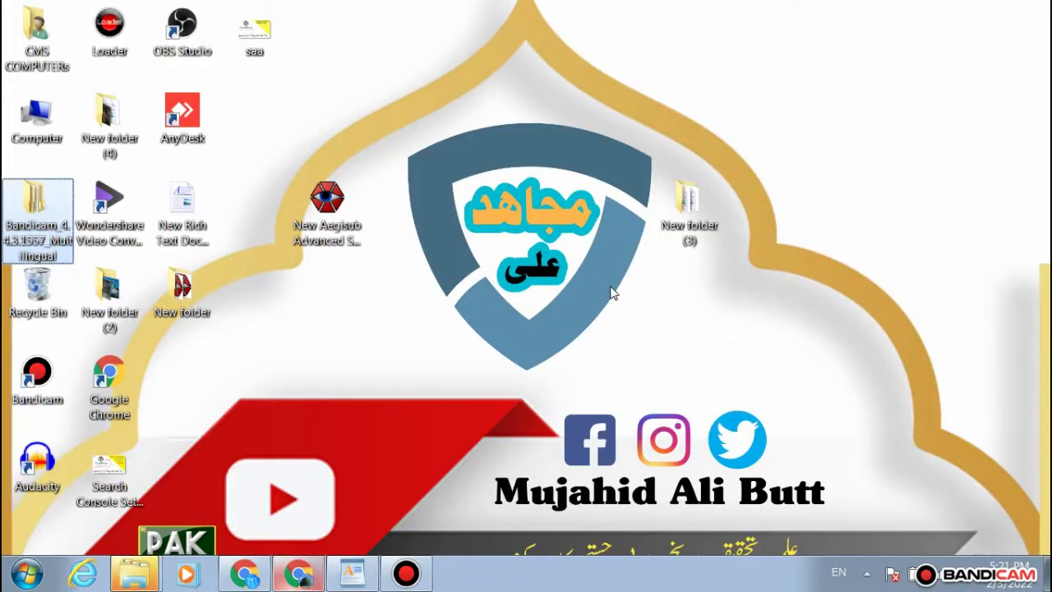
pyautogui.rightClick(458, 180)
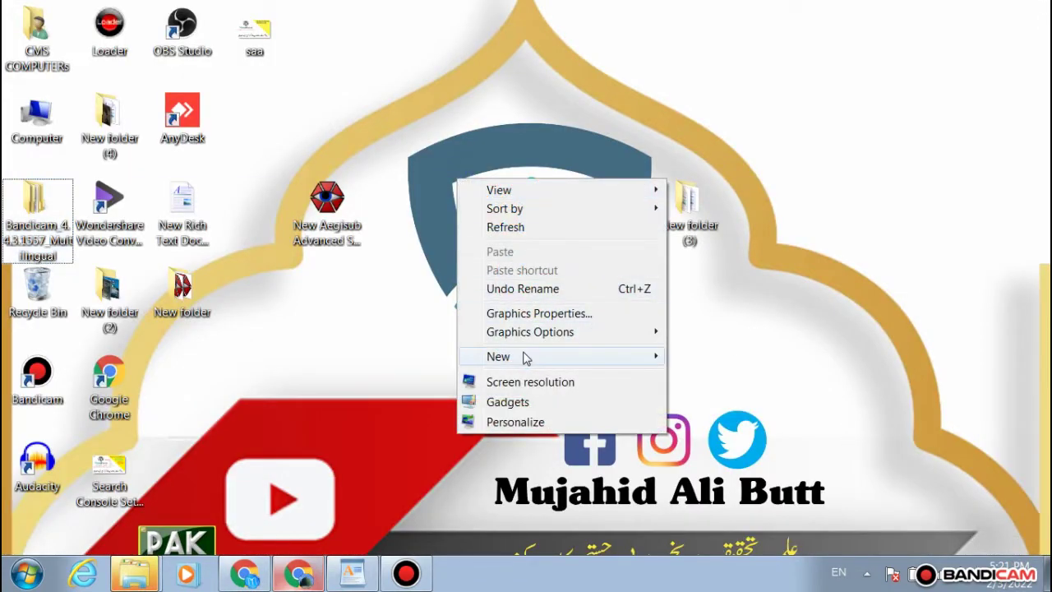
pyautogui.moveTo(523, 358)
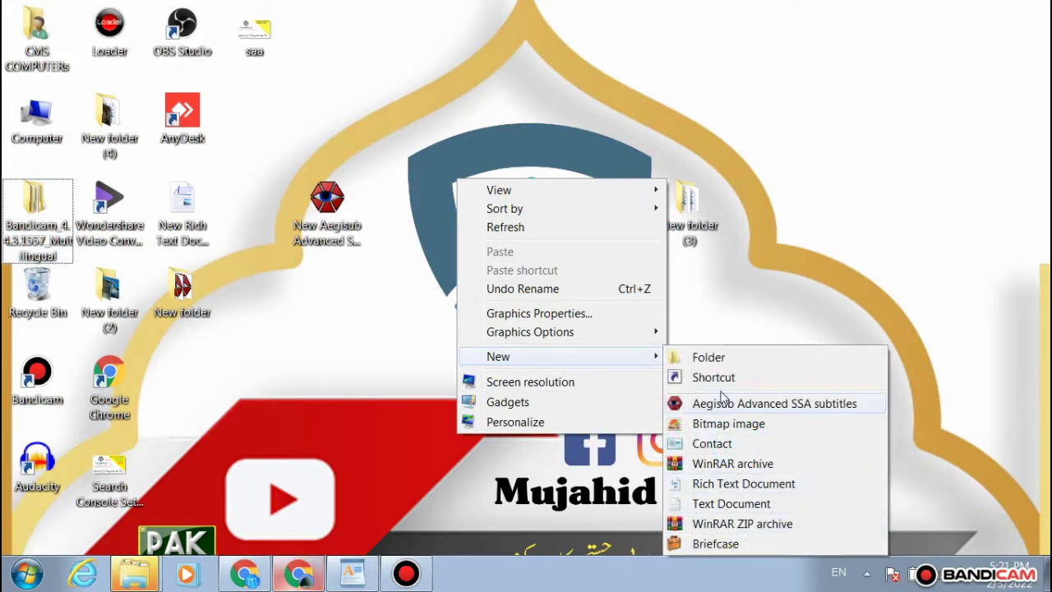
pyautogui.click(725, 429)
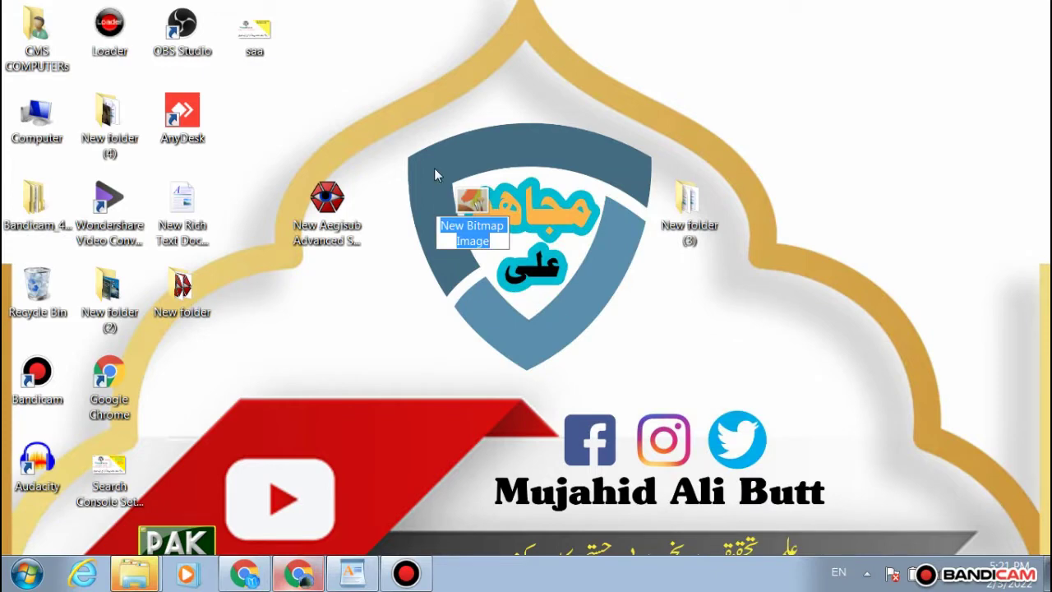
pyautogui.press('Return')
pyautogui.rightClick(485, 188)
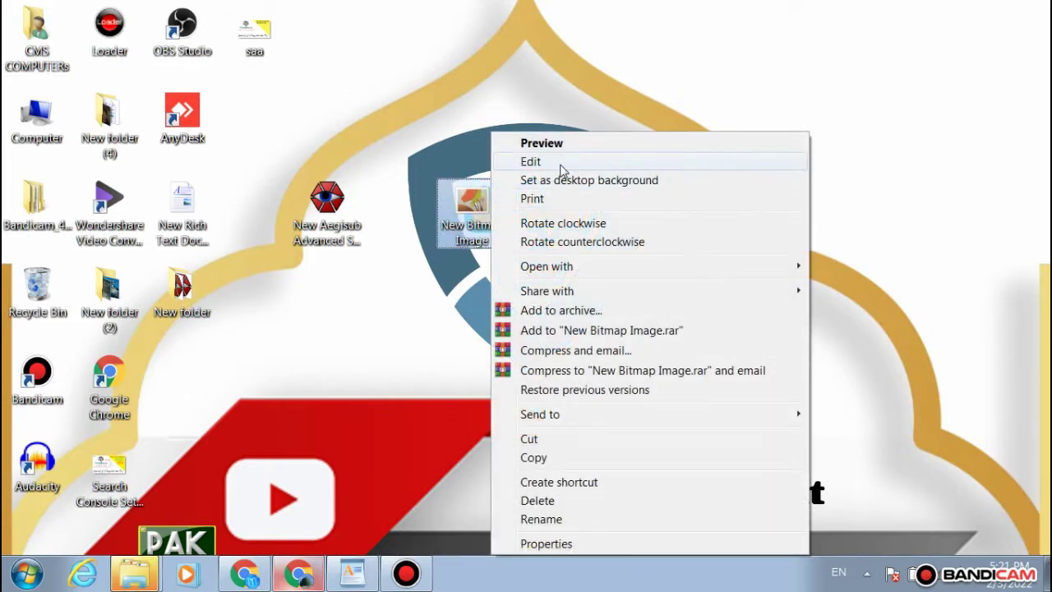
pyautogui.click(561, 170)
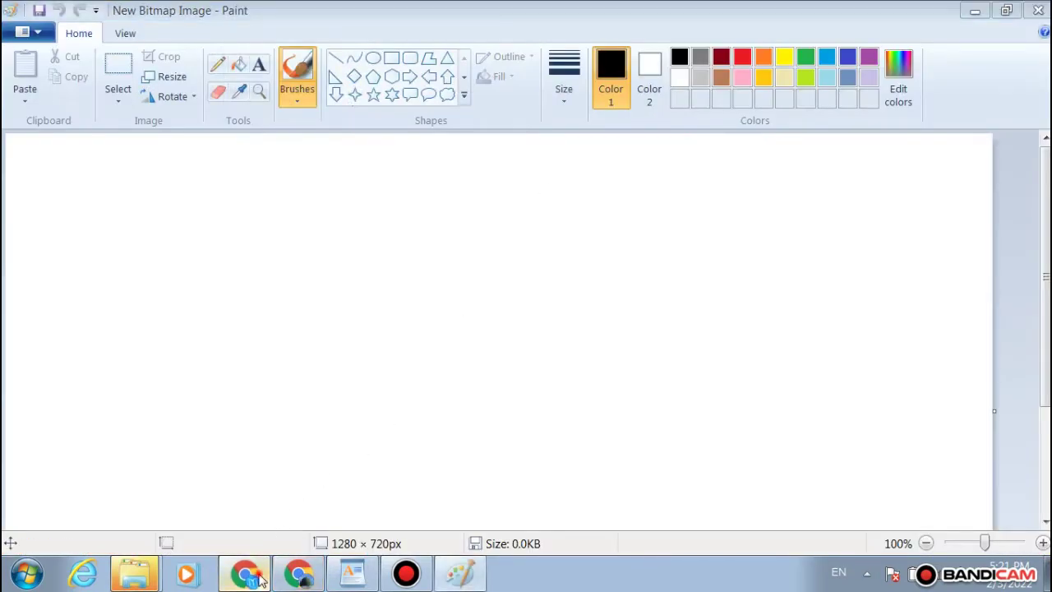
# Step: Copy the first quote image from the exlazy.com page in Chrome and paste it into the blank Paint image
pyautogui.hotkey('alt', 'Tab')
pyautogui.rightClick(395, 349)
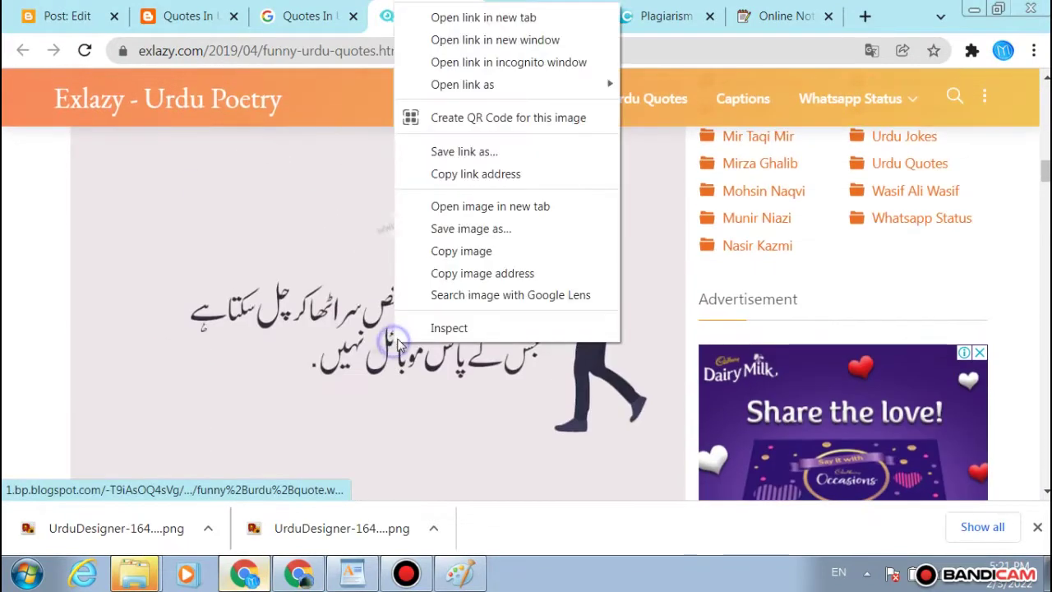
pyautogui.click(475, 249)
pyautogui.click(474, 585)
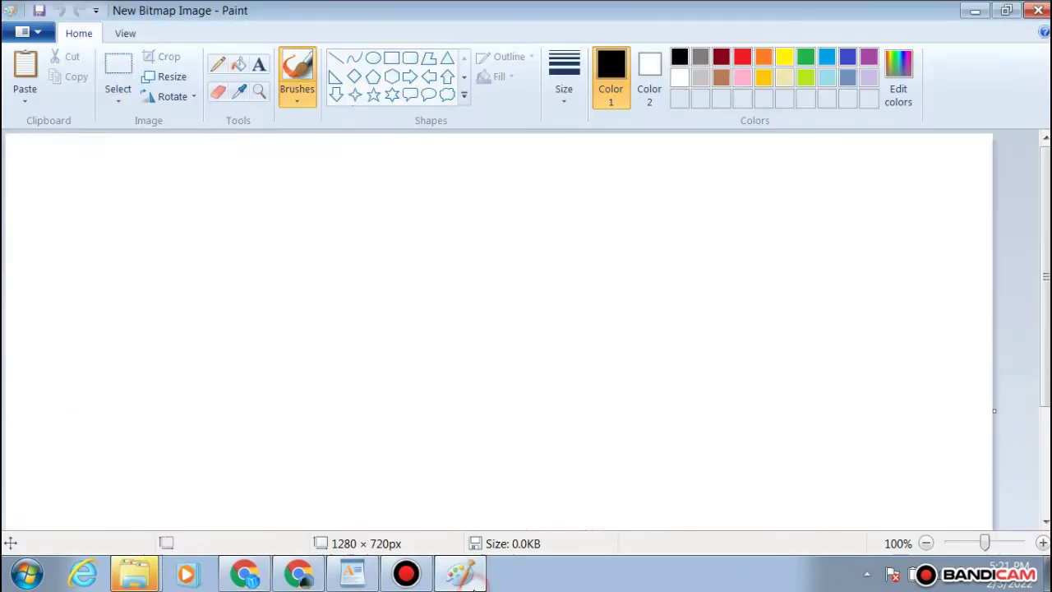
pyautogui.hotkey('ctrl', 'v')
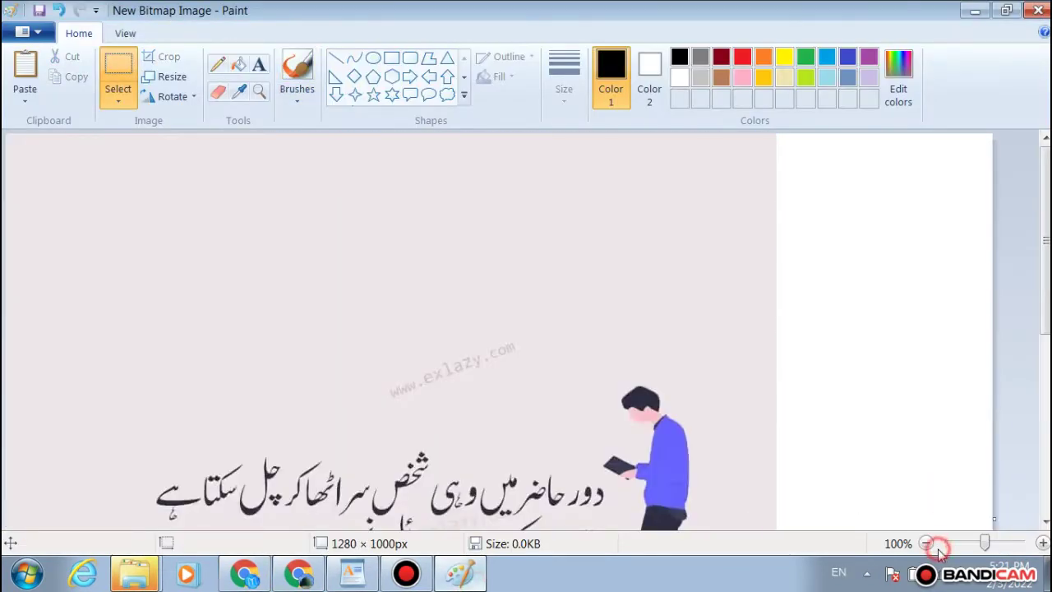
# Step: Trim the white strip beside the pasted image by narrowing the canvas to about 998 px
pyautogui.click(926, 543)
pyautogui.click(717, 413)
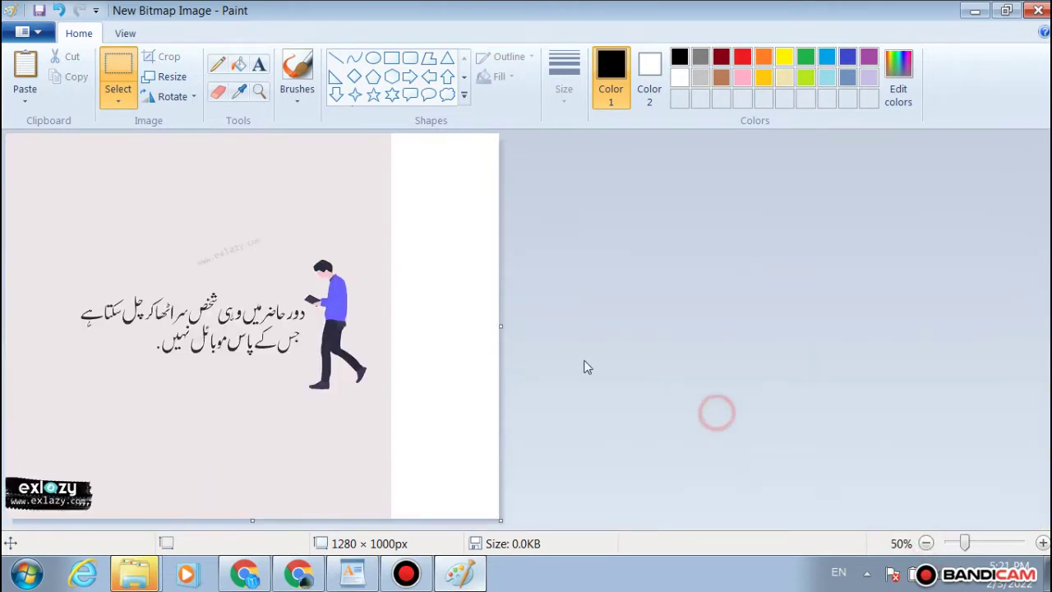
pyautogui.moveTo(500, 325); pyautogui.dragTo(390, 327)
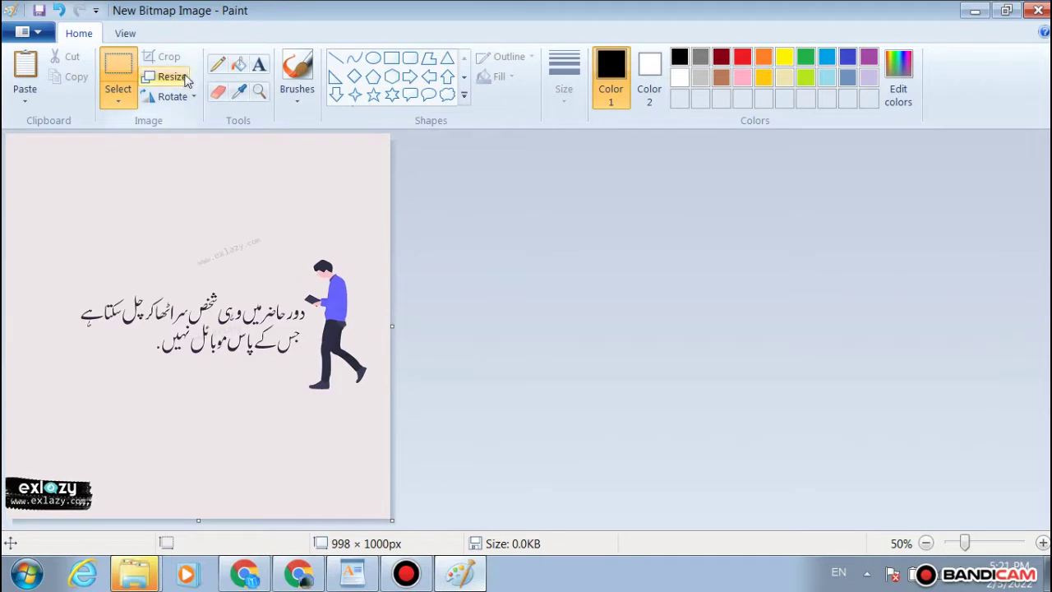
# Step: Resize the image by pixels to 1280 px horizontally, maintaining the aspect ratio
pyautogui.click(169, 76)
pyautogui.click(225, 174)
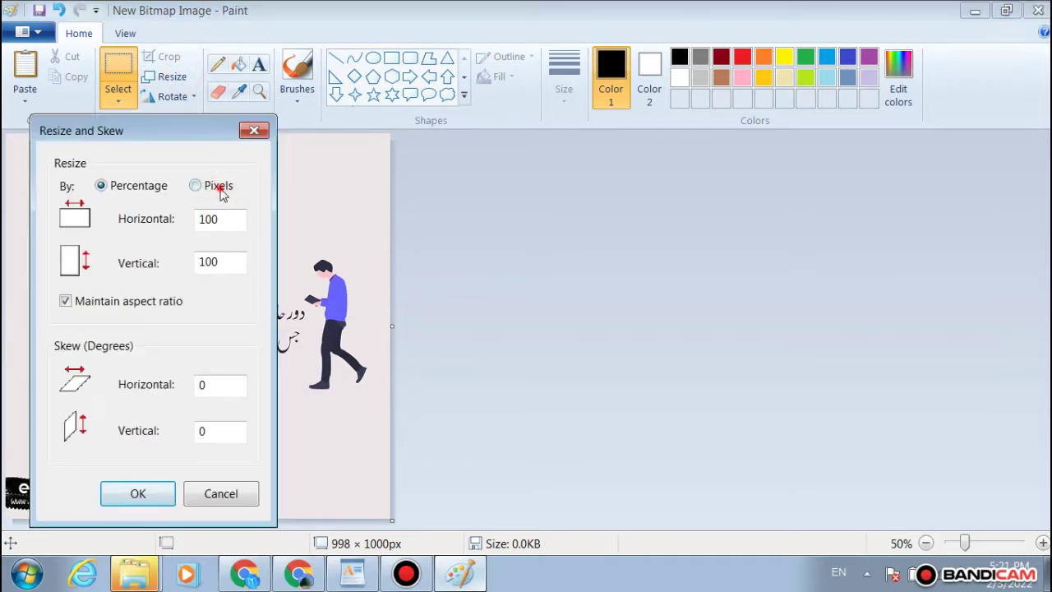
pyautogui.click(222, 189)
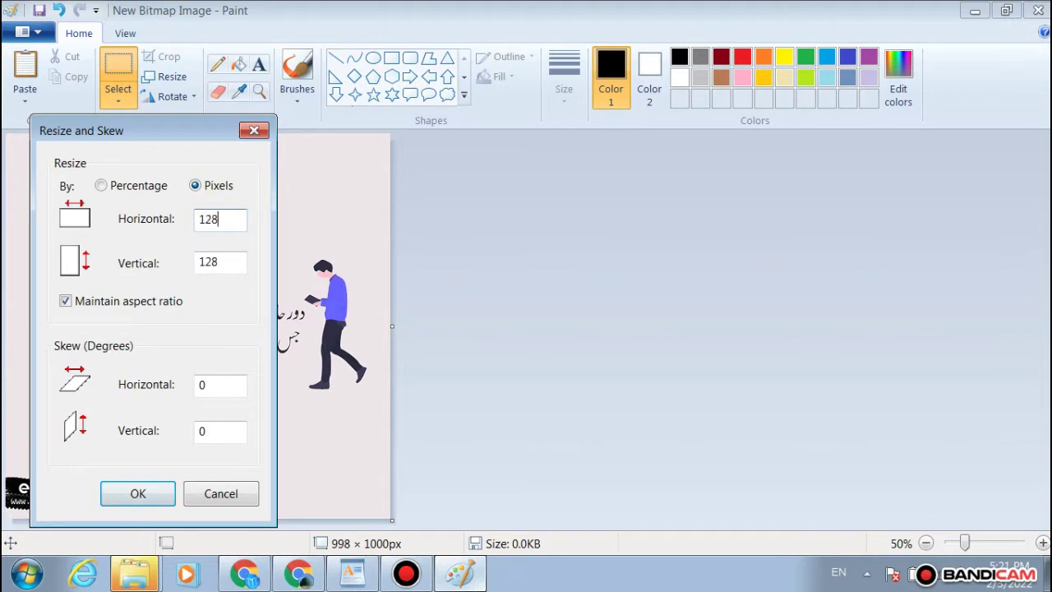
pyautogui.press('Return')
# Step: Cut off the exlazy logo strip below the walking figure by shortening the canvas to about 882 px high
pyautogui.scroll(-2, 299, 229)
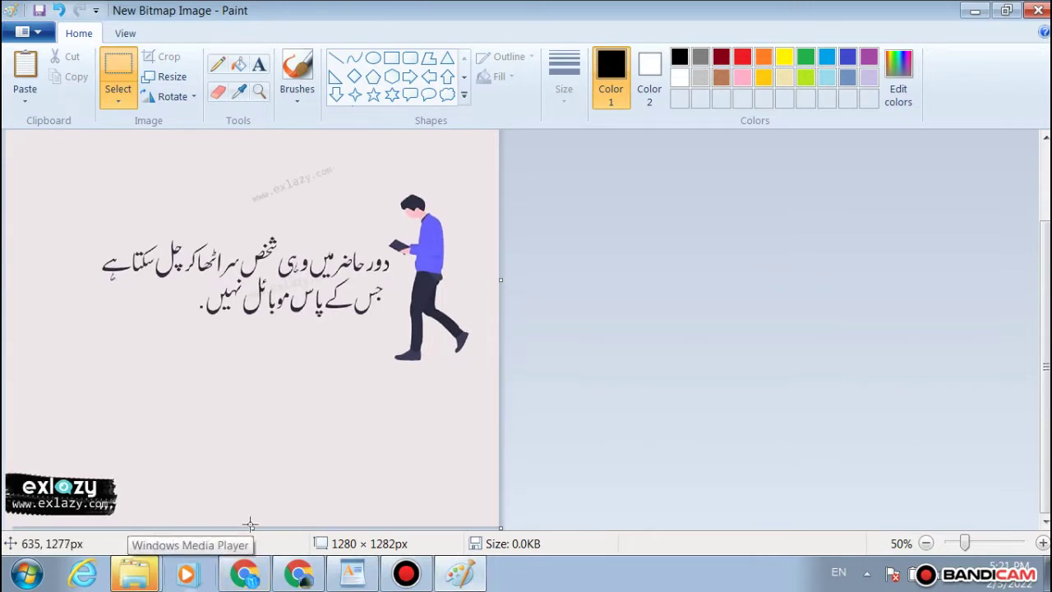
pyautogui.moveTo(252, 526); pyautogui.dragTo(275, 372)
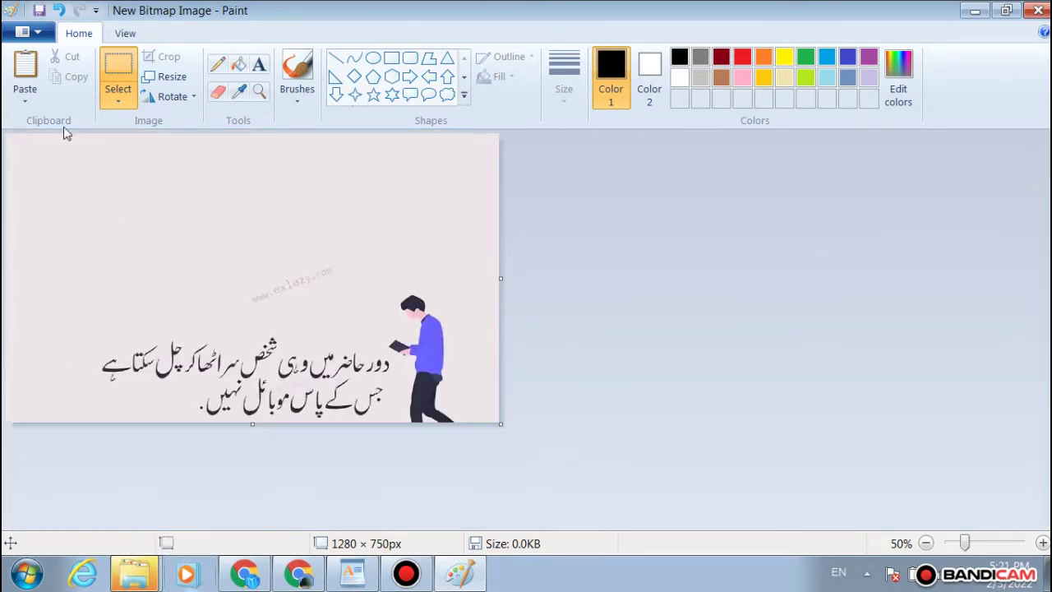
pyautogui.click(58, 10)
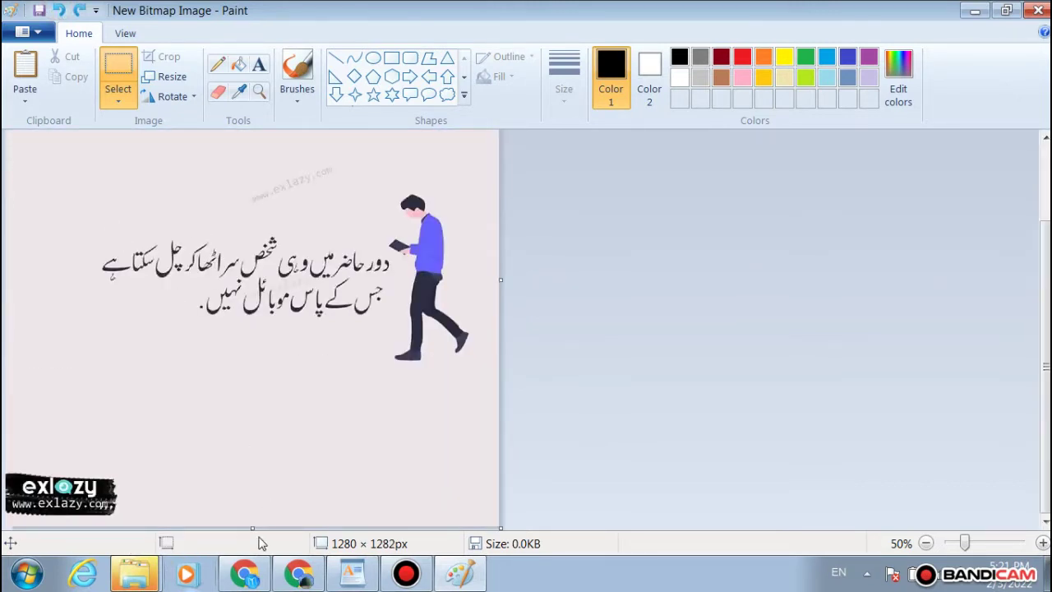
pyautogui.moveTo(256, 524); pyautogui.dragTo(285, 391)
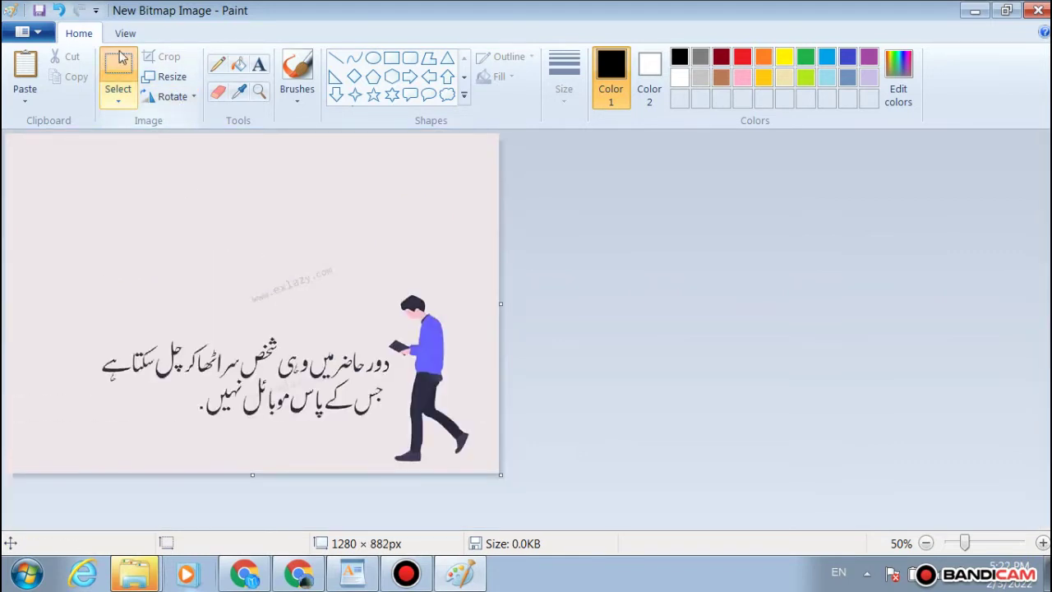
pyautogui.moveTo(183, 205); pyautogui.dragTo(249, 293)
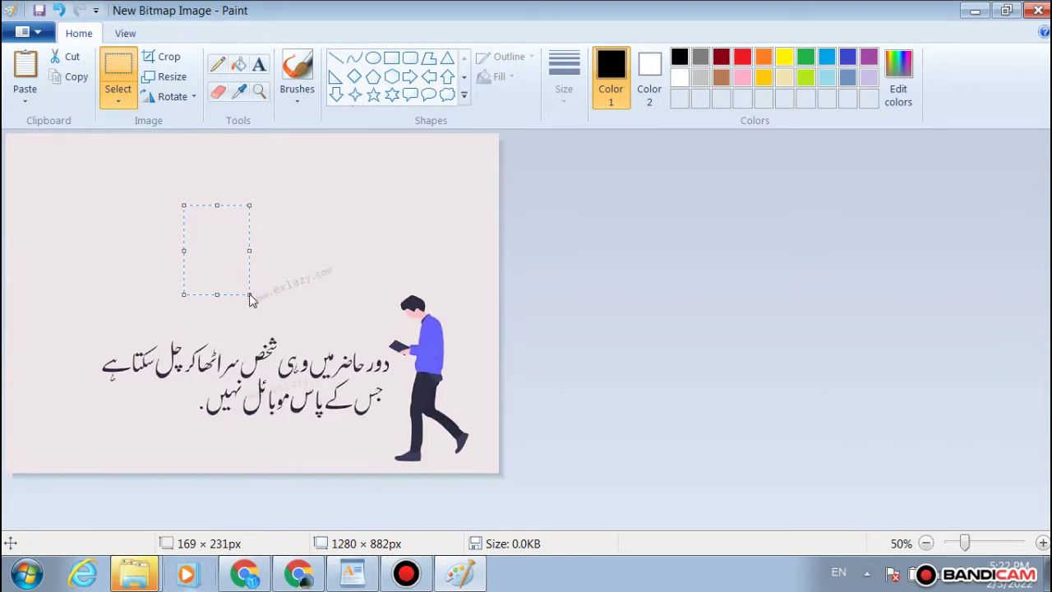
pyautogui.moveTo(250, 294); pyautogui.dragTo(343, 312)
pyautogui.click(459, 205)
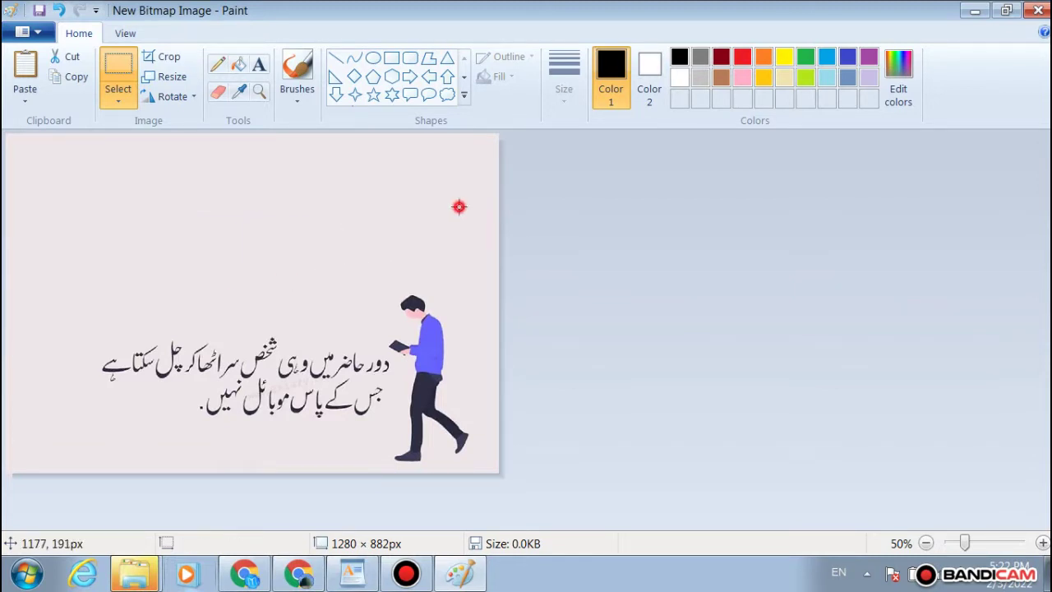
# Step: Turn the quote image upside down by rotating it right 90° twice
pyautogui.click(174, 97)
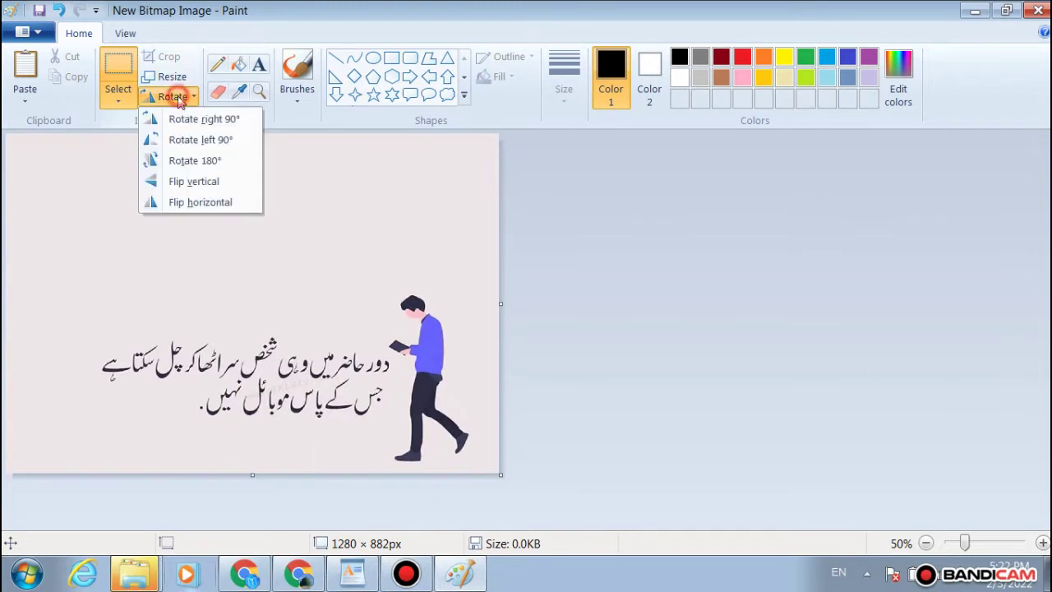
pyautogui.click(189, 123)
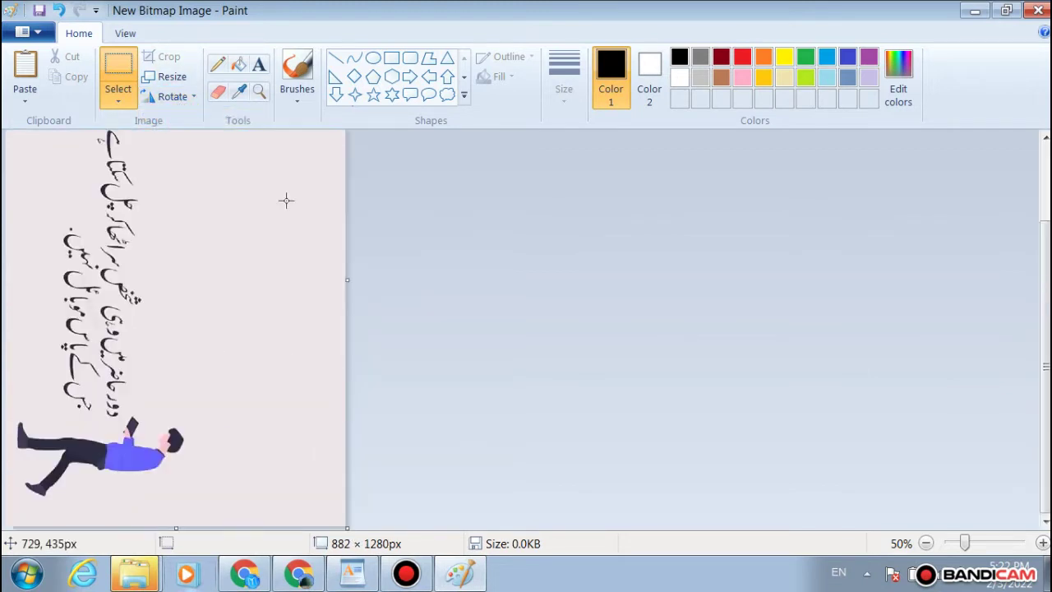
pyautogui.moveTo(348, 287)
pyautogui.mouseDown()
pyautogui.moveTo(232, 296)
pyautogui.moveTo(348, 296)
pyautogui.mouseUp()
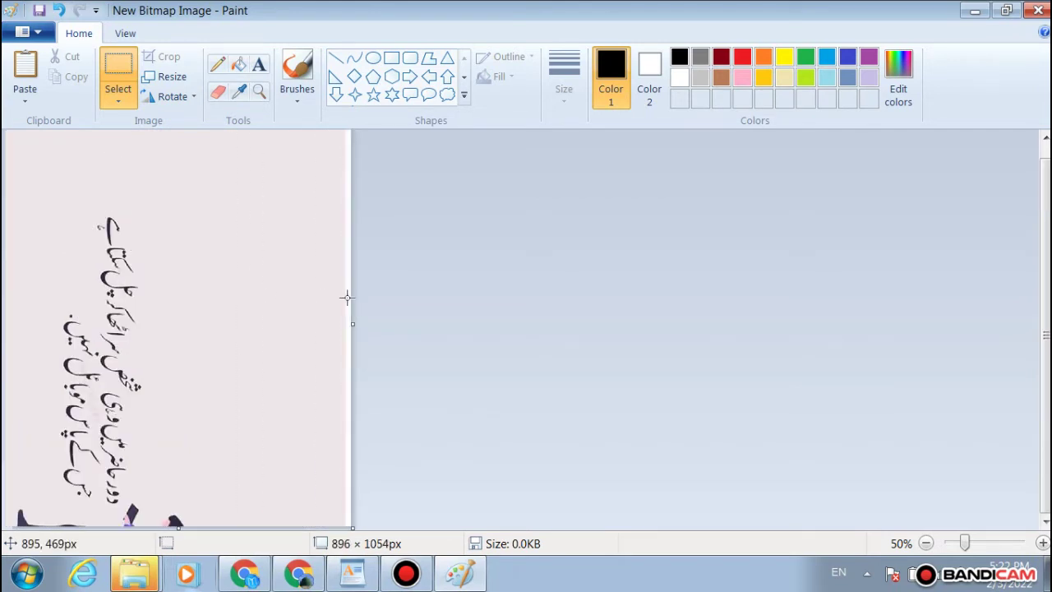
pyautogui.click(58, 10)
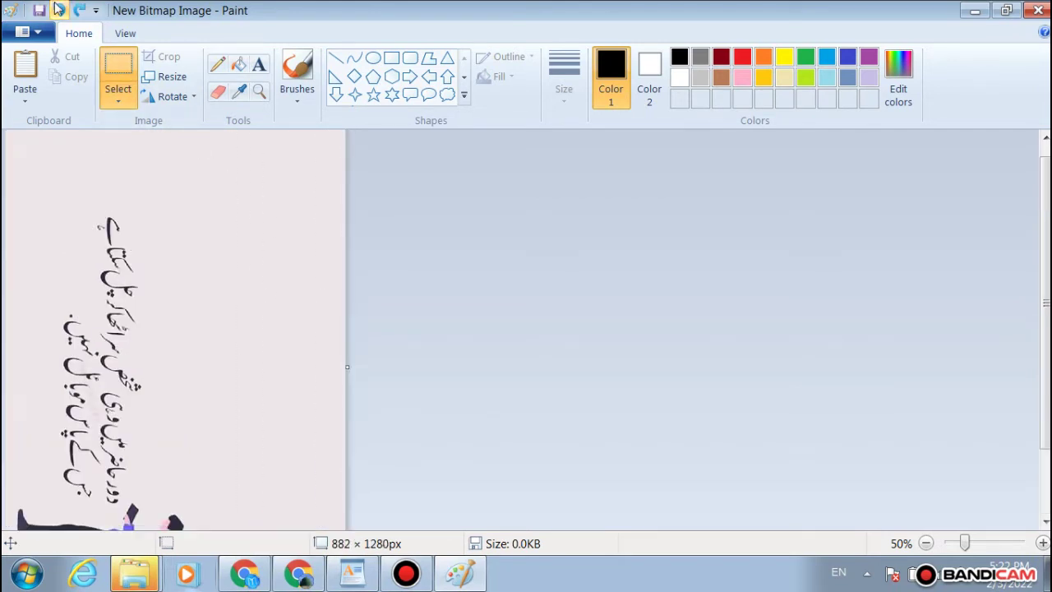
pyautogui.click(174, 96)
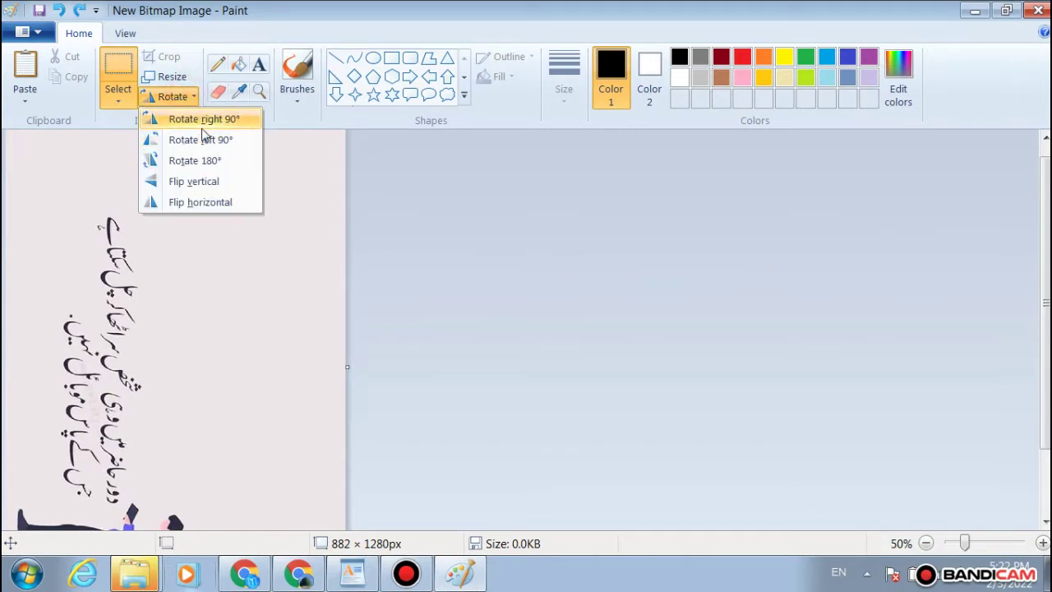
pyautogui.click(206, 121)
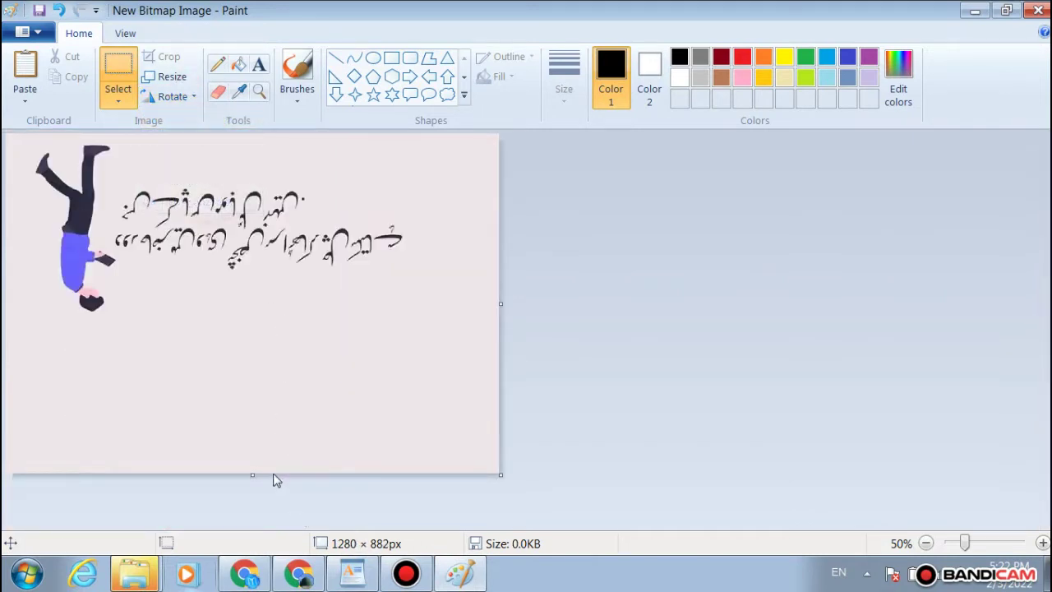
# Step: Trim the empty area above the figure by shortening the canvas to 720 px high, and flip the image vertically and horizontally to stand upright
pyautogui.moveTo(256, 473); pyautogui.dragTo(272, 411)
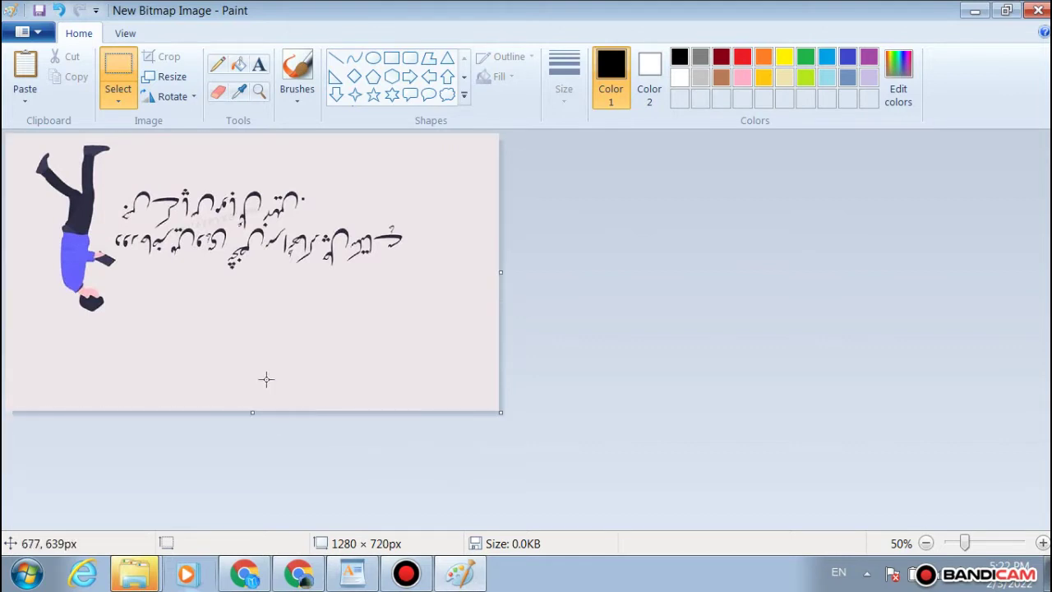
pyautogui.click(175, 98)
pyautogui.click(200, 180)
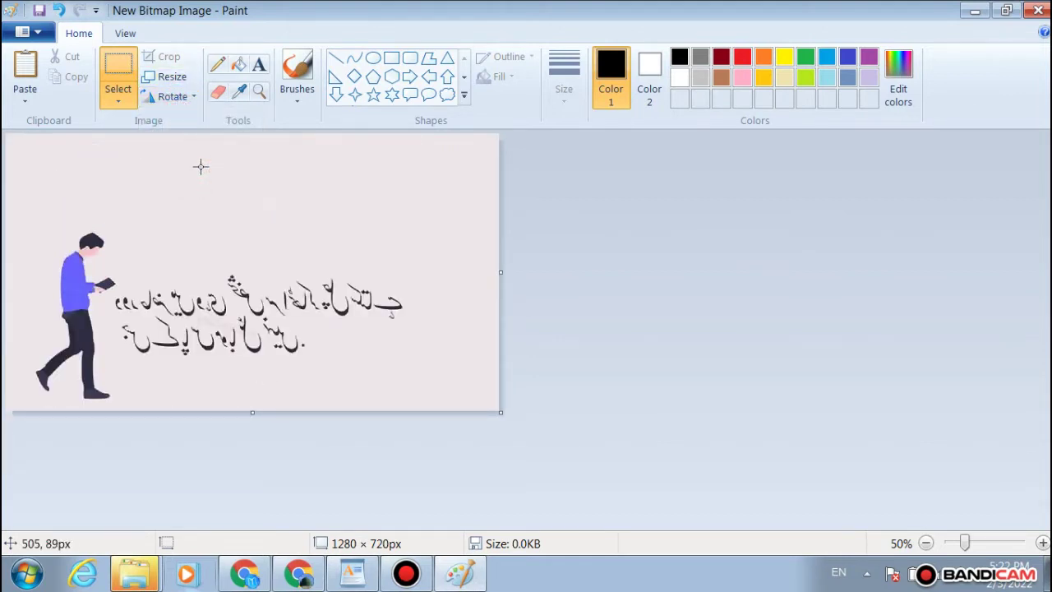
pyautogui.click(185, 100)
pyautogui.click(197, 201)
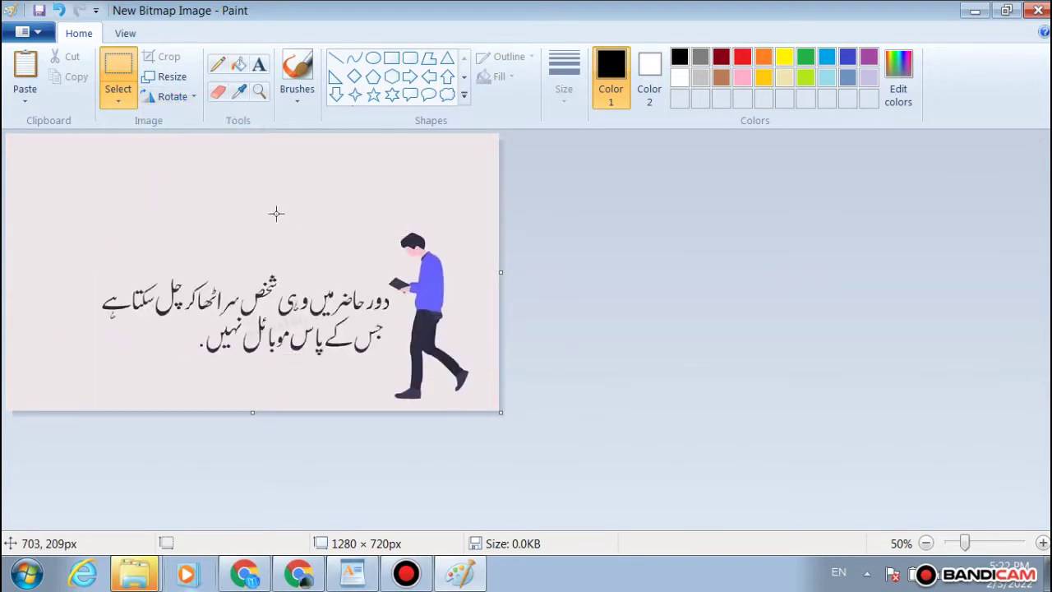
# Step: Add the bold black 48 pt heading "Funny Quotes In Urdu" on a transparent background above the Urdu quote, near the image's upper-left corner
pyautogui.click(260, 66)
pyautogui.click(118, 234)
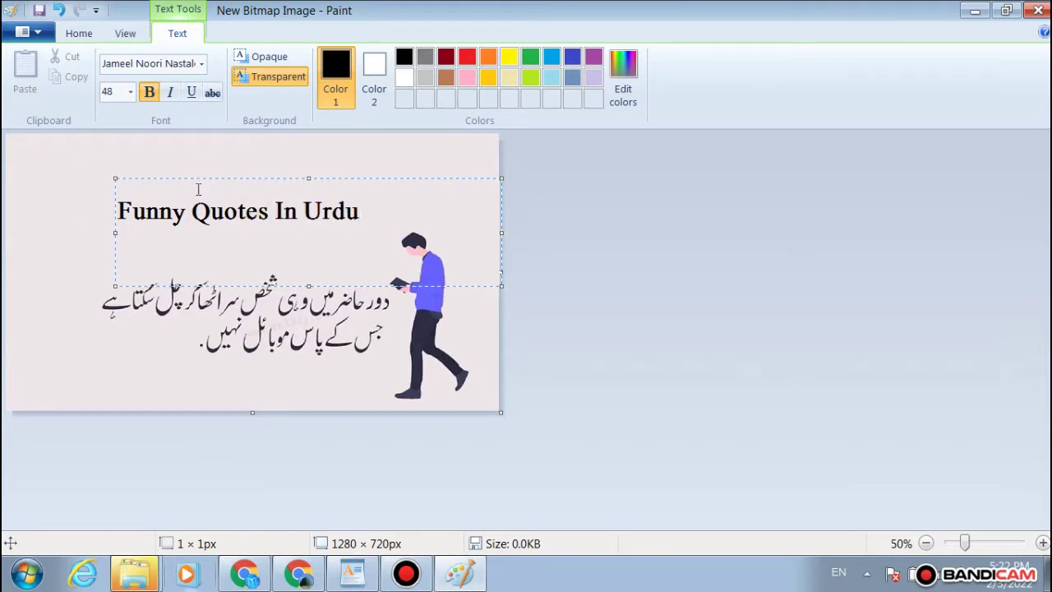
pyautogui.moveTo(117, 178); pyautogui.dragTo(36, 148)
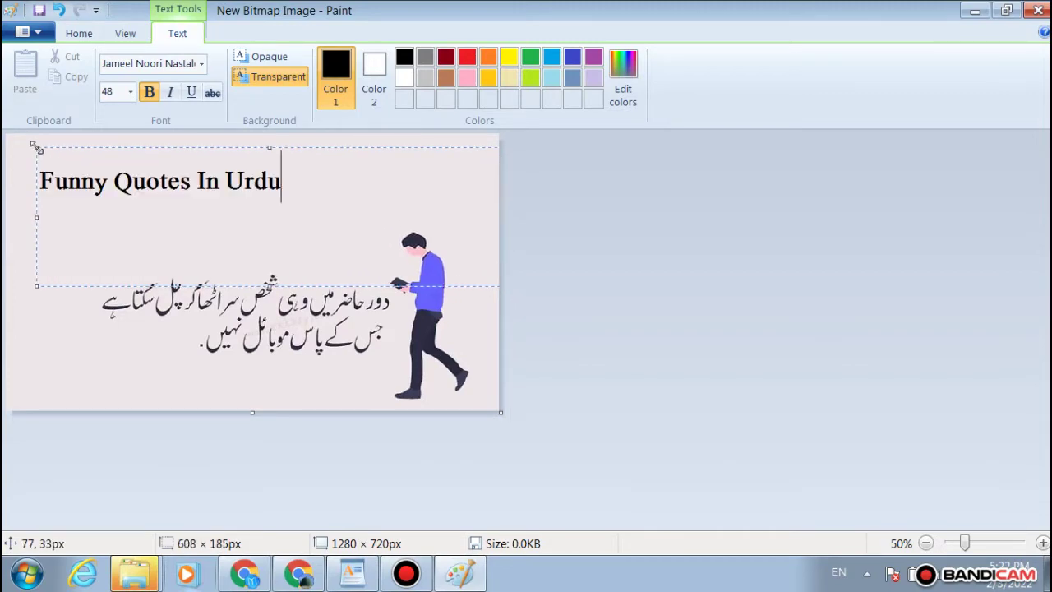
pyautogui.click(90, 331)
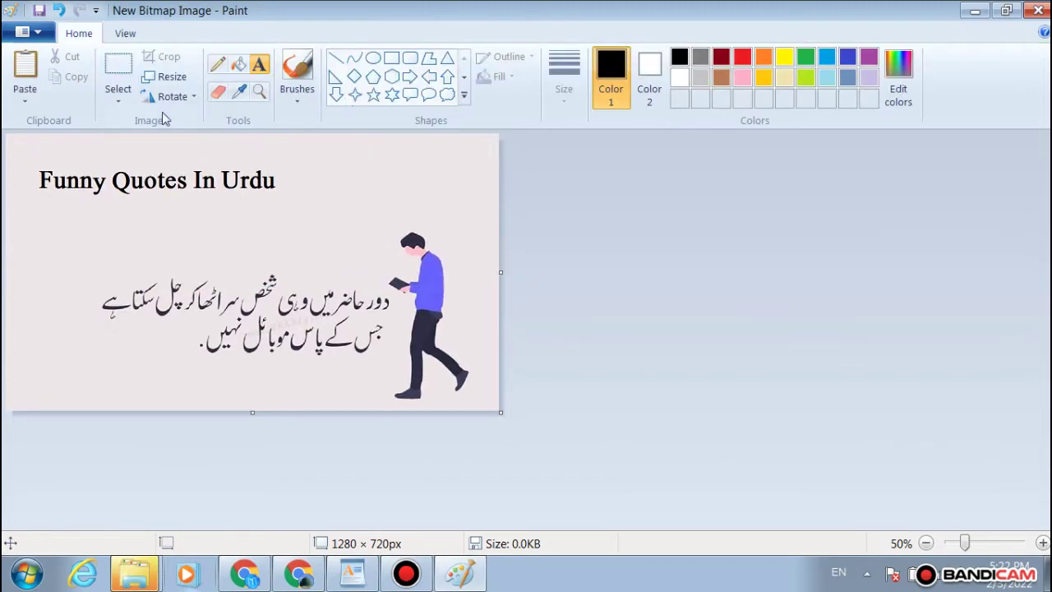
# Step: Start saving the image under a new name with the Desktop as the destination
pyautogui.click(22, 33)
pyautogui.click(90, 170)
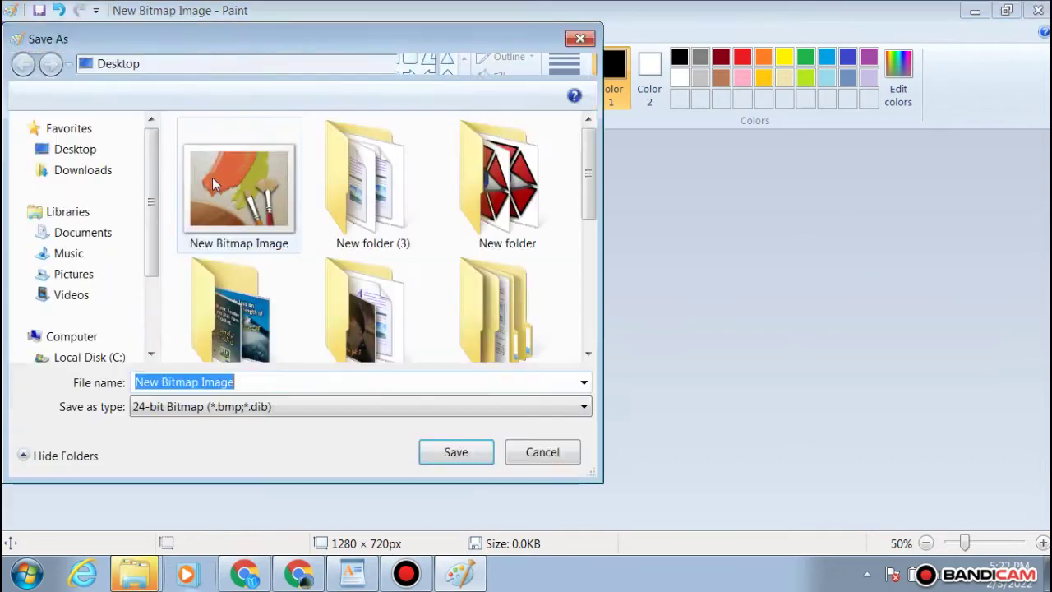
pyautogui.click(103, 148)
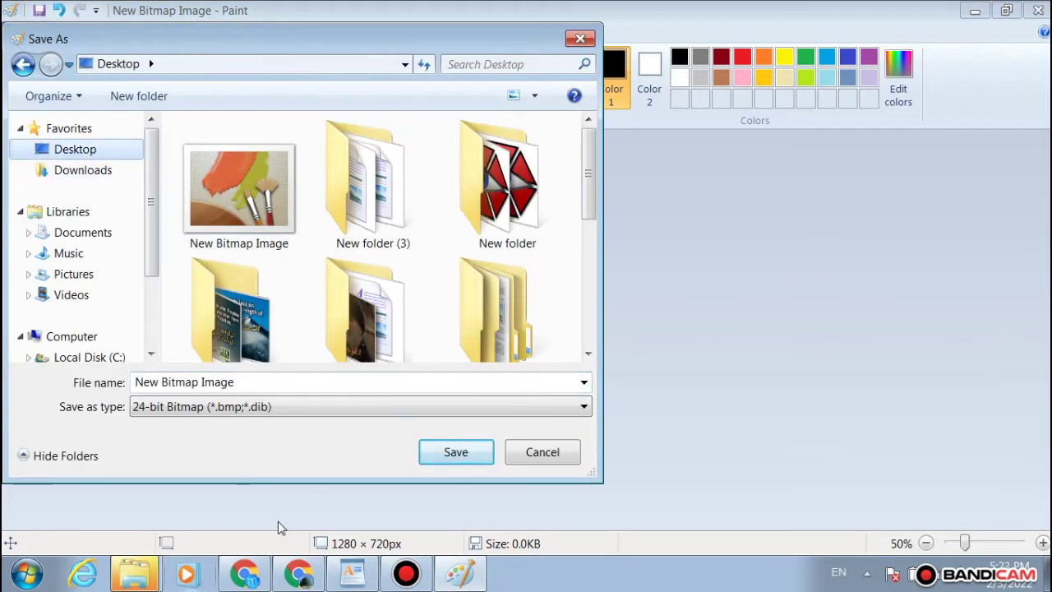
# Step: Switch to Chrome, open the original exlazy quote picture in its own tab and examine the file name in its address
pyautogui.click(244, 573)
pyautogui.click(323, 8)
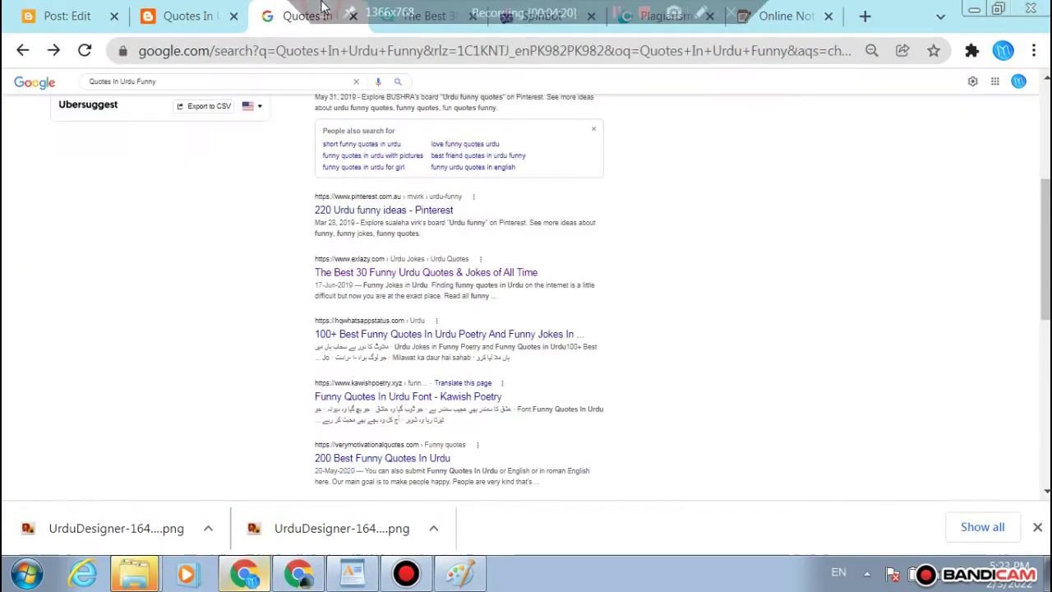
pyautogui.scroll(4, 235, 159)
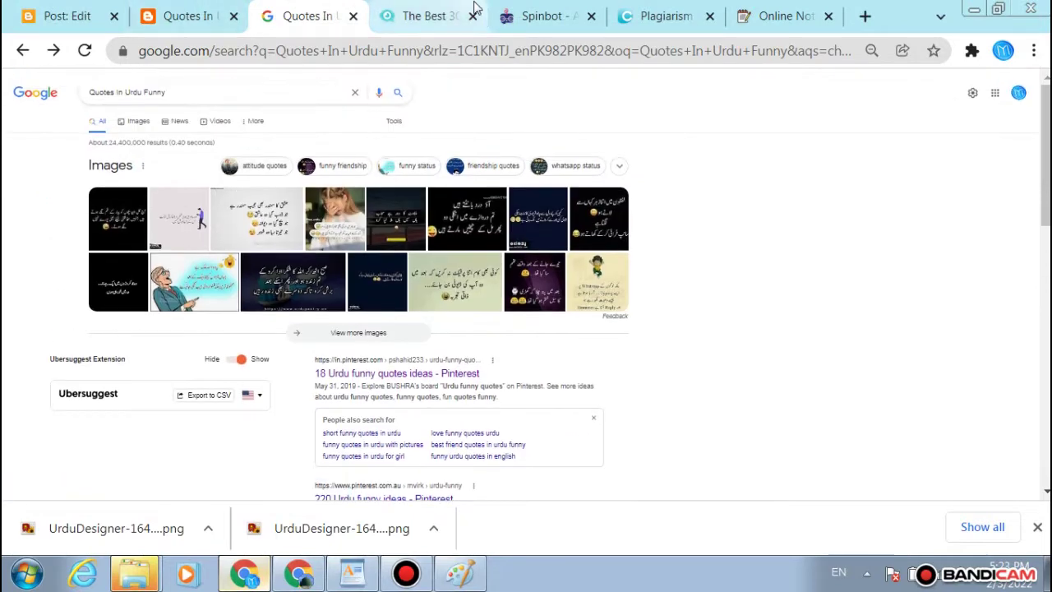
pyautogui.click(428, 8)
pyautogui.rightClick(281, 329)
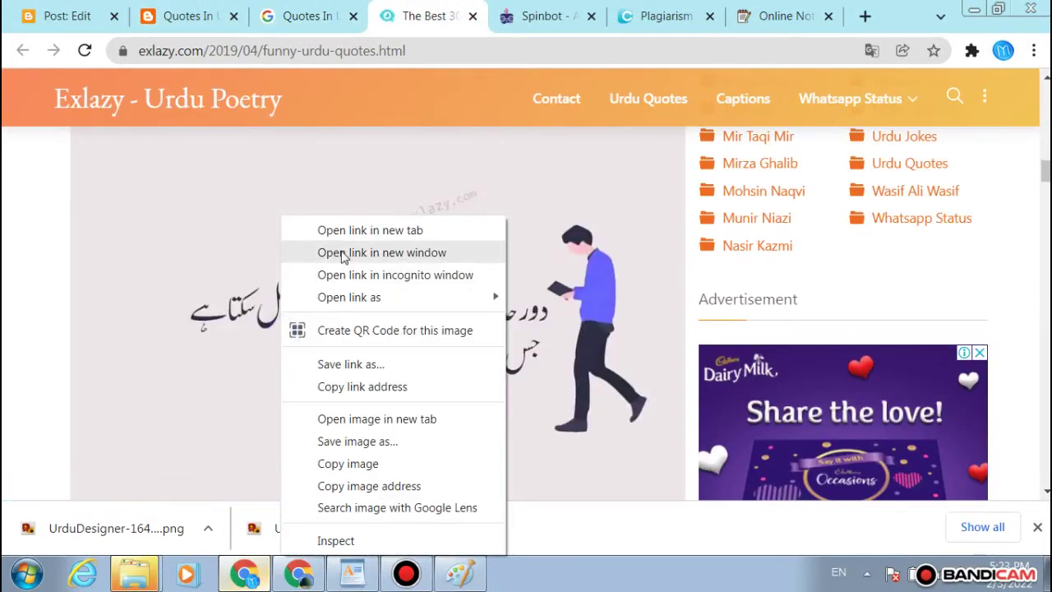
pyautogui.click(347, 420)
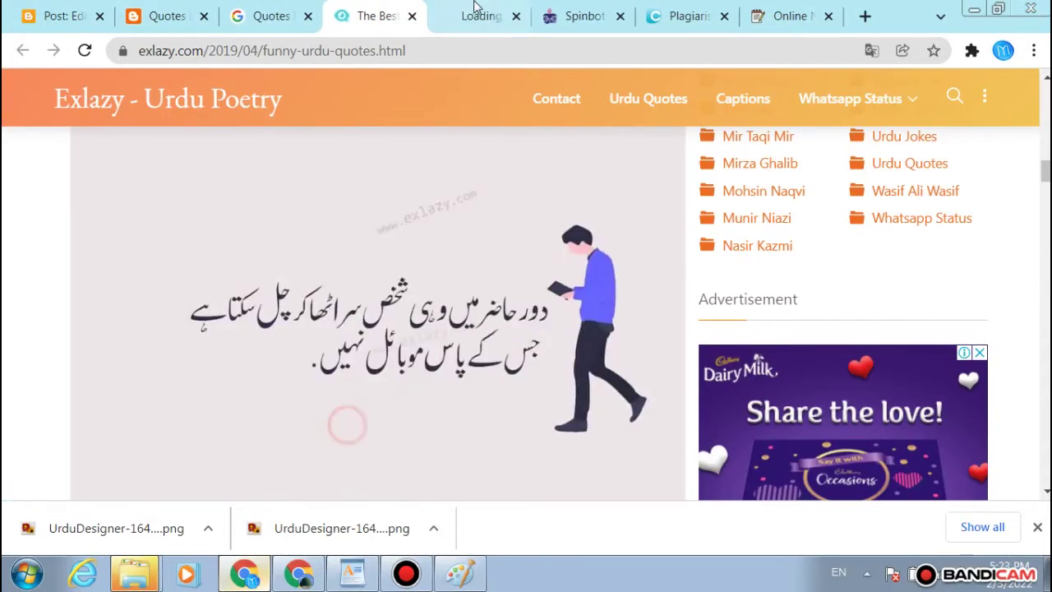
pyautogui.click(474, 9)
pyautogui.moveTo(287, 51); pyautogui.dragTo(888, 51)
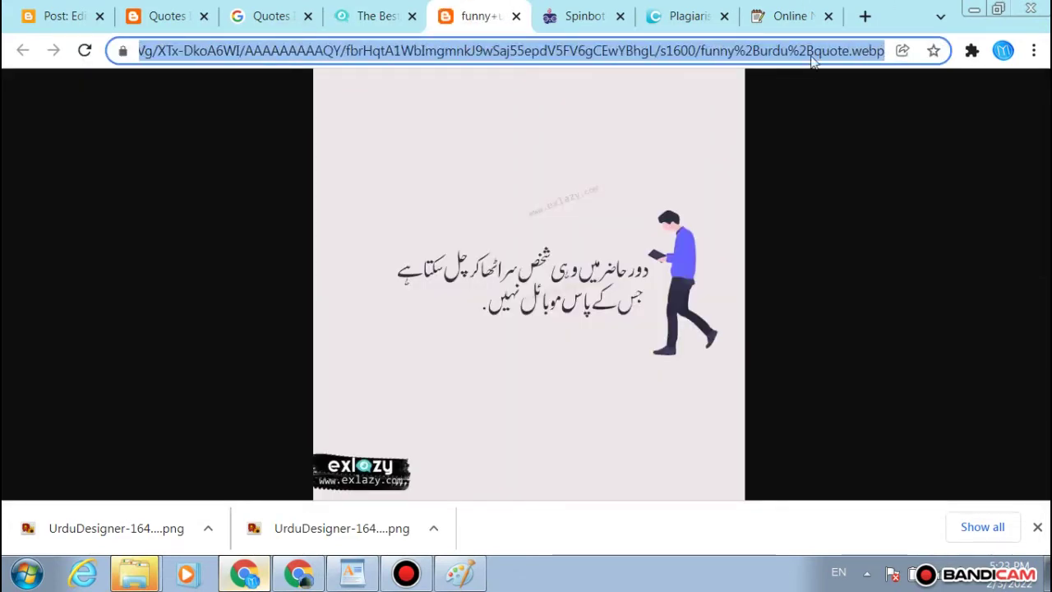
pyautogui.click(757, 51)
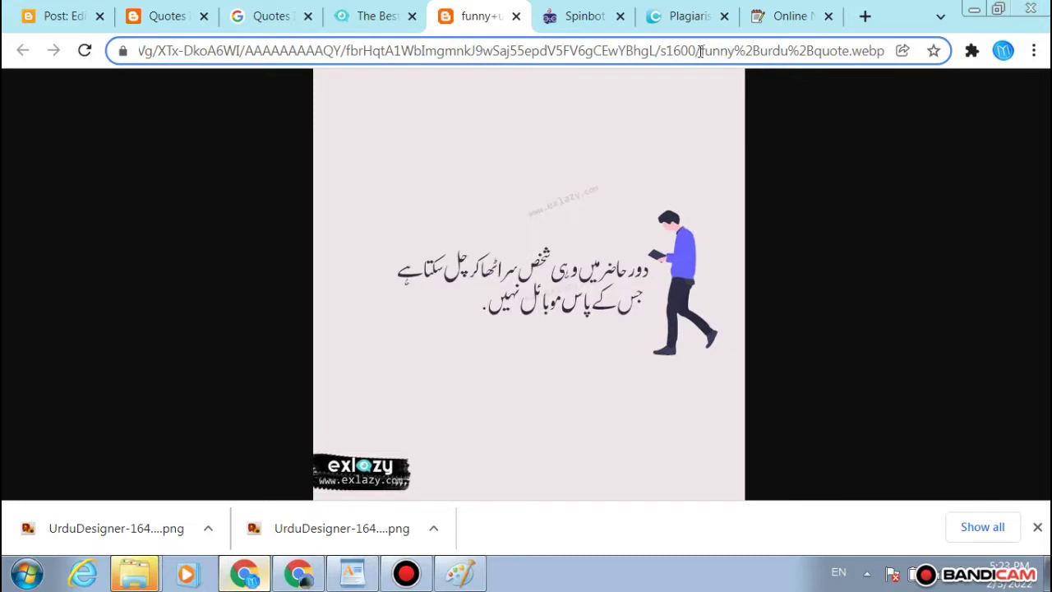
pyautogui.doubleClick(701, 51)
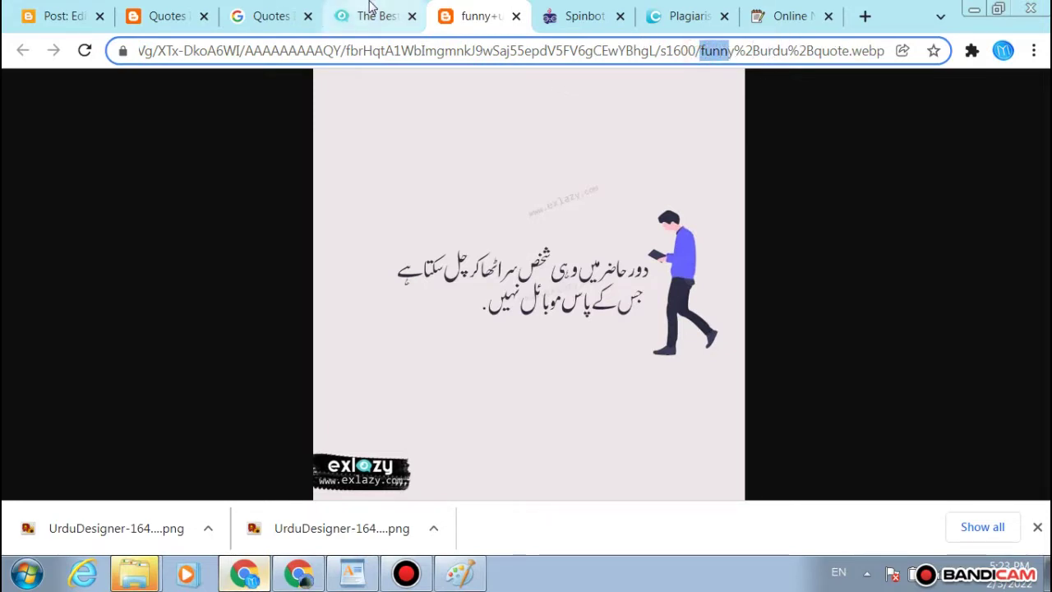
# Step: Copy the bold keyword paragraph at the start of the Blogger post, beginning "Funny quotes in urdu about life"
pyautogui.click(201, 6)
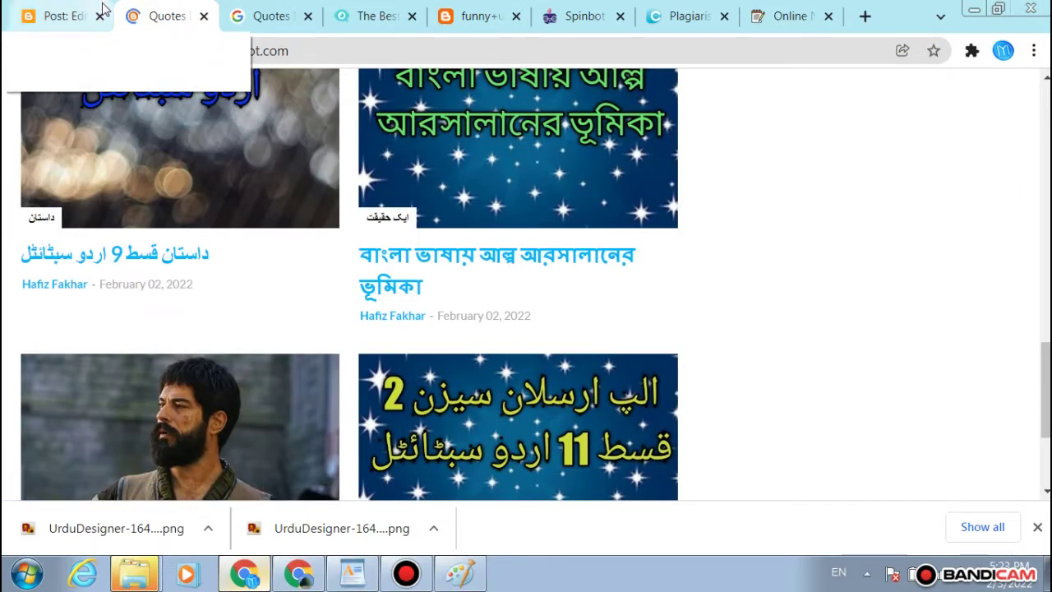
pyautogui.click(96, 7)
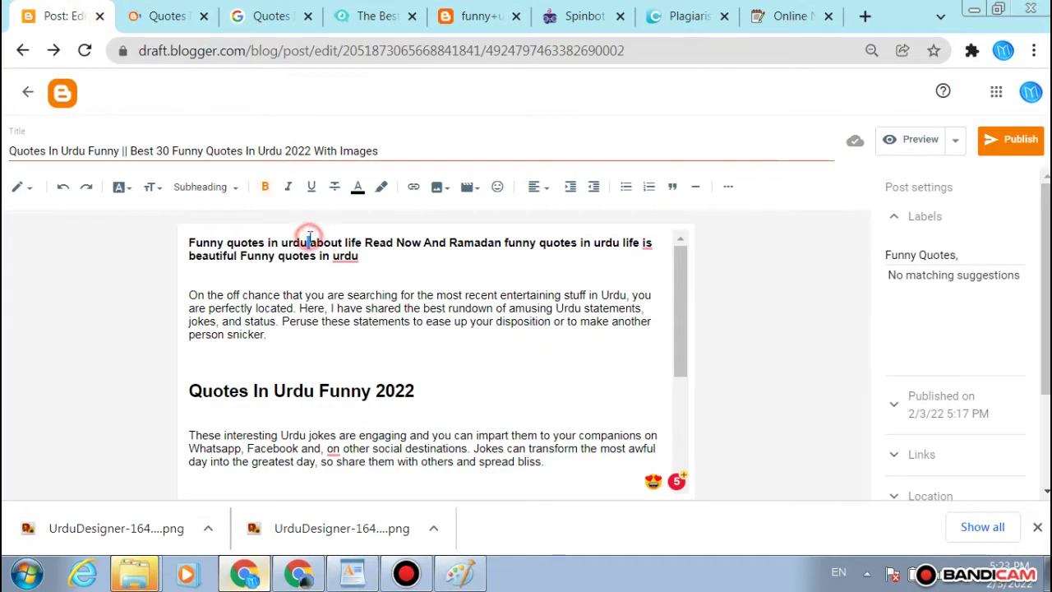
pyautogui.tripleClick(307, 237)
# Step: Switch to Paint and save the image to the Desktop as a JPEG, using the copied keyword paragraph as the file name
pyautogui.click(466, 581)
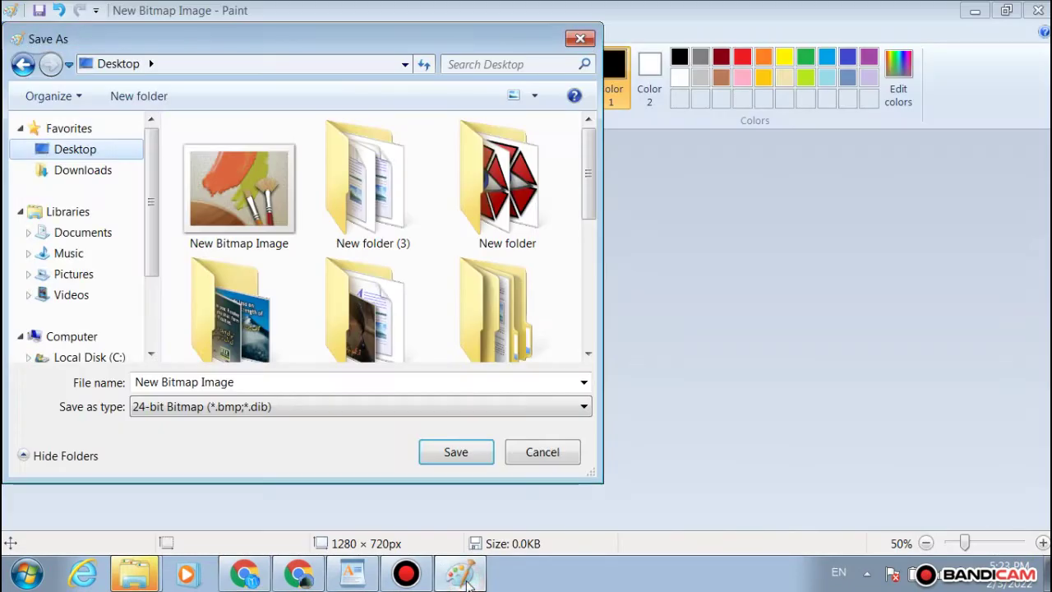
pyautogui.click(291, 406)
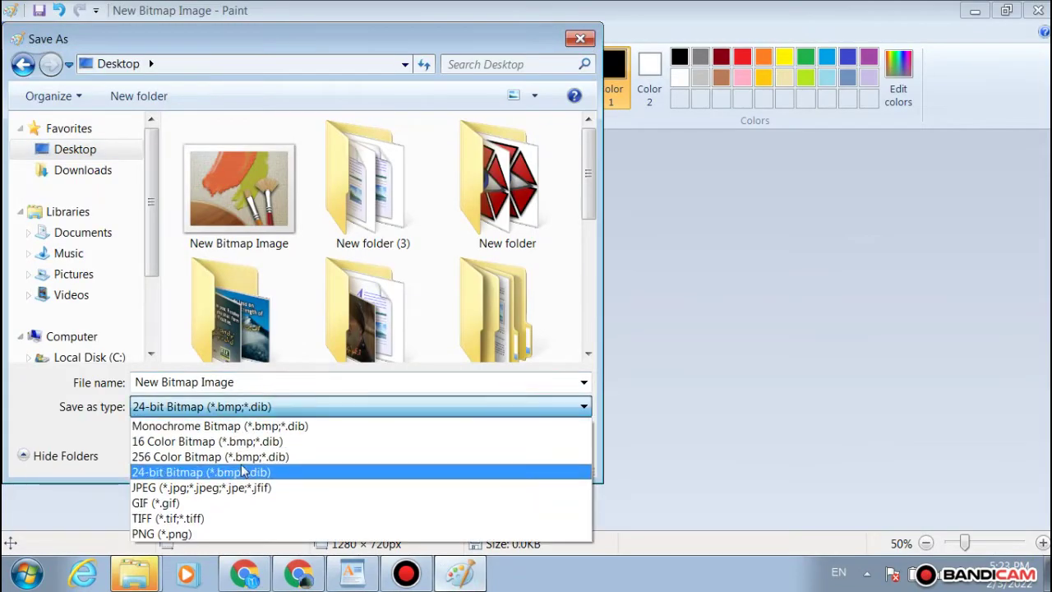
pyautogui.click(230, 487)
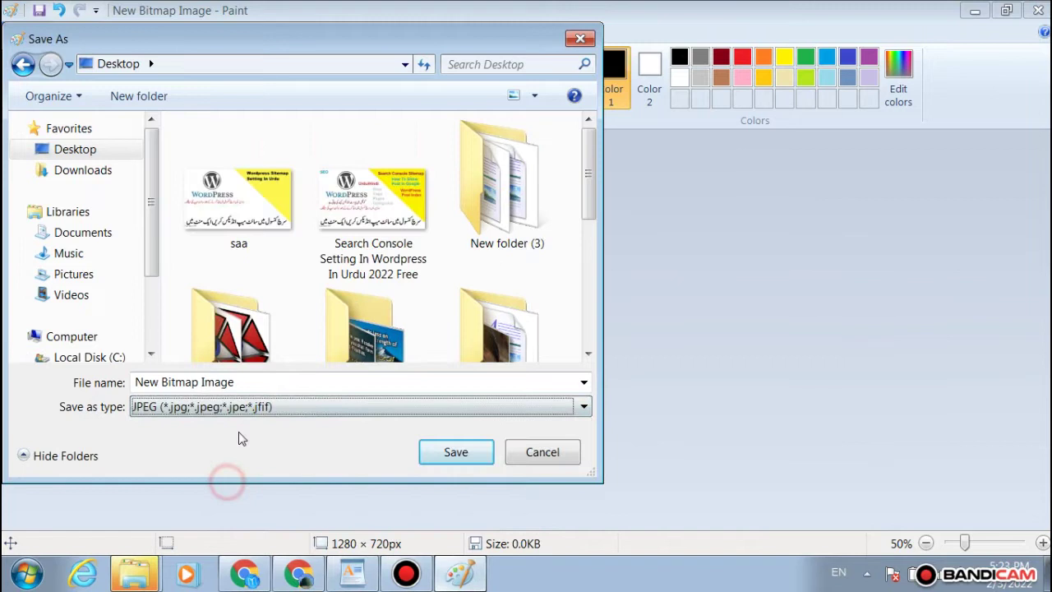
pyautogui.click(257, 387)
pyautogui.hotkey('ctrl', 'v')
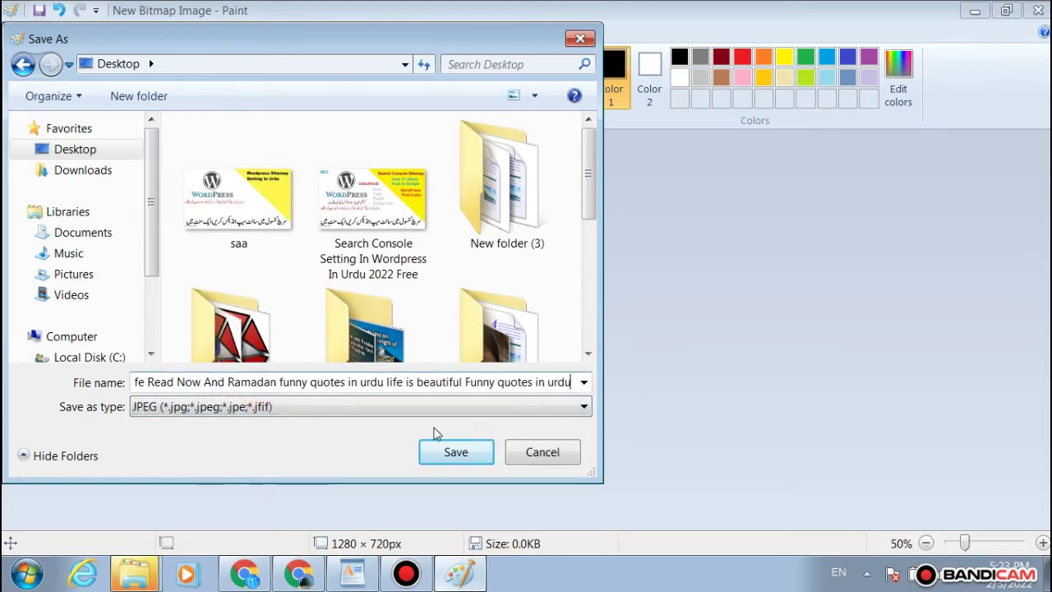
pyautogui.click(448, 448)
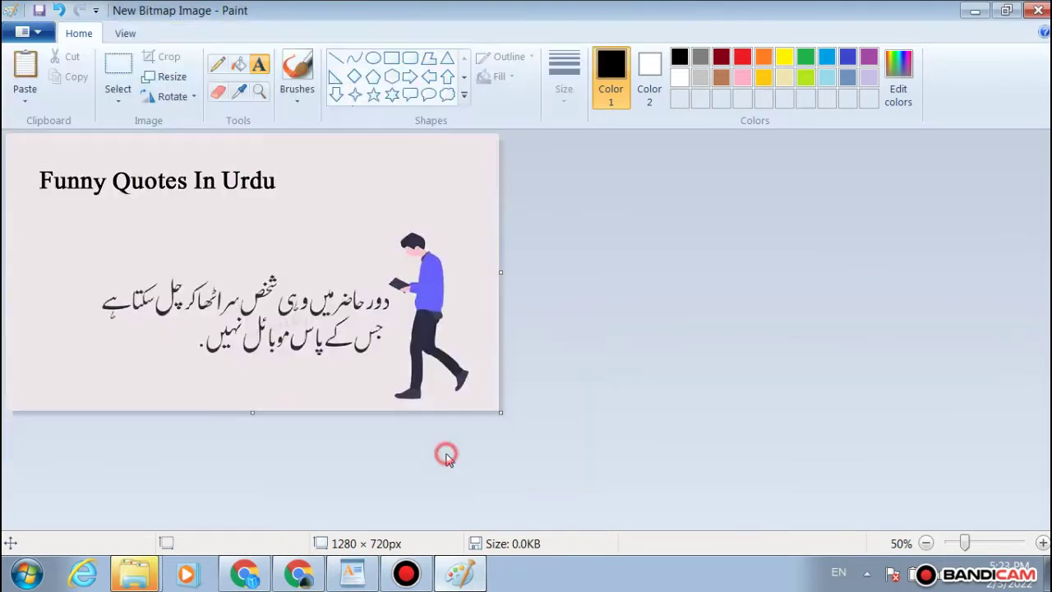
# Step: Switch to the Blogger post in Chrome and insert a blank line below the paragraph ending "spread bliss"
pyautogui.click(244, 573)
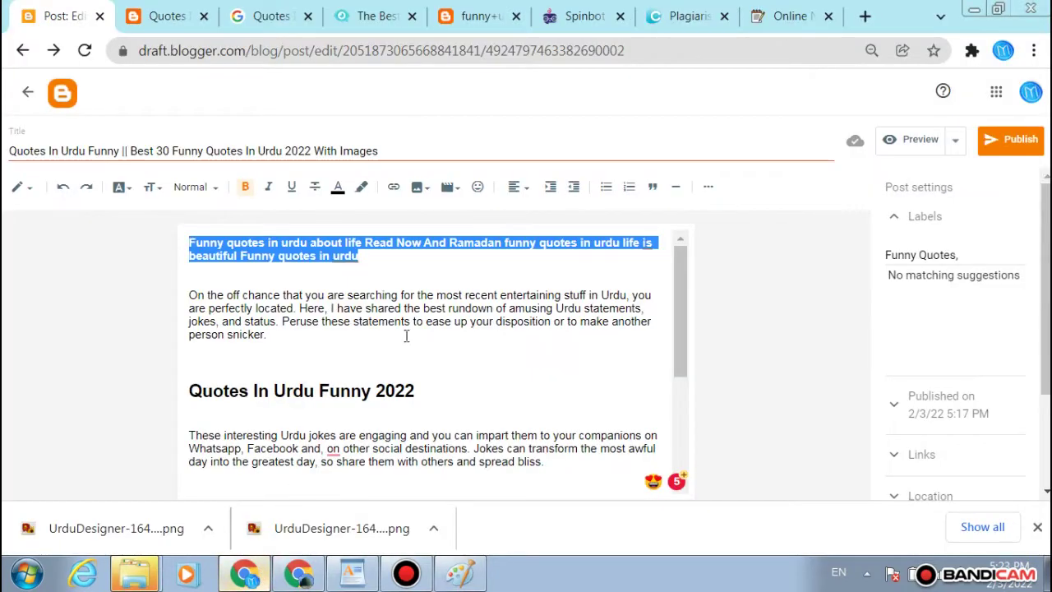
pyautogui.scroll(-3, 407, 337)
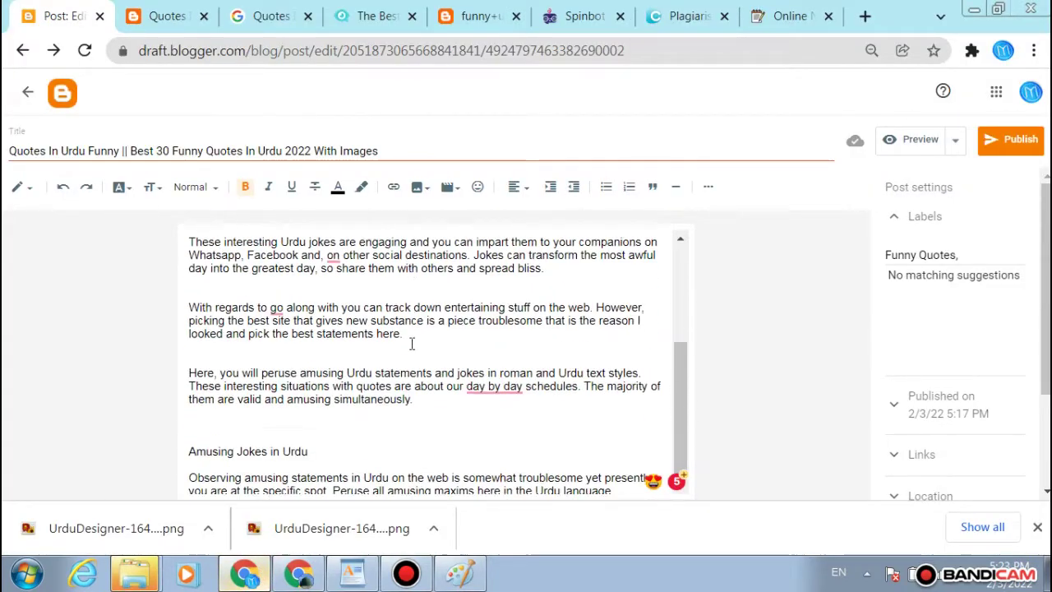
pyautogui.click(608, 262)
pyautogui.press('Return')
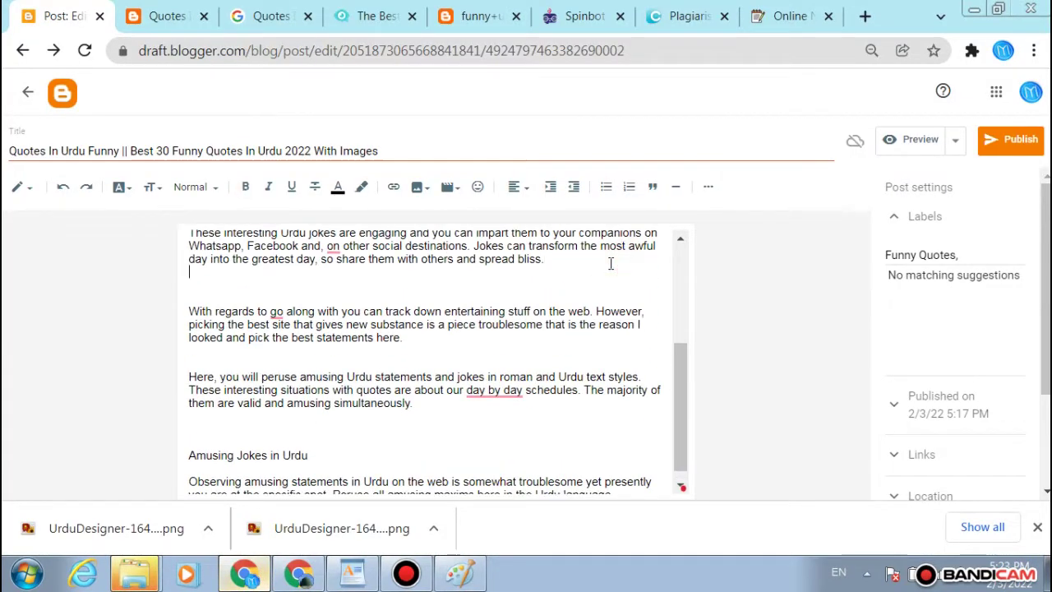
# Step: Upload the "Funny quotes in urdu about life" JPEG from the Desktop and insert it below the paragraph ending "spread bliss"
pyautogui.click(418, 187)
pyautogui.click(429, 189)
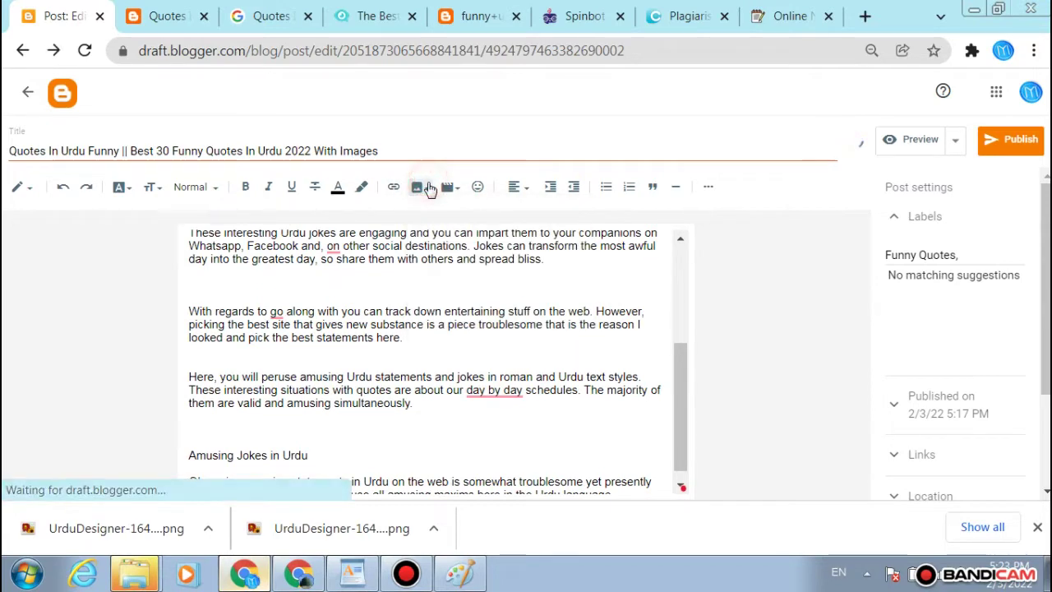
pyautogui.click(429, 189)
pyautogui.click(458, 218)
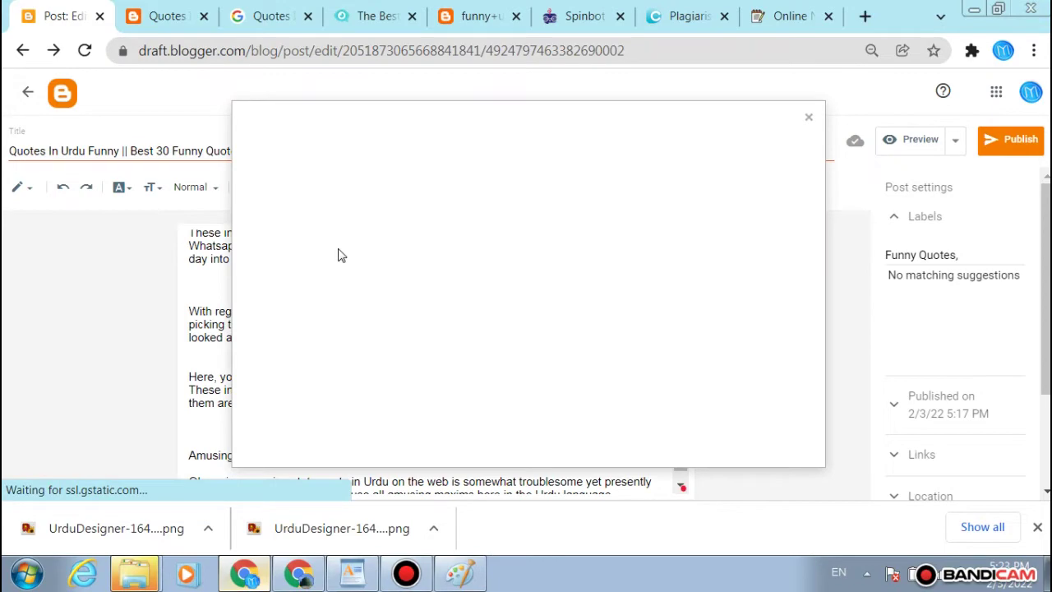
pyautogui.click(296, 202)
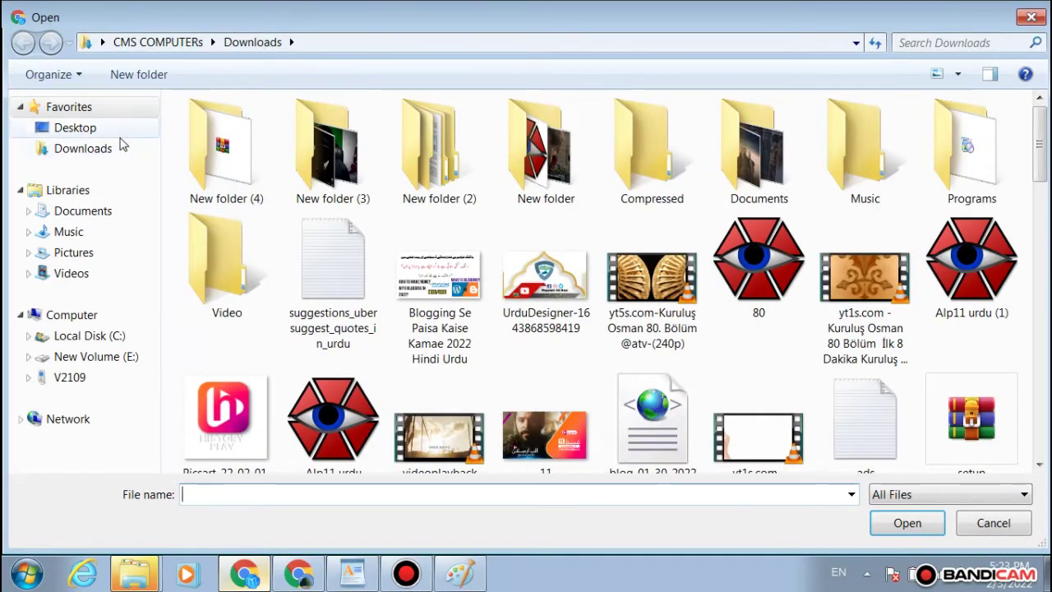
pyautogui.click(120, 129)
pyautogui.scroll(-5, 289, 174)
pyautogui.click(523, 239)
pyautogui.scroll(3, 460, 263)
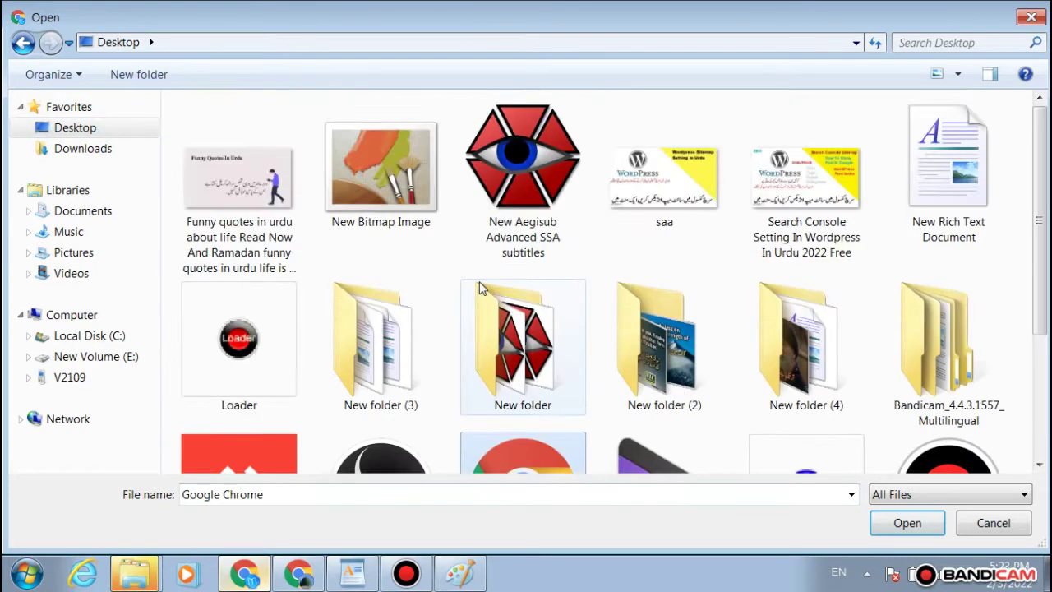
pyautogui.doubleClick(238, 176)
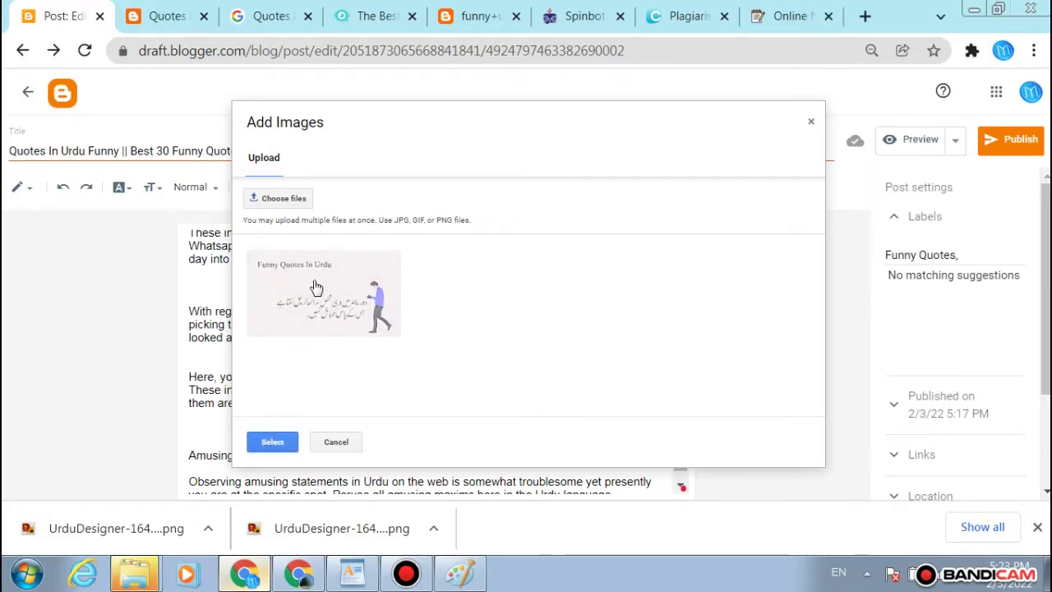
pyautogui.click(273, 442)
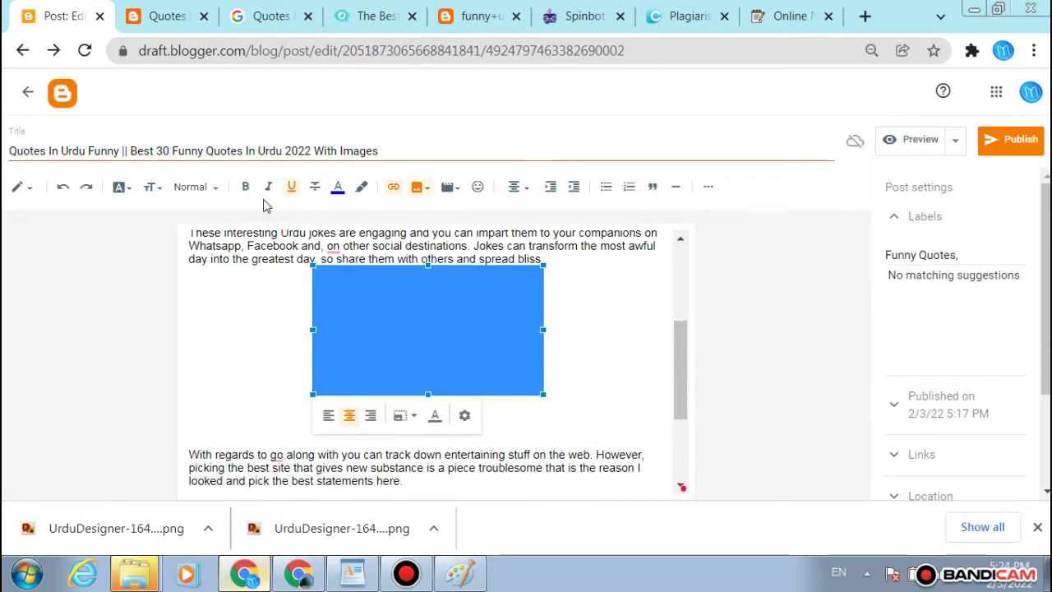
# Step: Copy "Quotes In Urdu Funny" from the post title and add it as the caption of the inserted quote image
pyautogui.tripleClick(261, 158)
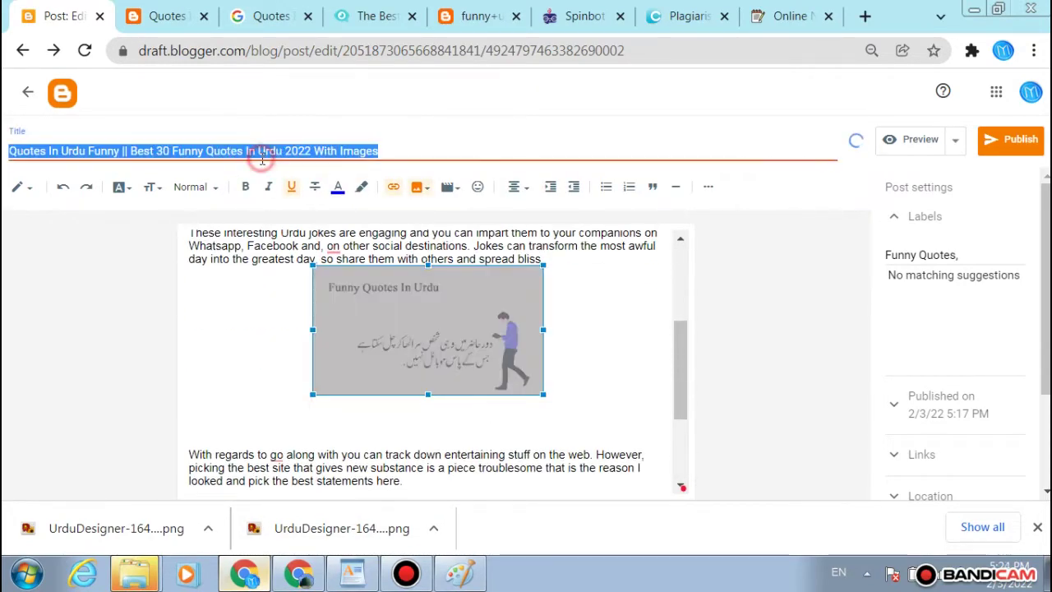
pyautogui.click(163, 135)
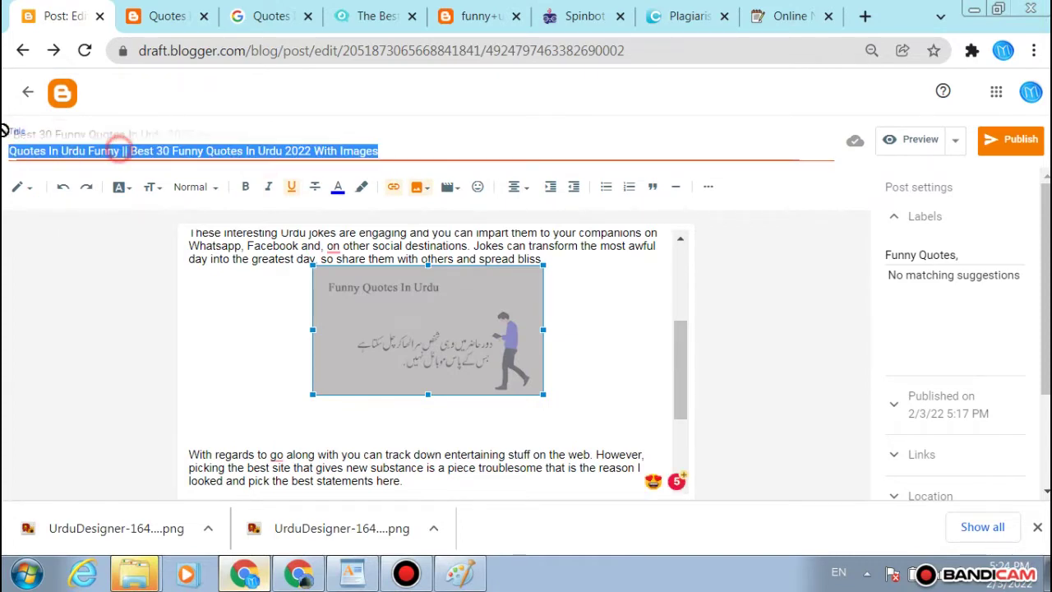
pyautogui.tripleClick(119, 150)
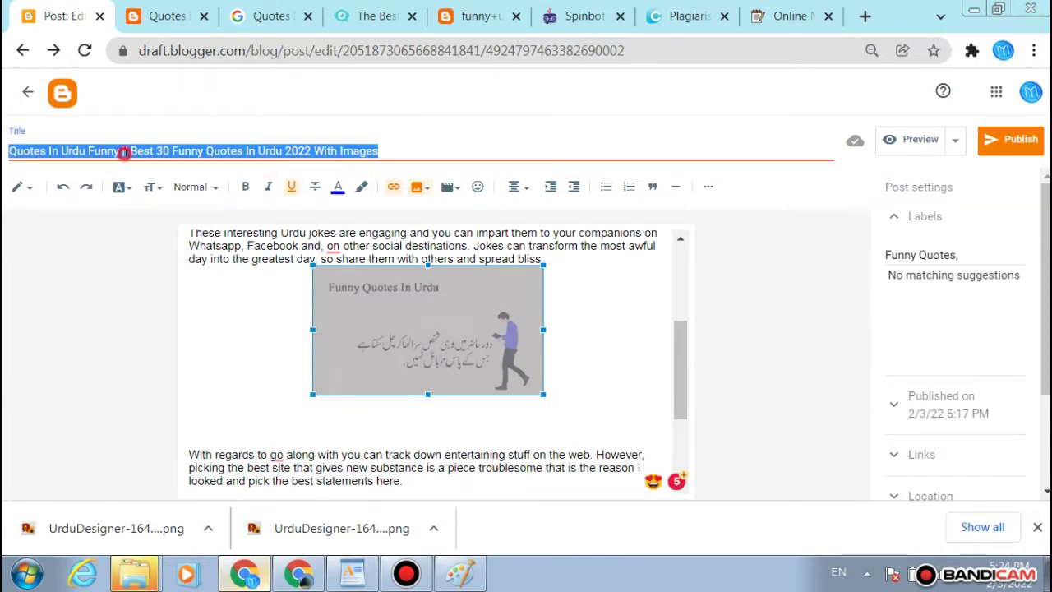
pyautogui.click(124, 151)
pyautogui.moveTo(119, 151); pyautogui.dragTo(4, 146)
pyautogui.hotkey('ctrl', 'c')
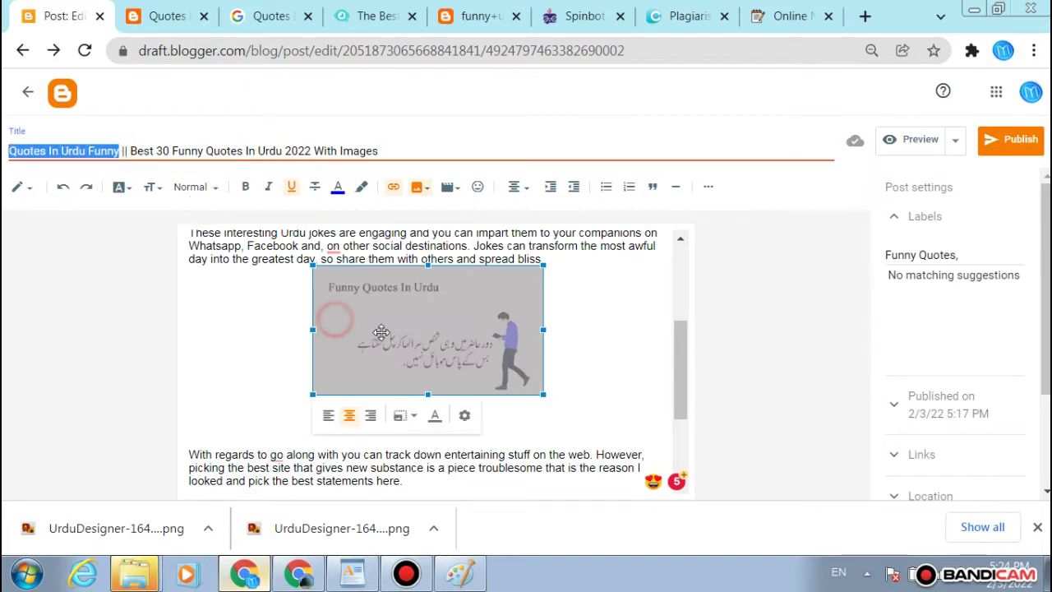
pyautogui.click(435, 411)
pyautogui.click(444, 406)
pyautogui.hotkey('ctrl', 'v')
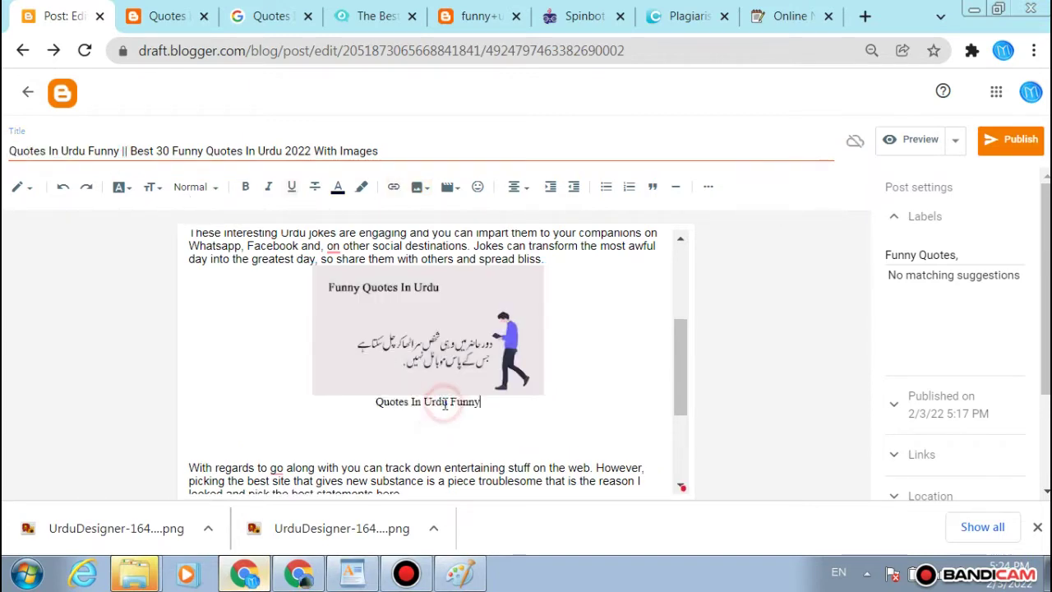
# Step: Set both the title text and the alt text of the quote image to "Quotes In Urdu Funny"
pyautogui.click(454, 347)
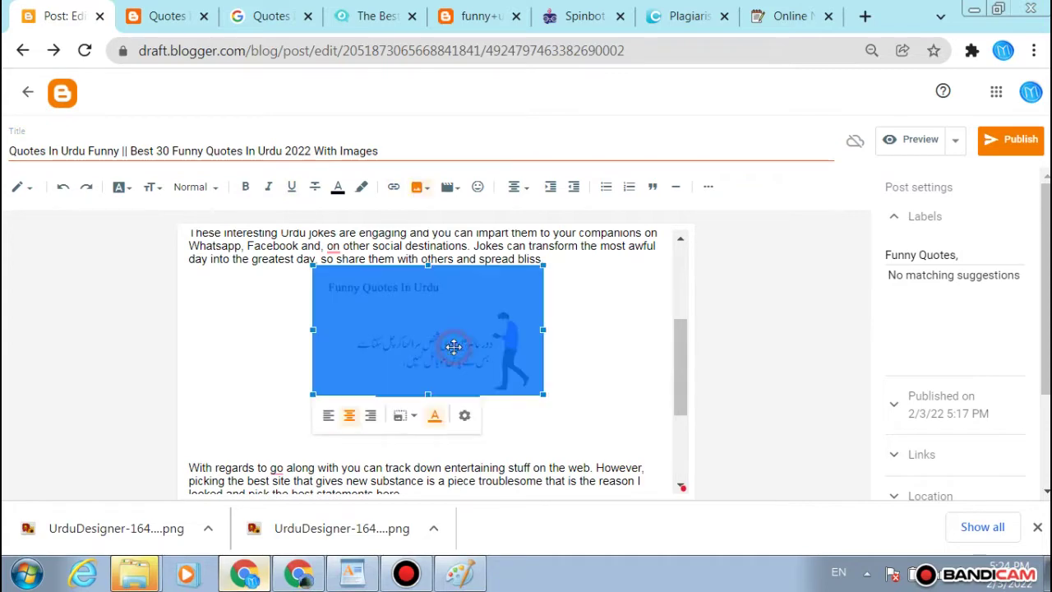
pyautogui.click(465, 416)
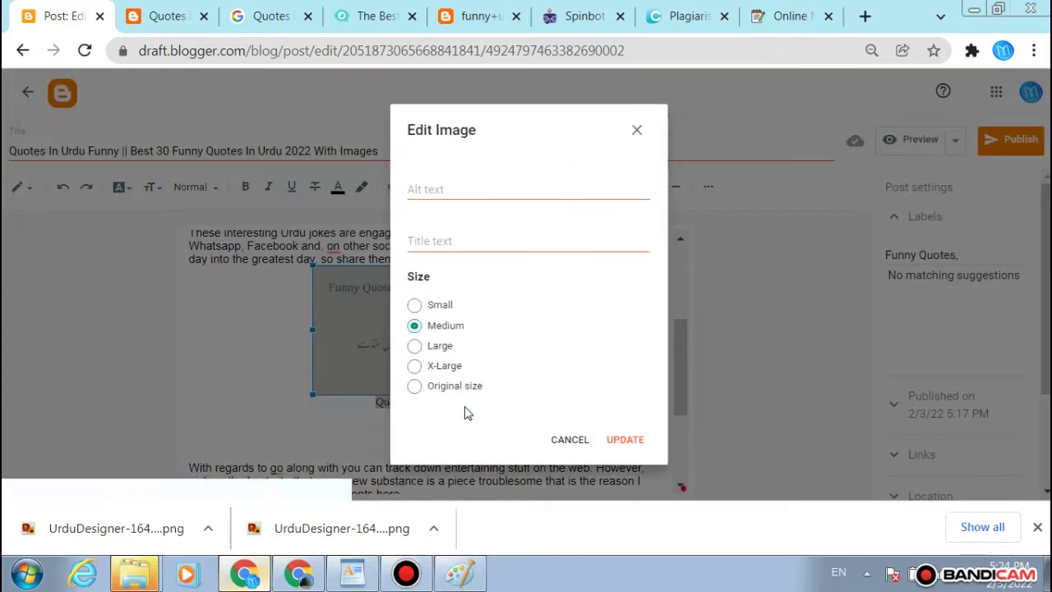
pyautogui.click(488, 244)
pyautogui.hotkey('ctrl', 'v')
pyautogui.click(501, 211)
pyautogui.click(508, 197)
pyautogui.hotkey('ctrl', 'v')
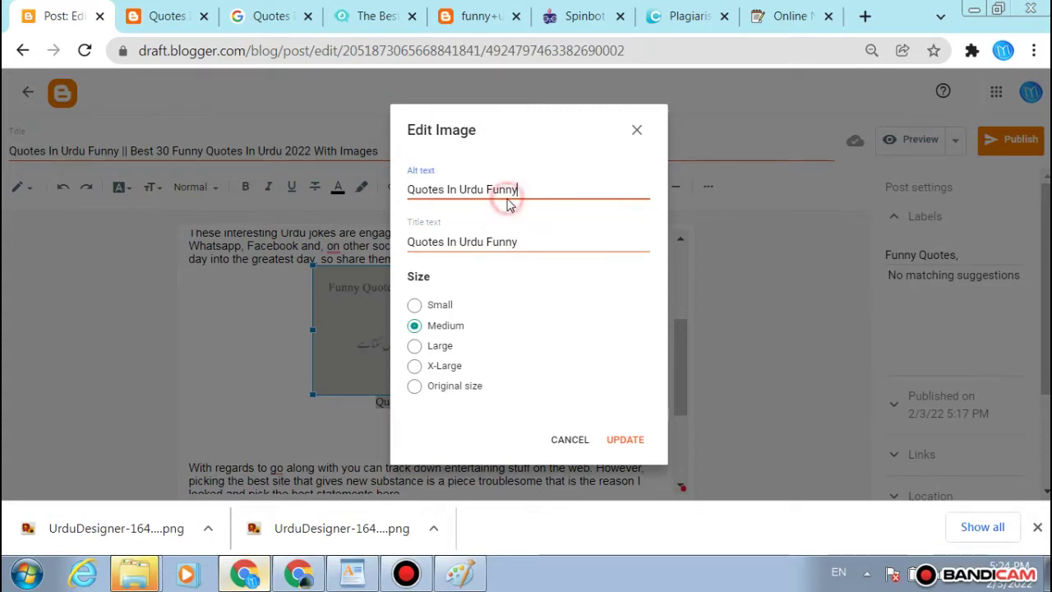
pyautogui.click(631, 439)
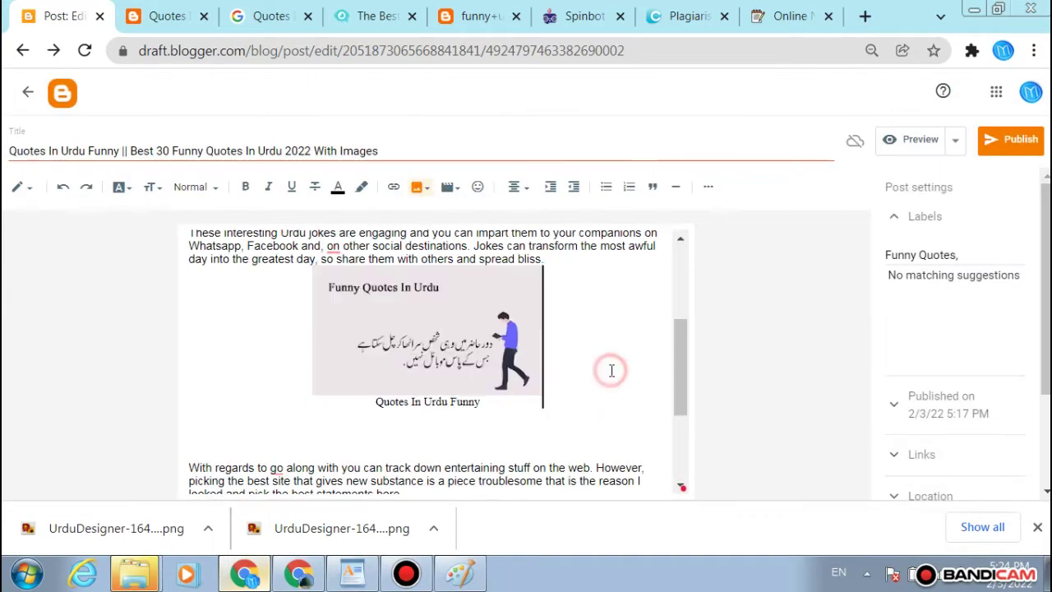
# Step: Add the line "Best Quotes In Urdu Funny" above the quote image, with a blank line before it
pyautogui.click(571, 264)
pyautogui.press('Return')
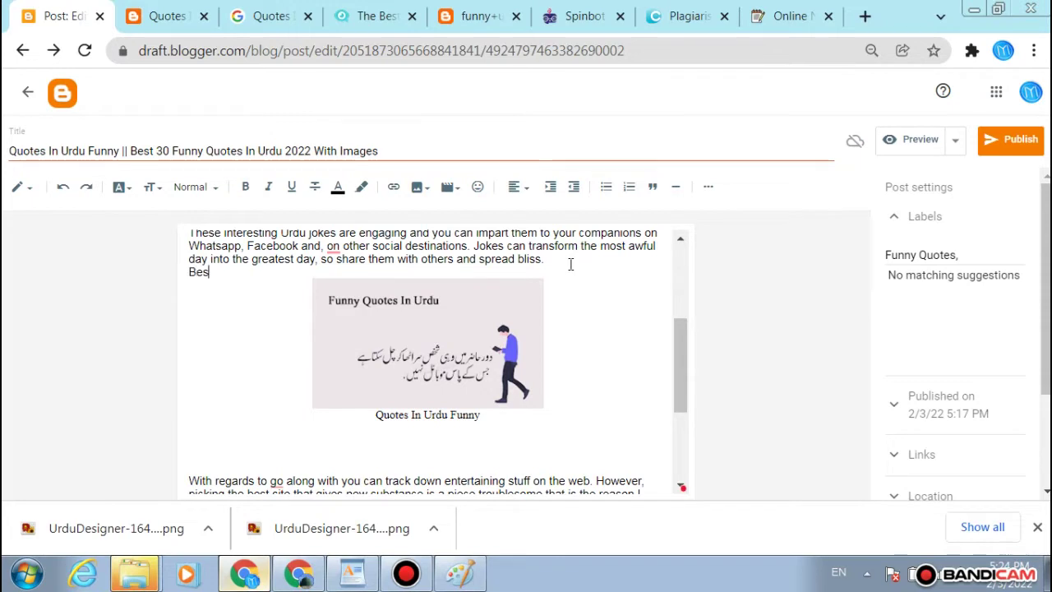
pyautogui.write('Best')
pyautogui.hotkey('ctrl', 'v')
pyautogui.click(574, 262)
pyautogui.press('Return')
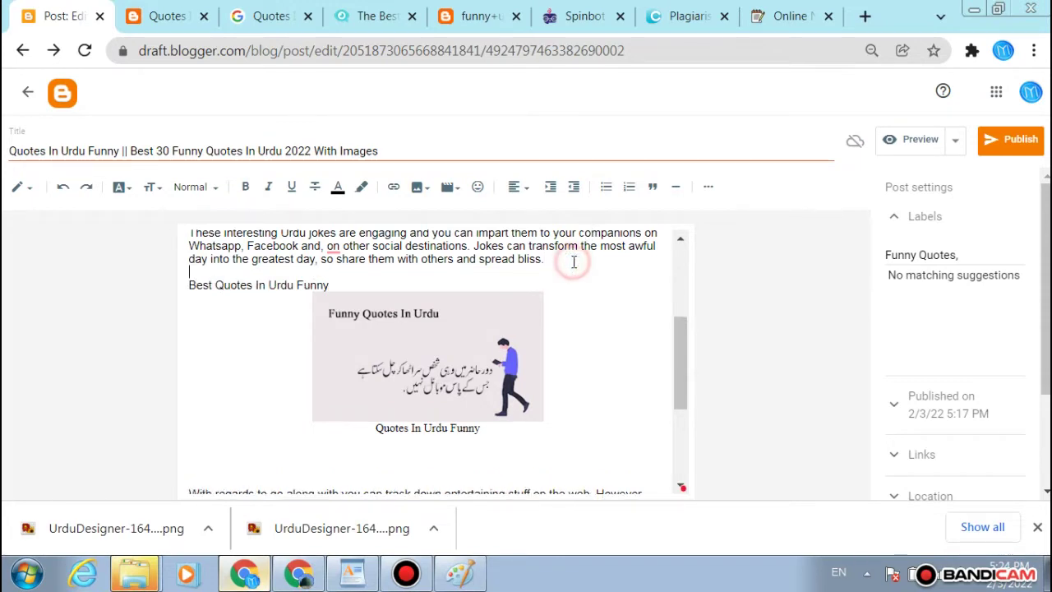
# Step: Format the line "Best Quotes In Urdu Funny" as a Subheading
pyautogui.tripleClick(258, 281)
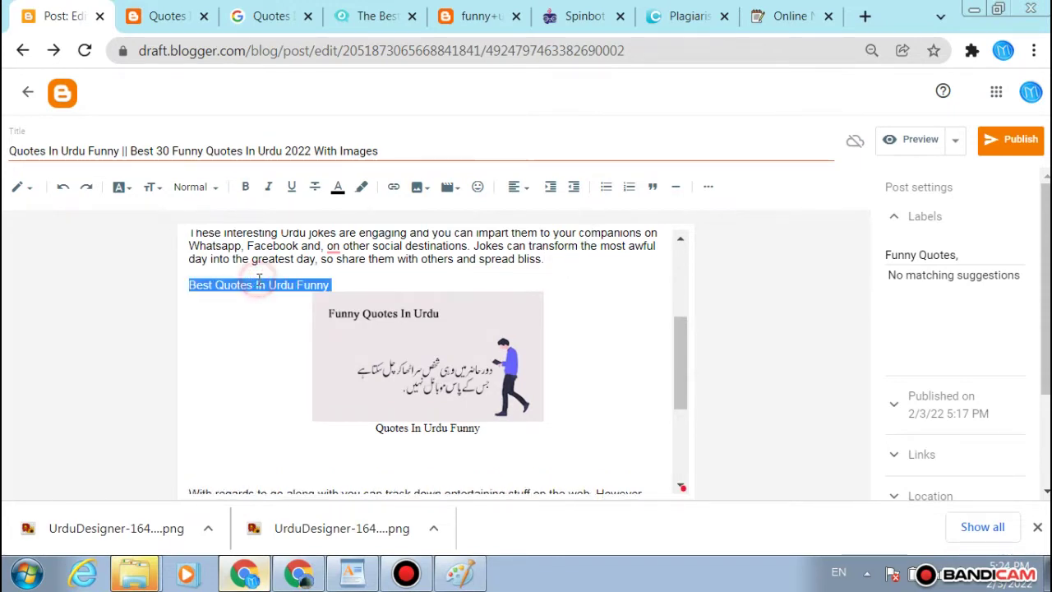
pyautogui.click(212, 189)
pyautogui.click(233, 277)
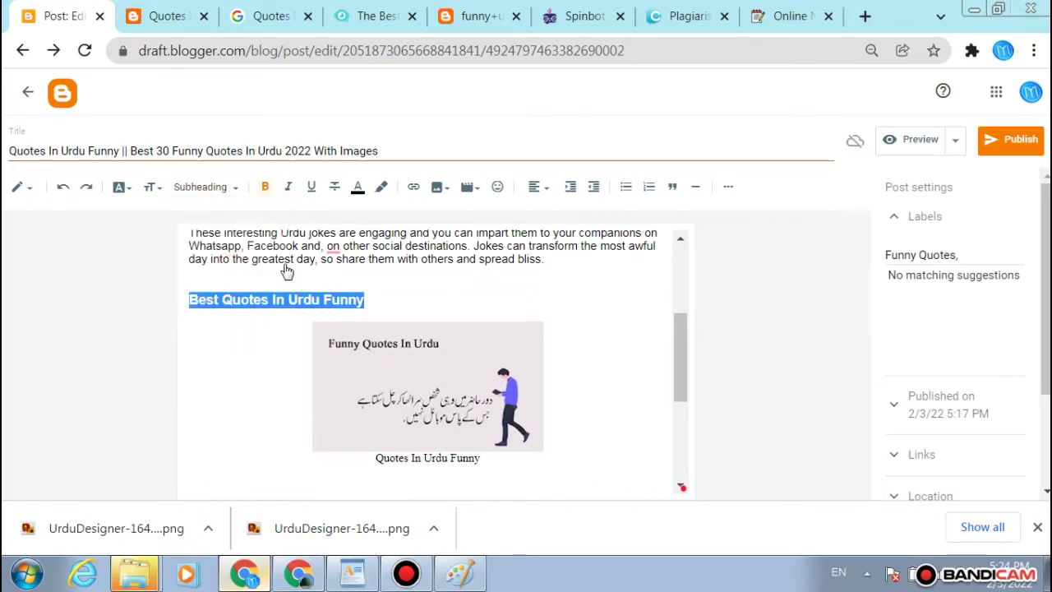
pyautogui.click(378, 291)
# Step: Insert a blank line below the paragraph ending "pick the best statements here"
pyautogui.scroll(3, 378, 291)
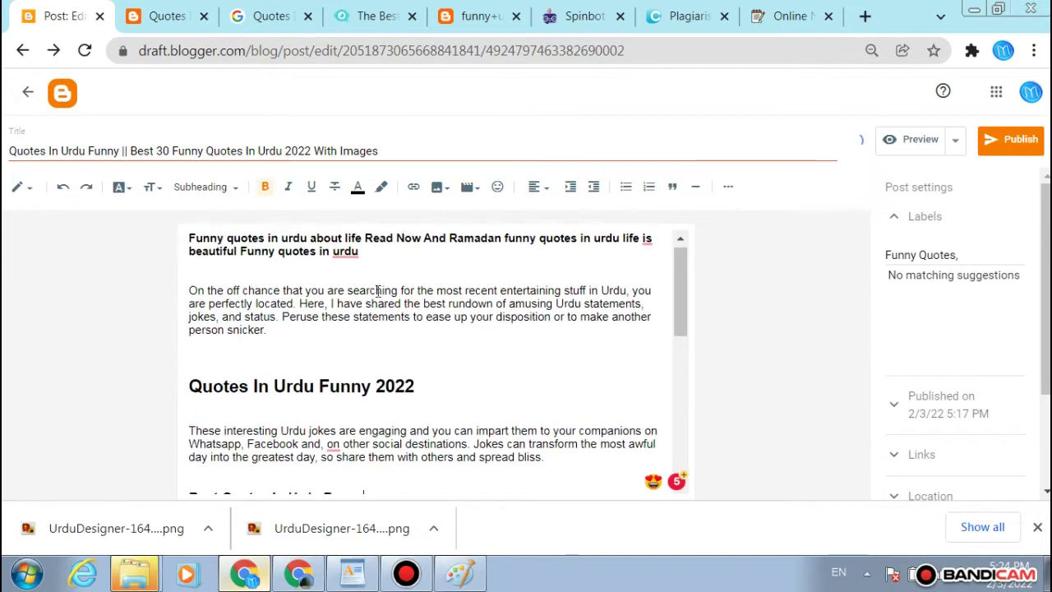
pyautogui.scroll(-5, 378, 291)
pyautogui.scroll(-1, 378, 291)
pyautogui.click(413, 296)
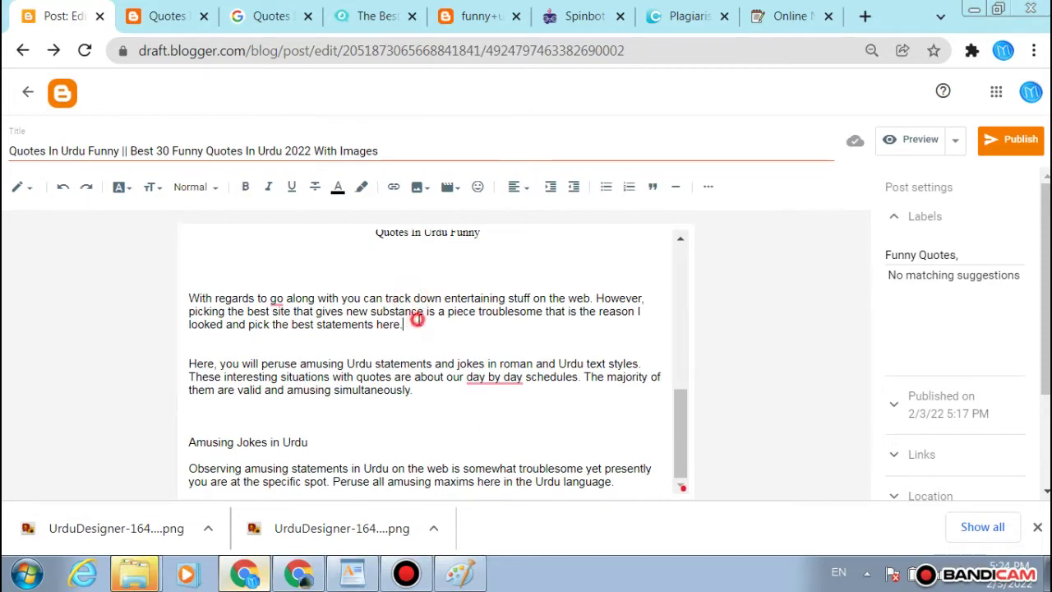
pyautogui.click(418, 320)
pyautogui.press('Return')
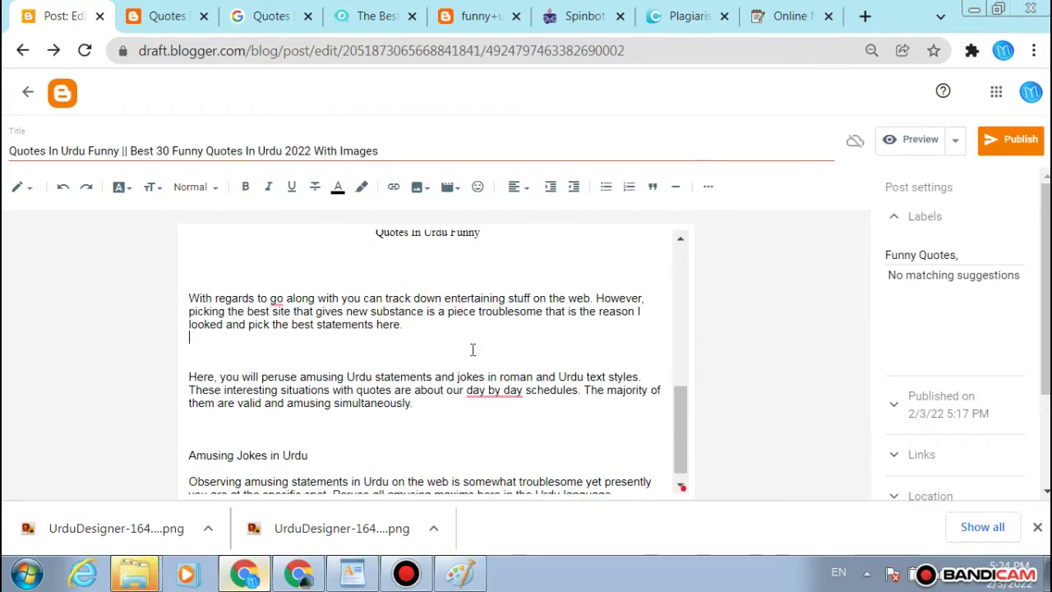
# Step: Switch to the exlazy funny Urdu quotes article and examine how its quote pictures and text quotes are arranged
pyautogui.scroll(6, 472, 349)
pyautogui.scroll(-4, 472, 345)
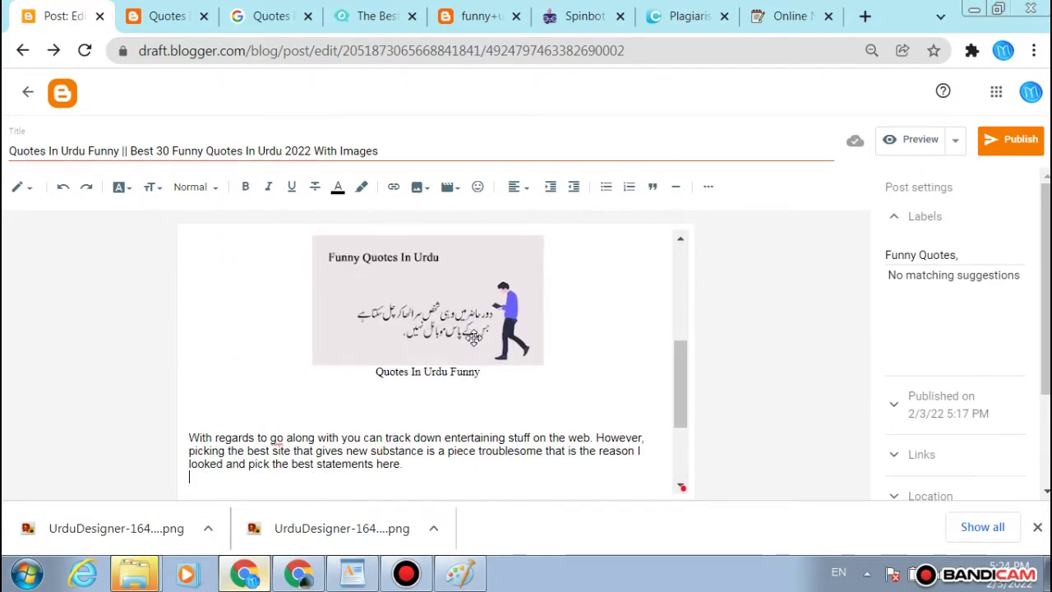
pyautogui.click(464, 15)
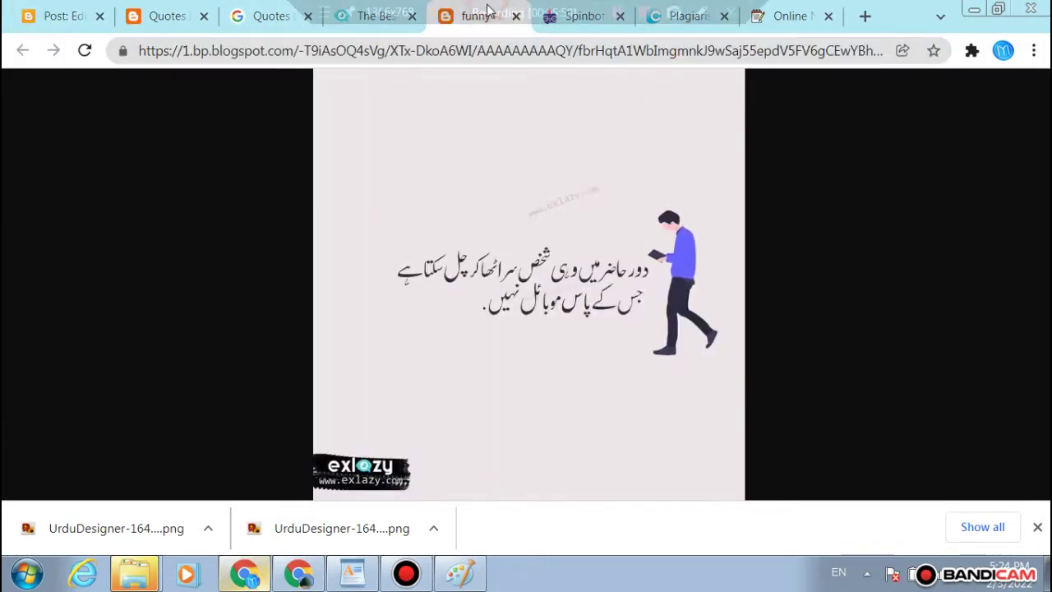
pyautogui.click(271, 15)
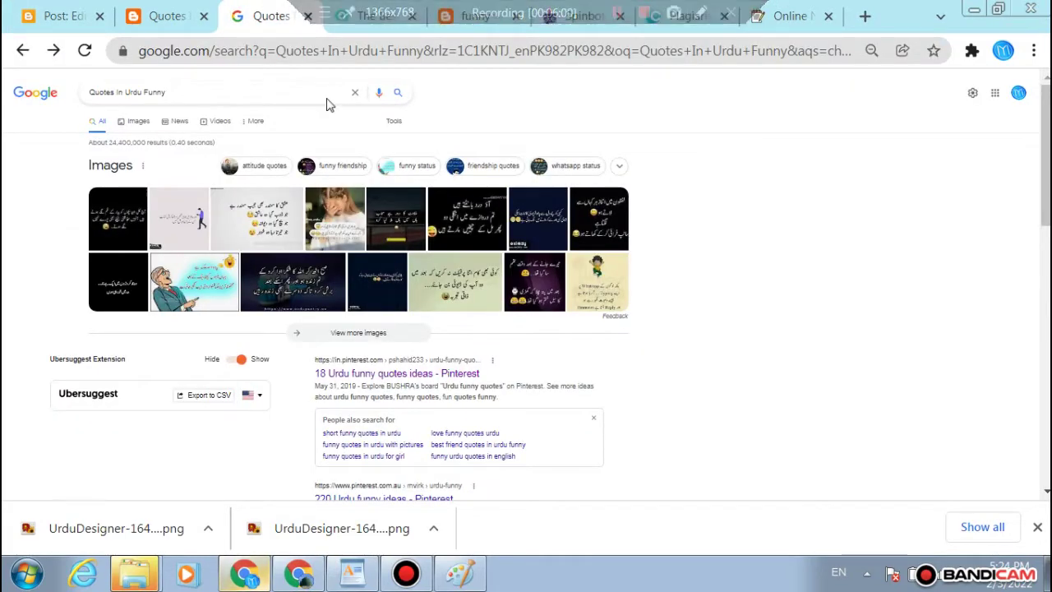
pyautogui.click(364, 6)
pyautogui.scroll(-5, 351, 228)
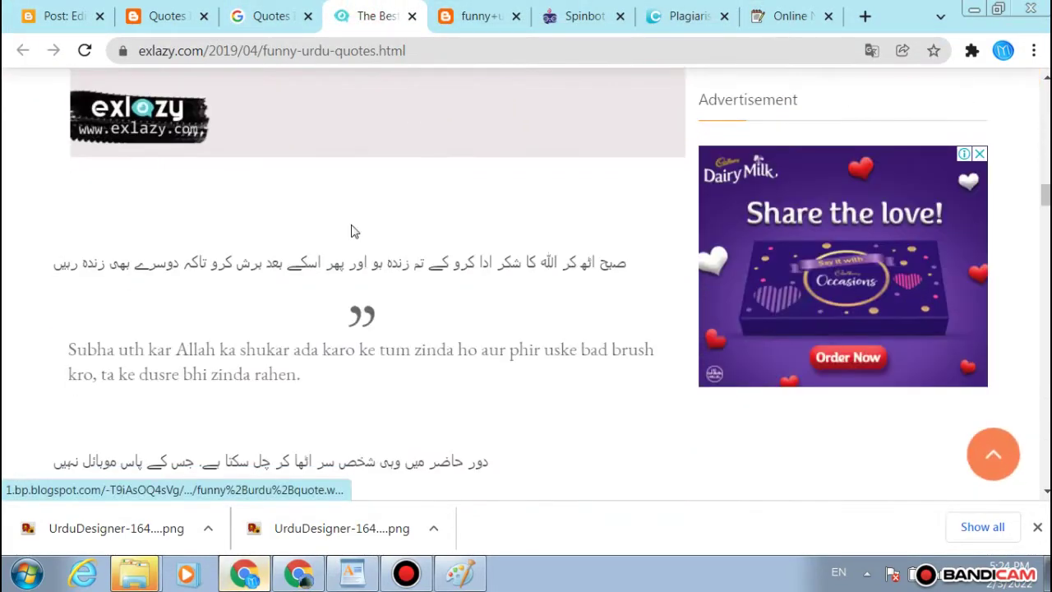
pyautogui.scroll(8, 351, 230)
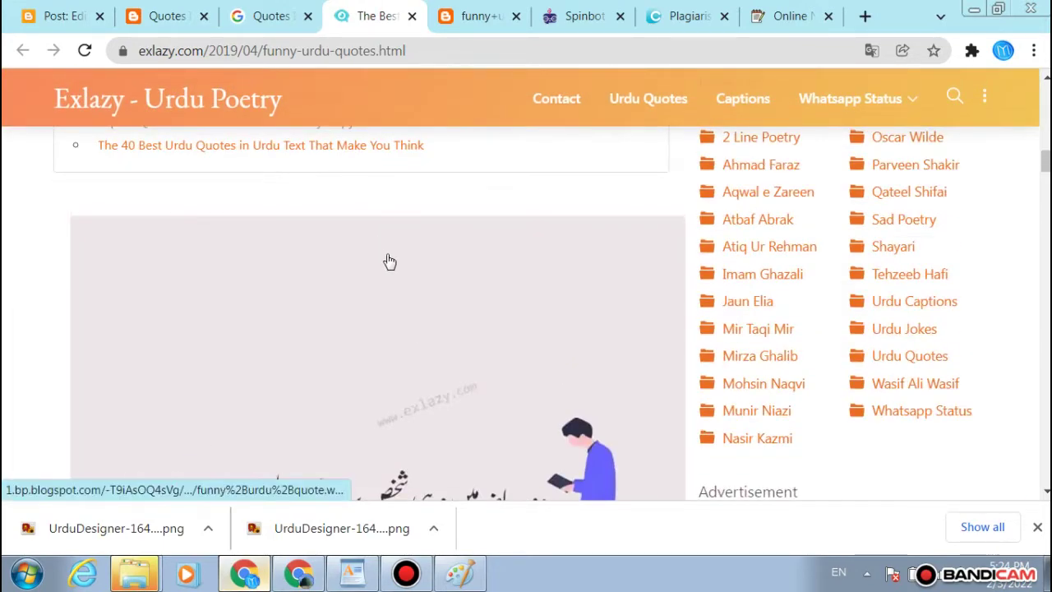
pyautogui.scroll(3, 390, 260)
pyautogui.scroll(-8, 390, 261)
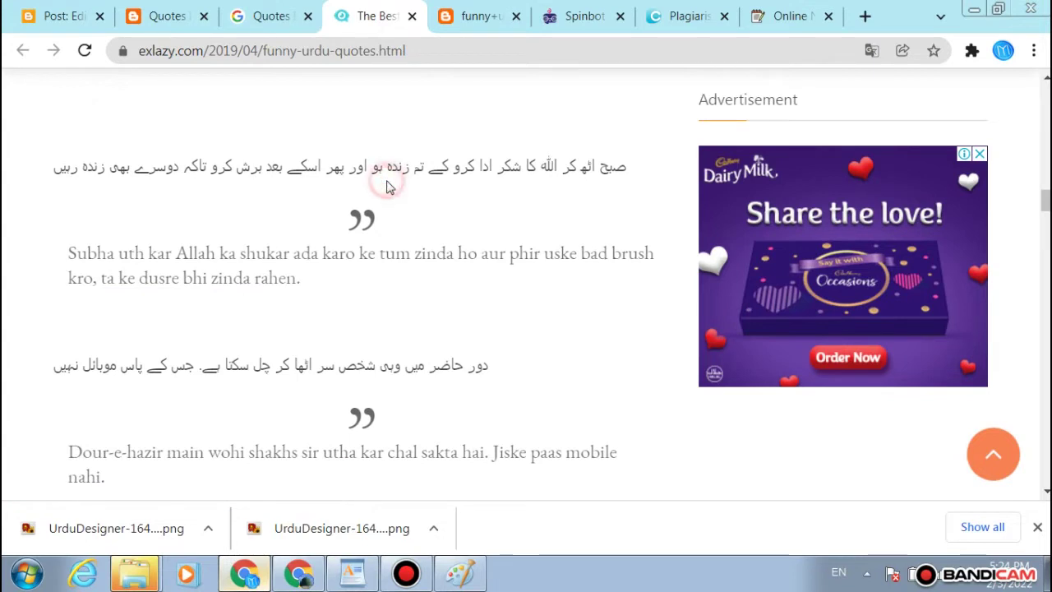
# Step: Highlight the Urdu text quotes on the exlazy page, from the morning brushing quote through the teacher and subjects quote
pyautogui.tripleClick(387, 181)
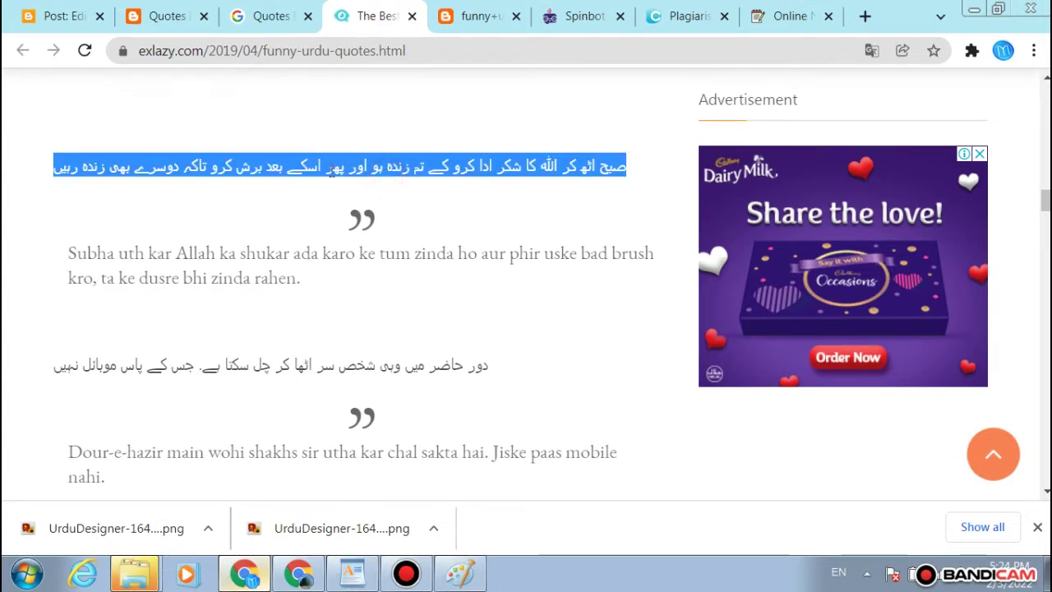
pyautogui.click(152, 155)
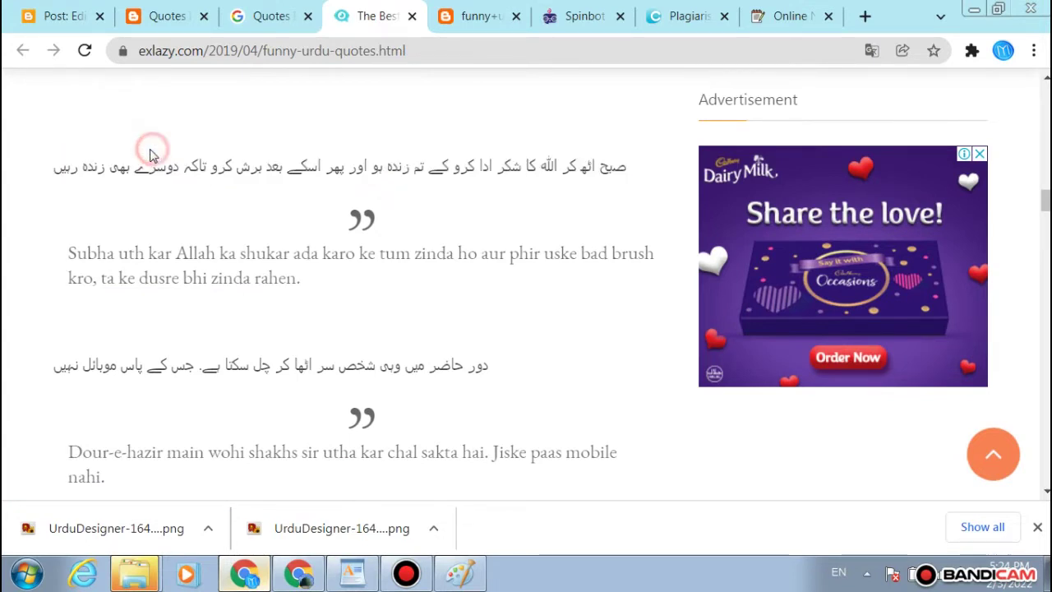
pyautogui.tripleClick(45, 165)
pyautogui.scroll(-5, 258, 241)
pyautogui.scroll(-5, 258, 242)
pyautogui.moveTo(54, 141); pyautogui.dragTo(580, 202)
pyautogui.scroll(2, 589, 199)
pyautogui.scroll(1, 588, 199)
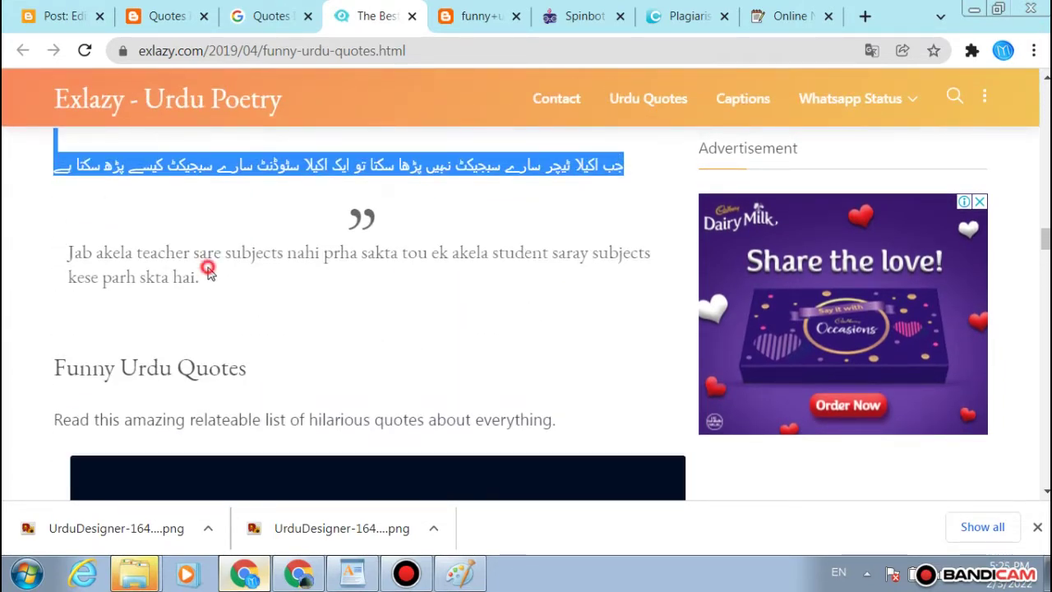
# Step: Close the ad and quote image that opened, and return to the morning brushing quote in the exlazy article
pyautogui.scroll(10, 208, 271)
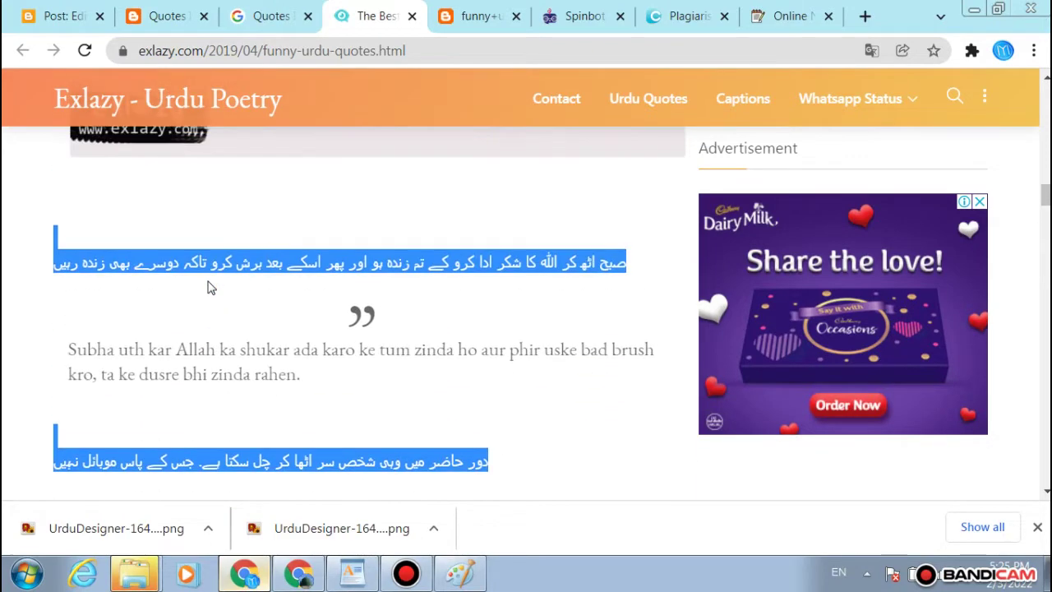
pyautogui.scroll(1, 208, 287)
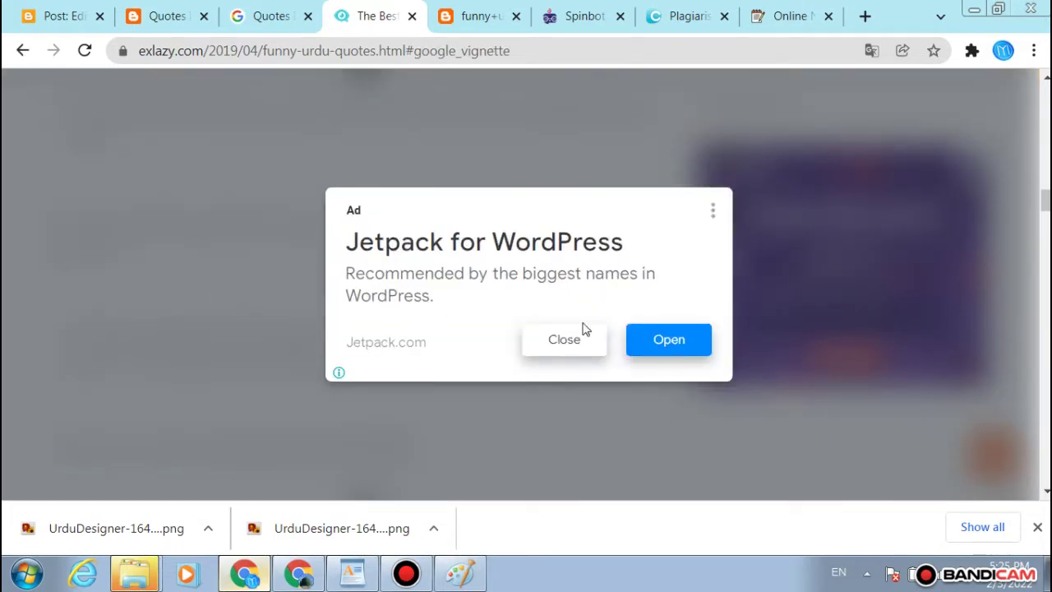
pyautogui.click(604, 334)
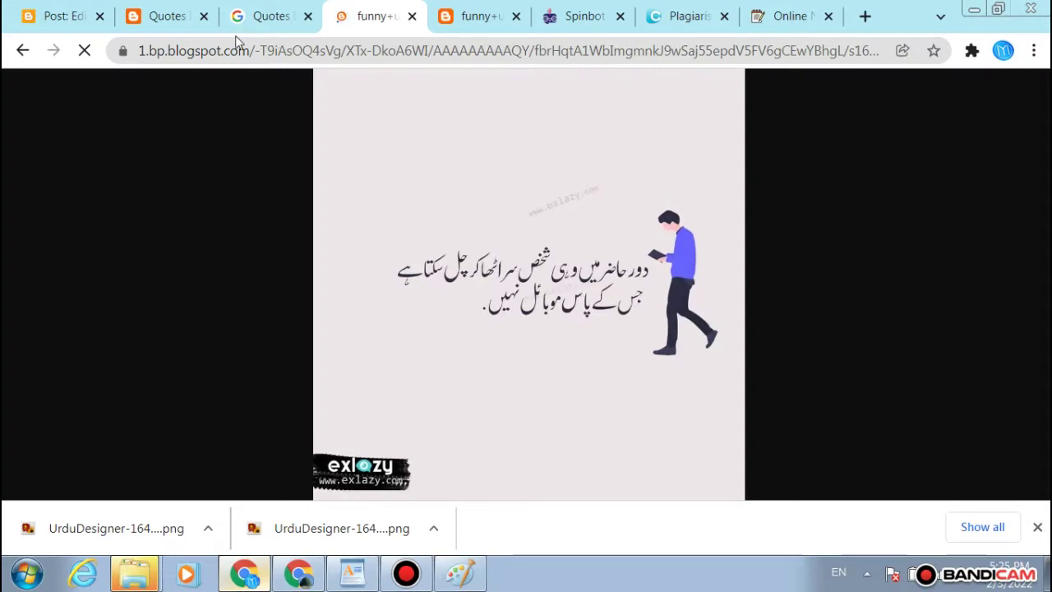
pyautogui.click(24, 48)
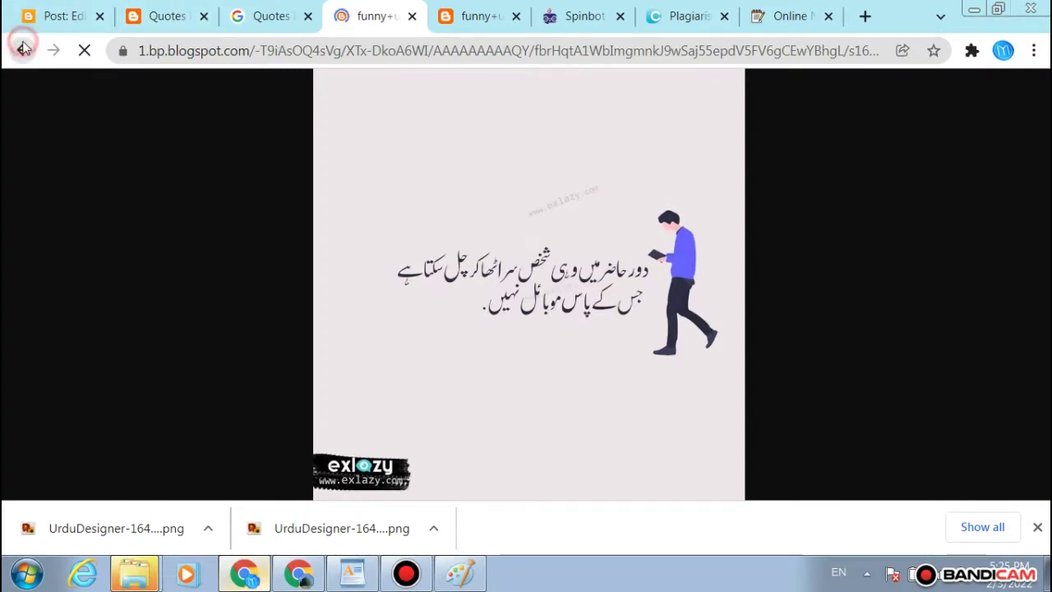
pyautogui.scroll(15, 317, 158)
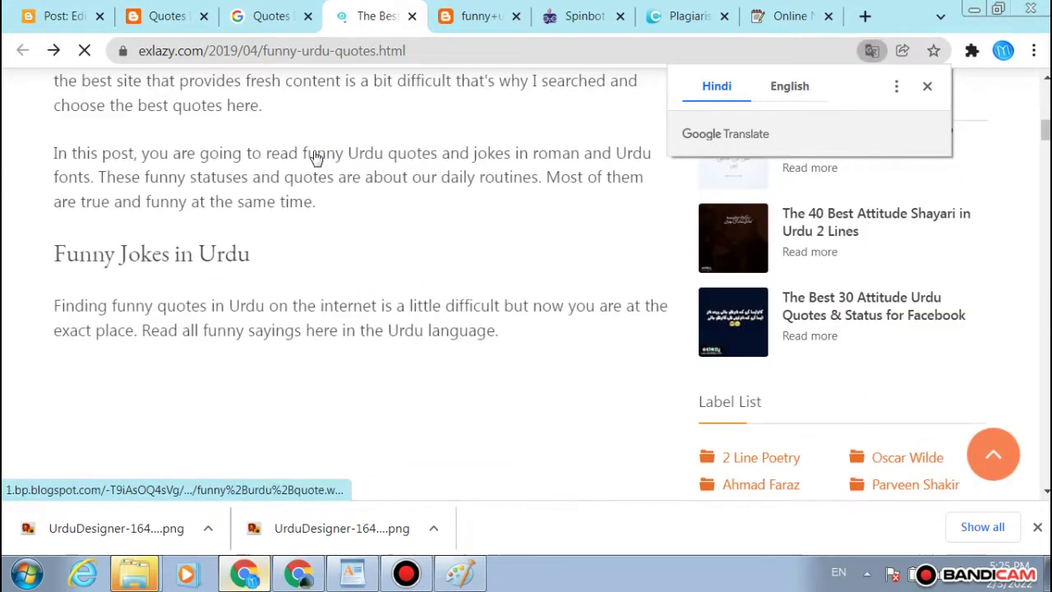
pyautogui.scroll(-12, 202, 238)
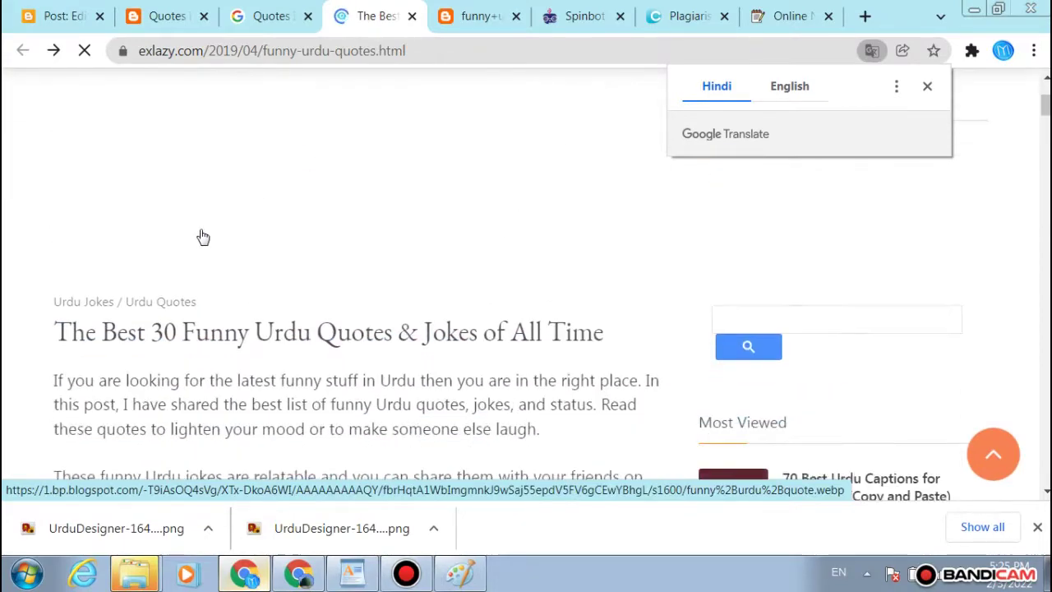
pyautogui.scroll(-8, 82, 241)
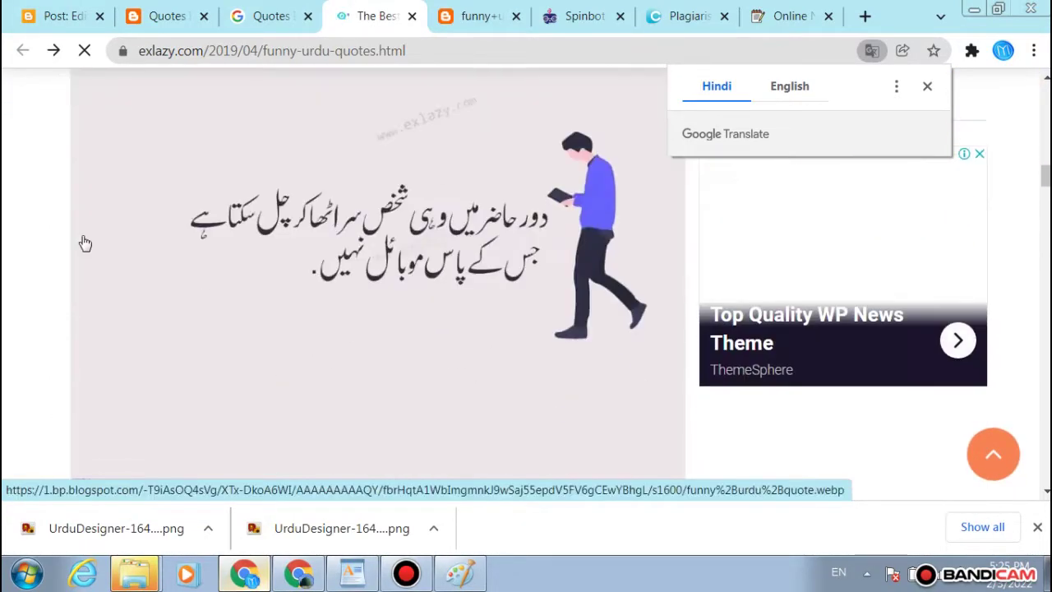
pyautogui.scroll(1, 68, 130)
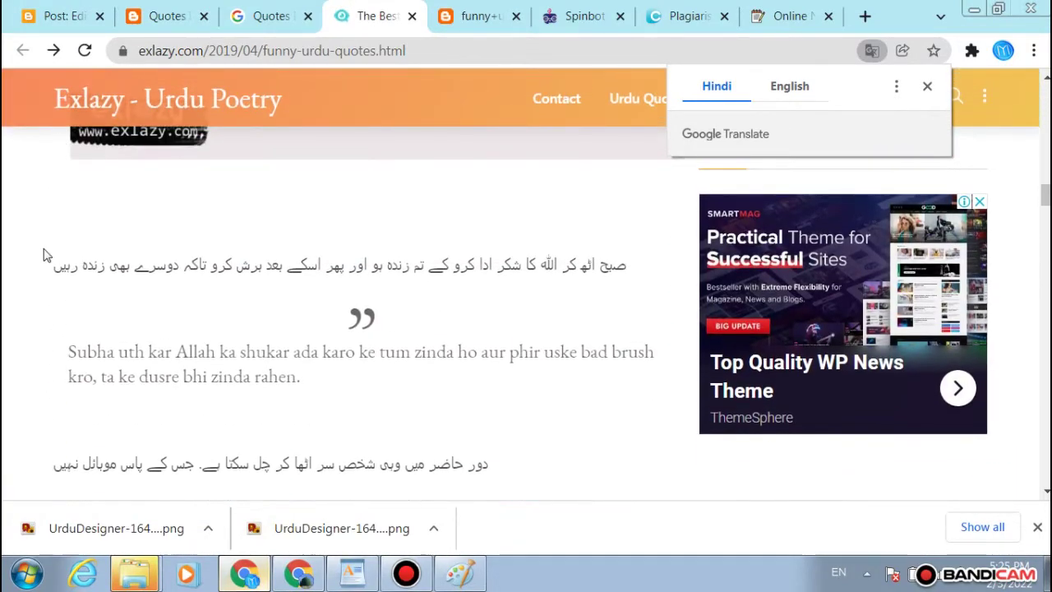
# Step: Highlight the exlazy article text from the morning brushing quote through the "Final Words" paragraph
pyautogui.moveTo(44, 254); pyautogui.dragTo(622, 310)
pyautogui.scroll(-8, 55, 247)
pyautogui.scroll(-20, 436, 200)
pyautogui.scroll(-15, 438, 202)
pyautogui.scroll(-3, 434, 192)
pyautogui.scroll(1, 436, 206)
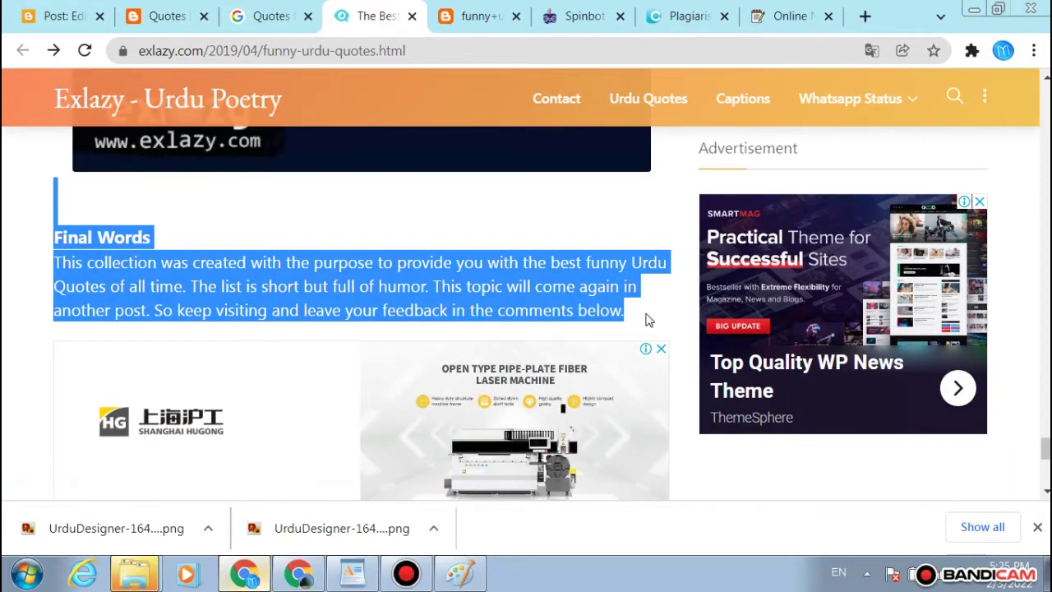
# Step: Switch to the aNotepad page and copy the morning brushing quote under "Funny Jokes in Urdu"
pyautogui.click(777, 16)
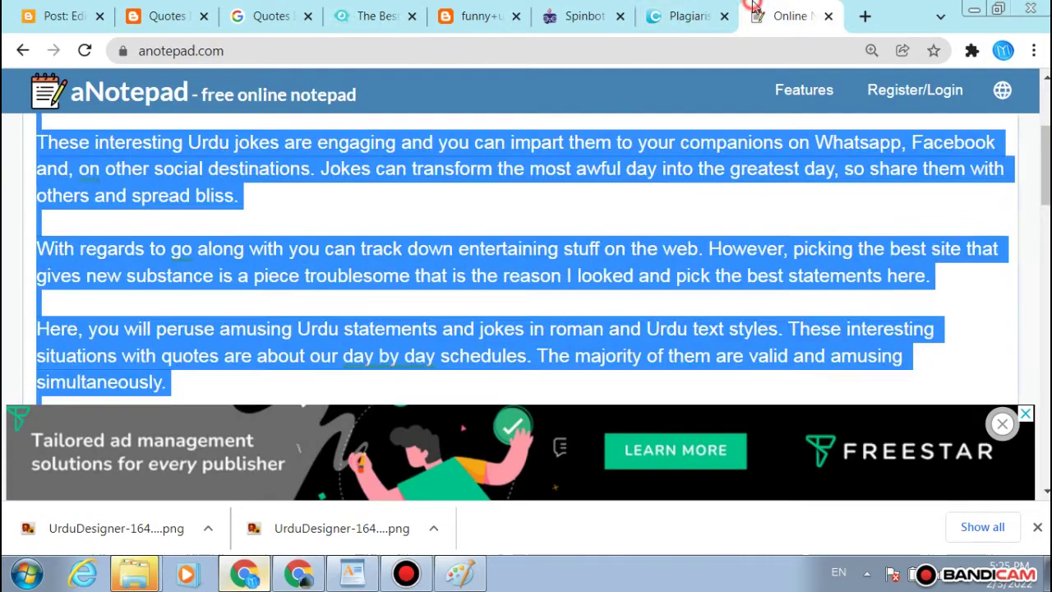
pyautogui.click(605, 255)
pyautogui.scroll(15, 606, 255)
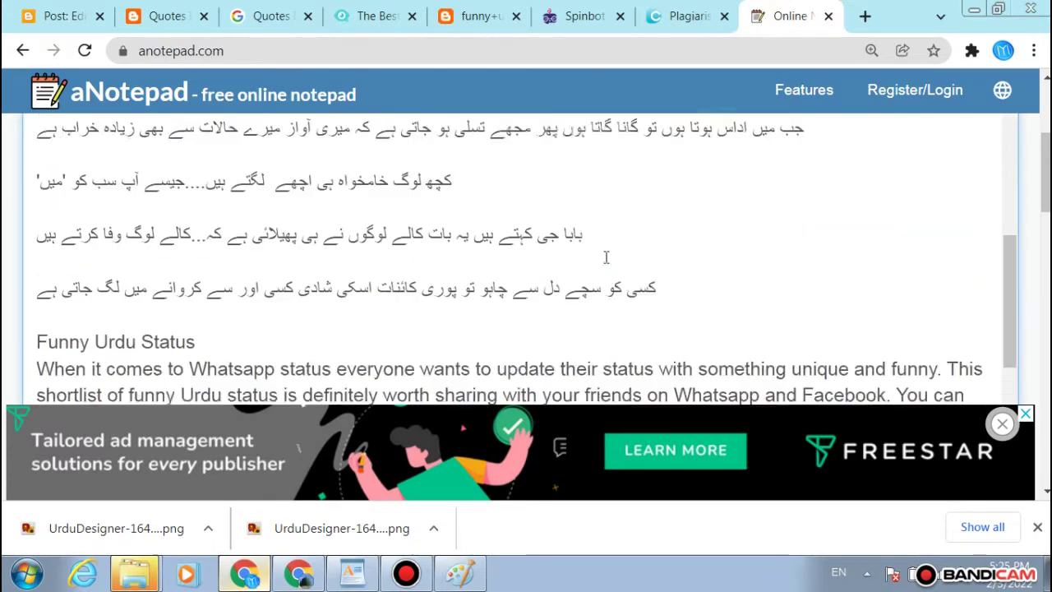
pyautogui.scroll(-6, 606, 258)
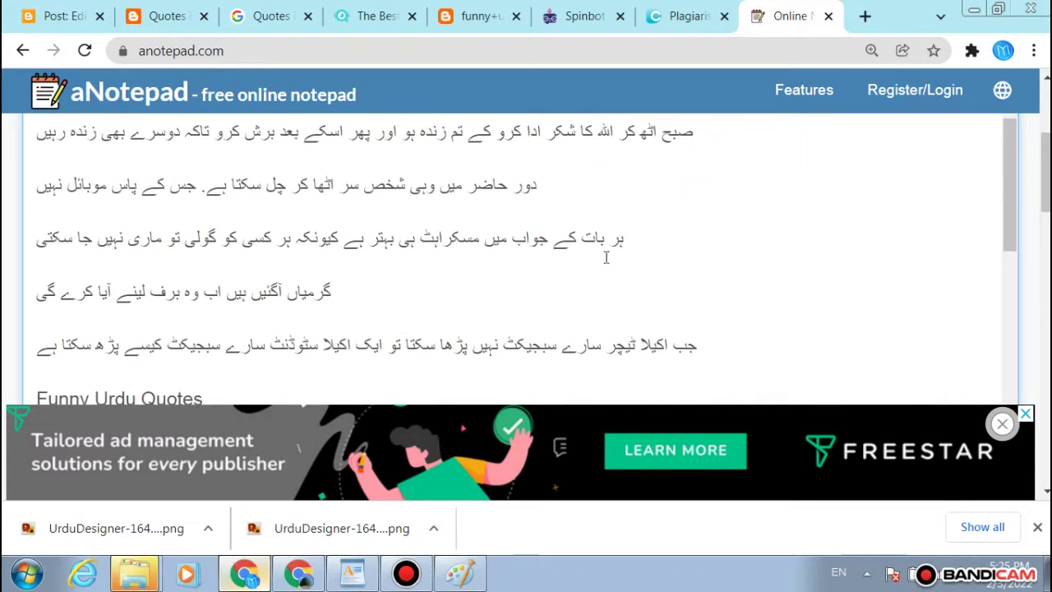
pyautogui.scroll(2, 461, 296)
pyautogui.scroll(1, 461, 296)
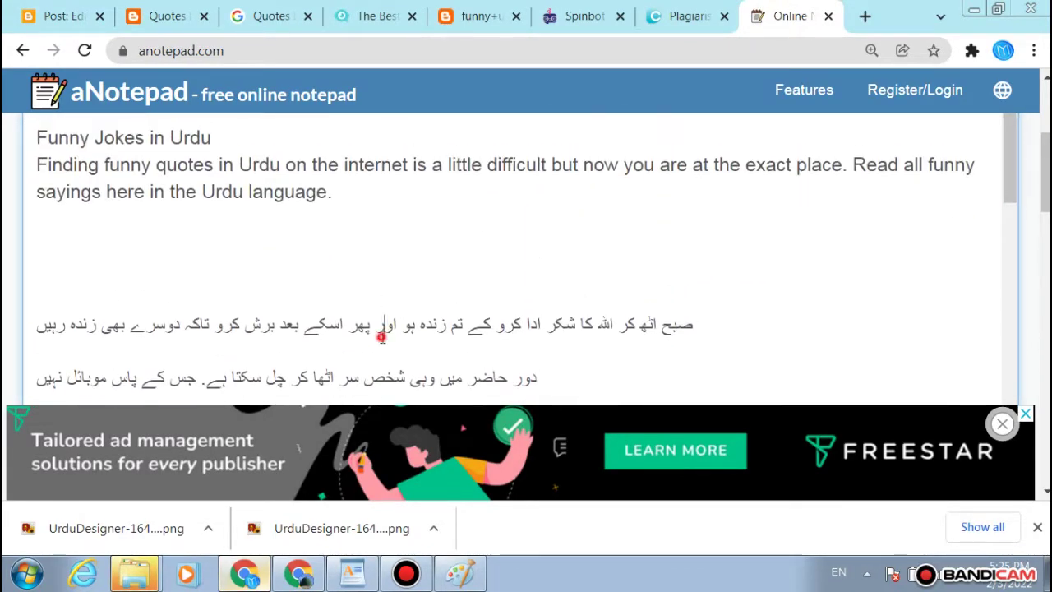
pyautogui.tripleClick(381, 336)
pyautogui.hotkey('ctrl', 'c')
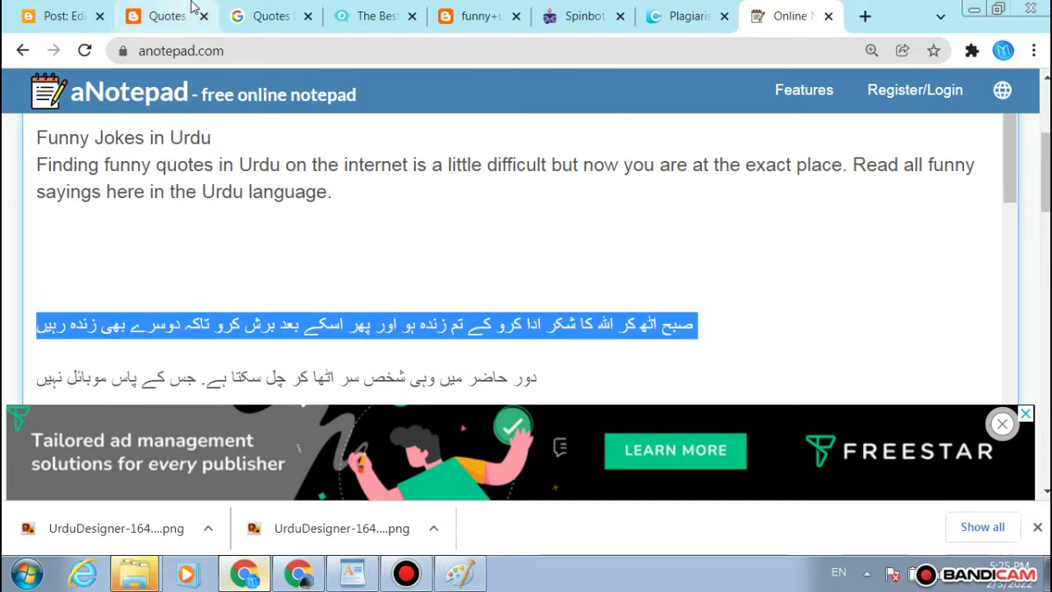
# Step: Switch to the Blogger post and add another blank line above the paragraph starting "Here, you will peruse"
pyautogui.click(56, 15)
pyautogui.scroll(-2, 341, 257)
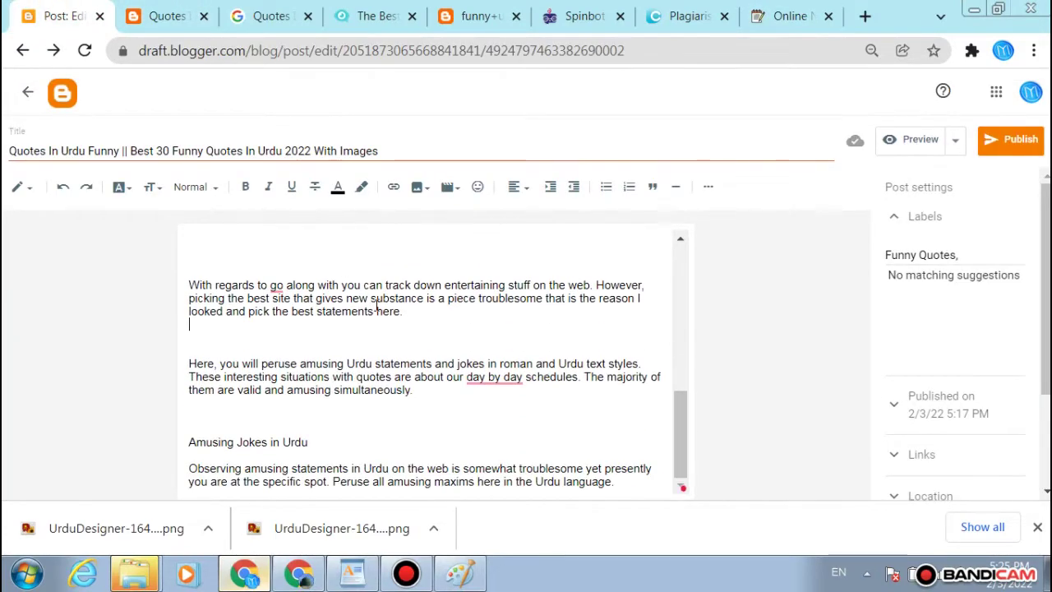
pyautogui.click(376, 320)
pyautogui.press('Return')
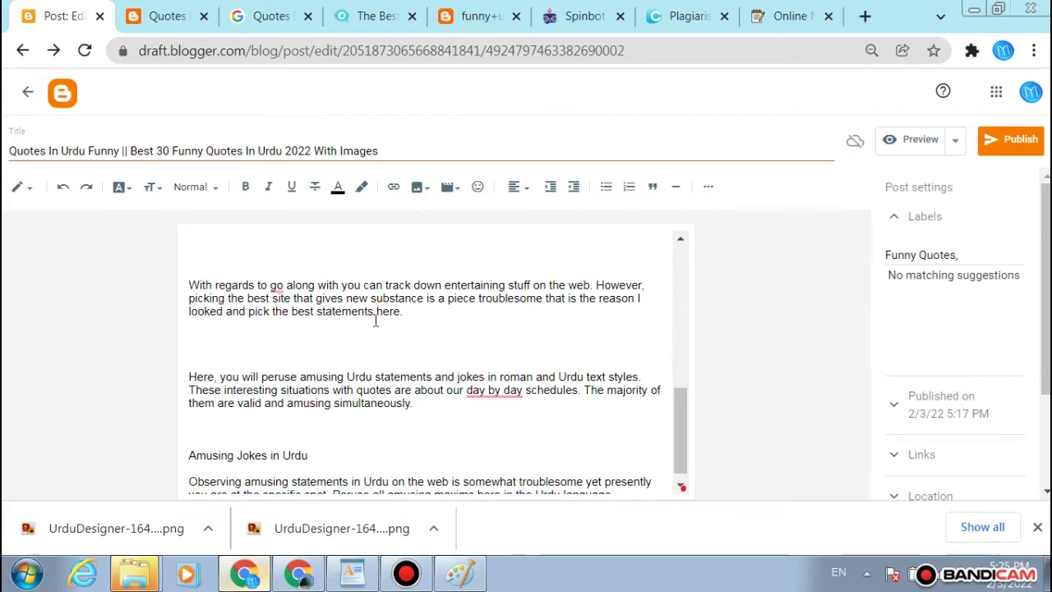
pyautogui.hotkey('ctrl', 'v')
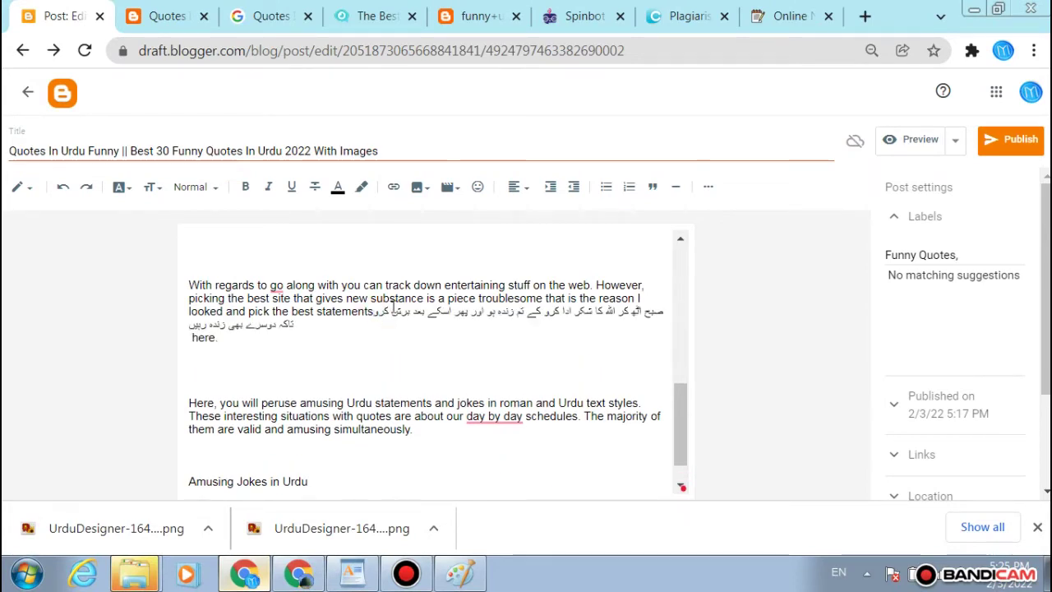
pyautogui.click(377, 310)
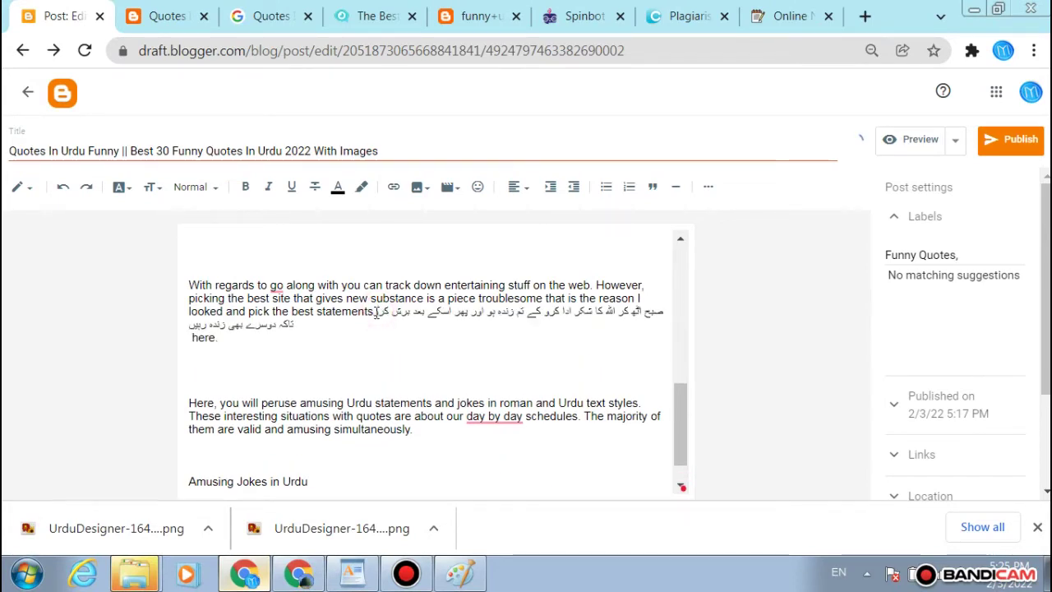
pyautogui.press('Return')
pyautogui.doubleClick(367, 331)
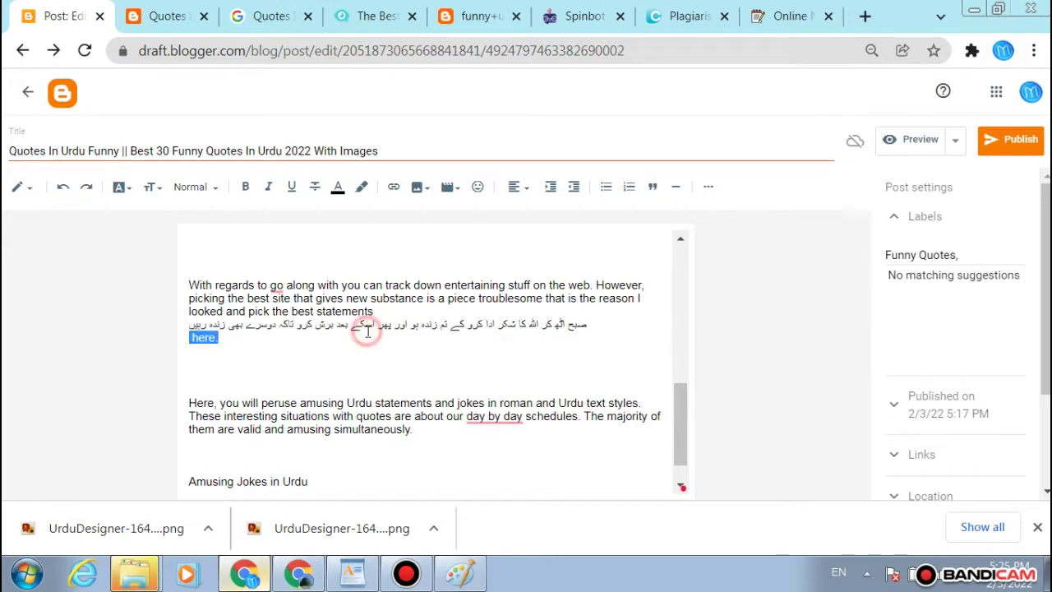
pyautogui.tripleClick(367, 332)
pyautogui.hotkey('ctrl', 'c')
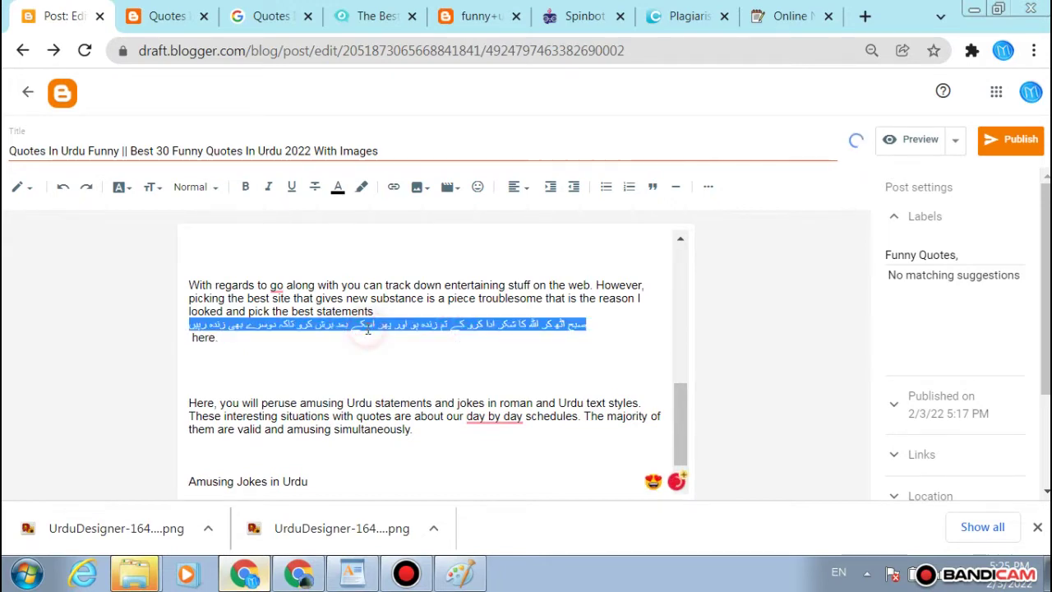
pyautogui.press('BackSpace')
pyautogui.press('BackSpace')
pyautogui.press('BackSpace')
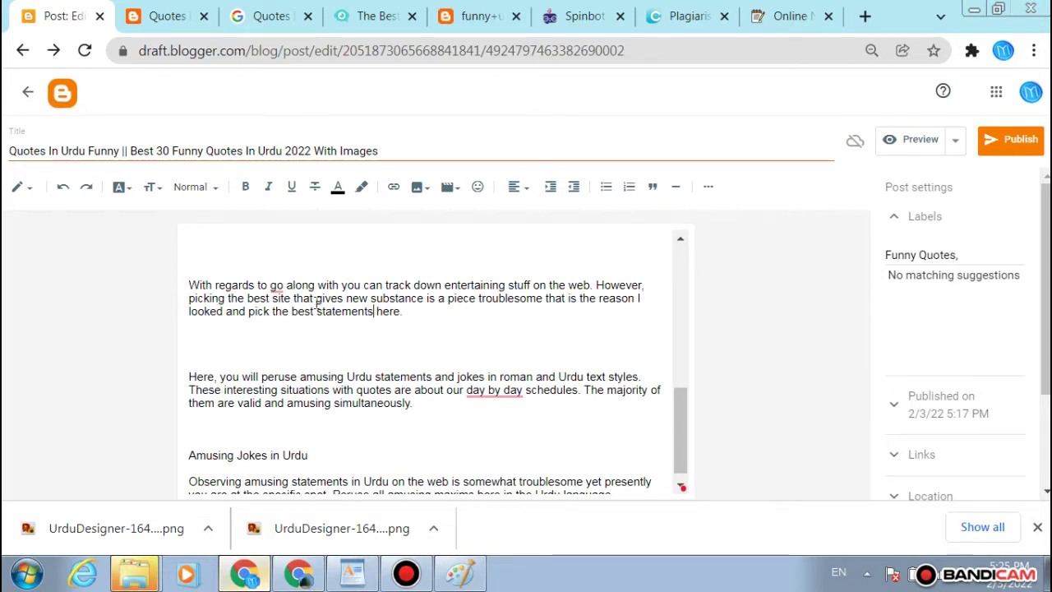
# Step: Paste the morning brushing quote on its own line above "Here, you will peruse" and format it as a block quote
pyautogui.click(459, 360)
pyautogui.press('Return')
pyautogui.press('Return')
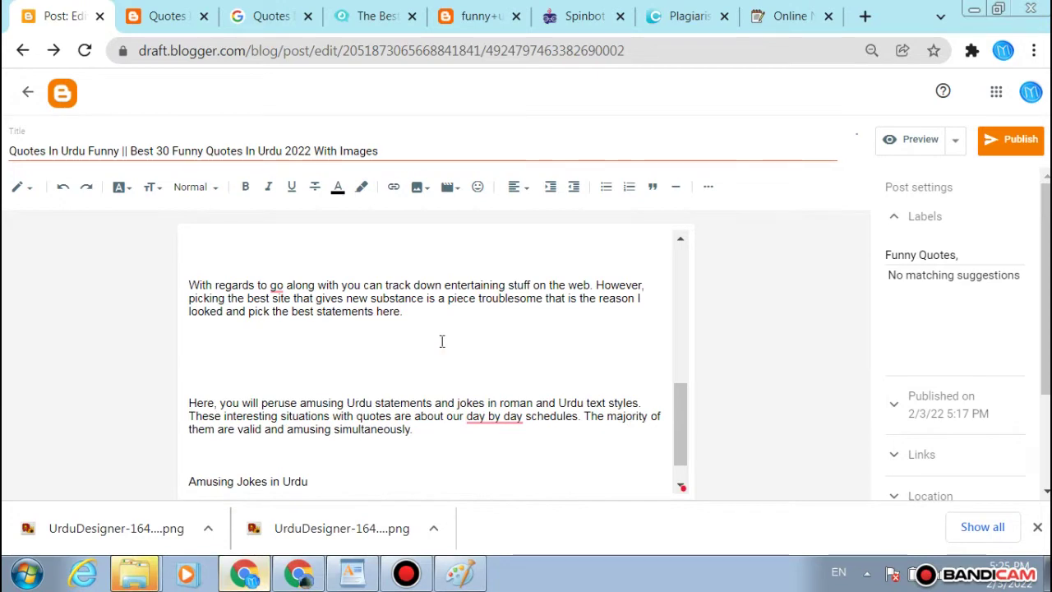
pyautogui.hotkey('ctrl', 'v')
pyautogui.tripleClick(435, 355)
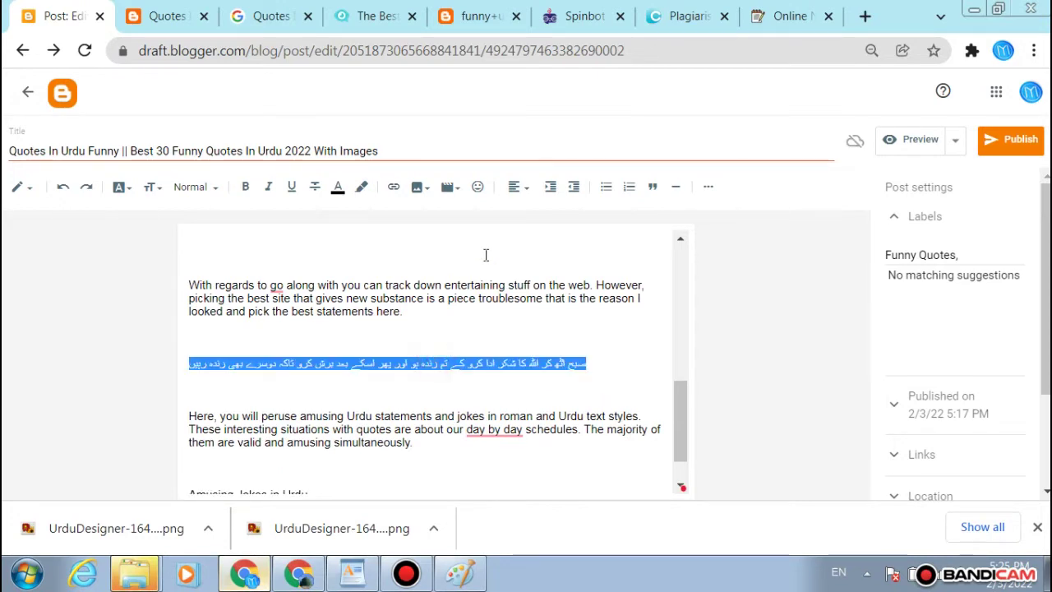
pyautogui.click(649, 186)
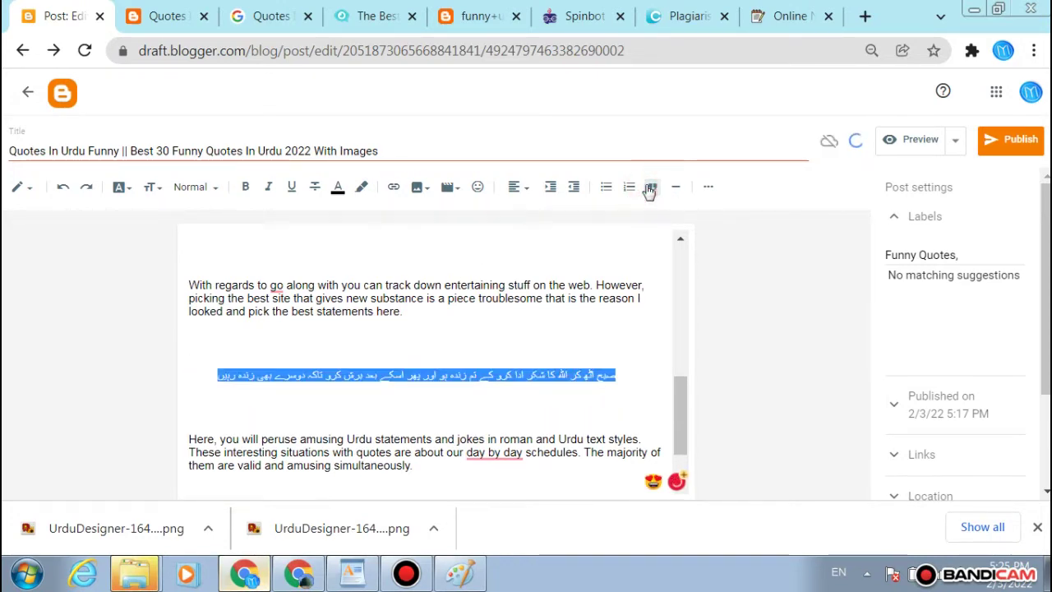
pyautogui.click(455, 359)
pyautogui.scroll(2, 469, 353)
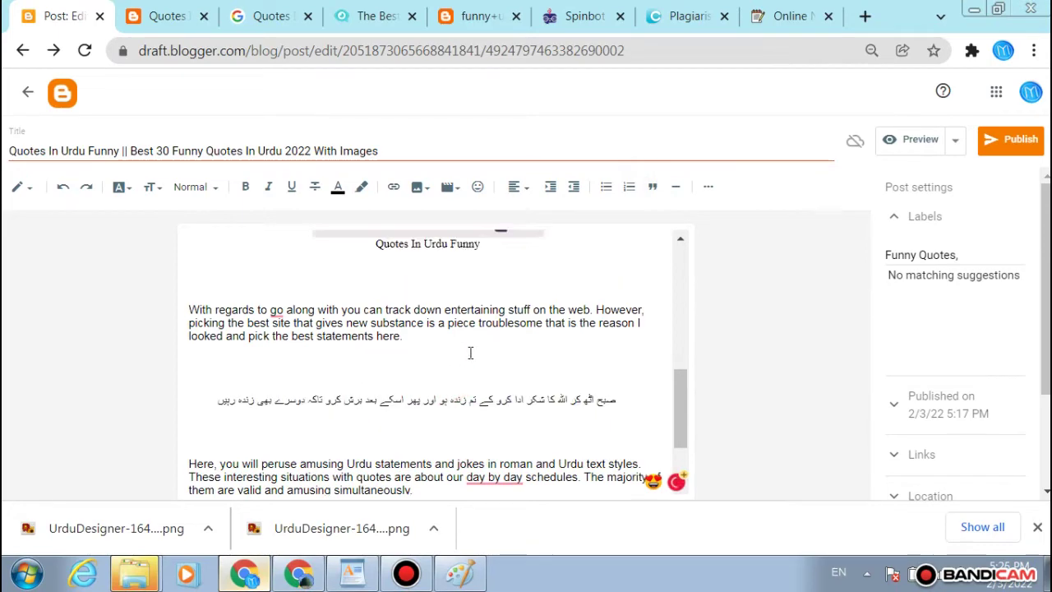
# Step: Switch the input language to Urdu and insert "سویرے" after "صبح" in the block quote
pyautogui.scroll(-3, 469, 352)
pyautogui.click(470, 341)
pyautogui.click(512, 301)
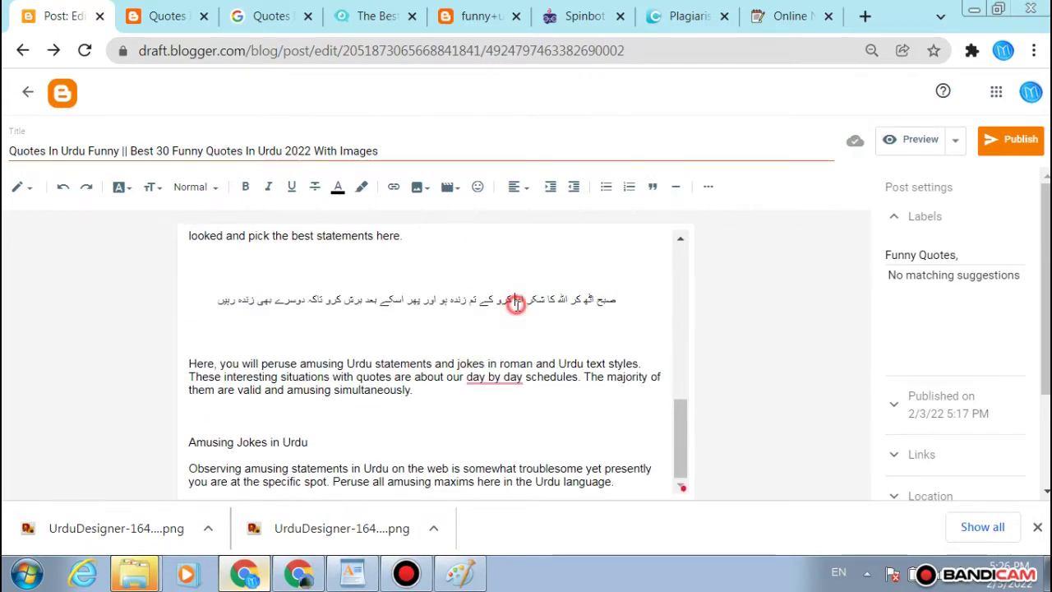
pyautogui.click(838, 578)
pyautogui.click(855, 516)
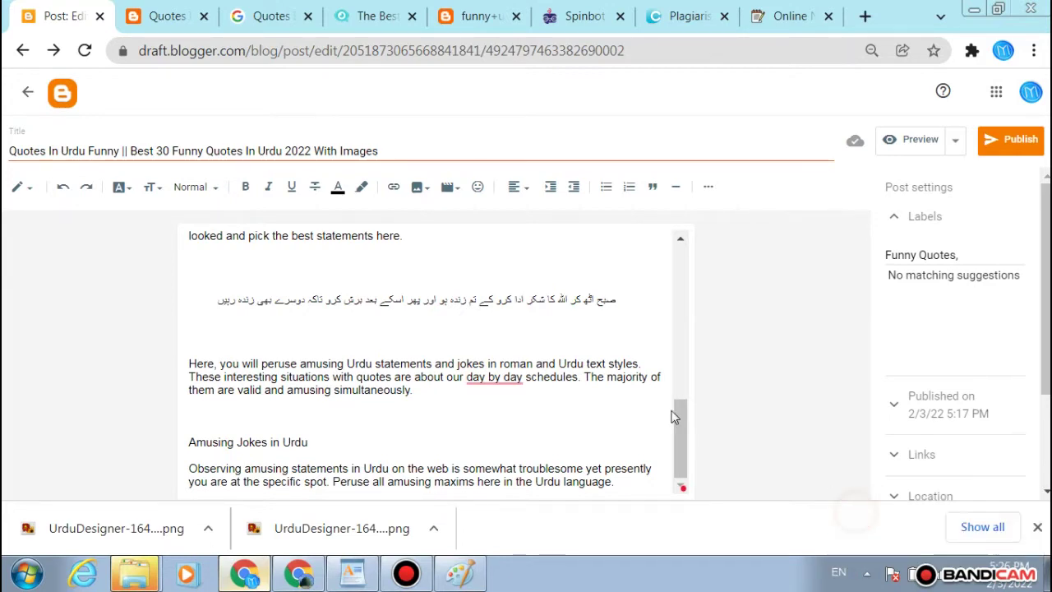
pyautogui.hotkey('alt', 'shift')
pyautogui.click(598, 299)
pyautogui.write('سویرے اٹھ')
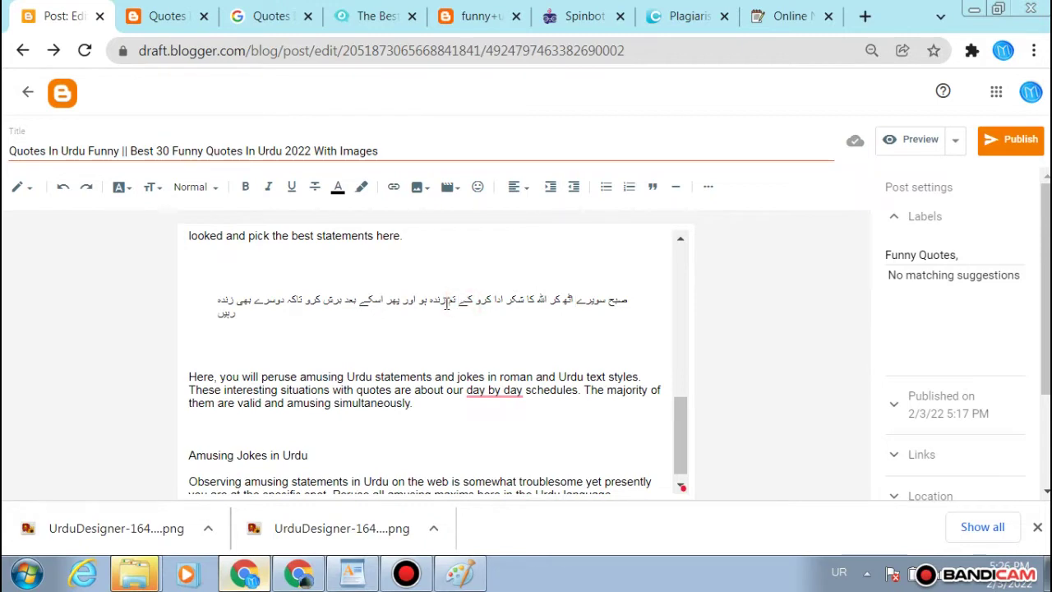
# Step: Insert "کہ" before "تم" in the quote and reword its ending as "زندہ رہ سکیں"
pyautogui.write('کہ')
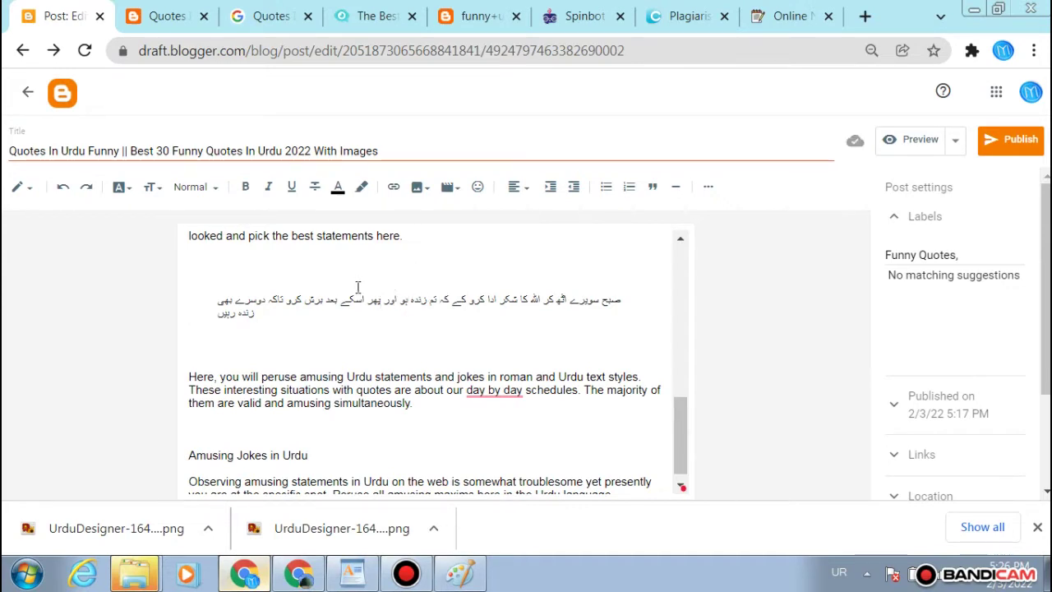
pyautogui.click(280, 302)
pyautogui.write('تا')
pyautogui.click(261, 311)
pyautogui.write('کیں')
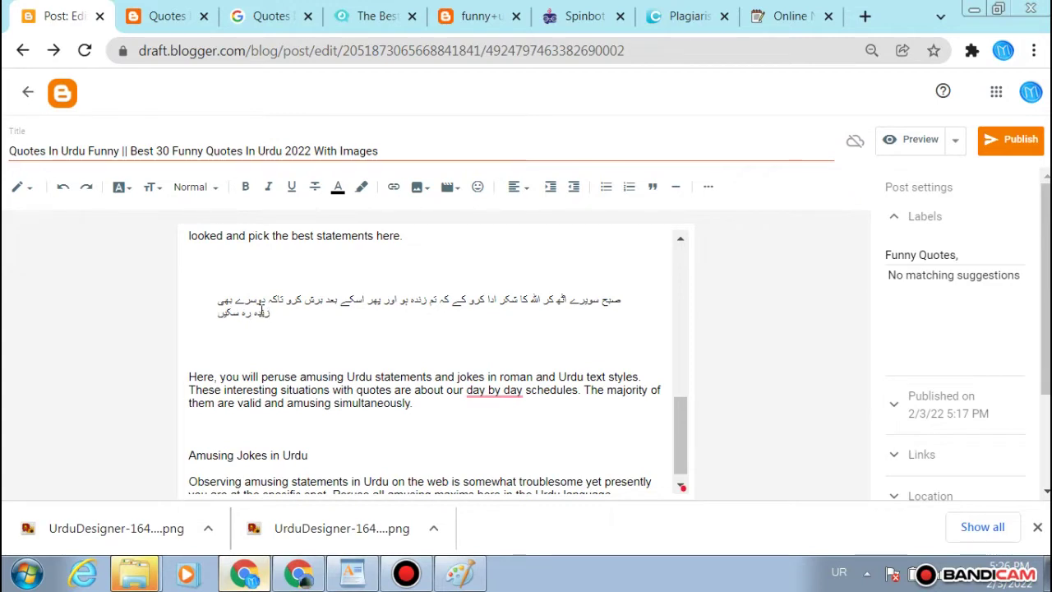
# Step: Center-align the whole morning brushing quote
pyautogui.tripleClick(260, 304)
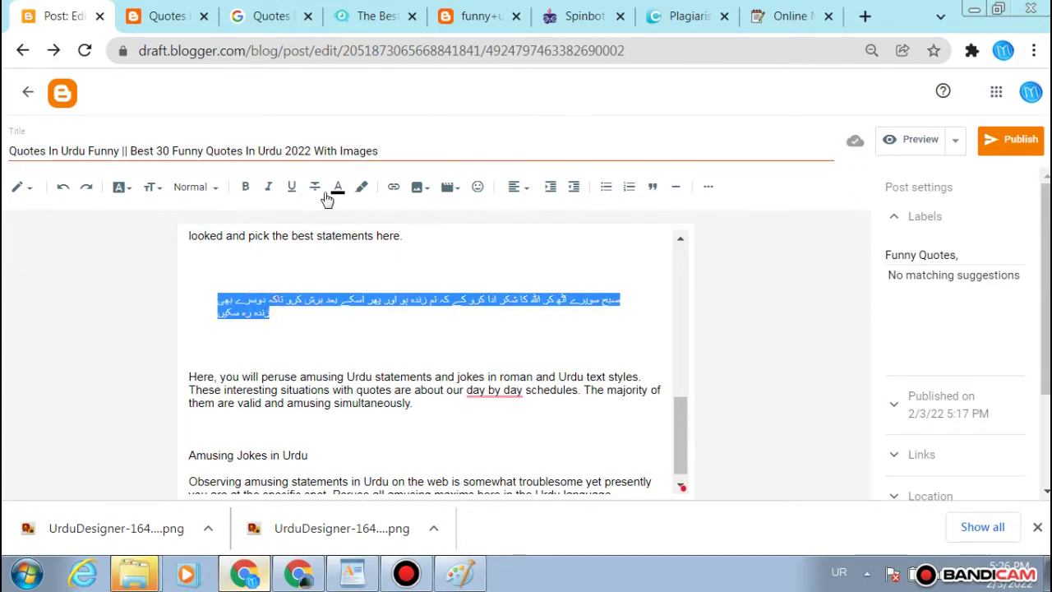
pyautogui.click(511, 196)
pyautogui.click(518, 197)
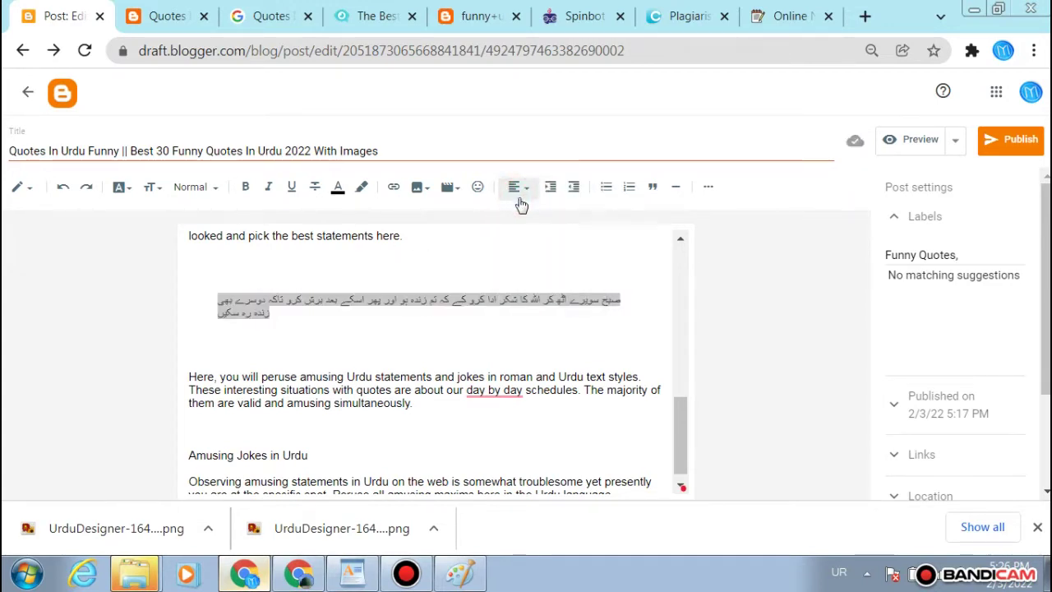
pyautogui.click(518, 199)
pyautogui.click(524, 225)
# Step: Split the joined word "اسکے" in the quote into "اس کے", and return to the quote image above
pyautogui.click(512, 272)
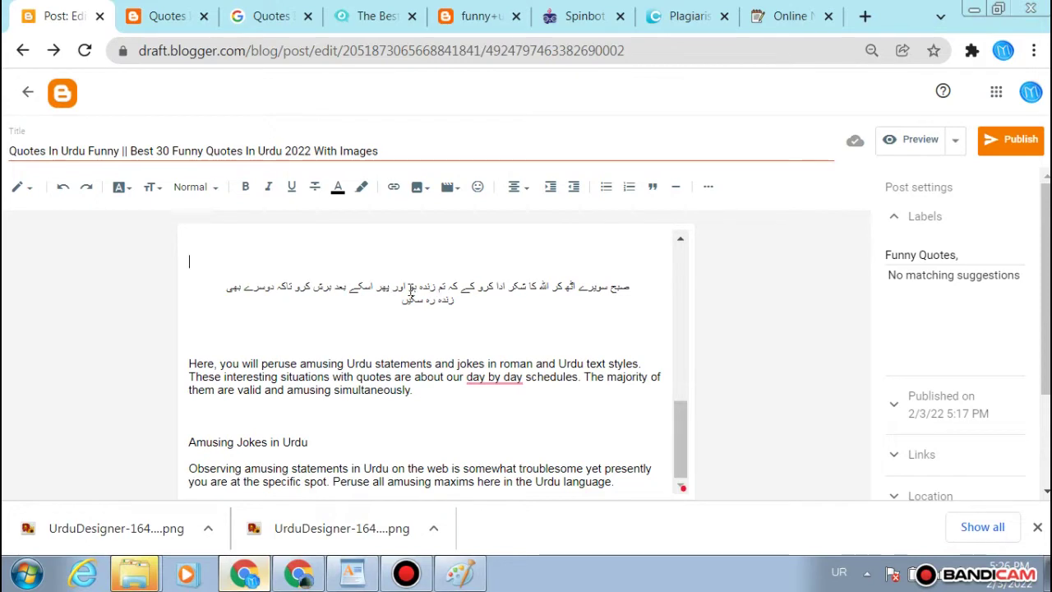
pyautogui.write('اس')
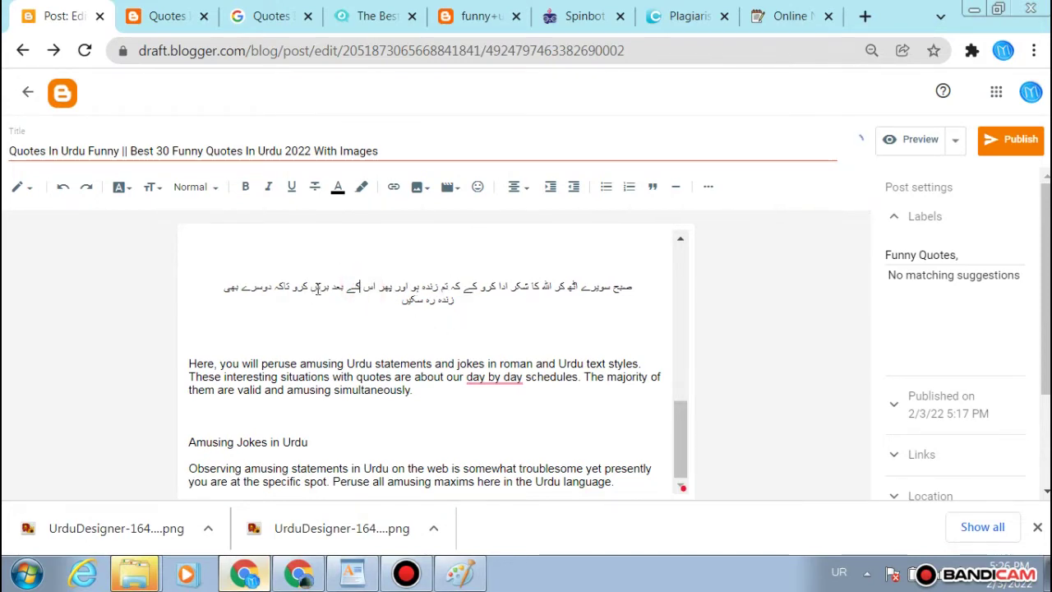
pyautogui.scroll(15, 487, 309)
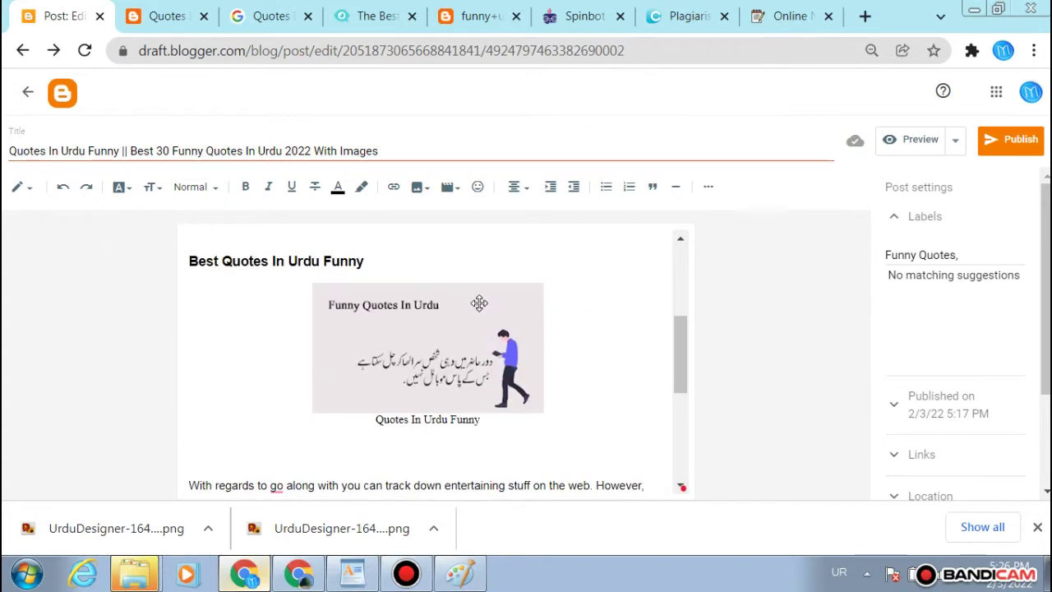
# Step: Switch to the aNotepad page and copy the Urdu quote beginning "دور حاضر میں وہی شخص"
pyautogui.scroll(-15, 481, 304)
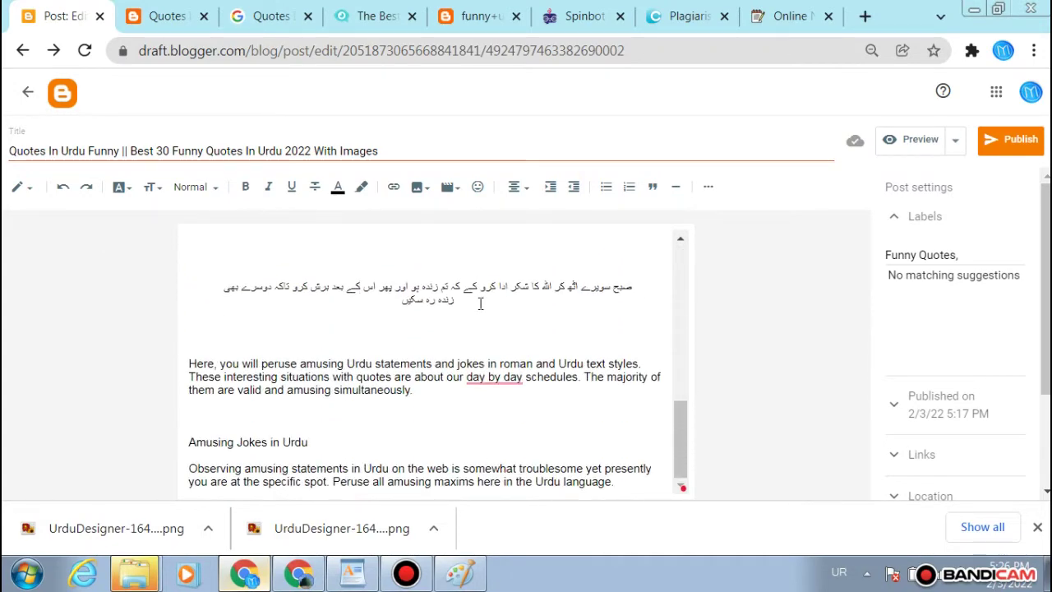
pyautogui.tripleClick(453, 281)
pyautogui.scroll(3, 453, 282)
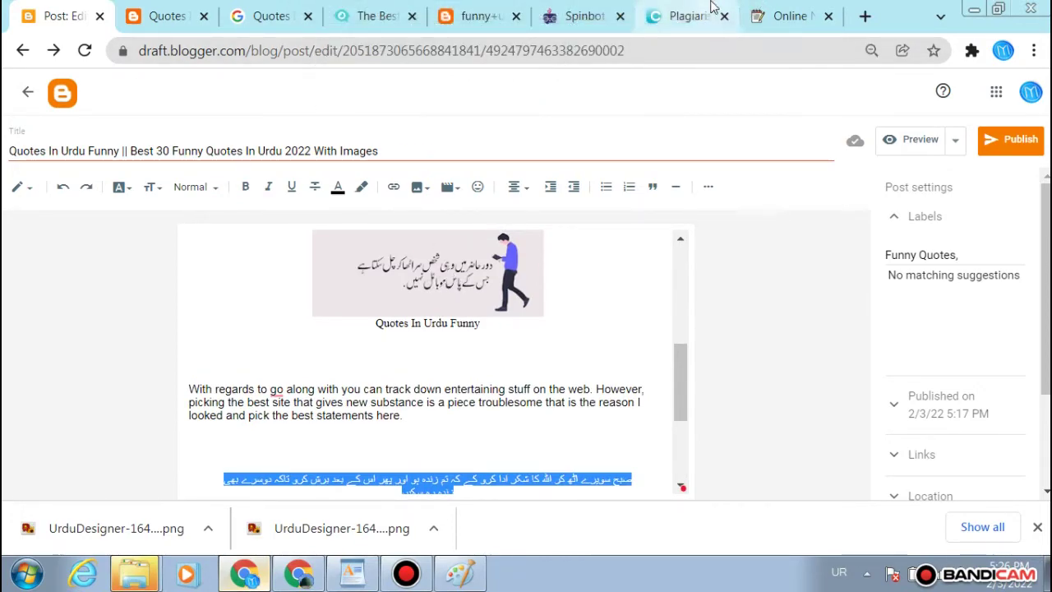
pyautogui.click(772, 6)
pyautogui.scroll(-2, 611, 208)
pyautogui.click(610, 206)
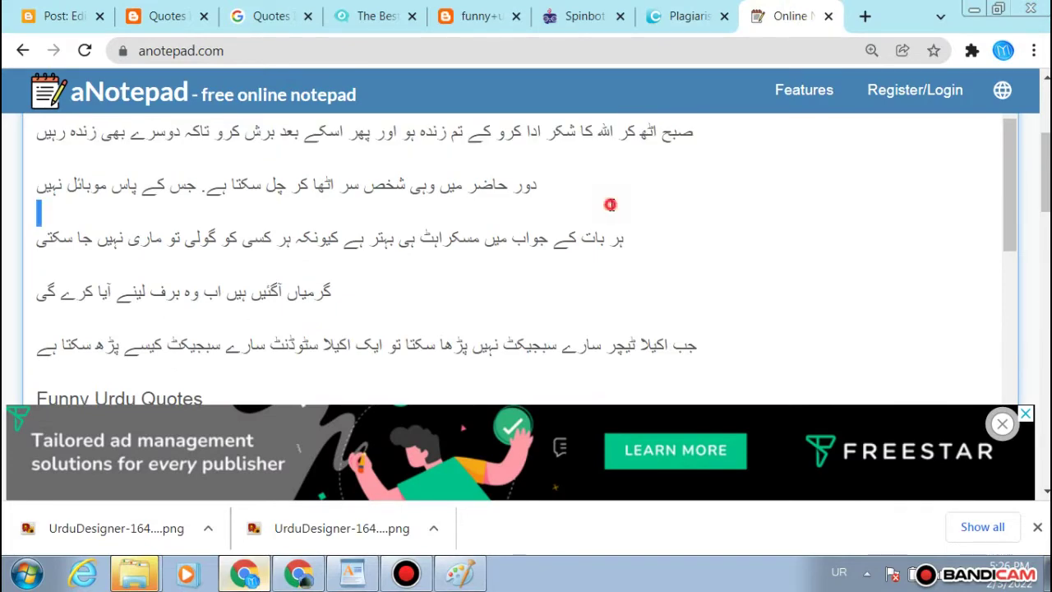
pyautogui.tripleClick(597, 193)
pyautogui.rightClick(596, 193)
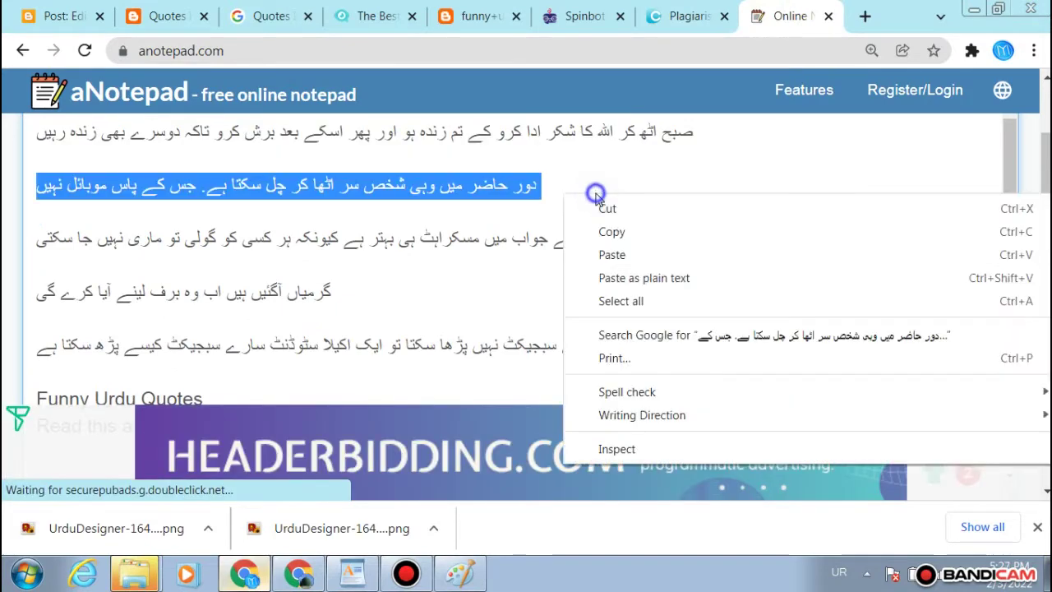
pyautogui.click(669, 235)
# Step: Paste the copied quote into the Blogger post, on the blank line below the "Quotes In Urdu Funny" image caption
pyautogui.click(9, 9)
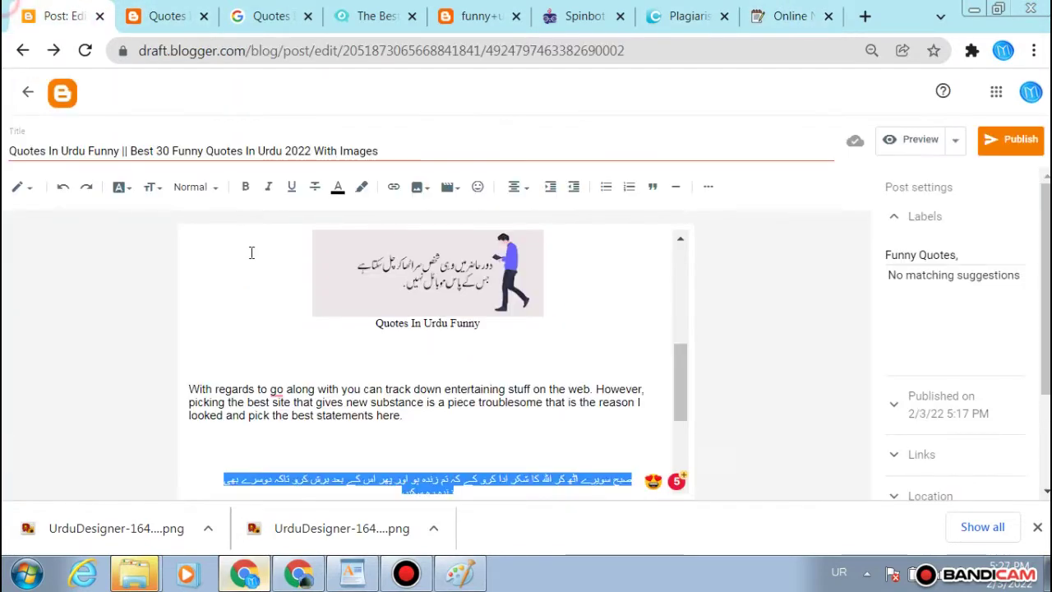
pyautogui.scroll(3, 405, 374)
pyautogui.scroll(-5, 404, 374)
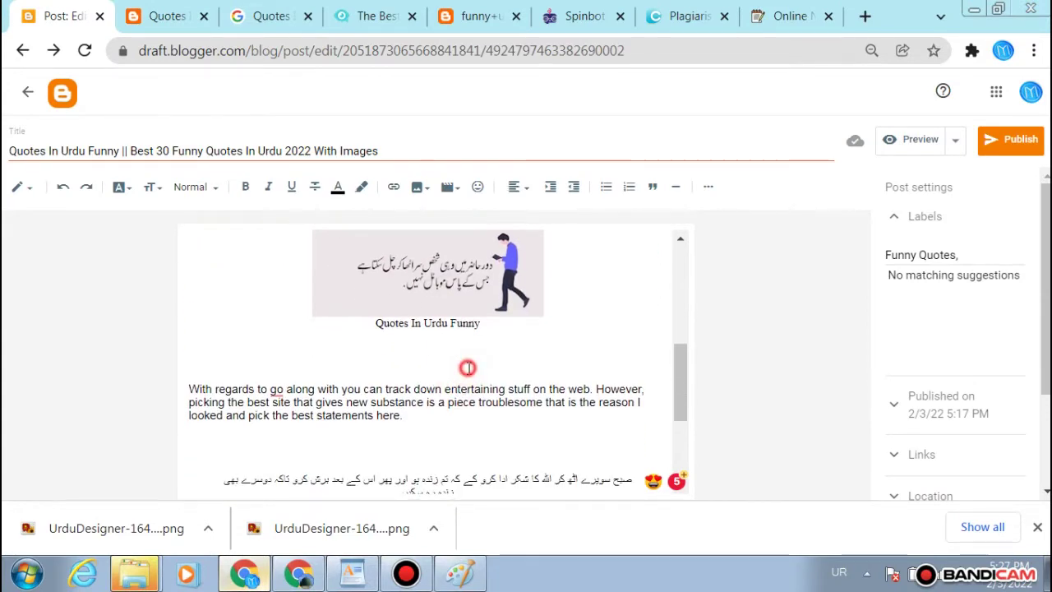
pyautogui.click(468, 367)
pyautogui.hotkey('ctrl', 'v')
pyautogui.tripleClick(467, 365)
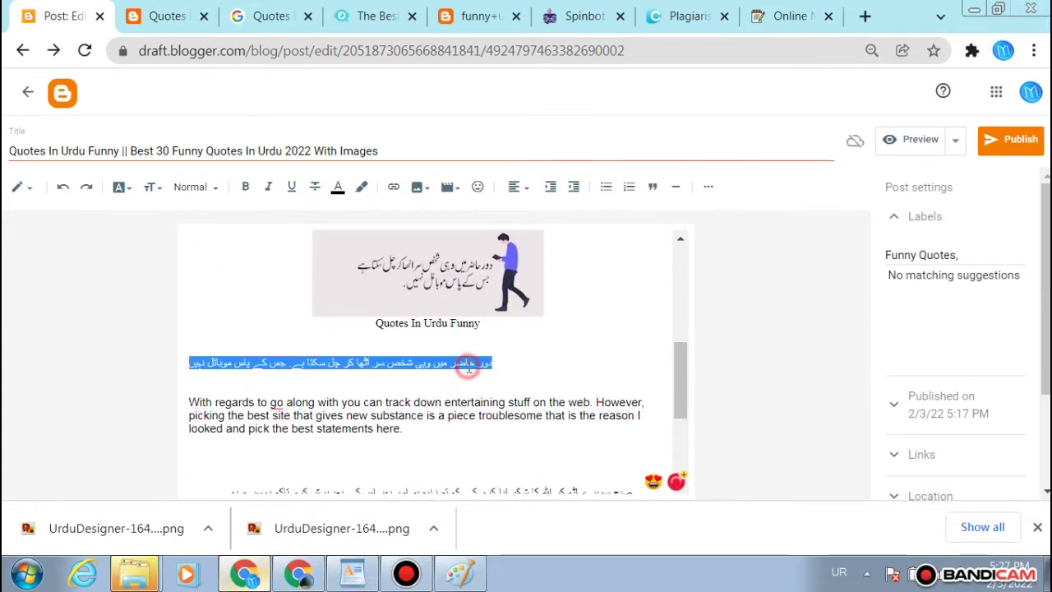
# Step: Replace the word "شخص" with "بندہ" in the quote pasted below the image
pyautogui.click(383, 364)
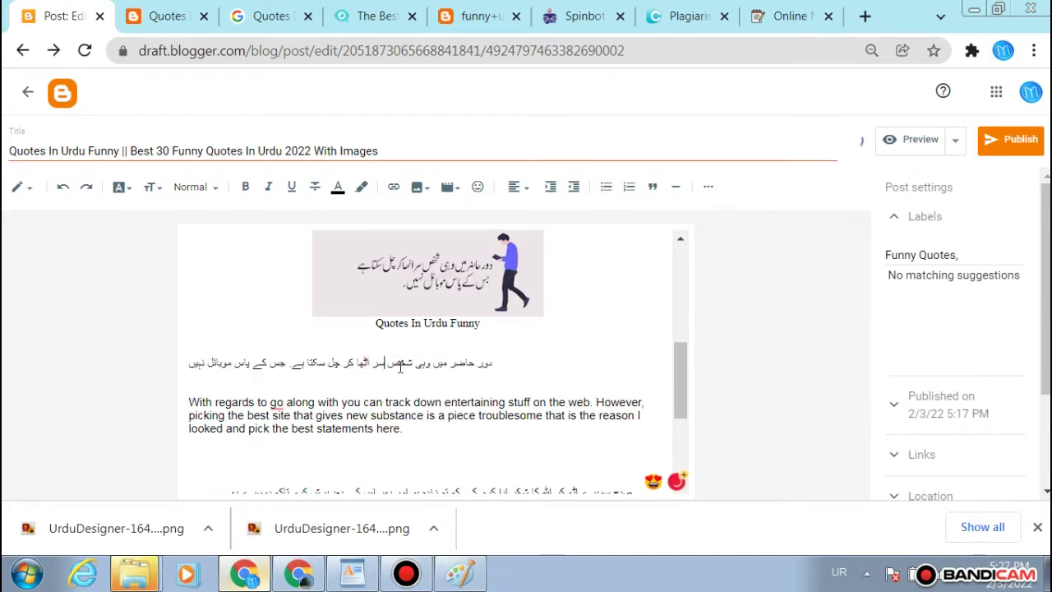
pyautogui.moveTo(393, 367); pyautogui.dragTo(417, 363)
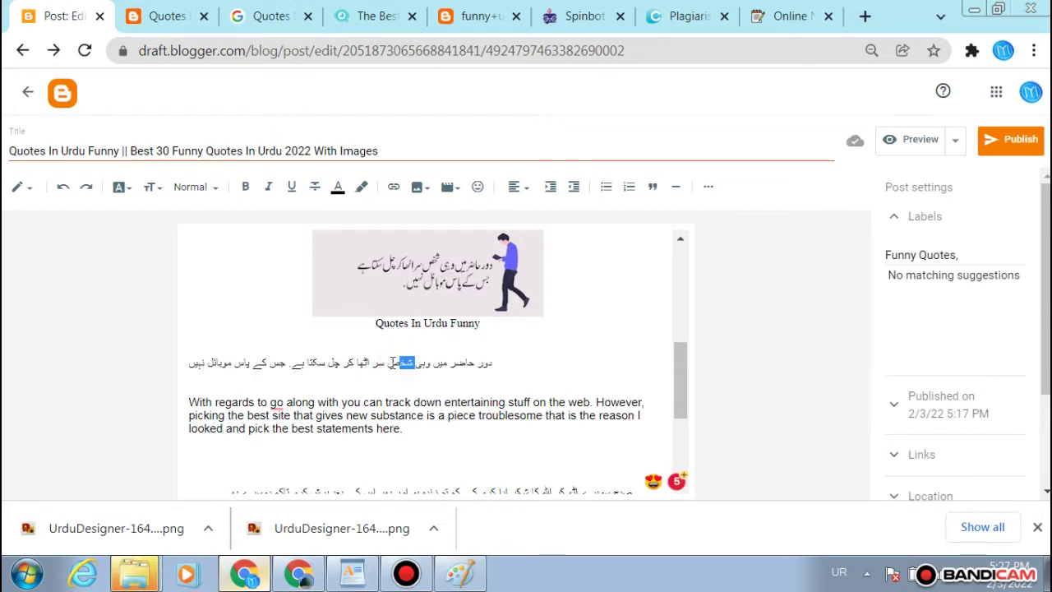
pyautogui.click(388, 364)
pyautogui.press('BackSpace')
pyautogui.press('BackSpace')
pyautogui.press('BackSpace')
pyautogui.press('BackSpace')
pyautogui.press('BackSpace')
pyautogui.press('BackSpace')
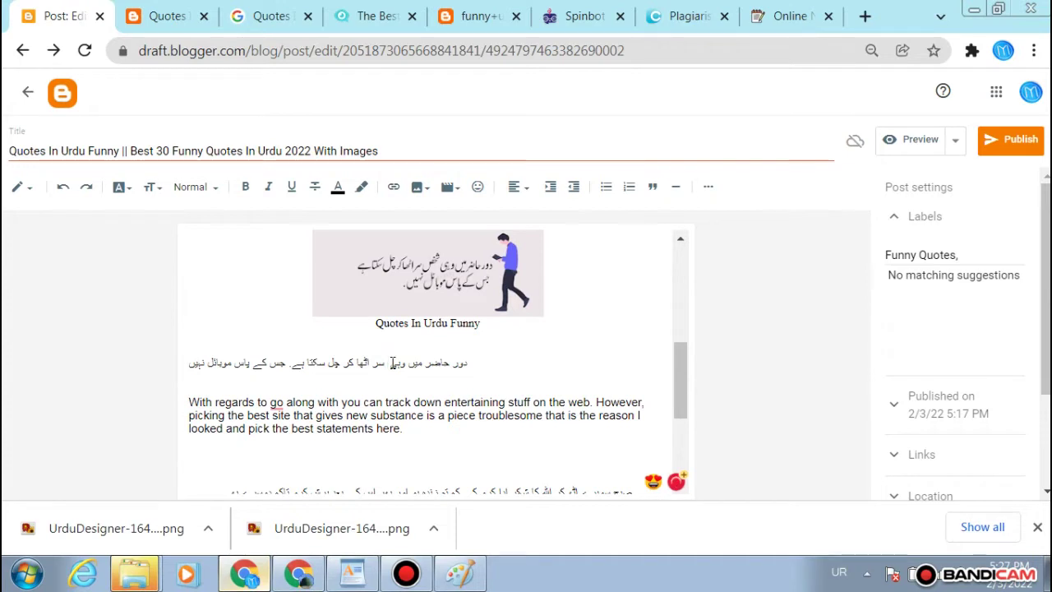
pyautogui.write('یہ')
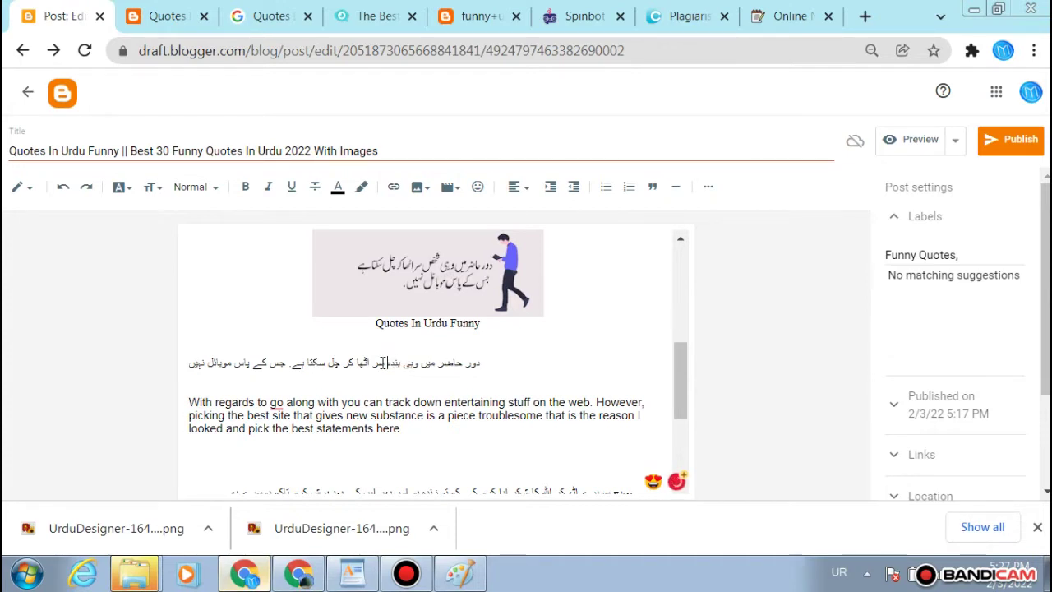
# Step: Insert the word "فون" after "موبائل" near the end of the quote below the image
pyautogui.click(201, 364)
pyautogui.write('فف')
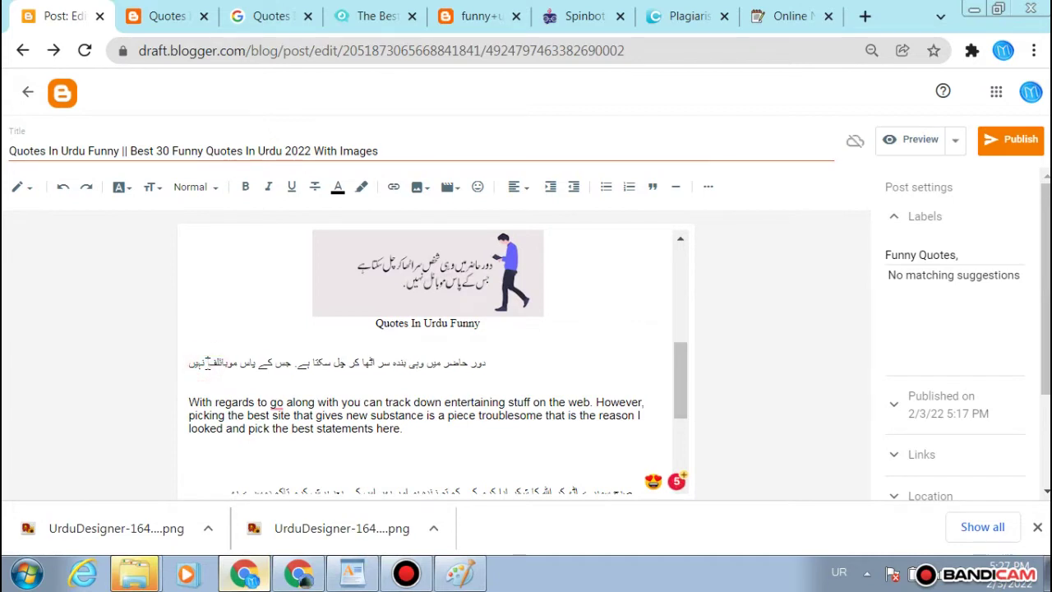
pyautogui.press('BackSpace')
pyautogui.write('فون')
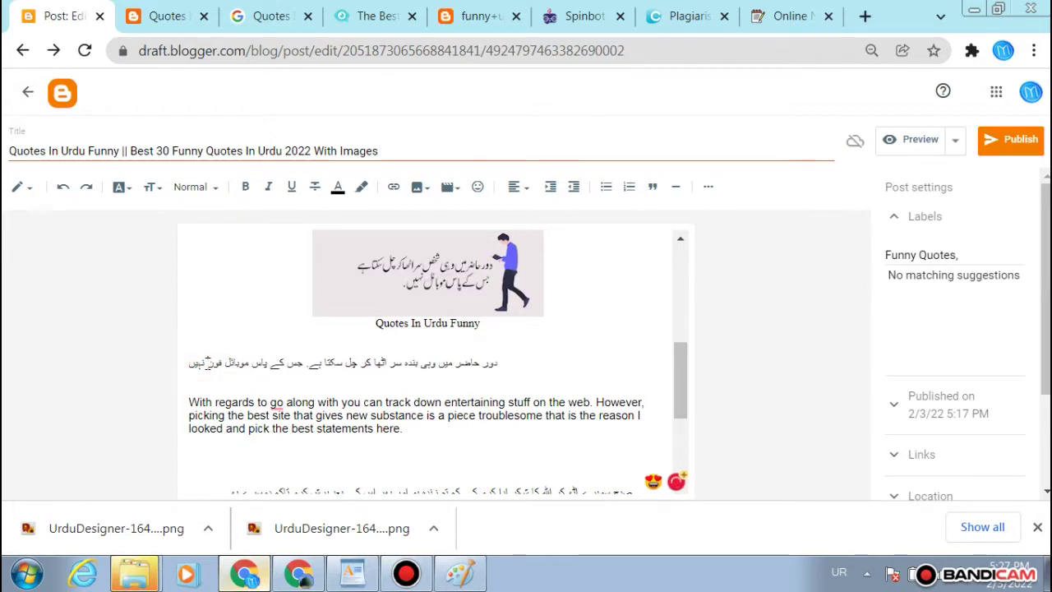
# Step: Format the mobile phone quote below the image as a block quote and center-align it
pyautogui.tripleClick(202, 363)
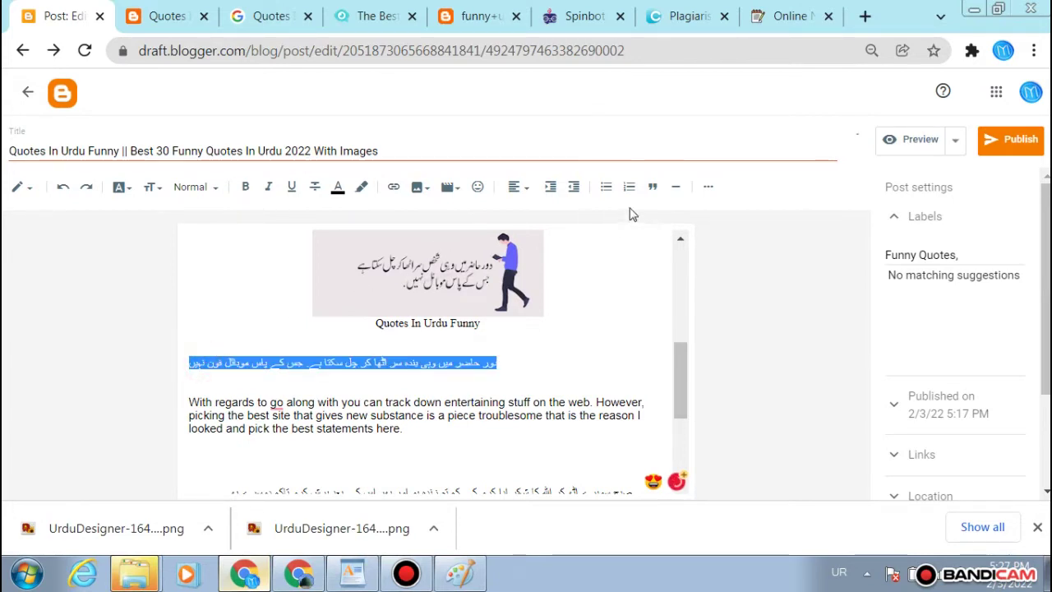
pyautogui.click(653, 182)
pyautogui.click(654, 183)
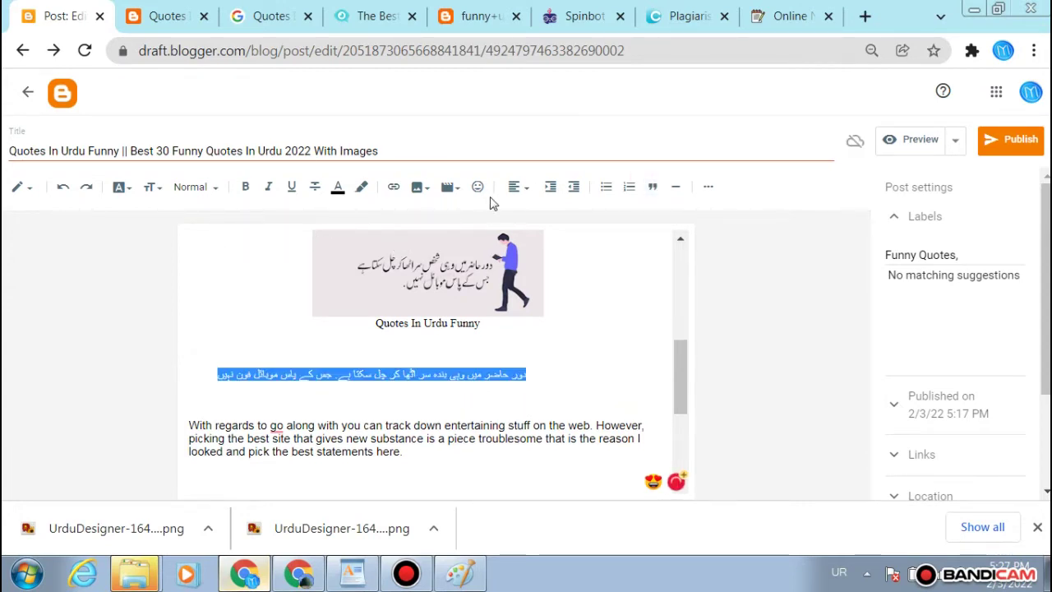
pyautogui.click(514, 186)
pyautogui.click(538, 229)
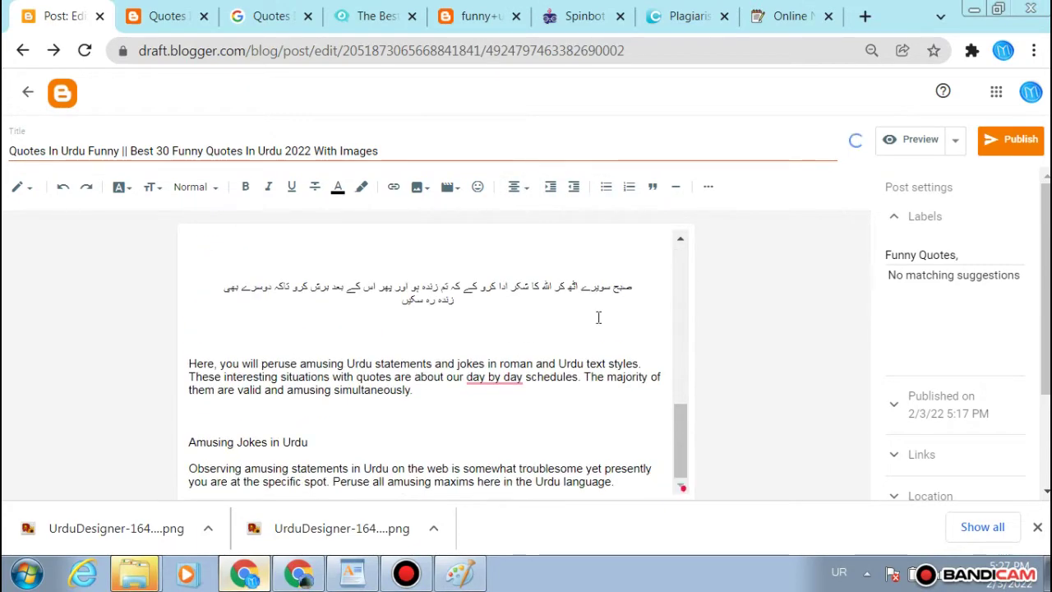
pyautogui.scroll(5, 598, 318)
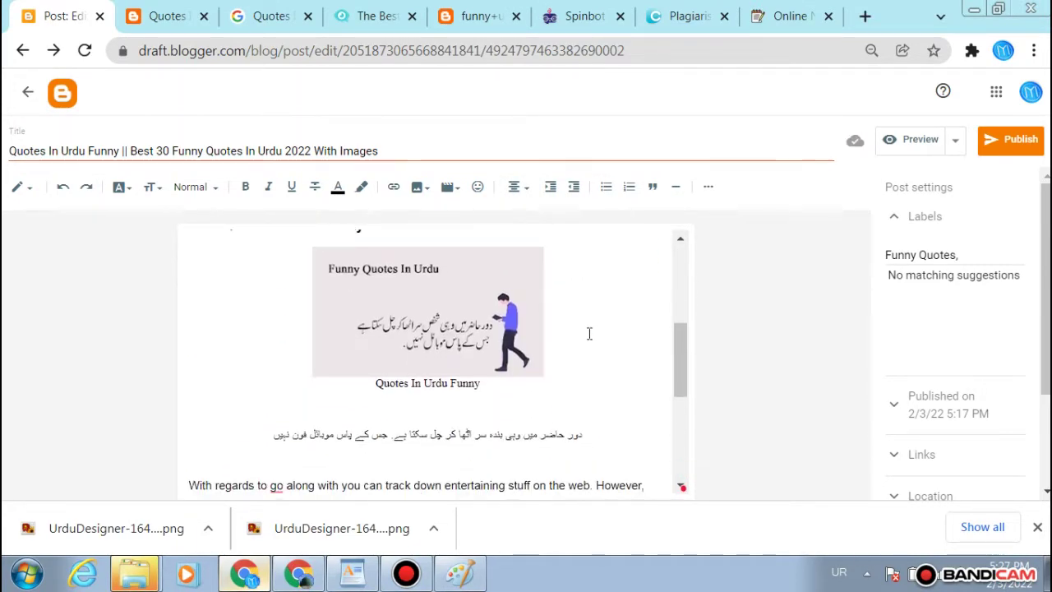
pyautogui.tripleClick(518, 433)
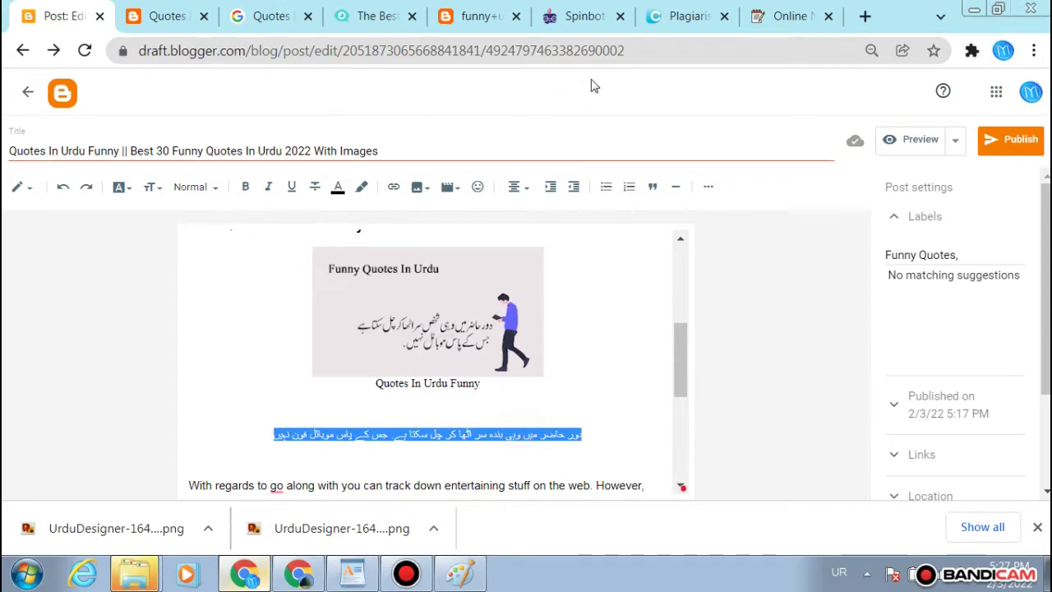
pyautogui.scroll(-3, 592, 243)
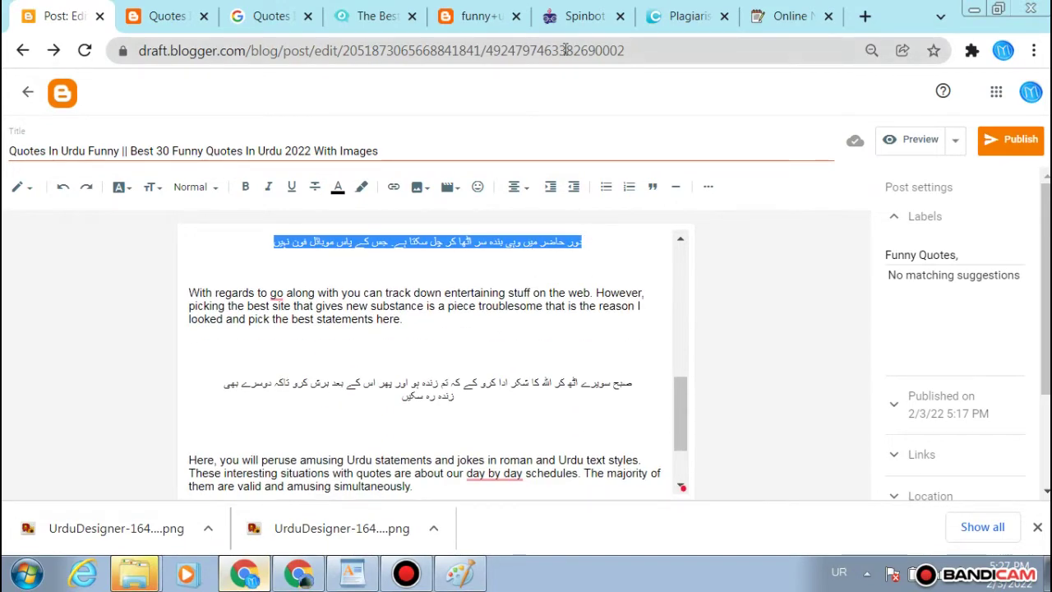
# Step: Check the quotes in the exlazy article and copy the quote beginning "ہر بات کے جواب میں" from aNotepad
pyautogui.click(376, 16)
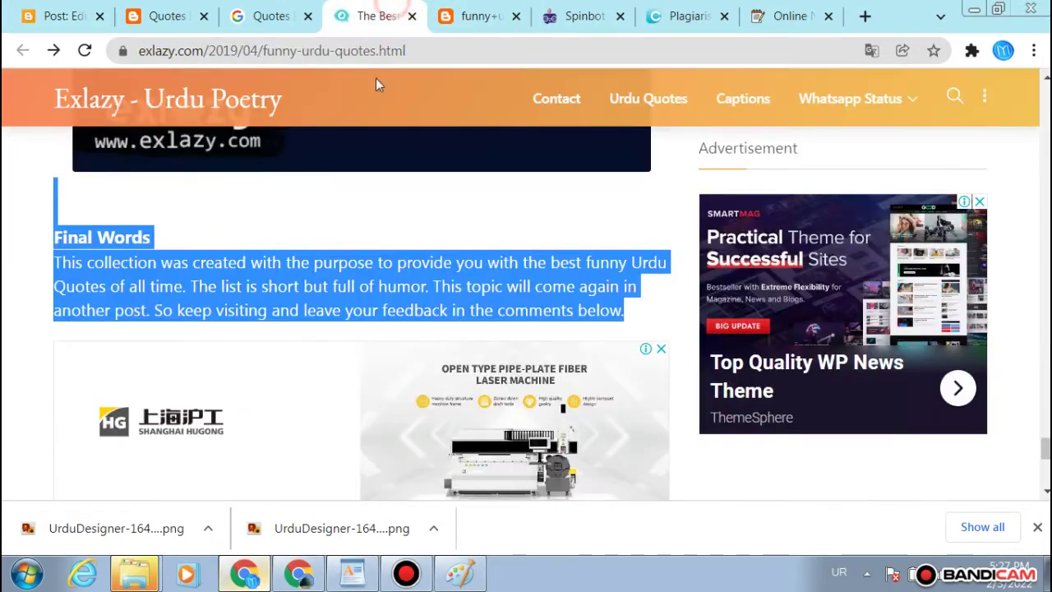
pyautogui.scroll(-7, 383, 258)
pyautogui.scroll(14, 383, 258)
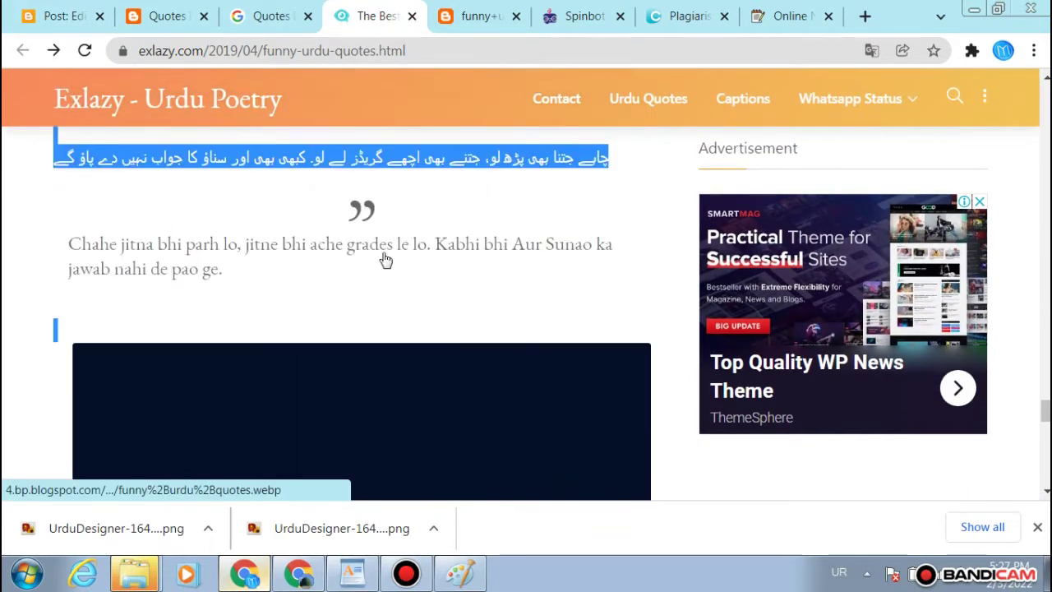
pyautogui.scroll(9, 386, 259)
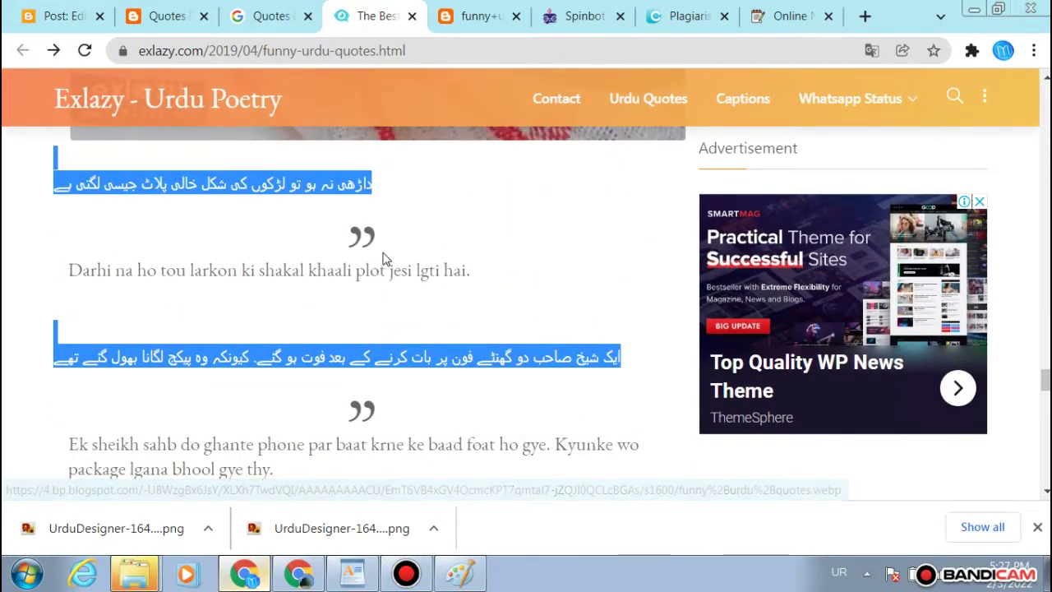
pyautogui.click(768, 14)
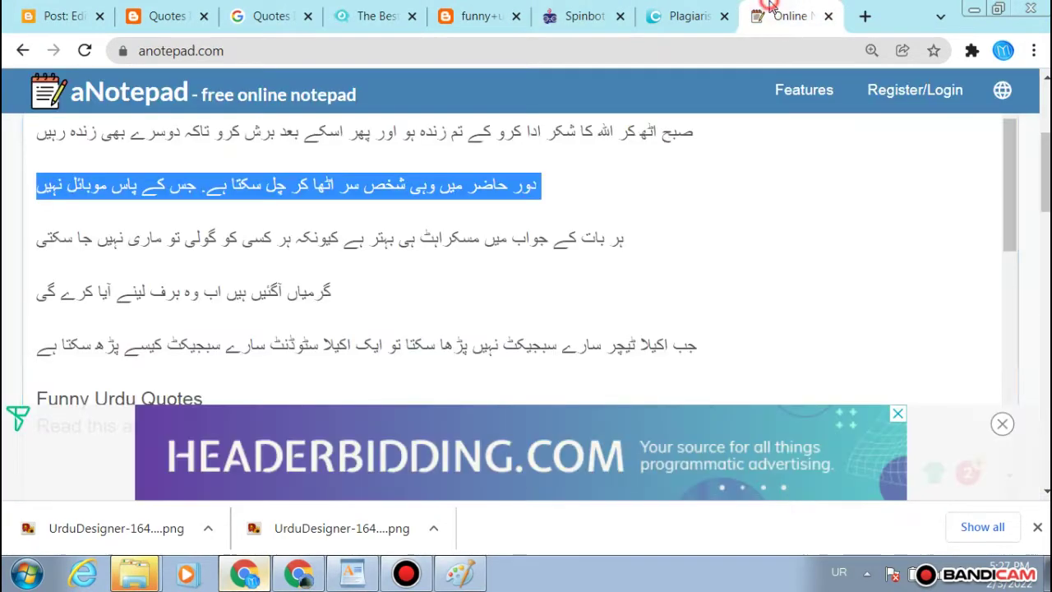
pyautogui.click(558, 234)
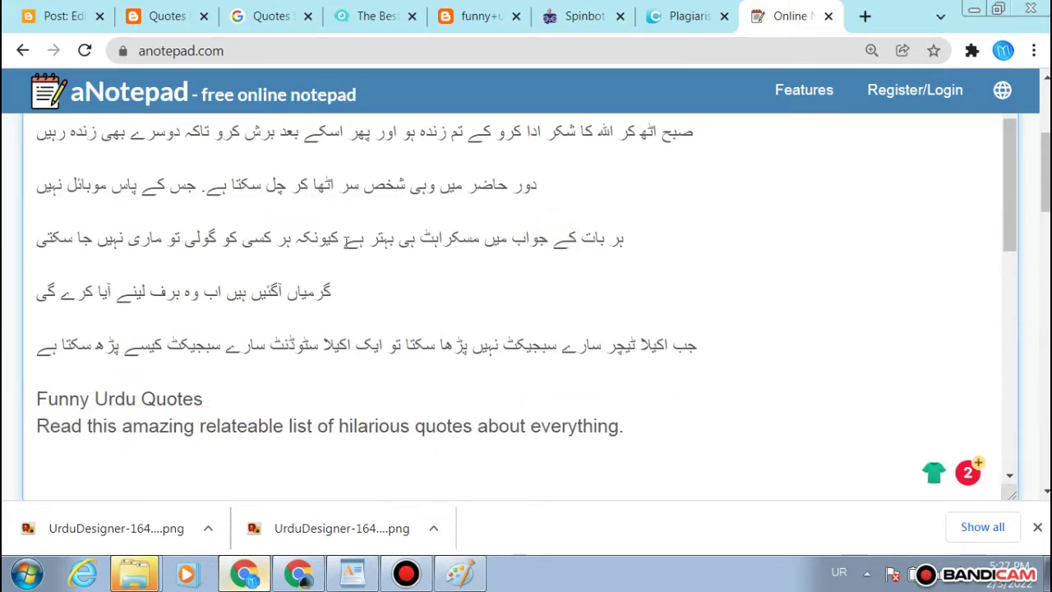
pyautogui.tripleClick(268, 234)
pyautogui.hotkey('ctrl', 'c')
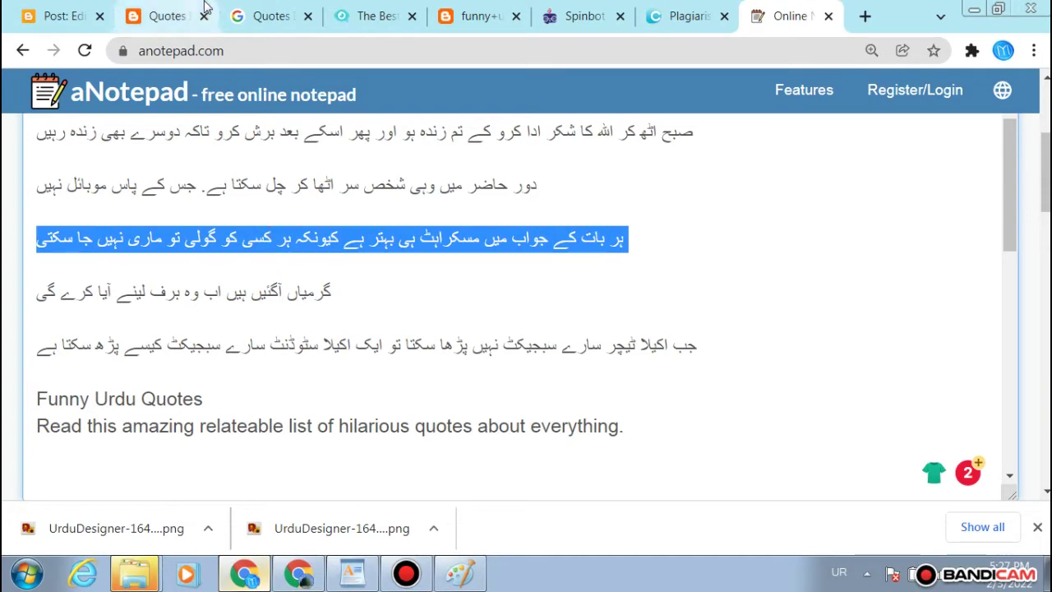
# Step: Paste the copied quote into the Blogger post between the "Here, you will peruse" paragraph and "Amusing Jokes in Urdu"
pyautogui.click(84, 5)
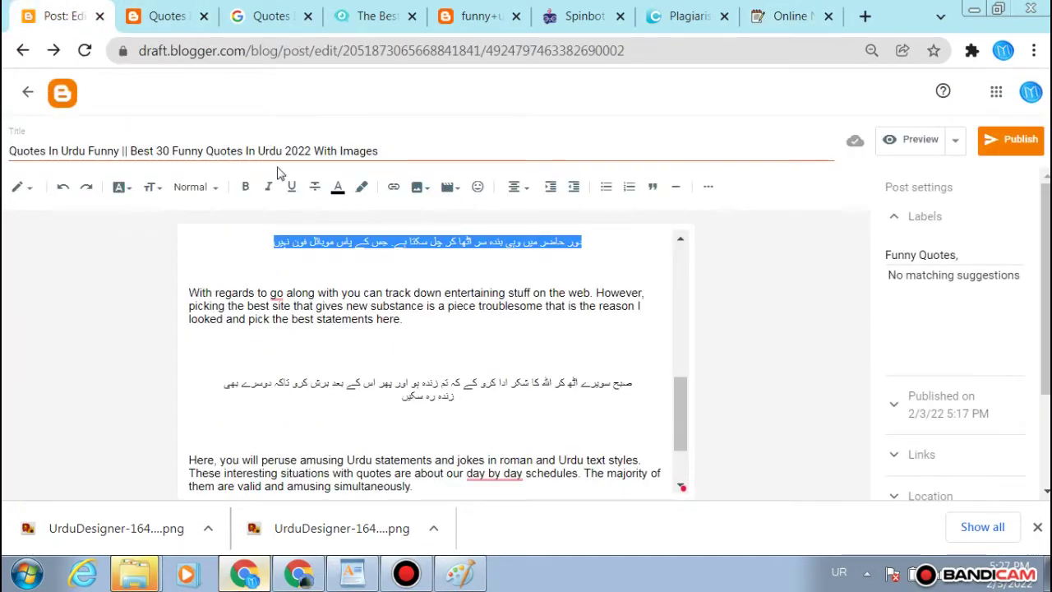
pyautogui.scroll(-2, 386, 297)
pyautogui.click(458, 422)
pyautogui.hotkey('ctrl', 'v')
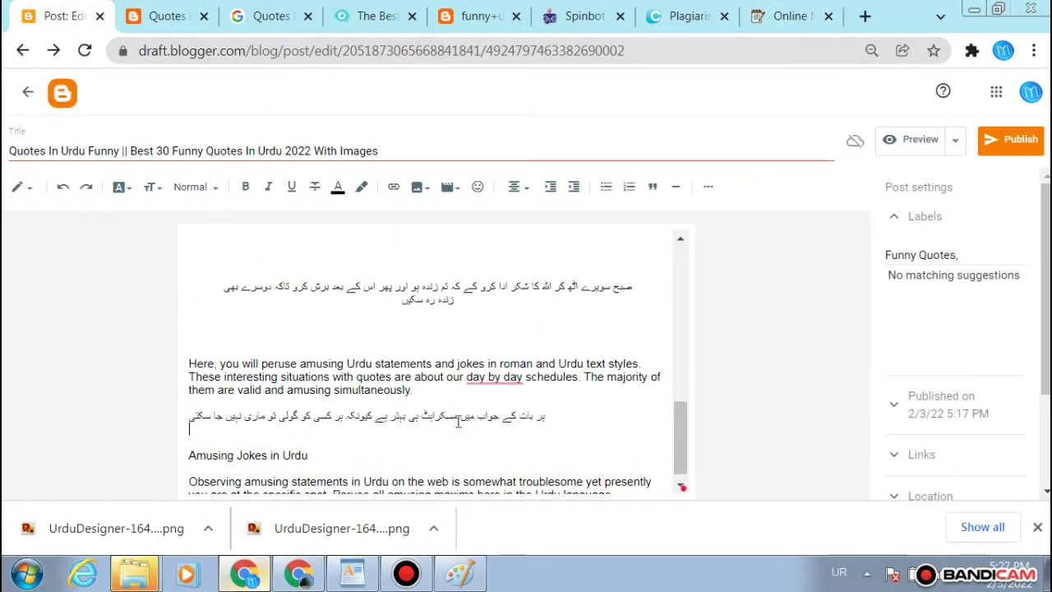
# Step: Center-align the quote above "Amusing Jokes in Urdu" and format it as a block quote
pyautogui.tripleClick(455, 419)
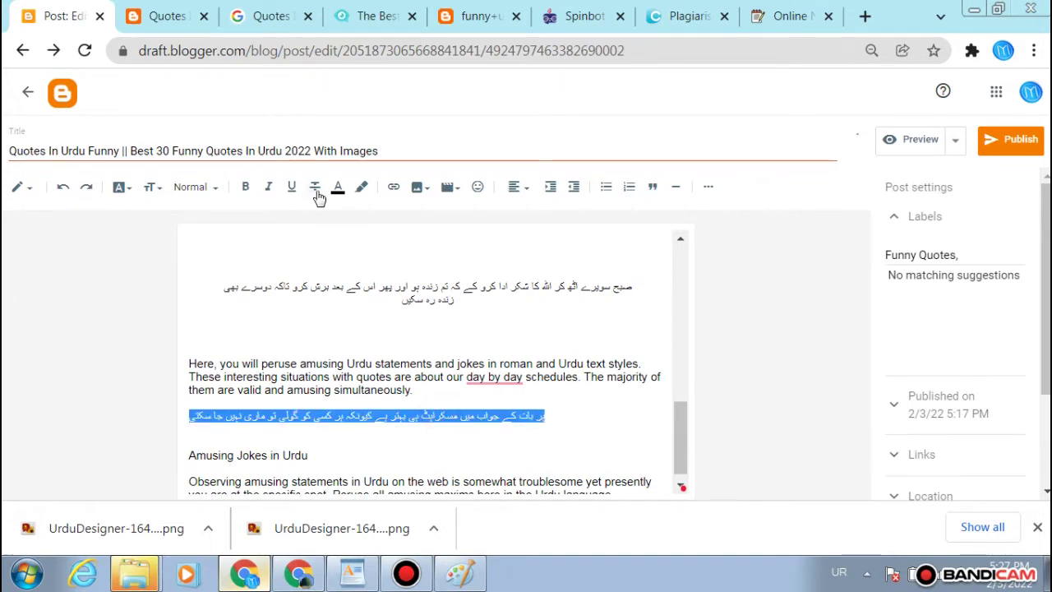
pyautogui.click(516, 186)
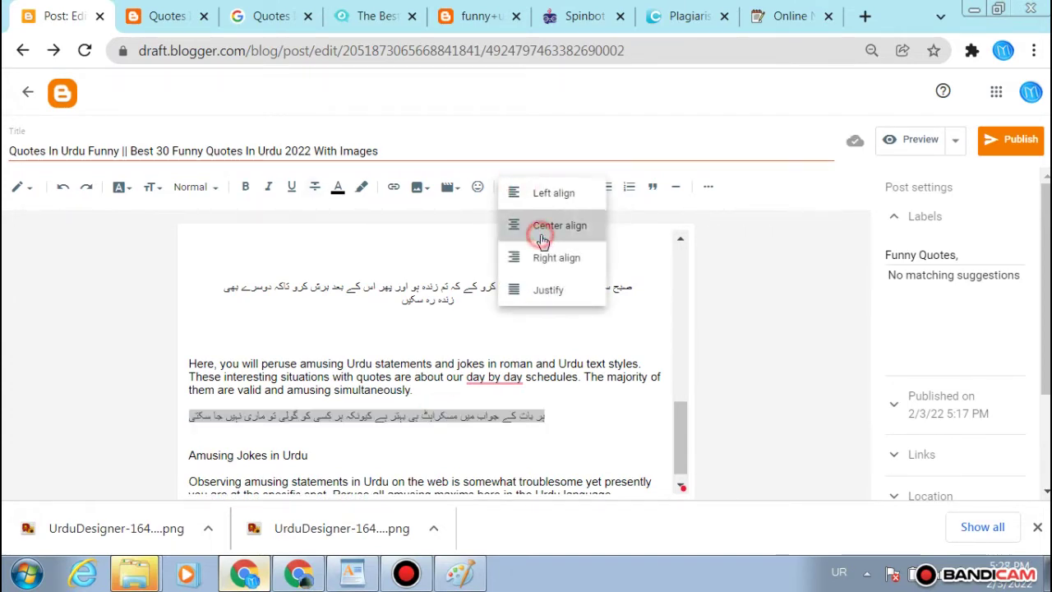
pyautogui.click(542, 238)
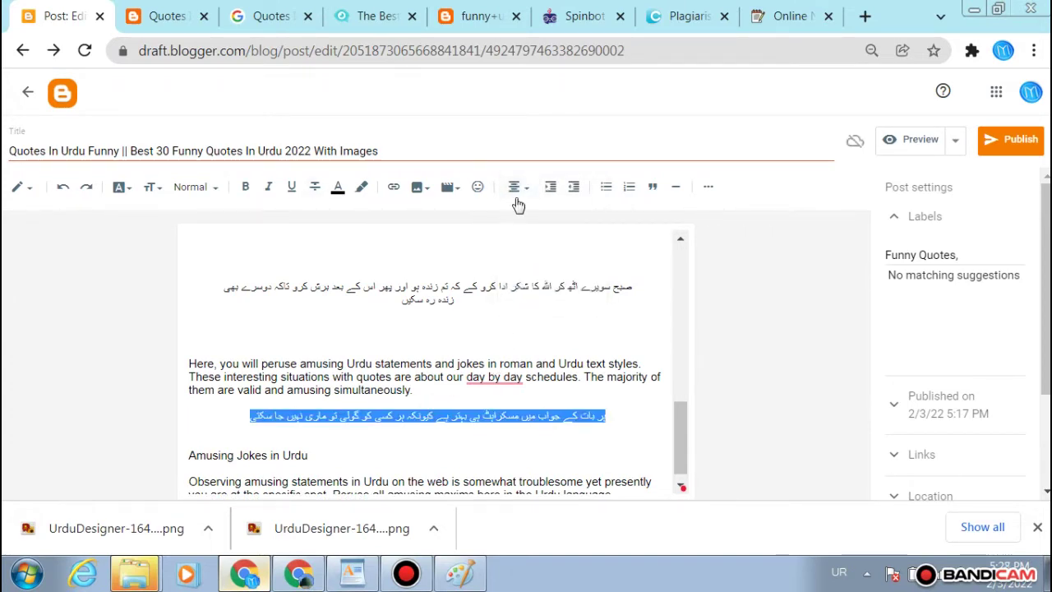
pyautogui.click(648, 187)
pyautogui.click(453, 442)
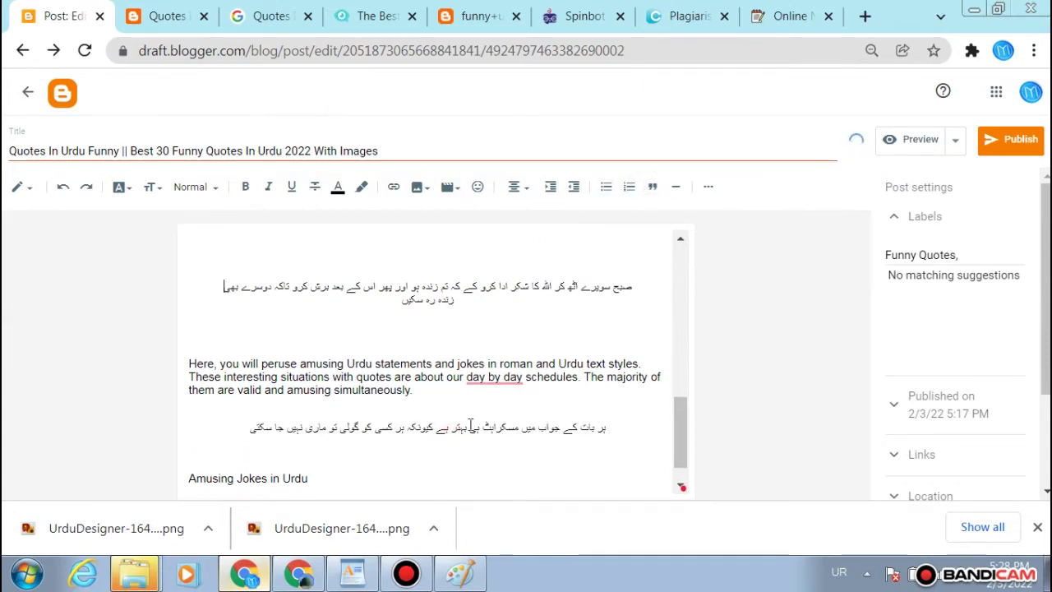
# Step: Change the word "مسکراہٹ" to "مسکرانا" in the quote above "Amusing Jokes in Urdu"
pyautogui.click(468, 425)
pyautogui.press('BackSpace')
pyautogui.press('BackSpace')
pyautogui.press('BackSpace')
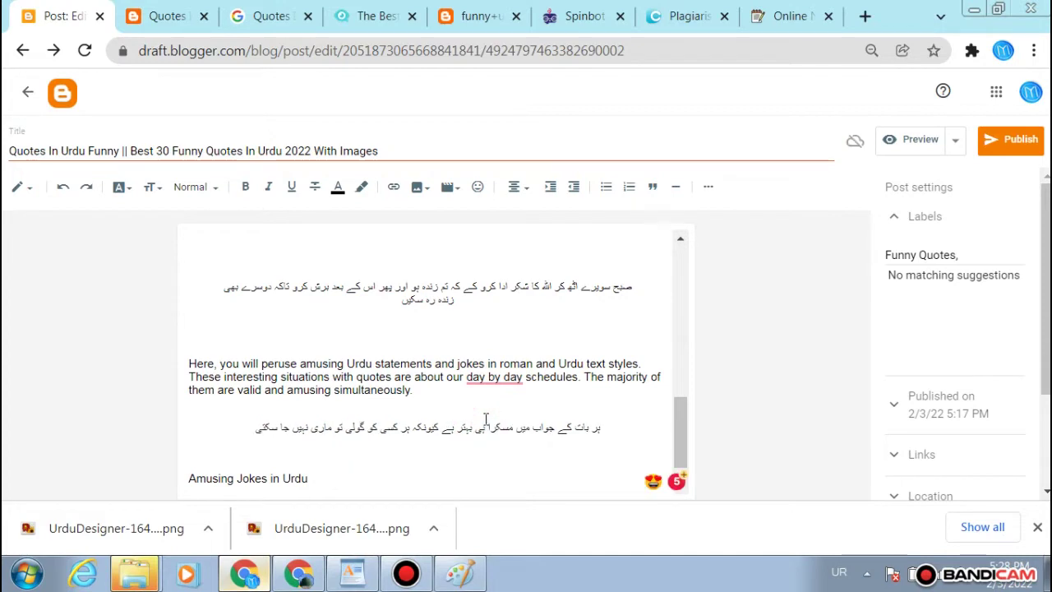
pyautogui.write('ٹ')
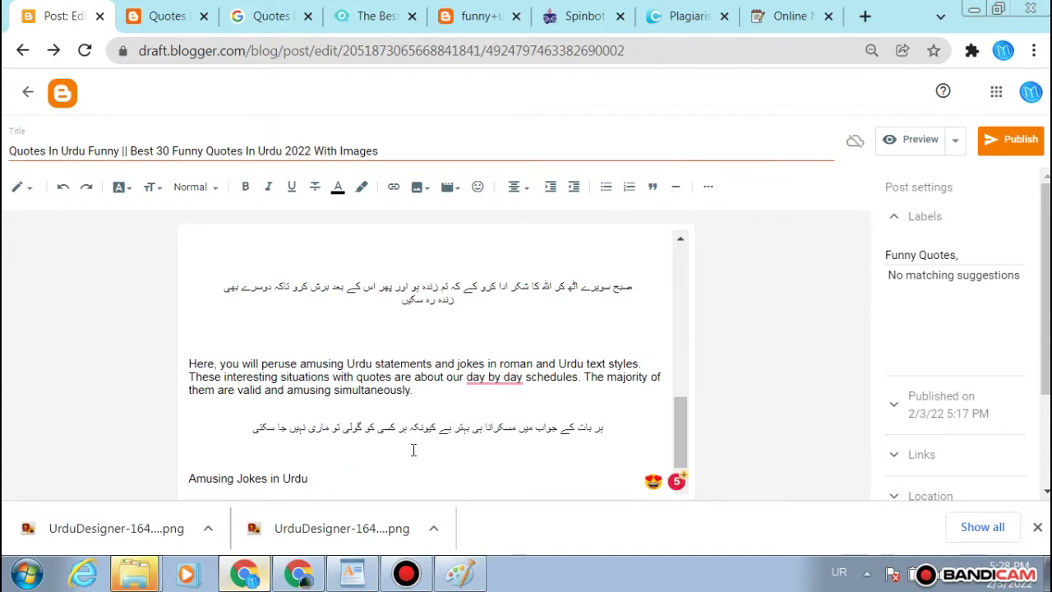
pyautogui.press('BackSpace')
pyautogui.write('نا')
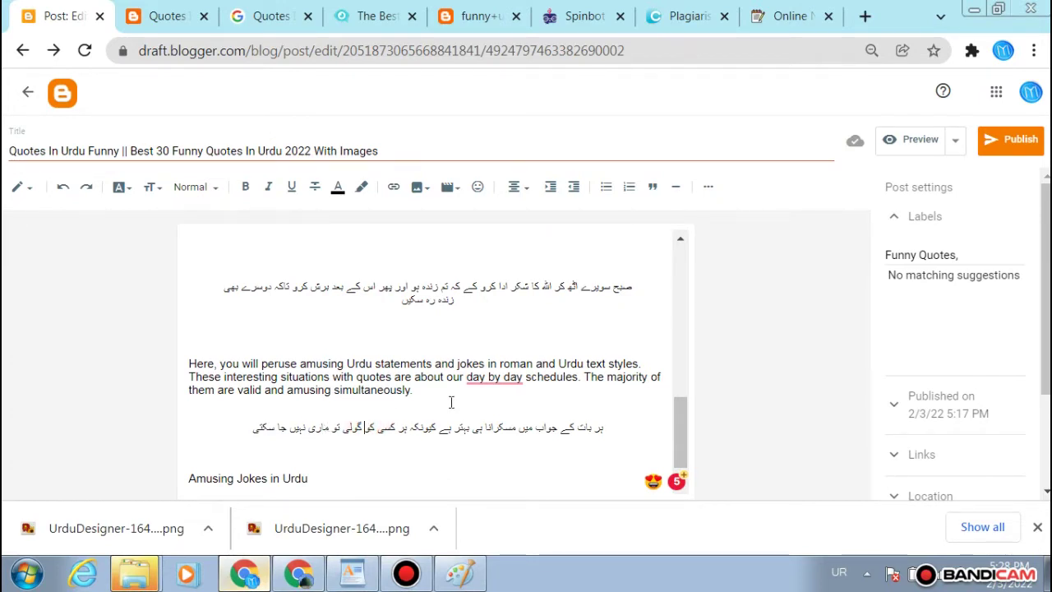
pyautogui.scroll(-1, 330, 421)
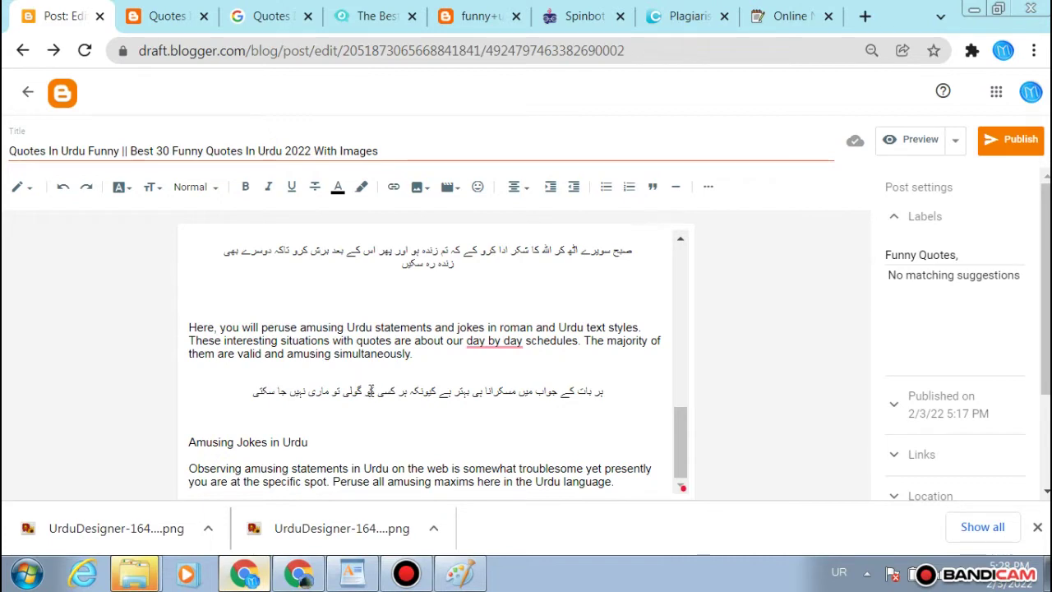
# Step: In the quote above "Amusing Jokes in Urdu", change "کو" to "کوت و" and delete "تو" before "ماری"
pyautogui.click(358, 391)
pyautogui.write('ٹ و')
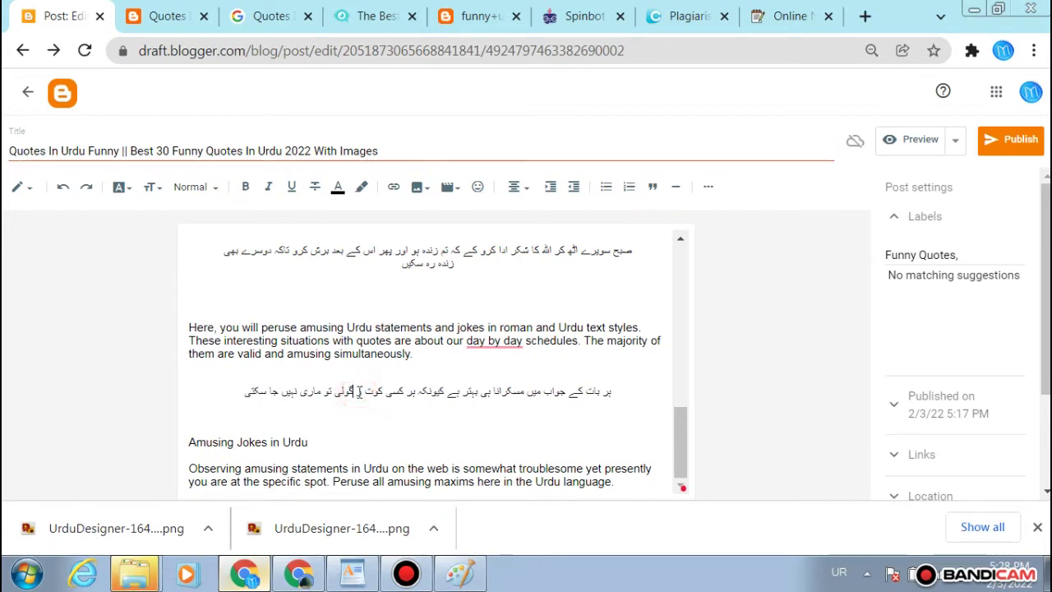
pyautogui.click(326, 391)
pyautogui.press('BackSpace')
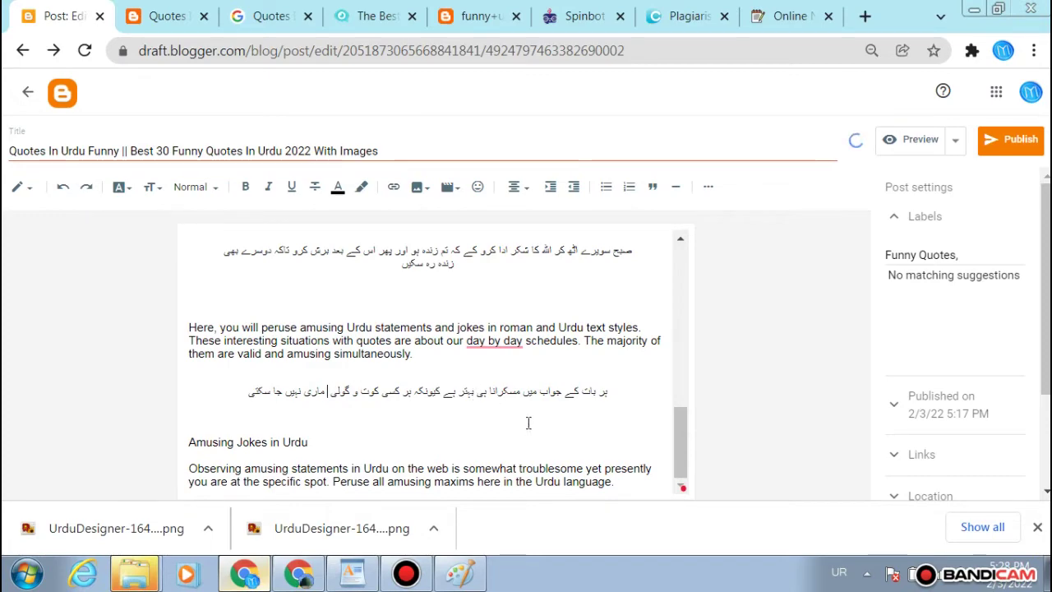
# Step: Switch to aNotepad and copy the quote beginning "جب اکیلا ٹیچر"
pyautogui.scroll(10, 539, 355)
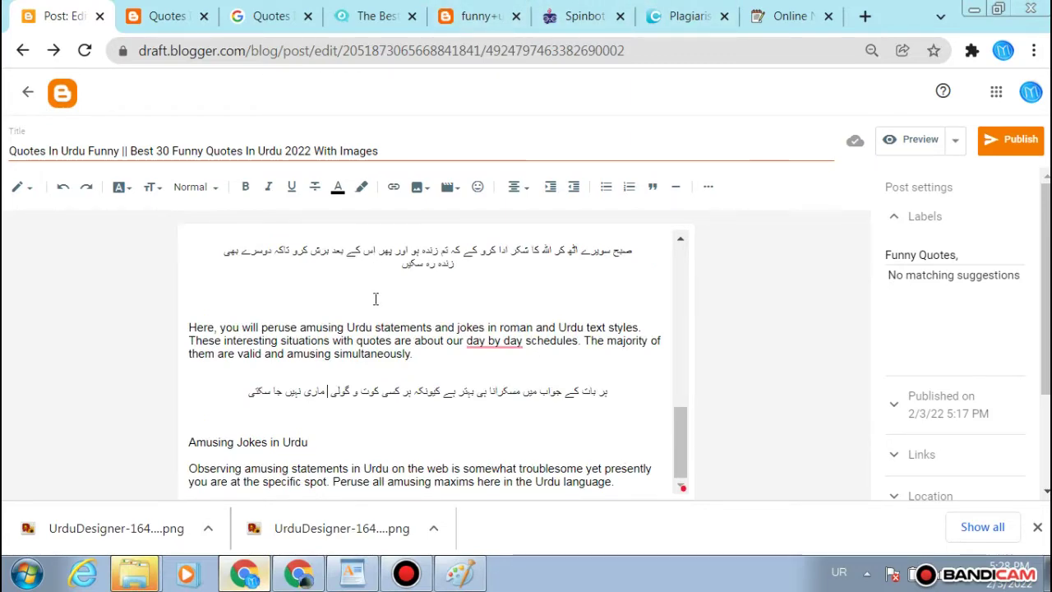
pyautogui.scroll(5, 375, 315)
pyautogui.scroll(-5, 375, 314)
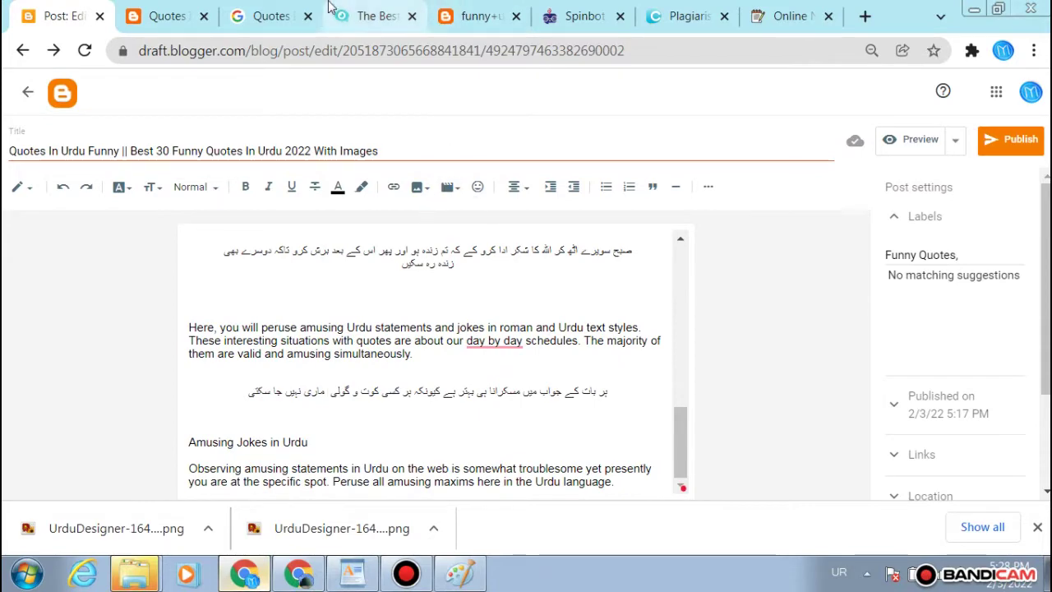
pyautogui.click(670, 8)
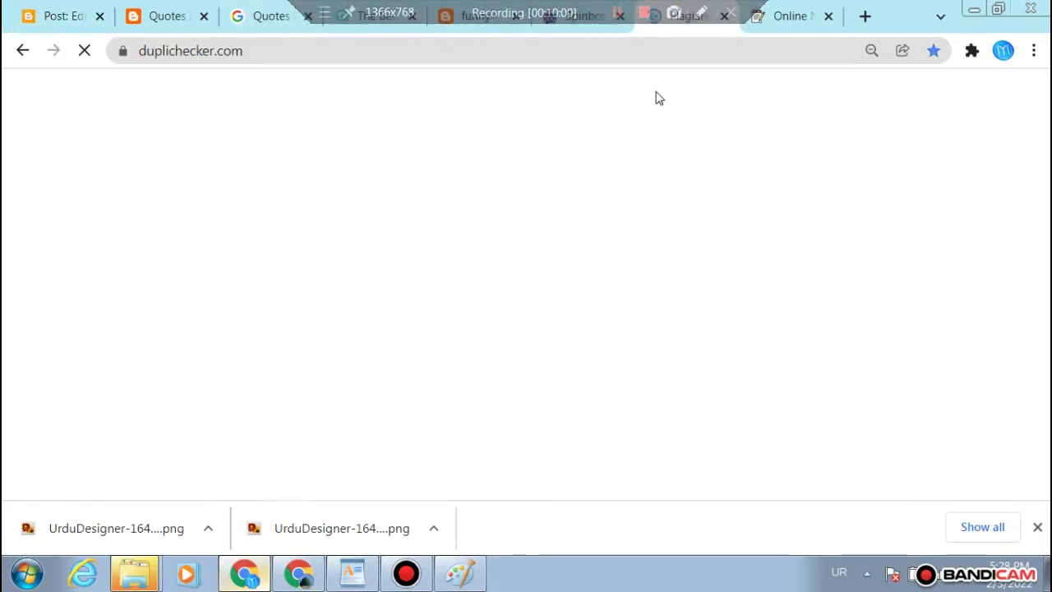
pyautogui.hotkey('ctrl', 'Tab')
pyautogui.click(539, 324)
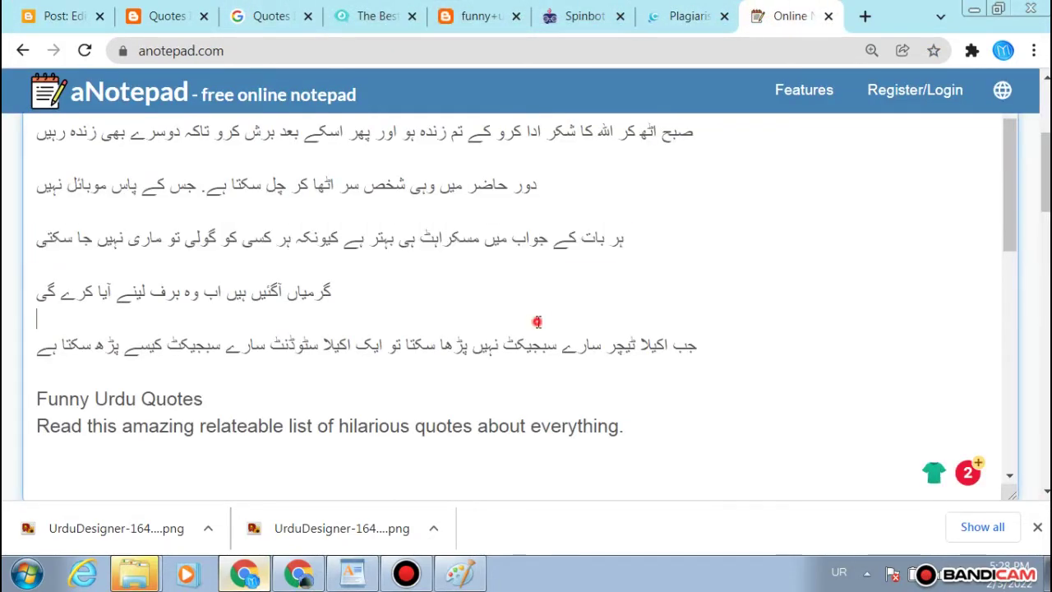
pyautogui.tripleClick(496, 291)
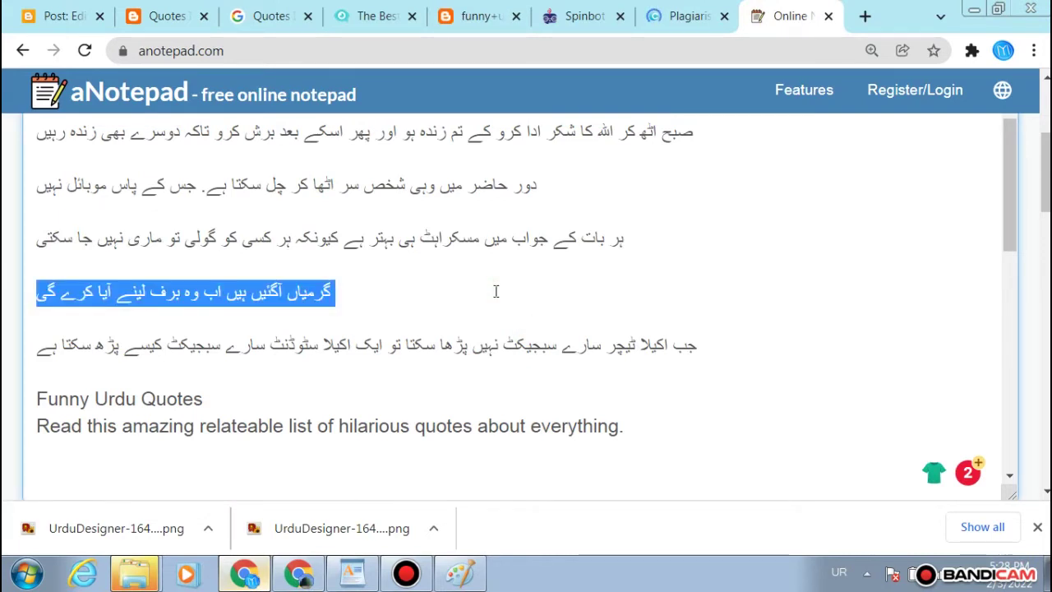
pyautogui.click(325, 323)
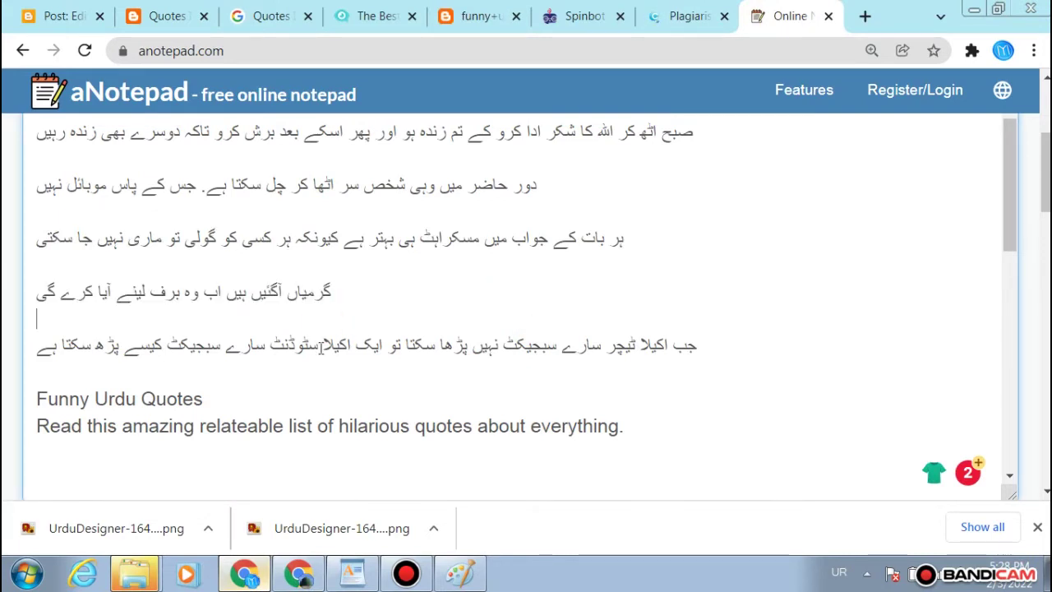
pyautogui.tripleClick(320, 347)
pyautogui.hotkey('ctrl', 'c')
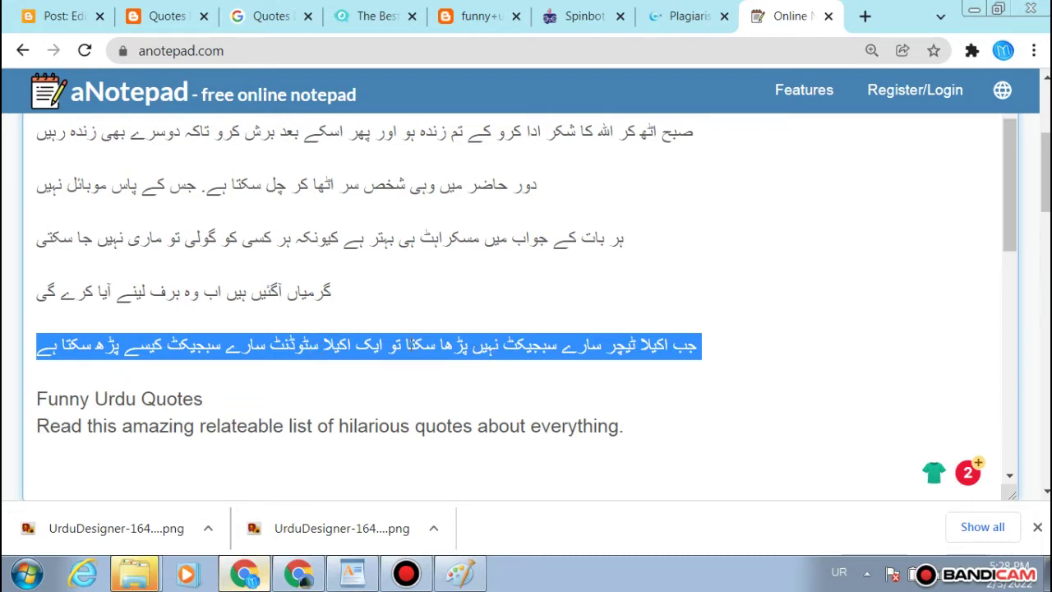
# Step: Paste the copied quote into the Blogger post on a new line directly below "Amusing Jokes in Urdu"
pyautogui.click(71, 12)
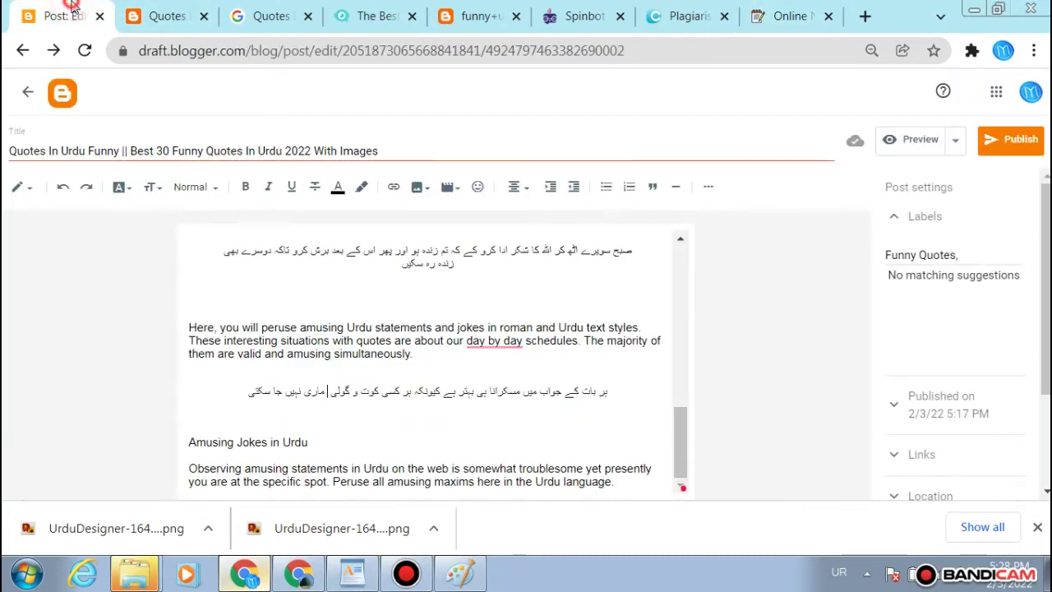
pyautogui.tripleClick(465, 426)
pyautogui.click(605, 469)
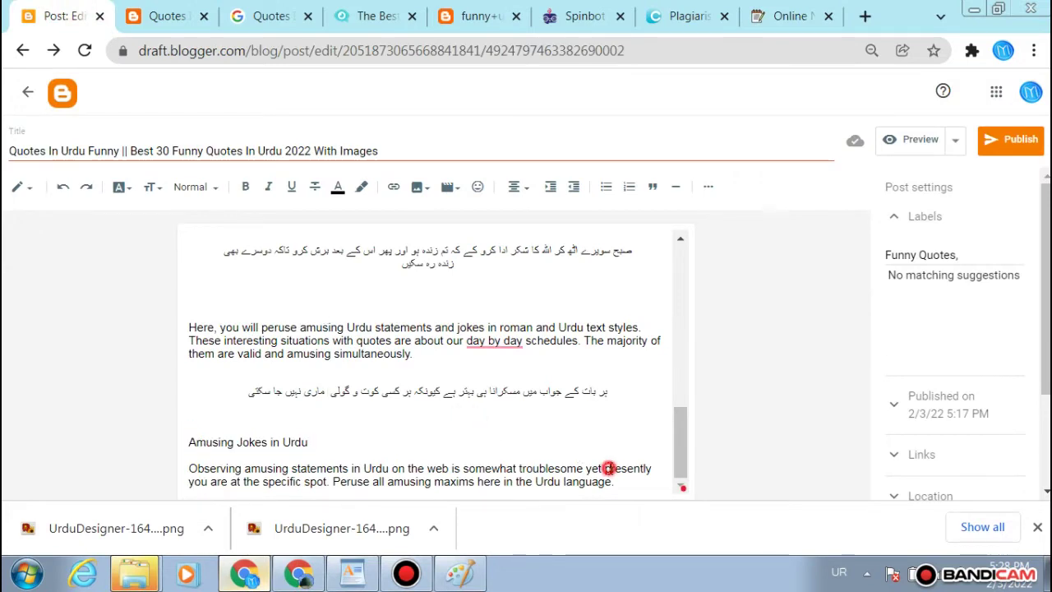
pyautogui.click(566, 427)
pyautogui.press('Return')
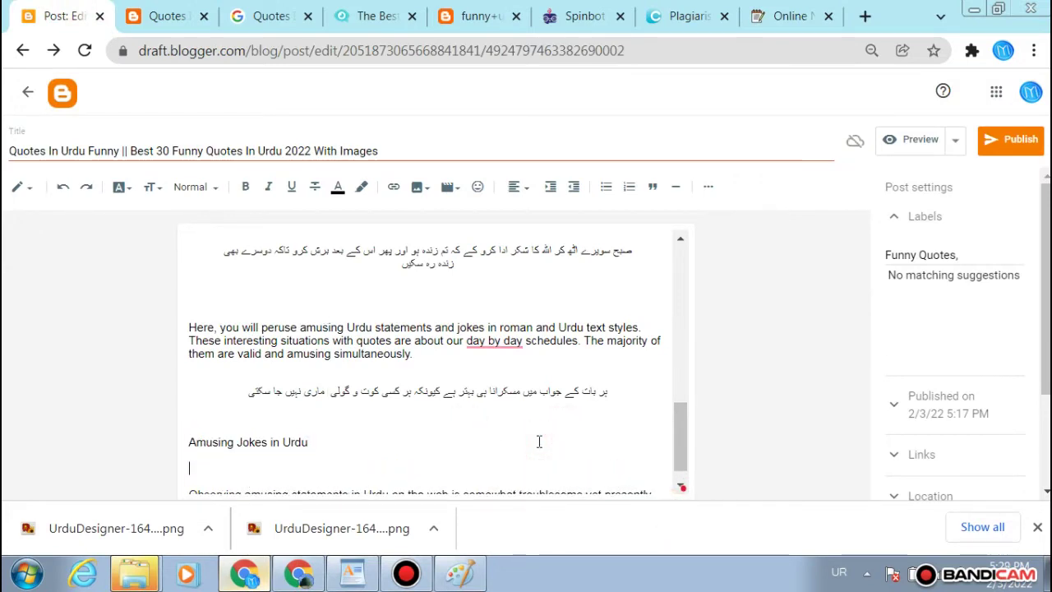
pyautogui.hotkey('ctrl', 'v')
# Step: Center-align the quote below "Amusing Jokes in Urdu" and format it as a block quote
pyautogui.tripleClick(493, 466)
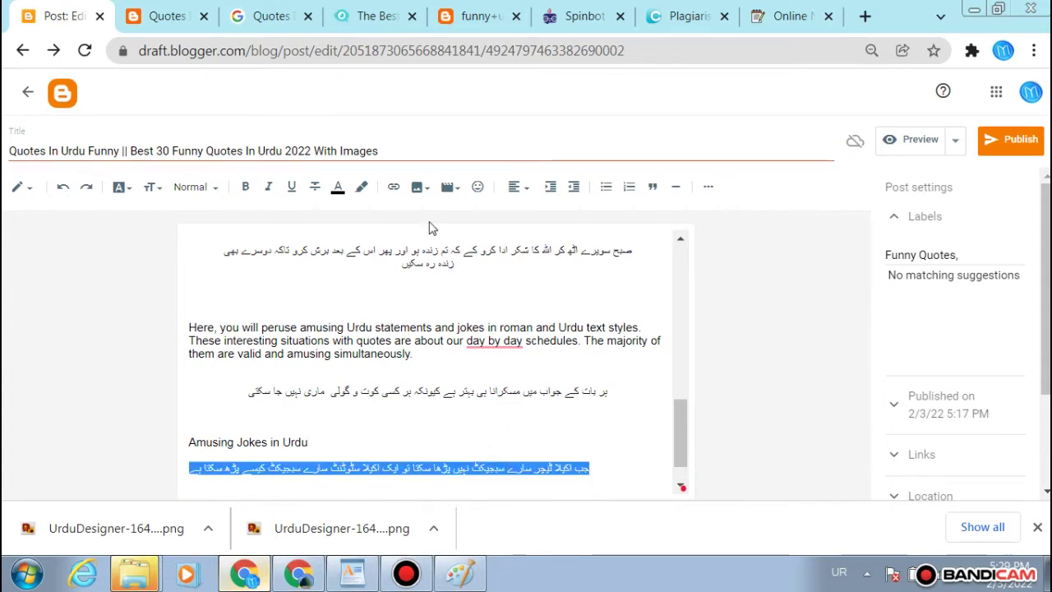
pyautogui.click(516, 194)
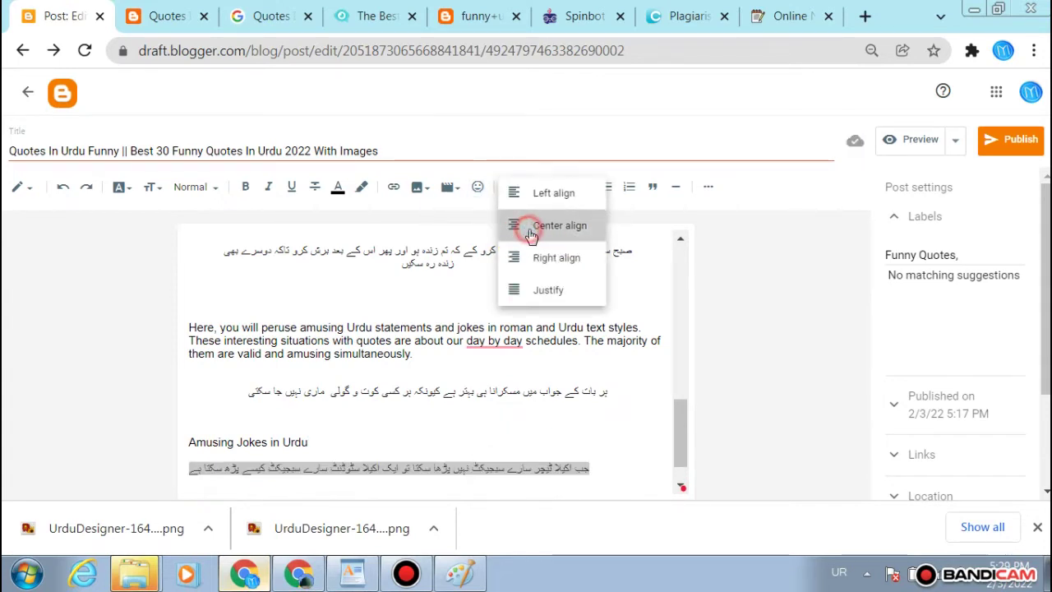
pyautogui.click(523, 225)
pyautogui.click(653, 186)
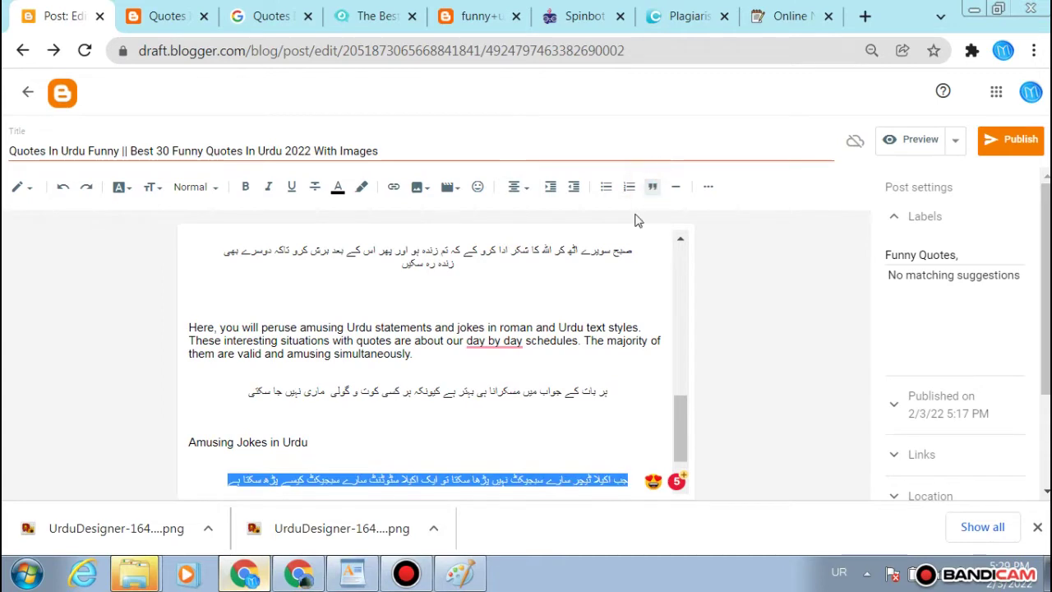
pyautogui.click(542, 432)
pyautogui.scroll(-1, 543, 432)
pyautogui.click(543, 431)
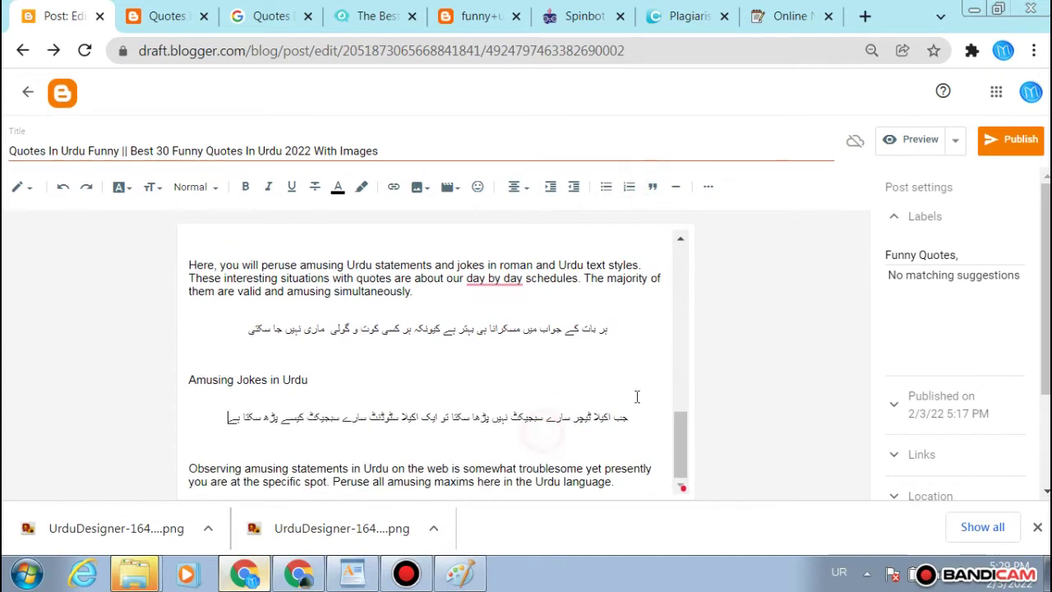
# Step: Replace both occurrences of "اکیلا" with "ایک" in the quote below "Amusing Jokes in Urdu"
pyautogui.click(587, 418)
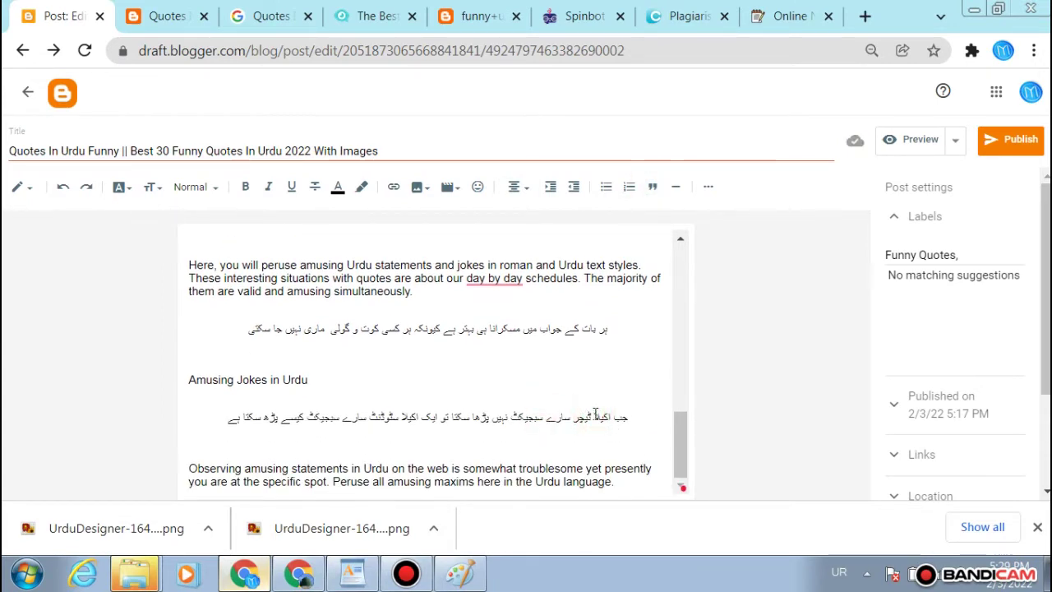
pyautogui.press('BackSpace')
pyautogui.press('BackSpace')
pyautogui.press('BackSpace')
pyautogui.press('BackSpace')
pyautogui.write('یک')
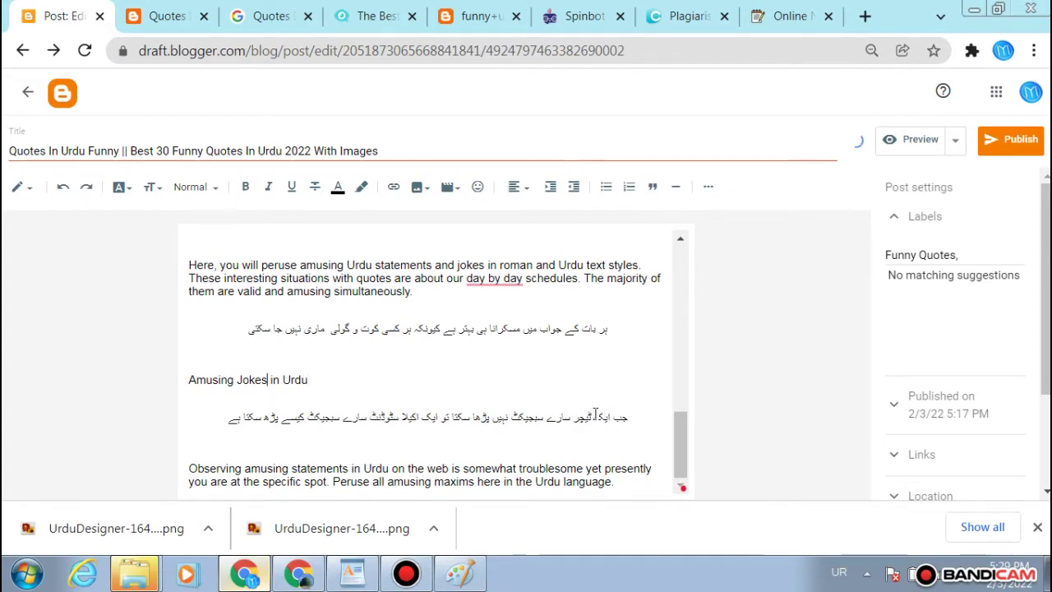
pyautogui.moveTo(400, 422); pyautogui.dragTo(420, 423)
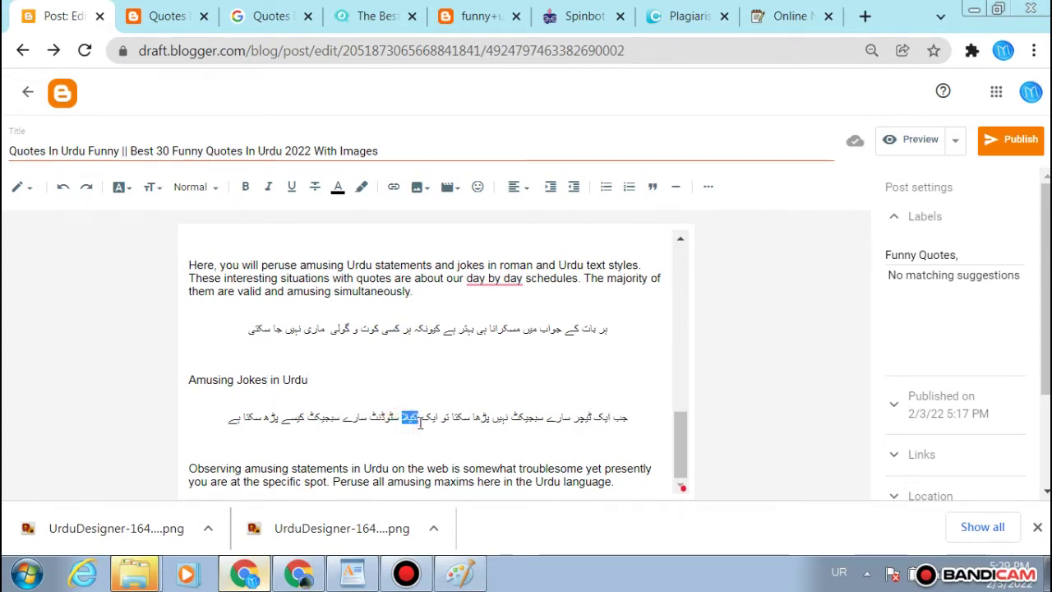
pyautogui.write('ایک')
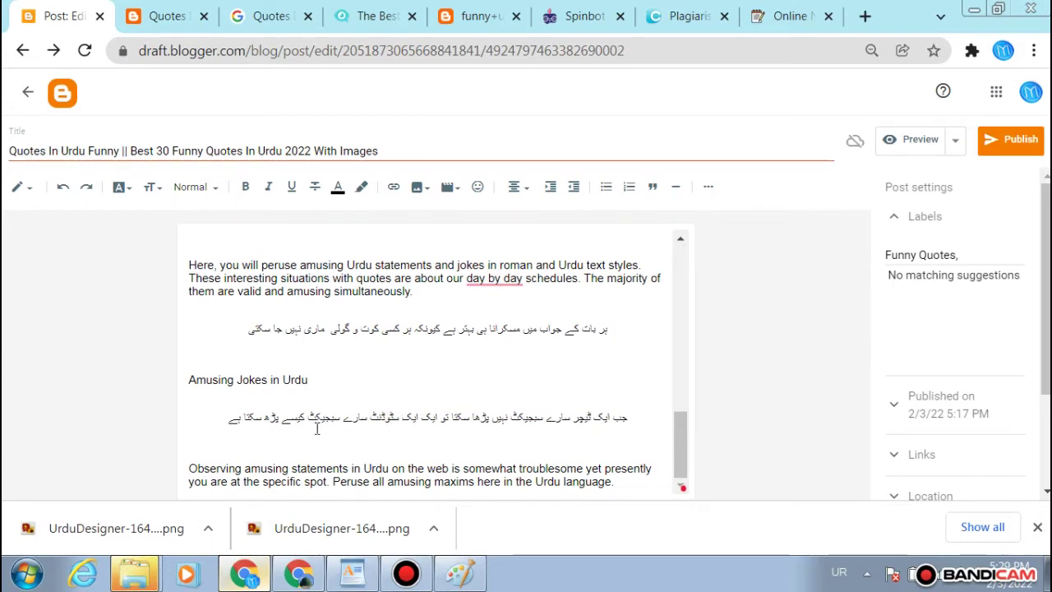
pyautogui.click(291, 416)
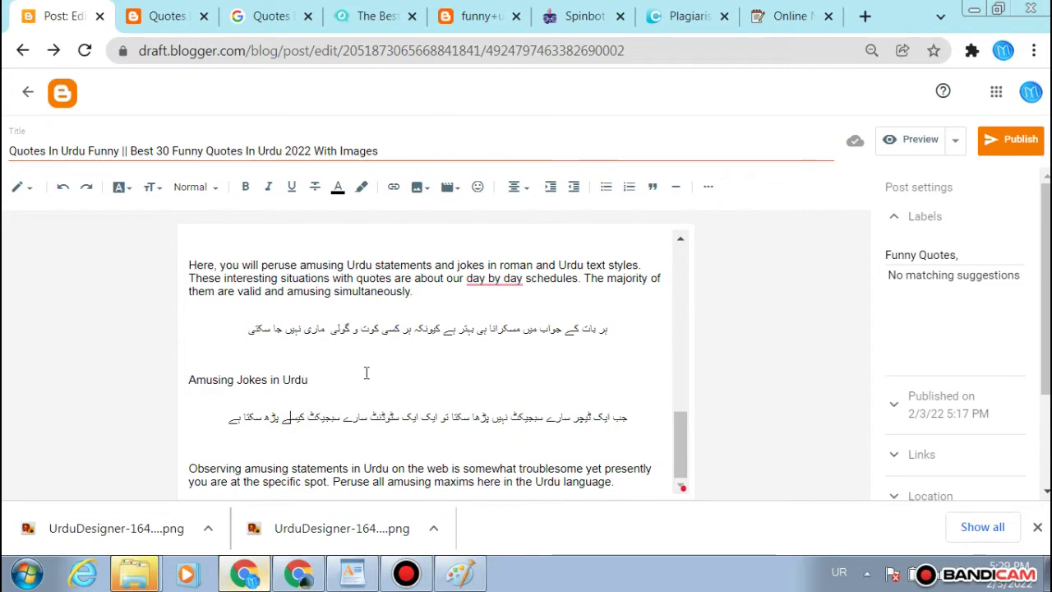
# Step: Add a new line after the "Observing amusing statements" paragraph at the end of the post
pyautogui.scroll(10, 507, 371)
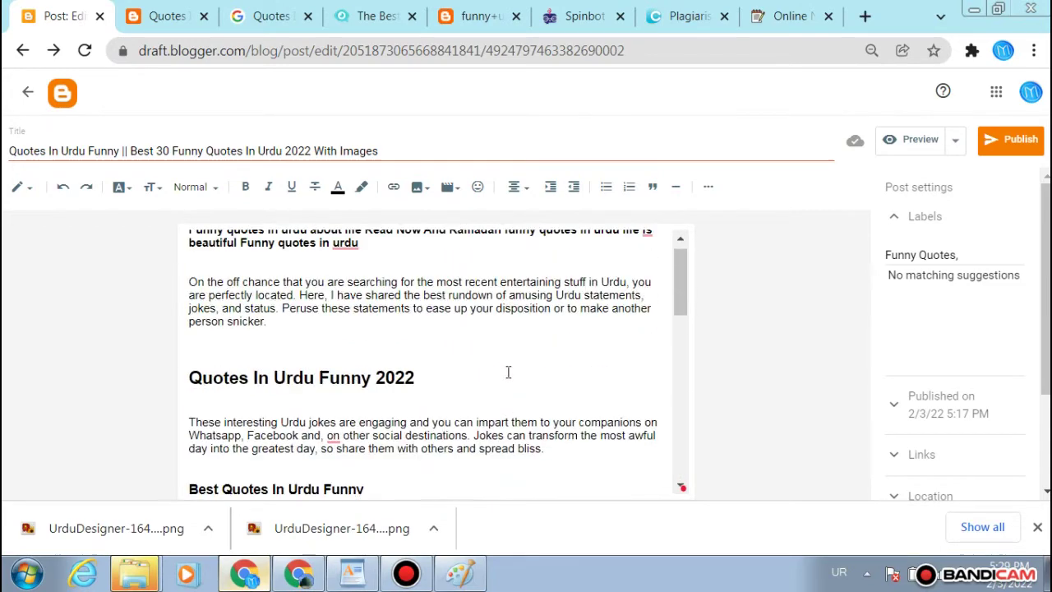
pyautogui.scroll(-10, 508, 373)
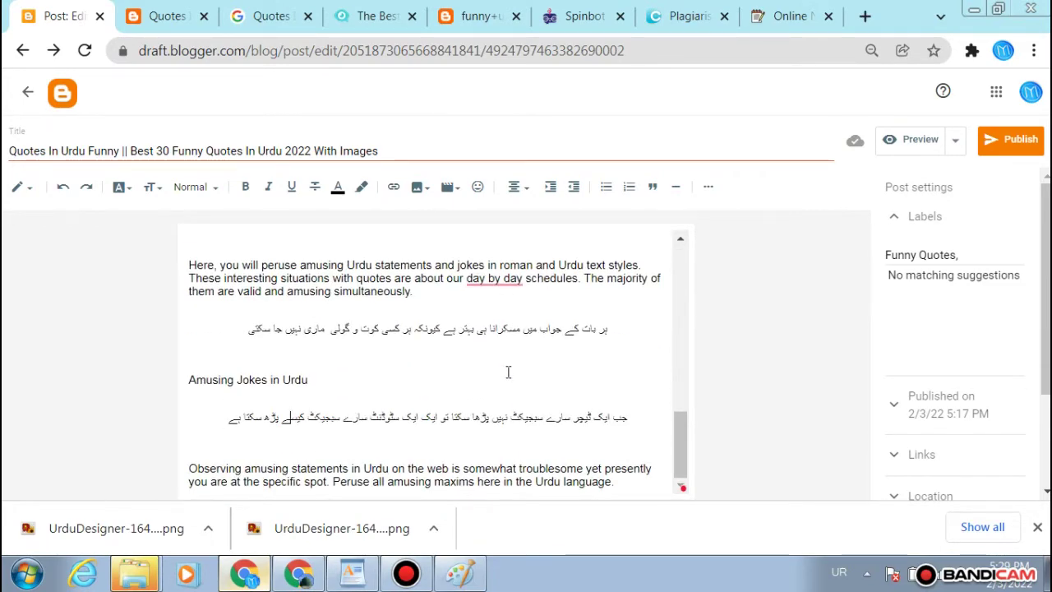
pyautogui.click(629, 479)
pyautogui.press('Return')
# Step: Copy the quote beginning "کل موبائل خراب تھا" from aNotepad and paste it below the "Observing amusing statements" paragraph in the Blogger post
pyautogui.click(713, 14)
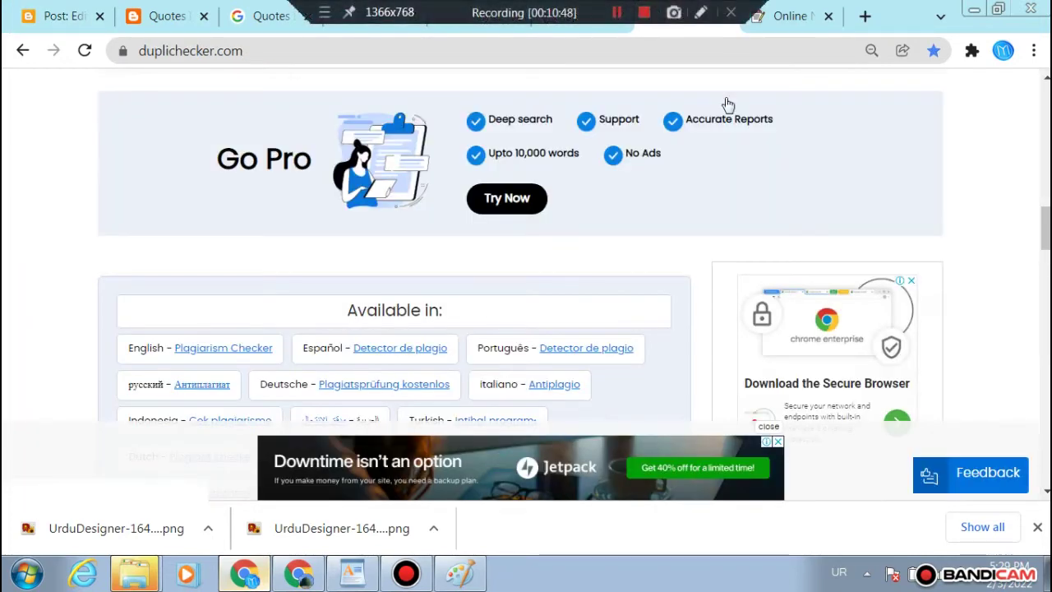
pyautogui.click(779, 9)
pyautogui.scroll(-3, 608, 191)
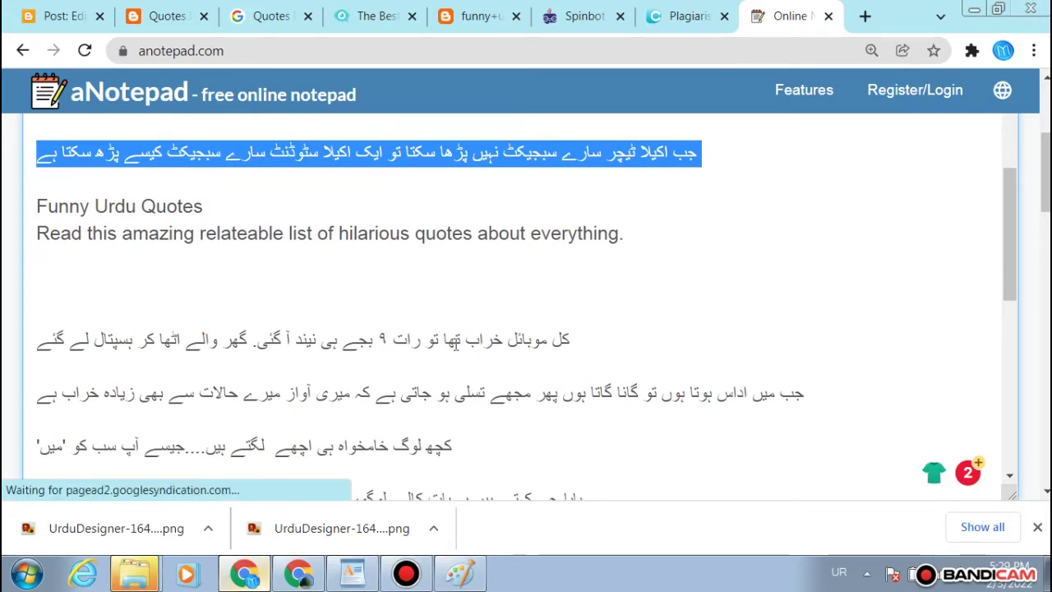
pyautogui.tripleClick(455, 342)
pyautogui.rightClick(454, 344)
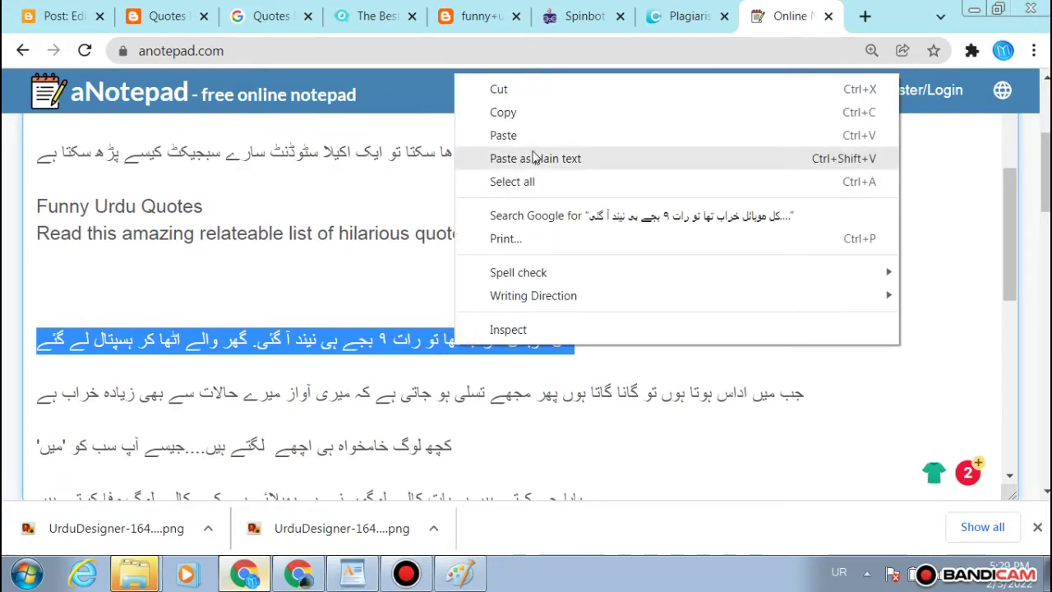
pyautogui.click(561, 110)
pyautogui.click(51, 16)
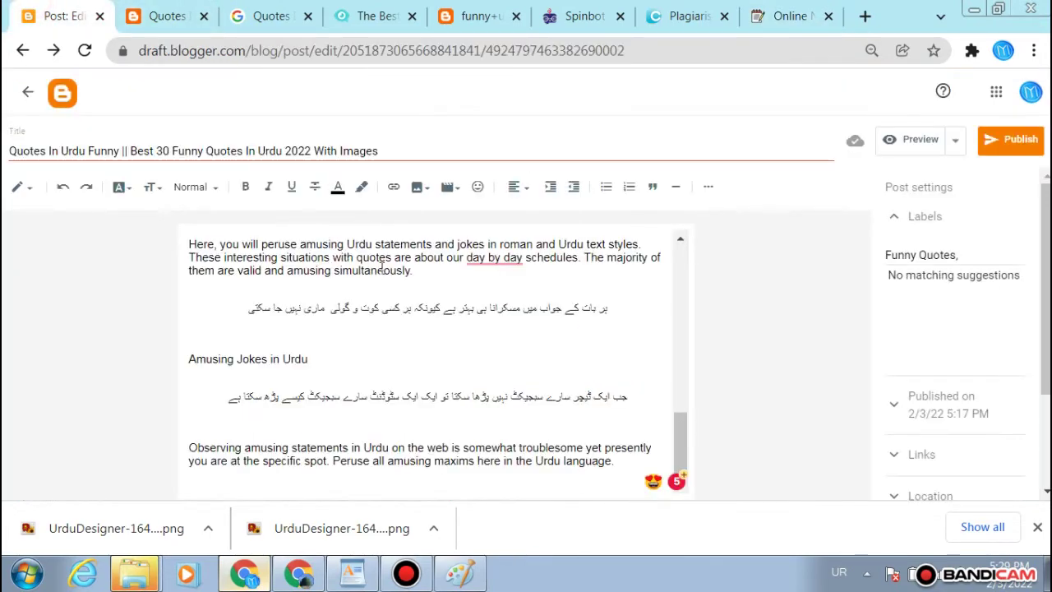
pyautogui.hotkey('ctrl', 'v')
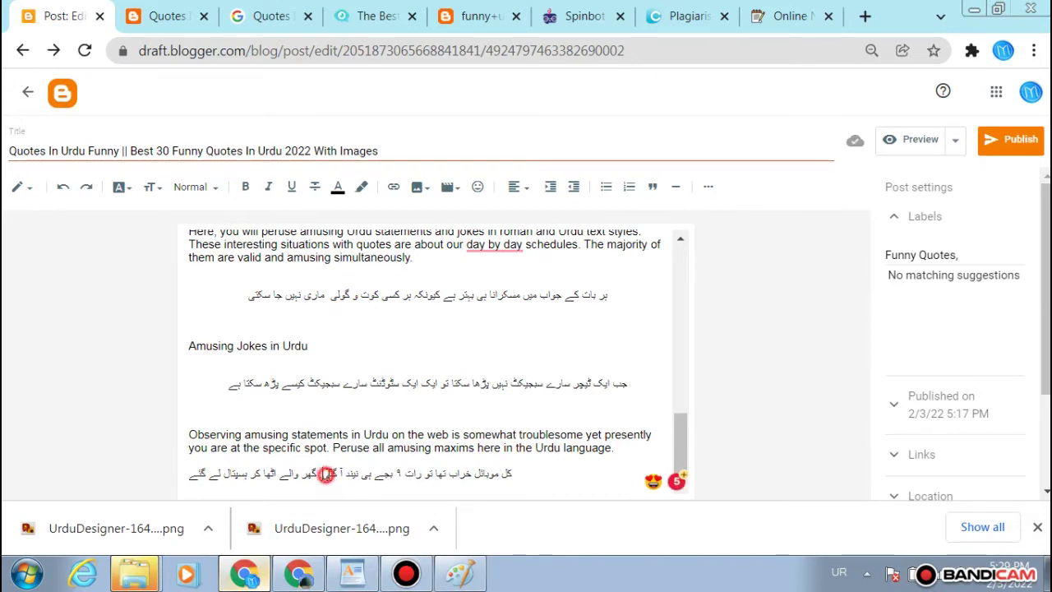
# Step: In the last quote, replace "نیند آ گئی" with "میں سو گیا" and the final word "گئے" with "چلے"
pyautogui.moveTo(326, 475); pyautogui.dragTo(358, 471)
pyautogui.click(353, 473)
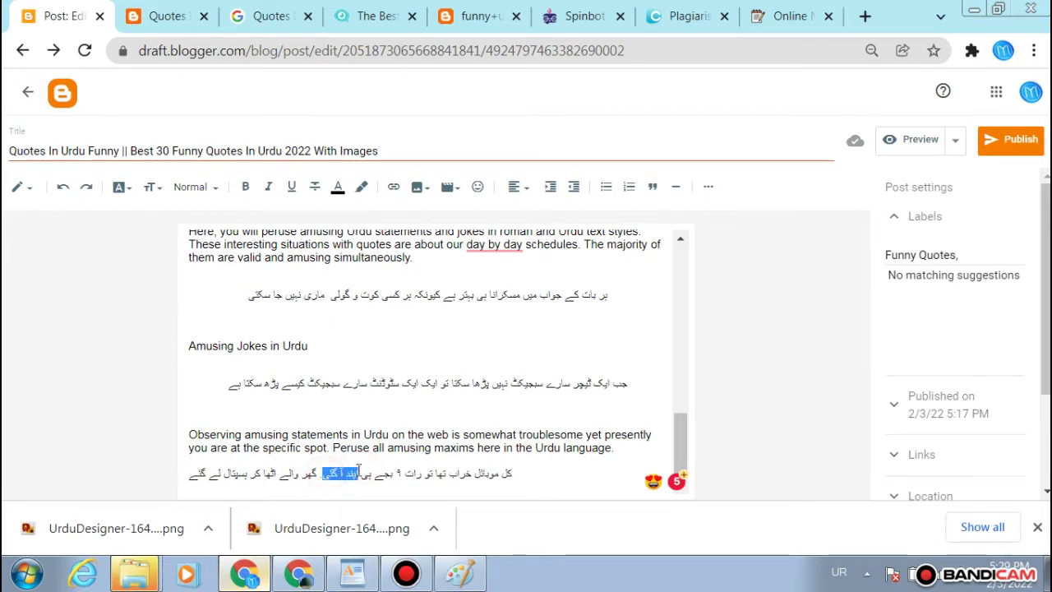
pyautogui.write('میں سو گیا')
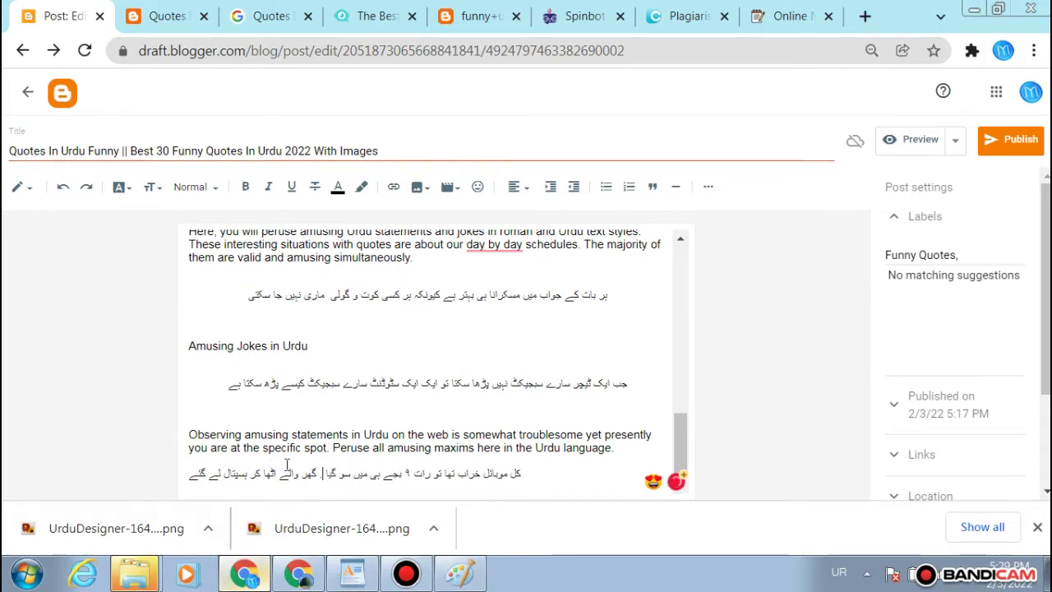
pyautogui.scroll(-1, 225, 479)
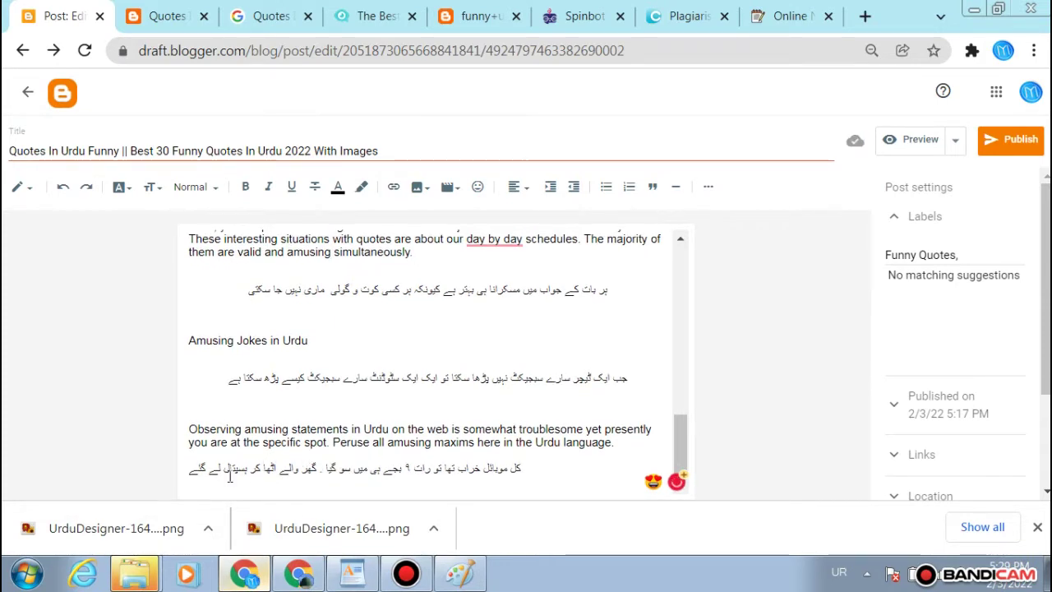
pyautogui.moveTo(209, 476); pyautogui.dragTo(192, 473)
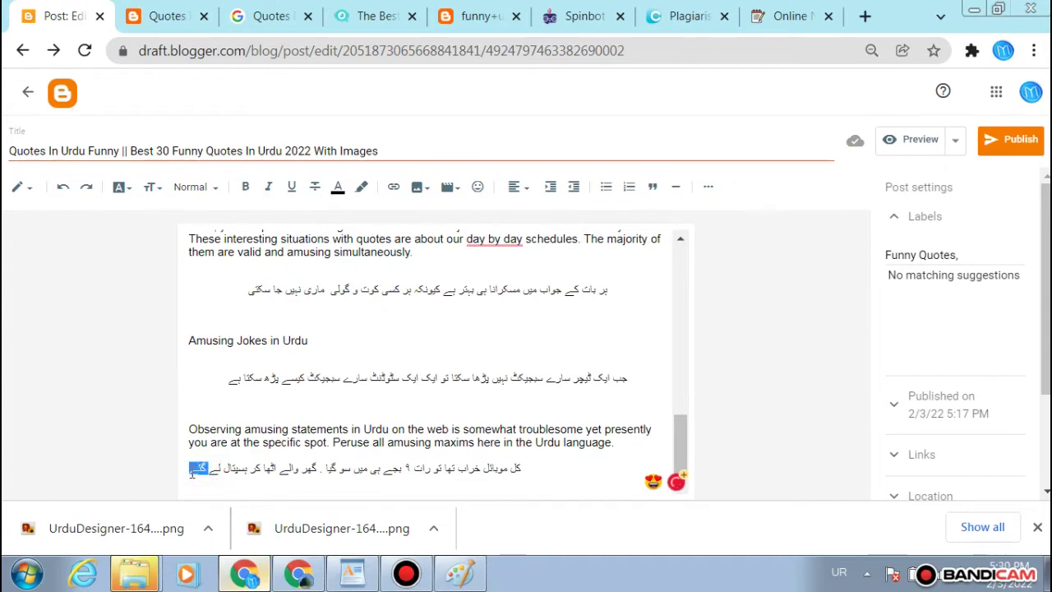
pyautogui.write('چلے')
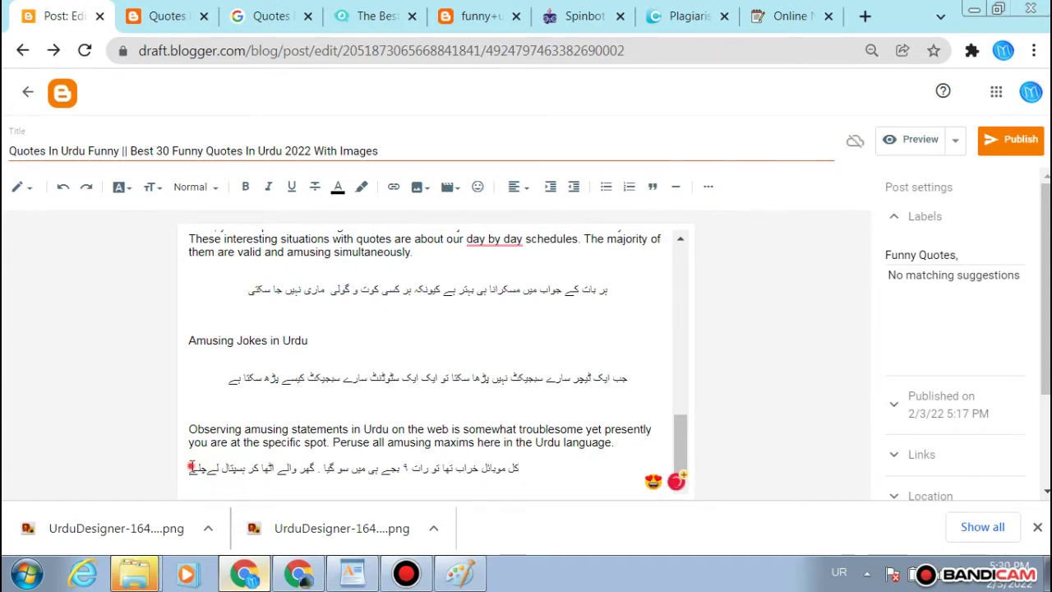
# Step: Center-align the quote beginning "کل موبائل خراب تھا" at the end of the post
pyautogui.tripleClick(189, 465)
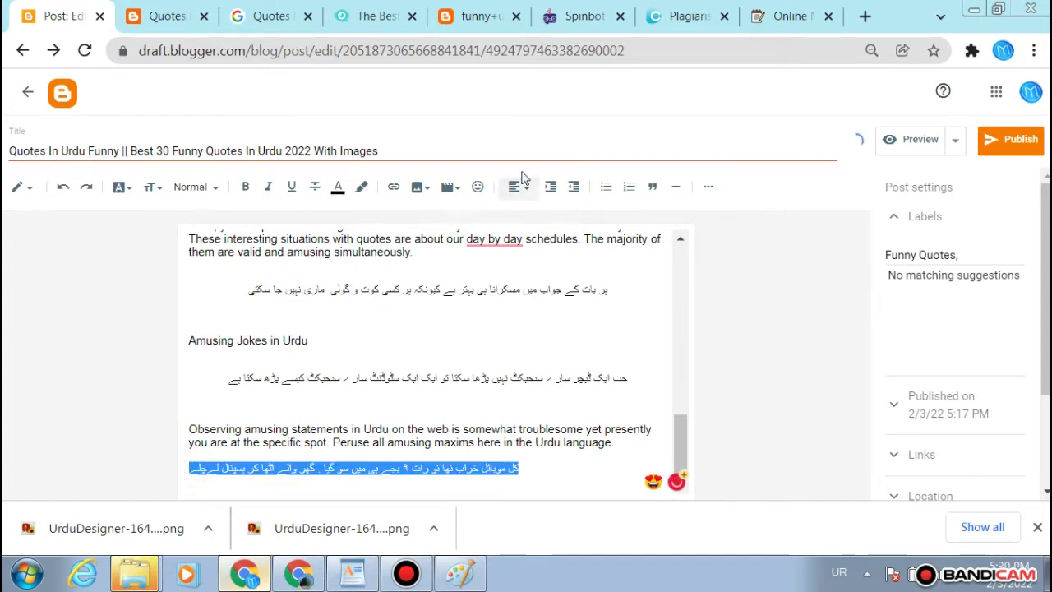
pyautogui.click(516, 186)
pyautogui.click(535, 227)
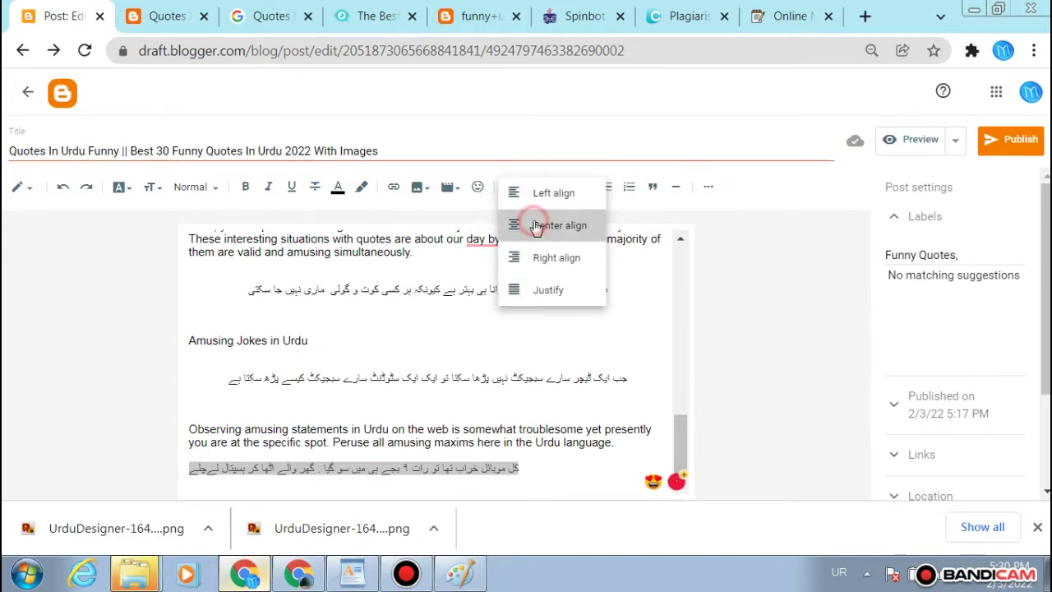
# Step: Add a new line after the centered quote beginning "کل موبائل خراب تھا" at the end of the post
pyautogui.click(634, 493)
pyautogui.press('Return')
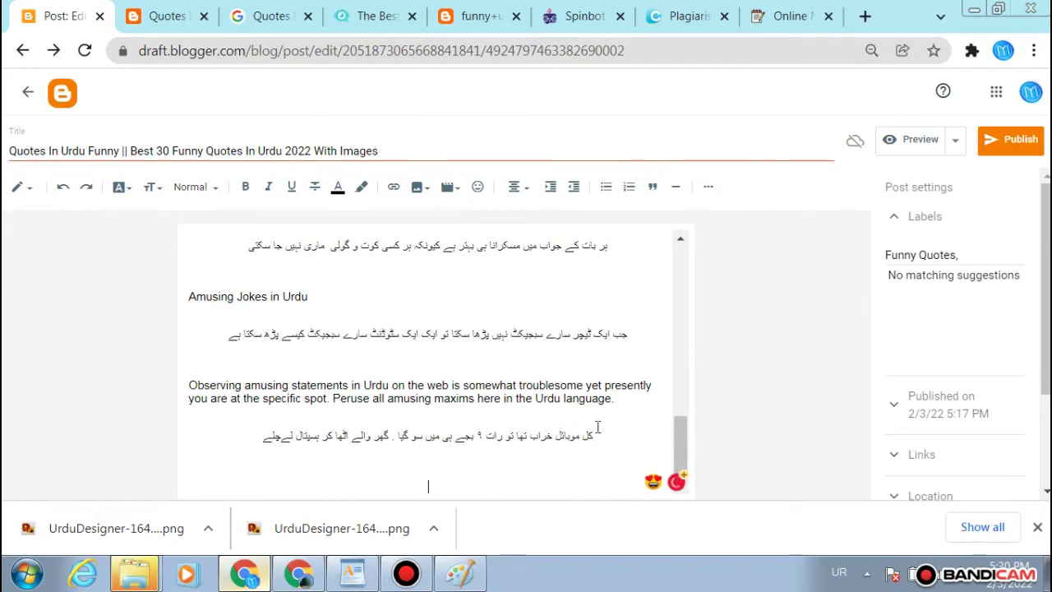
# Step: Switch to the exlazy.com funny Urdu quotes page and look through its quote images and the Final Words section
pyautogui.click(362, 10)
pyautogui.scroll(-11, 380, 246)
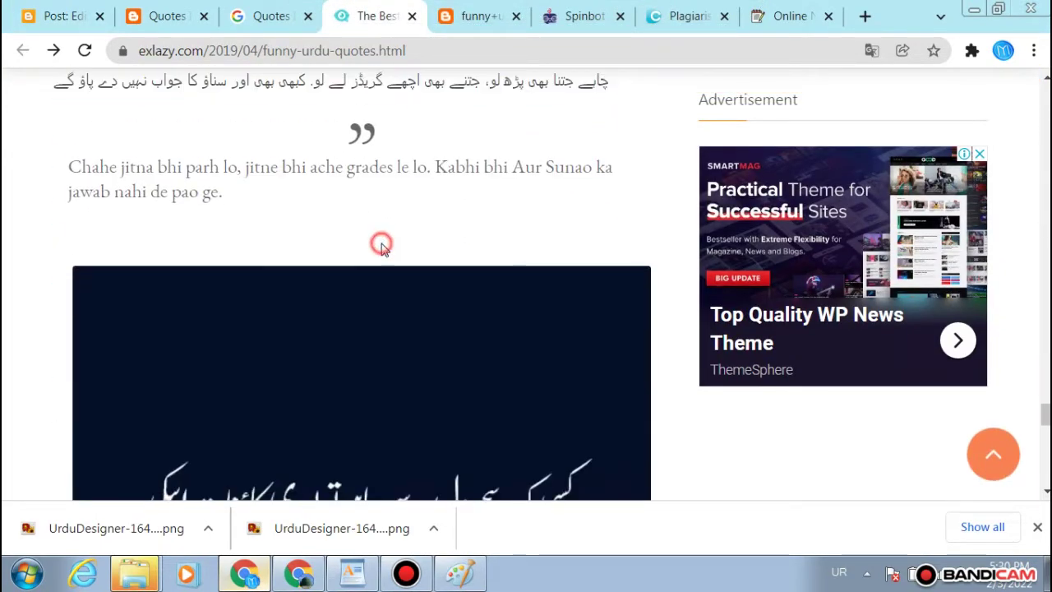
pyautogui.scroll(-1, 370, 250)
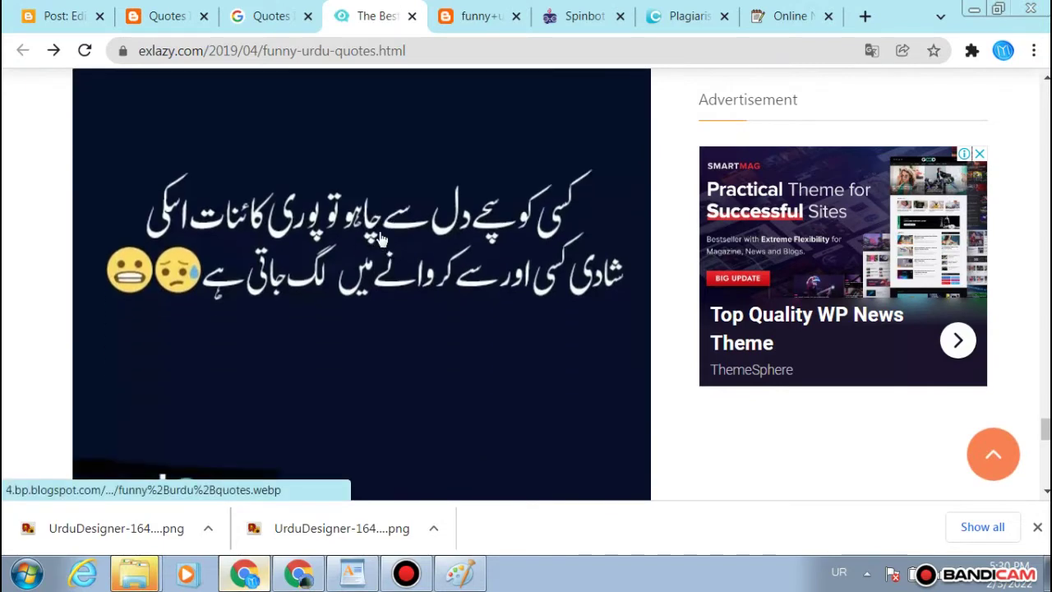
pyautogui.scroll(-6, 380, 239)
pyautogui.scroll(4, 381, 238)
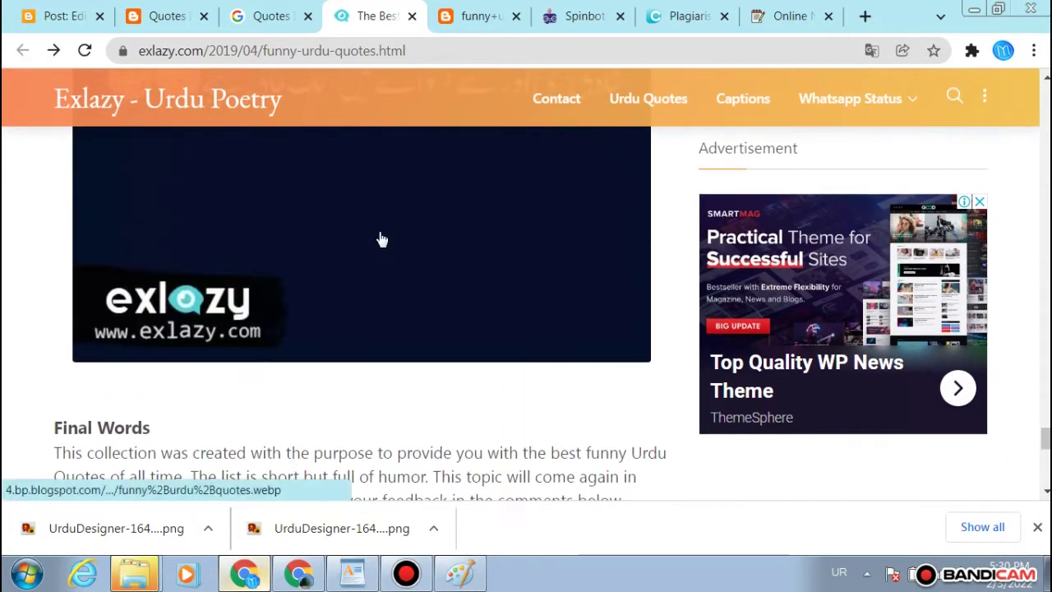
pyautogui.scroll(2, 380, 238)
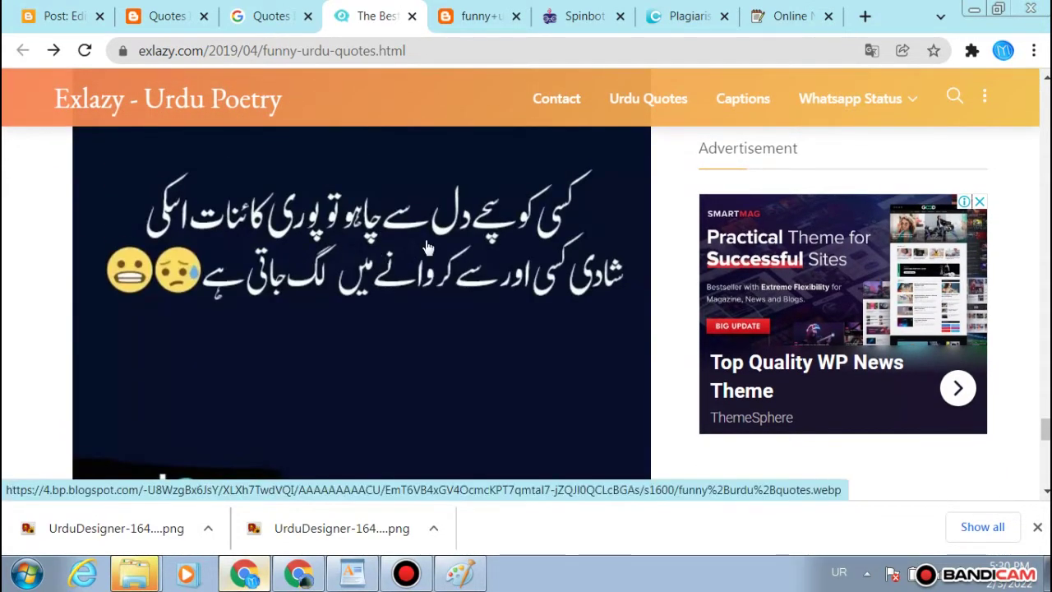
pyautogui.scroll(5, 427, 247)
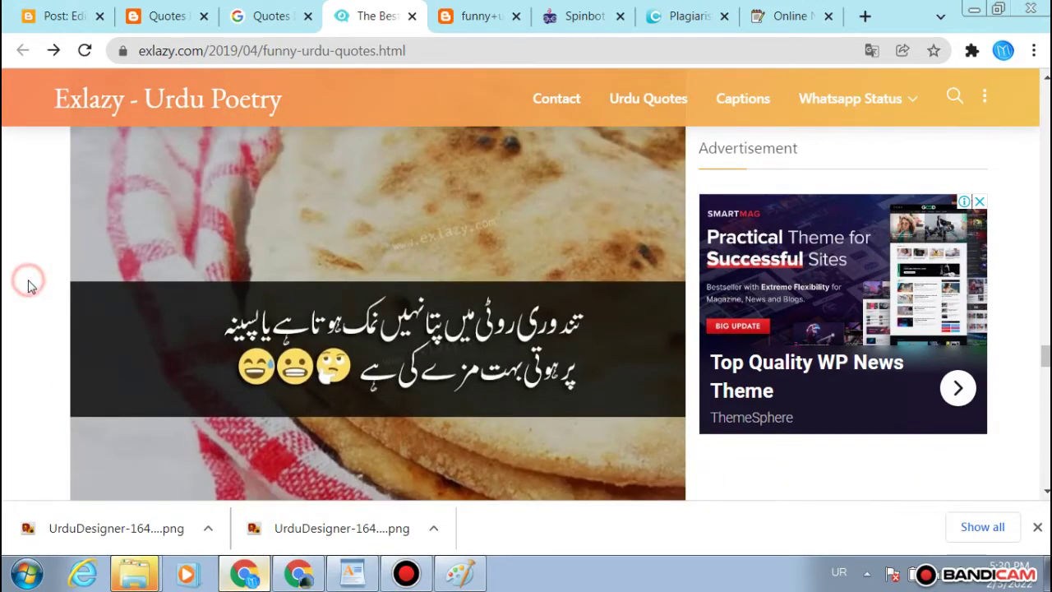
pyautogui.scroll(5, 181, 341)
pyautogui.scroll(10, 181, 341)
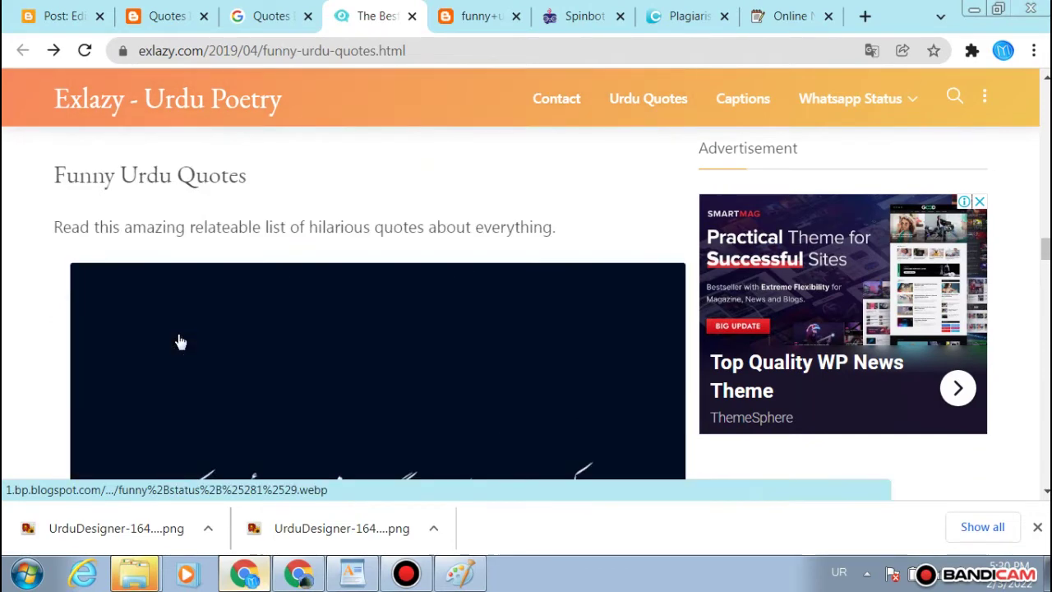
# Step: Return to the Blogger post draft and review its headings, paragraphs, captioned image and centered quotes
pyautogui.click(102, 10)
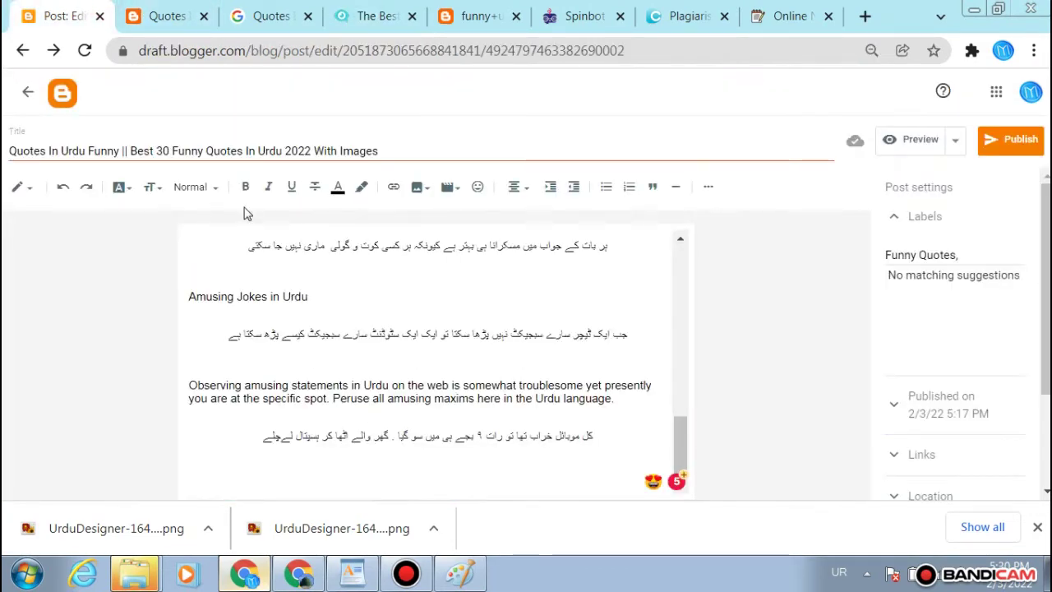
pyautogui.scroll(10, 409, 267)
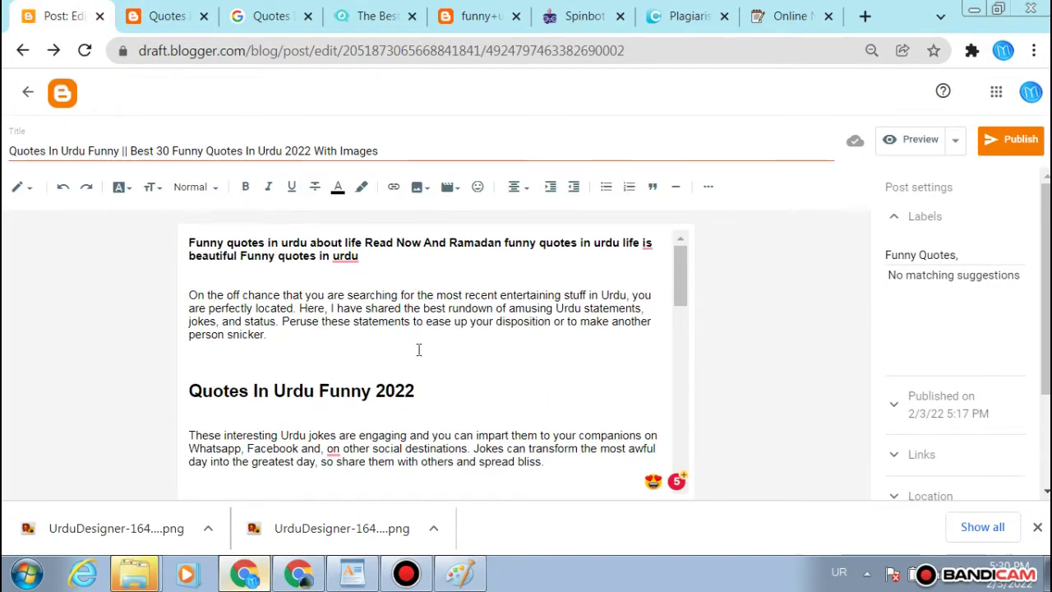
pyautogui.scroll(-10, 419, 349)
pyautogui.scroll(5, 488, 346)
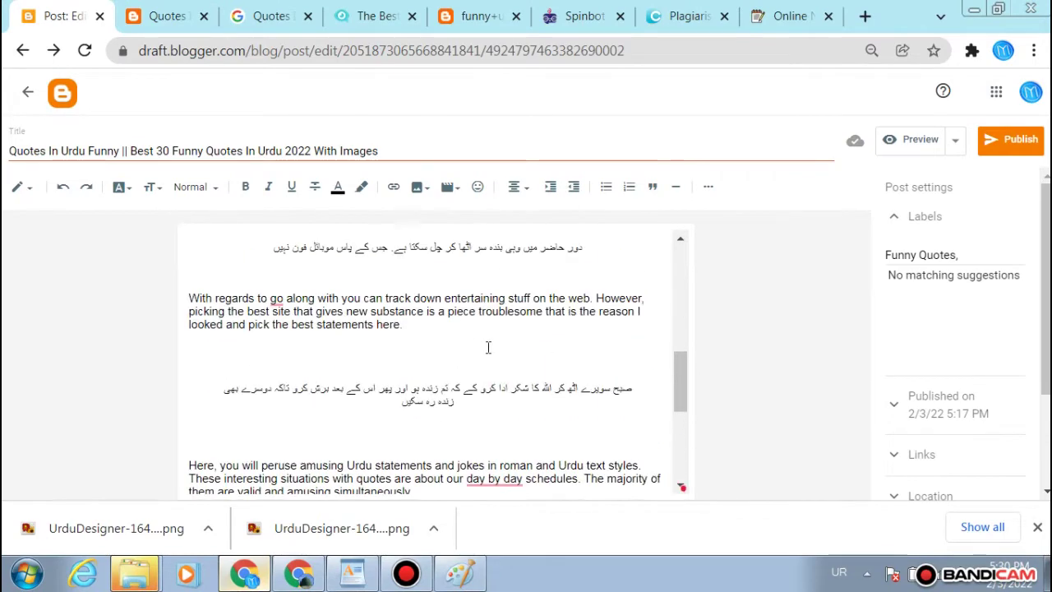
pyautogui.scroll(6, 488, 347)
pyautogui.scroll(-10, 488, 347)
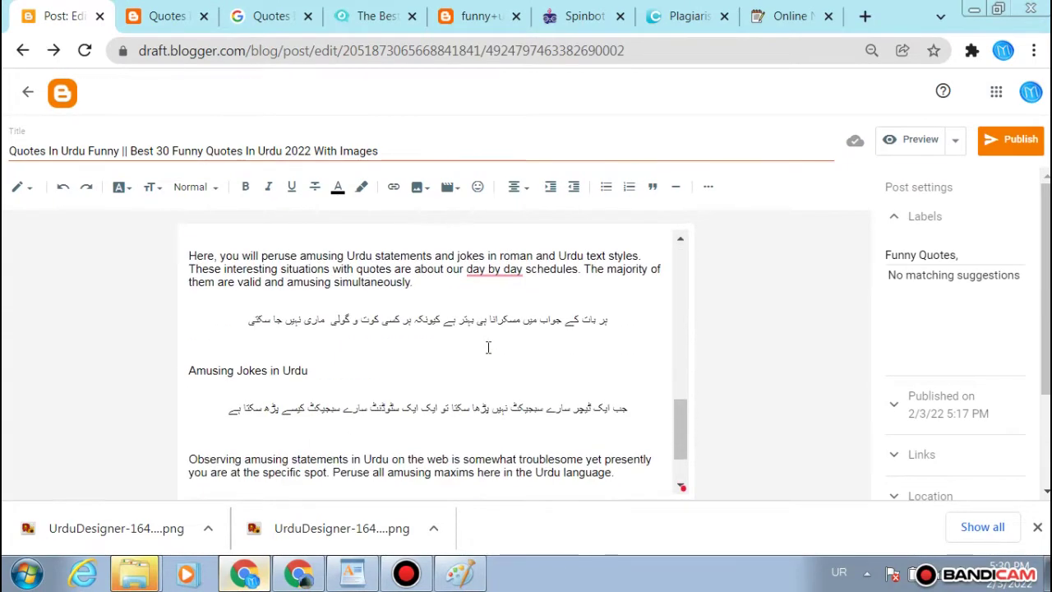
pyautogui.scroll(-1, 489, 347)
pyautogui.scroll(5, 493, 337)
pyautogui.scroll(-3, 502, 320)
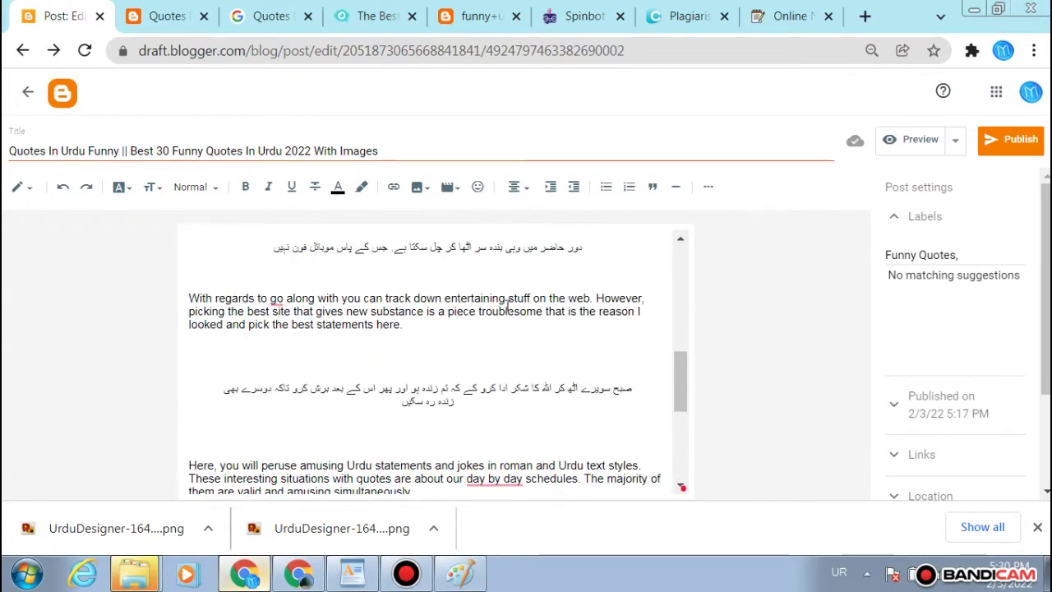
pyautogui.scroll(1, 511, 300)
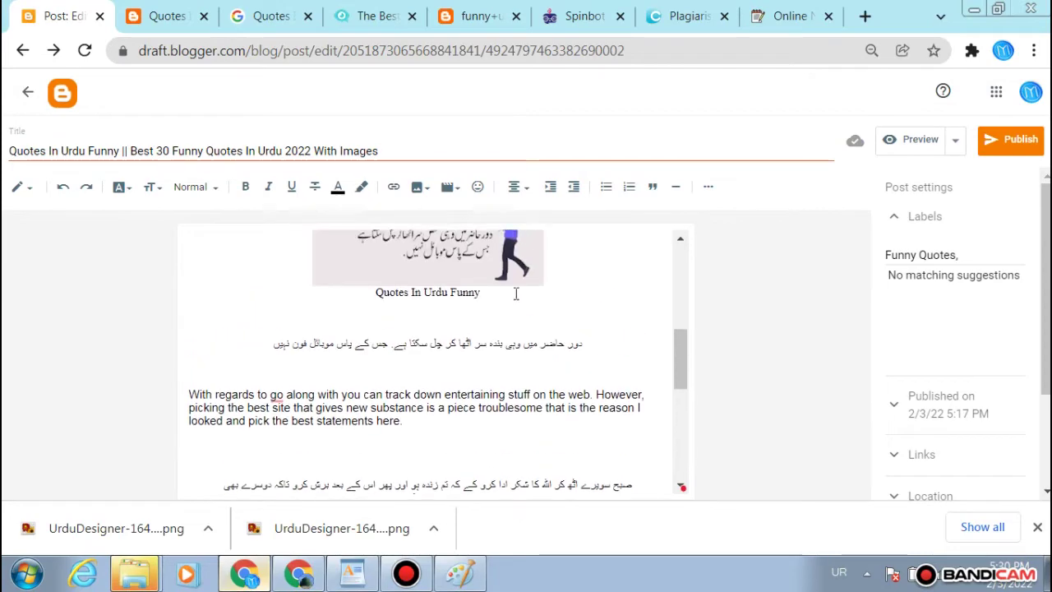
# Step: Open a new browser tab and switch the keyboard input language to English (United States)
pyautogui.click(866, 17)
pyautogui.click(839, 580)
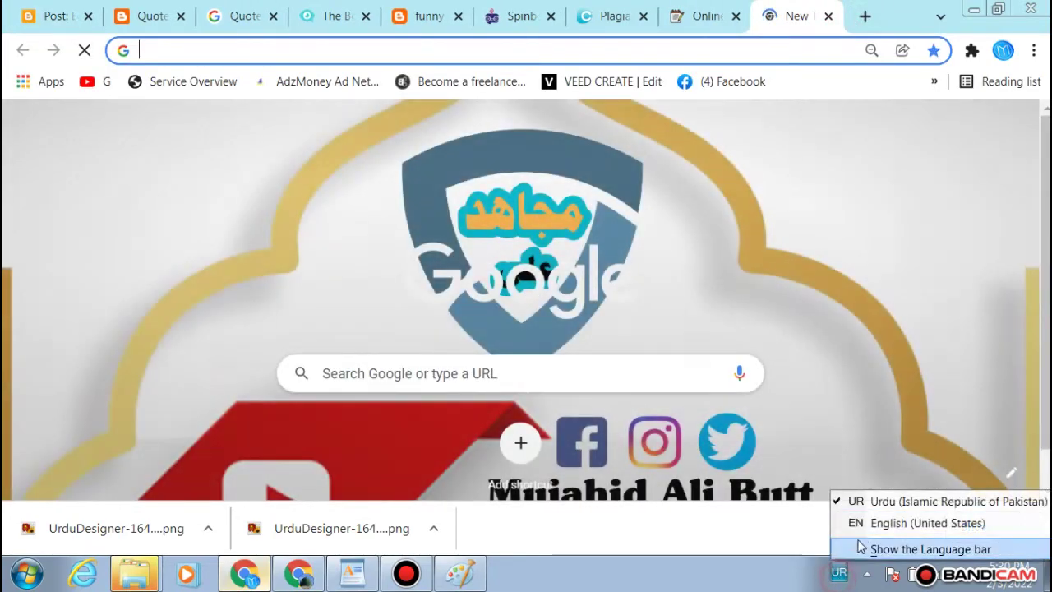
pyautogui.click(861, 521)
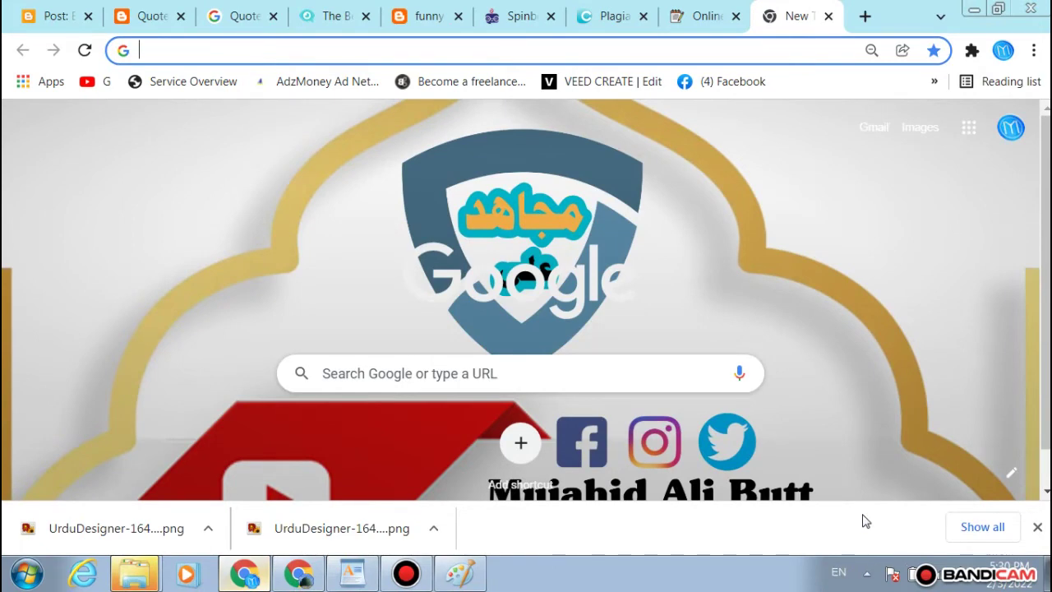
# Step: Search Google for "Funny Quotes free images" and show the image results
pyautogui.write('Funny Qy')
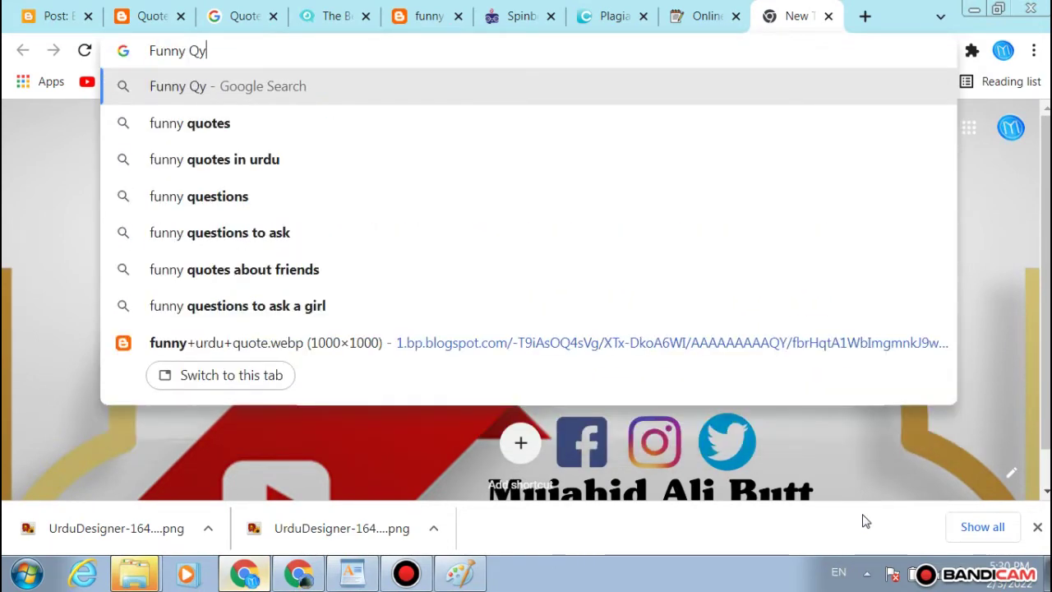
pyautogui.press('BackSpace')
pyautogui.write('uotes')
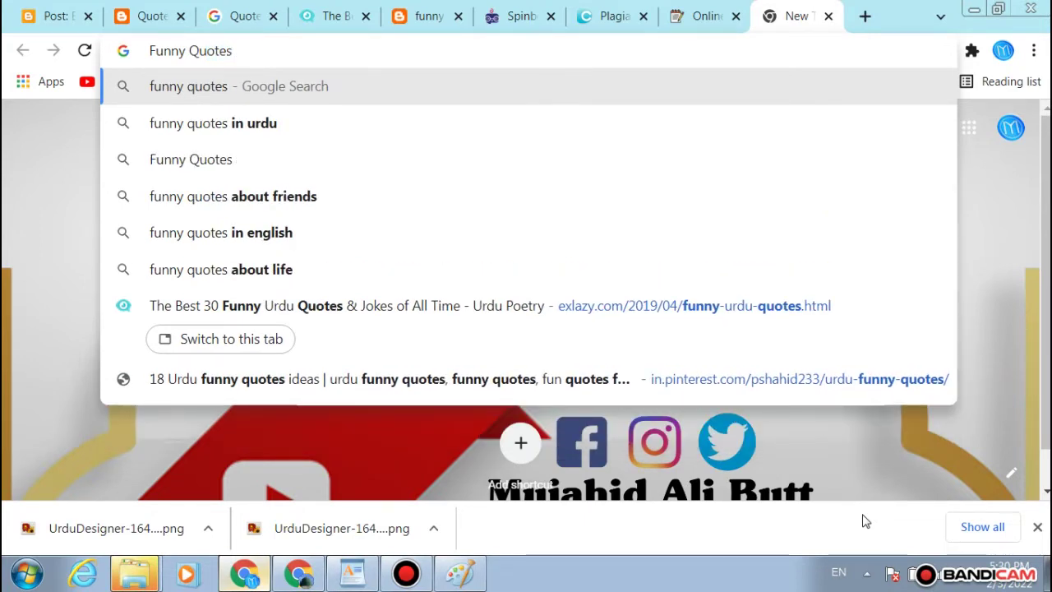
pyautogui.write('A')
pyautogui.press('BackSpace')
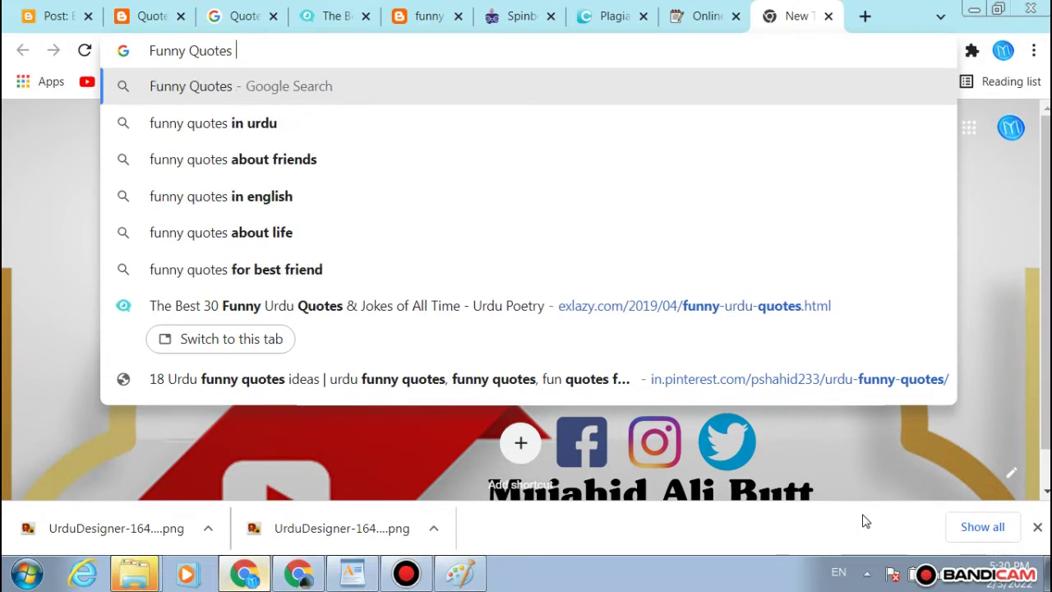
pyautogui.write('free ')
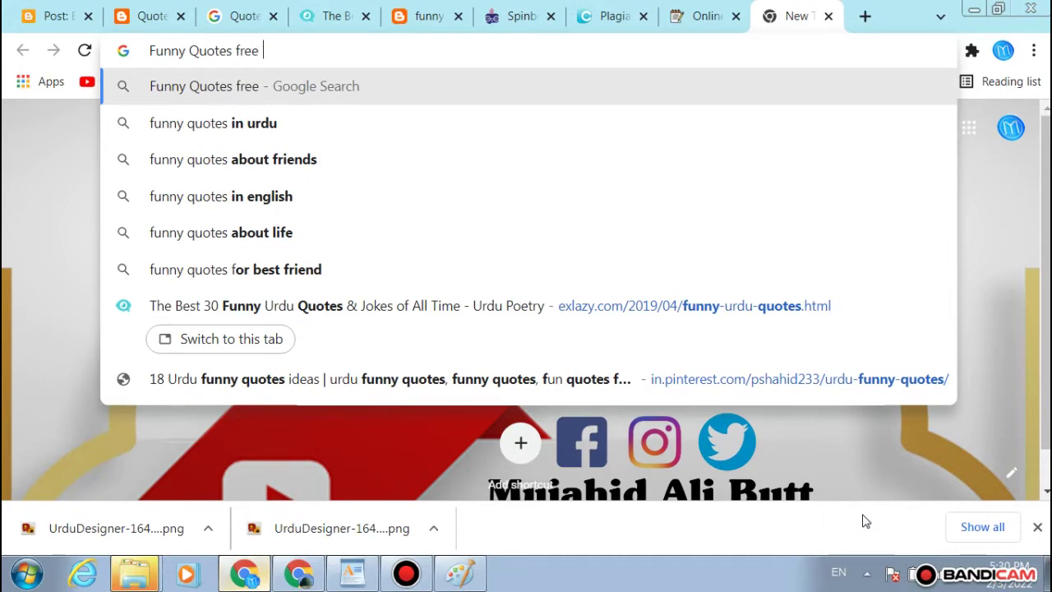
pyautogui.write('images')
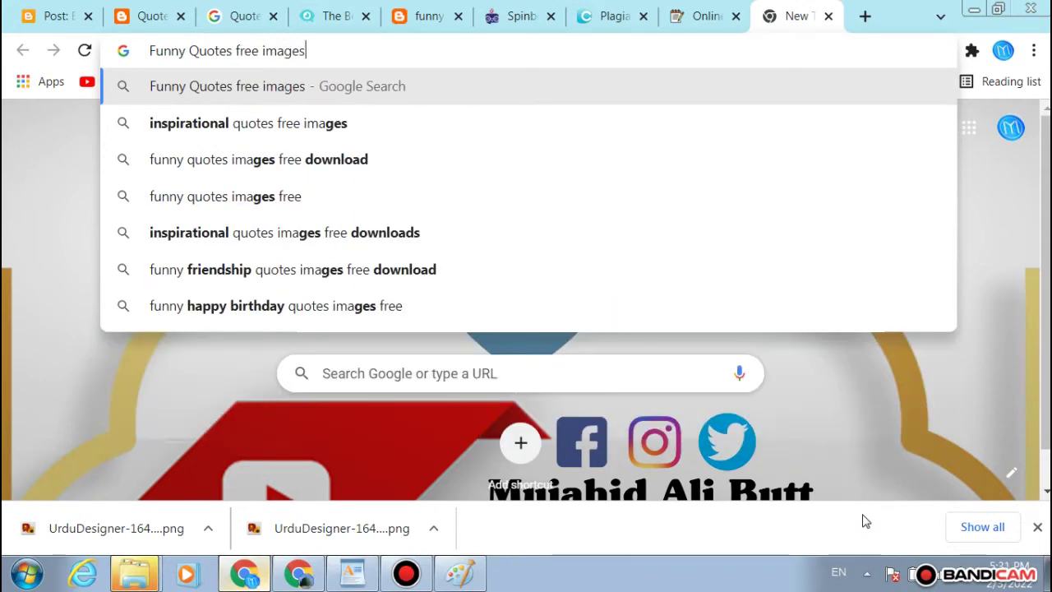
pyautogui.press('Return')
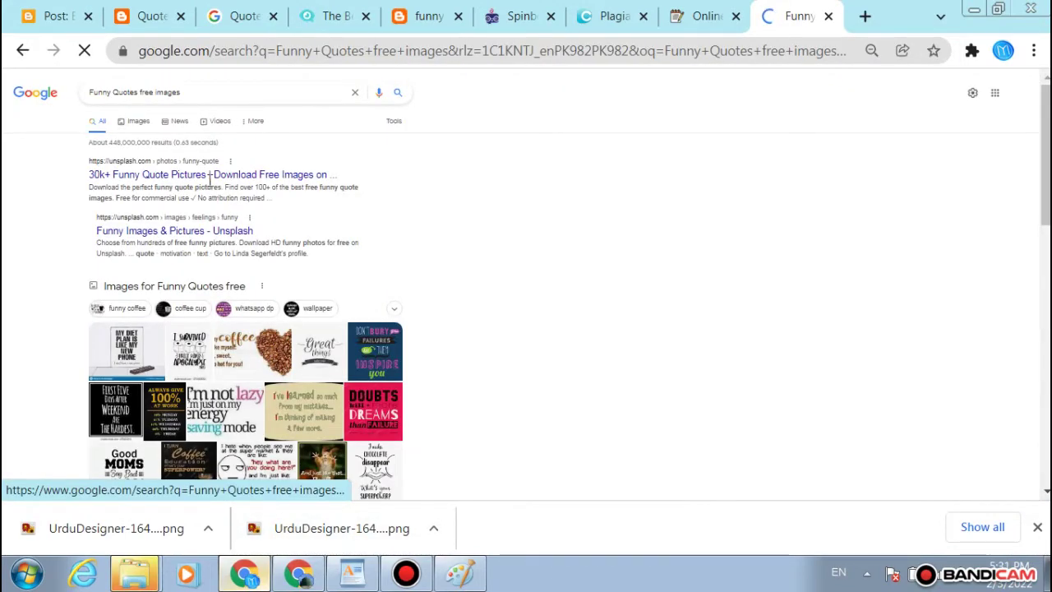
pyautogui.click(156, 122)
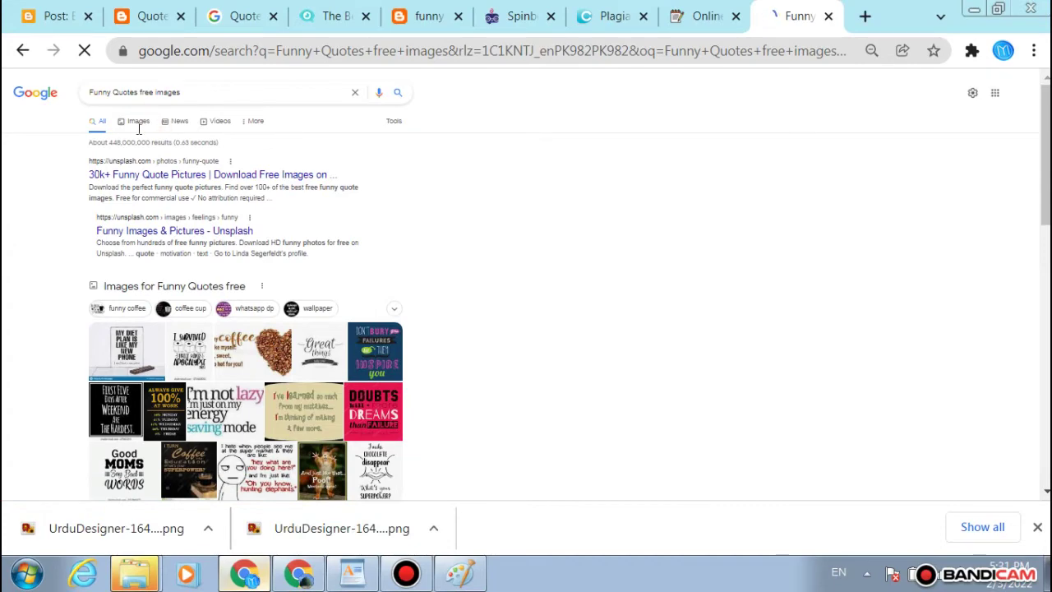
pyautogui.click(138, 129)
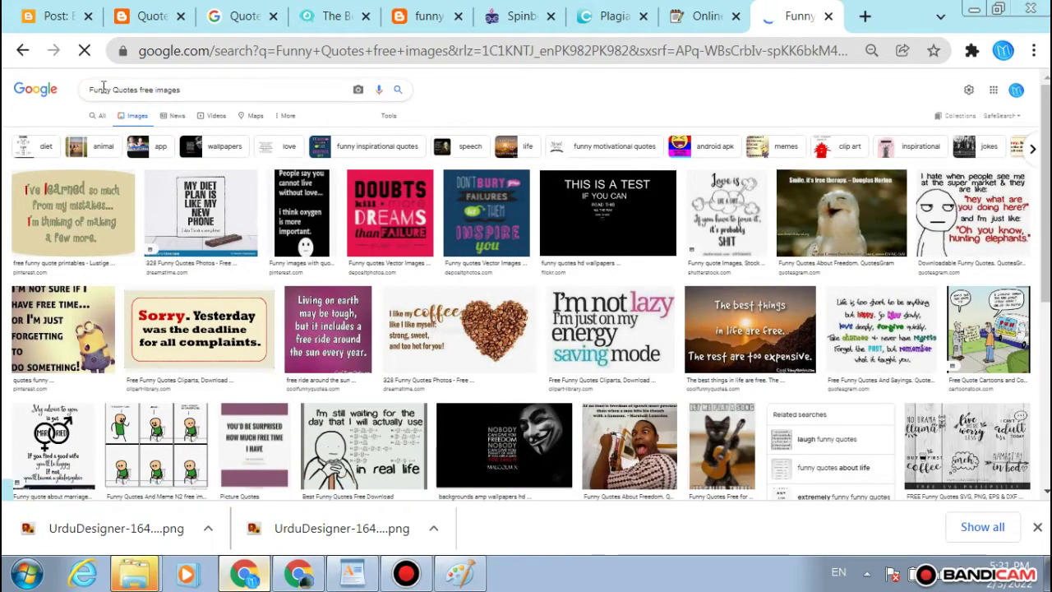
# Step: Refine the image search to "Funny Quotes background free images"
pyautogui.click(135, 85)
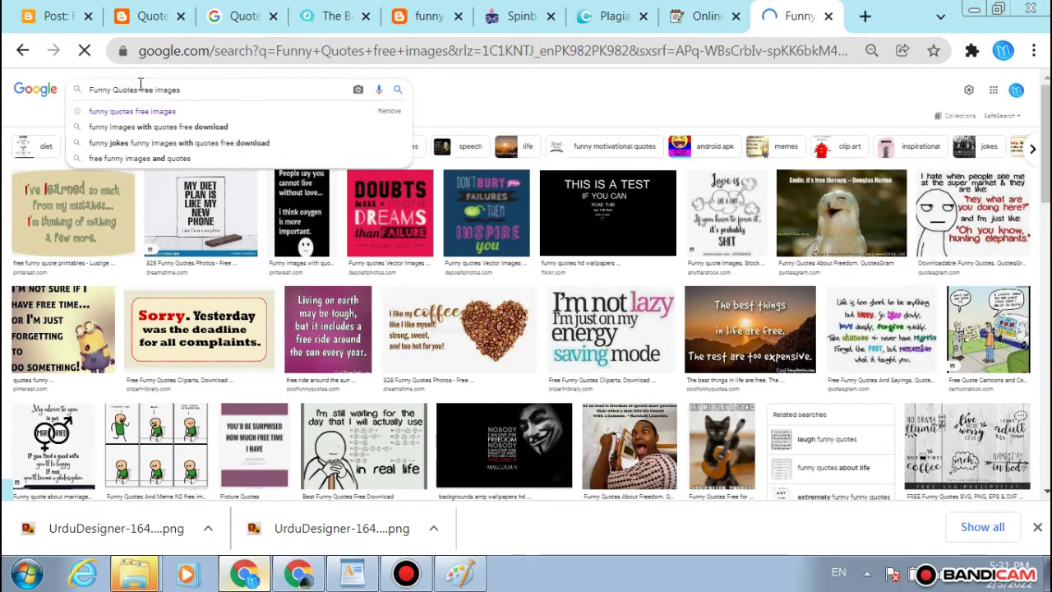
pyautogui.write('blackg')
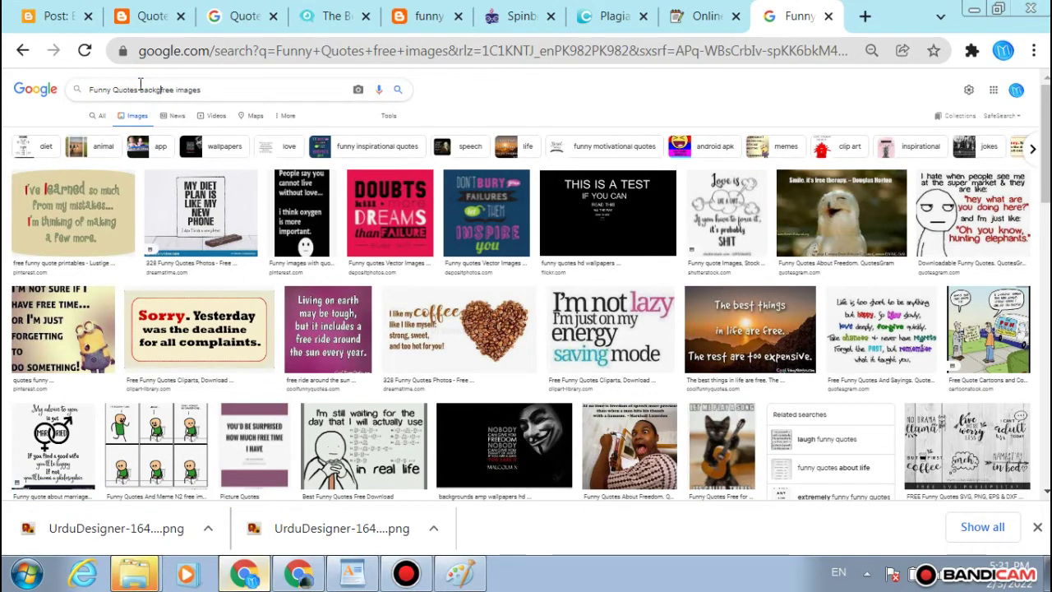
pyautogui.write('d')
pyautogui.press('Return')
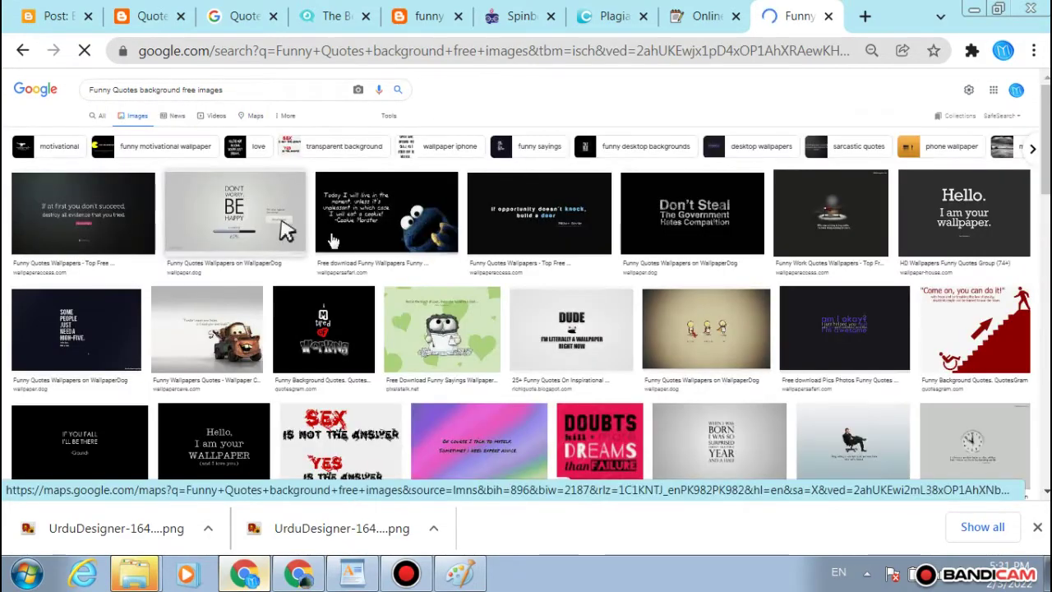
# Step: Preview the cartoon tow truck wallpaper and the related red cartoon car image, including its related images
pyautogui.scroll(-5, 412, 281)
pyautogui.scroll(5, 413, 282)
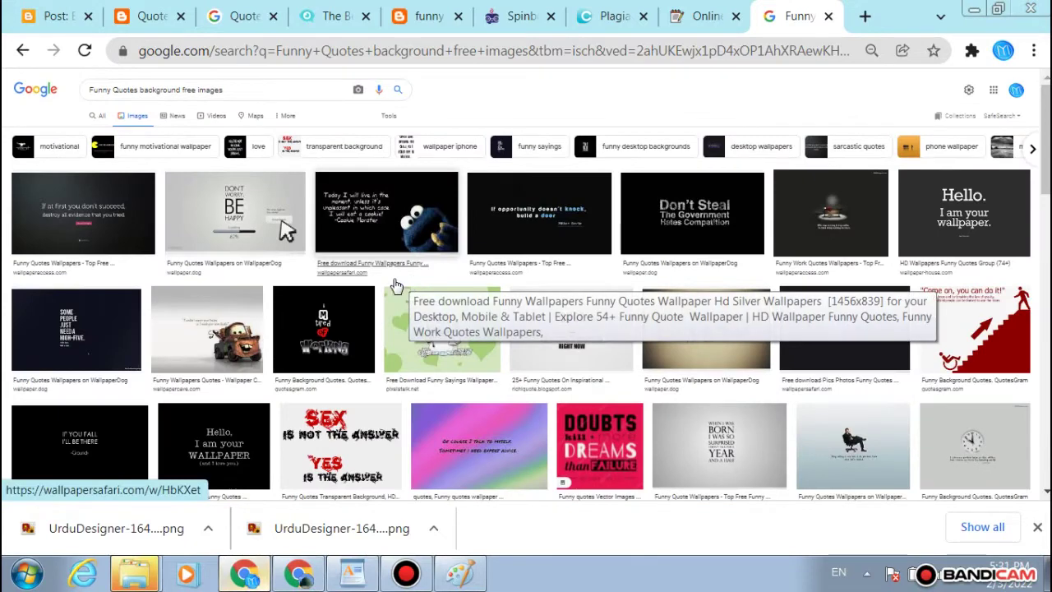
pyautogui.click(207, 329)
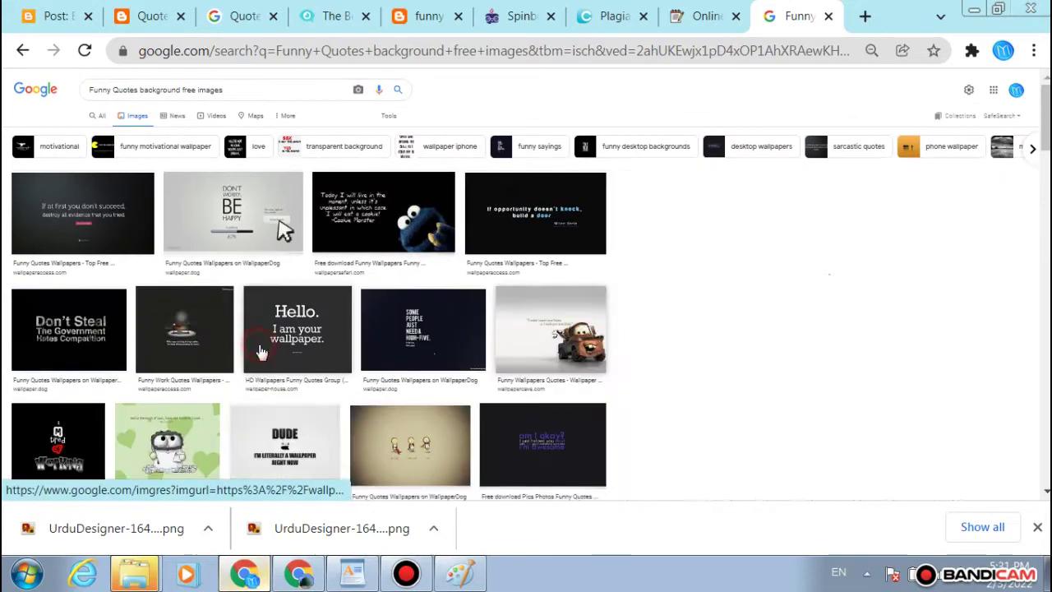
pyautogui.scroll(-4, 771, 212)
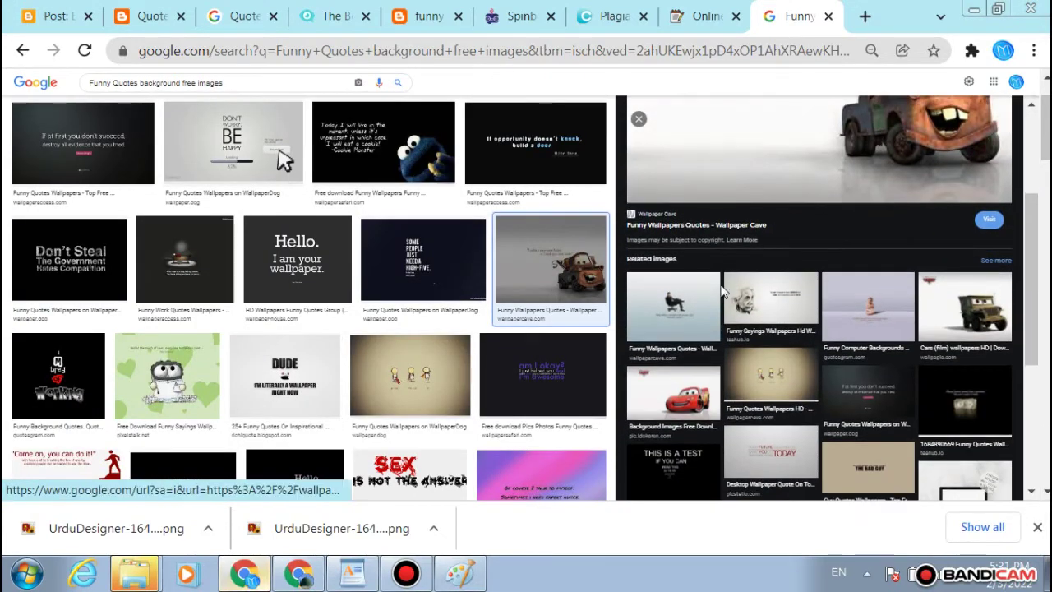
pyautogui.click(704, 294)
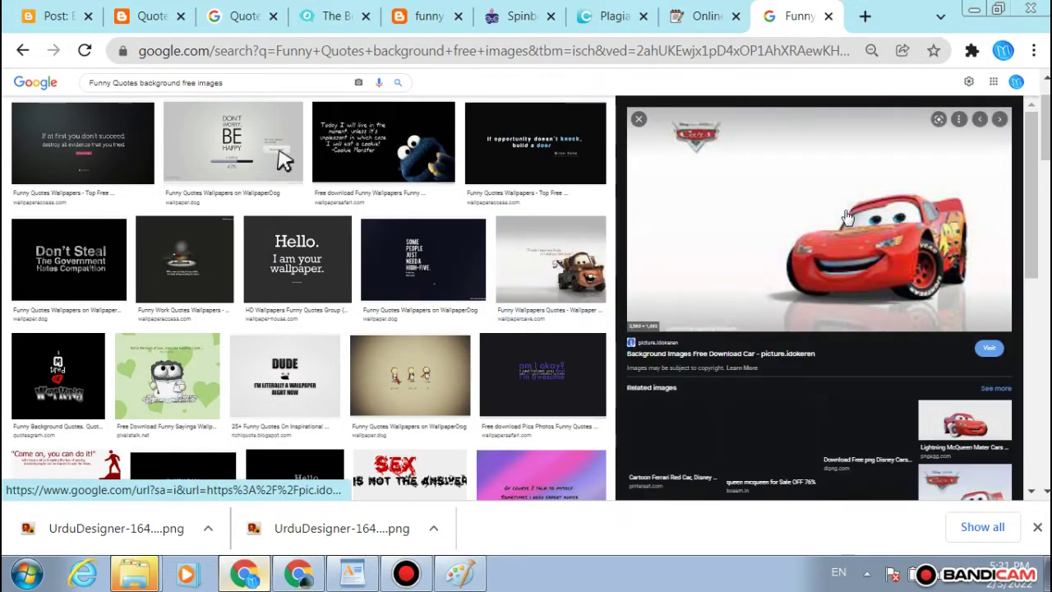
pyautogui.scroll(-5, 848, 218)
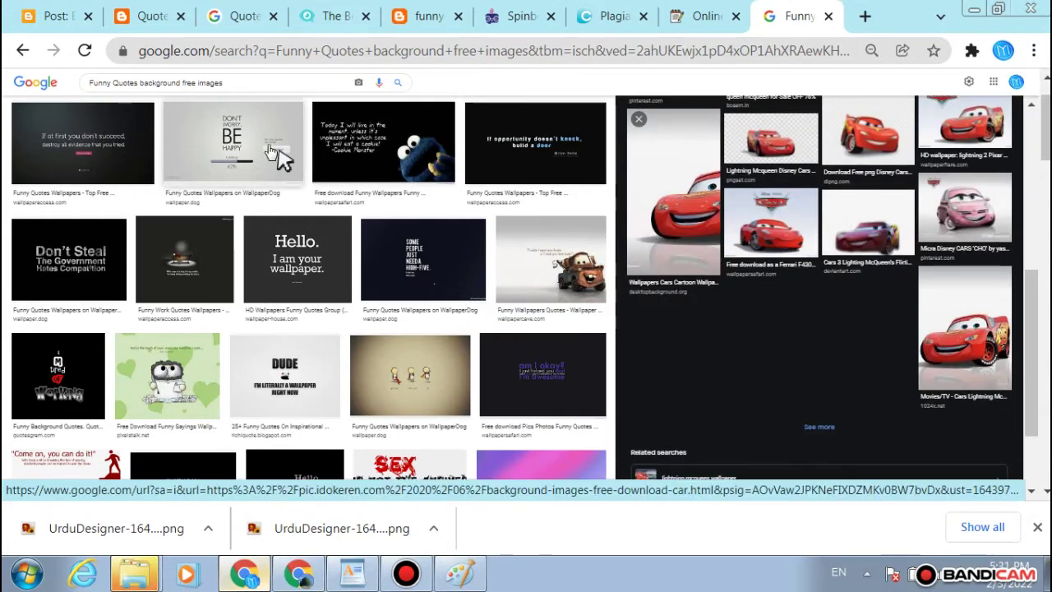
# Step: Browse further through the funny quotes background image results for a suitable picture
pyautogui.click(135, 80)
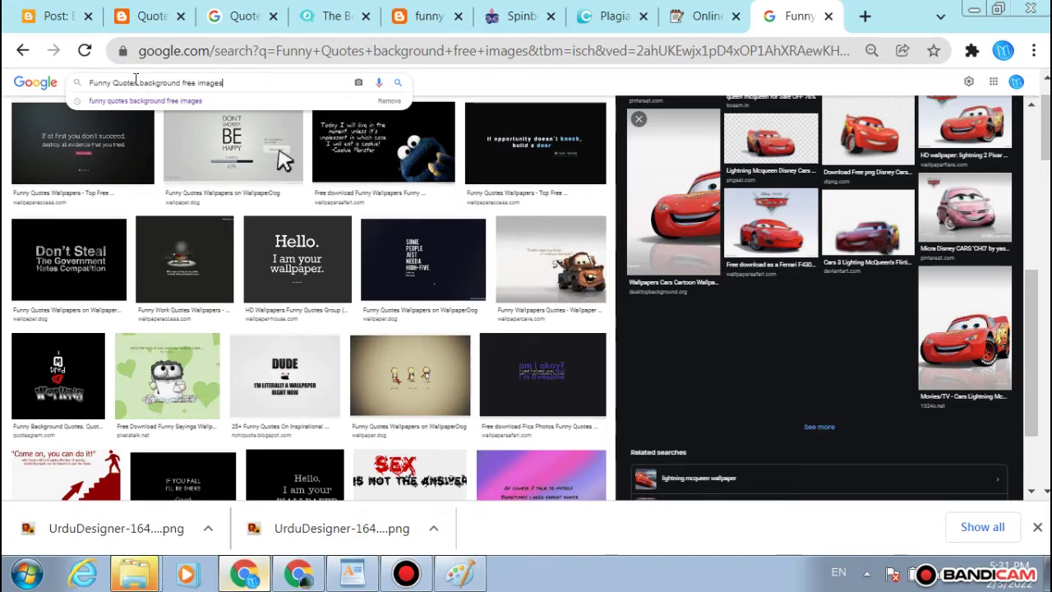
pyautogui.scroll(-4, 310, 284)
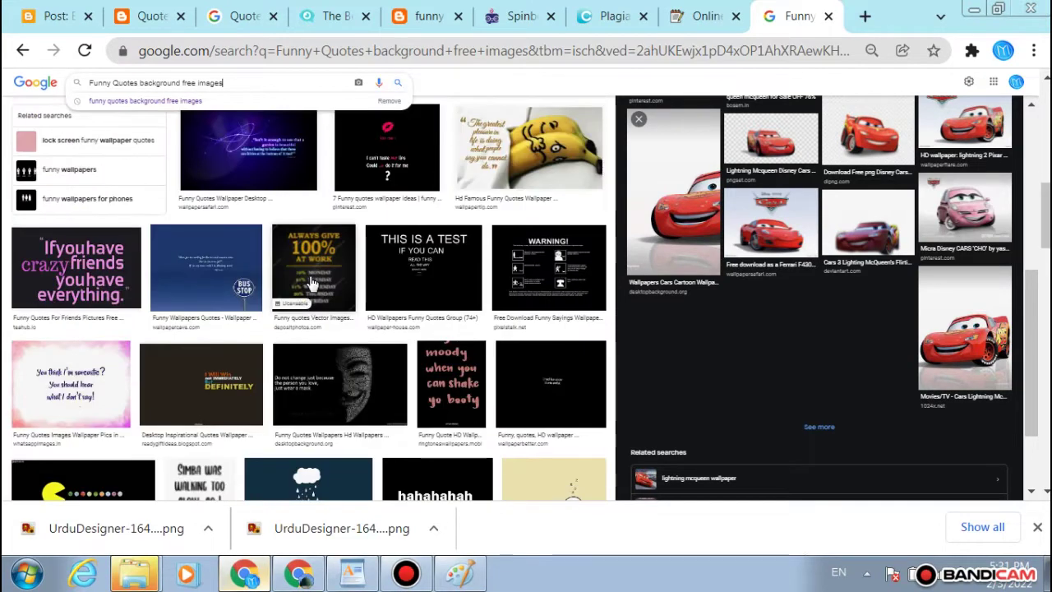
pyautogui.scroll(-4, 310, 284)
pyautogui.scroll(-3, 310, 284)
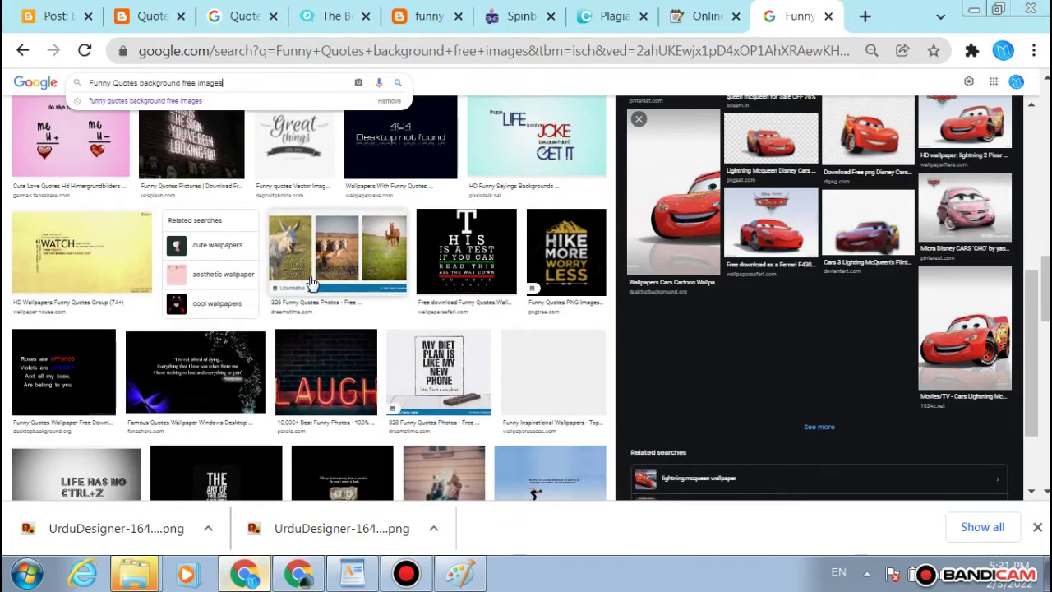
pyautogui.scroll(-4, 311, 283)
pyautogui.scroll(-3, 529, 276)
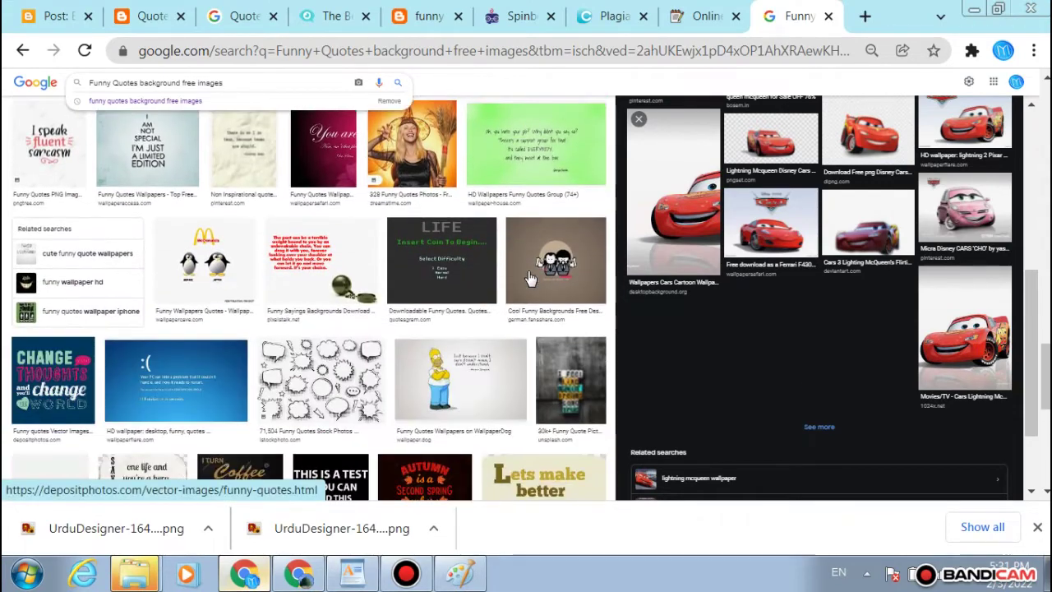
# Step: Copy the previewed red cartoon car image and paste it over the existing quote picture in Paint
pyautogui.click(800, 220)
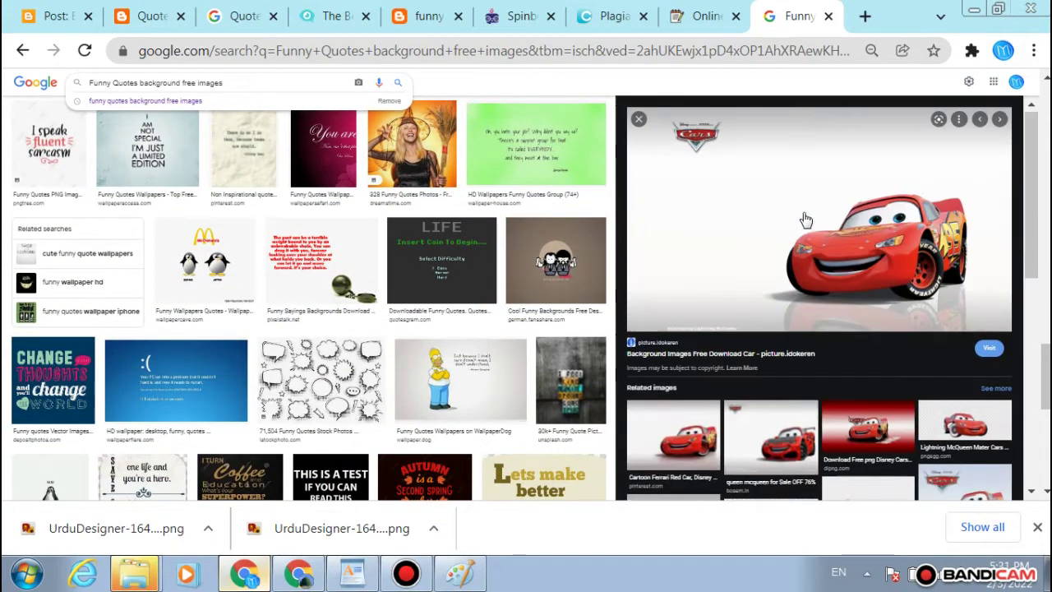
pyautogui.rightClick(755, 238)
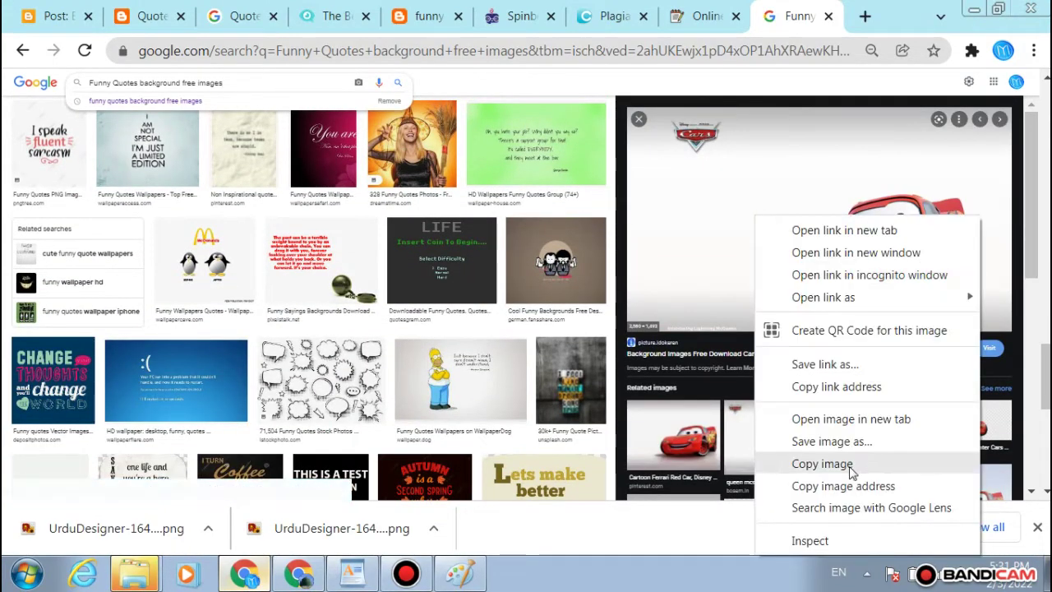
pyautogui.click(850, 464)
pyautogui.click(460, 573)
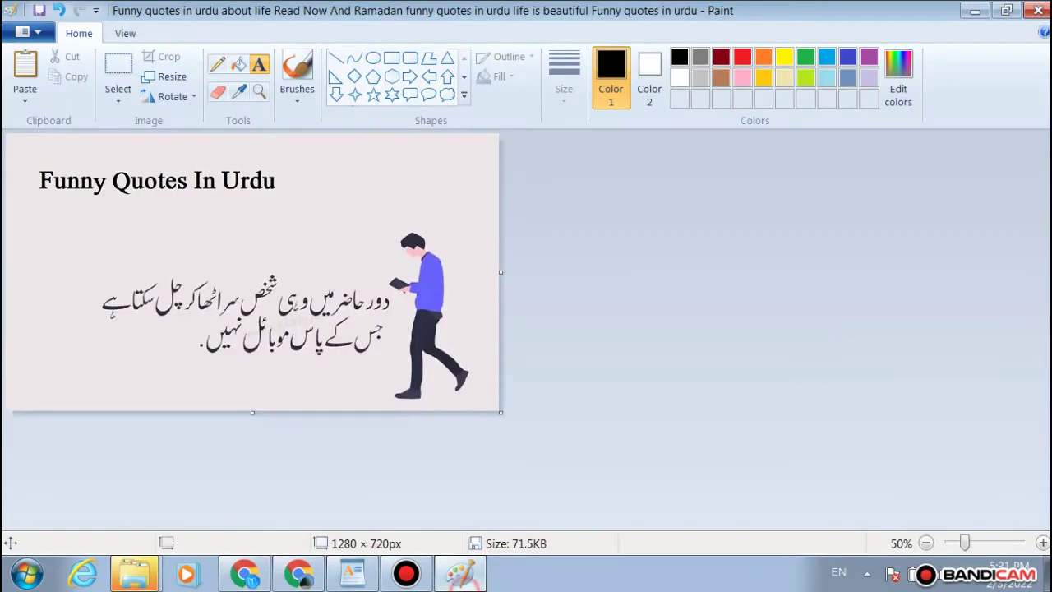
pyautogui.hotkey('ctrl', 'v')
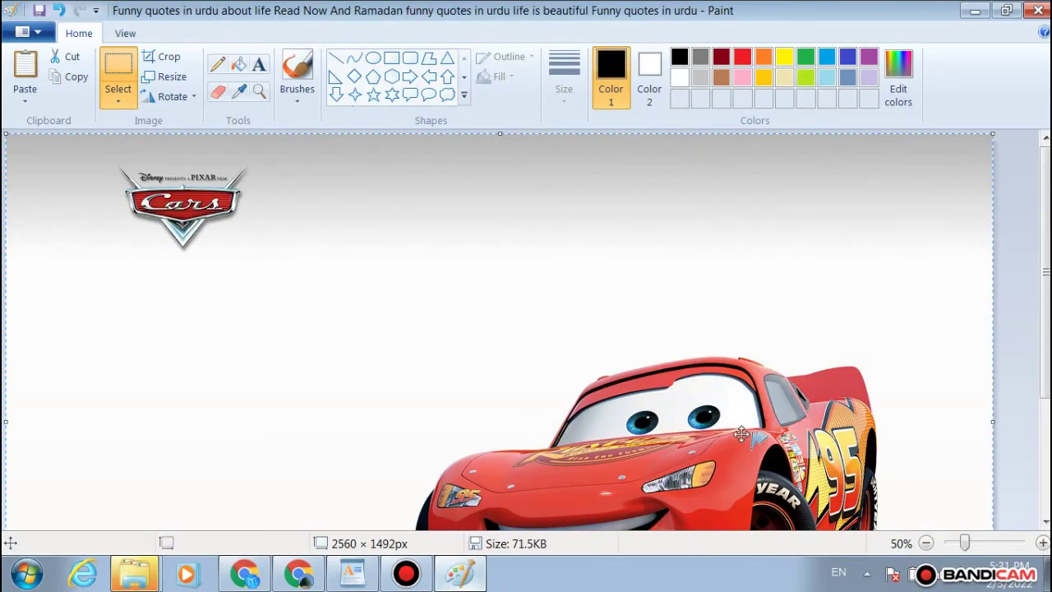
# Step: Resize the car picture to 1280 × 720 pixels without maintaining the aspect ratio
pyautogui.click(926, 543)
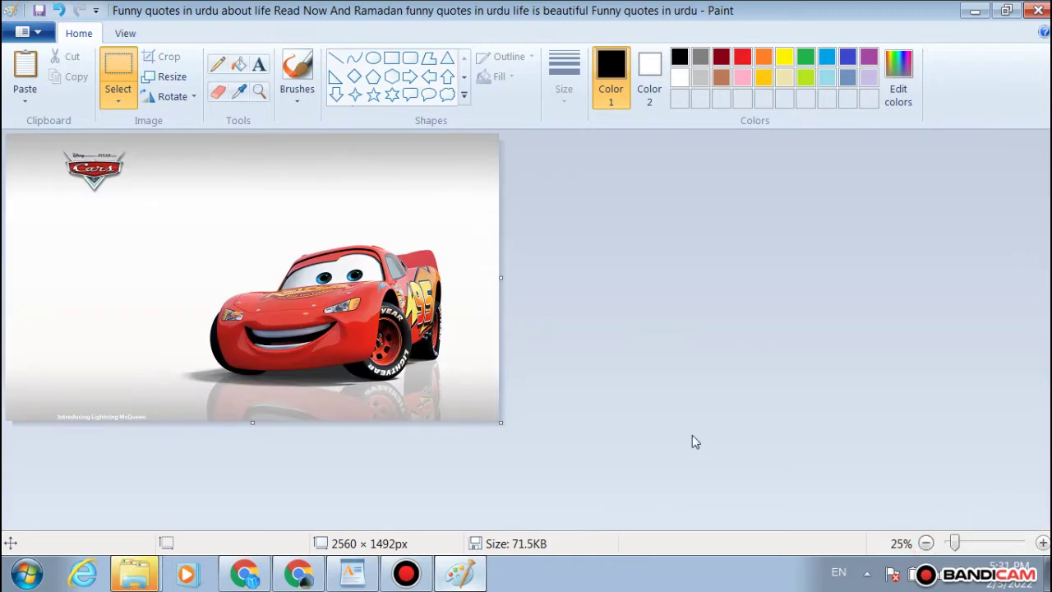
pyautogui.click(169, 76)
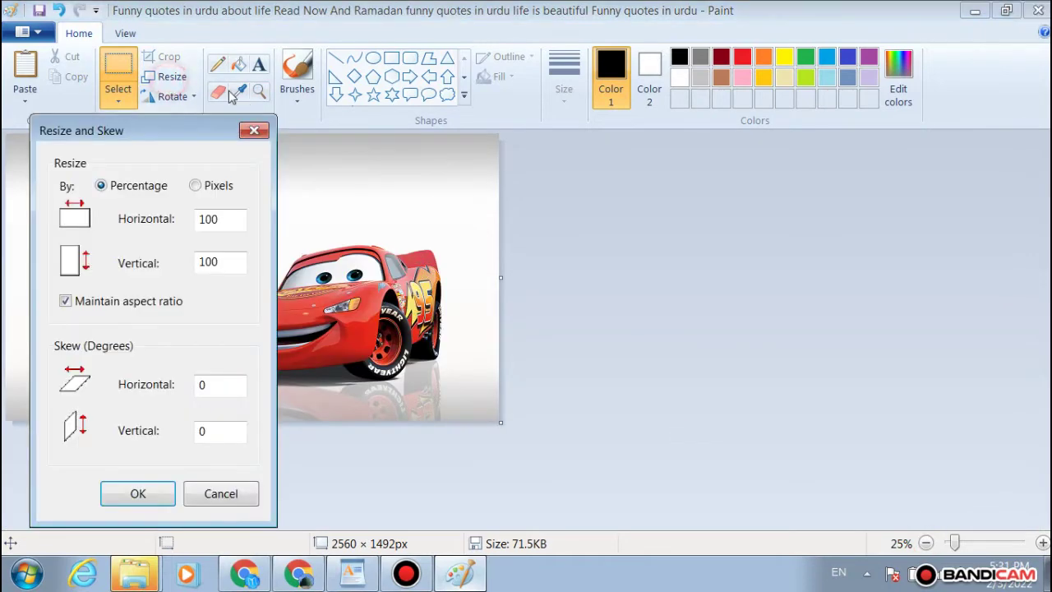
pyautogui.click(215, 188)
pyautogui.doubleClick(231, 220)
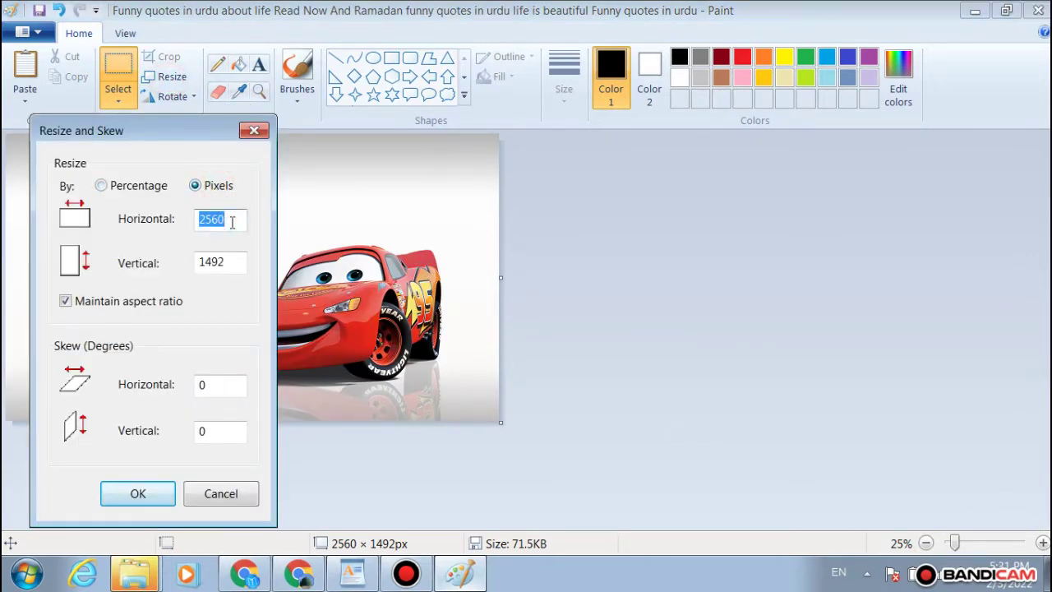
pyautogui.write('128')
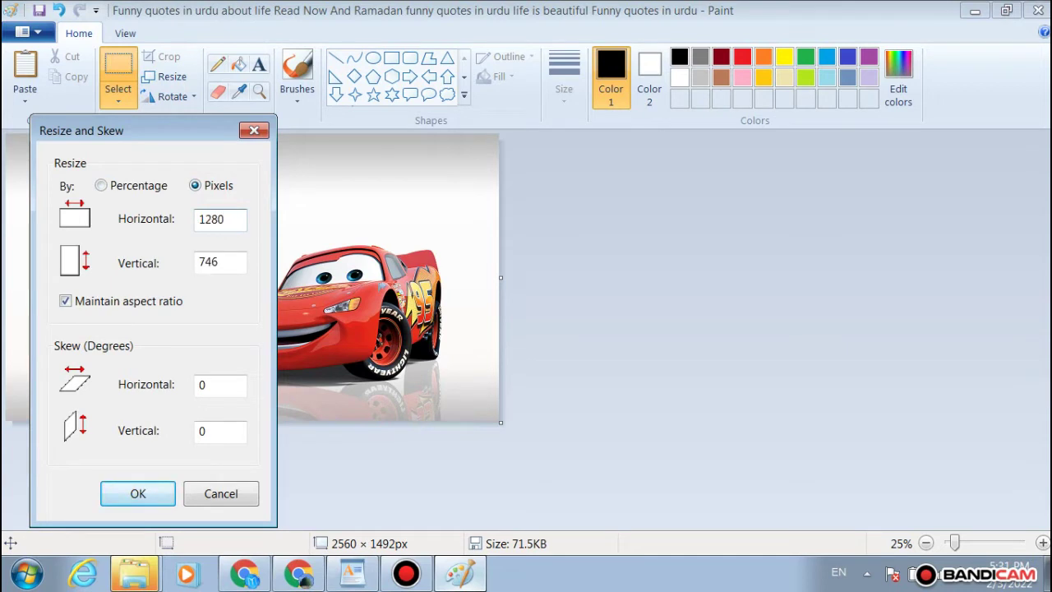
pyautogui.click(148, 294)
pyautogui.press('Return')
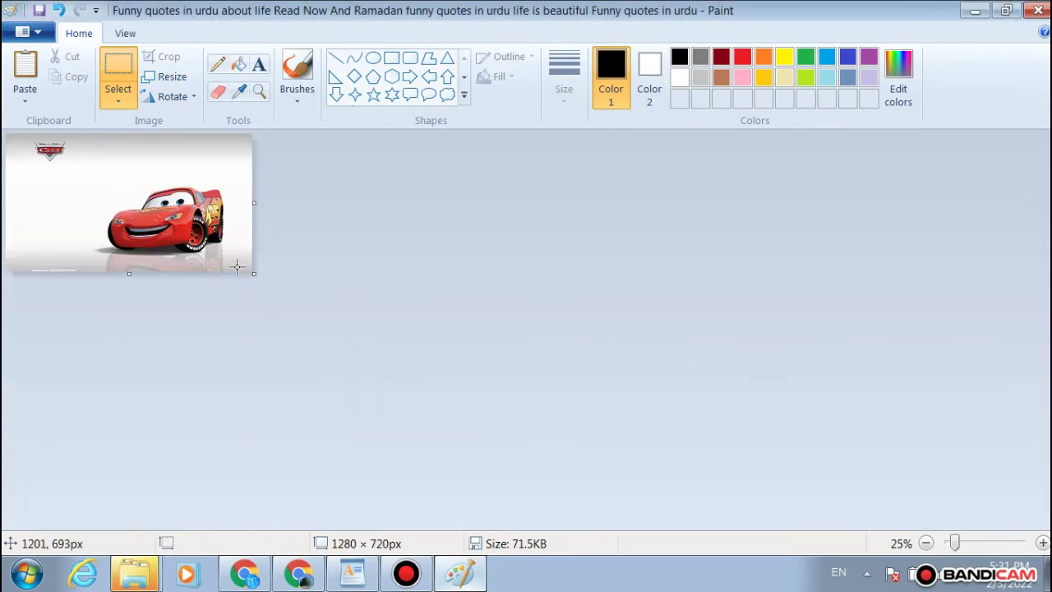
# Step: Cover the Cars logo by stretching a blank background selection of about 340 × 175 px across it to about 989 px wide
pyautogui.click(1042, 544)
pyautogui.click(1042, 544)
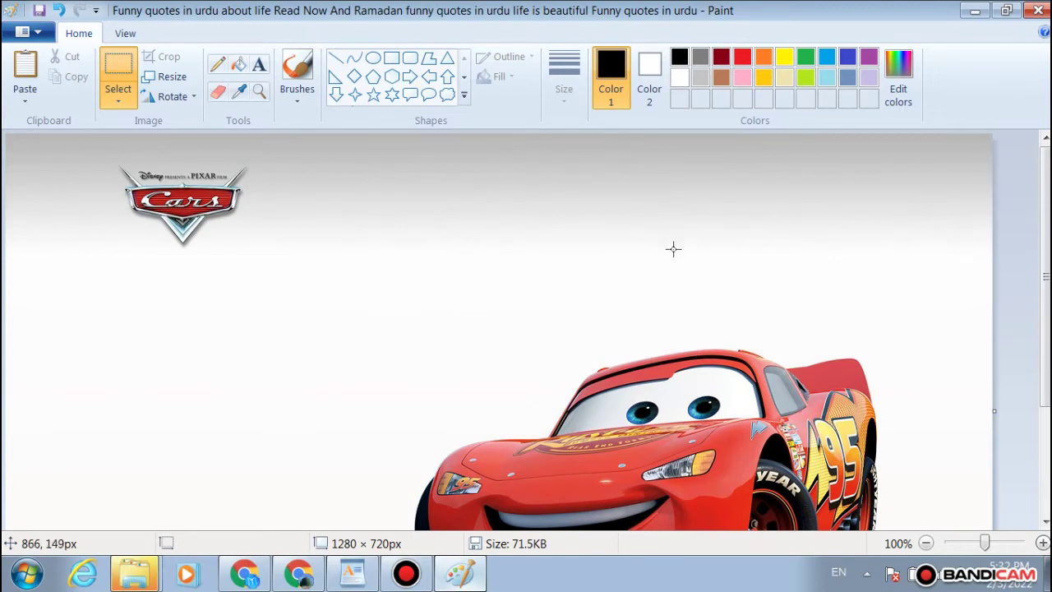
pyautogui.moveTo(779, 268); pyautogui.dragTo(518, 91)
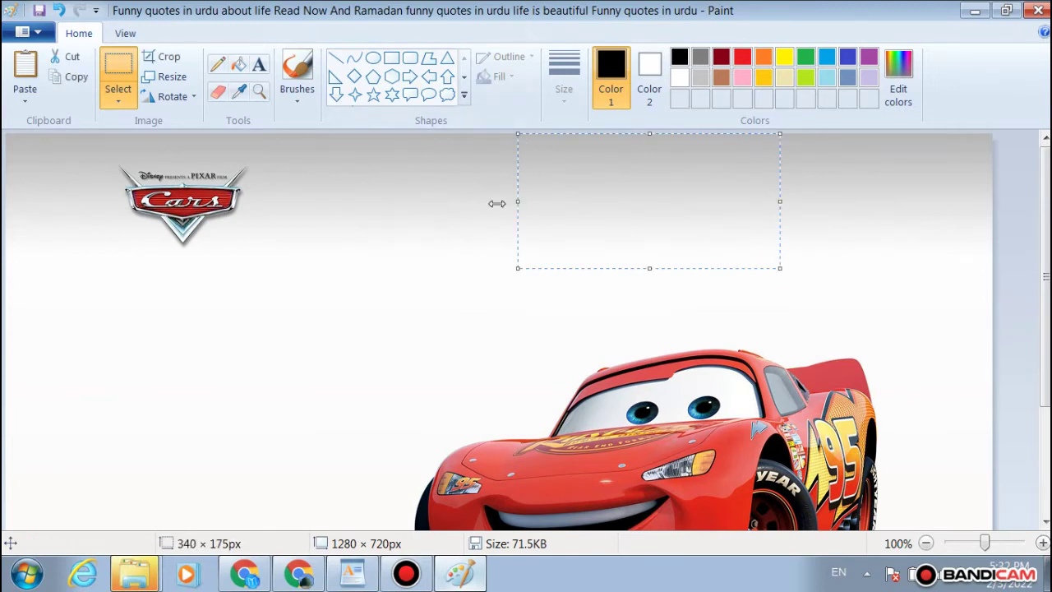
pyautogui.moveTo(498, 203); pyautogui.dragTo(17, 209)
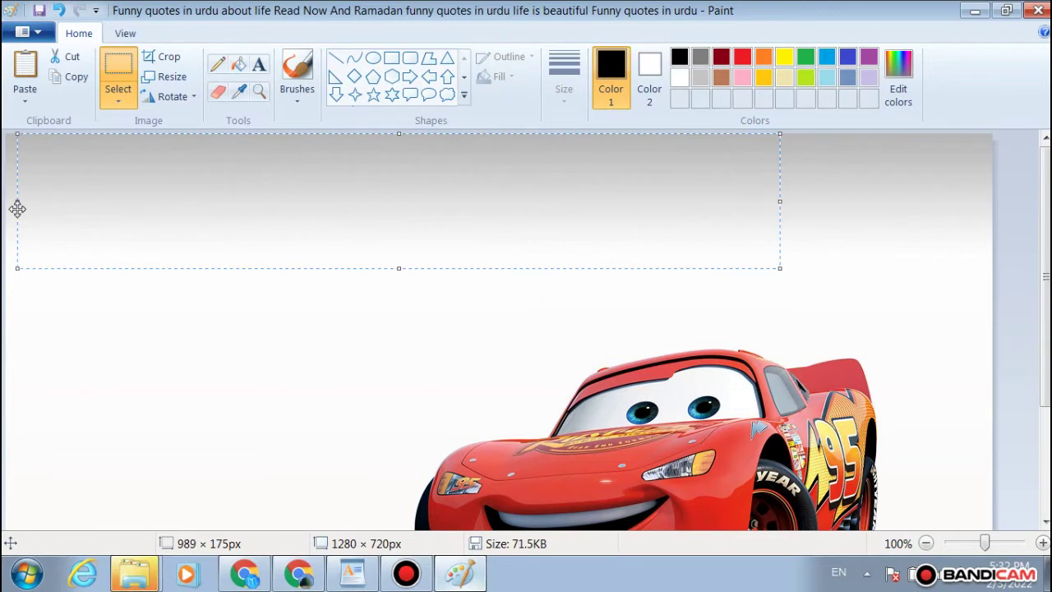
pyautogui.click(101, 297)
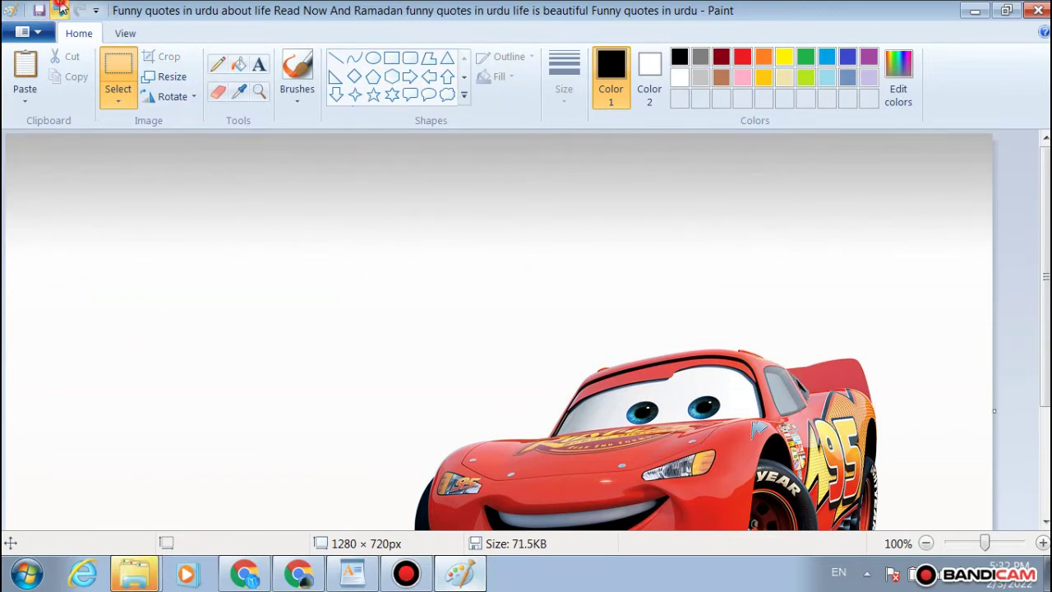
pyautogui.click(60, 8)
pyautogui.click(82, 8)
# Step: Cover the "Introducing Lightning McQueen" caption with a stretched selection of the blank background beside the car's reflection
pyautogui.scroll(-2, 157, 240)
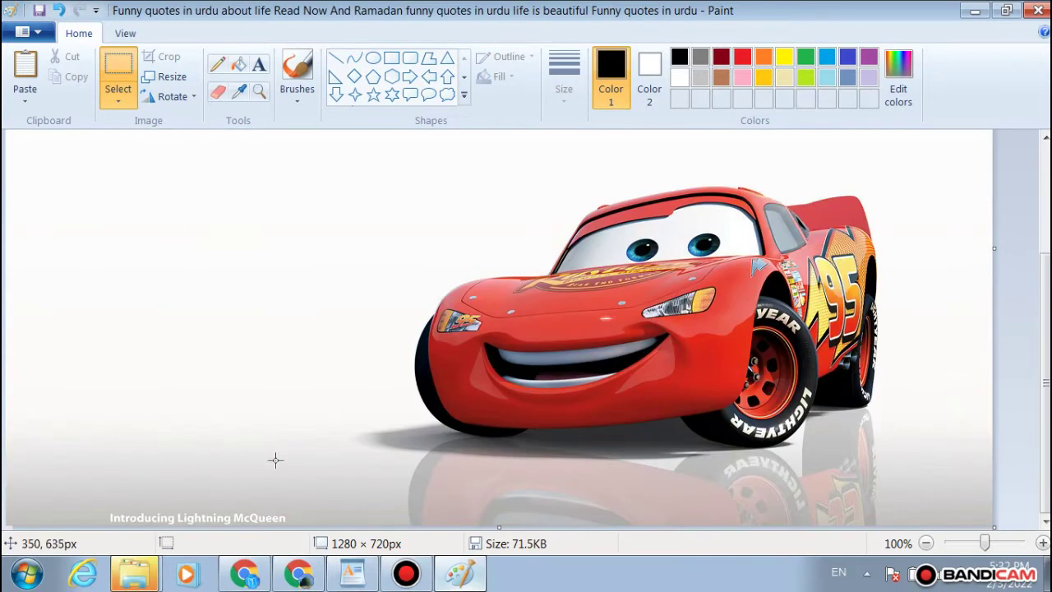
pyautogui.moveTo(366, 477); pyautogui.dragTo(103, 486)
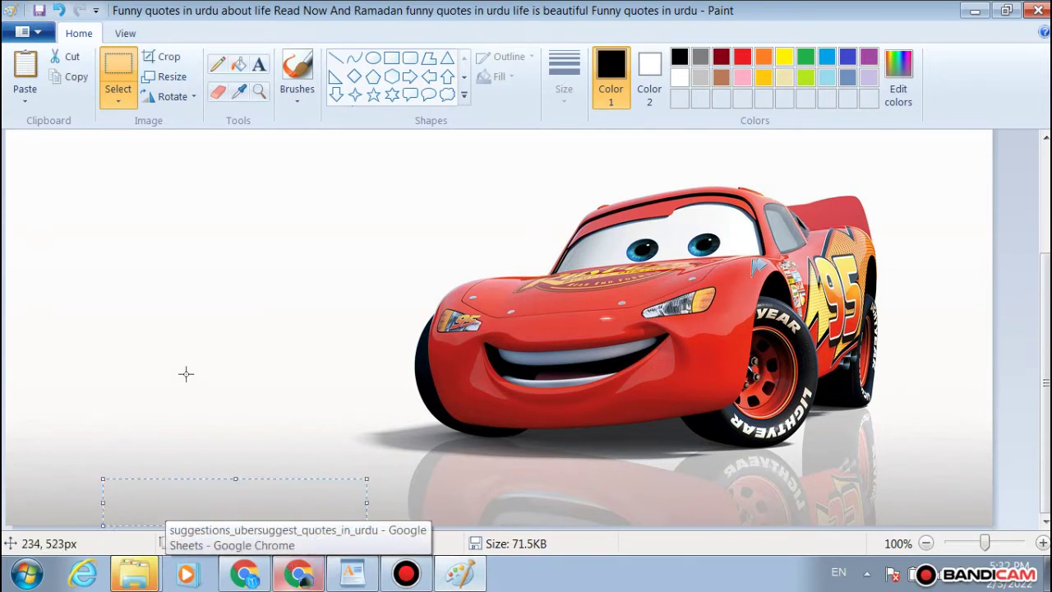
pyautogui.click(186, 370)
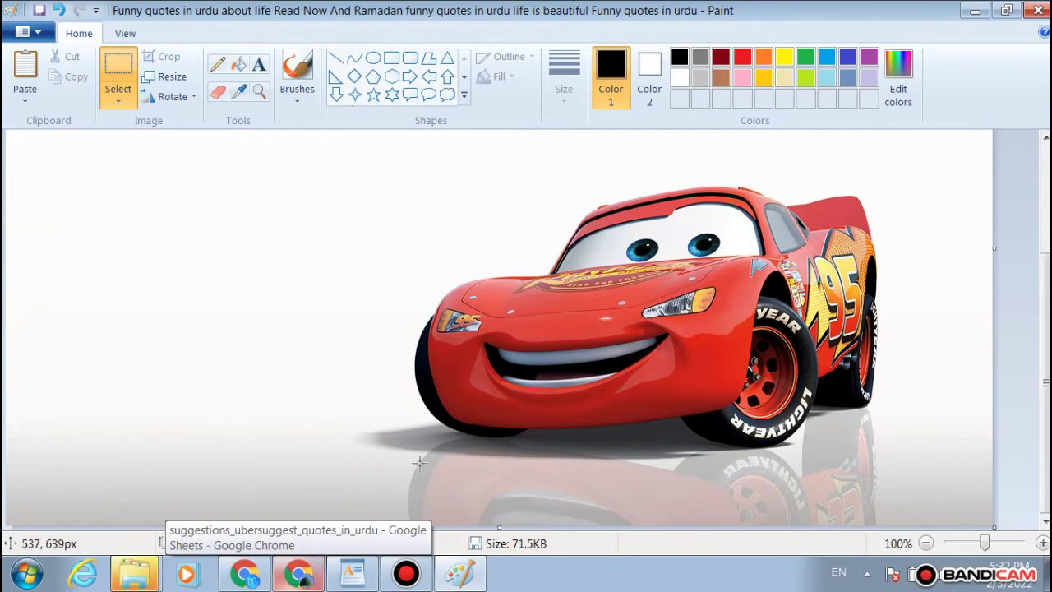
# Step: Switch to the Blogger post in Chrome and select the Urdu quote below the captioned "Quotes In Urdu Funny" image
pyautogui.click(298, 573)
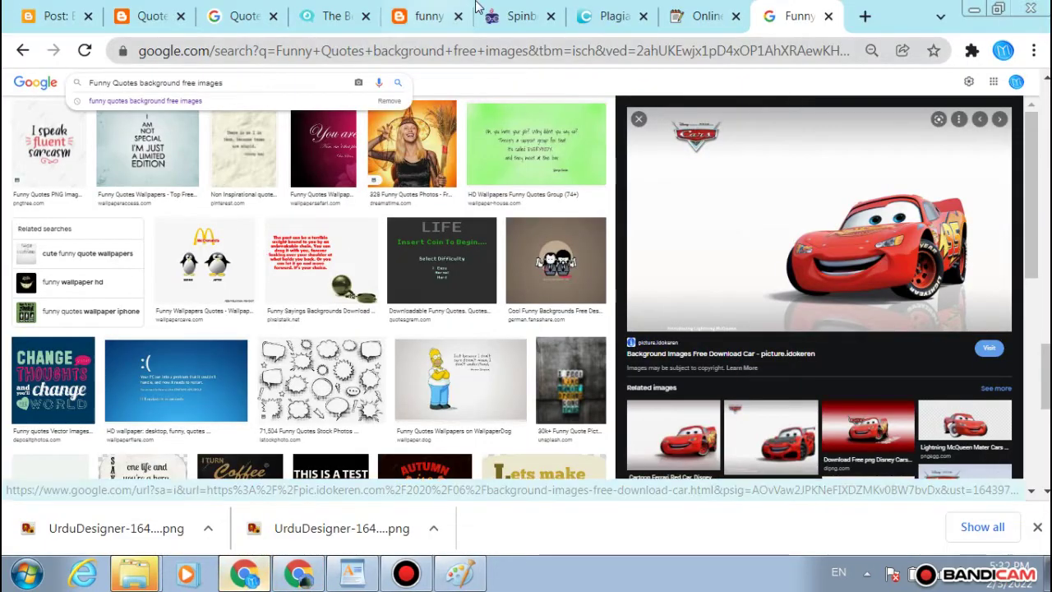
pyautogui.click(75, 15)
pyautogui.tripleClick(455, 351)
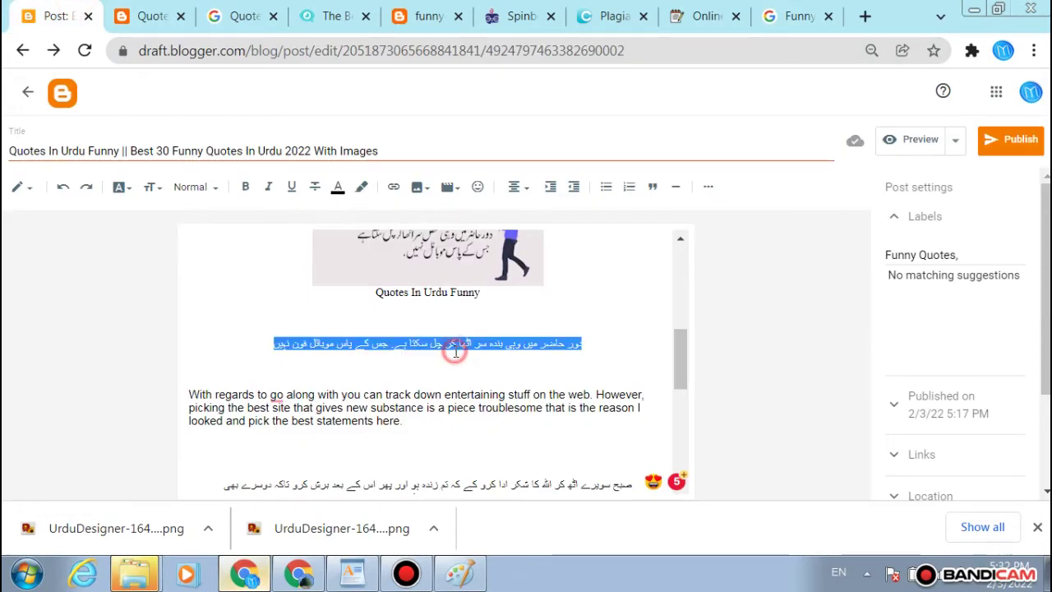
# Step: Copy the Urdu quote beginning "صبح سویرے اٹھ کر" from the blog post
pyautogui.scroll(-3, 489, 407)
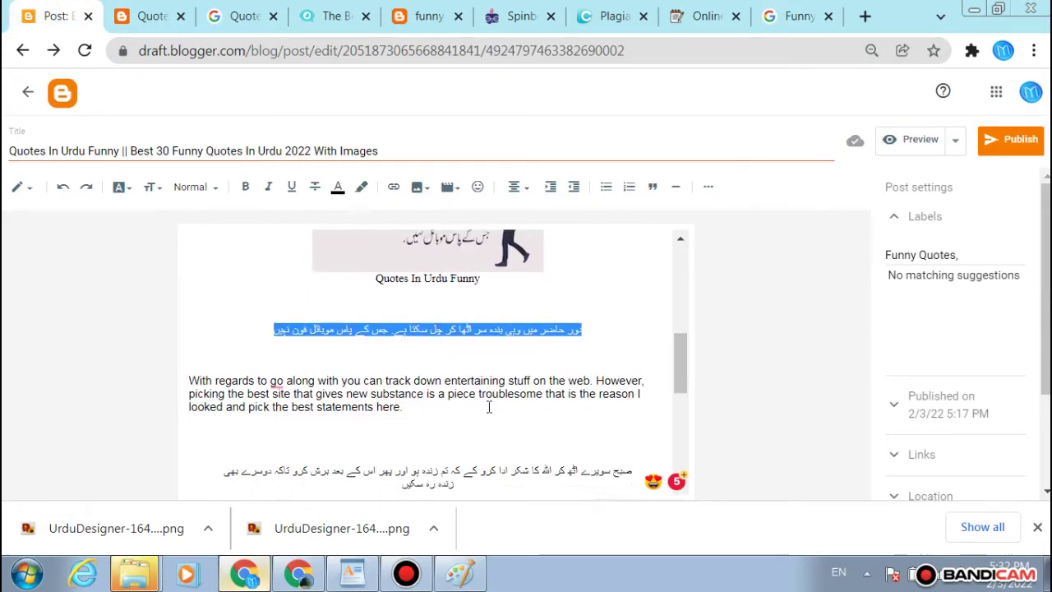
pyautogui.tripleClick(486, 403)
pyautogui.hotkey('ctrl', 'c')
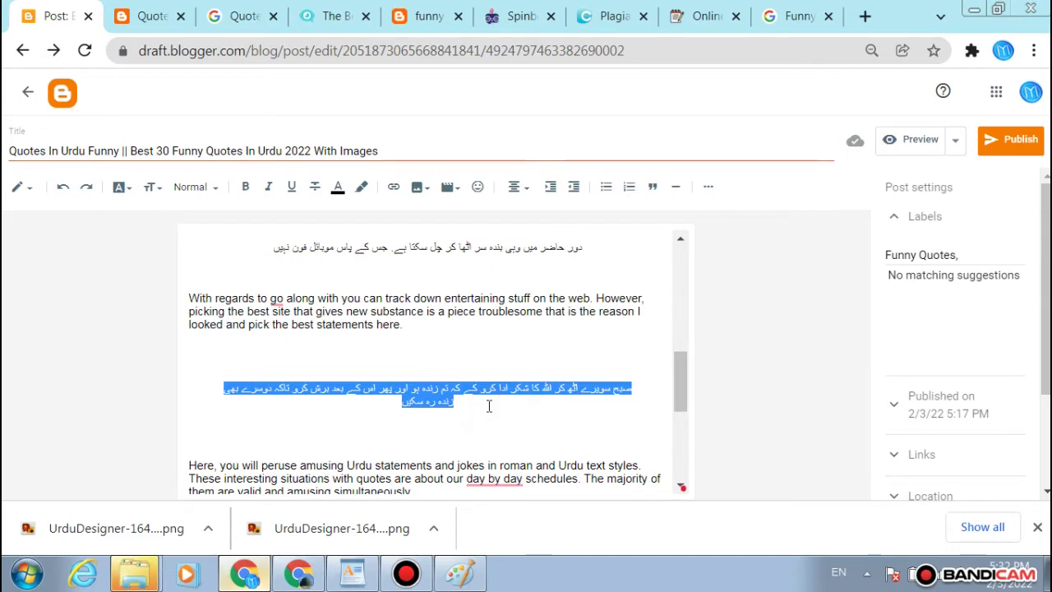
pyautogui.click(488, 406)
# Step: Switch to Paint, paste the quote as text on the car picture and fit its text box into the upper-left area, about 388 × 271 px
pyautogui.click(458, 573)
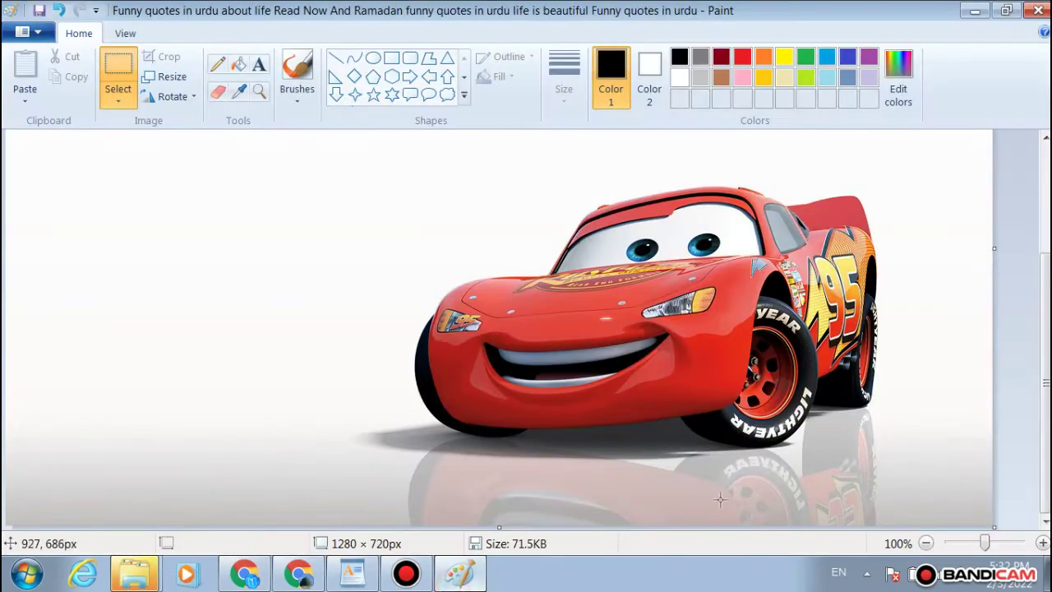
pyautogui.click(925, 543)
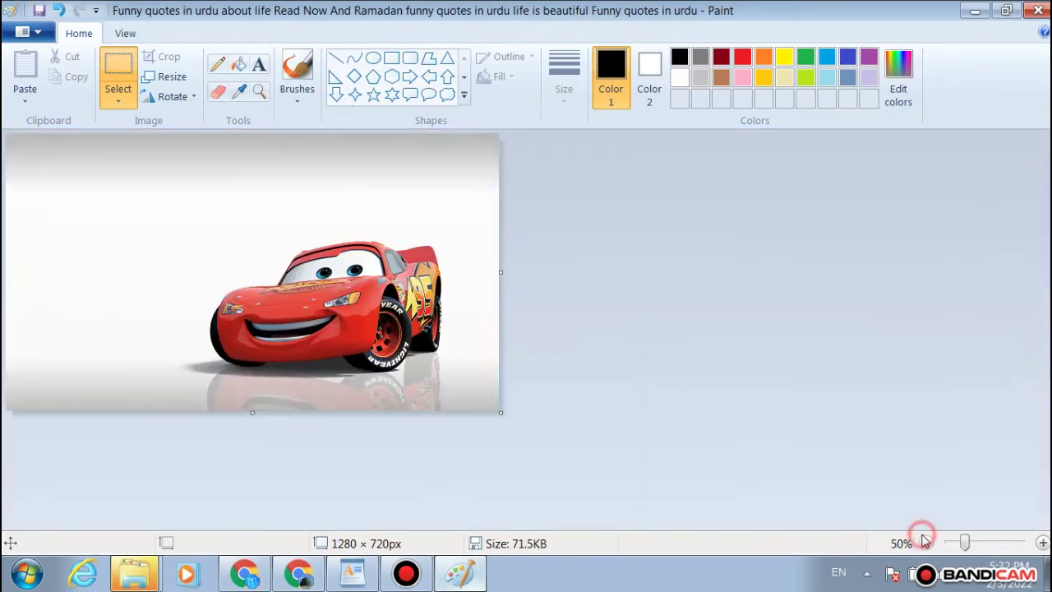
pyautogui.click(257, 64)
pyautogui.click(87, 259)
pyautogui.hotkey('ctrl', 'v')
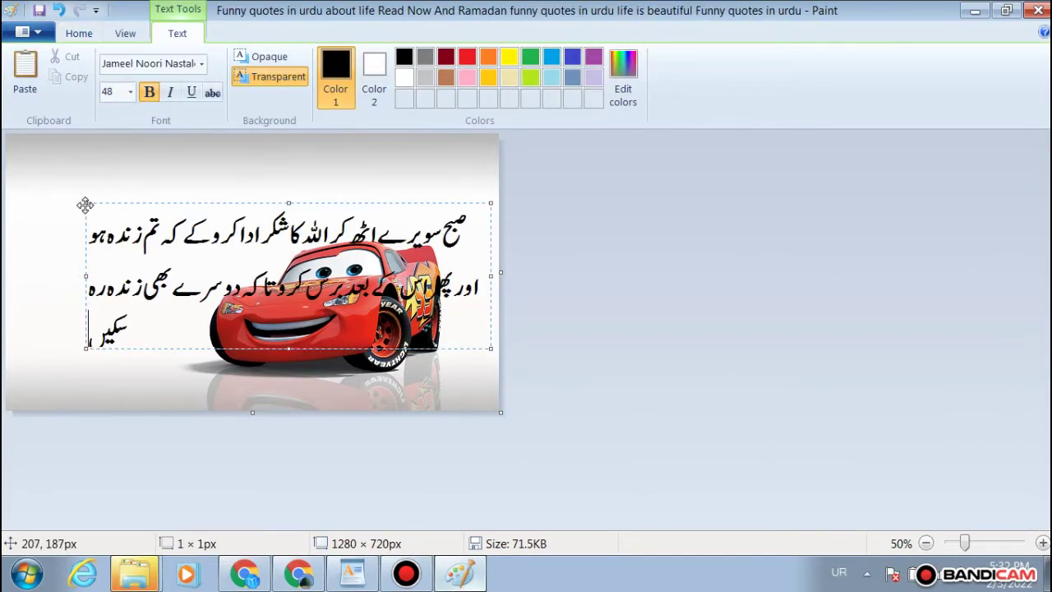
pyautogui.moveTo(81, 200); pyautogui.dragTo(195, 142)
pyautogui.moveTo(265, 141); pyautogui.dragTo(64, 135)
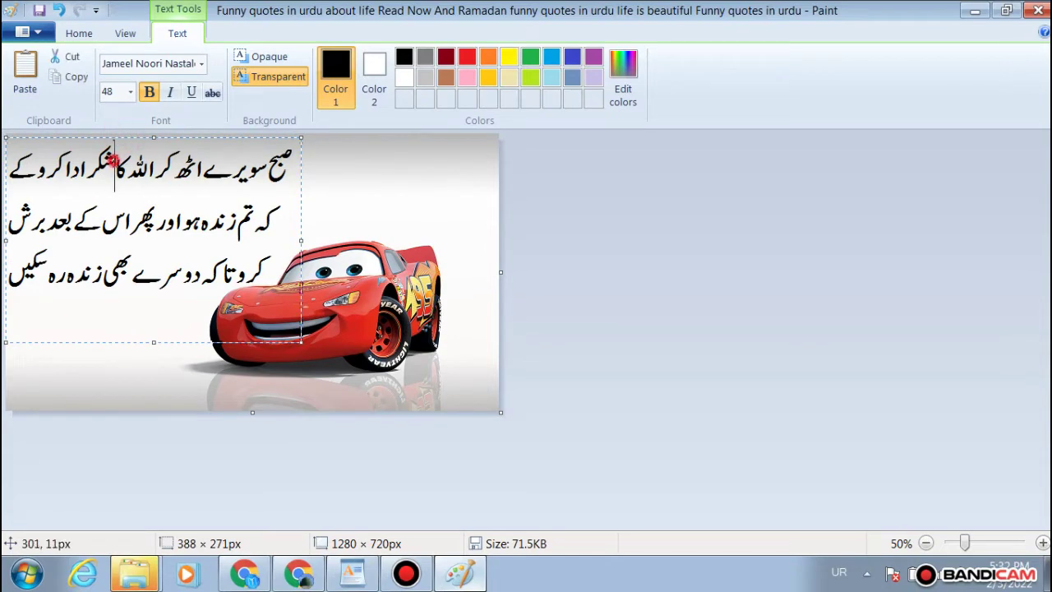
# Step: Set the pasted Urdu quote's font size to 36 and its colour to red
pyautogui.hotkey('ctrl', 'a')
pyautogui.click(130, 91)
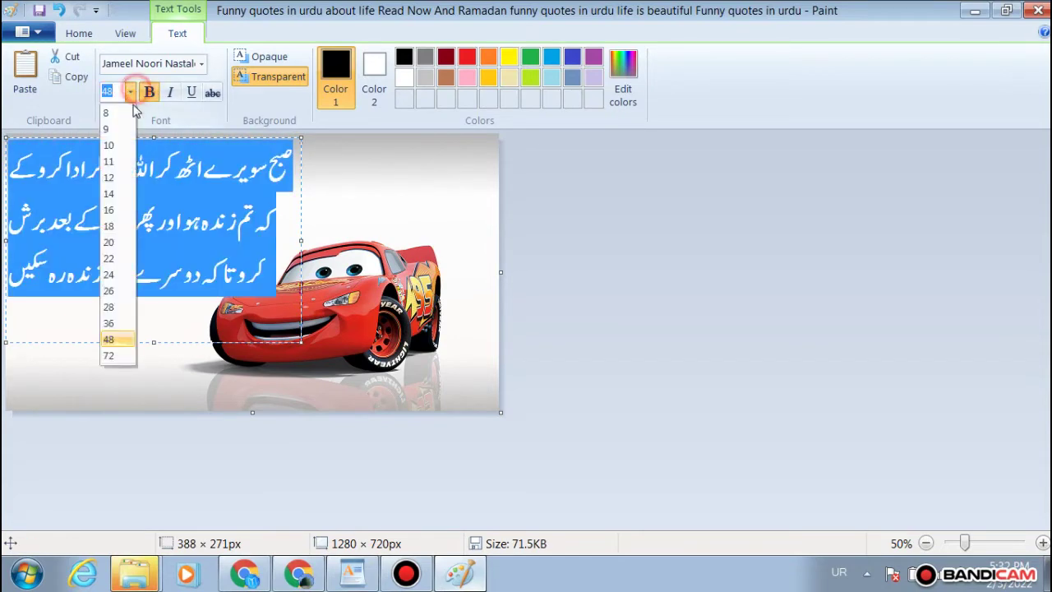
pyautogui.click(118, 324)
pyautogui.click(148, 282)
pyautogui.hotkey('alt', 'shift')
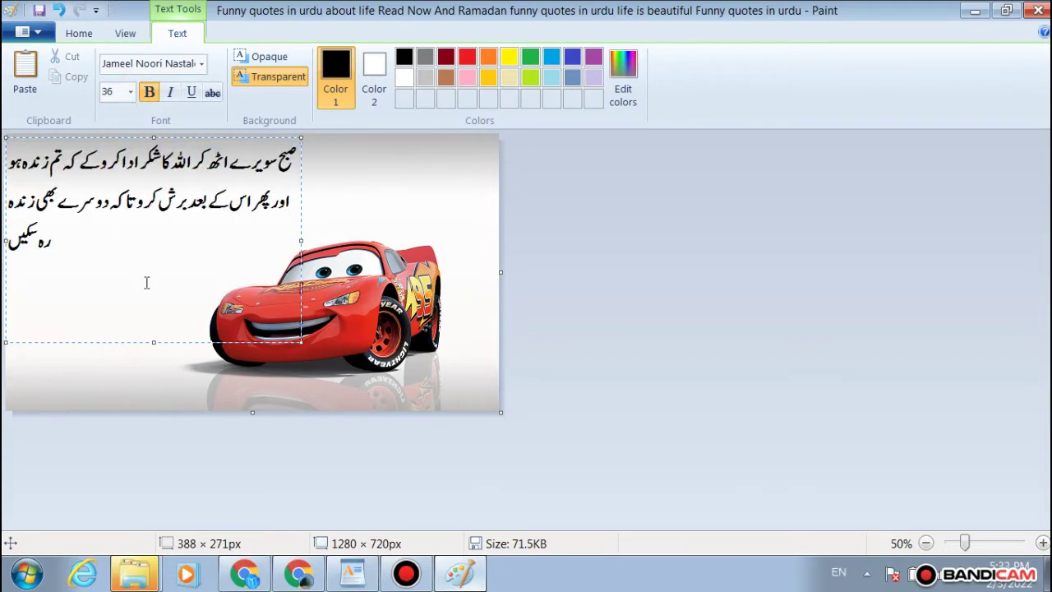
pyautogui.hotkey('ctrl', 'a')
pyautogui.hotkey('alt', 'shift')
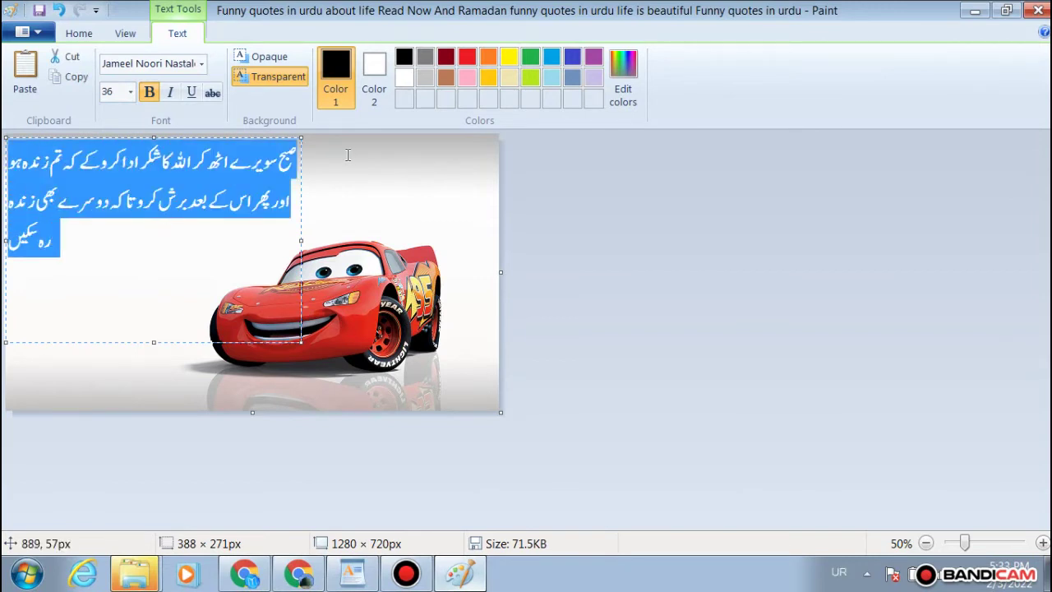
pyautogui.click(467, 57)
pyautogui.click(159, 318)
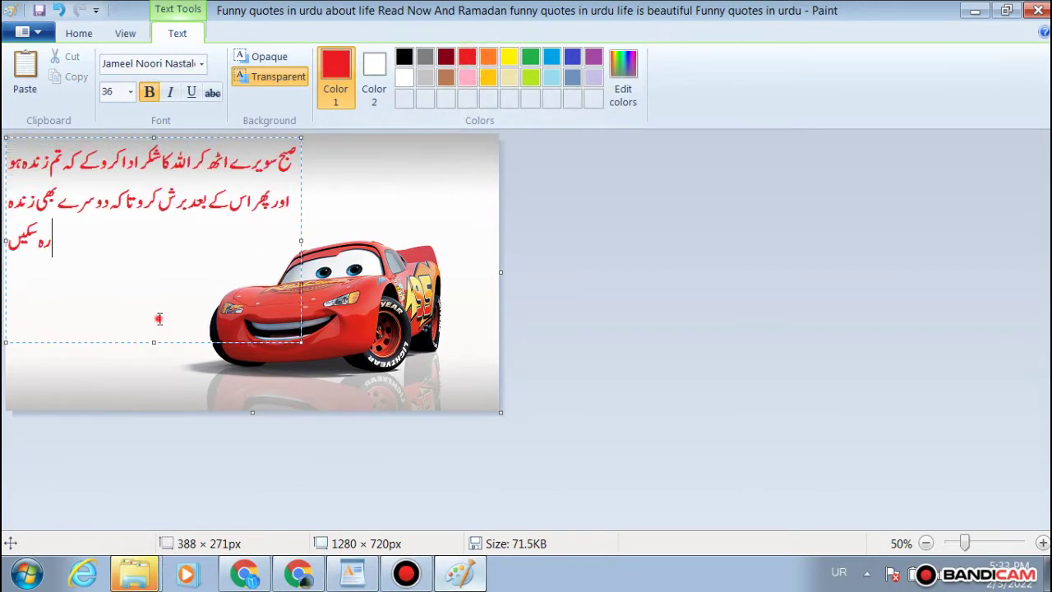
# Step: Copy the formatted quote and paste it into WordPad, replacing the selected keyword list
pyautogui.hotkey('ctrl', 'a')
pyautogui.hotkey('ctrl', 'c')
pyautogui.hotkey('alt', 'shift')
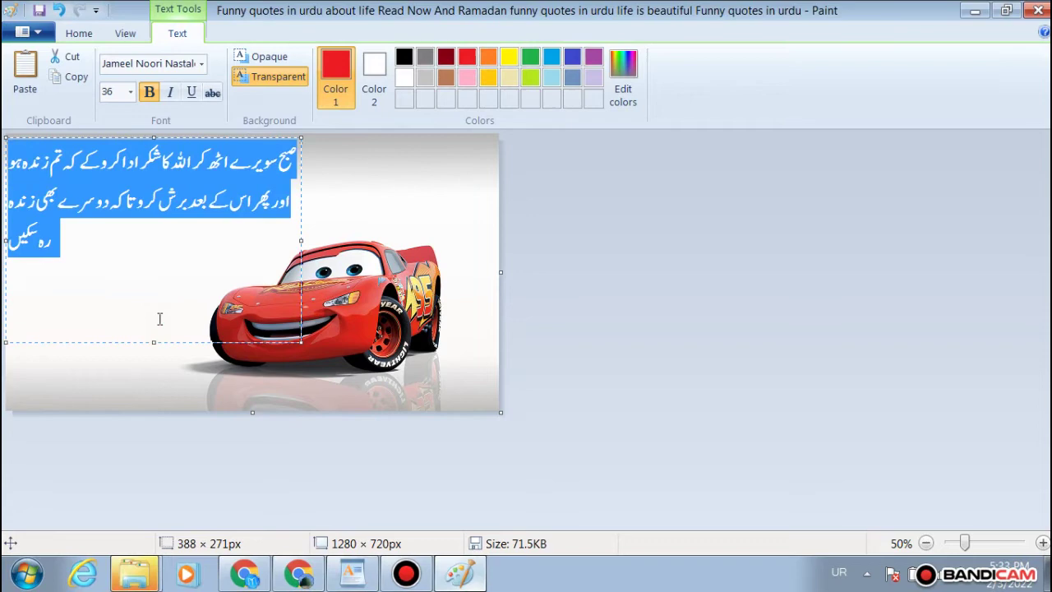
pyautogui.click(333, 580)
pyautogui.scroll(3, 426, 347)
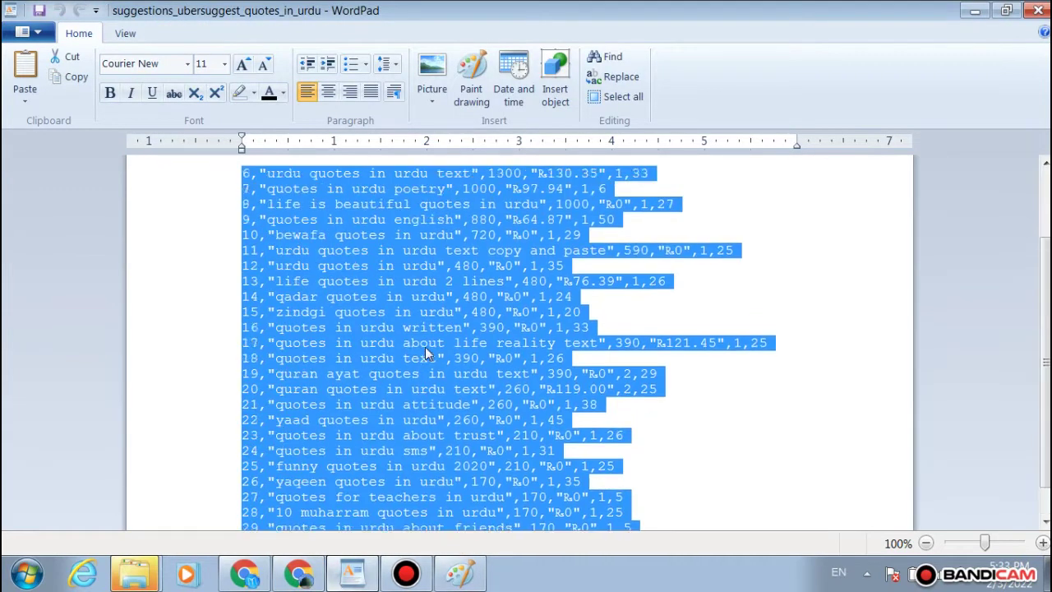
pyautogui.hotkey('ctrl', 'v')
pyautogui.click(413, 329)
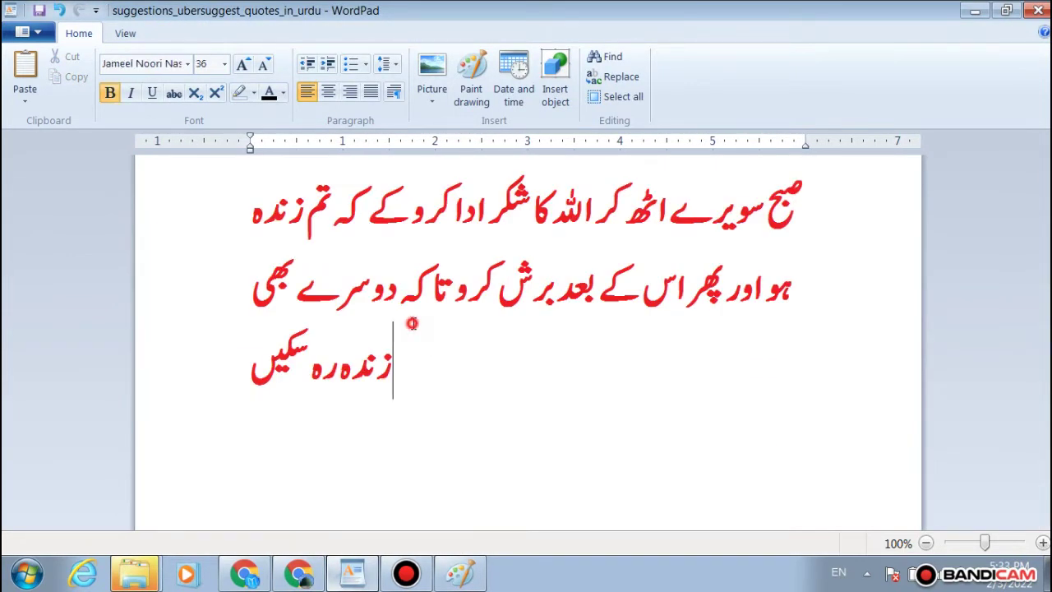
# Step: Right-align the quote in WordPad, then replace the quote text in Paint with this aligned copy
pyautogui.hotkey('ctrl', 'a')
pyautogui.click(354, 94)
pyautogui.rightClick(462, 207)
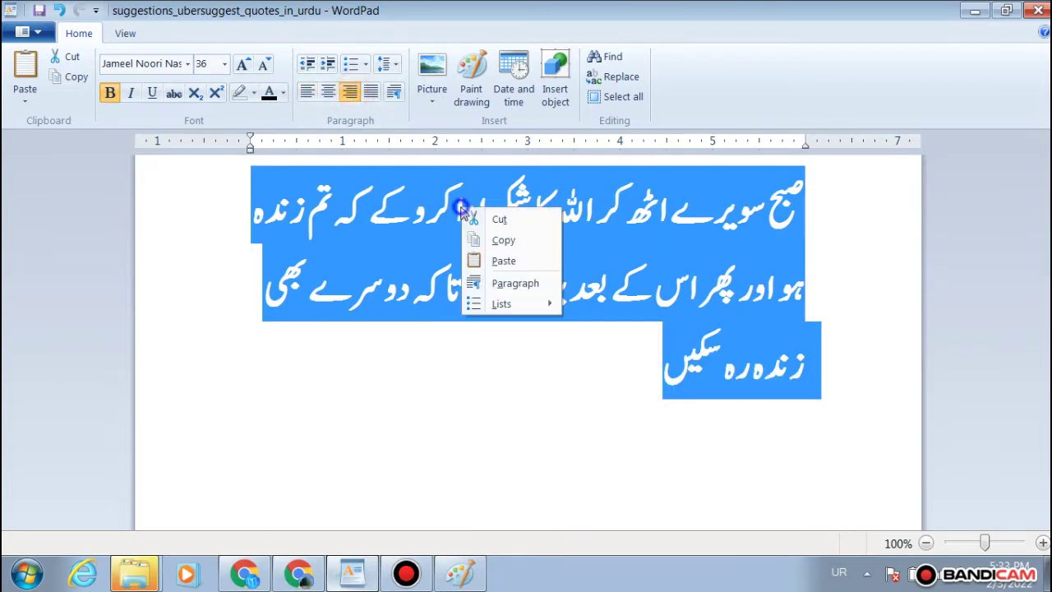
pyautogui.click(522, 239)
pyautogui.click(450, 583)
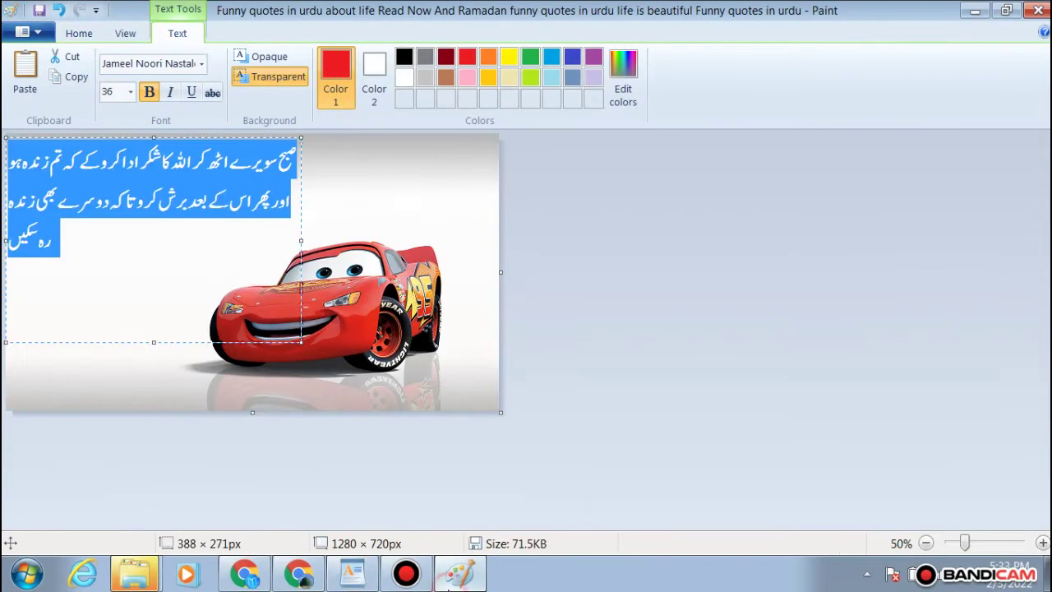
pyautogui.hotkey('ctrl', 'v')
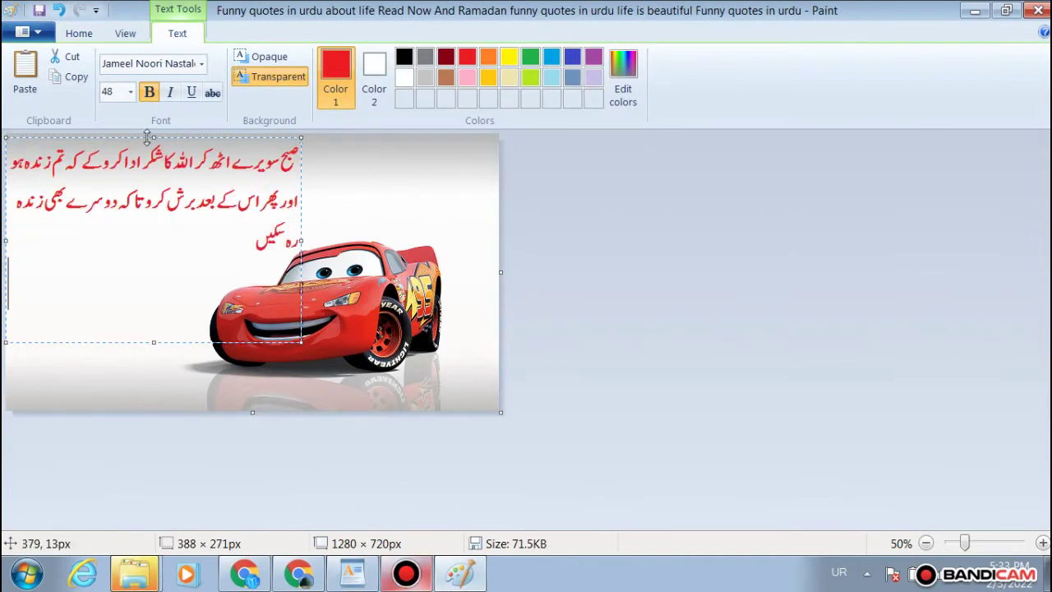
# Step: Resize the quote's text box to about 299 × 248 px, position it above and left of the car, and finalize the text
pyautogui.moveTo(7, 137); pyautogui.dragTo(89, 155)
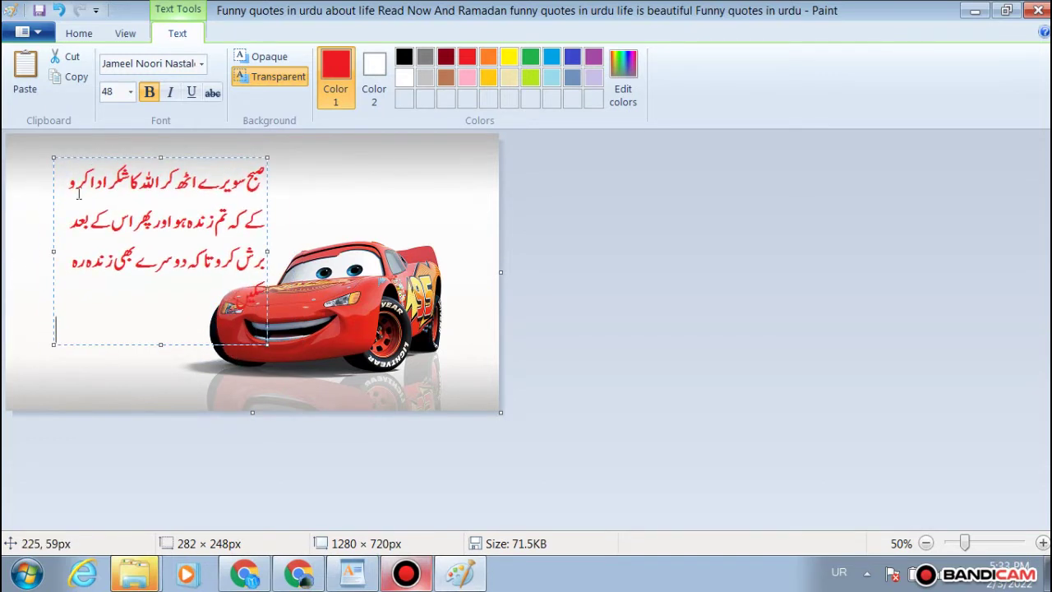
pyautogui.moveTo(54, 253); pyautogui.dragTo(41, 252)
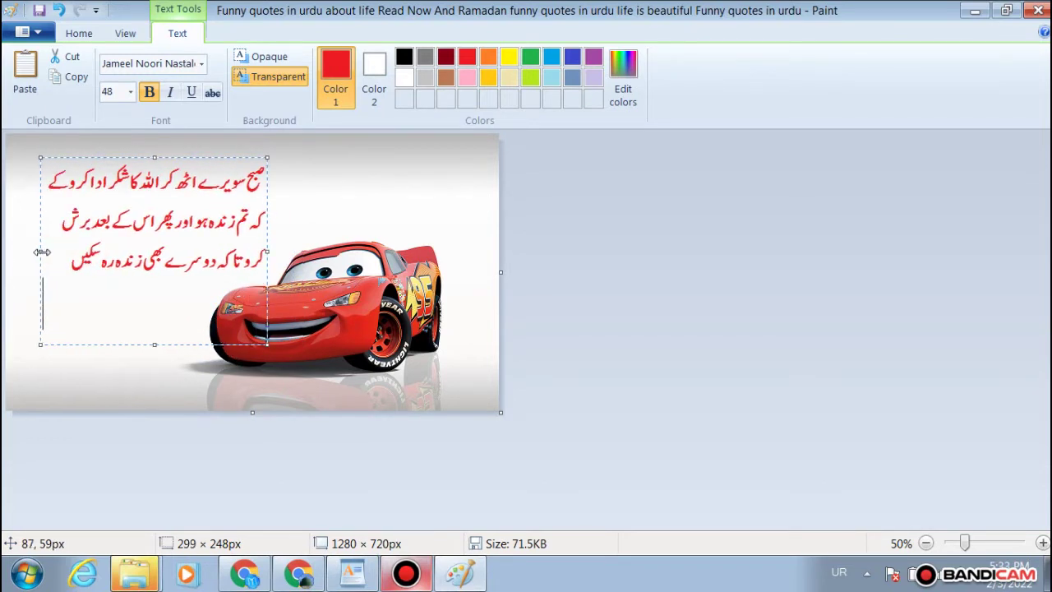
pyautogui.moveTo(130, 157); pyautogui.dragTo(117, 154)
pyautogui.click(139, 305)
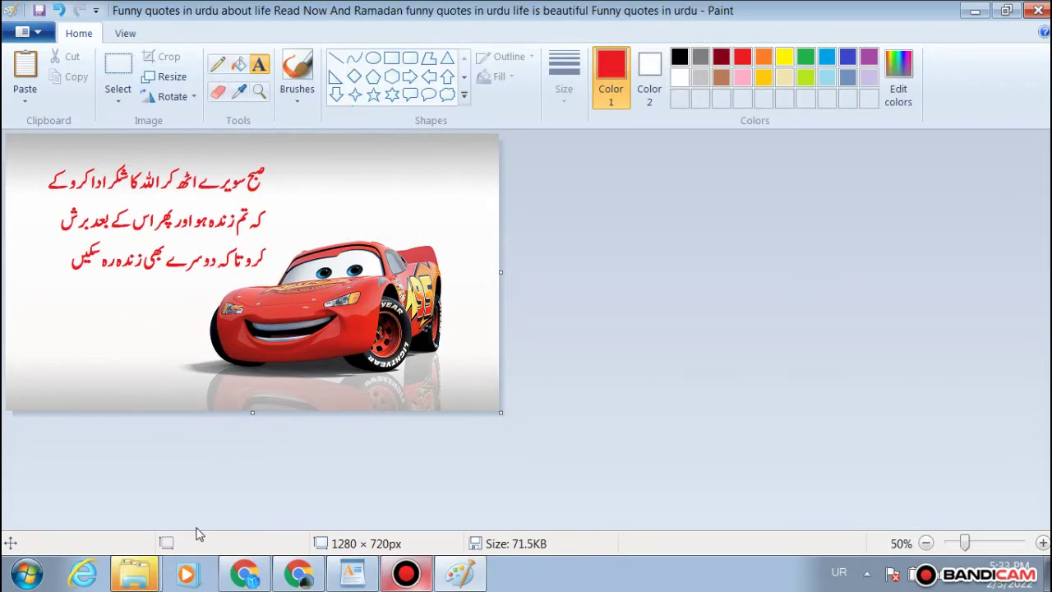
# Step: Copy the blog's web address from the browser and paste it as new text on the car picture in Paint
pyautogui.click(244, 573)
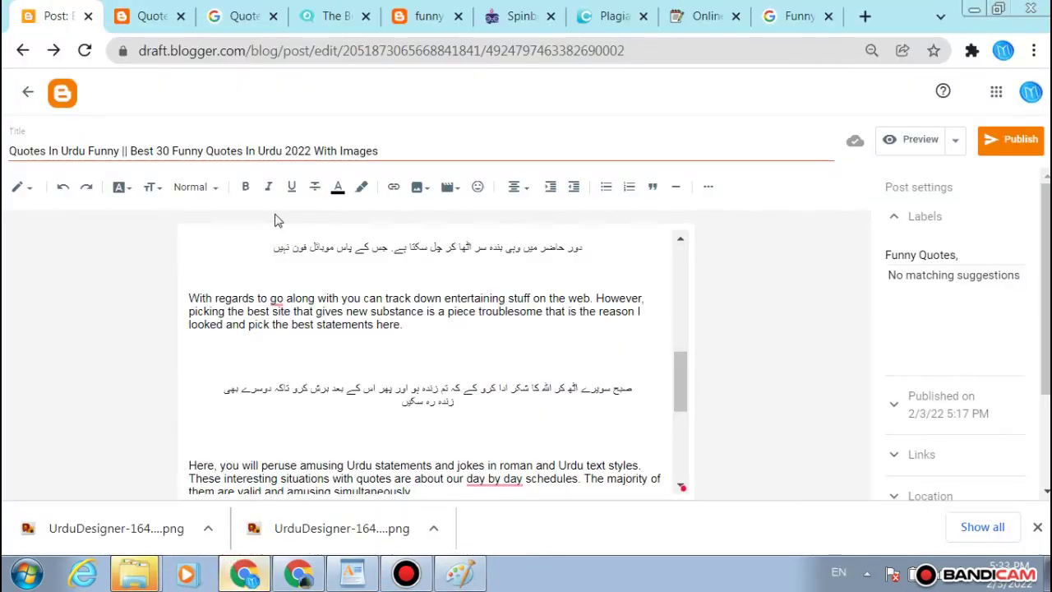
pyautogui.click(160, 16)
pyautogui.click(177, 48)
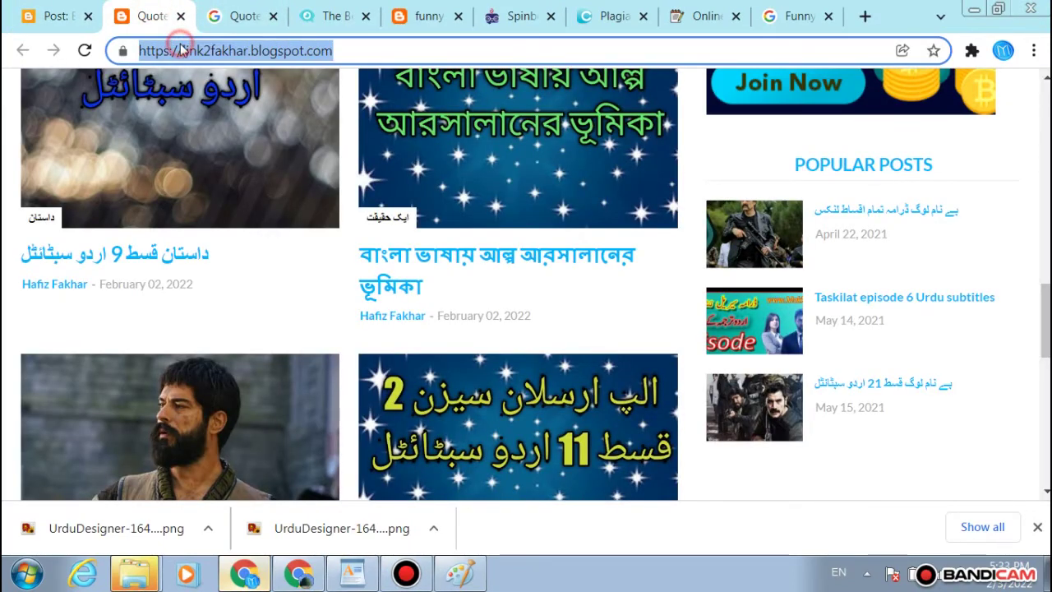
pyautogui.click(460, 573)
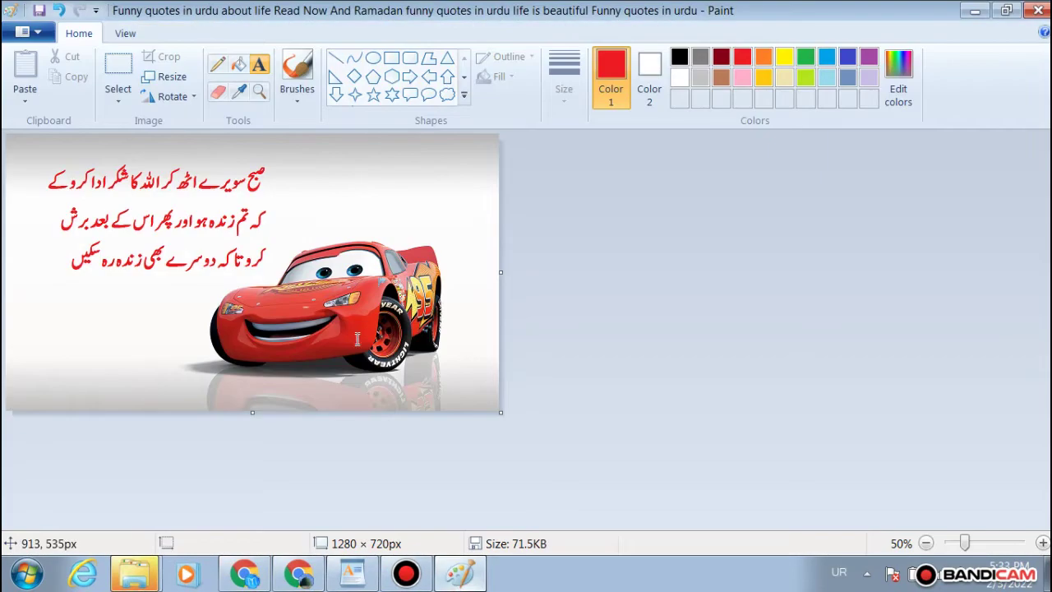
pyautogui.click(69, 241)
pyautogui.hotkey('ctrl', 'v')
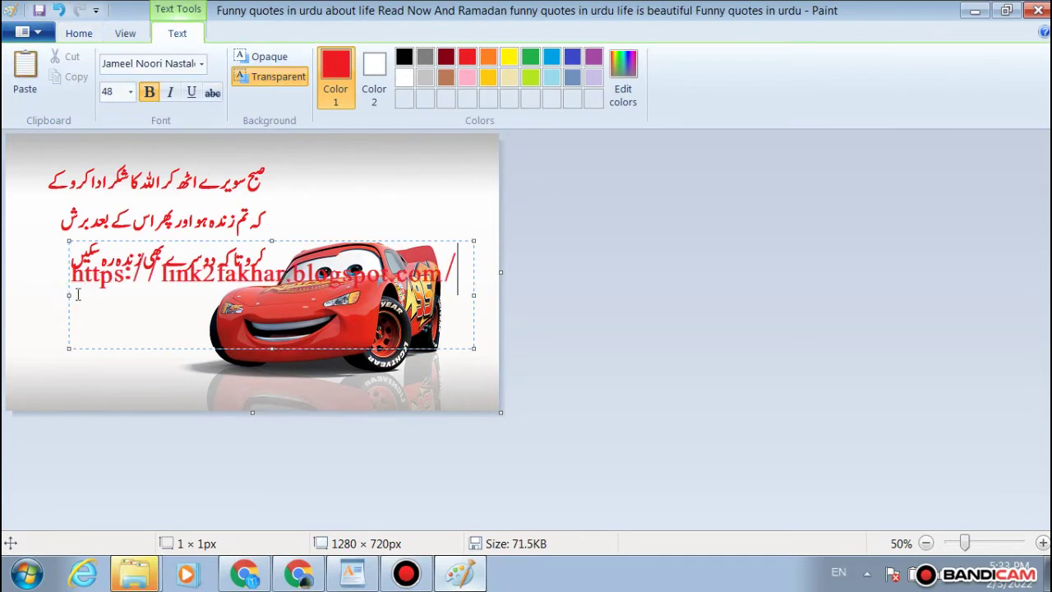
pyautogui.moveTo(152, 281); pyautogui.dragTo(23, 287)
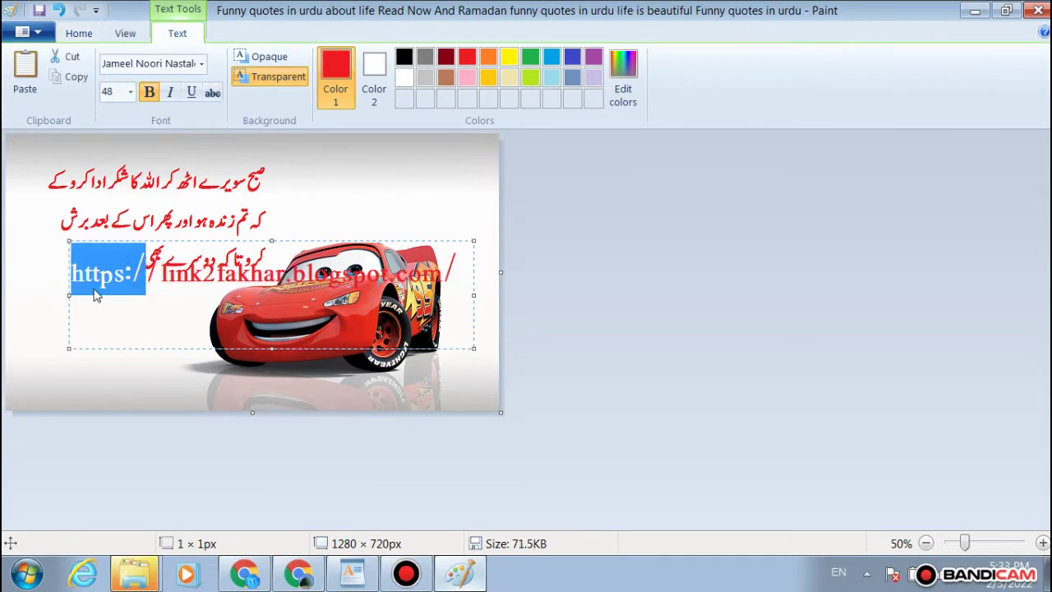
pyautogui.click(175, 277)
pyautogui.moveTo(160, 278); pyautogui.dragTo(64, 289)
pyautogui.write('www')
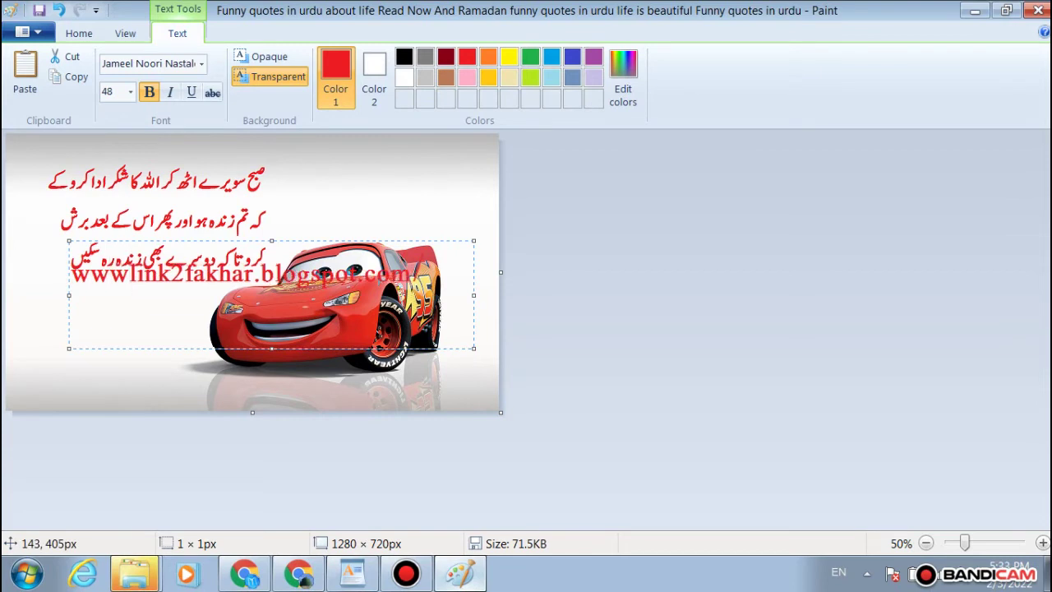
pyautogui.write('.')
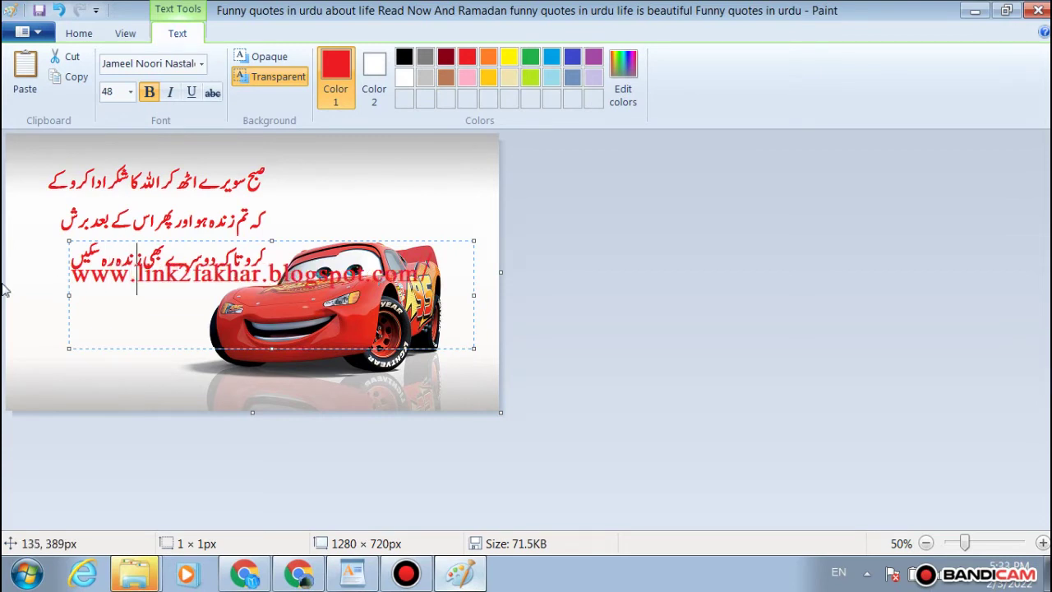
pyautogui.click(441, 278)
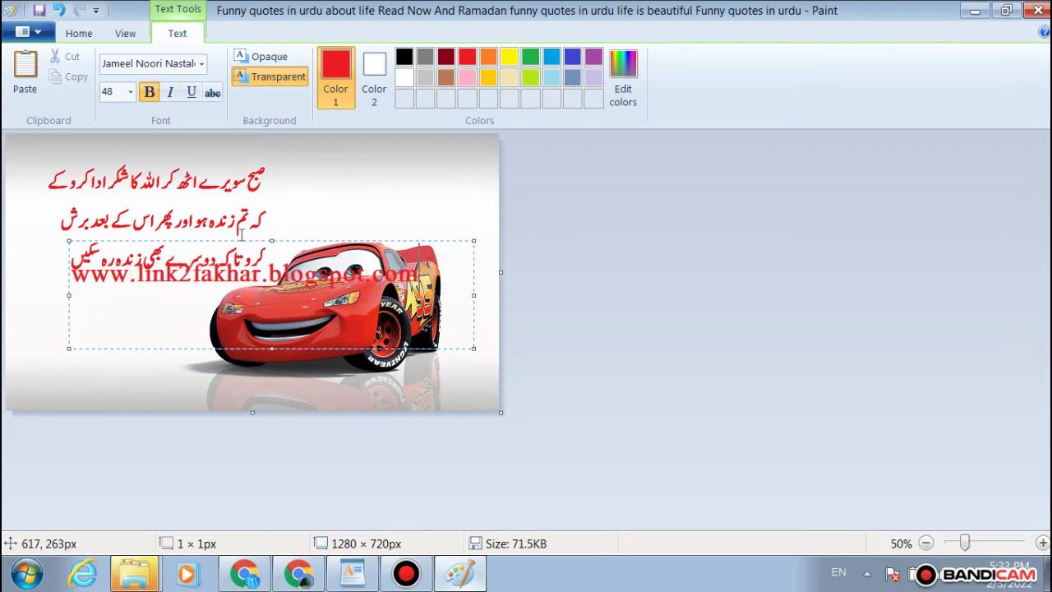
# Step: Format the web address text as size 20 in black and place it just below the Urdu quote
pyautogui.tripleClick(203, 280)
pyautogui.click(130, 92)
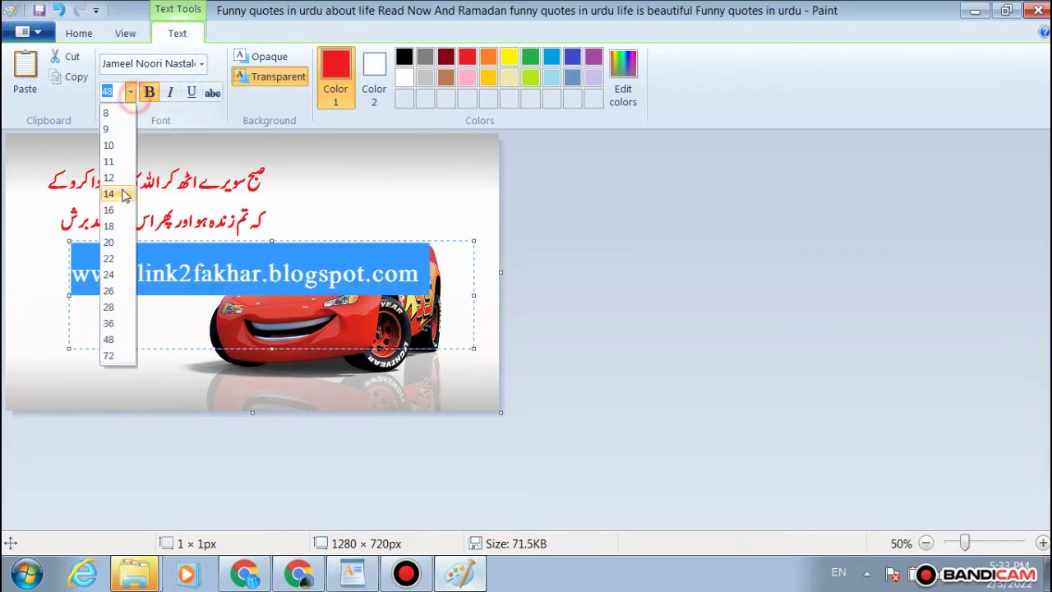
pyautogui.click(112, 243)
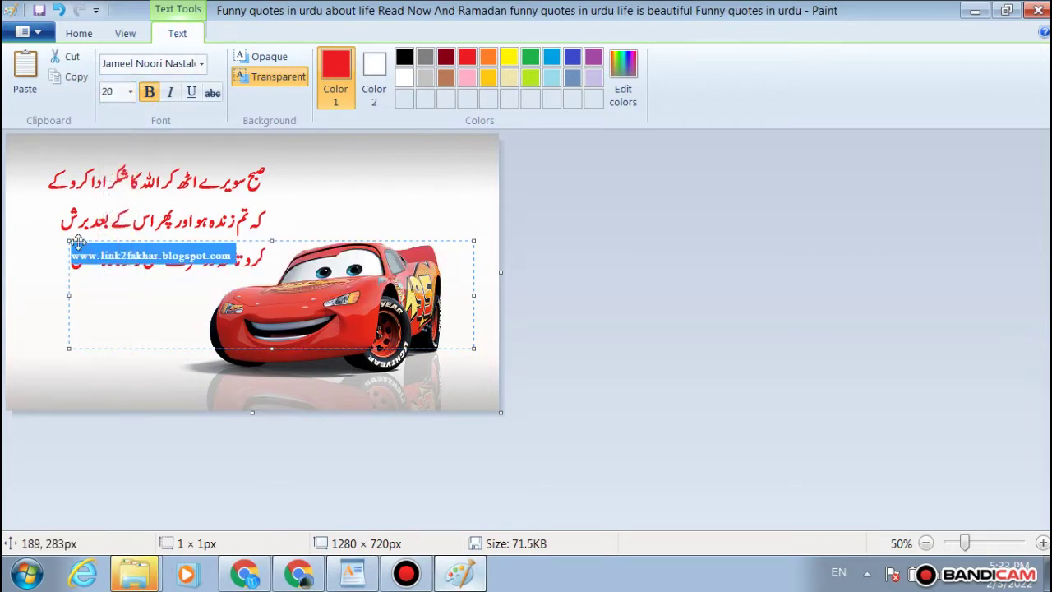
pyautogui.moveTo(65, 236); pyautogui.dragTo(65, 270)
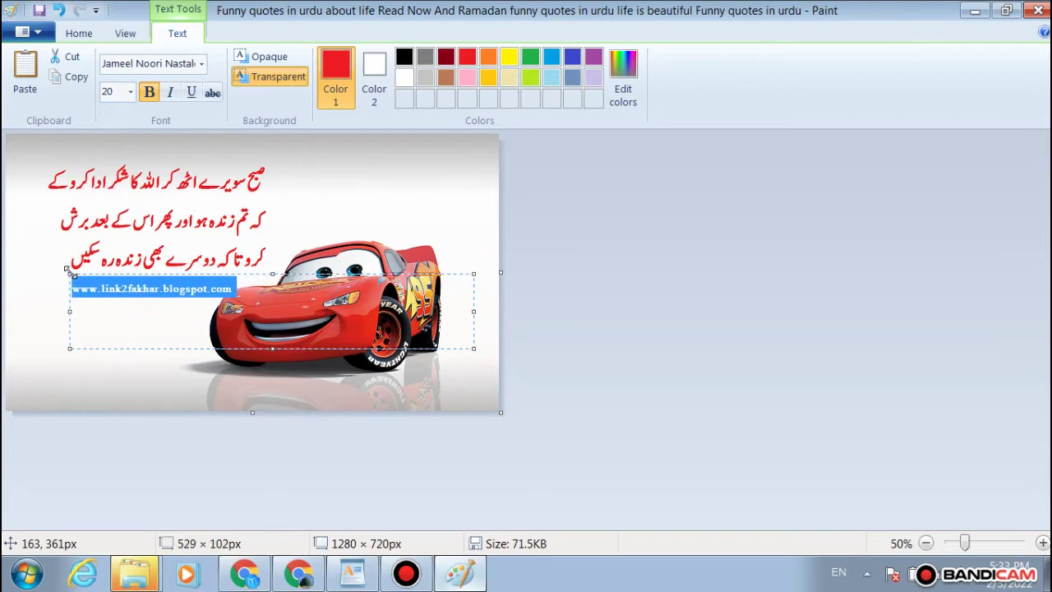
pyautogui.click(404, 56)
pyautogui.click(252, 182)
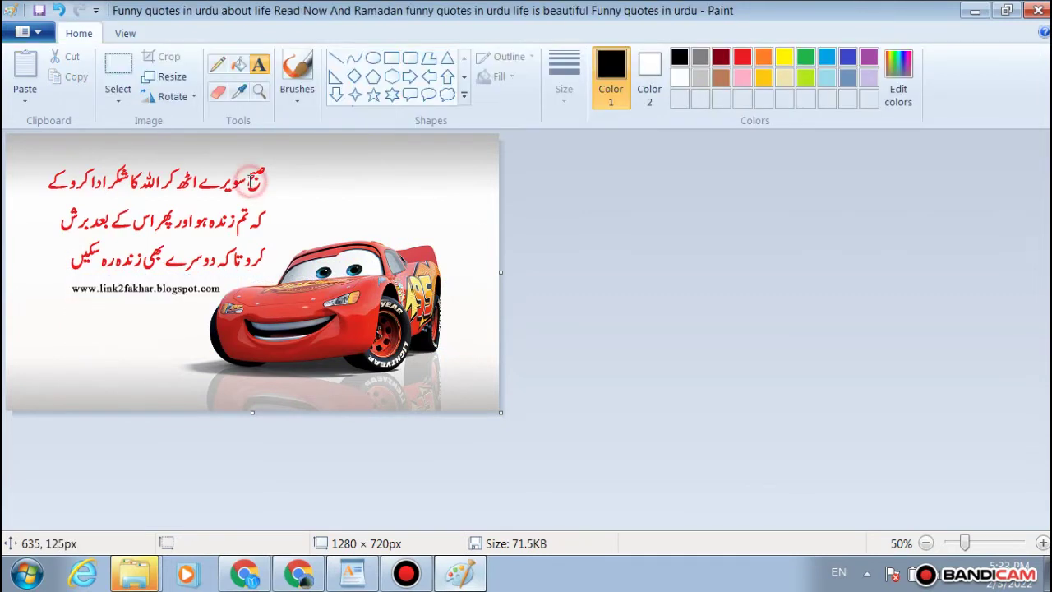
# Step: Return to the Blogger post in Chrome and copy "Funny Quotes In Urdu 2022 With Images" from its title
pyautogui.click(70, 207)
pyautogui.click(244, 573)
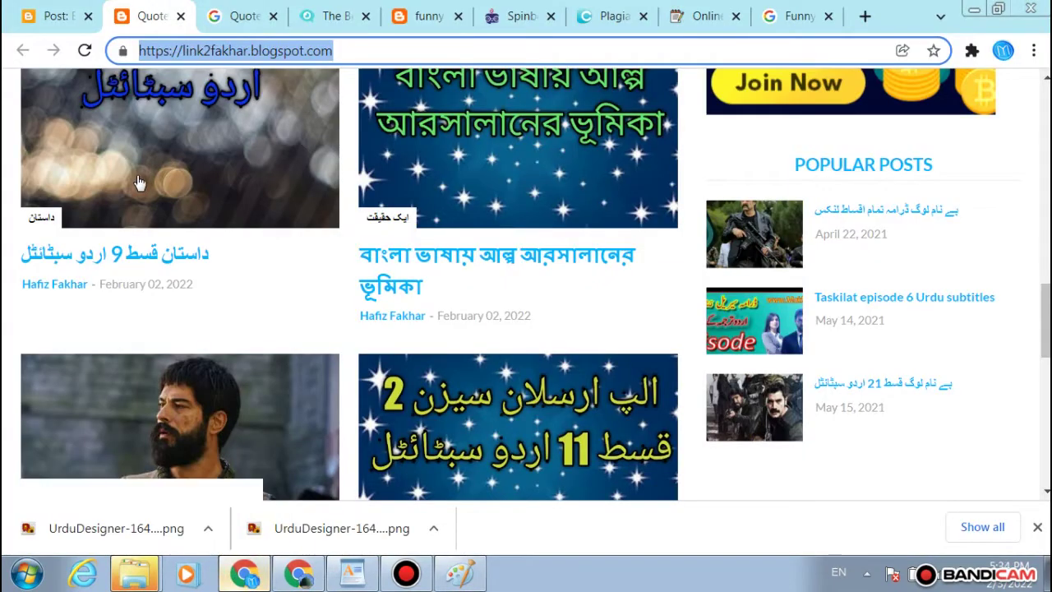
pyautogui.click(50, 15)
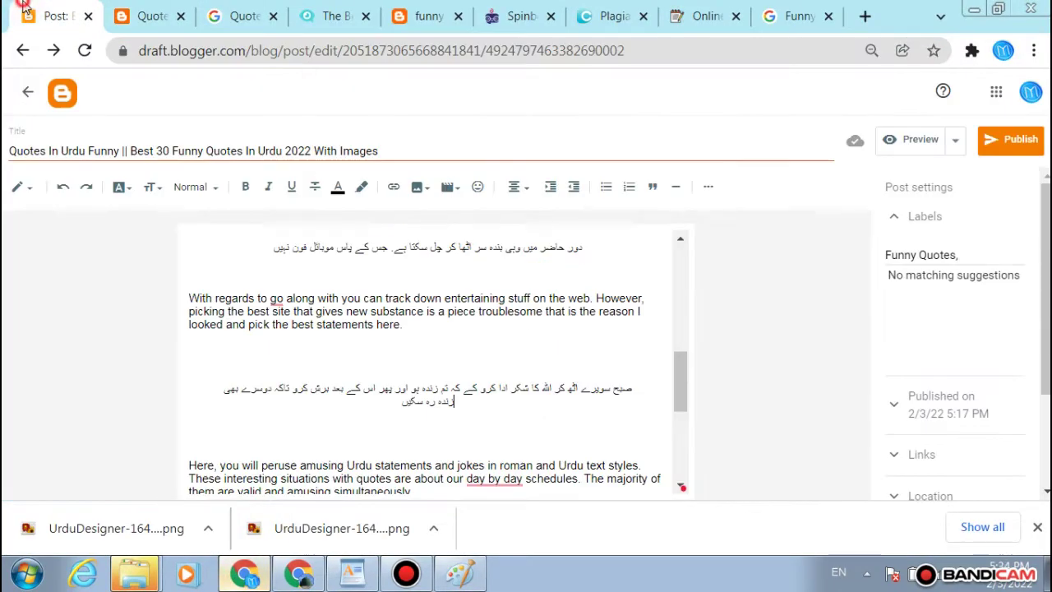
pyautogui.doubleClick(271, 151)
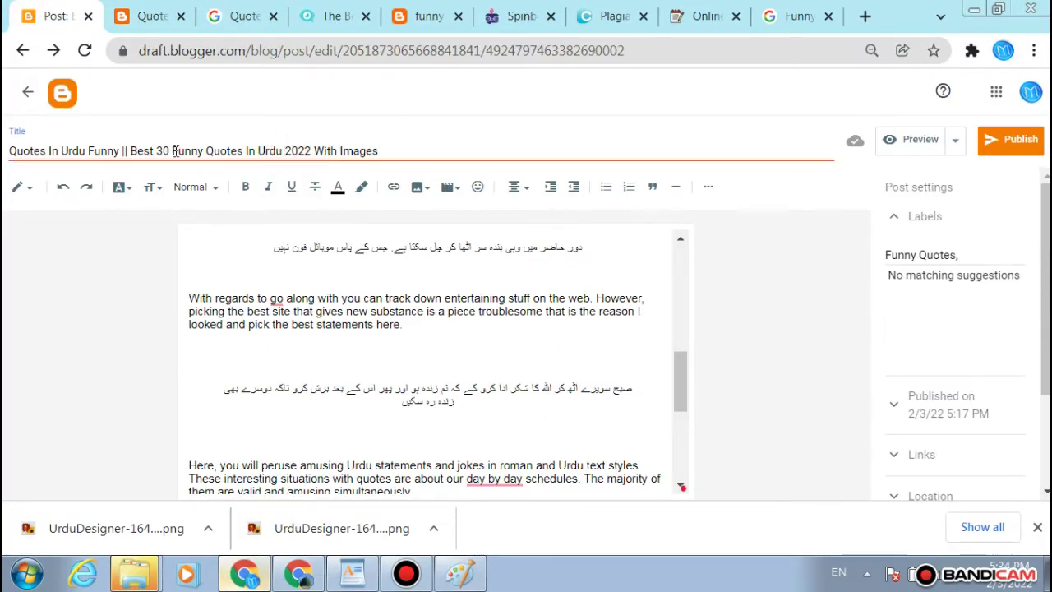
pyautogui.moveTo(172, 151); pyautogui.dragTo(505, 138)
pyautogui.hotkey('ctrl', 'c')
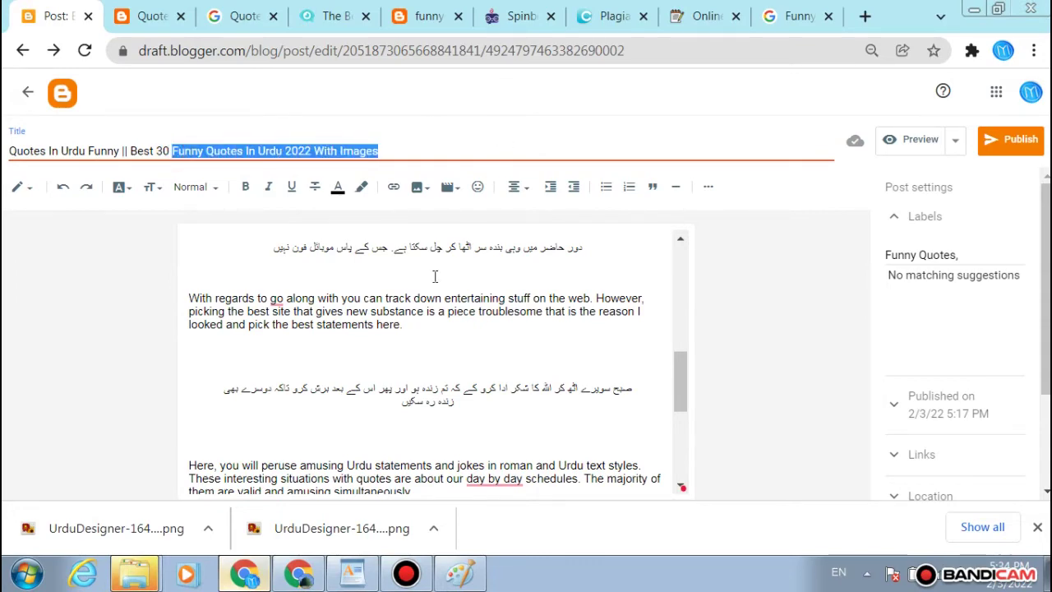
# Step: Switch to Paint and save the car picture as a JPEG named "Funny Quotes In Urdu 2022 With Images" on the Desktop
pyautogui.click(411, 396)
pyautogui.click(445, 582)
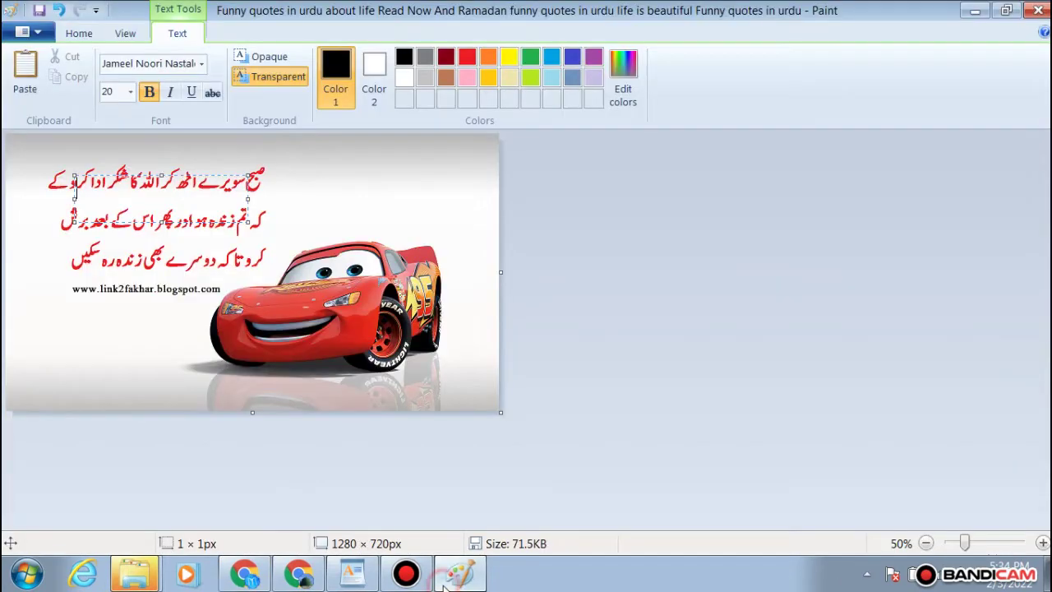
pyautogui.click(25, 32)
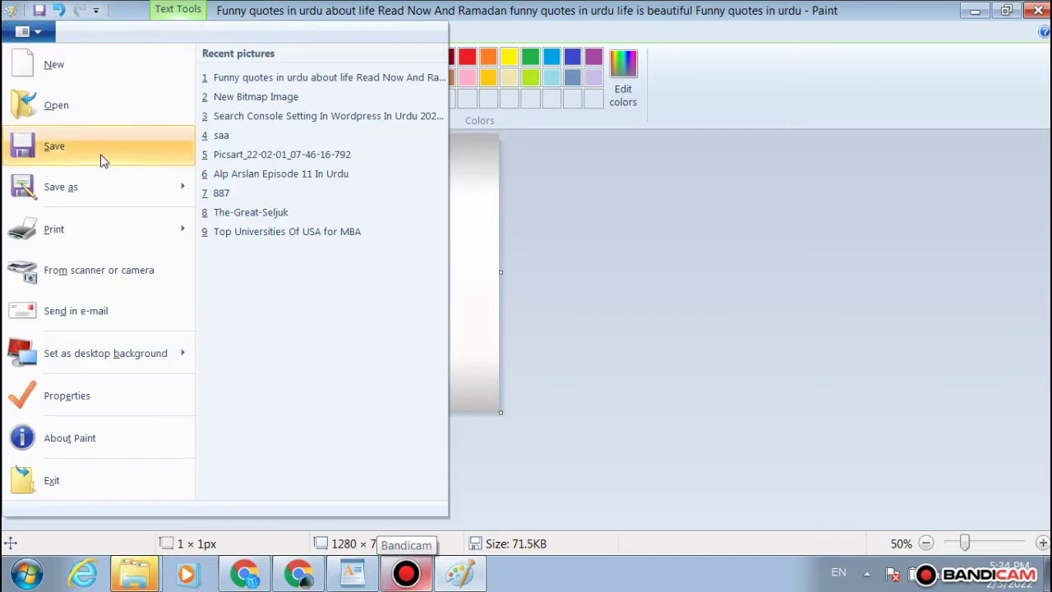
pyautogui.click(103, 185)
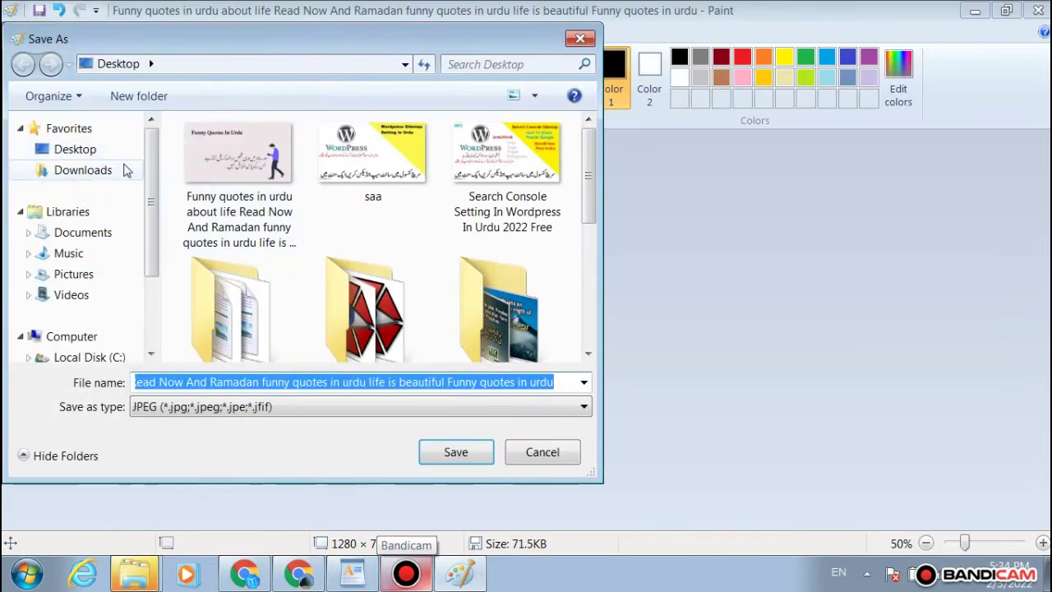
pyautogui.hotkey('ctrl', 'v')
pyautogui.click(436, 451)
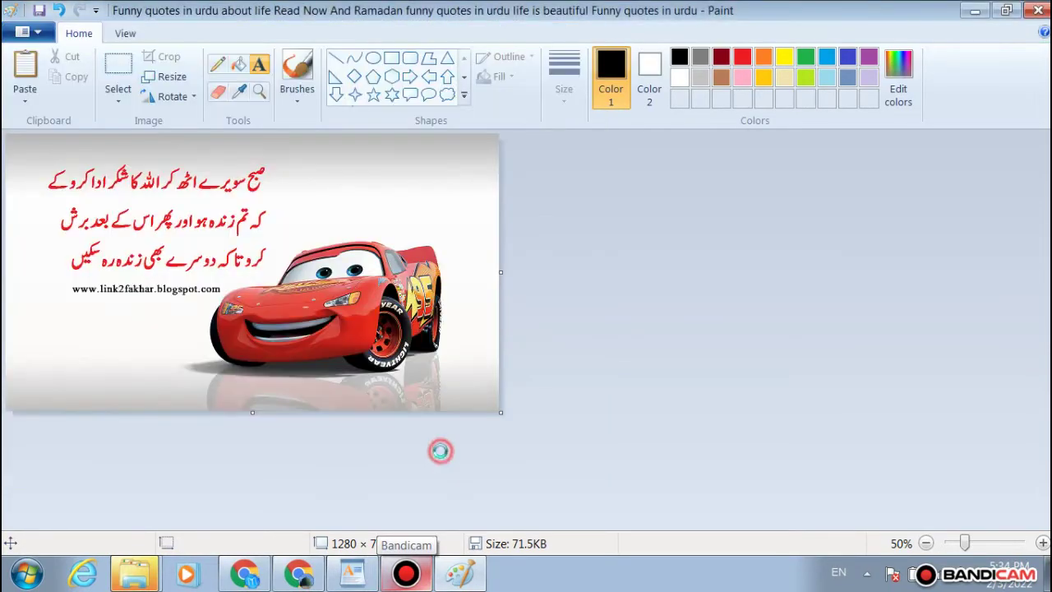
# Step: Return to the Blogger post in Chrome and insert the image "Funny Quotes In Urdu 2022 With Images" uploaded from the Desktop
pyautogui.click(244, 573)
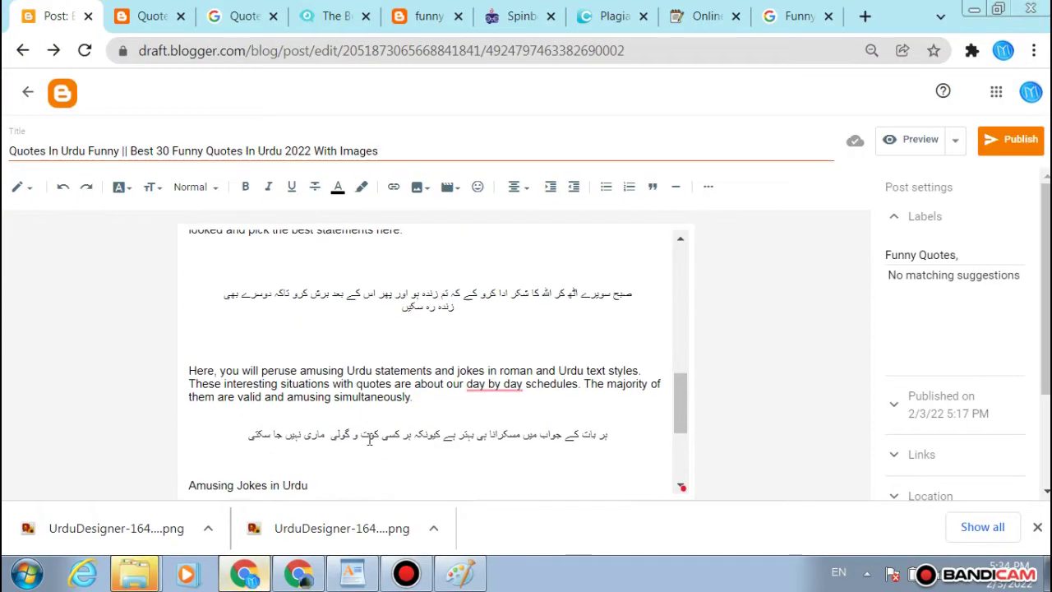
pyautogui.click(446, 261)
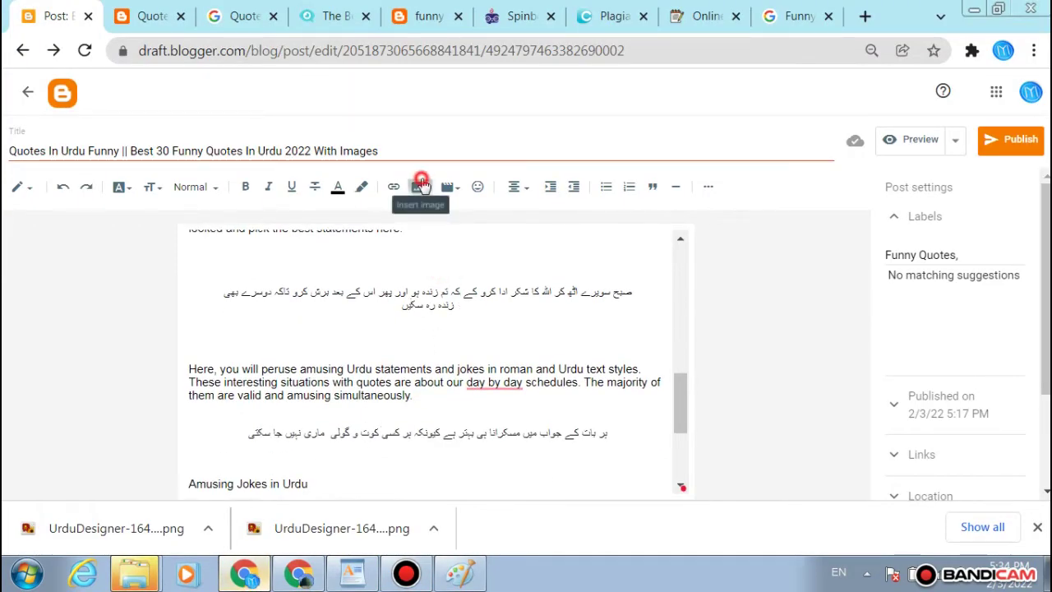
pyautogui.click(421, 185)
pyautogui.click(473, 224)
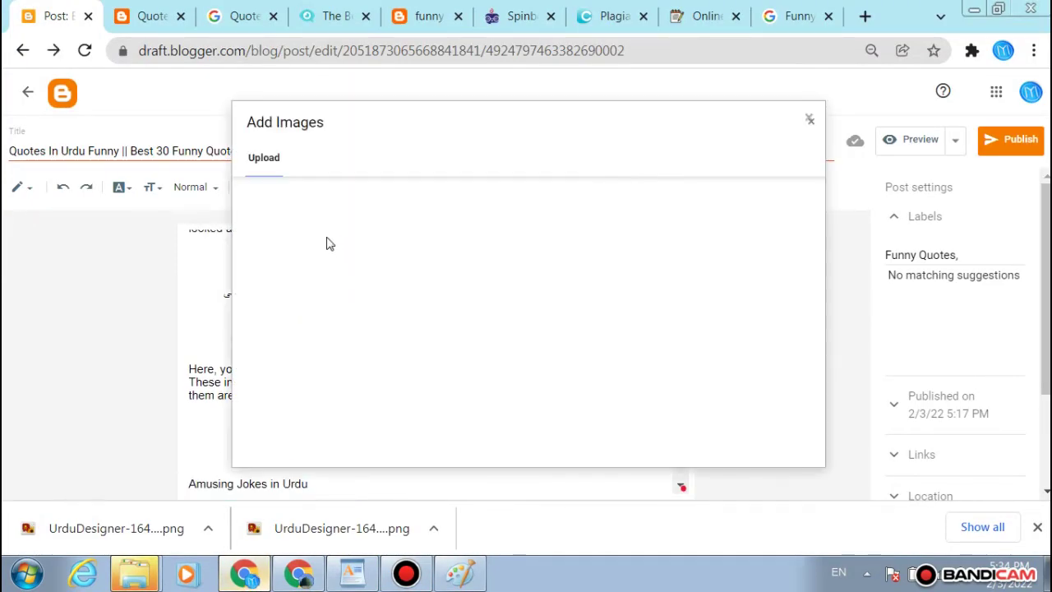
pyautogui.click(275, 195)
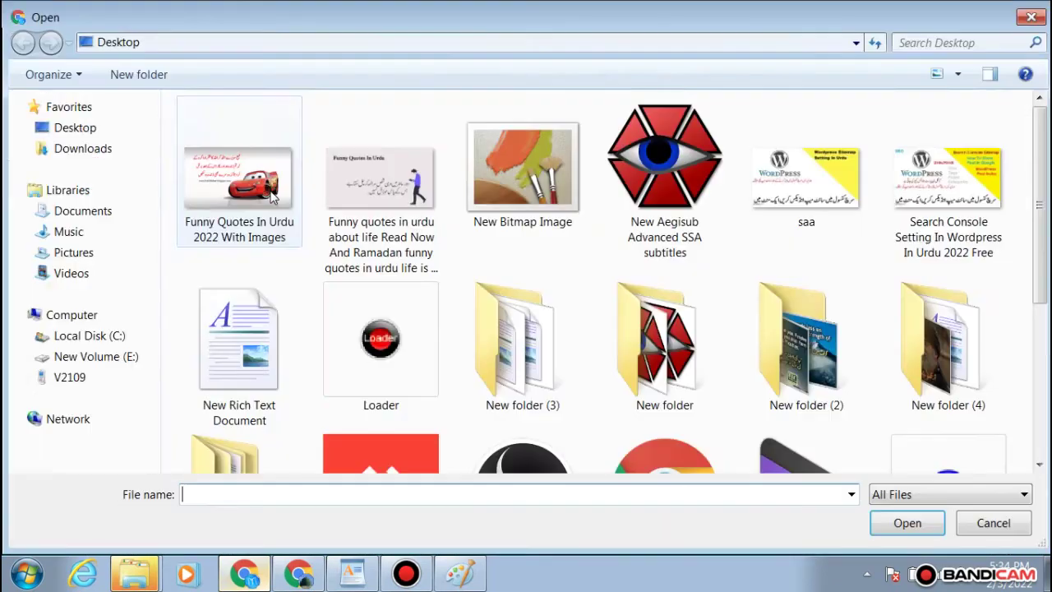
pyautogui.doubleClick(205, 168)
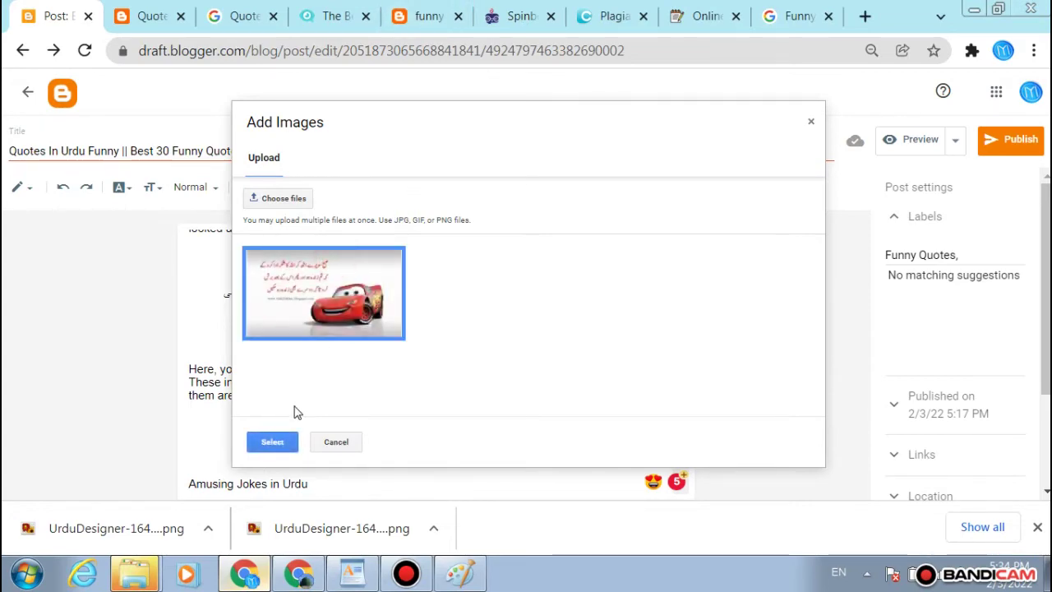
pyautogui.click(273, 441)
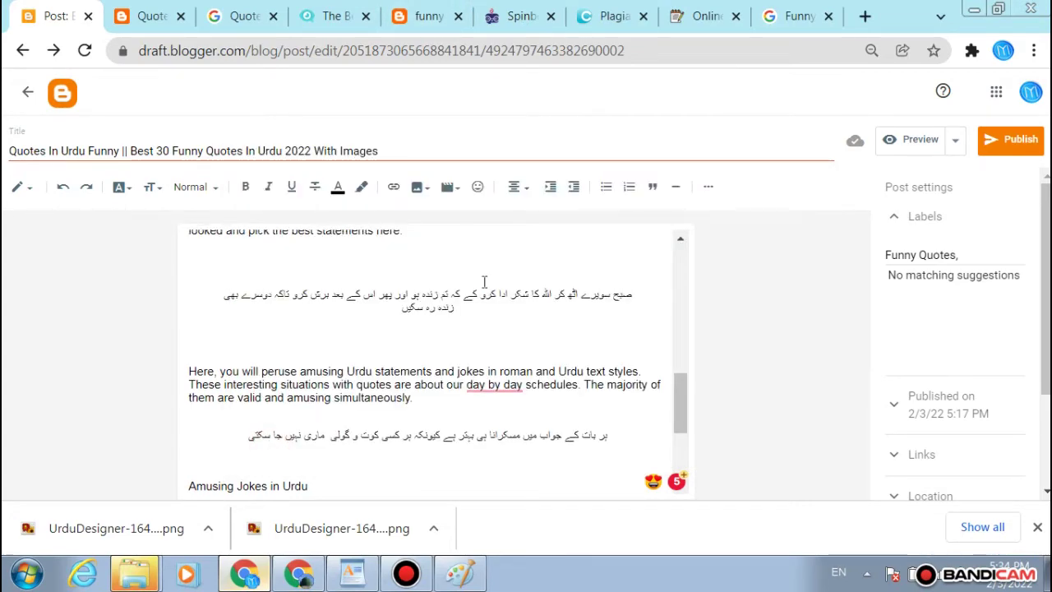
# Step: Add a line break between the "Amusing Jokes in Urdu" line and the inserted car image
pyautogui.scroll(-10, 482, 282)
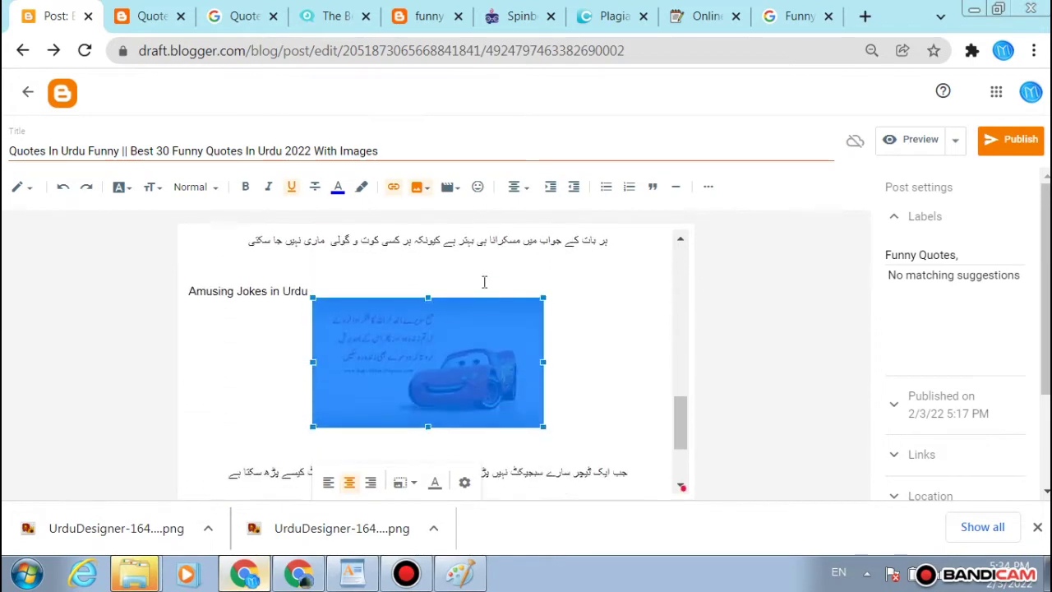
pyautogui.scroll(2, 482, 281)
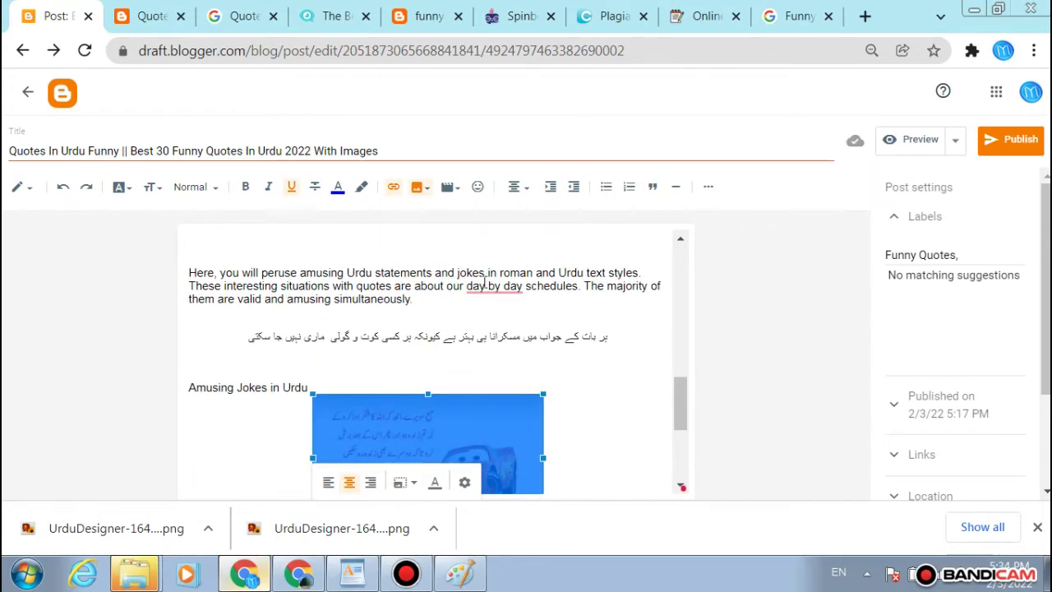
pyautogui.scroll(-1, 477, 317)
pyautogui.click(467, 295)
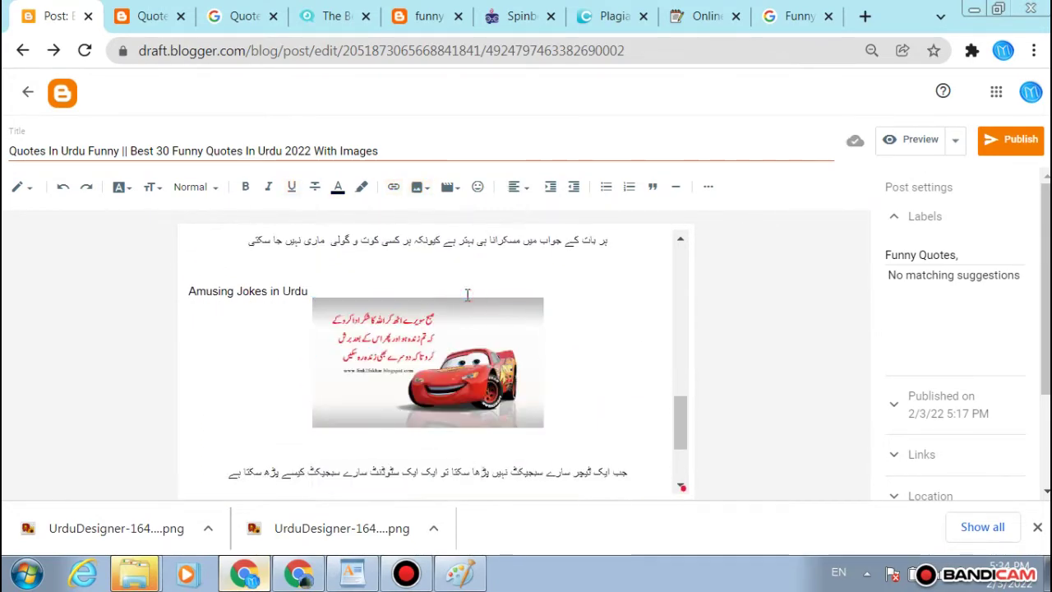
pyautogui.press('Return')
# Step: Set both the alt text and title text of the car image to "Funny Quotes In Urdu 2022 With Images"
pyautogui.click(414, 380)
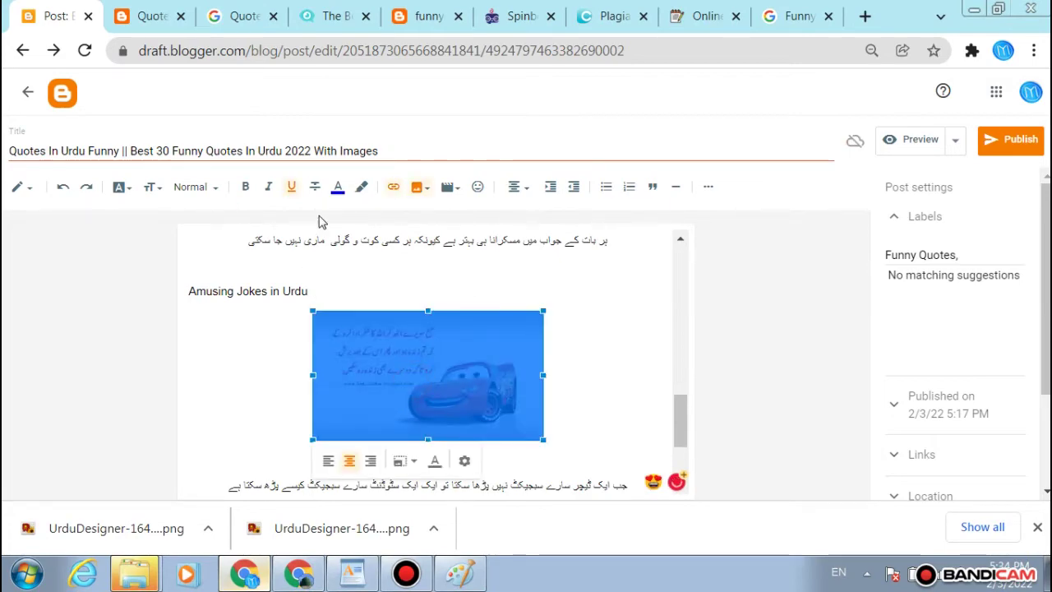
pyautogui.click(464, 460)
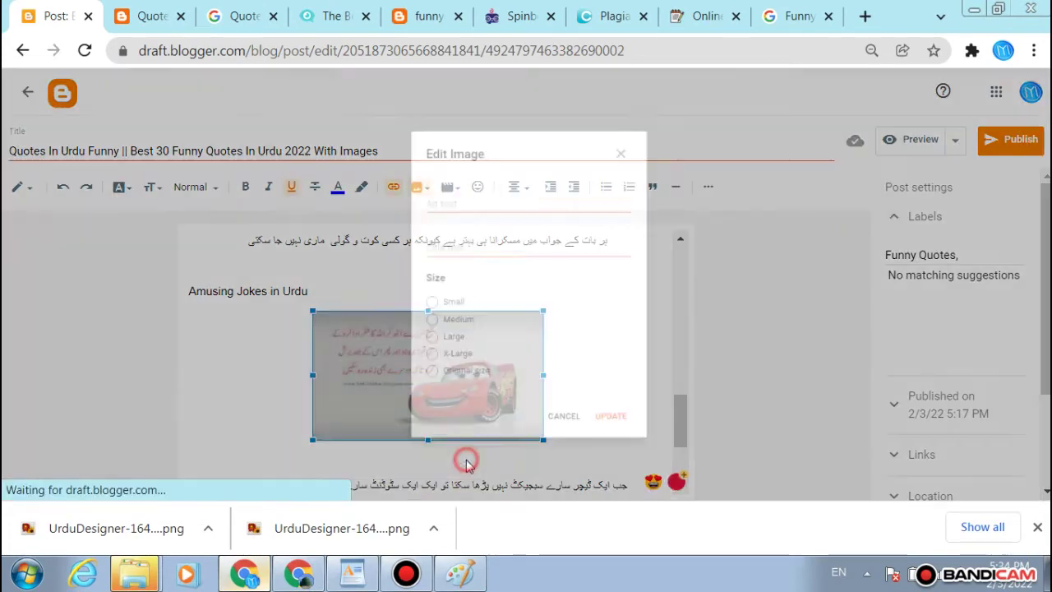
pyautogui.click(460, 193)
pyautogui.write('Funny Quotes In Urdu 2022 With Images')
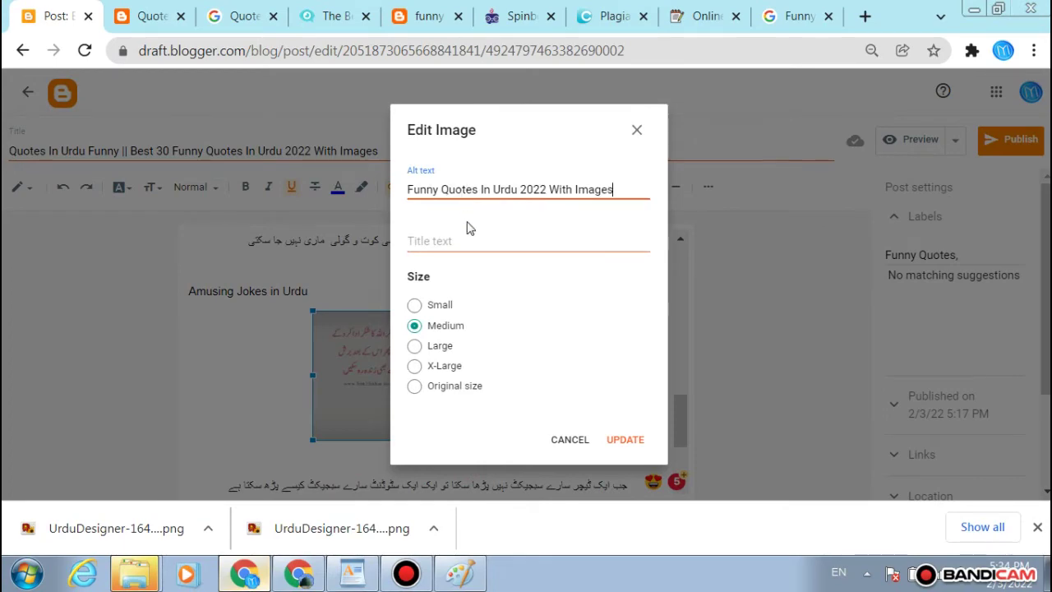
pyautogui.click(465, 237)
pyautogui.write('Funny Quotes In Urdu 2022 With Images')
pyautogui.click(626, 427)
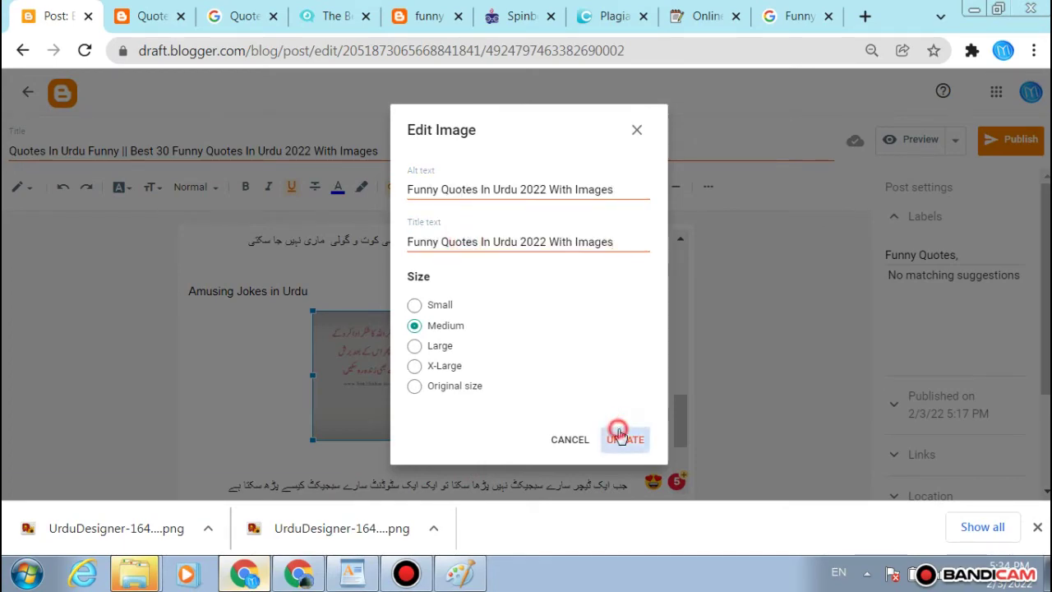
pyautogui.click(606, 343)
# Step: Add the caption "Best Quotes In Urdu Funny" to the car image, copying "Quotes In Urdu Funny" from the post title
pyautogui.click(518, 354)
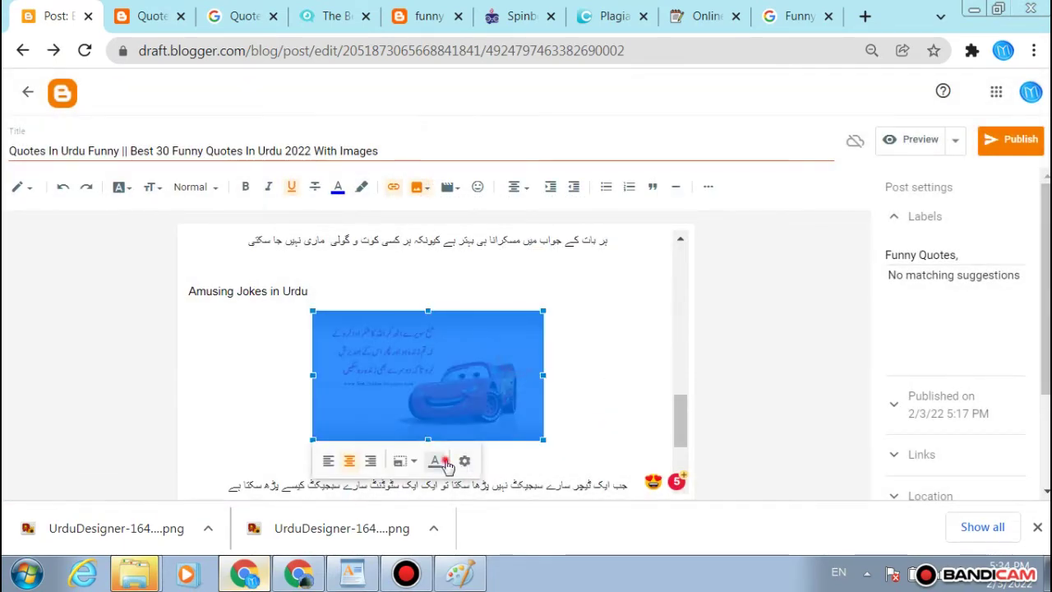
pyautogui.click(434, 460)
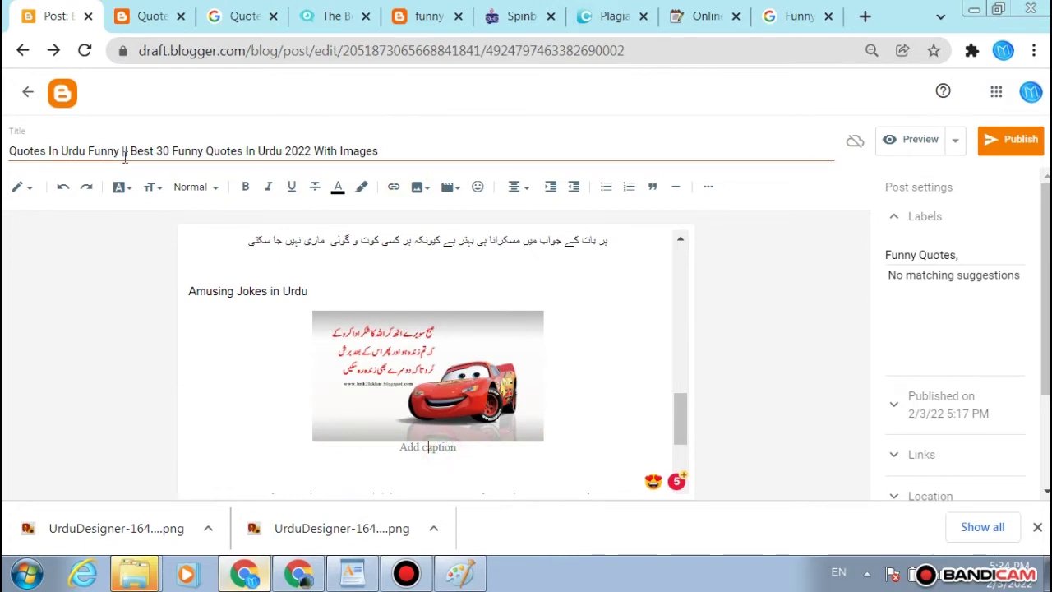
pyautogui.moveTo(124, 151); pyautogui.dragTo(3, 118)
pyautogui.hotkey('ctrl', 'c')
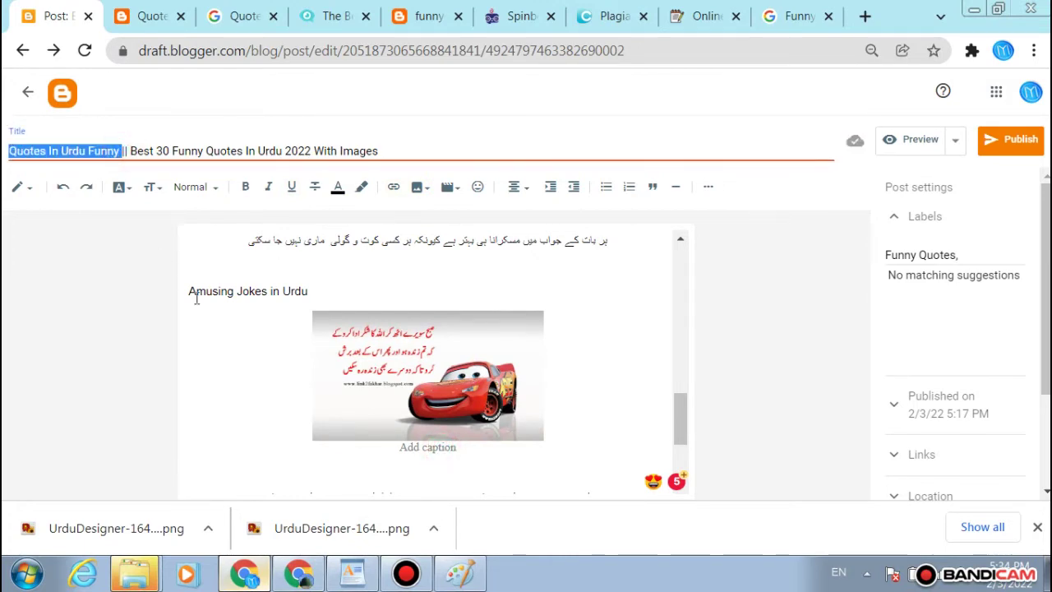
pyautogui.click(398, 462)
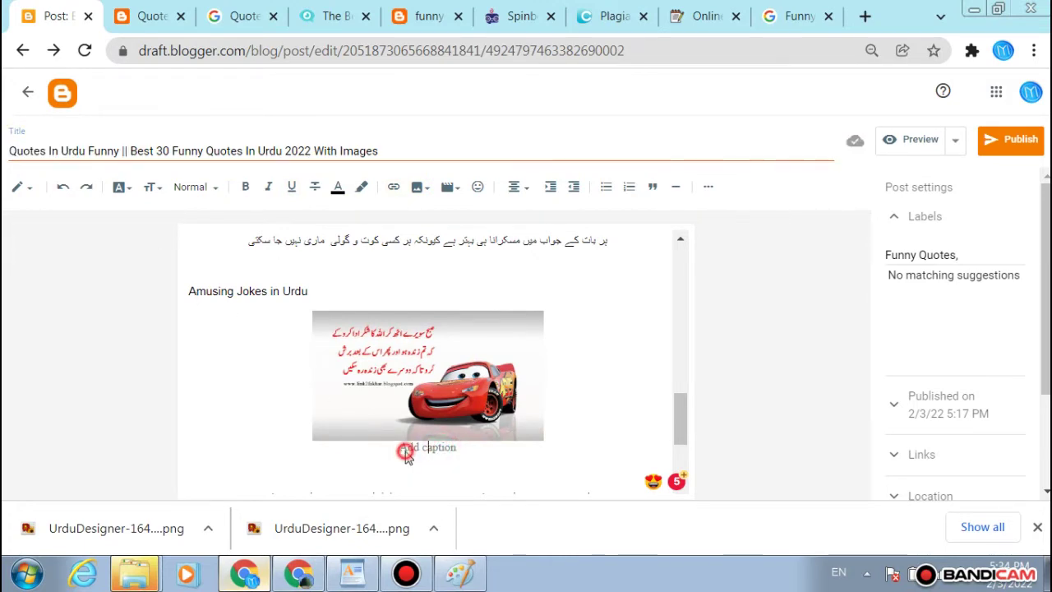
pyautogui.write('Best')
pyautogui.hotkey('ctrl', 'v')
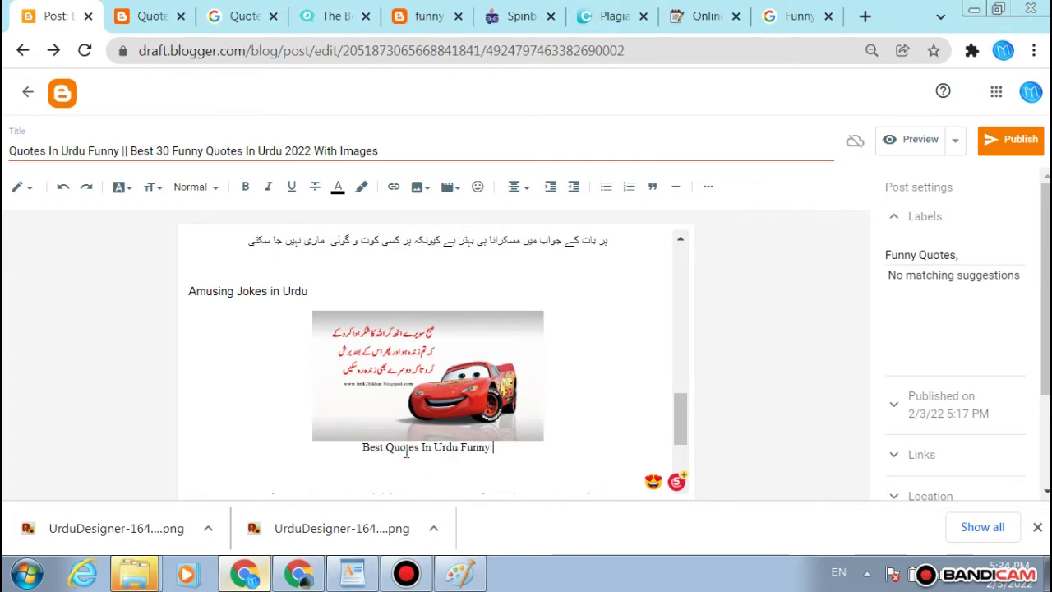
pyautogui.click(593, 298)
# Step: Look over the post and enter "Best Urdu Funny Quotes With Images 2022" as its search description
pyautogui.scroll(10, 592, 298)
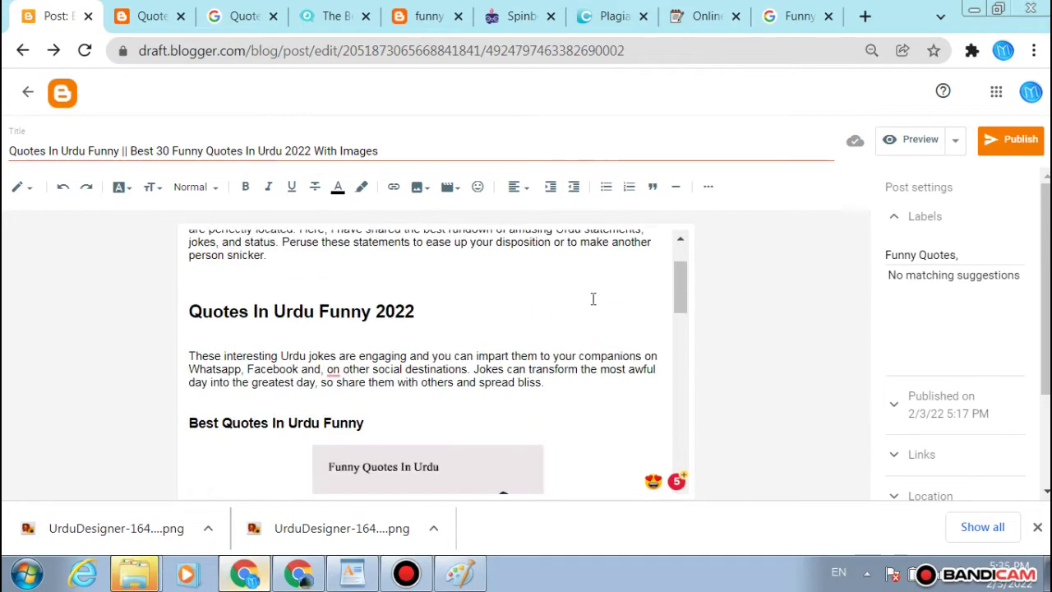
pyautogui.scroll(-2, 593, 299)
pyautogui.scroll(-2, 593, 299)
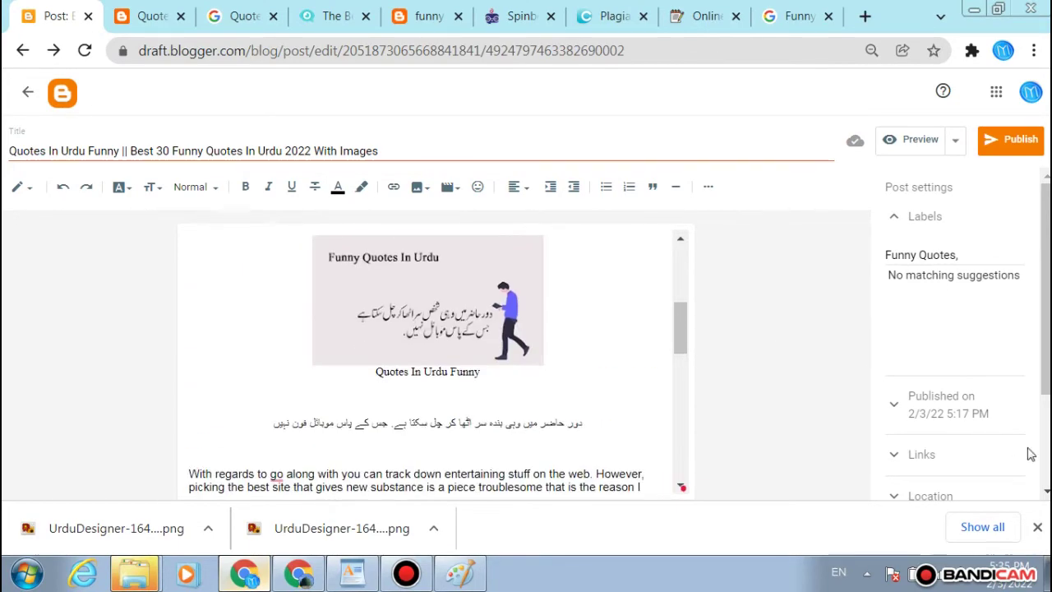
pyautogui.scroll(-2, 991, 429)
pyautogui.click(982, 436)
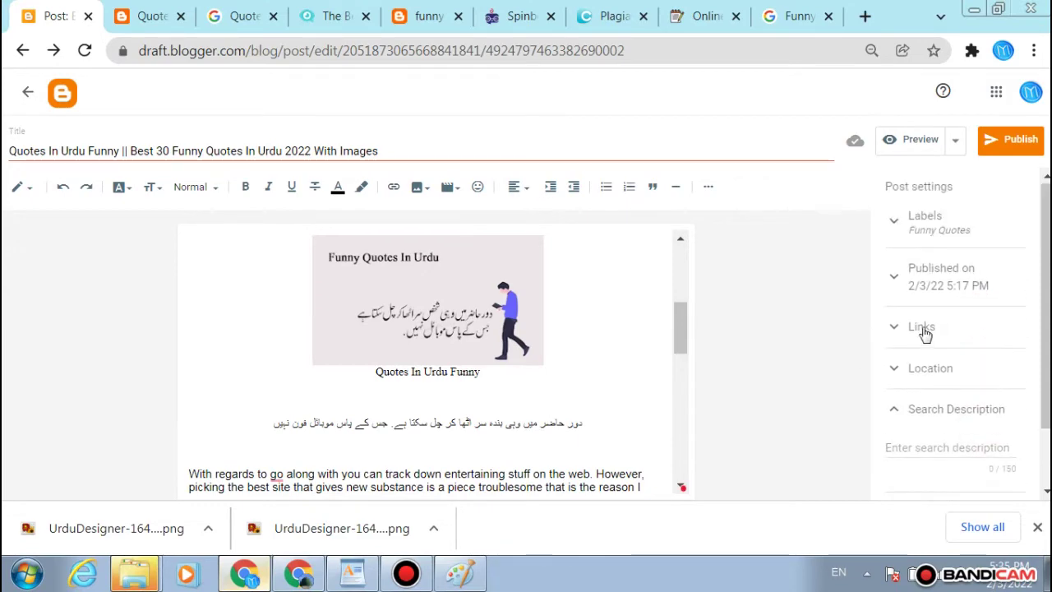
pyautogui.click(946, 444)
pyautogui.scroll(5, 660, 352)
pyautogui.scroll(-15, 660, 352)
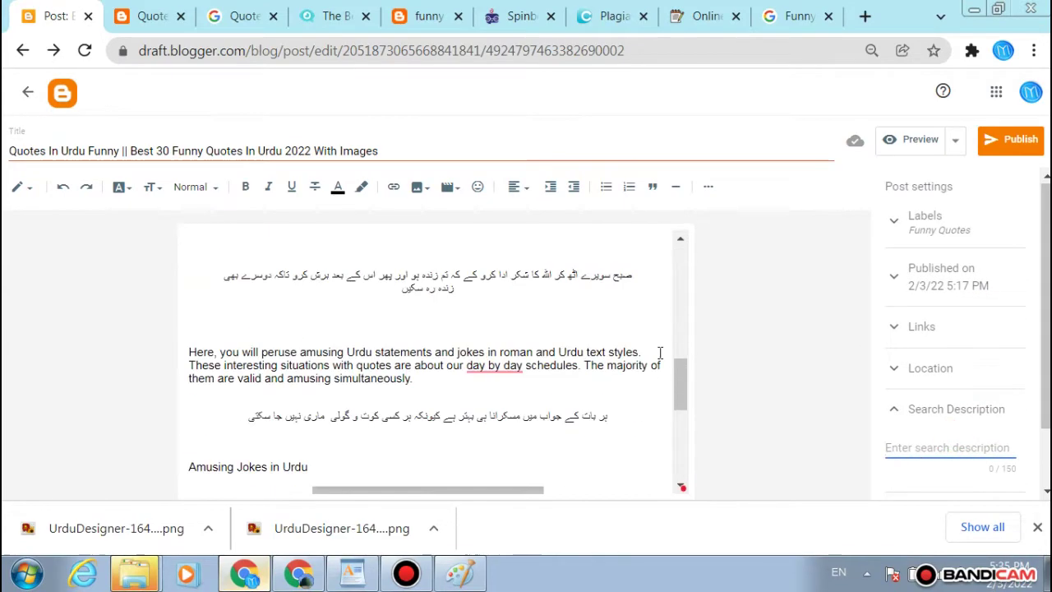
pyautogui.scroll(10, 660, 352)
pyautogui.scroll(3, 659, 352)
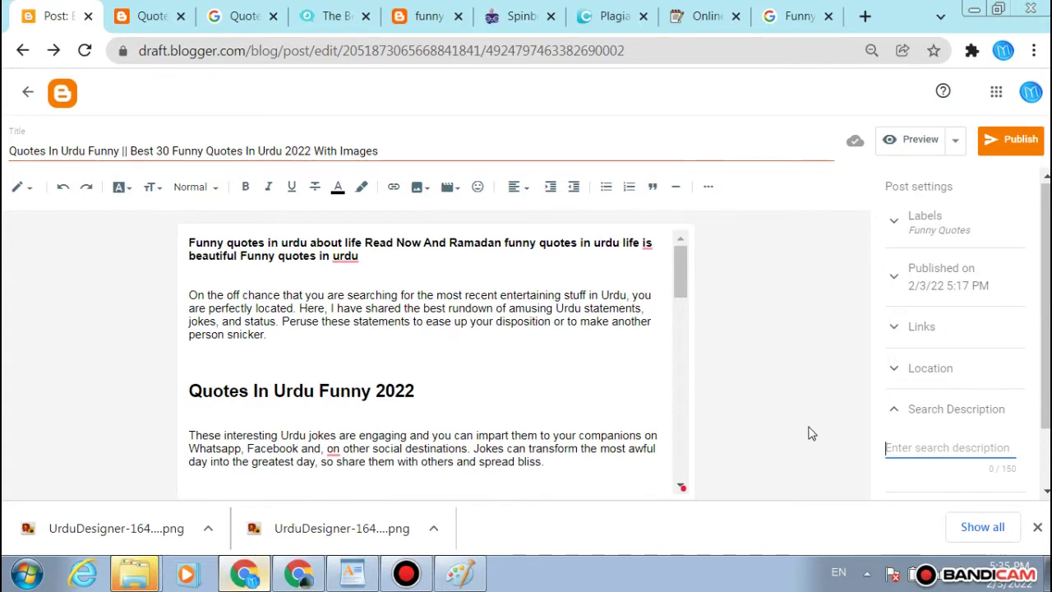
pyautogui.write('Be')
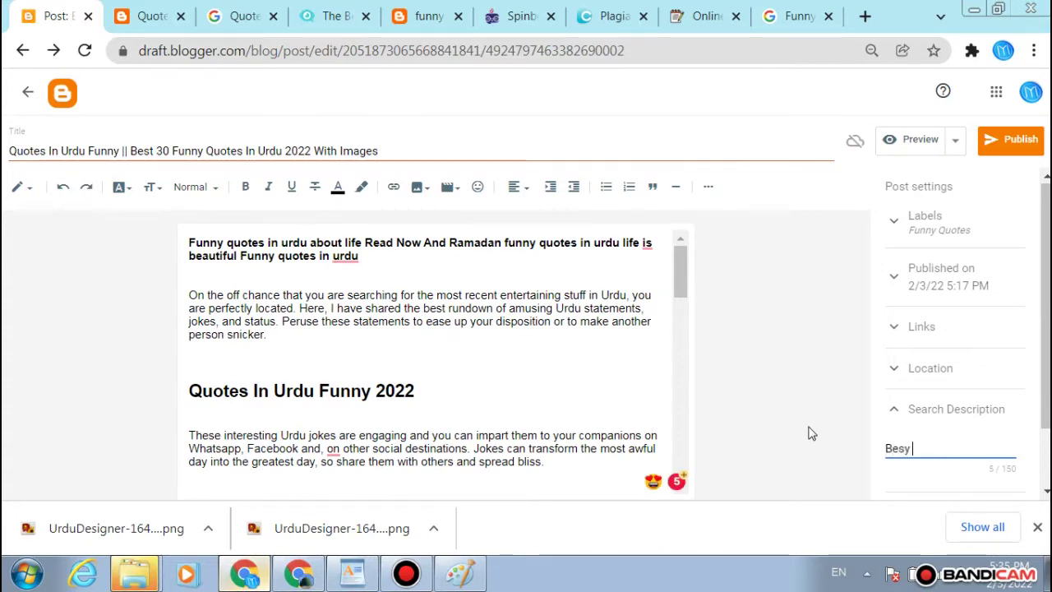
pyautogui.write('sy')
pyautogui.press('BackSpace')
pyautogui.write('Urdu Funny Quotes I')
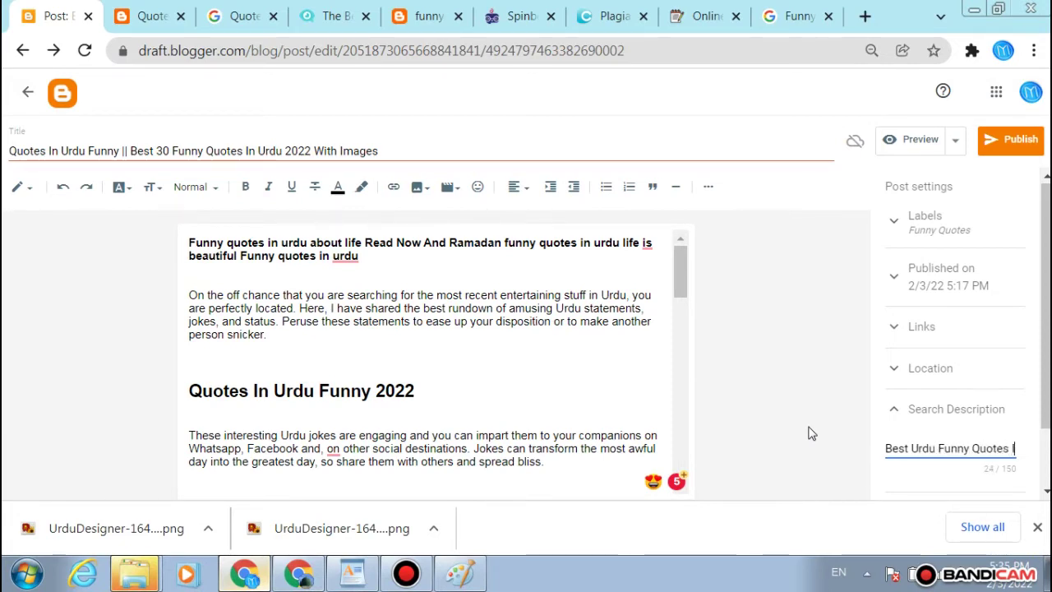
pyautogui.press('BackSpace')
pyautogui.write('With ')
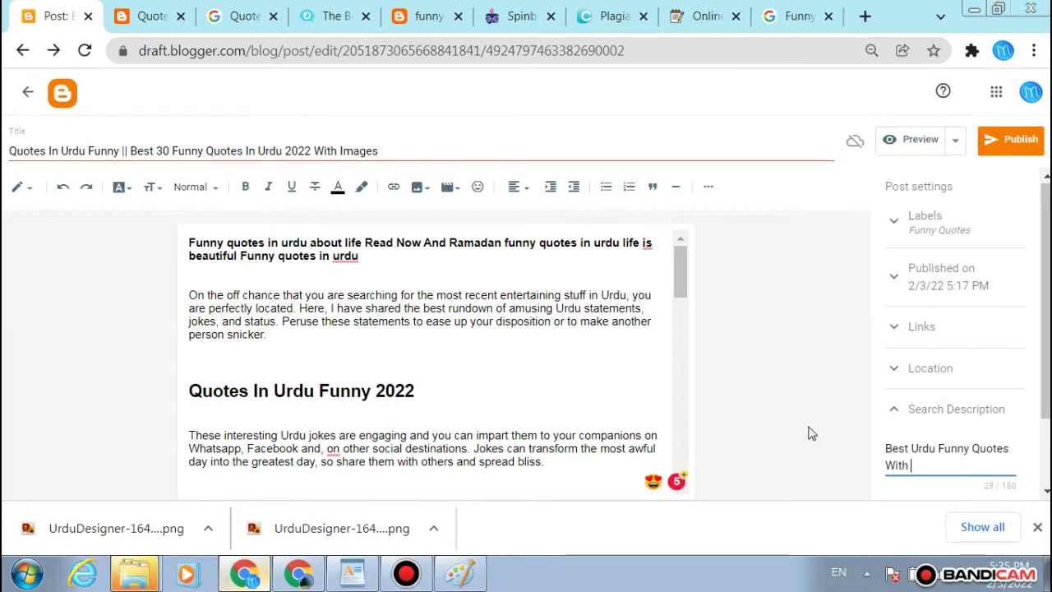
pyautogui.write('Images 2022')
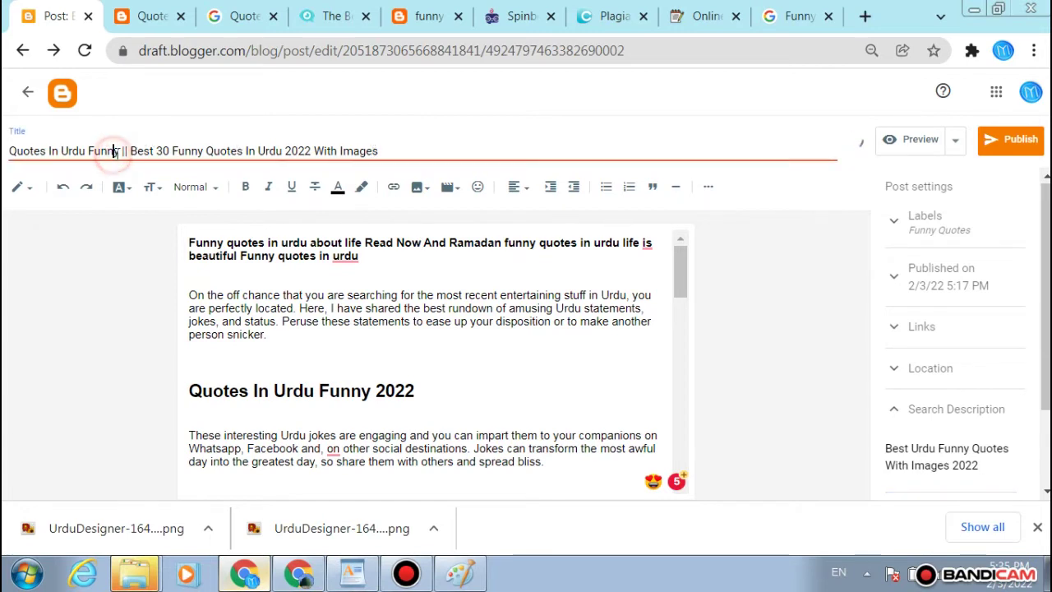
# Step: Extend the search description with "|| Quotes In Urdu Funny || Funny Quotes Images In Urdu", copying the first phrase from the post title
pyautogui.moveTo(119, 151); pyautogui.dragTo(4, 145)
pyautogui.hotkey('ctrl', 'c')
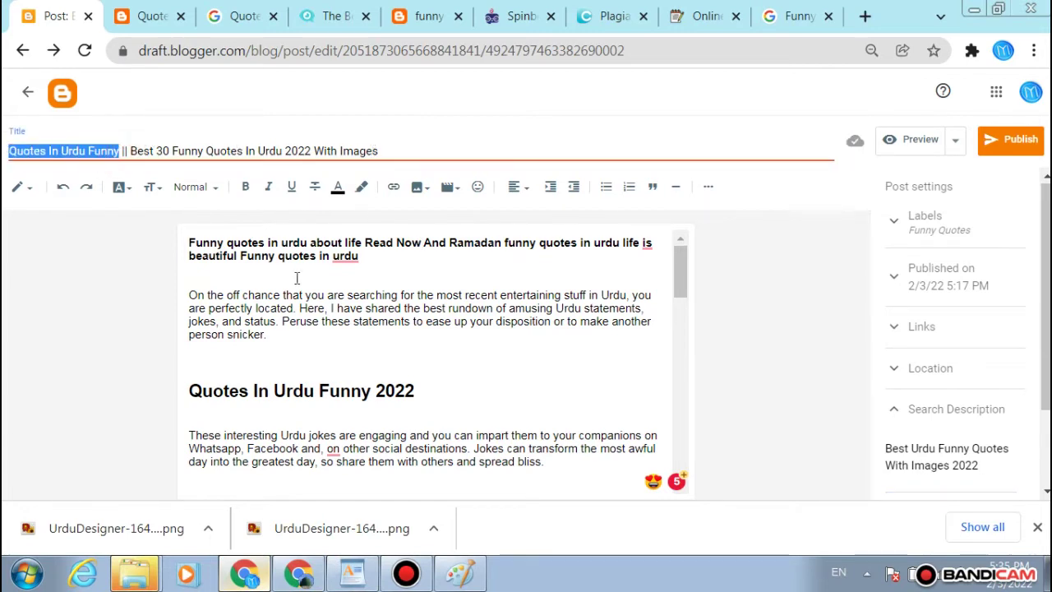
pyautogui.click(997, 486)
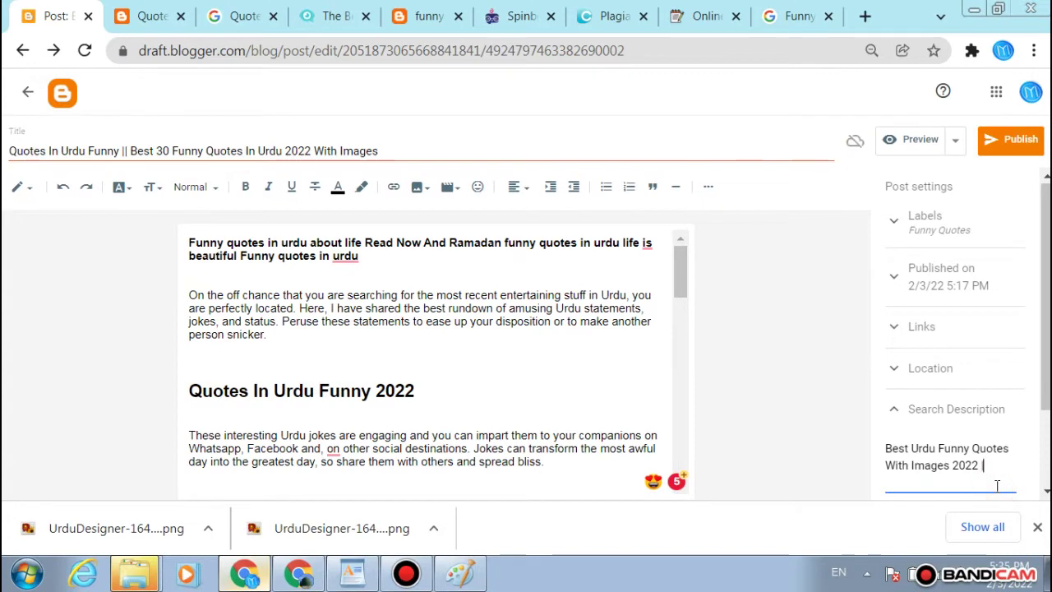
pyautogui.write('||')
pyautogui.hotkey('ctrl', 'v')
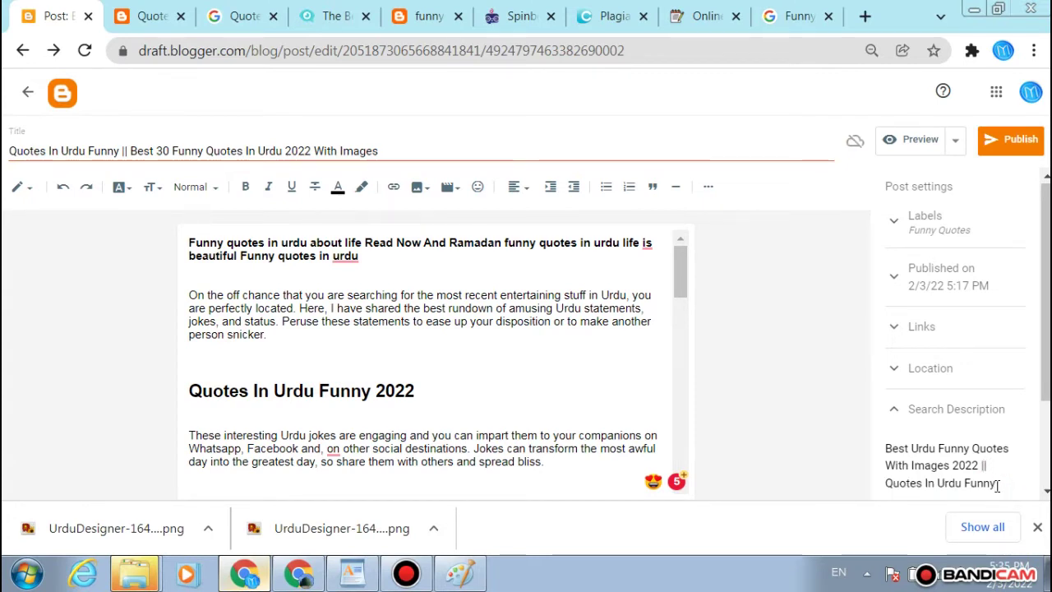
pyautogui.write('|| Fu')
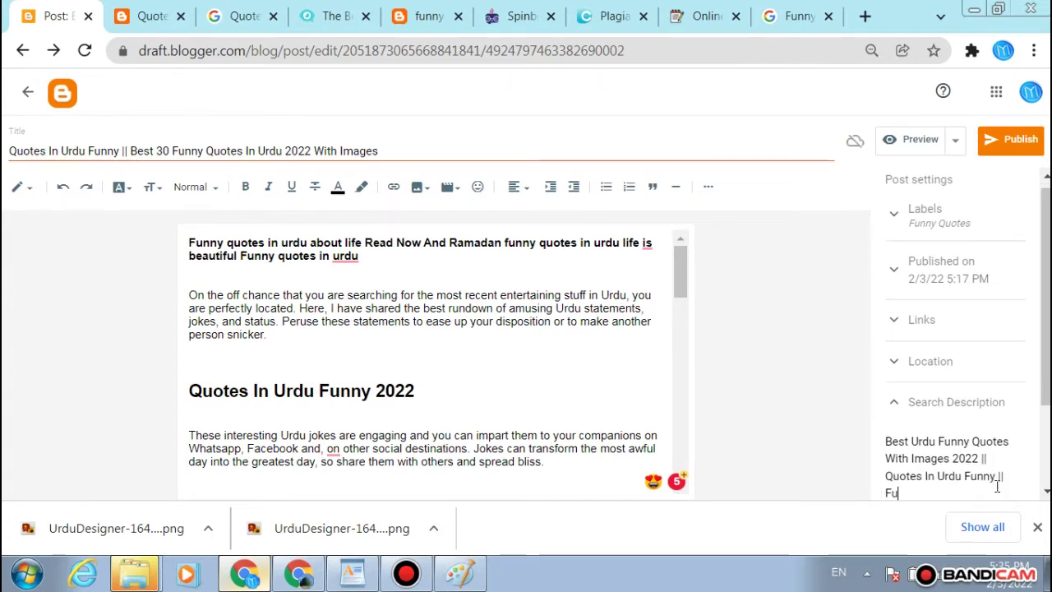
pyautogui.write('nny Qu')
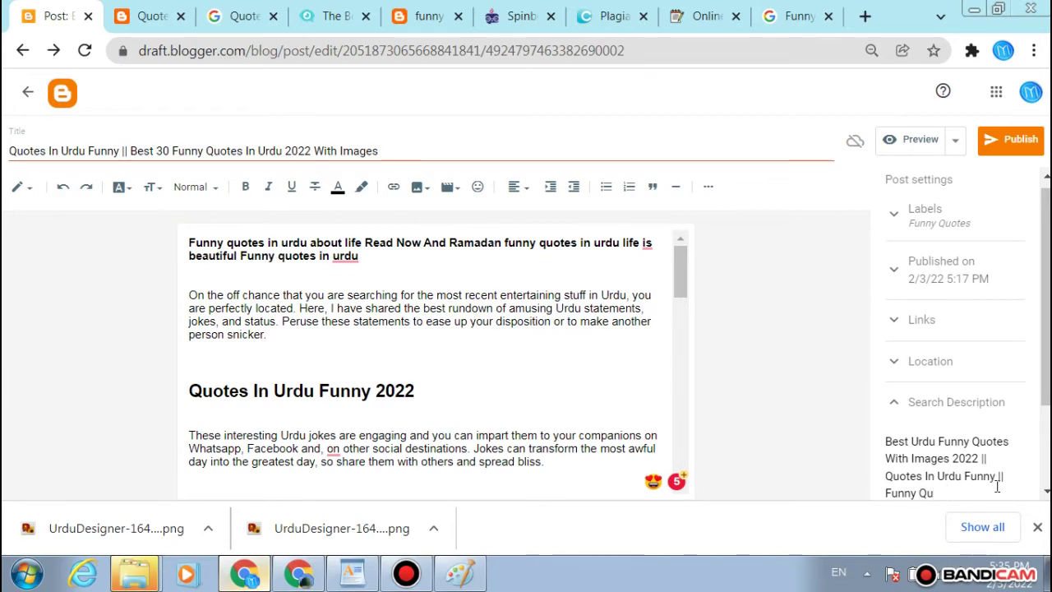
pyautogui.write('ot')
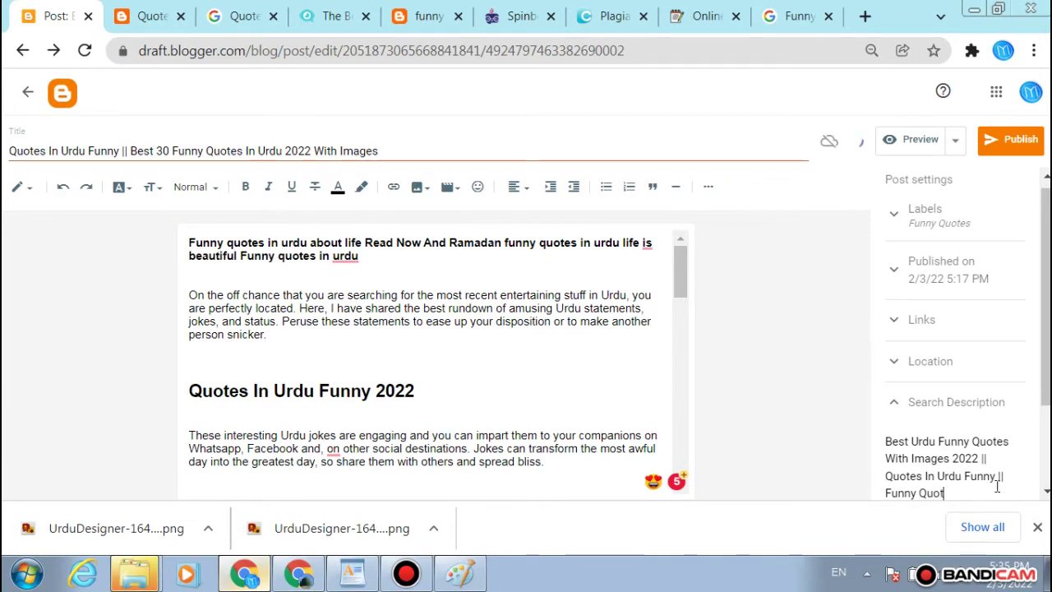
pyautogui.write('es Images')
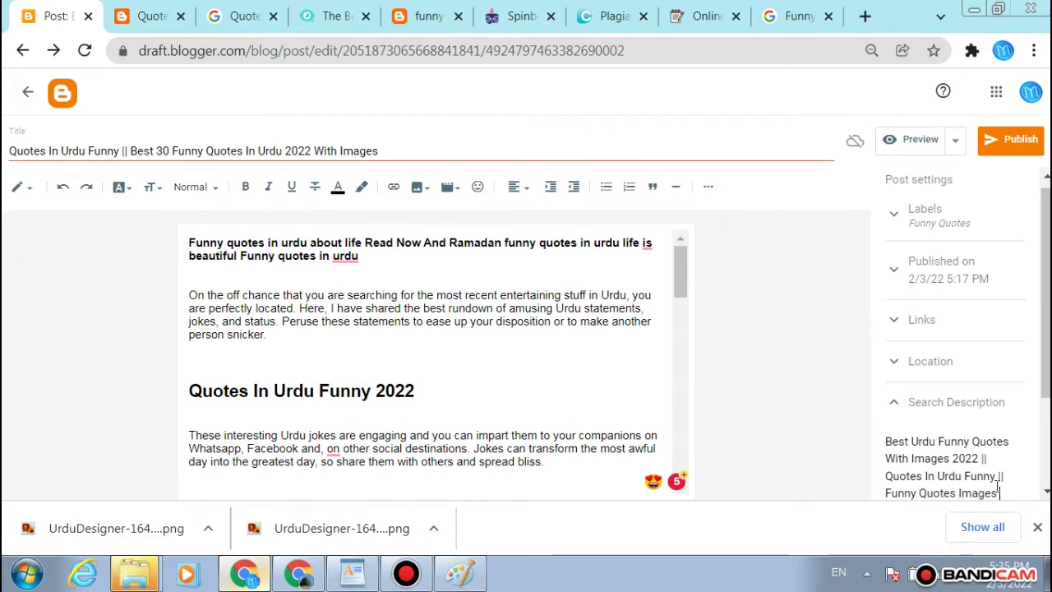
pyautogui.write(' In Urdu')
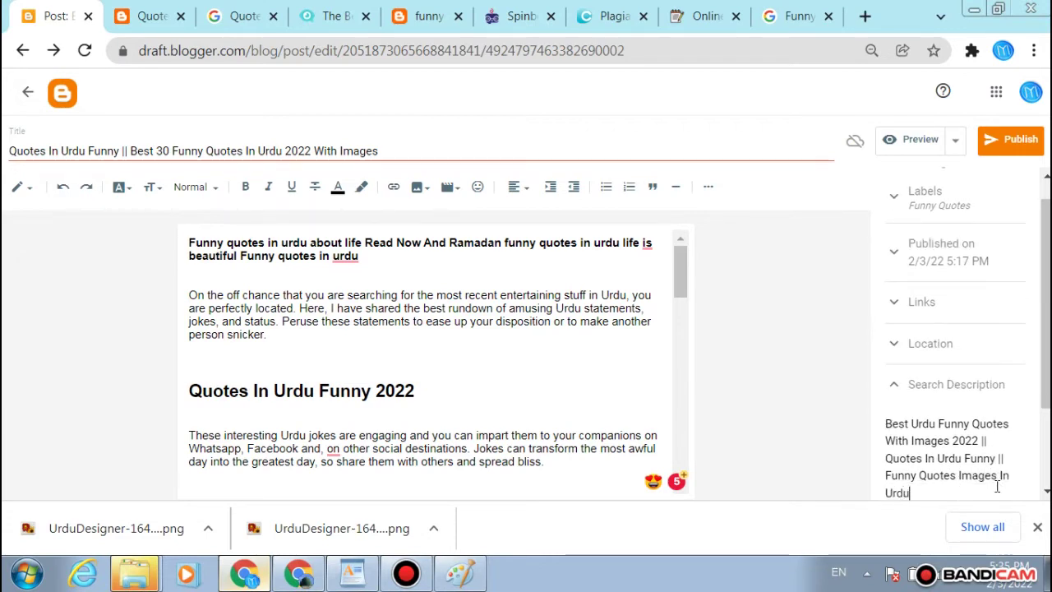
# Step: Add "|| Top Quotes In Urdu Funny" to the end of the search description
pyautogui.write(' ||Quotes In Urdu Funny')
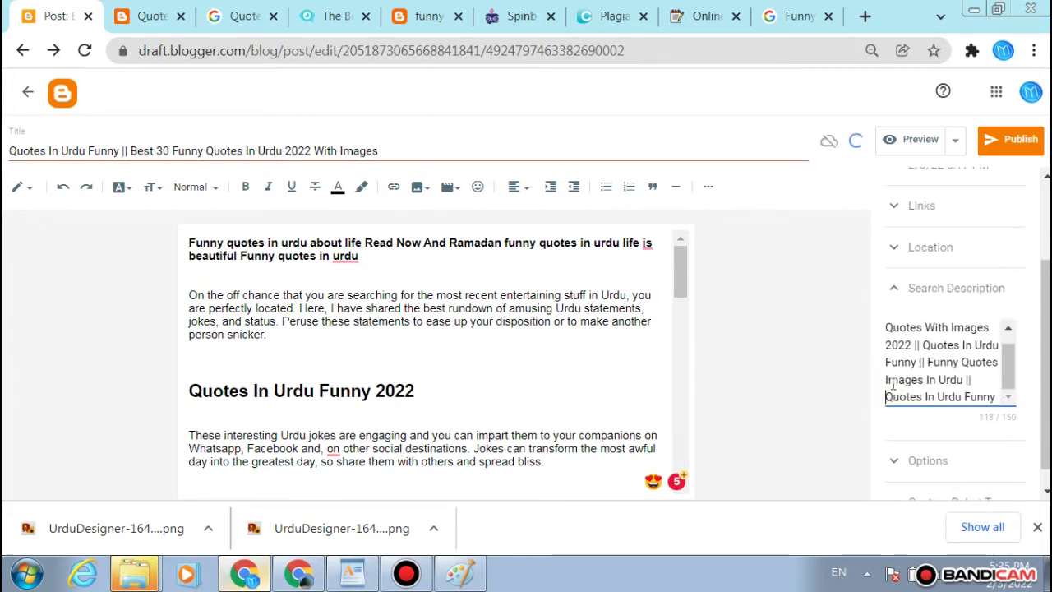
pyautogui.write(' tp')
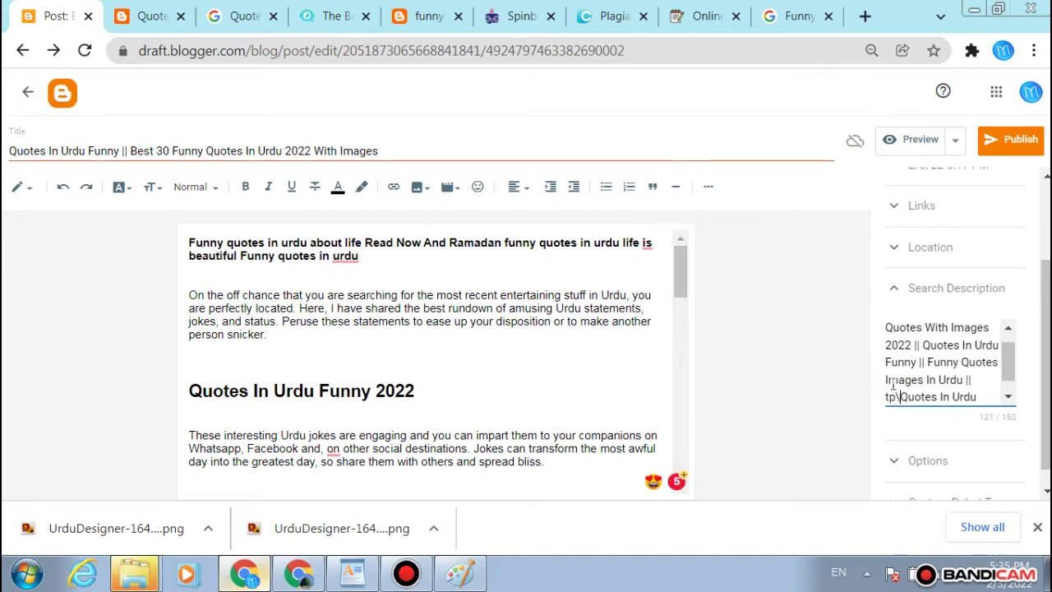
pyautogui.press('BackSpace')
pyautogui.press('BackSpace')
pyautogui.press('BackSpace')
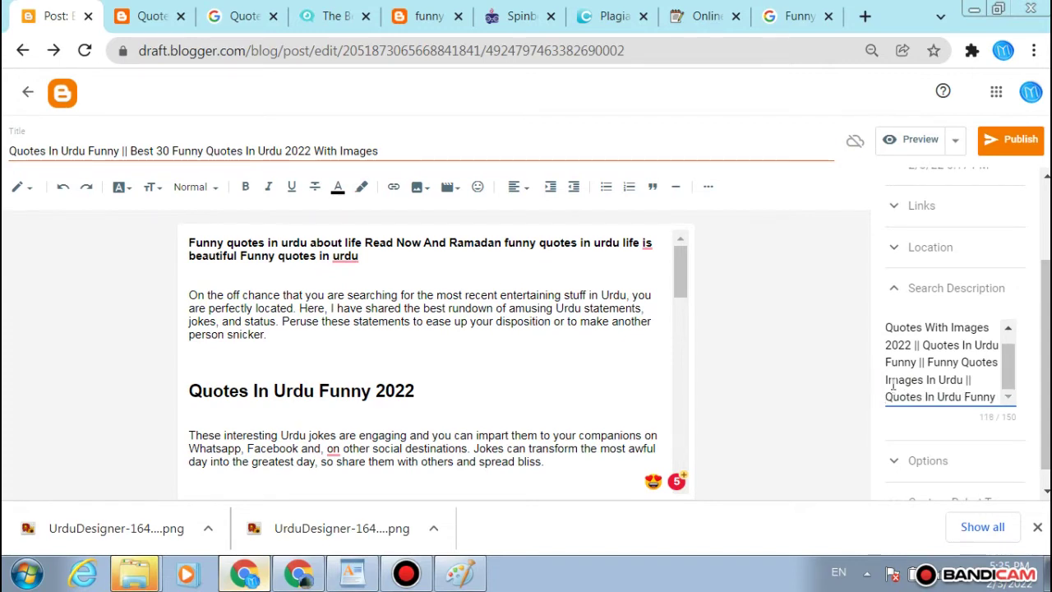
pyautogui.write('Top')
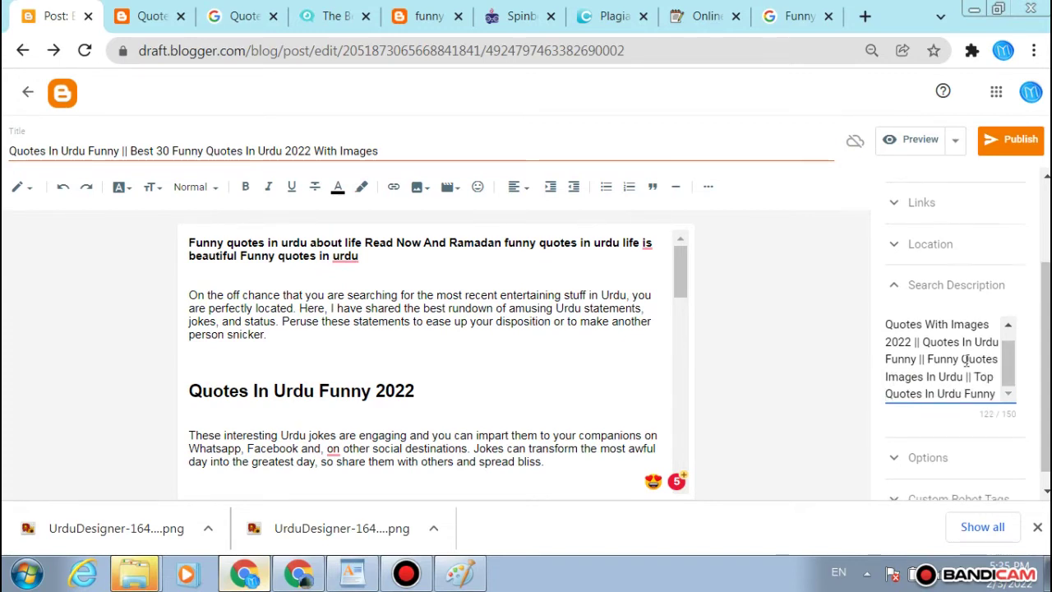
# Step: Look over the whole post draft, checking its headings, paragraphs, images and captions
pyautogui.scroll(3, 973, 421)
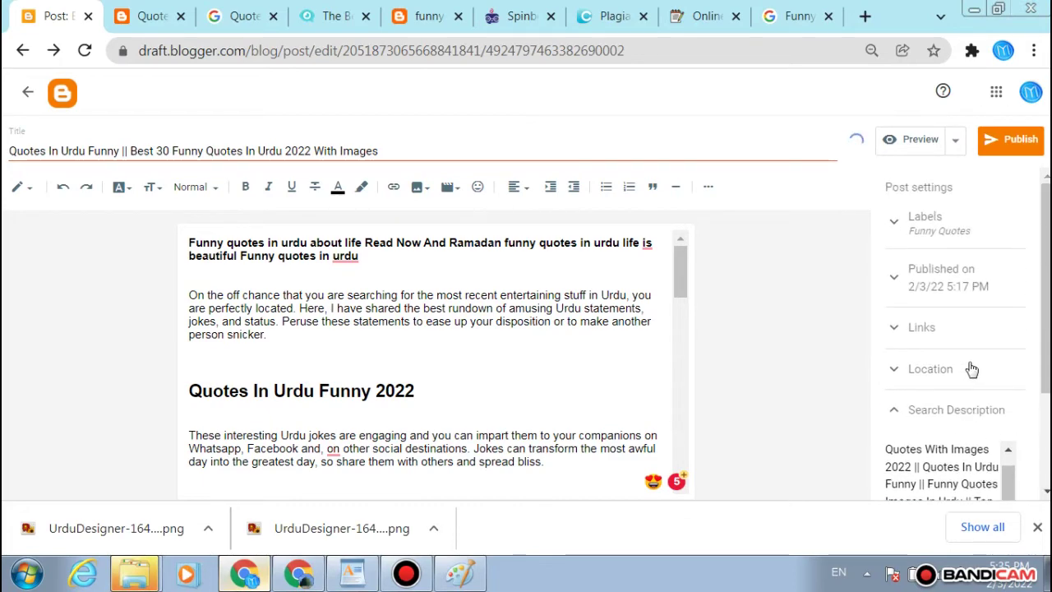
pyautogui.scroll(-10, 649, 306)
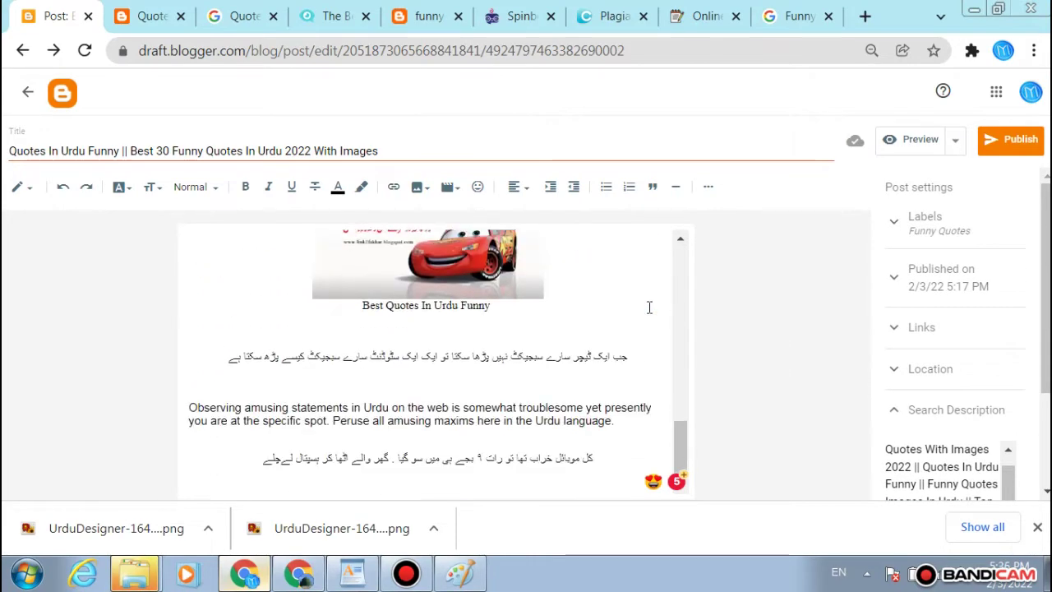
pyautogui.scroll(10, 649, 307)
pyautogui.scroll(-3, 649, 306)
pyautogui.scroll(3, 649, 307)
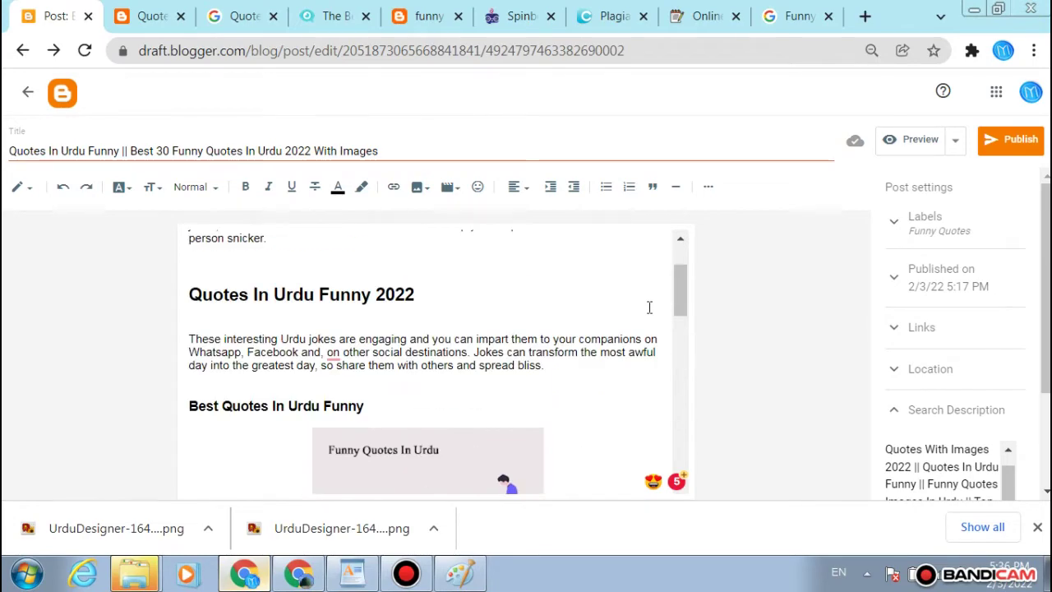
pyautogui.scroll(-5, 649, 307)
pyautogui.click(648, 306)
pyautogui.click(609, 338)
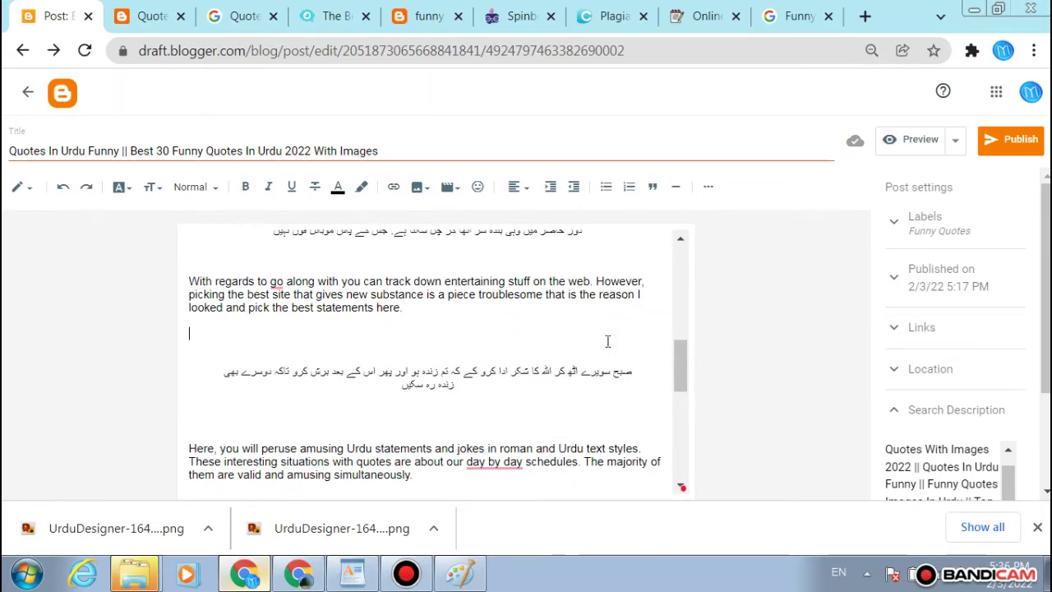
pyautogui.scroll(5, 469, 309)
pyautogui.scroll(3, 511, 343)
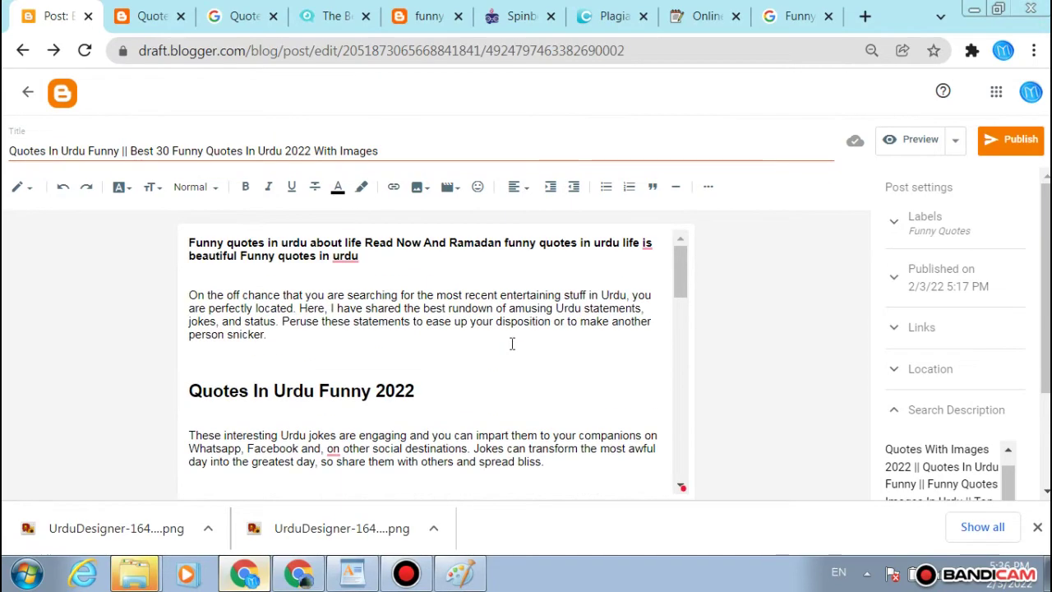
# Step: Examine the Exlazy funny Urdu quotes article, from its quotes and images down to its labels and comments section
pyautogui.click(426, 16)
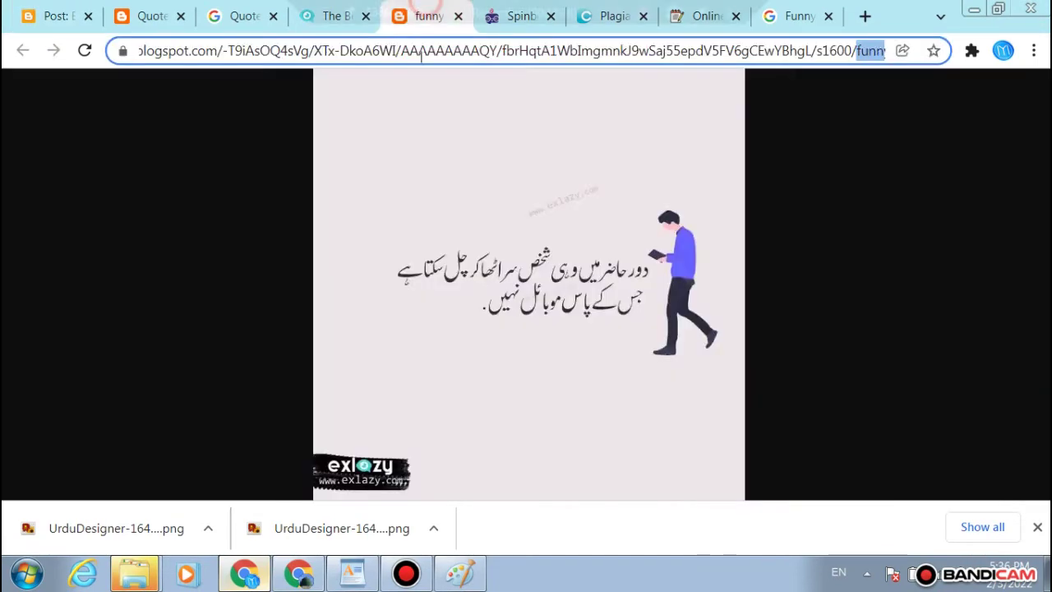
pyautogui.click(350, 6)
pyautogui.scroll(-7, 340, 188)
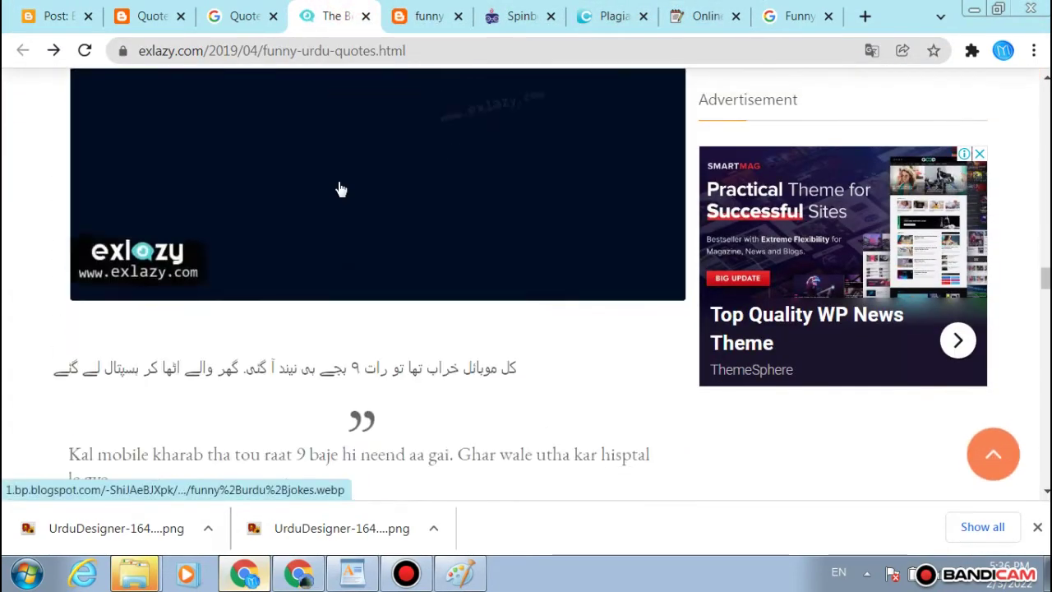
pyautogui.scroll(4, 340, 187)
pyautogui.scroll(4, 340, 188)
pyautogui.scroll(3, 340, 187)
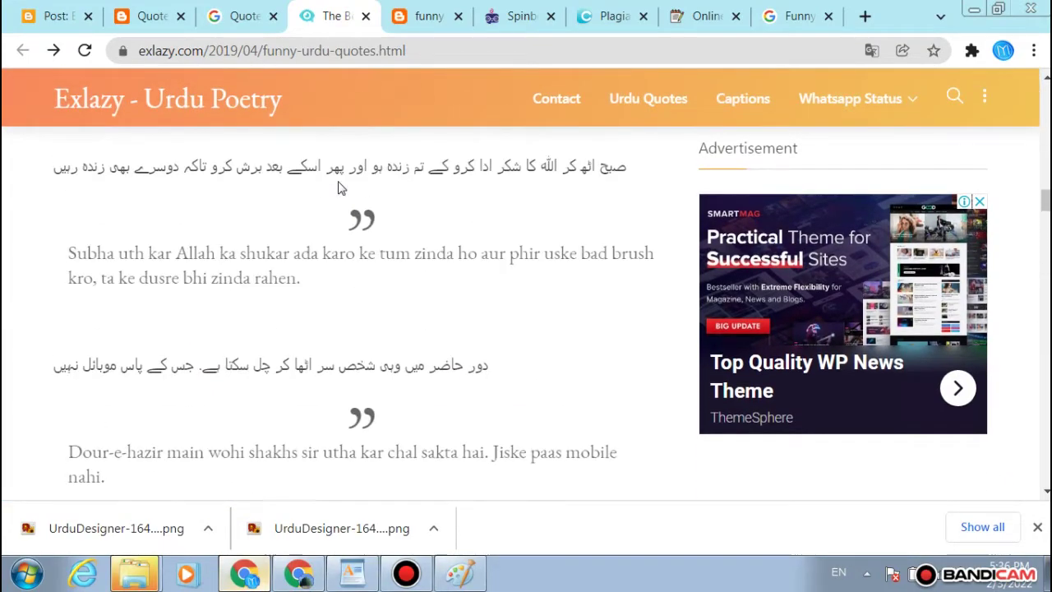
pyautogui.scroll(-8, 340, 188)
pyautogui.scroll(-5, 339, 188)
pyautogui.scroll(7, 338, 190)
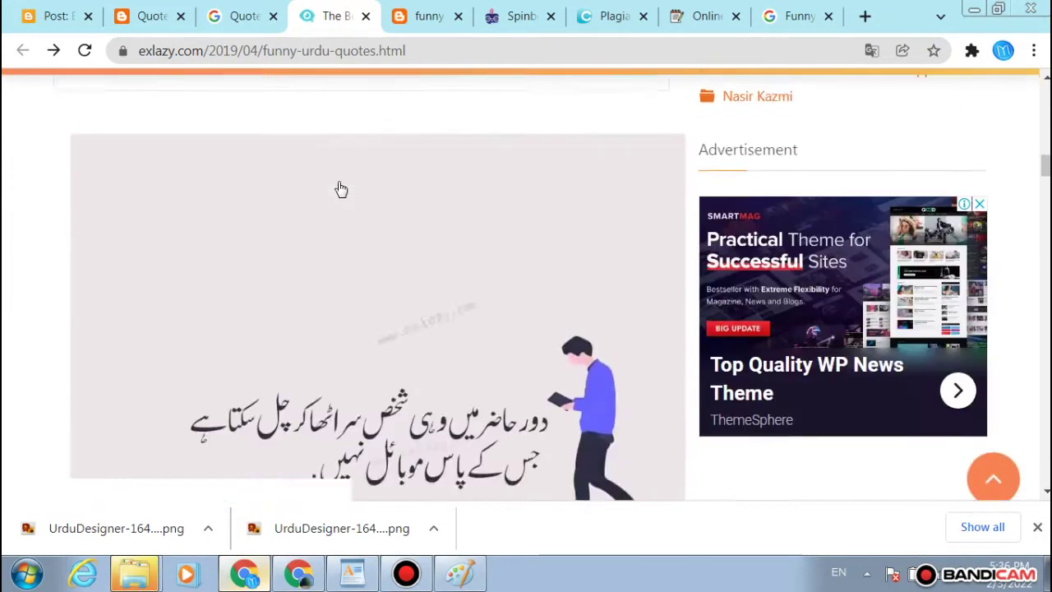
pyautogui.scroll(-15, 337, 189)
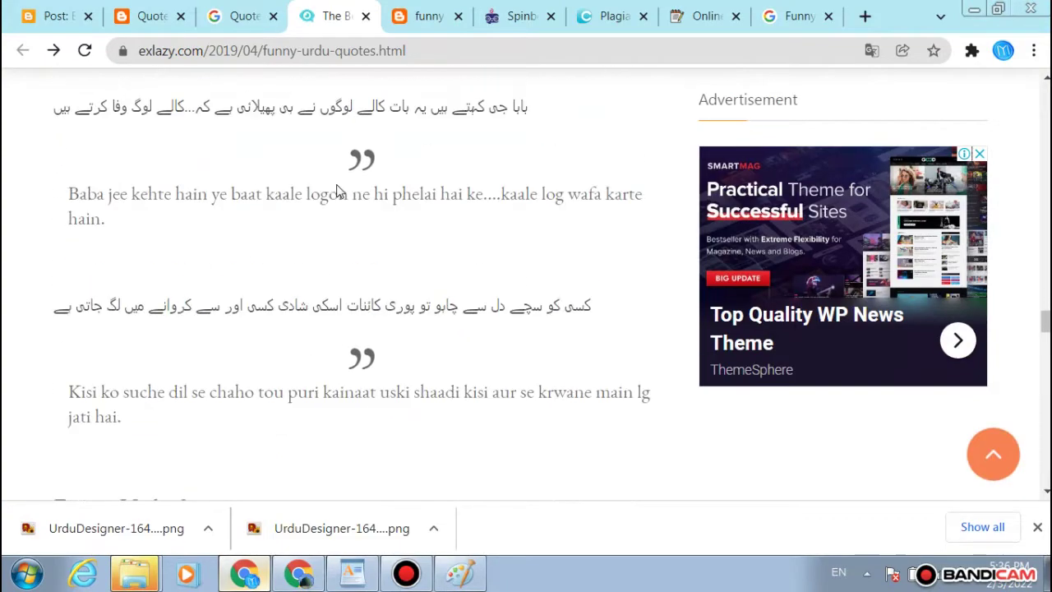
pyautogui.scroll(-10, 337, 191)
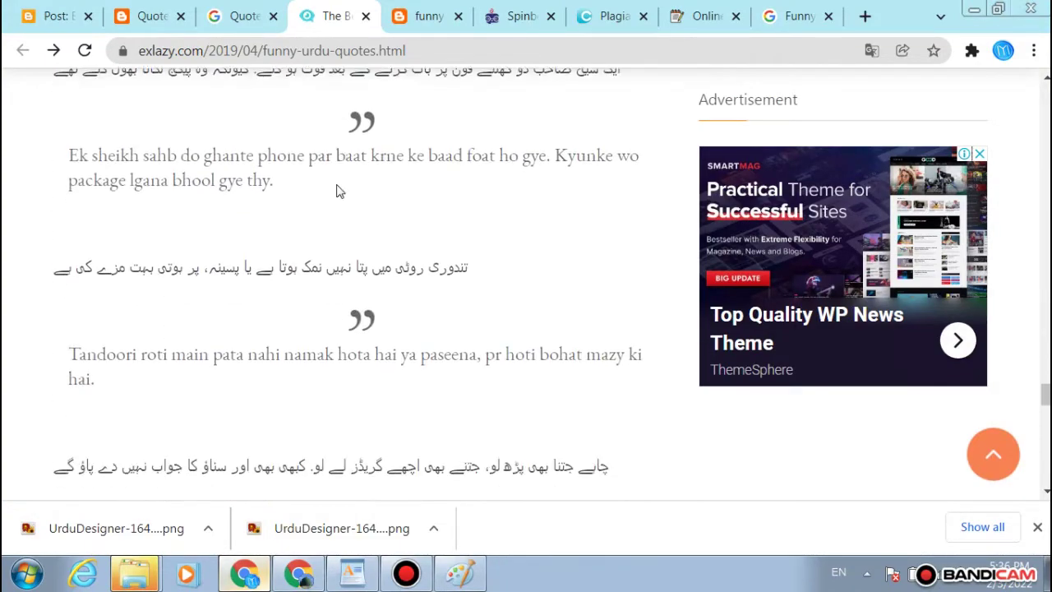
pyautogui.scroll(14, 337, 192)
pyautogui.scroll(-8, 336, 191)
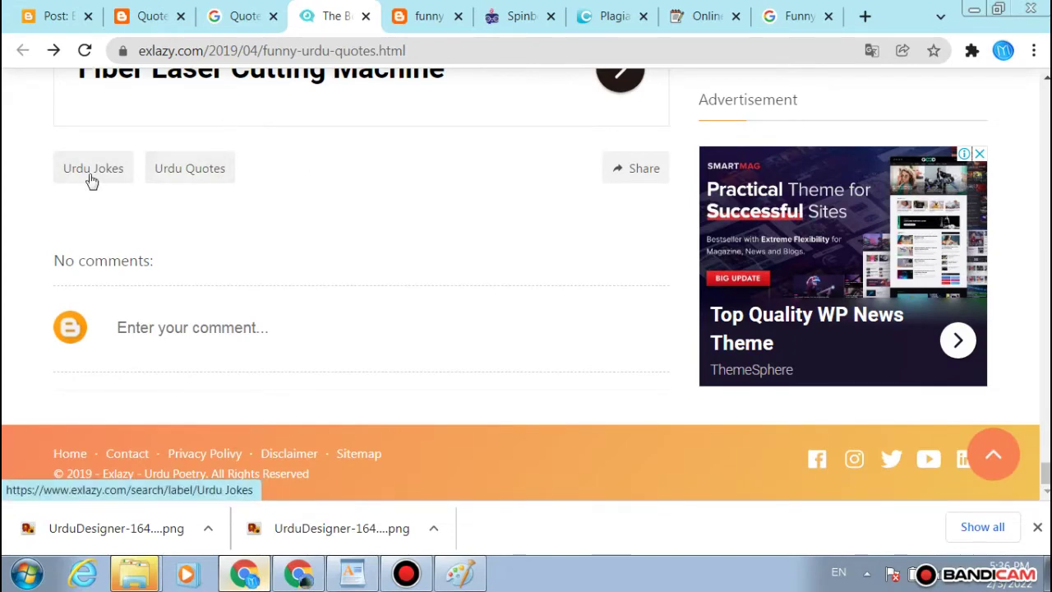
# Step: Copy the "Amusing Jokes in Urdu" line from the post draft and search Google for it in a new tab
pyautogui.click(72, 15)
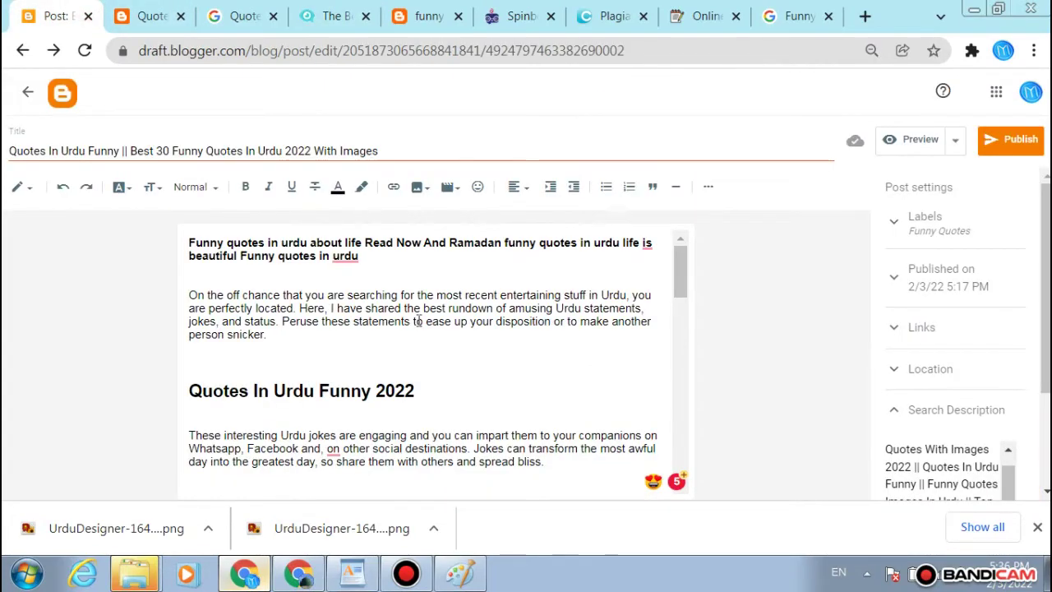
pyautogui.scroll(-15, 419, 321)
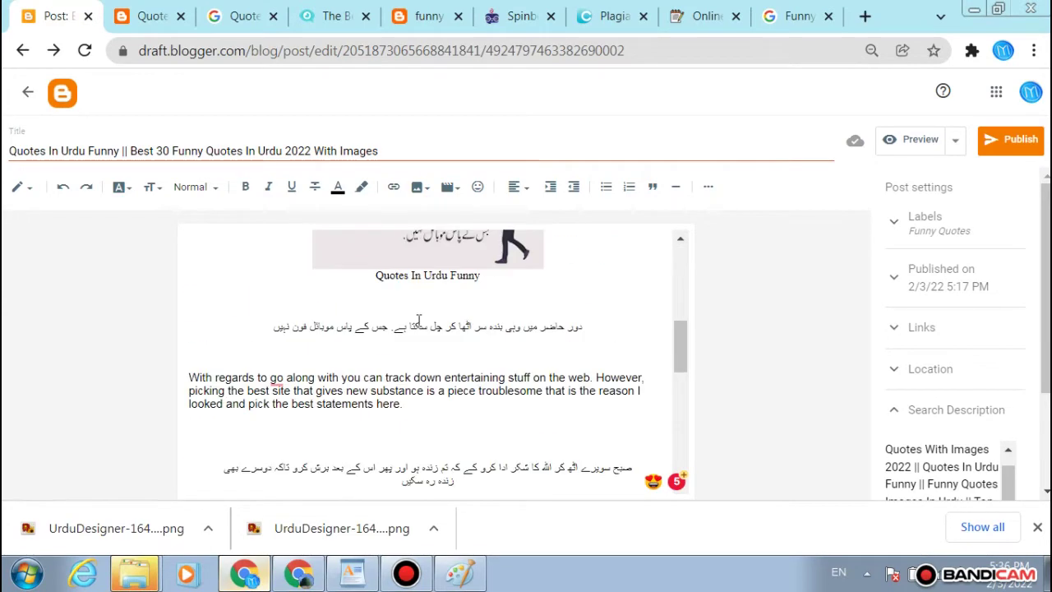
pyautogui.scroll(-1, 417, 320)
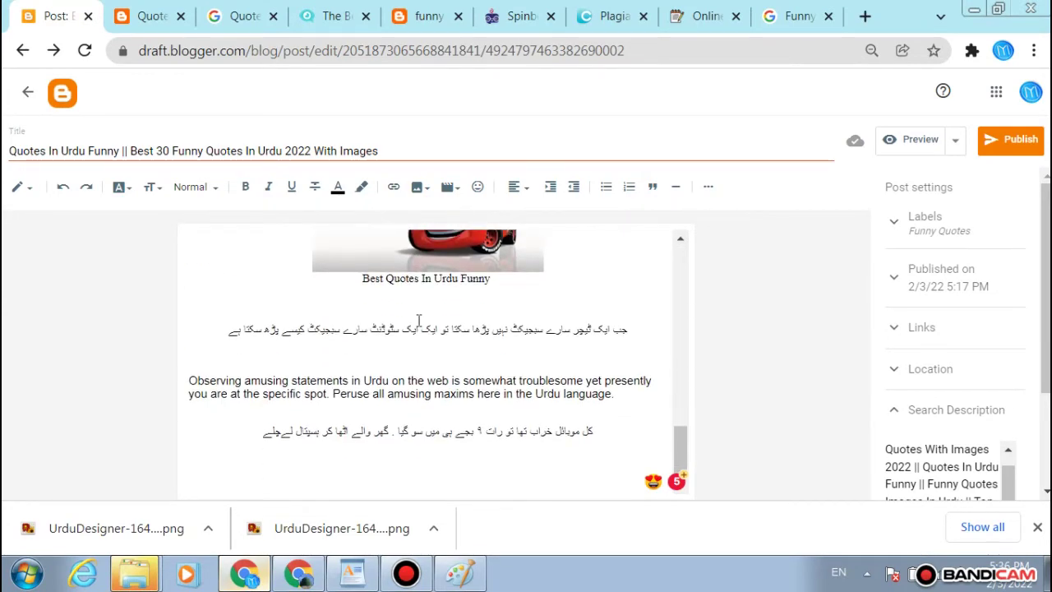
pyautogui.scroll(4, 491, 362)
pyautogui.scroll(2, 491, 364)
pyautogui.scroll(-2, 491, 364)
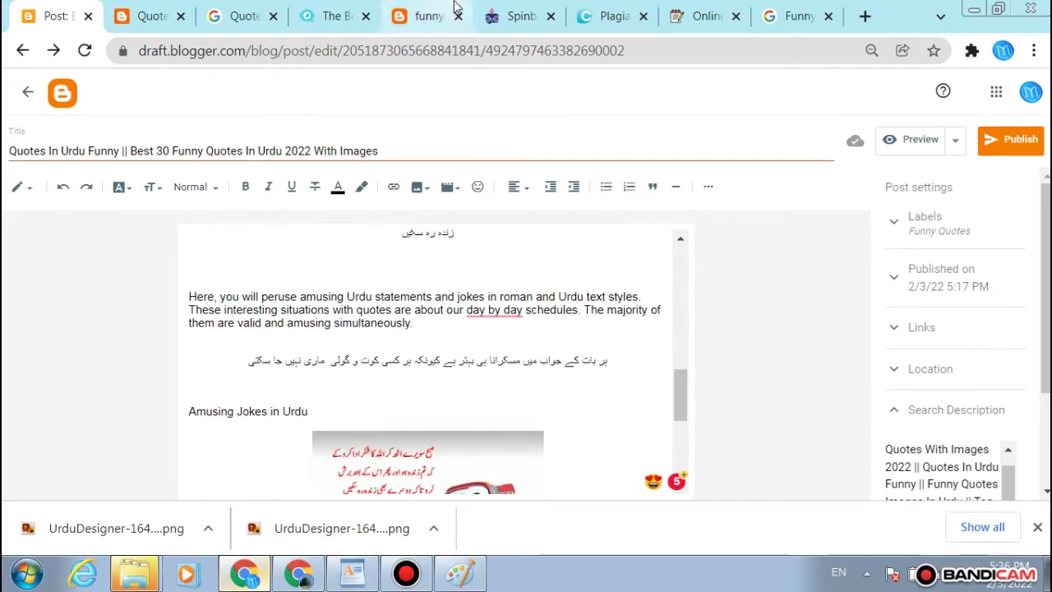
pyautogui.tripleClick(245, 411)
pyautogui.hotkey('ctrl', 'c')
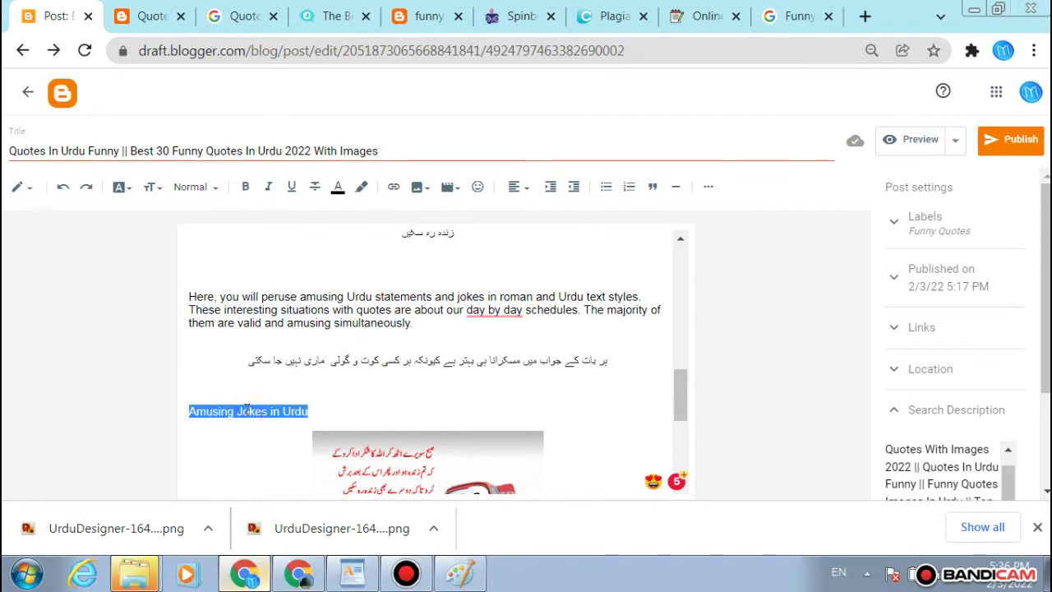
pyautogui.click(865, 16)
pyautogui.hotkey('ctrl', 'v')
pyautogui.press('Return')
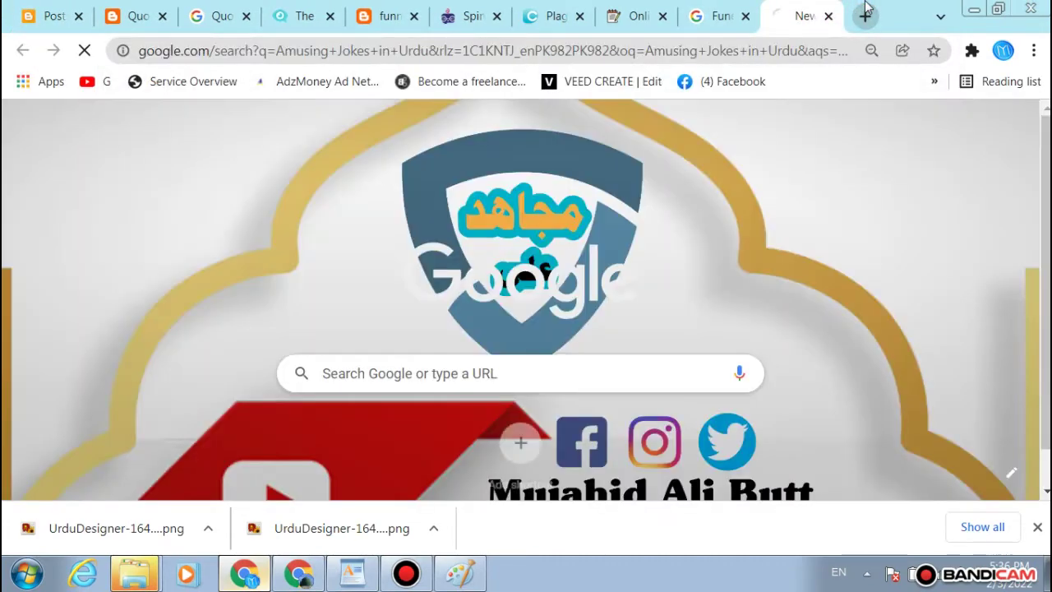
# Step: Look through the first page of results for "Amusing Jokes in Urdu" and open the second results page
pyautogui.click(302, 16)
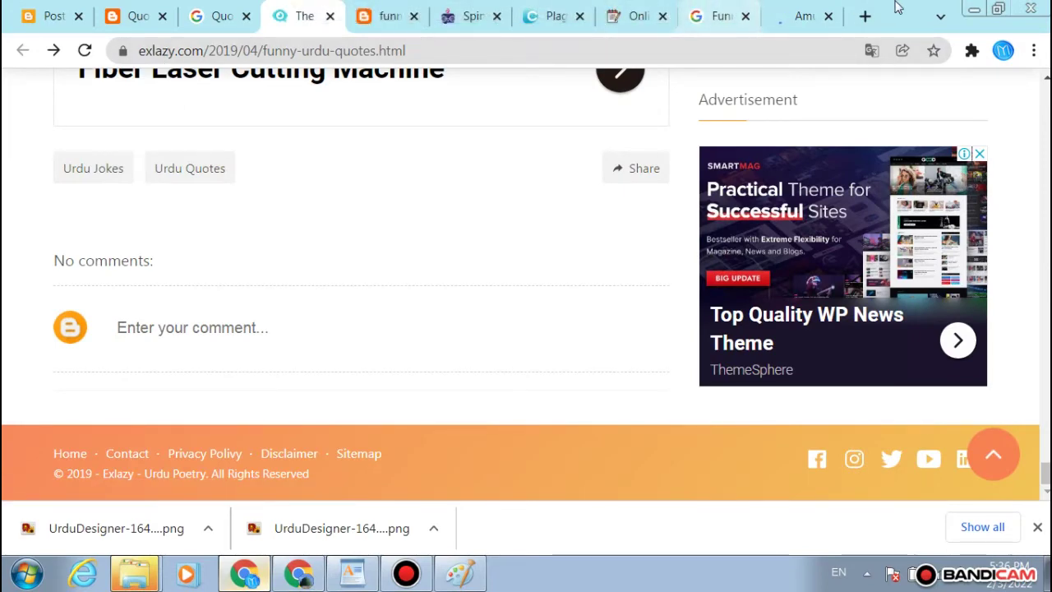
pyautogui.click(803, 15)
pyautogui.scroll(-3, 575, 165)
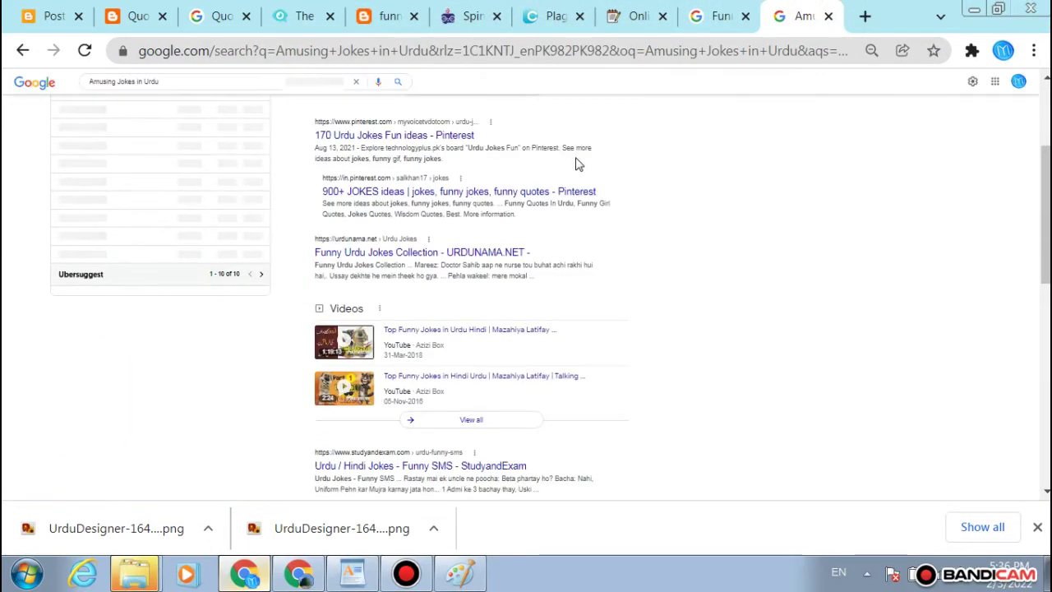
pyautogui.scroll(1, 575, 164)
pyautogui.scroll(-3, 577, 163)
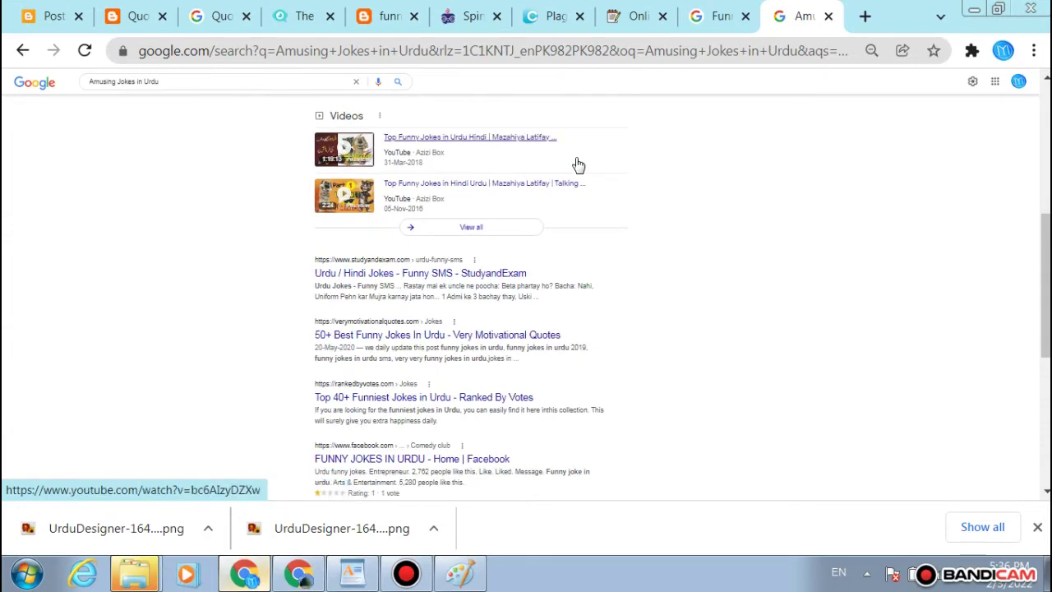
pyautogui.scroll(-5, 577, 164)
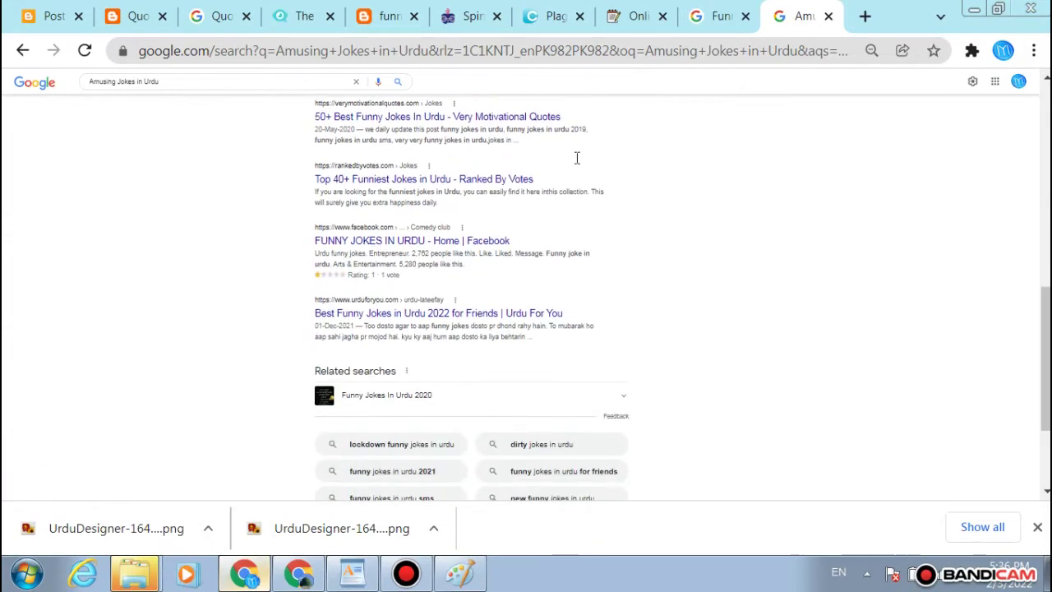
pyautogui.click(424, 425)
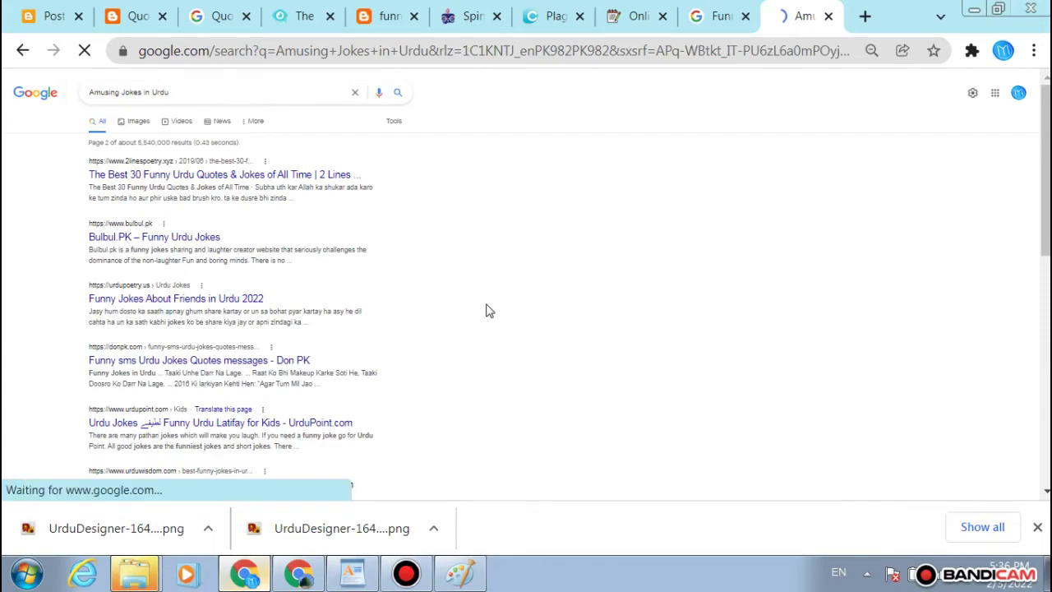
# Step: Look through the second page of Google results for "Amusing Jokes in Urdu"
pyautogui.scroll(-3, 488, 311)
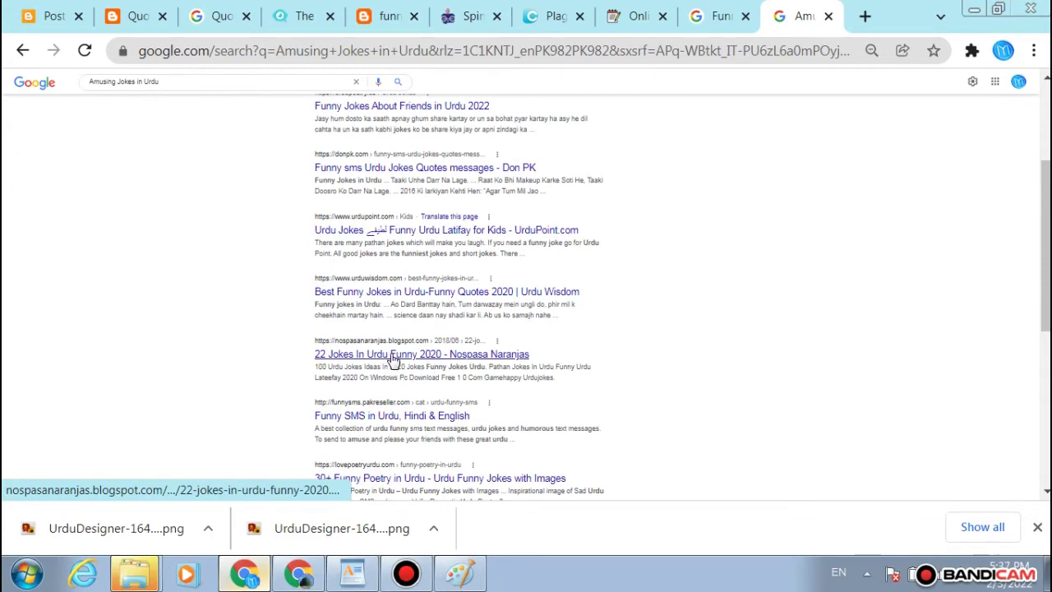
pyautogui.scroll(-2, 394, 363)
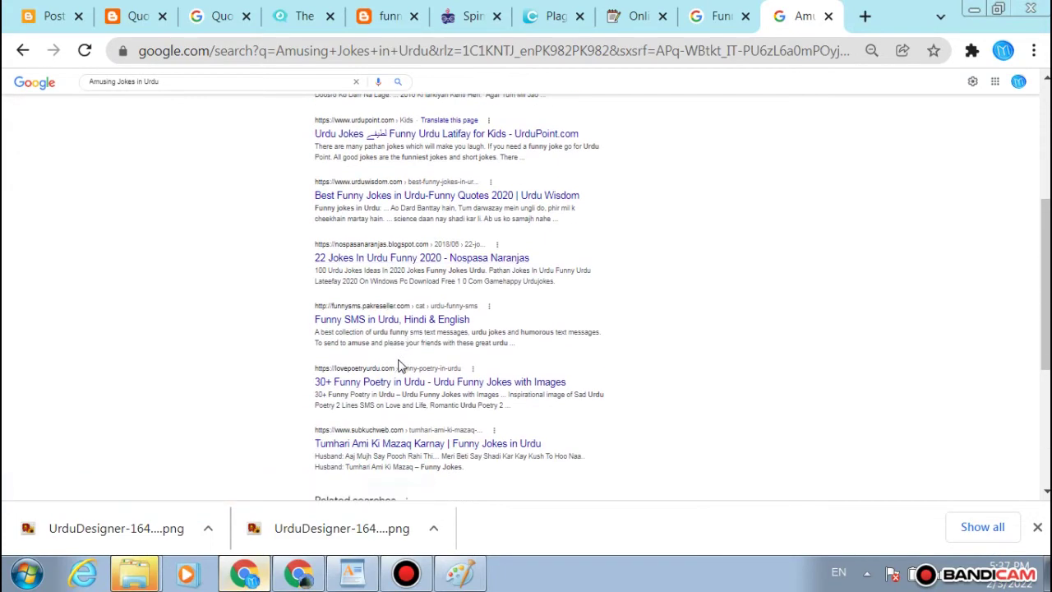
pyautogui.scroll(-2, 403, 365)
pyautogui.scroll(2, 417, 358)
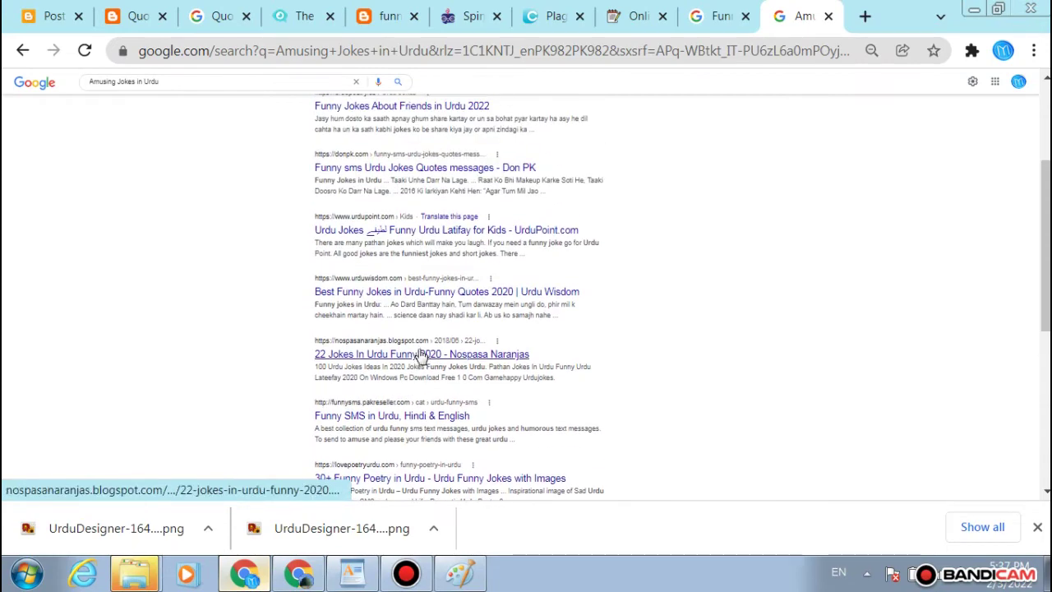
pyautogui.scroll(2, 429, 324)
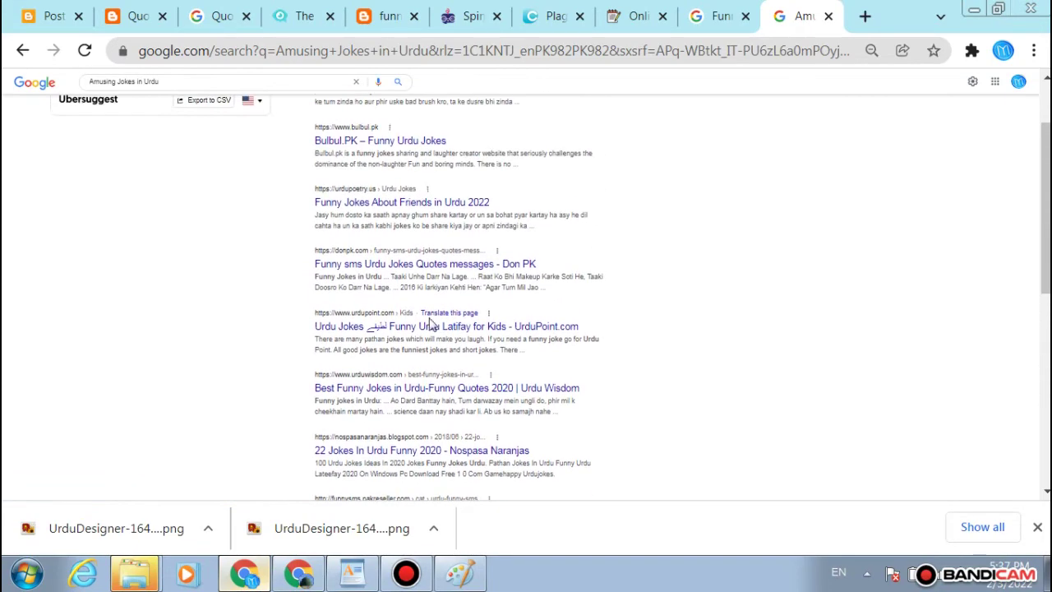
pyautogui.scroll(2, 509, 265)
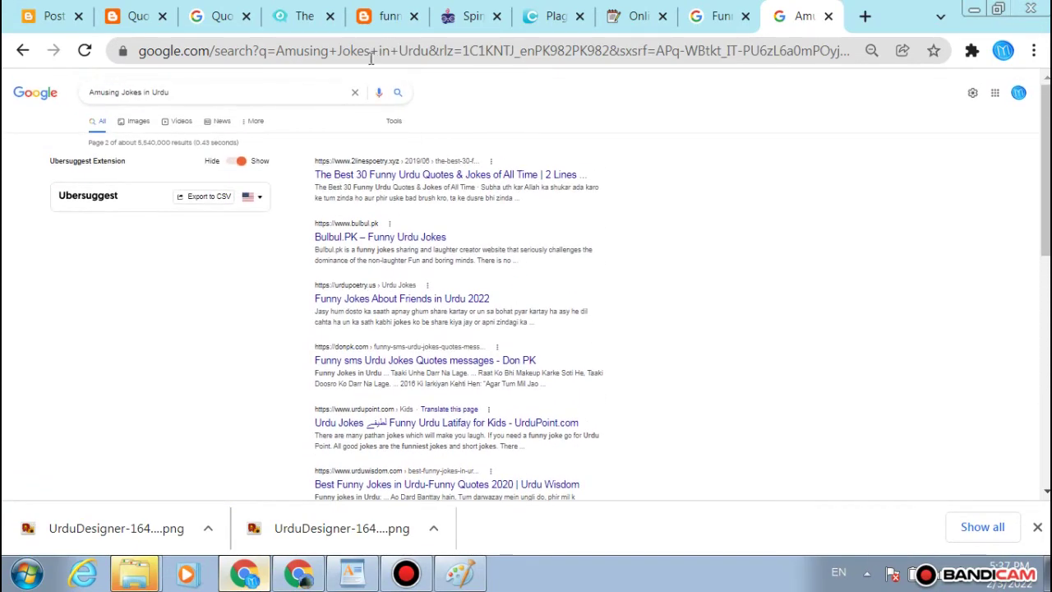
# Step: Switch to the other Chrome window and search Google for "Amusing Jokes in Urdu" in a new tab
pyautogui.click(298, 573)
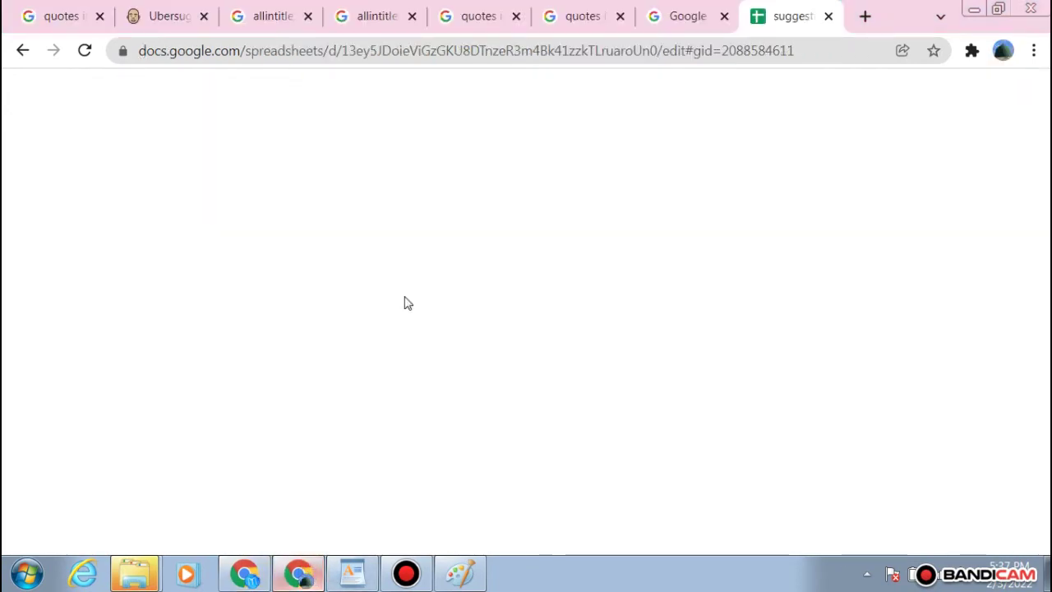
pyautogui.click(865, 16)
pyautogui.hotkey('ctrl', 'v')
pyautogui.press('Return')
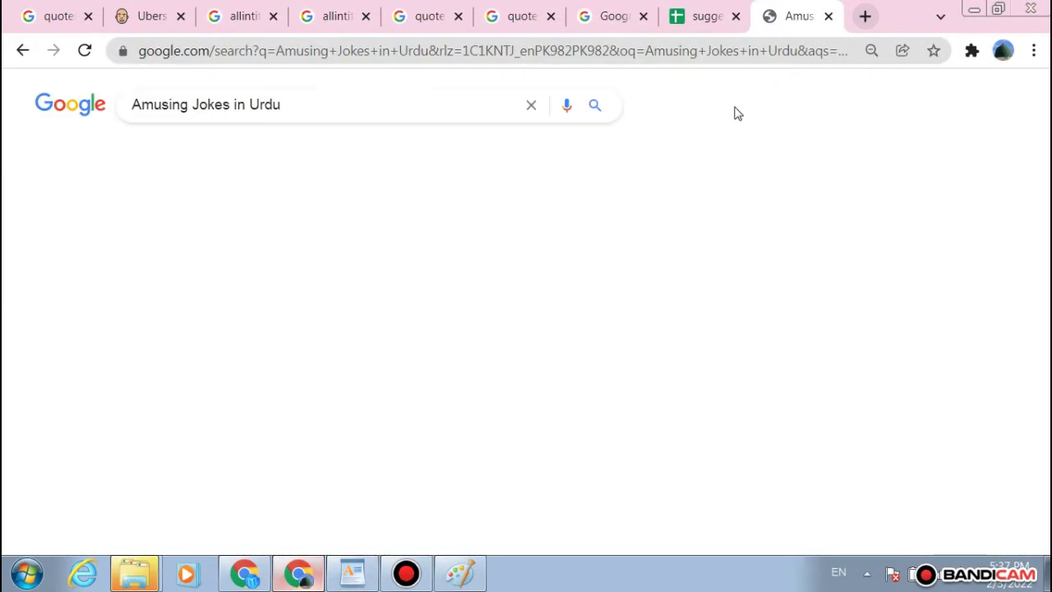
# Step: Find the text "exlazy" within the "Amusing Jokes in Urdu" results page
pyautogui.hotkey('ctrl', 'f')
pyautogui.write('e')
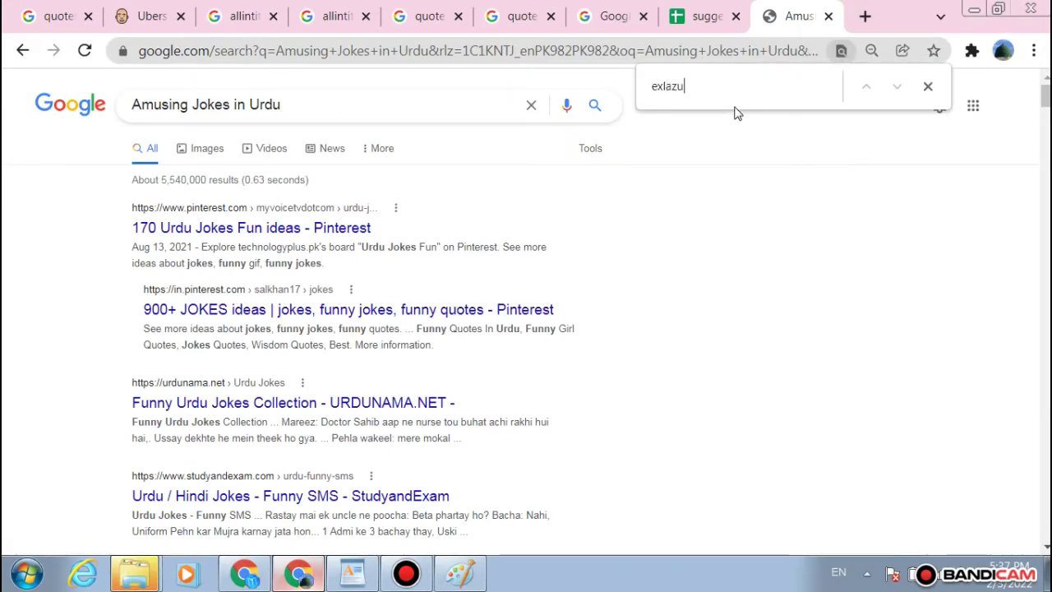
pyautogui.write('xlazu')
pyautogui.press('BackSpace')
pyautogui.write('y')
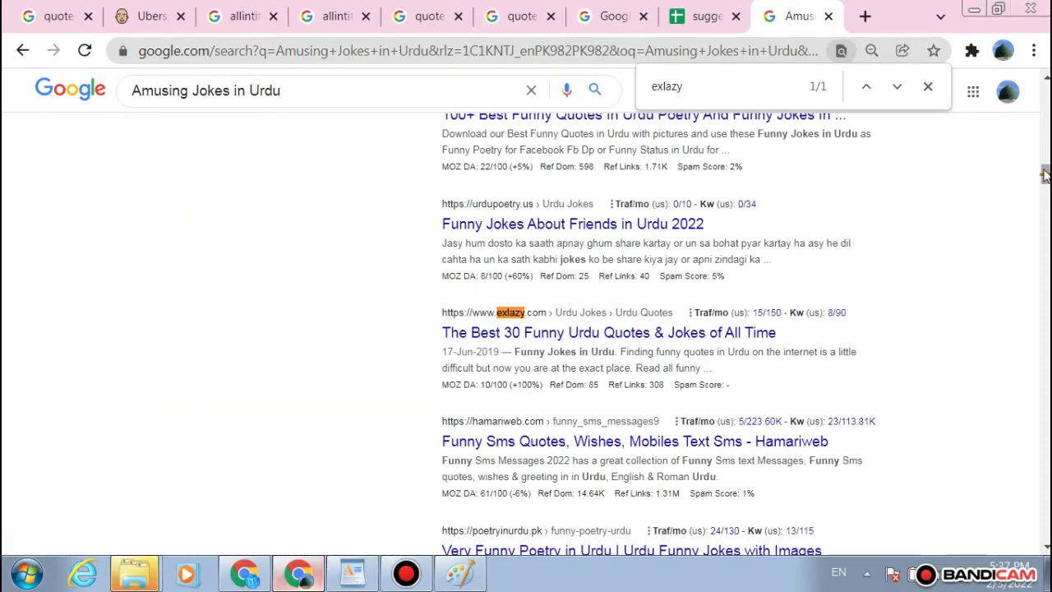
# Step: Review the search results listed above the Exlazy entry, up to the first result
pyautogui.scroll(1, 644, 345)
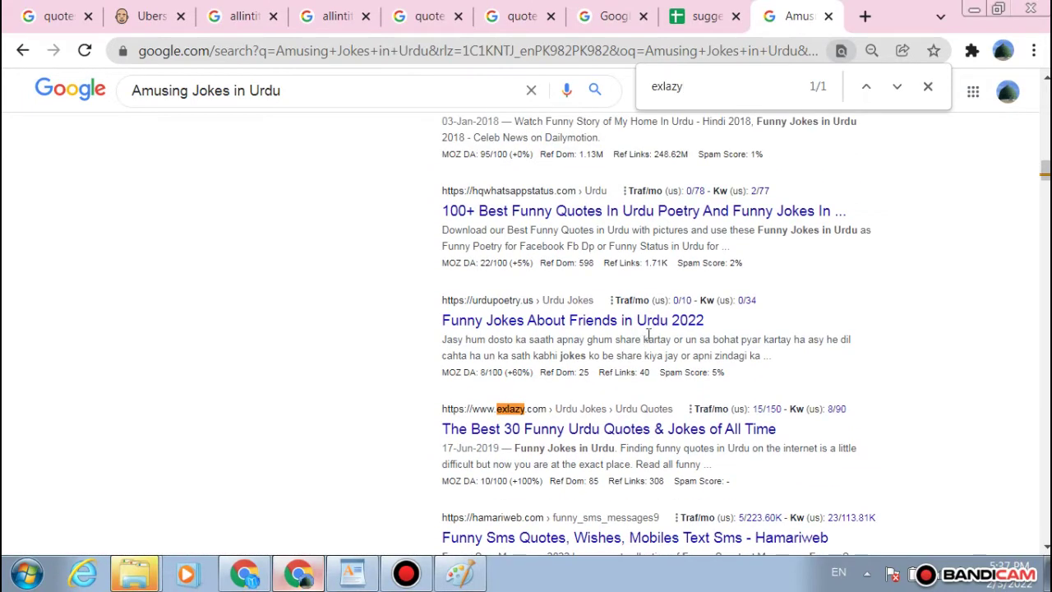
pyautogui.scroll(4, 658, 305)
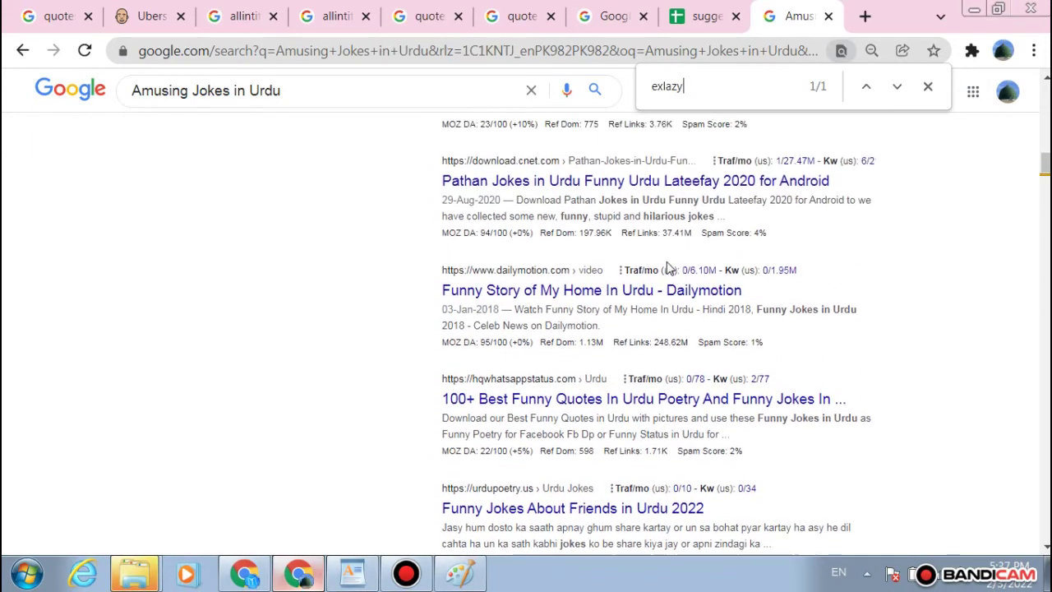
pyautogui.scroll(4, 672, 255)
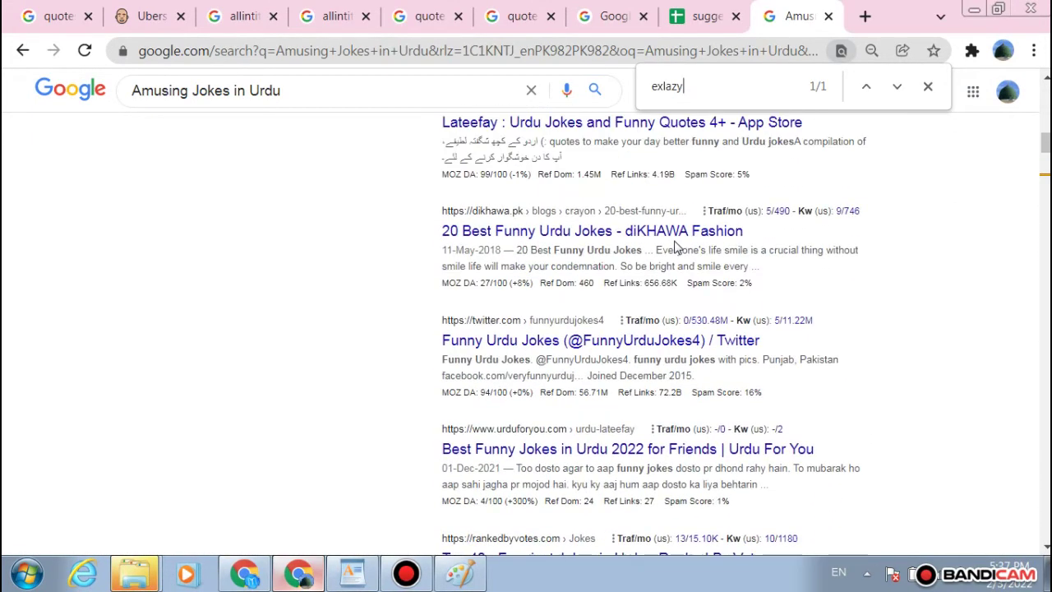
pyautogui.scroll(10, 674, 247)
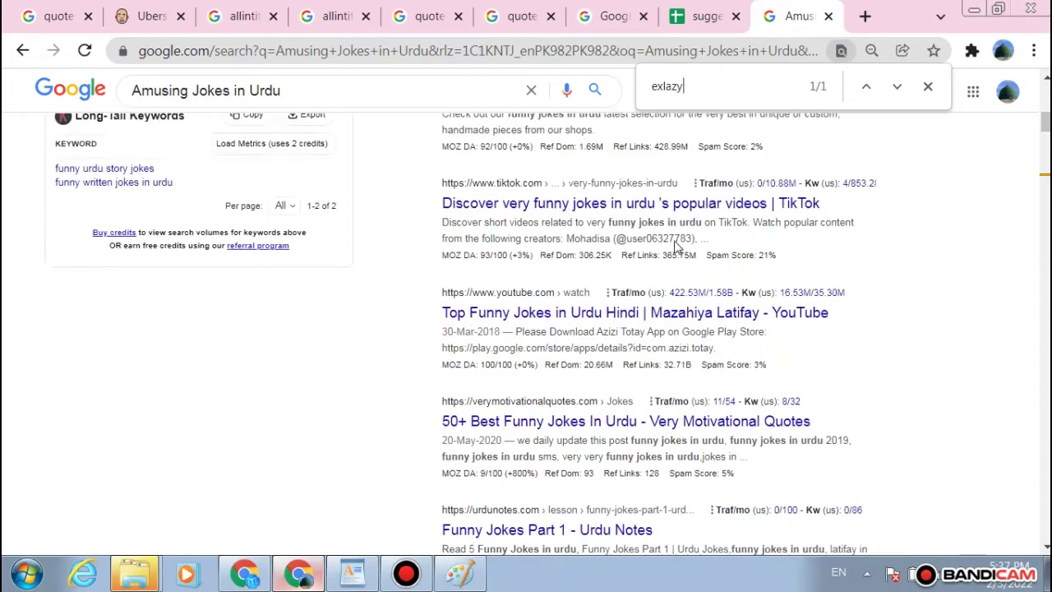
pyautogui.scroll(5, 674, 246)
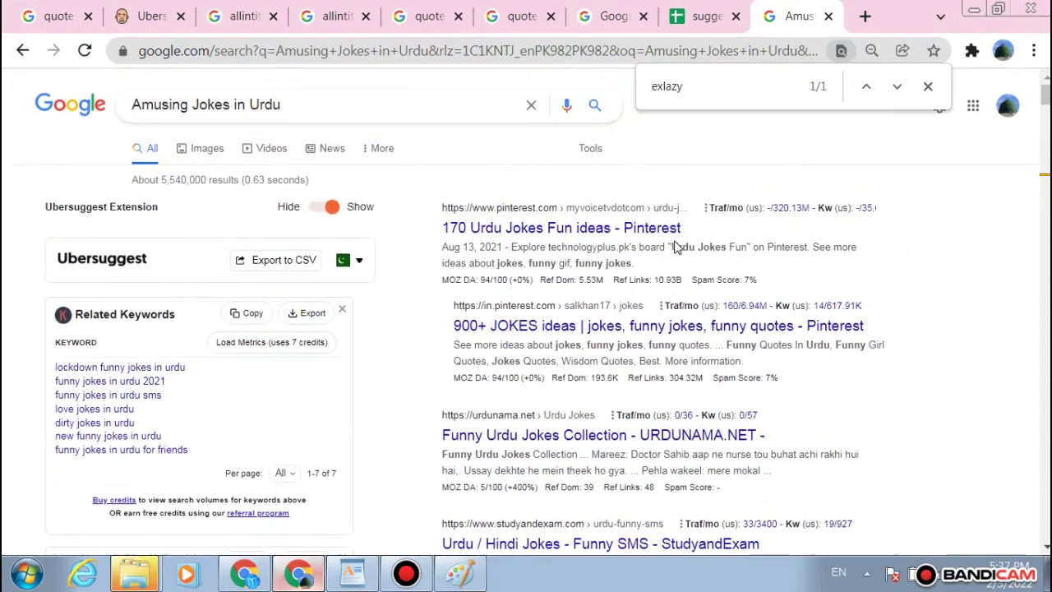
pyautogui.click(712, 186)
pyautogui.scroll(-10, 712, 186)
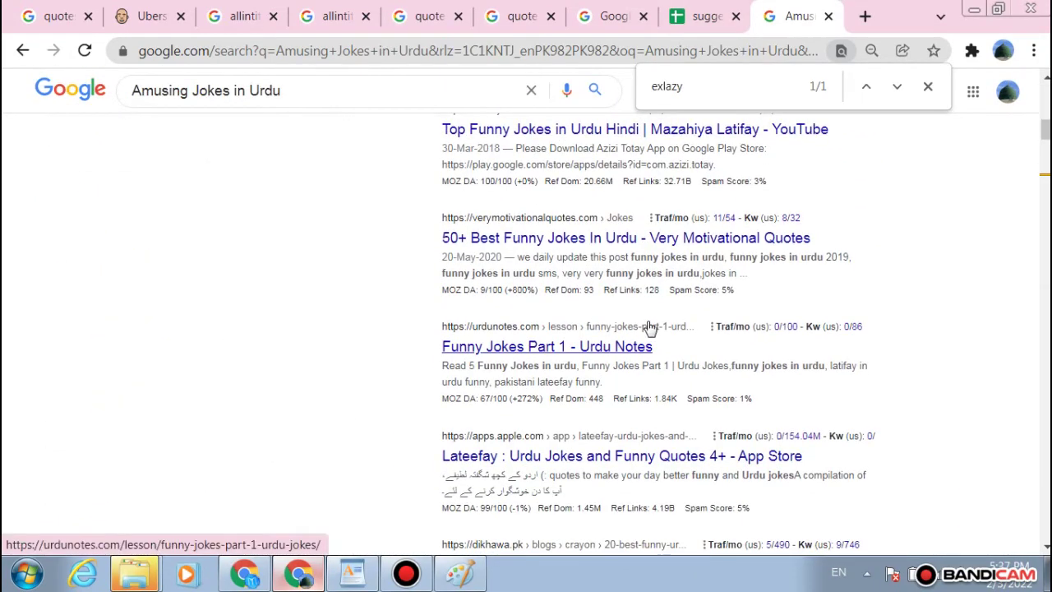
# Step: Return to the Exlazy funny Urdu quotes article in the first Chrome window and review it from Final Words back to its title and introduction
pyautogui.click(244, 575)
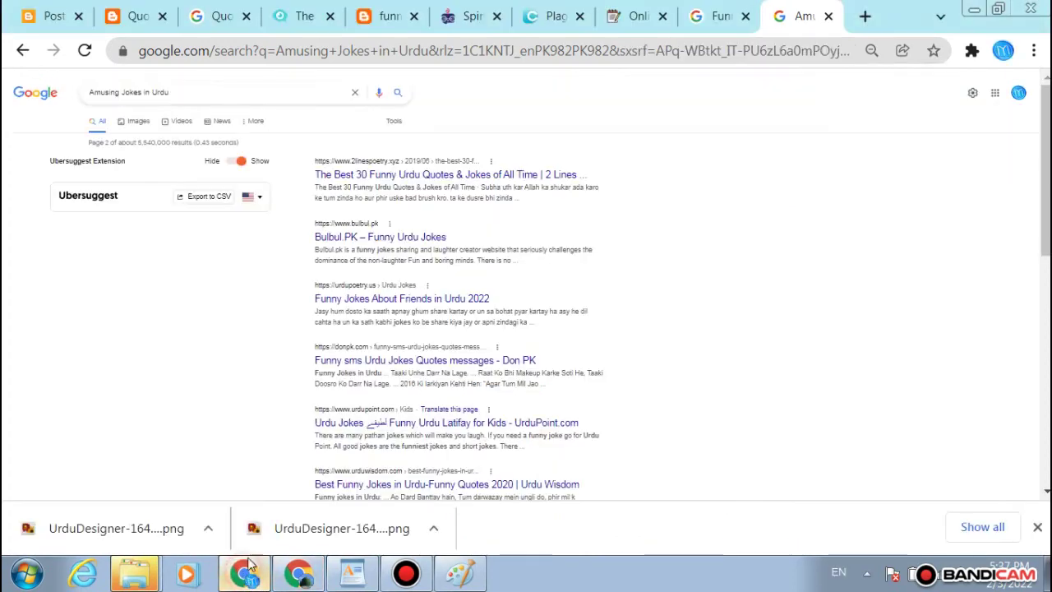
pyautogui.click(385, 16)
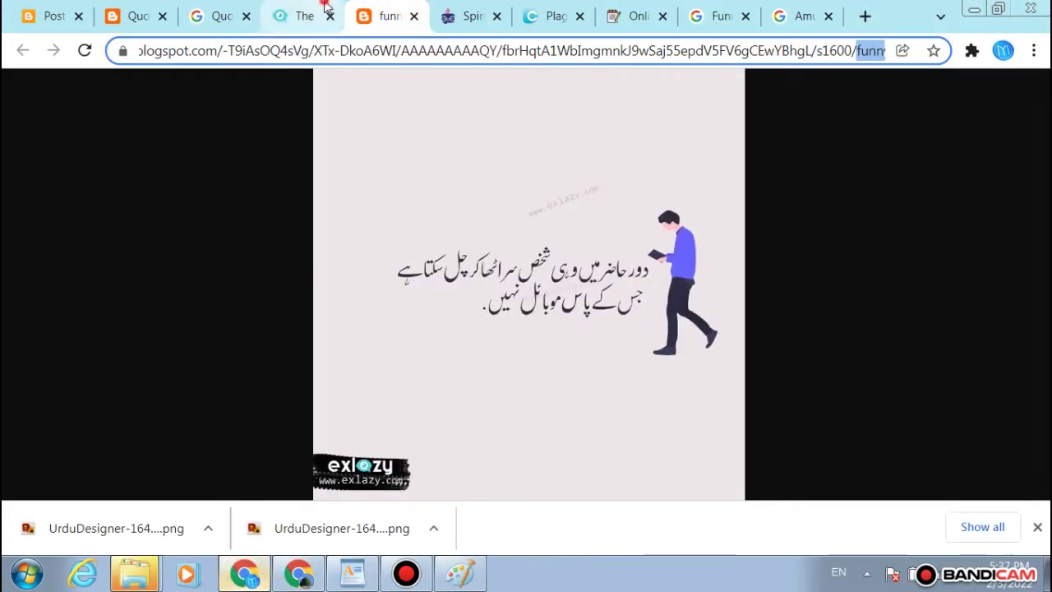
pyautogui.click(301, 16)
pyautogui.scroll(10, 287, 228)
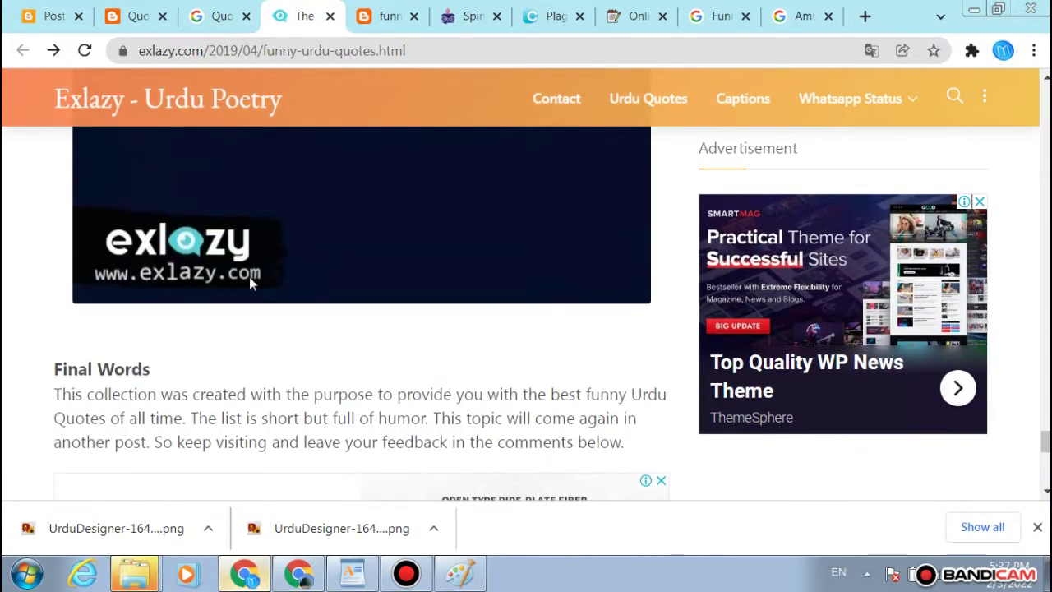
pyautogui.scroll(15, 251, 283)
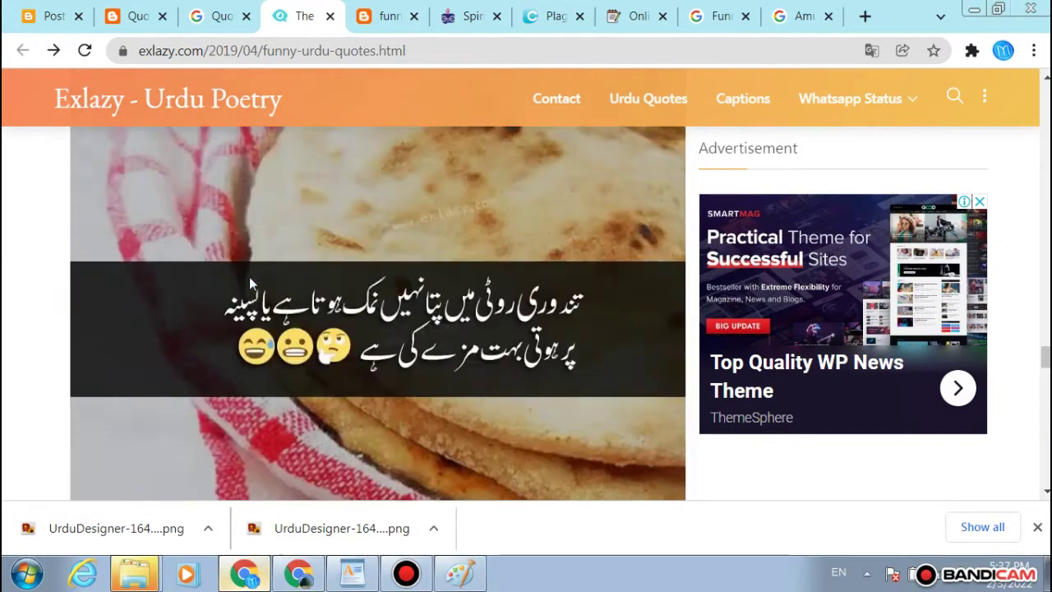
pyautogui.scroll(10, 251, 283)
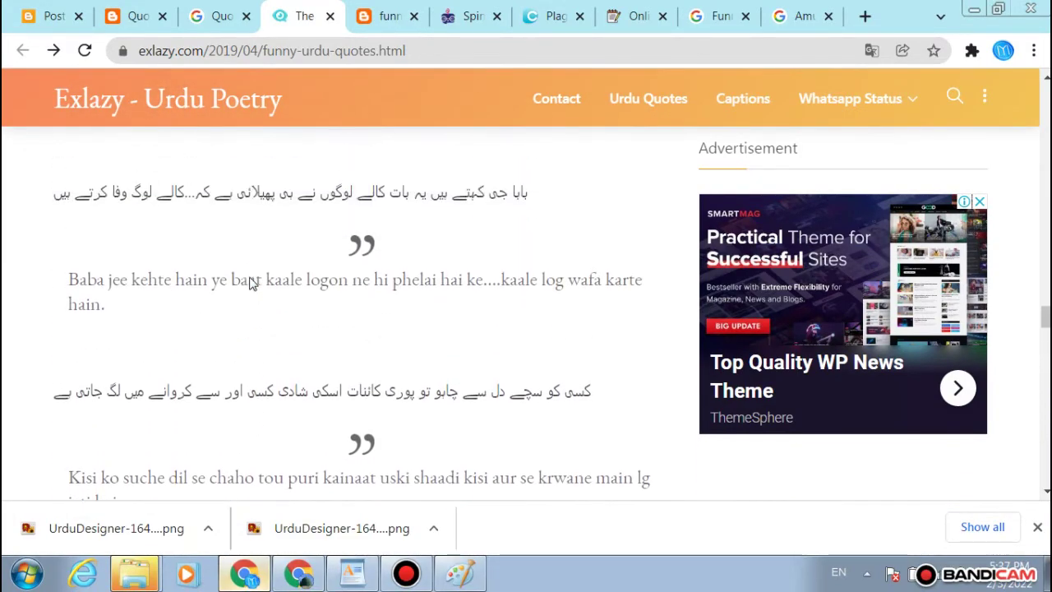
pyautogui.scroll(10, 251, 283)
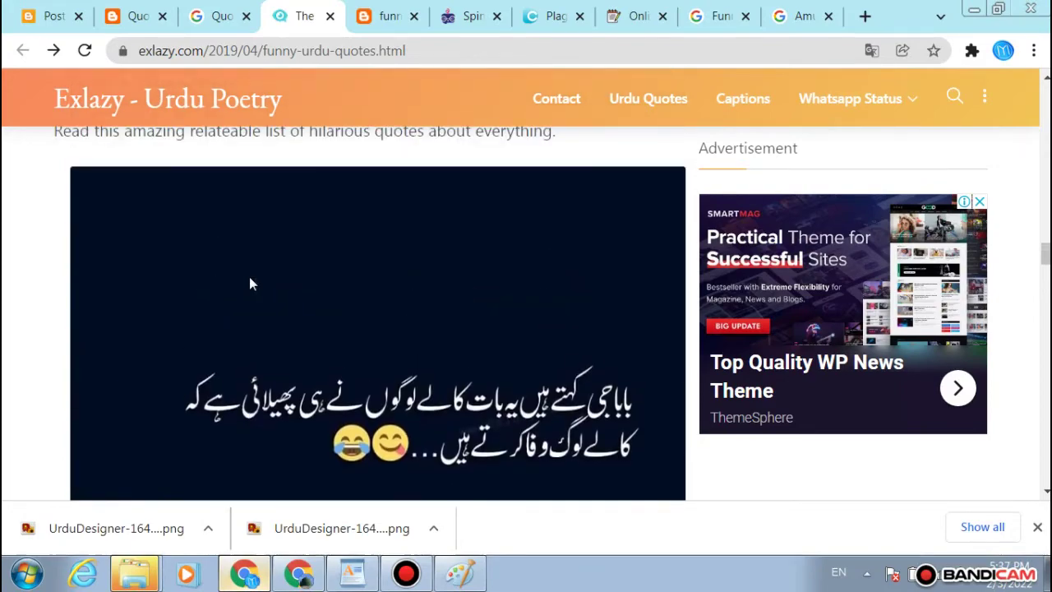
pyautogui.scroll(10, 250, 283)
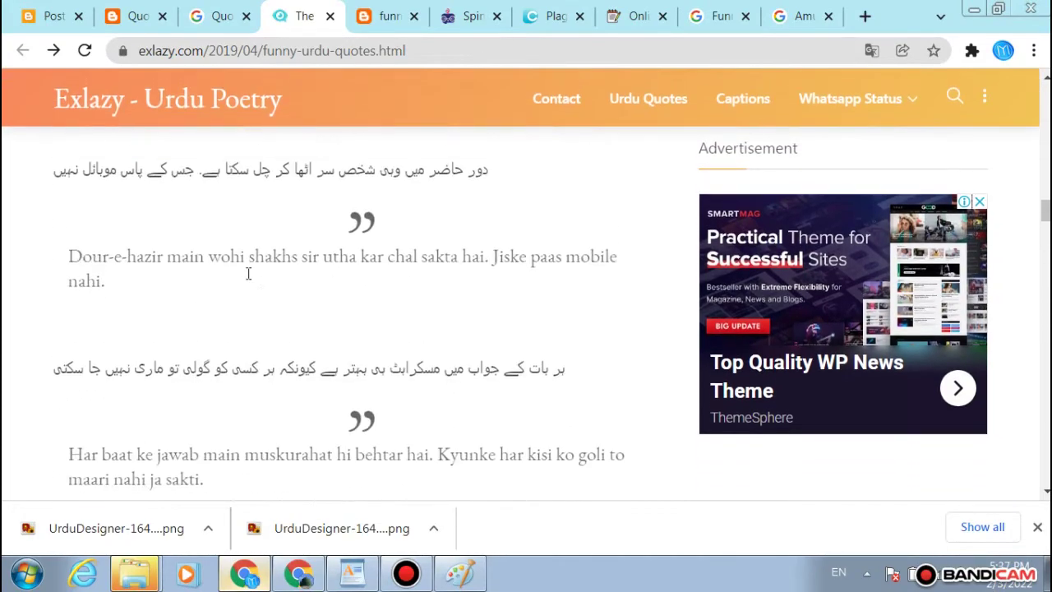
pyautogui.scroll(10, 249, 280)
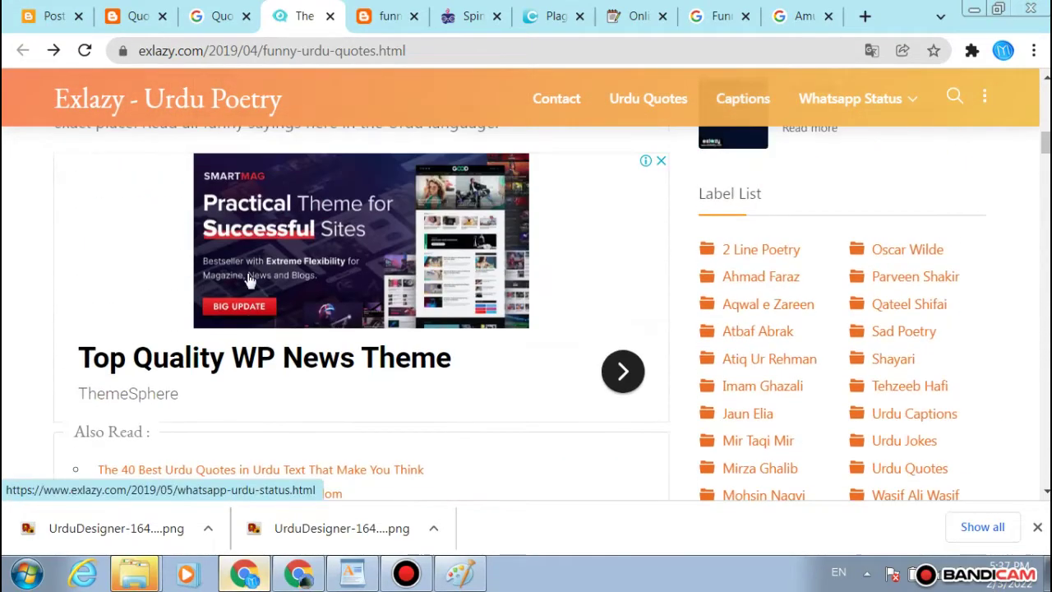
pyautogui.scroll(5, 250, 281)
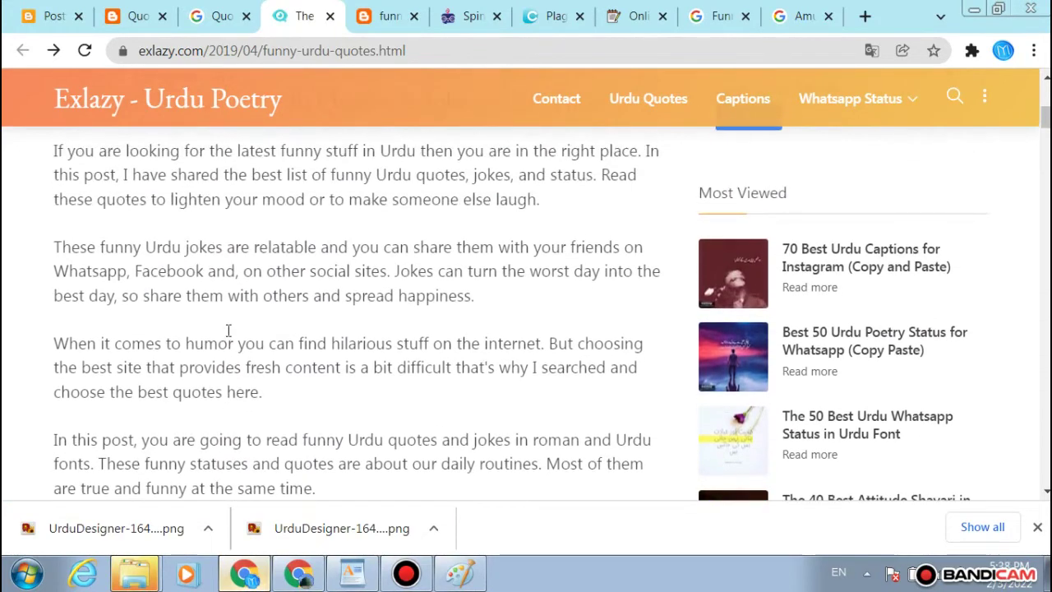
pyautogui.scroll(-2, 229, 349)
pyautogui.scroll(6, 206, 413)
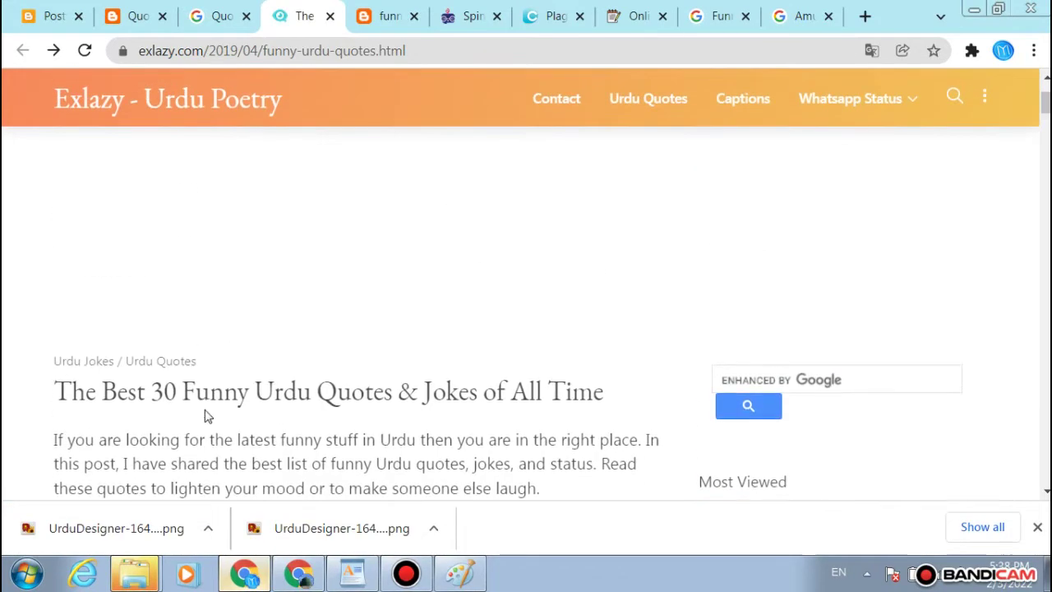
pyautogui.scroll(-2, 207, 417)
pyautogui.scroll(-1, 206, 416)
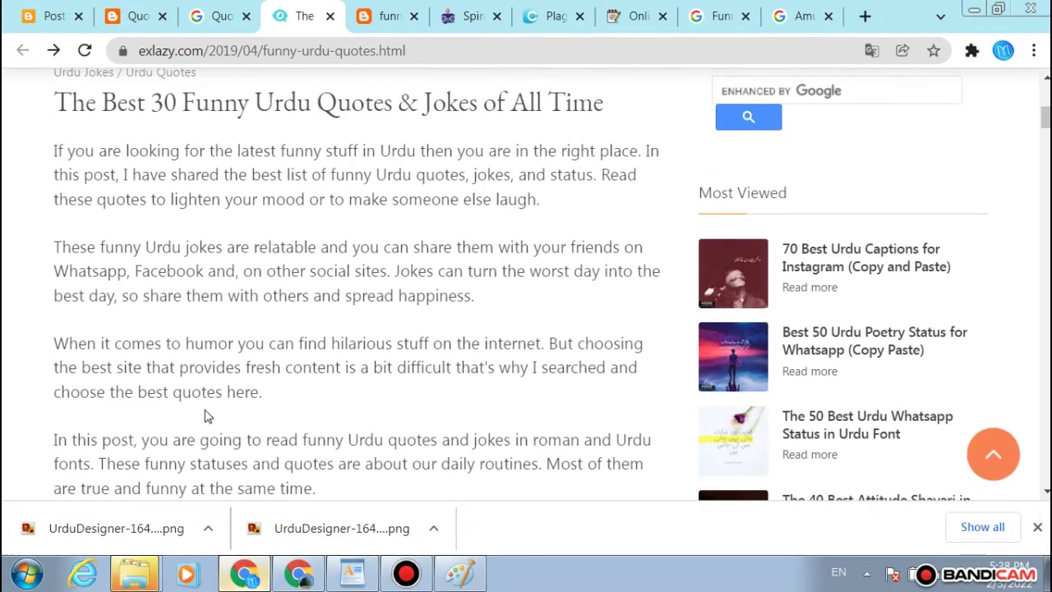
# Step: Search the Exlazy article for "Amusing Jokes in Urdu" and check the section headings after the introduction
pyautogui.hotkey('ctrl', 'f')
pyautogui.write('Amusing Jokes in Urdu')
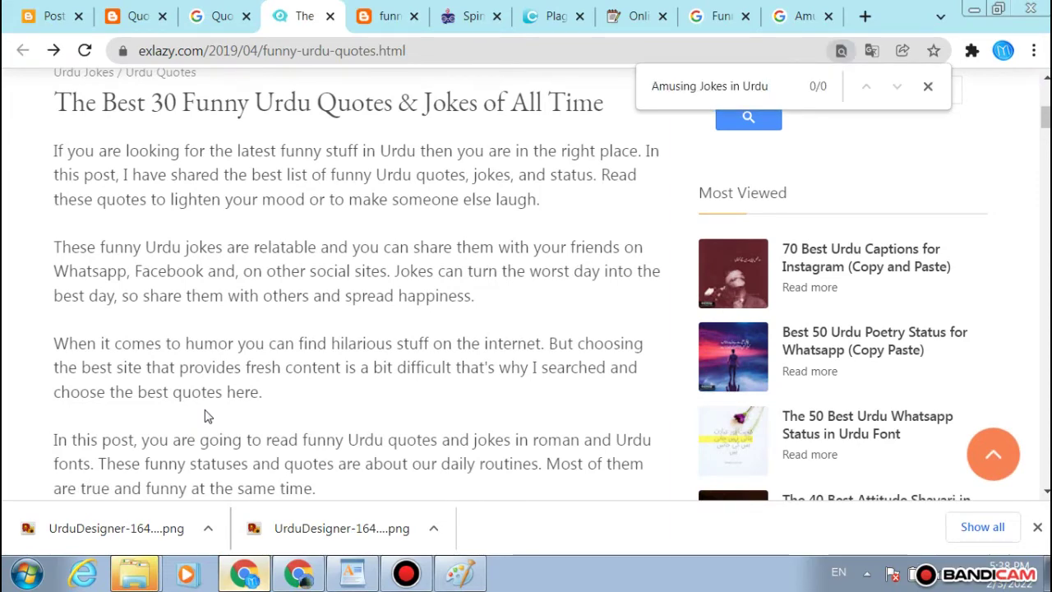
pyautogui.scroll(-6, 252, 331)
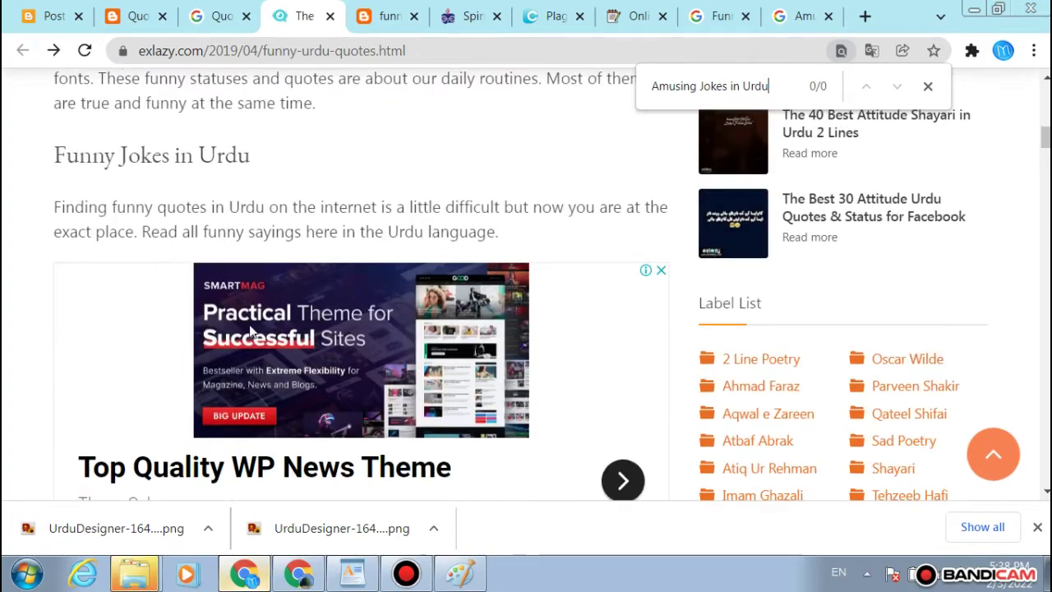
pyautogui.scroll(4, 252, 331)
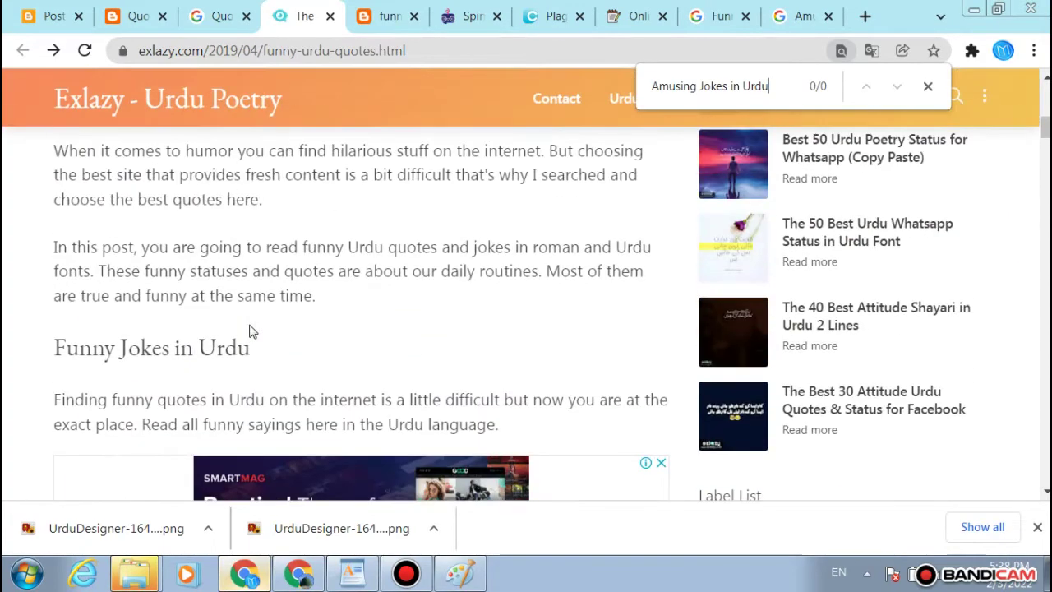
# Step: Copy the article's "Funny Jokes in Urdu" heading and search Google for it in the other Chrome window
pyautogui.tripleClick(246, 333)
pyautogui.hotkey('ctrl', 'c')
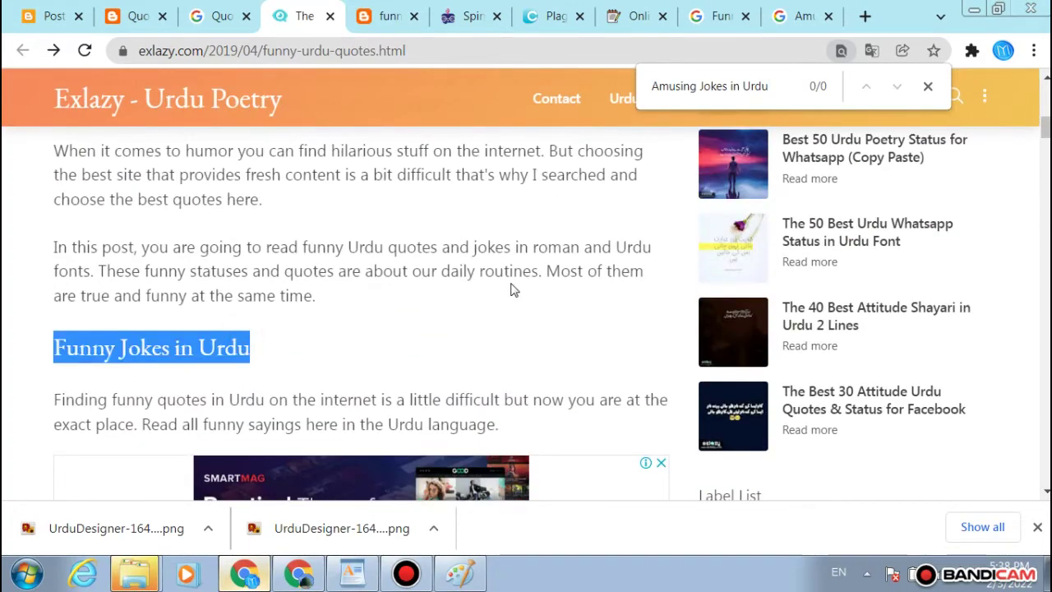
pyautogui.click(299, 572)
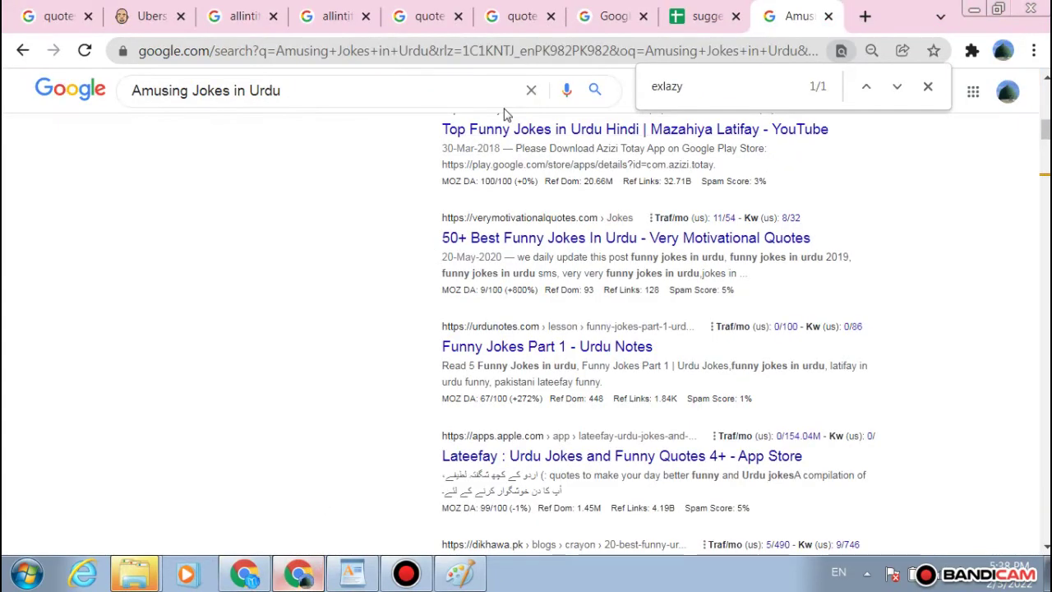
pyautogui.click(531, 51)
pyautogui.hotkey('ctrl', 'v')
pyautogui.press('Return')
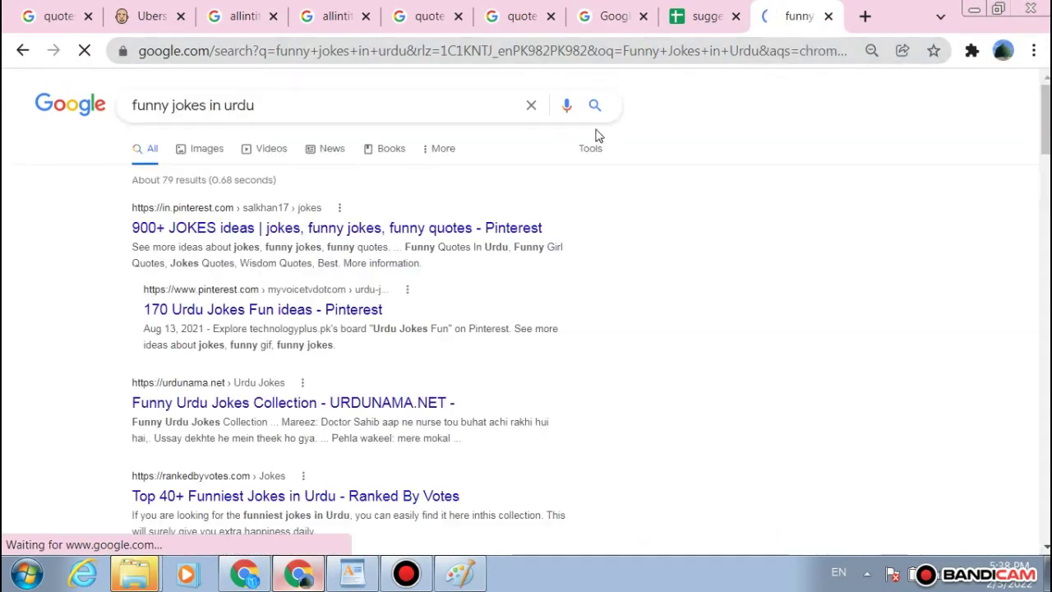
# Step: Search the "funny jokes in urdu" results page for "exla" and "exl", and look through the listed results for Exlazy
pyautogui.scroll(-2, 585, 171)
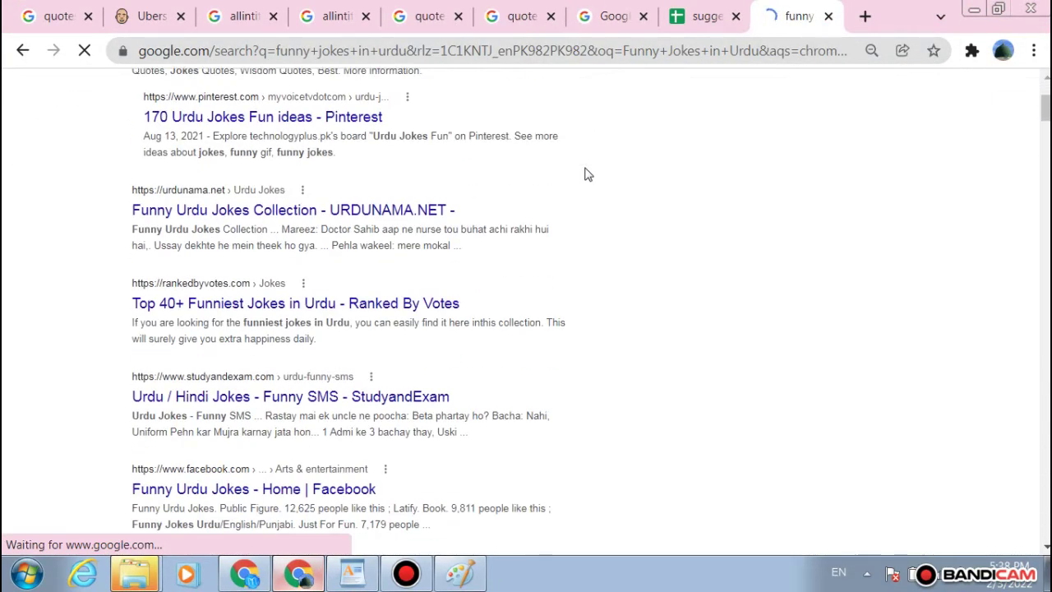
pyautogui.hotkey('ctrl', 'f')
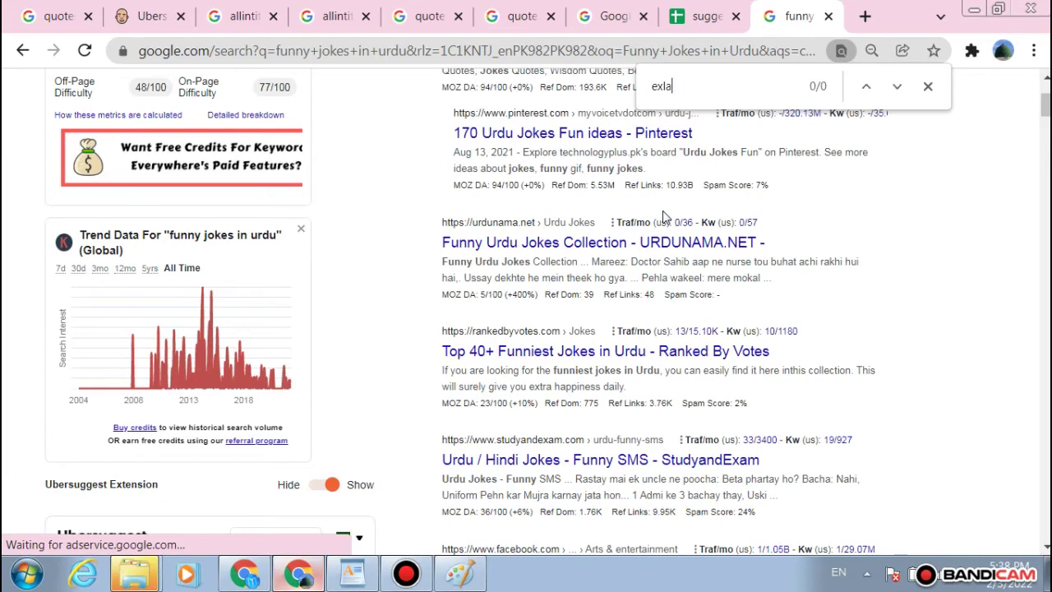
pyautogui.press('BackSpace')
pyautogui.press('BackSpace')
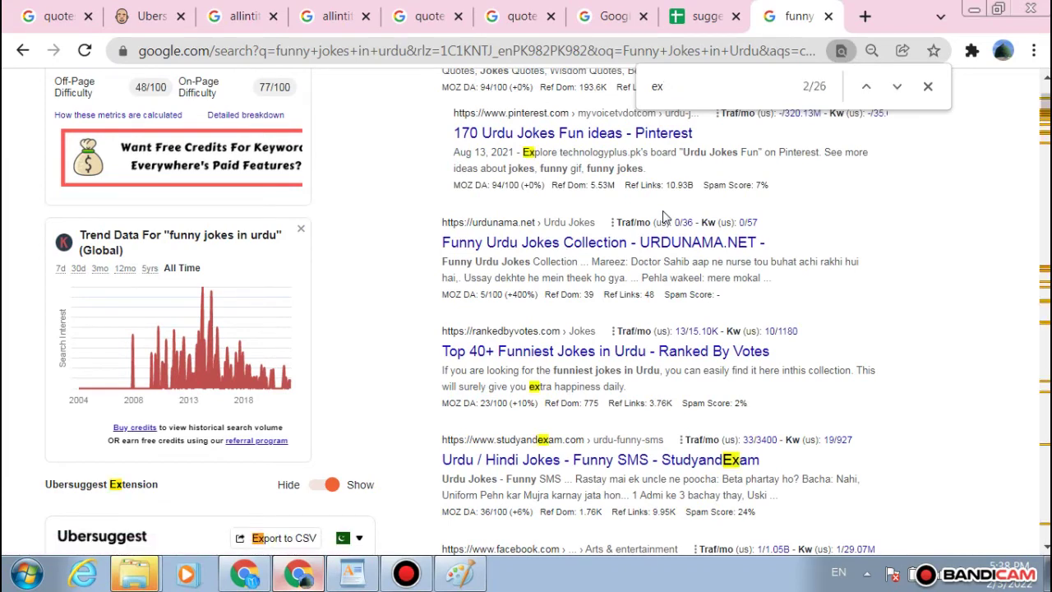
pyautogui.write('l')
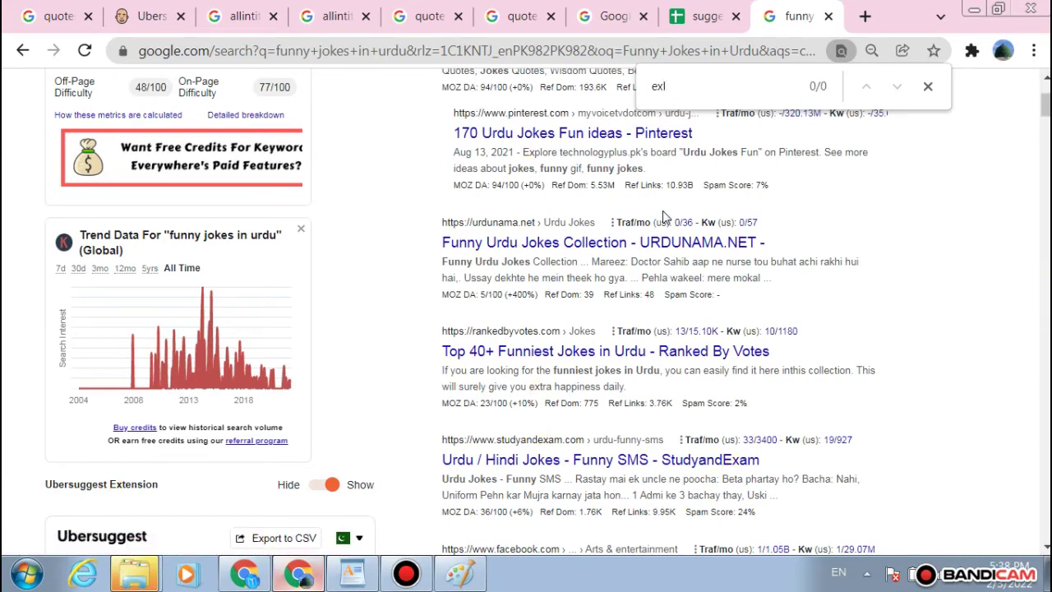
pyautogui.scroll(-2, 664, 216)
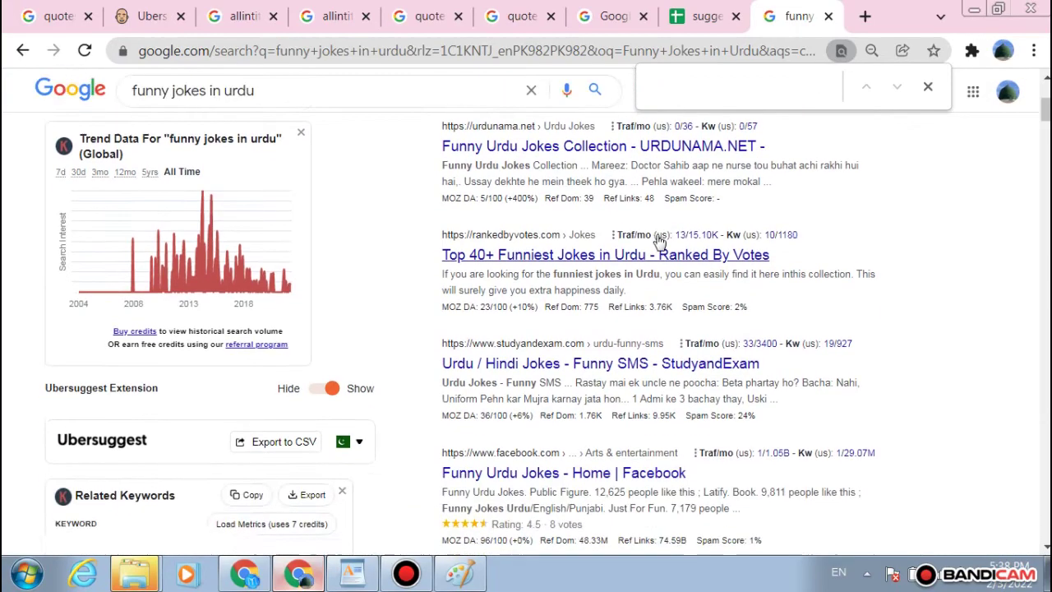
pyautogui.scroll(4, 665, 242)
pyautogui.scroll(-3, 660, 242)
pyautogui.scroll(-12, 660, 241)
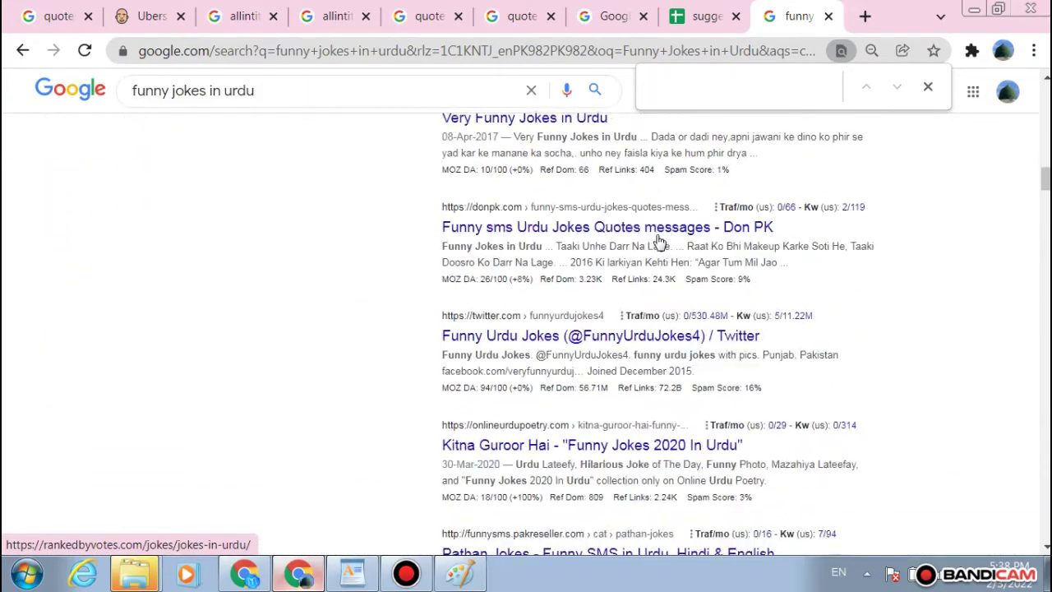
pyautogui.scroll(-1, 658, 240)
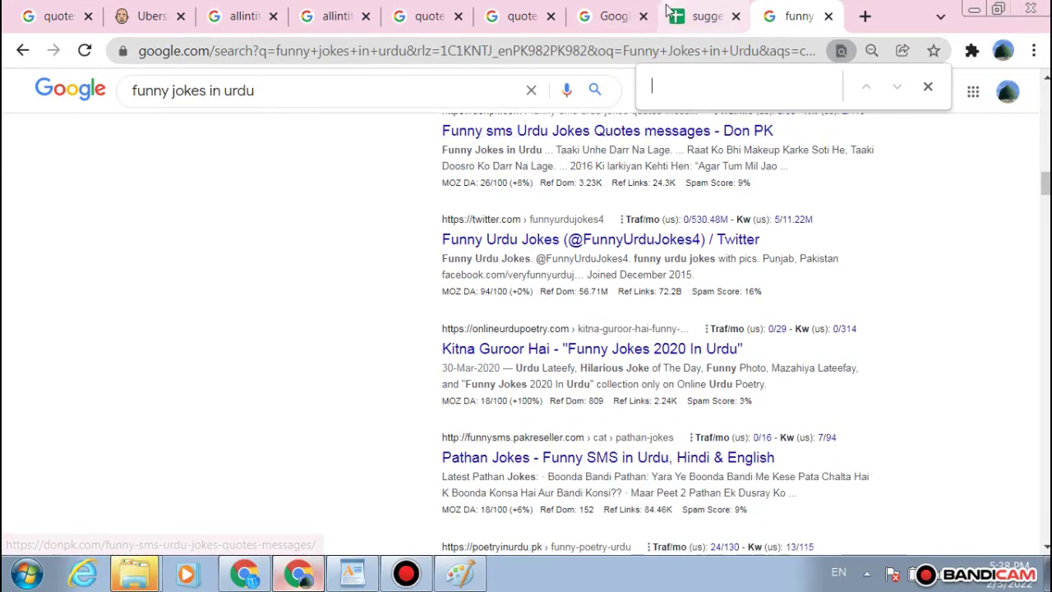
# Step: Return to the Exlazy funny Urdu quotes article in the first Chrome window and review its site header, title and introduction
pyautogui.click(244, 572)
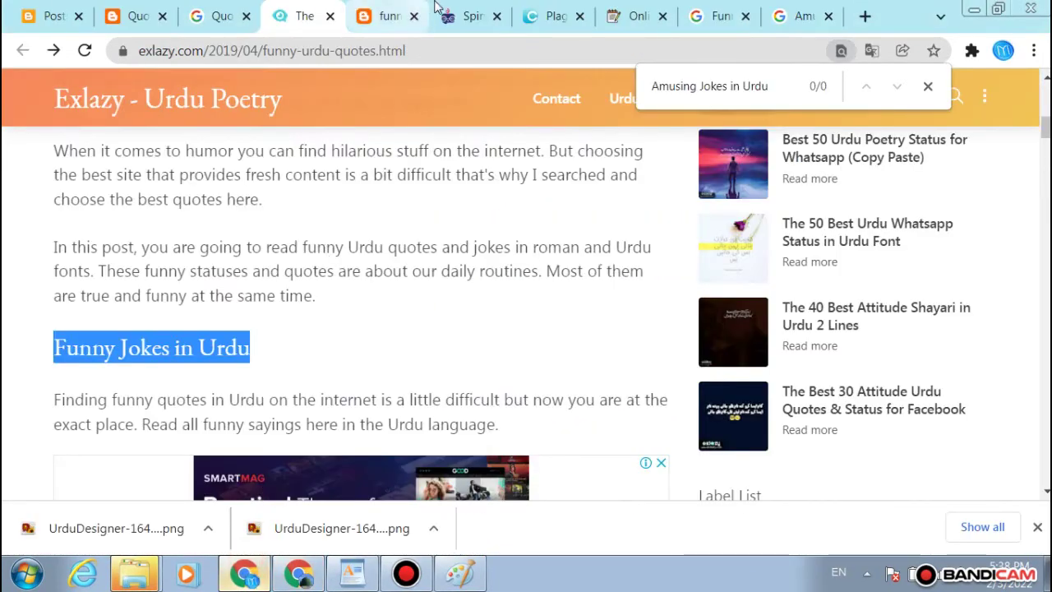
pyautogui.scroll(2, 396, 159)
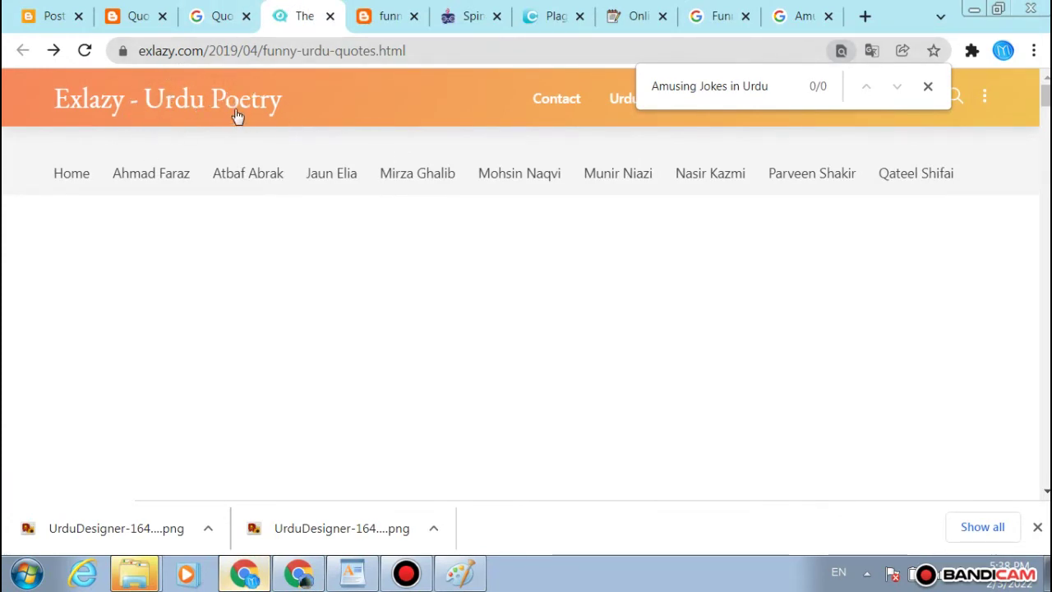
pyautogui.scroll(-1, 529, 199)
pyautogui.scroll(-6, 529, 199)
pyautogui.scroll(10, 526, 199)
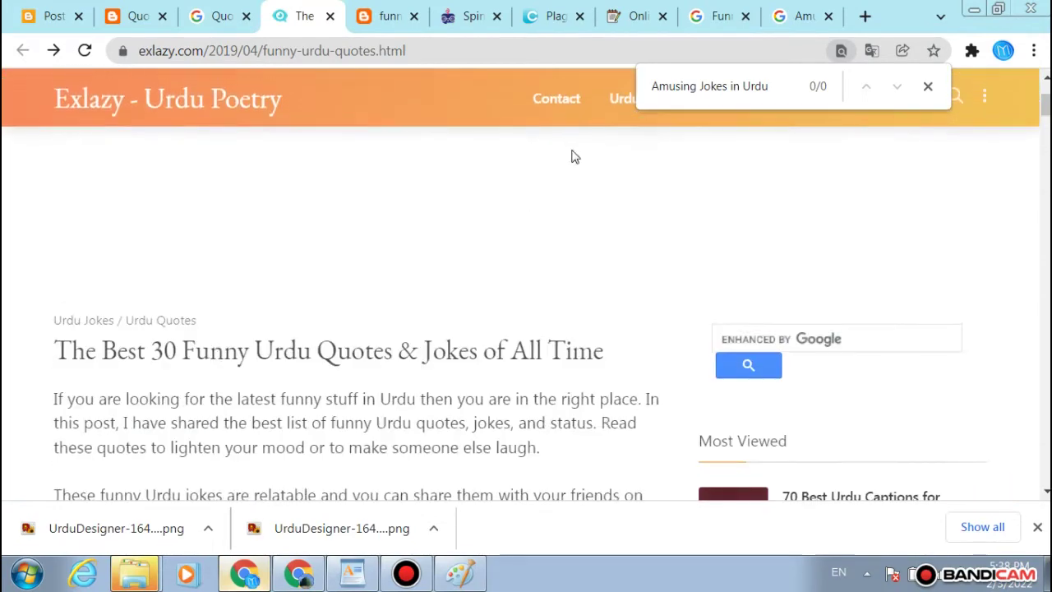
# Step: Search Google for "urdu poetry" in the Amusing Jokes search tab and look through the results for the Exlazy entry
pyautogui.click(777, 17)
pyautogui.click(734, 48)
pyautogui.write('u')
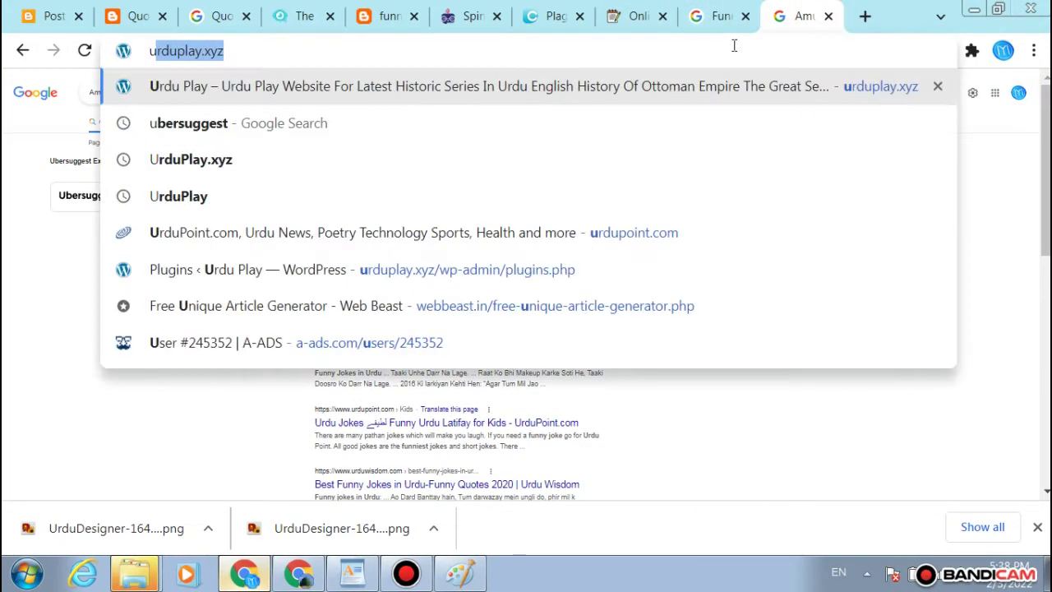
pyautogui.write('rdu ')
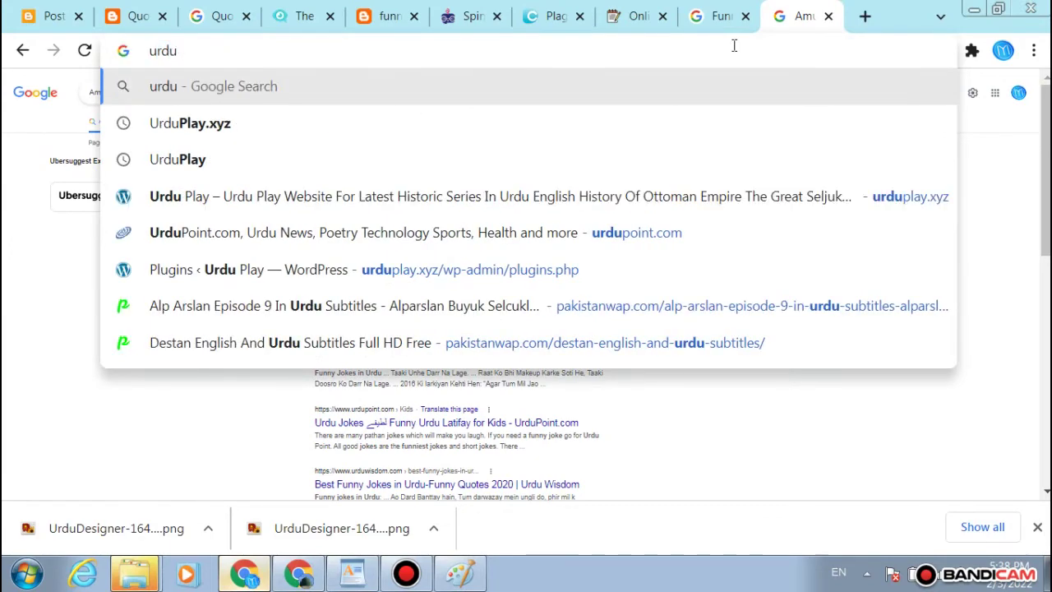
pyautogui.write('poe')
pyautogui.press('Down')
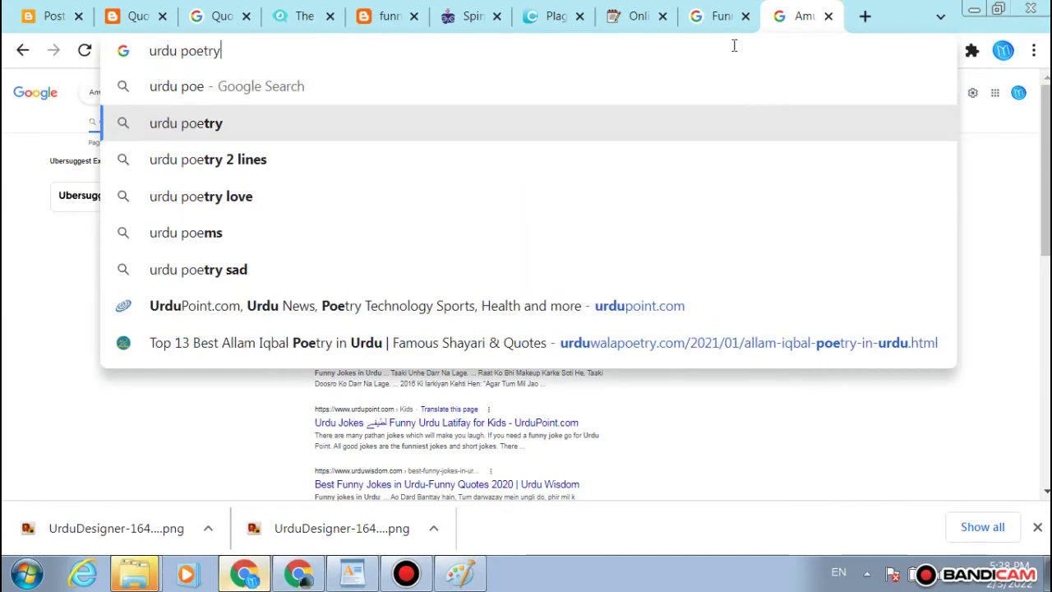
pyautogui.press('Return')
pyautogui.scroll(-3, 364, 246)
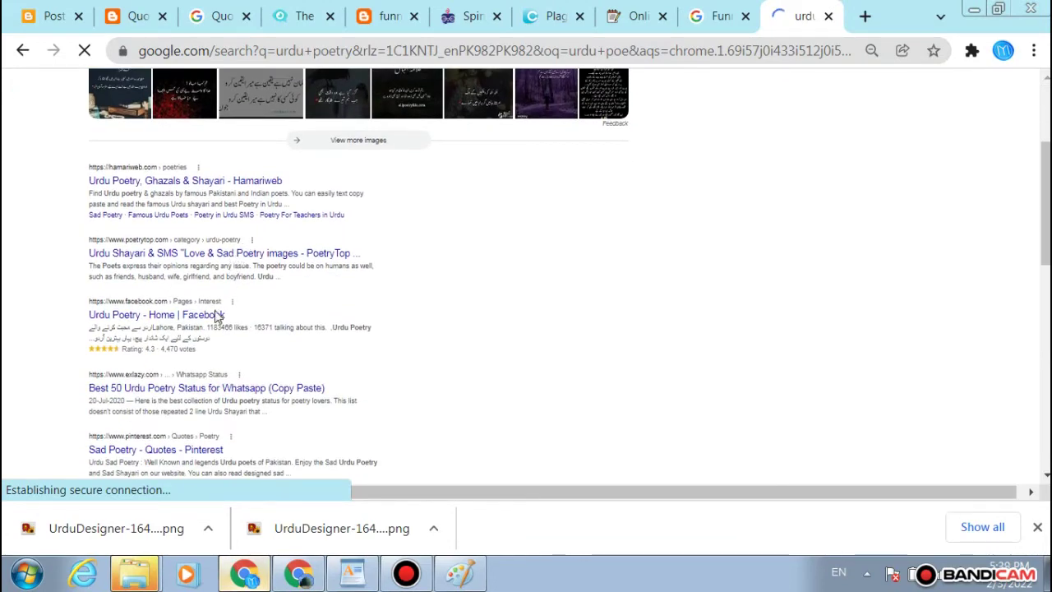
pyautogui.scroll(-2, 221, 308)
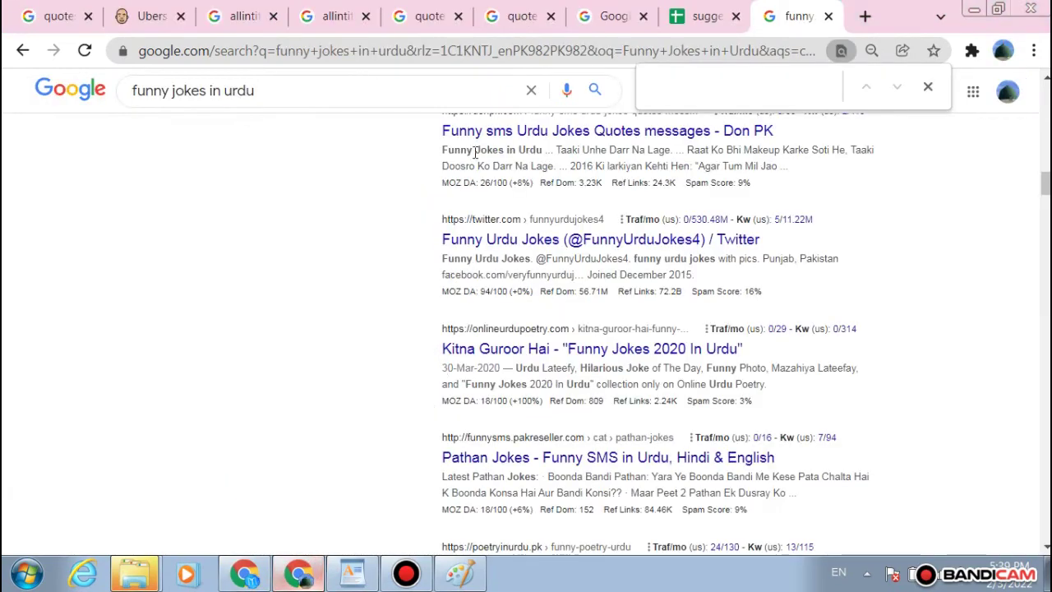
# Step: Switch to Ubersuggest in the other Chrome window and get keyword ideas for "Urdu Poetry" in English / Pakistan
pyautogui.click(169, 15)
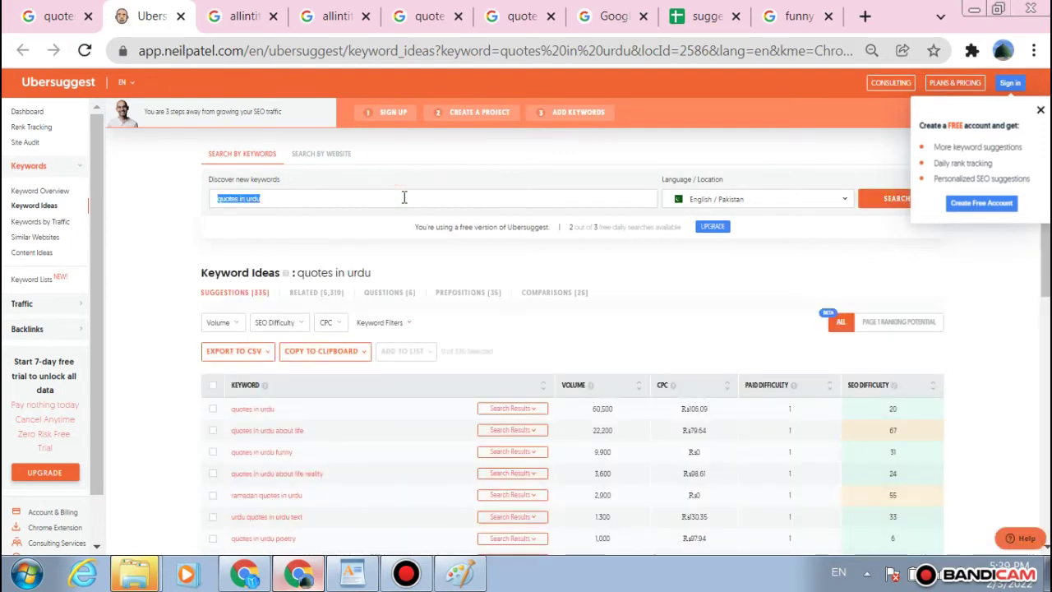
pyautogui.write('Ur')
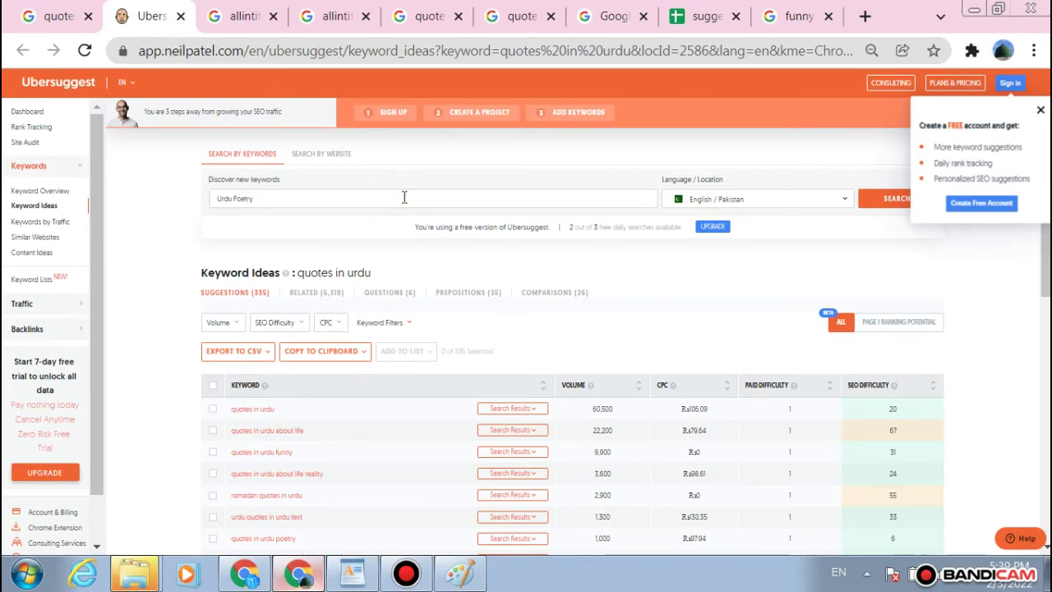
pyautogui.write('du Poetry')
pyautogui.press('Return')
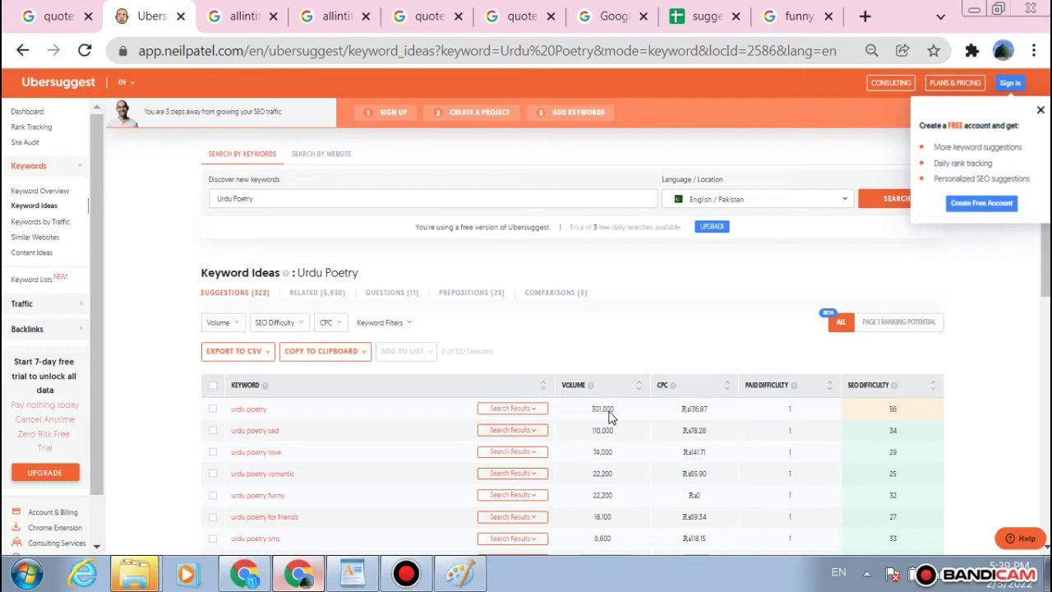
# Step: Review the search volumes of the "urdu poetry" keyword suggestions, from the main keyword to the end of the free list
pyautogui.doubleClick(605, 409)
pyautogui.click(657, 275)
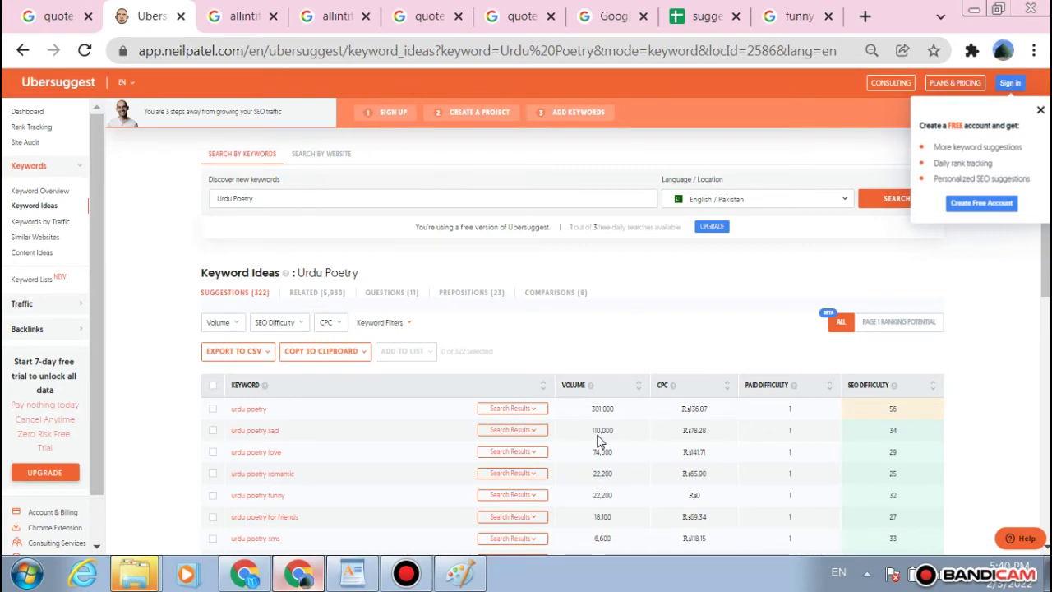
pyautogui.scroll(-5, 598, 442)
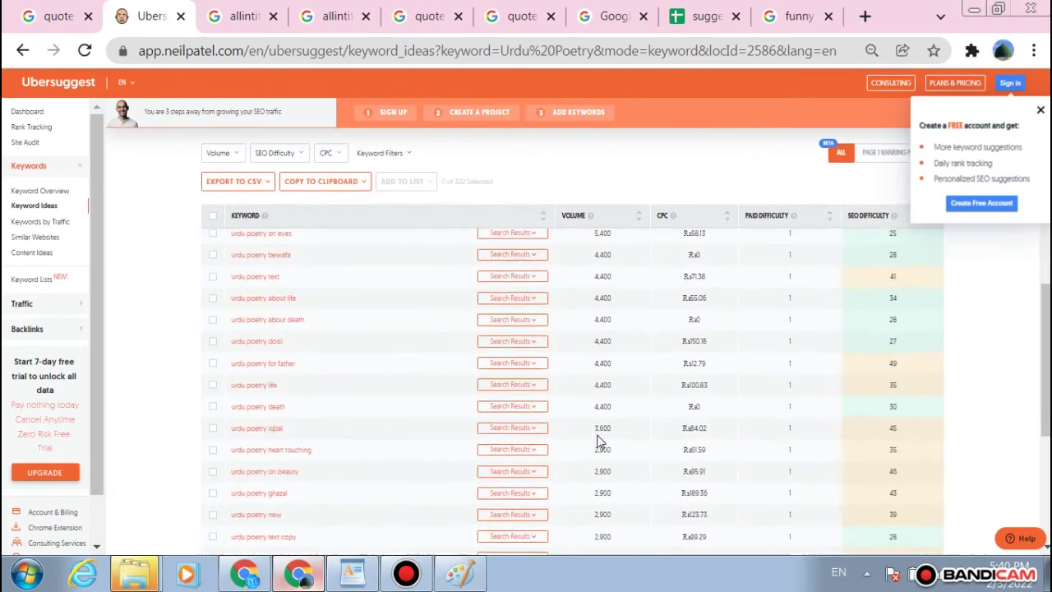
pyautogui.scroll(-3, 598, 441)
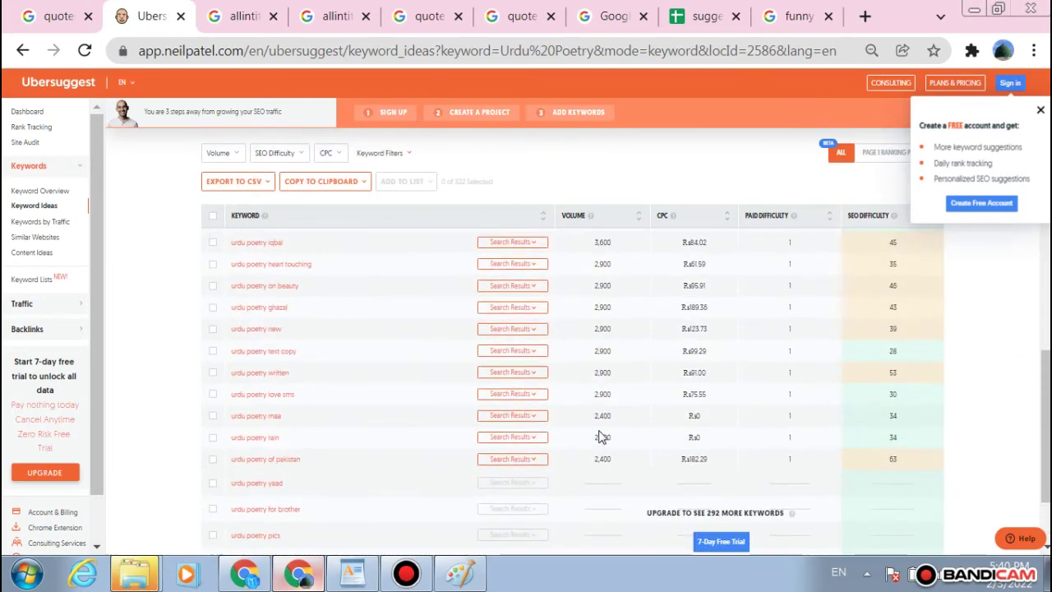
pyautogui.scroll(8, 611, 394)
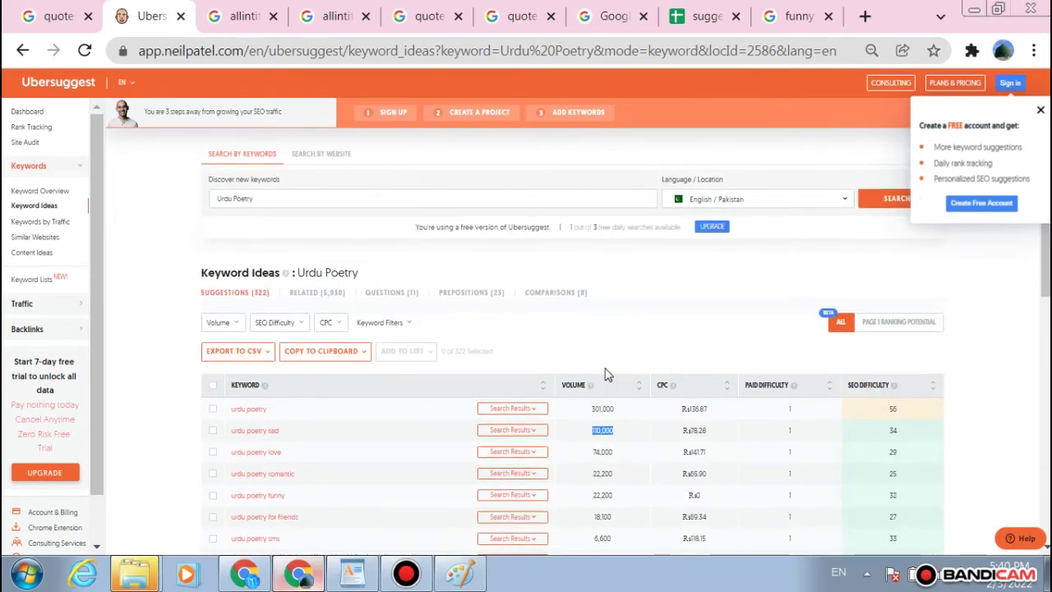
# Step: Search Google for "website earning calculator" in a new tab and open the SiteWorthTraffic result
pyautogui.click(865, 16)
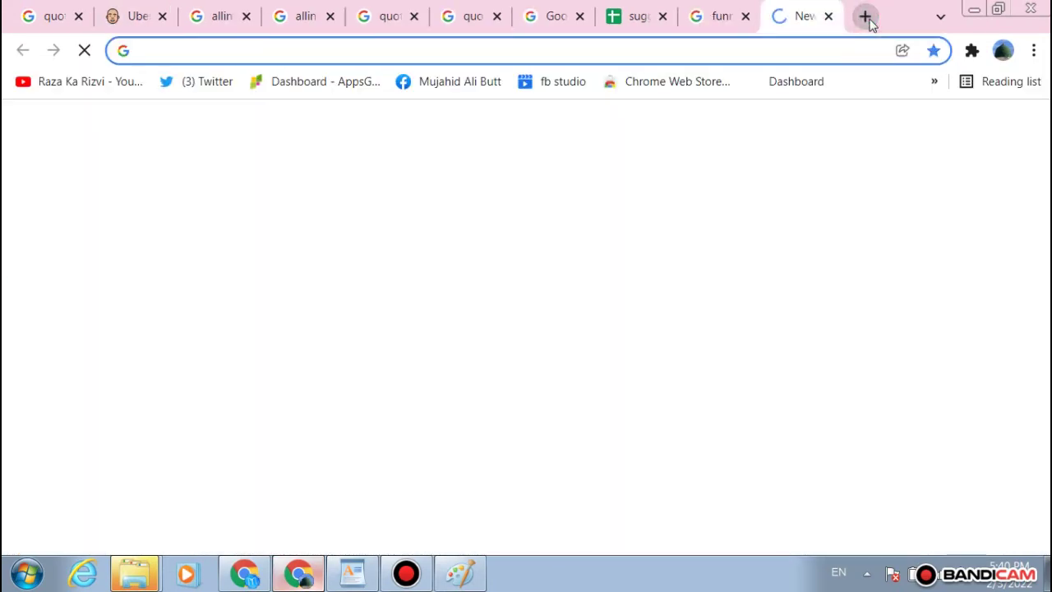
pyautogui.write('website ear')
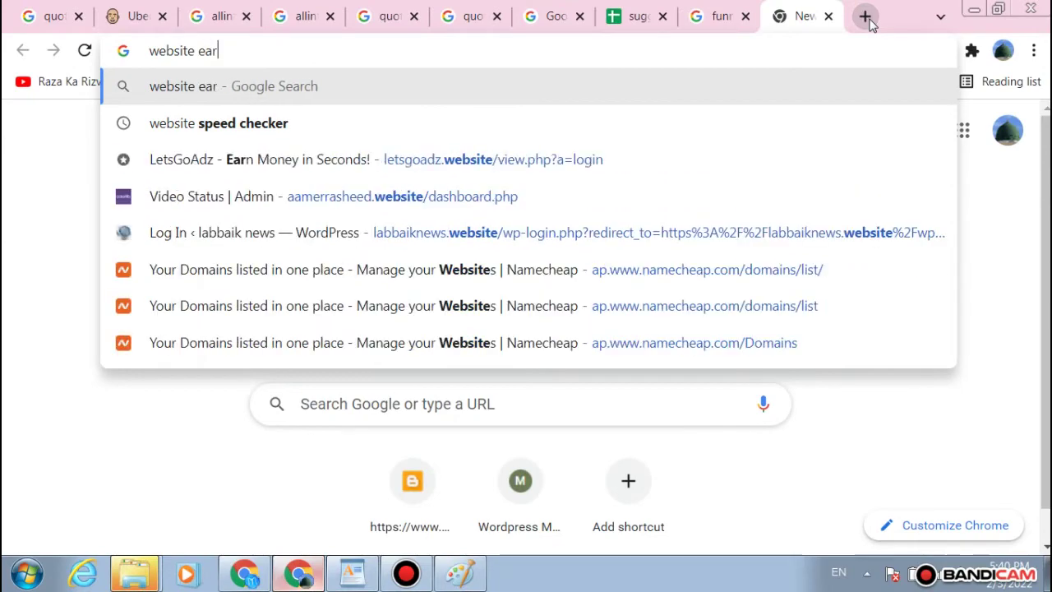
pyautogui.write('ning c')
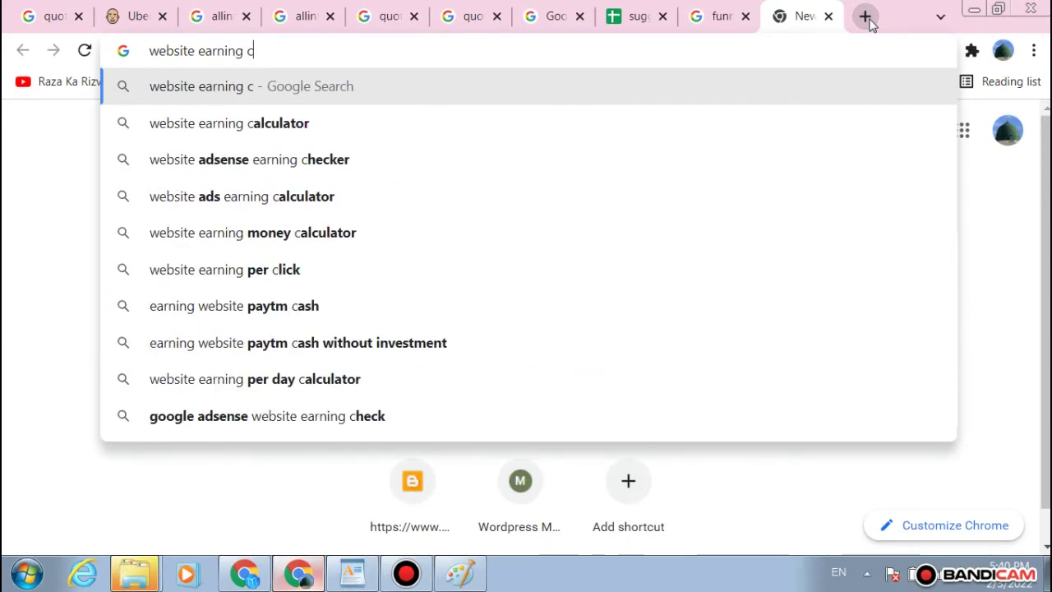
pyautogui.press('Down')
pyautogui.press('Return')
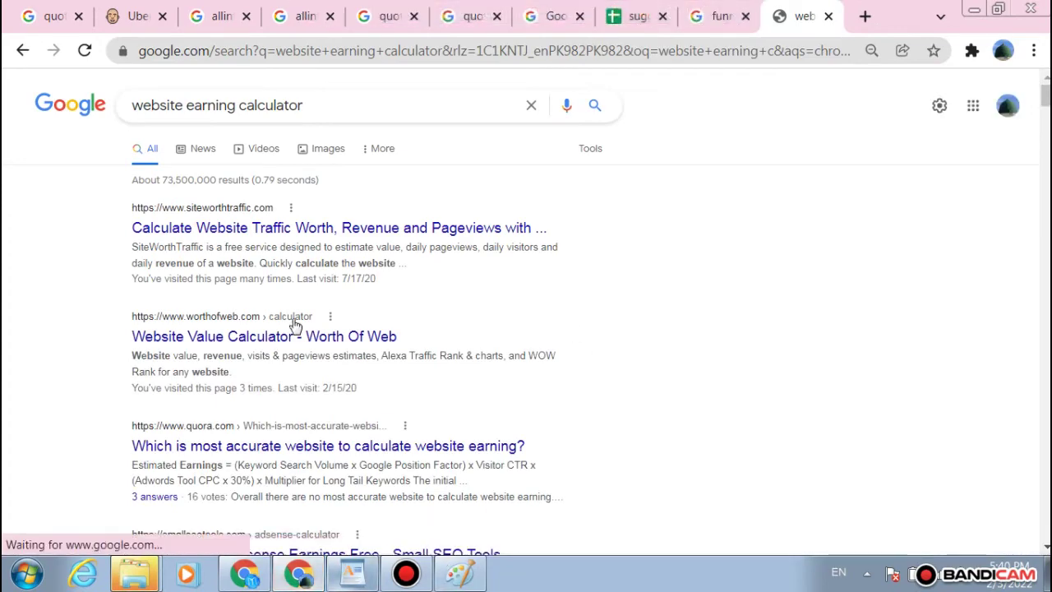
pyautogui.click(330, 238)
# Step: Check the site address on the Exlazy article and request a SiteWorthTraffic estimate for exlazy.com
pyautogui.scroll(-2, 331, 243)
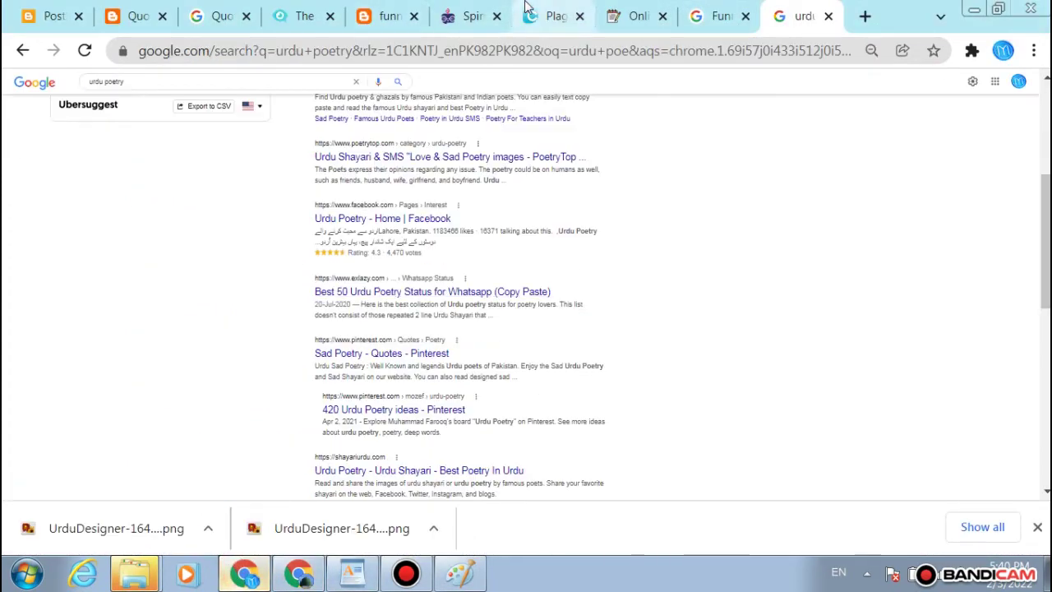
pyautogui.click(300, 16)
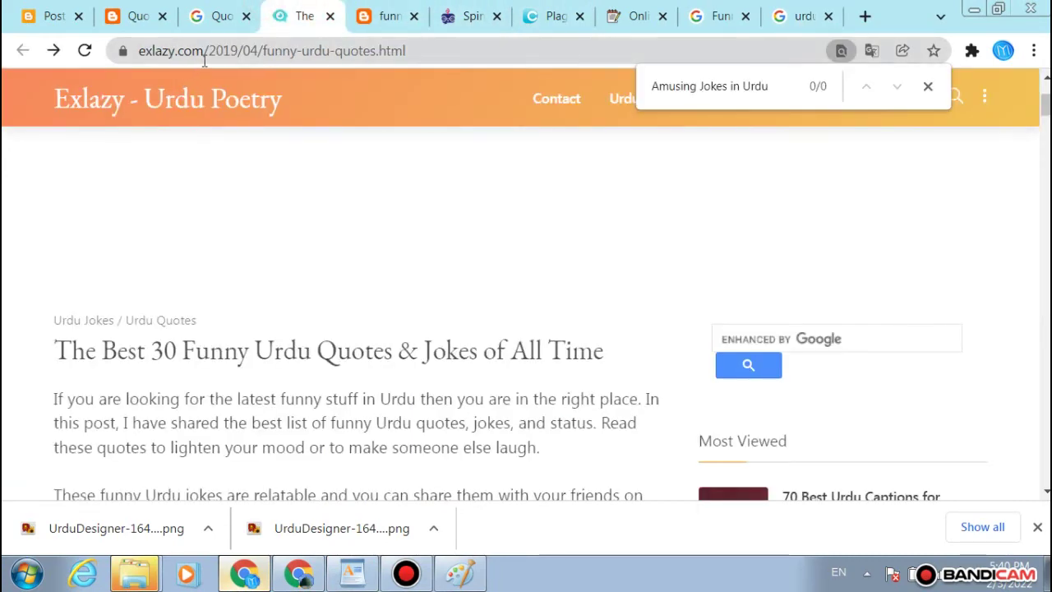
pyautogui.moveTo(209, 54); pyautogui.dragTo(122, 54)
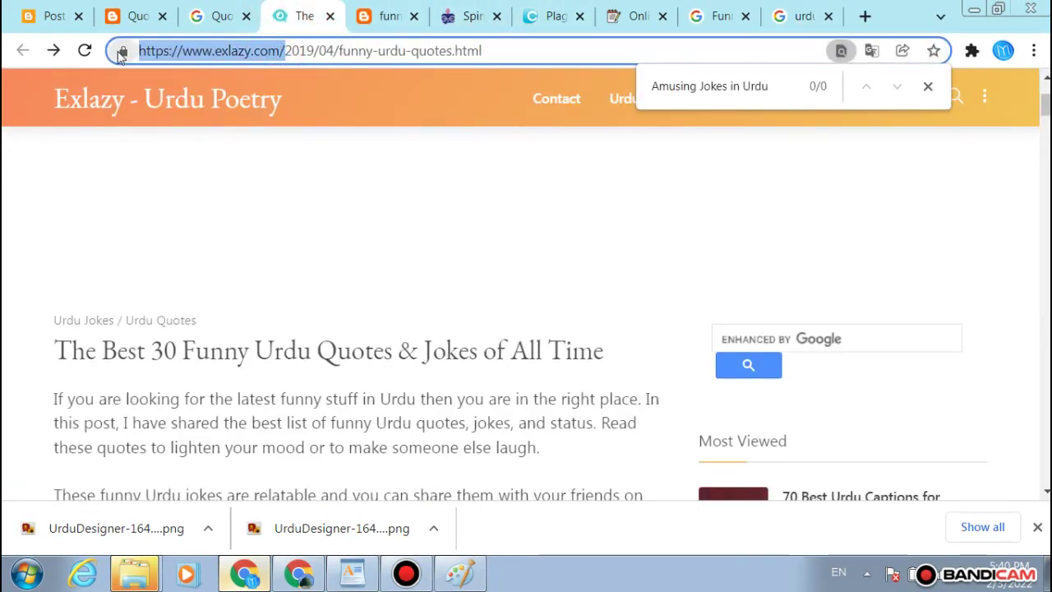
pyautogui.hotkey('alt', 'Tab')
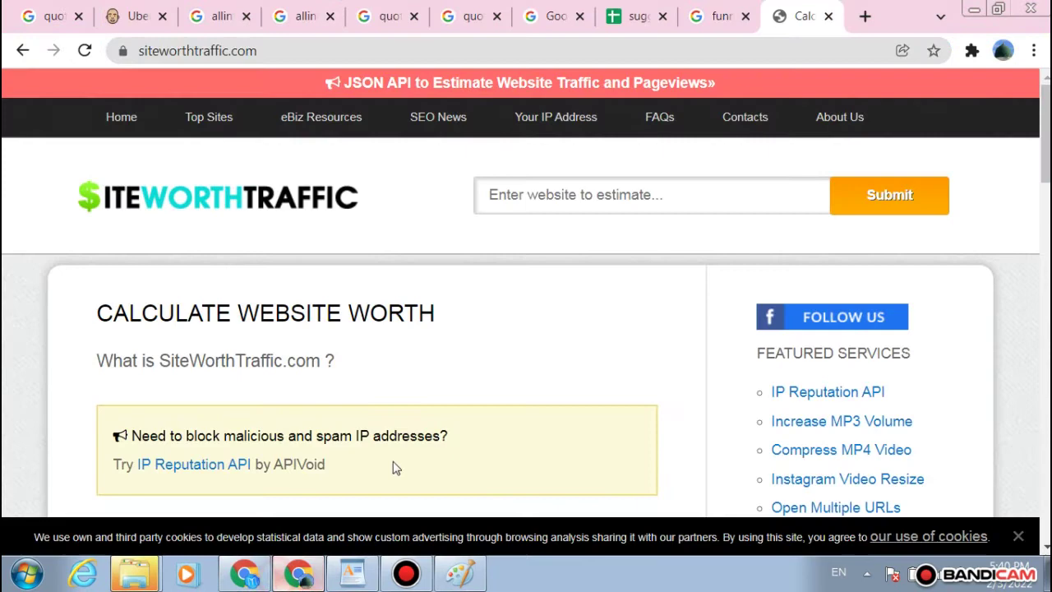
pyautogui.click(636, 203)
pyautogui.write('exlazy.com')
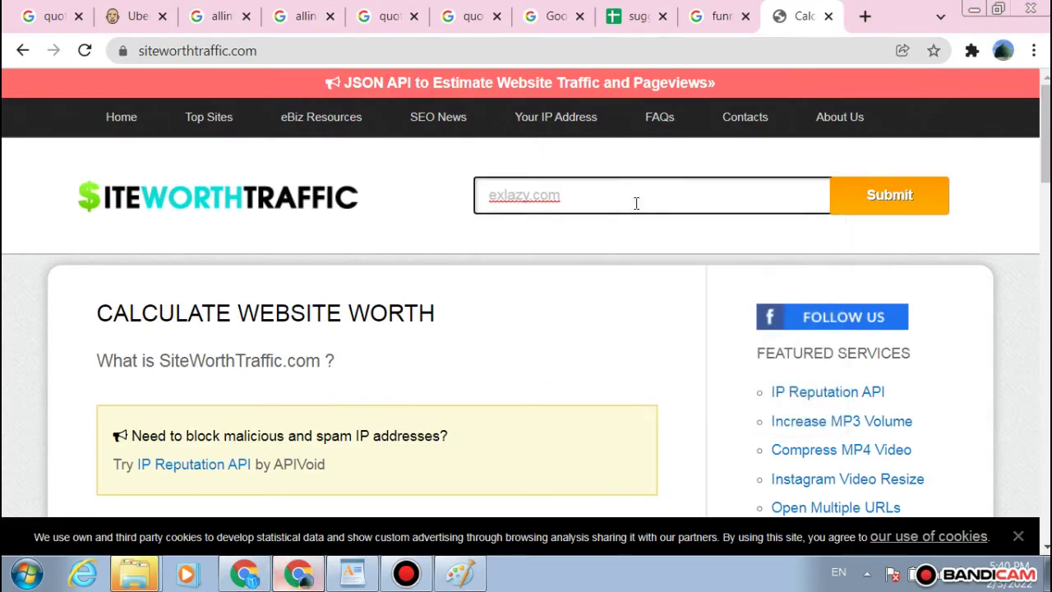
pyautogui.press('Return')
# Step: Review the exlazy.com report's daily and monthly estimations, highlighting the daily unique pageviews and unique visitors
pyautogui.scroll(-7, 838, 173)
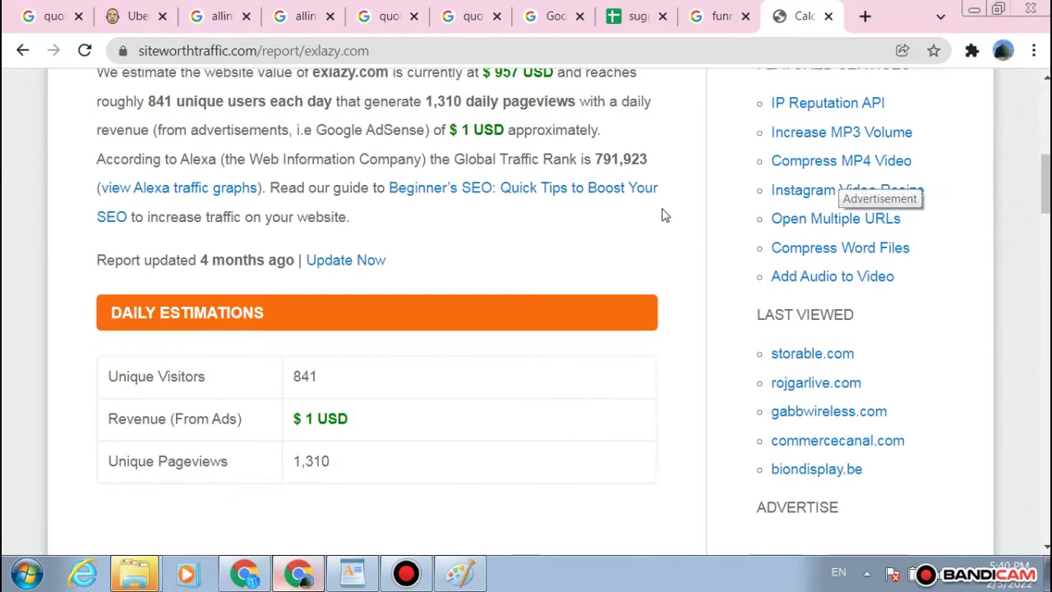
pyautogui.scroll(-2, 477, 295)
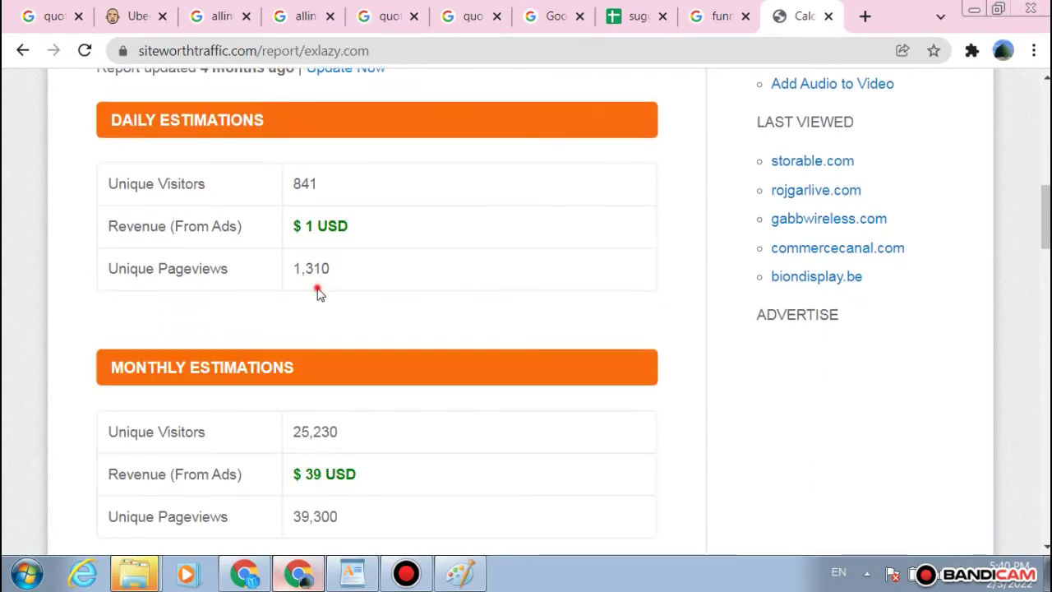
pyautogui.doubleClick(319, 294)
pyautogui.scroll(-3, 317, 291)
pyautogui.scroll(4, 317, 291)
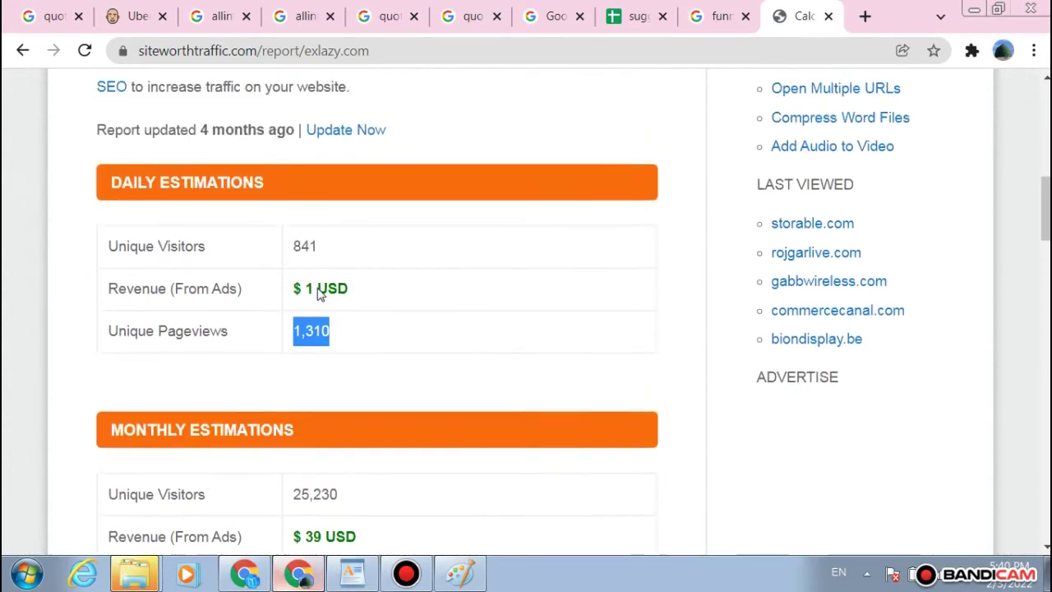
pyautogui.click(315, 283)
pyautogui.doubleClick(319, 291)
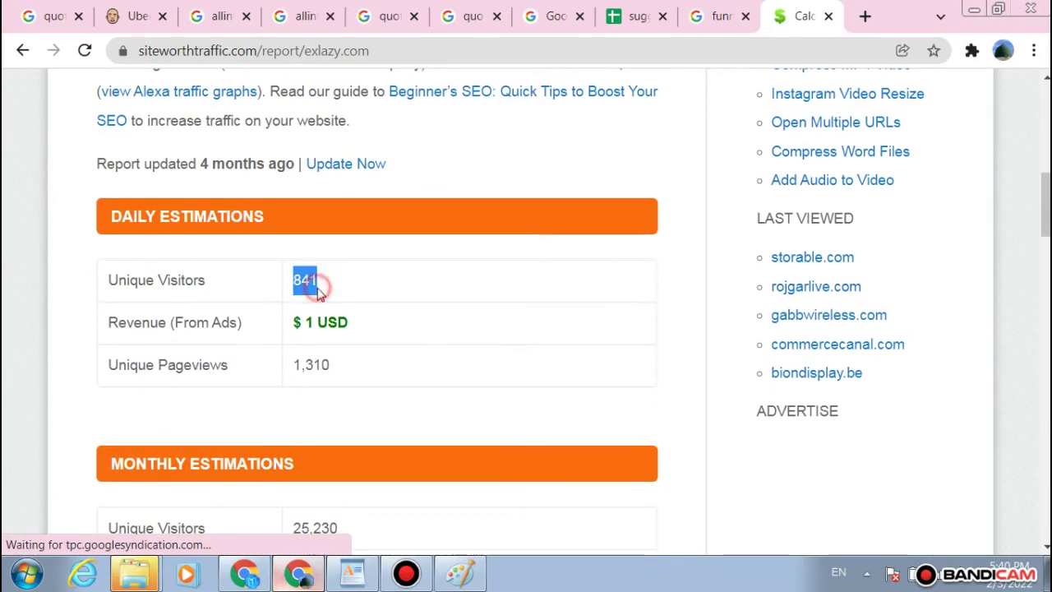
# Step: Highlight exlazy.com's daily unique pageviews, and review the report's monthly and yearly estimations and Alexa sections down to the additional tools
pyautogui.doubleClick(317, 359)
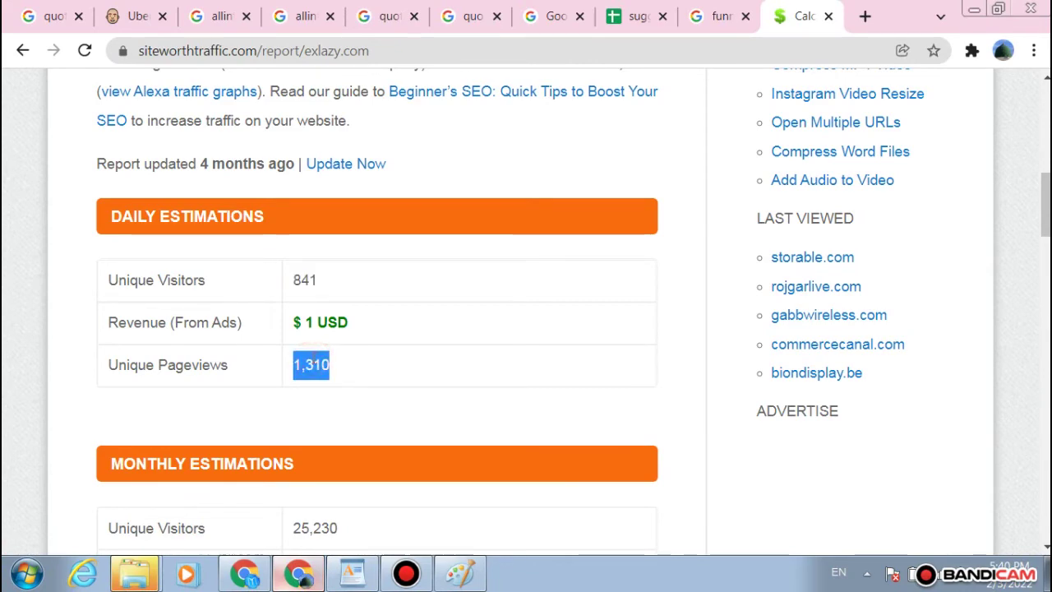
pyautogui.scroll(-2, 314, 357)
pyautogui.scroll(-1, 313, 363)
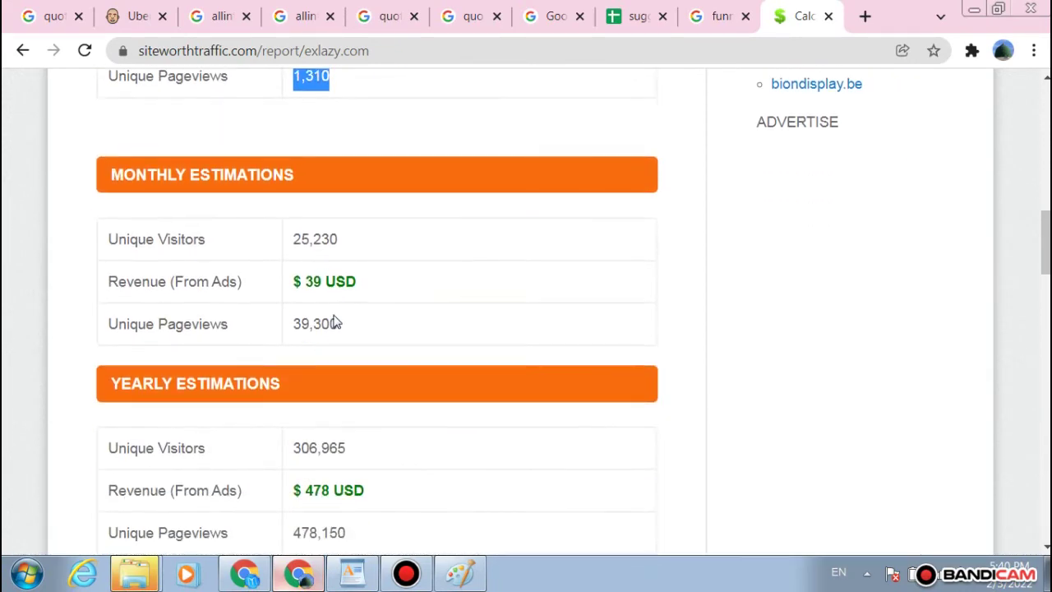
pyautogui.scroll(-8, 334, 286)
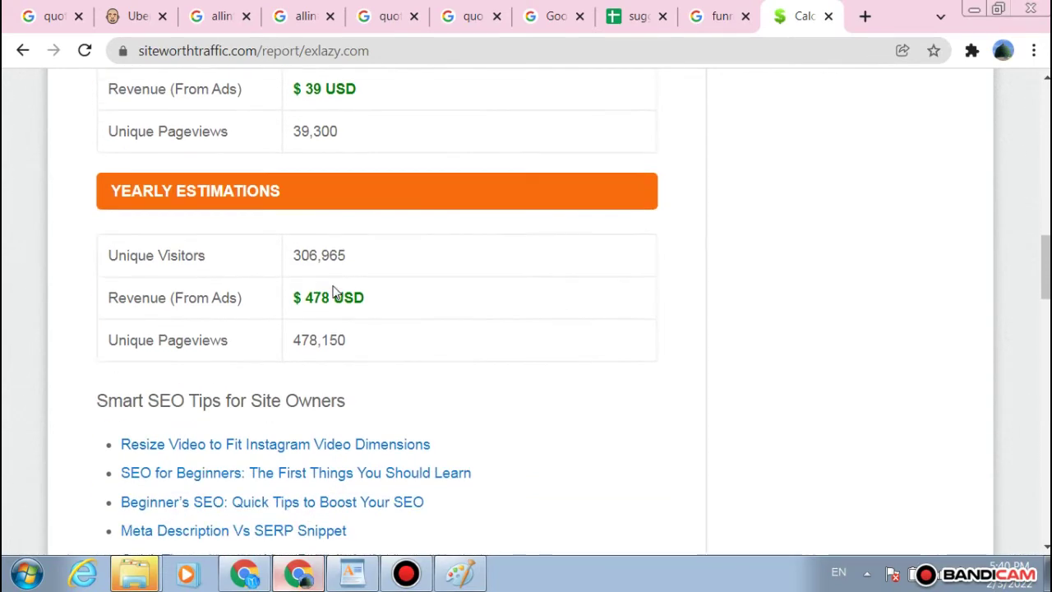
pyautogui.scroll(-1, 336, 293)
pyautogui.scroll(1, 334, 287)
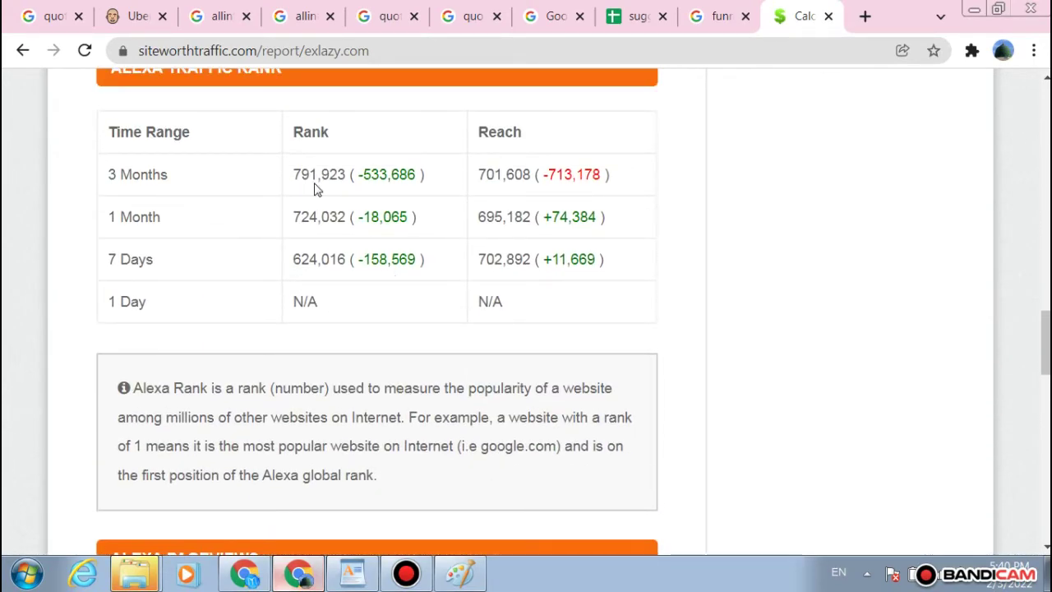
pyautogui.scroll(-8, 534, 210)
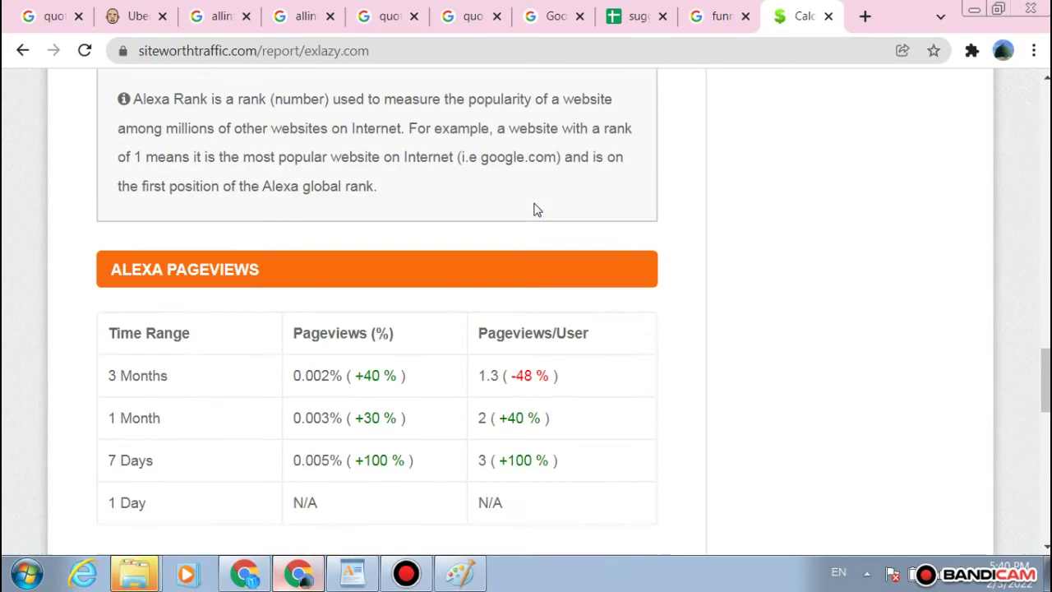
pyautogui.scroll(-7, 534, 210)
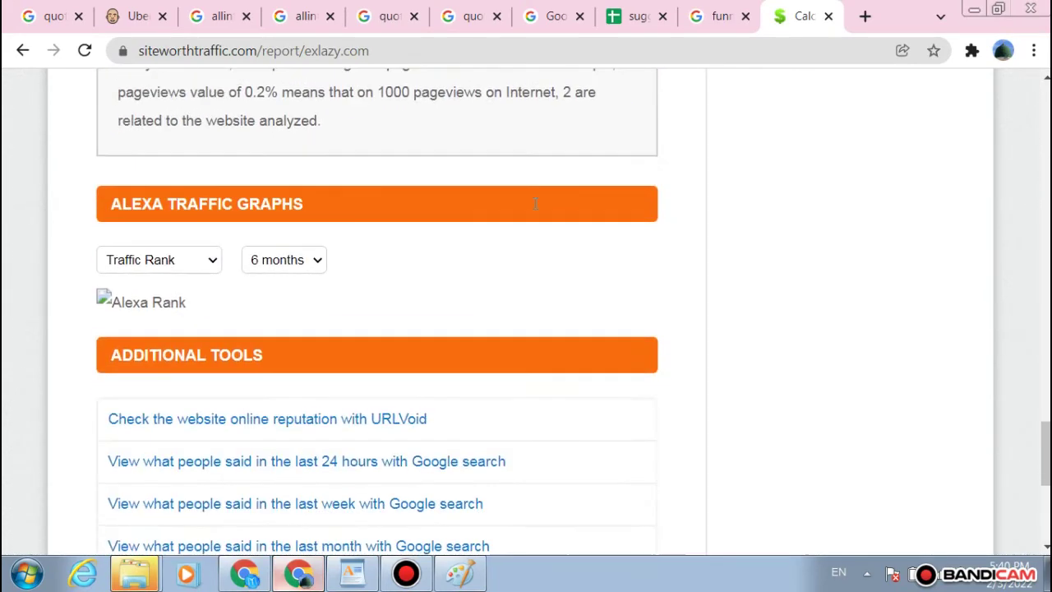
pyautogui.scroll(4, 535, 203)
pyautogui.scroll(12, 535, 203)
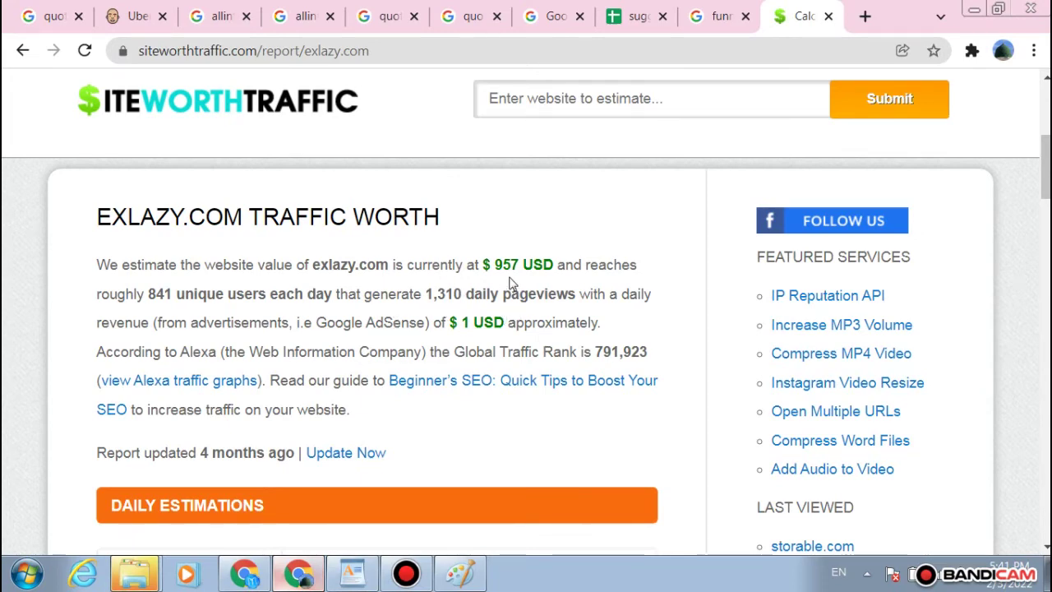
# Step: Re-examine exlazy.com's daily estimations, highlighting the unique pageviews figure again, and return to the start of the report
pyautogui.scroll(-4, 496, 337)
pyautogui.click(434, 331)
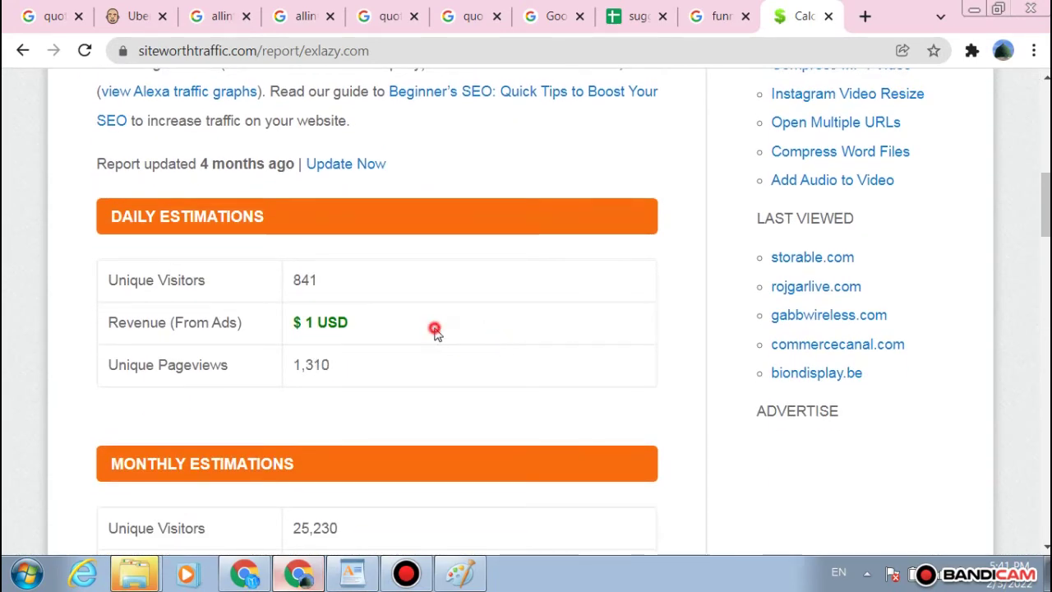
pyautogui.doubleClick(358, 364)
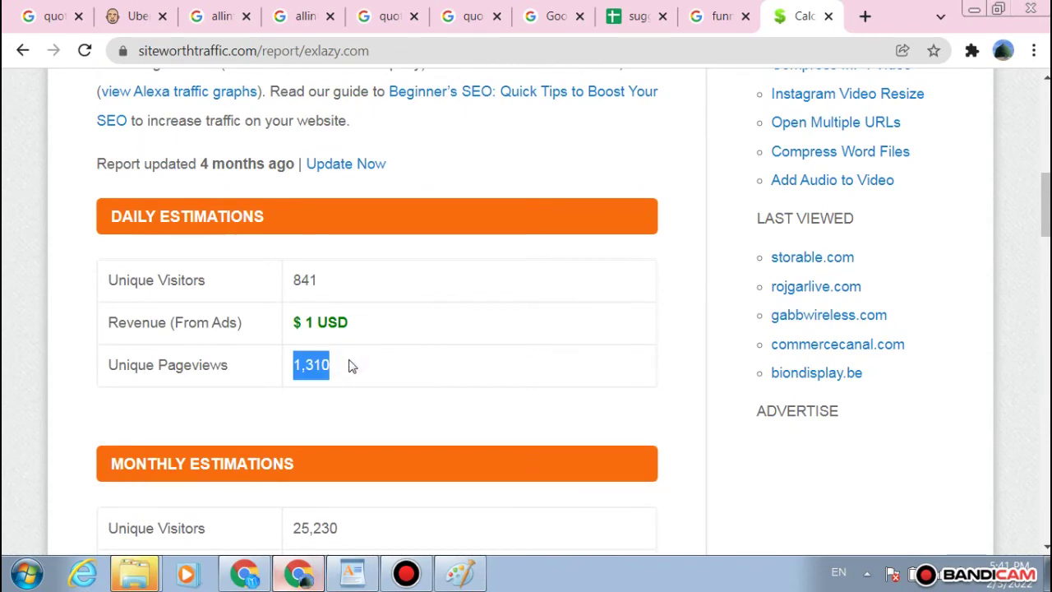
pyautogui.tripleClick(242, 350)
pyautogui.doubleClick(301, 367)
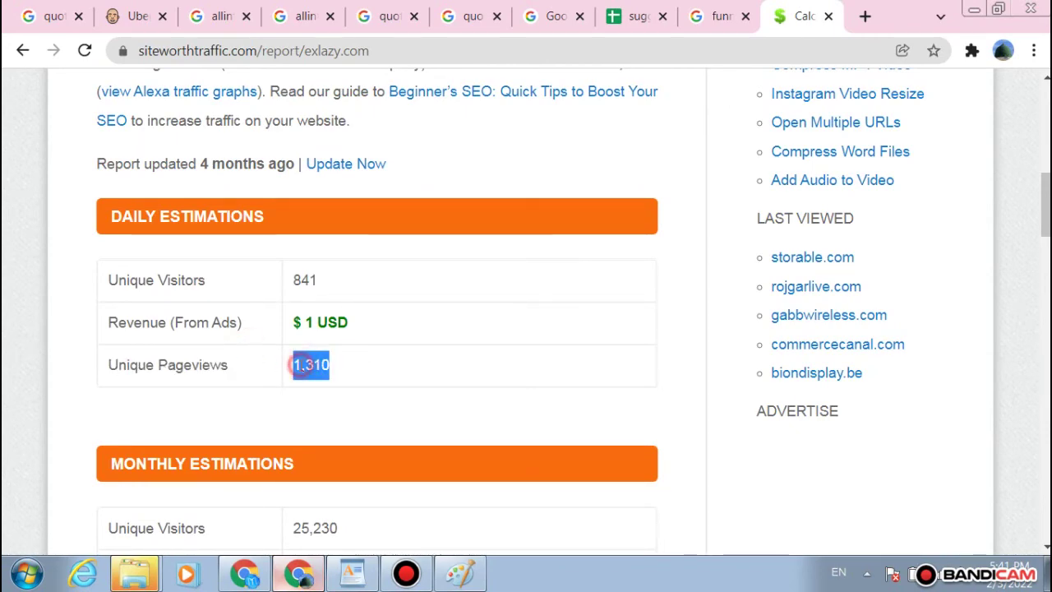
pyautogui.press('Home')
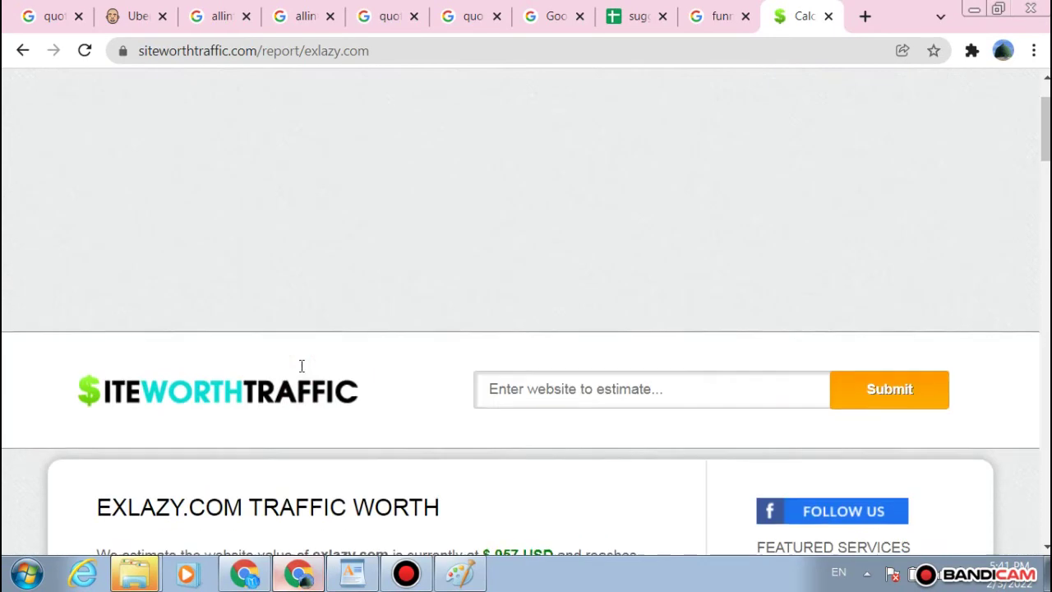
# Step: Copy the link2fakhar.blogspot.com address from the blog's homepage in the other browser window, and return to the SiteWorthTraffic report
pyautogui.click(247, 576)
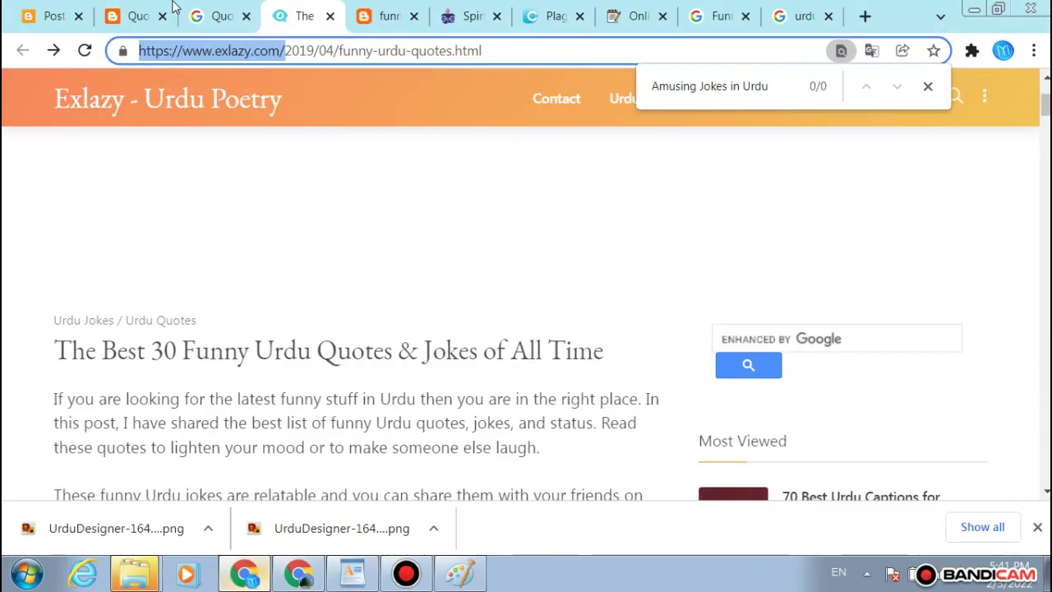
pyautogui.click(43, 13)
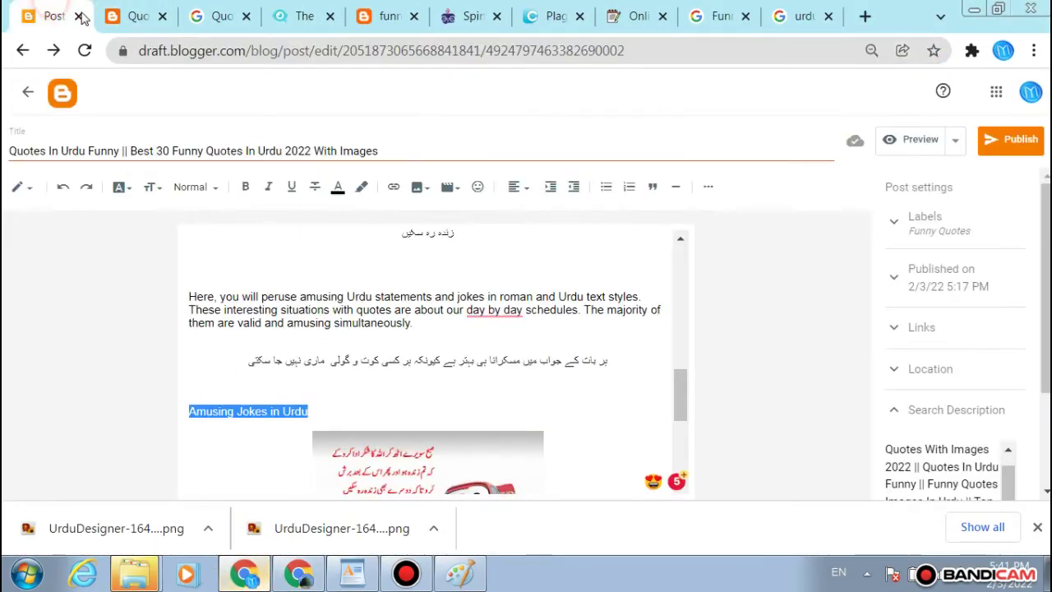
pyautogui.click(140, 15)
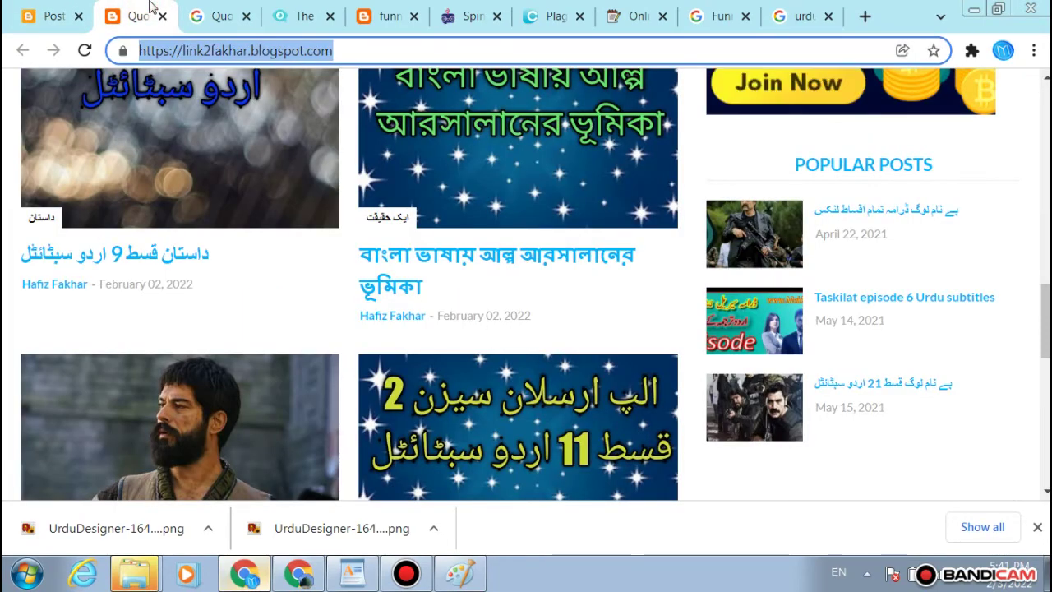
pyautogui.click(298, 574)
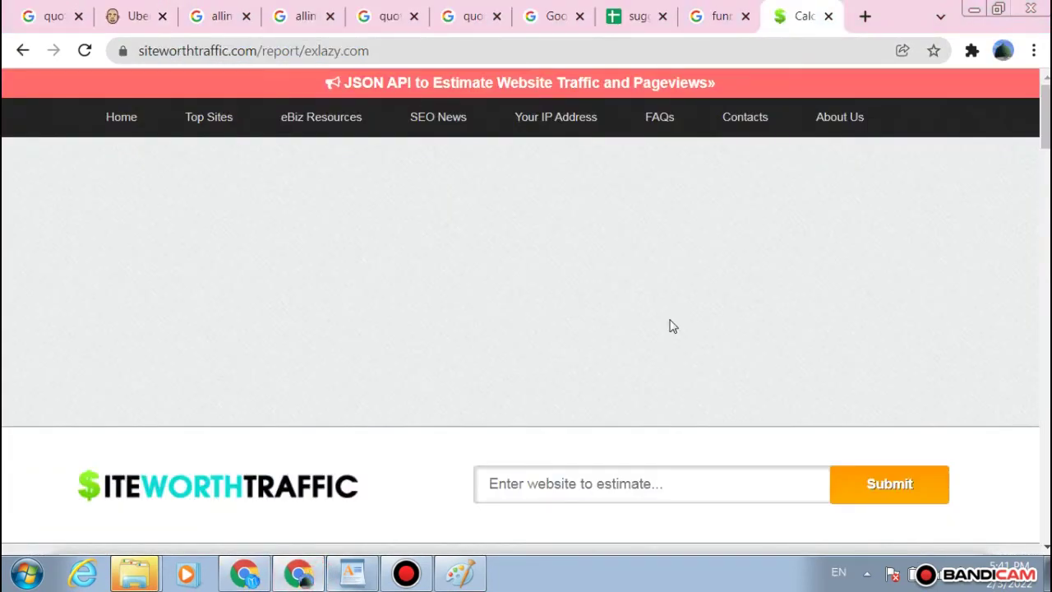
pyautogui.scroll(-2, 696, 354)
pyautogui.click(703, 305)
pyautogui.write('https://link2fakhar.blogspot.com/')
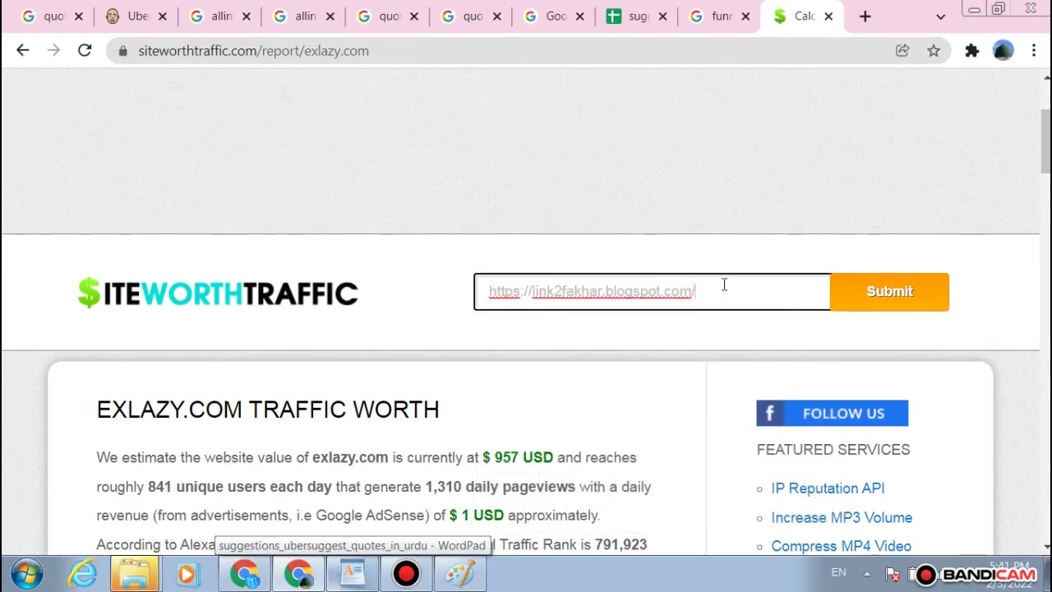
pyautogui.click(934, 287)
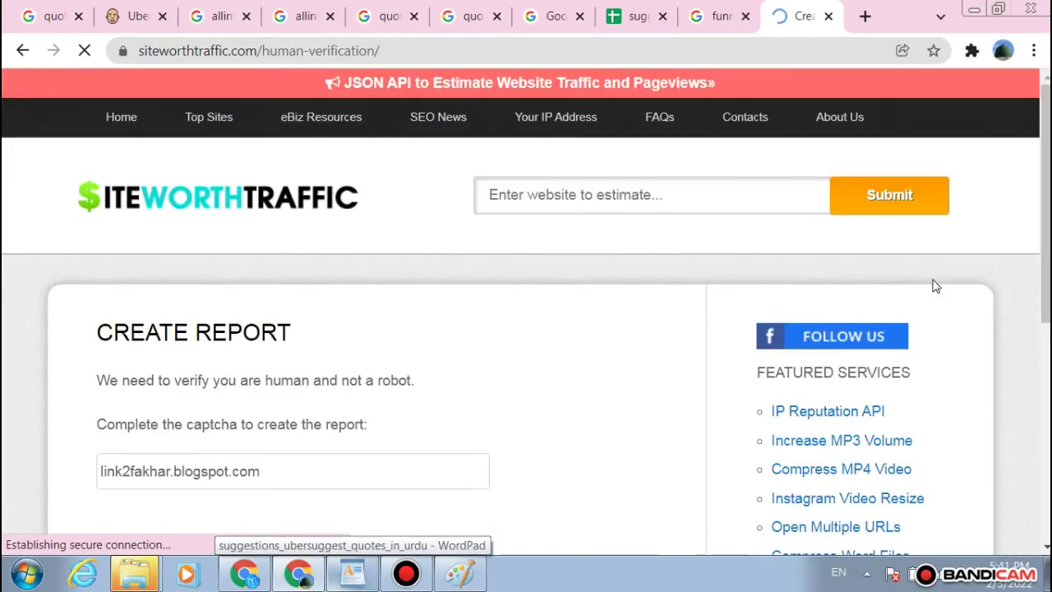
pyautogui.scroll(-4, 921, 285)
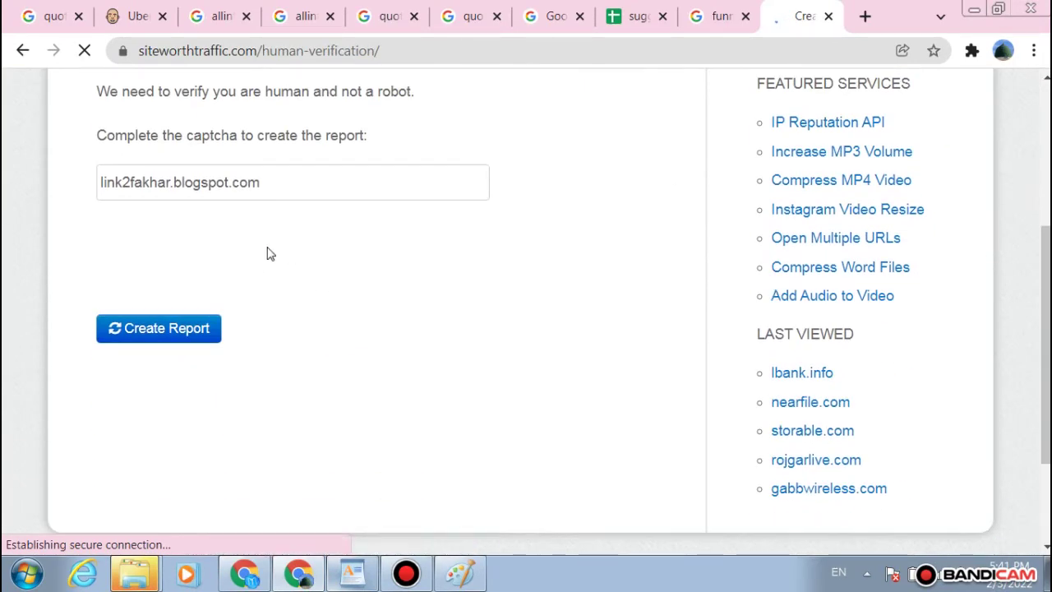
pyautogui.click(240, 245)
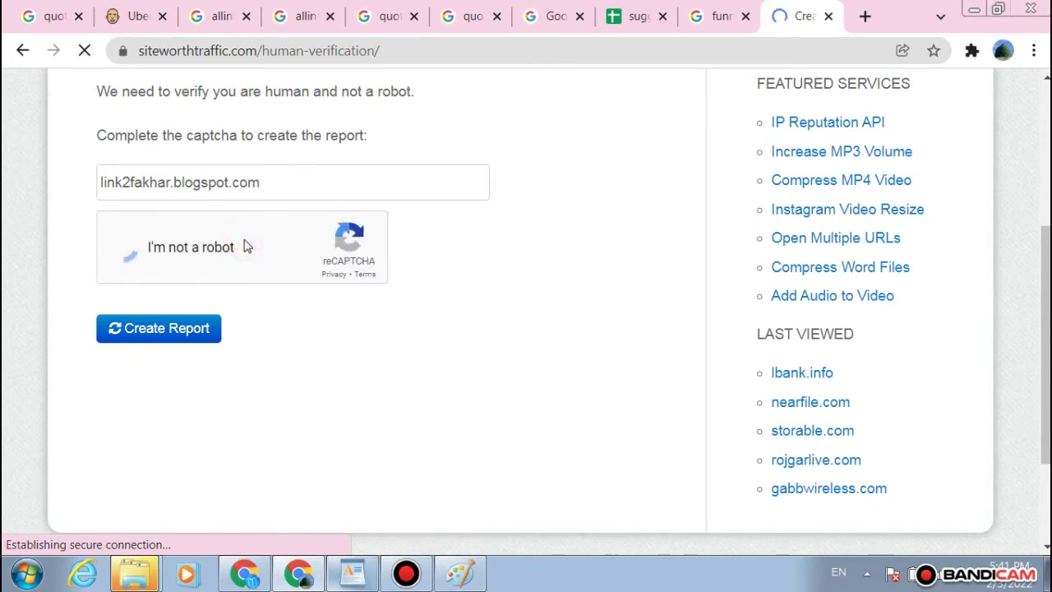
pyautogui.click(202, 335)
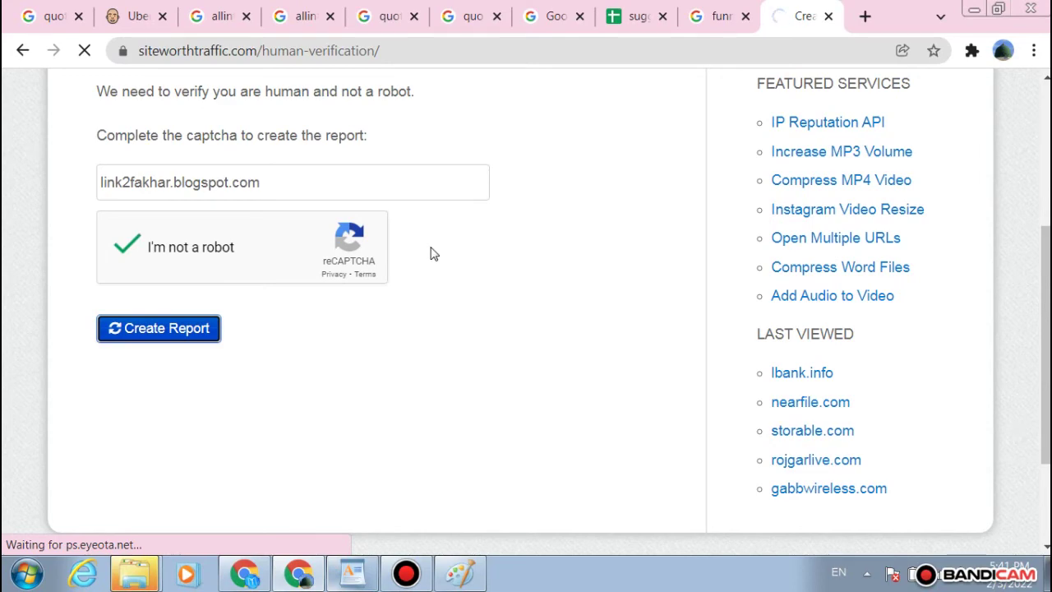
# Step: Review the new report's daily, monthly and yearly estimations, highlighting the daily unique pageviews
pyautogui.scroll(-10, 429, 254)
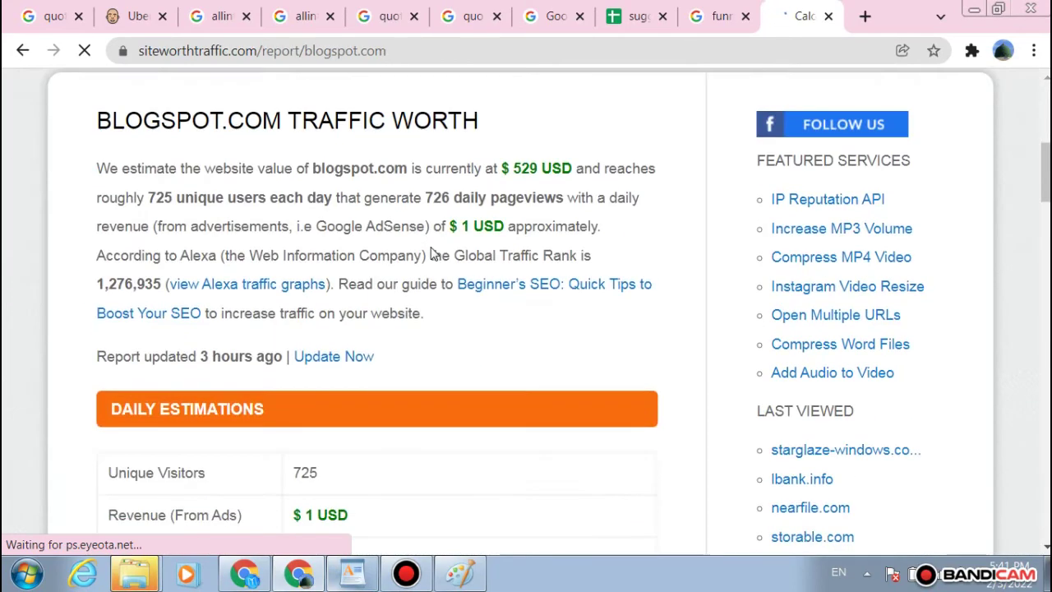
pyautogui.doubleClick(299, 265)
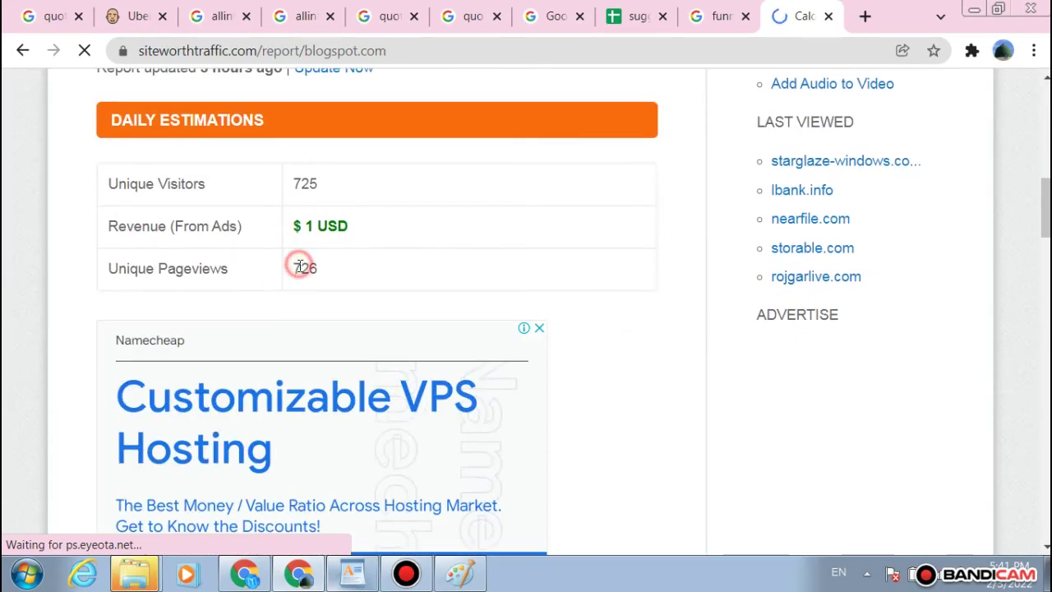
pyautogui.scroll(-1, 300, 264)
pyautogui.scroll(-5, 352, 197)
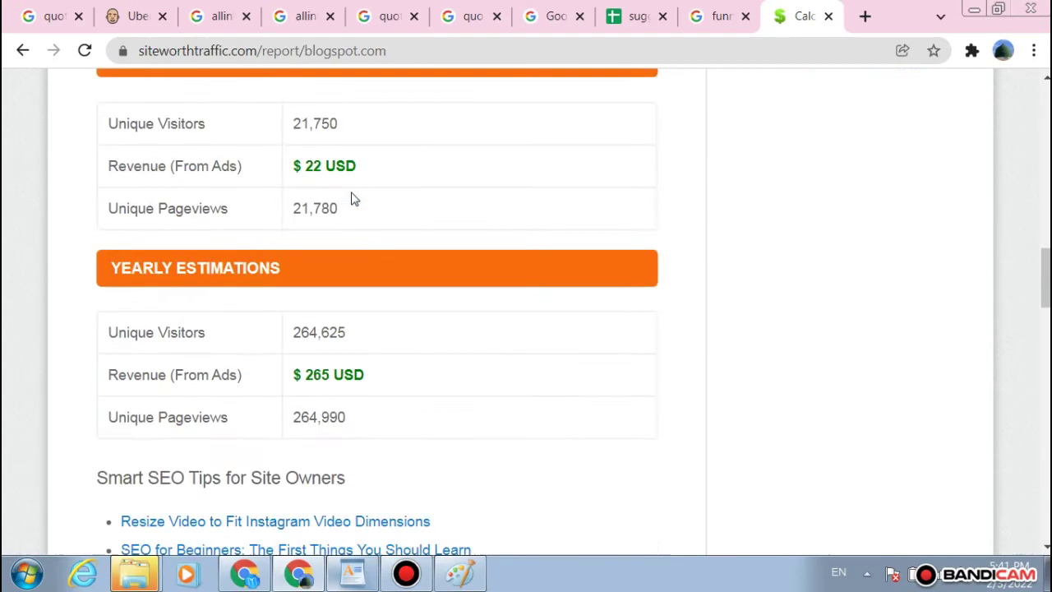
pyautogui.scroll(2, 351, 198)
pyautogui.scroll(4, 352, 197)
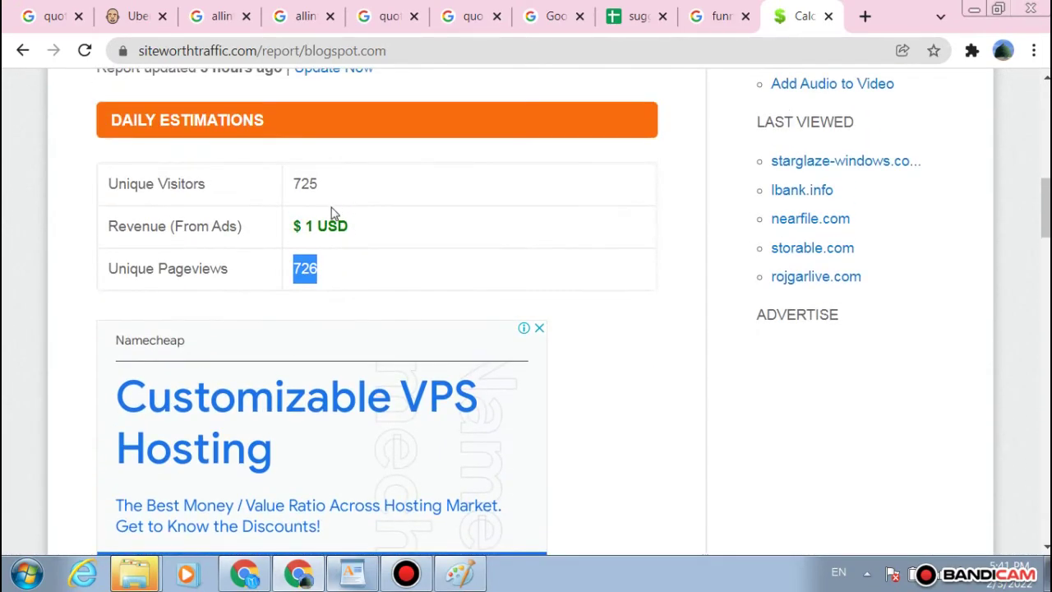
pyautogui.scroll(-4, 333, 217)
pyautogui.scroll(-3, 340, 277)
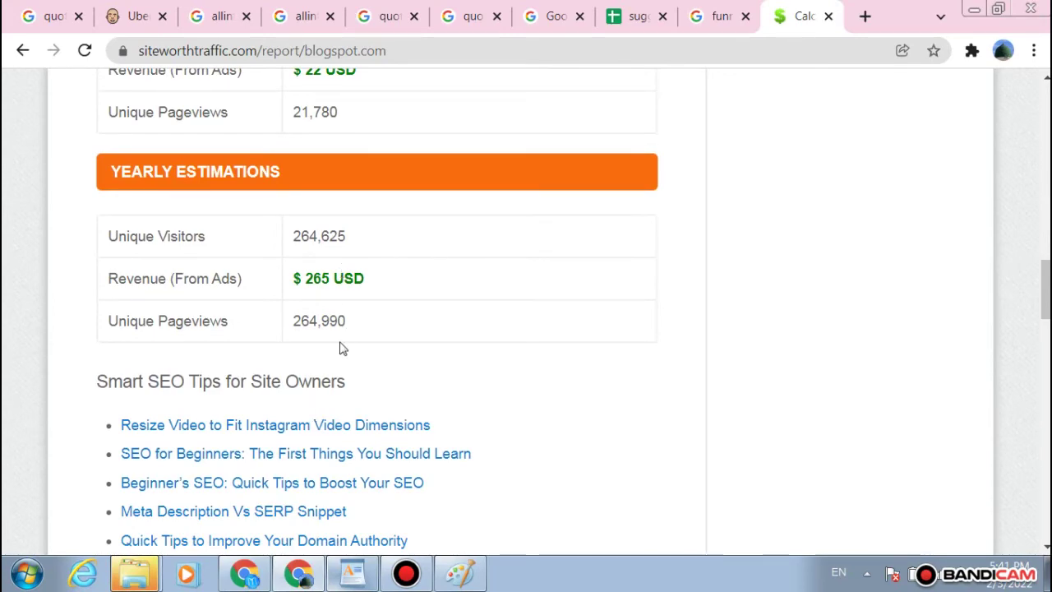
pyautogui.scroll(2, 378, 277)
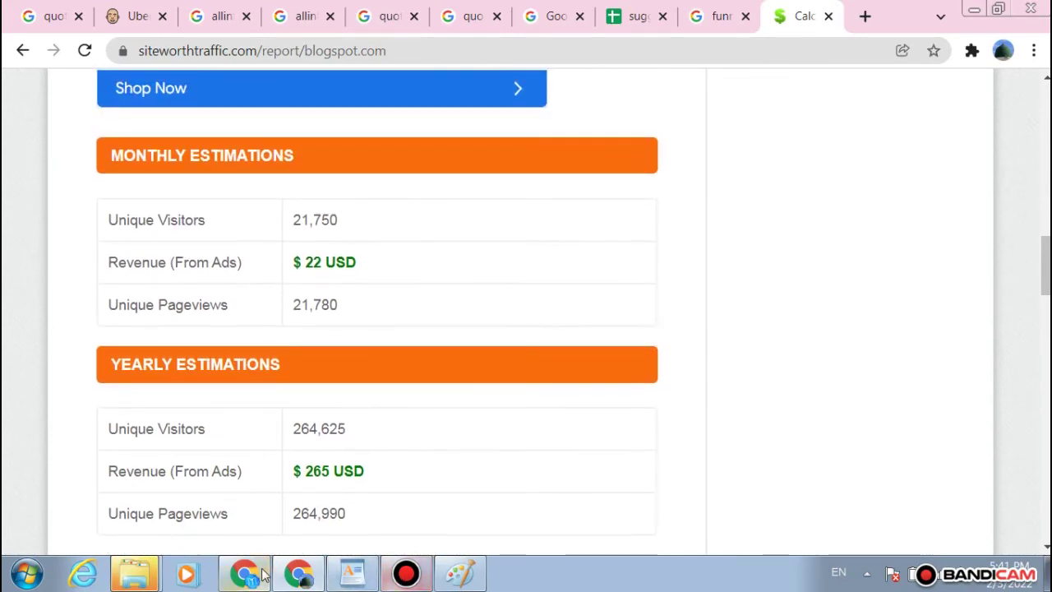
# Step: Compare the traffic worth summary at the start of the blog's report with its daily estimations
pyautogui.scroll(8, 381, 344)
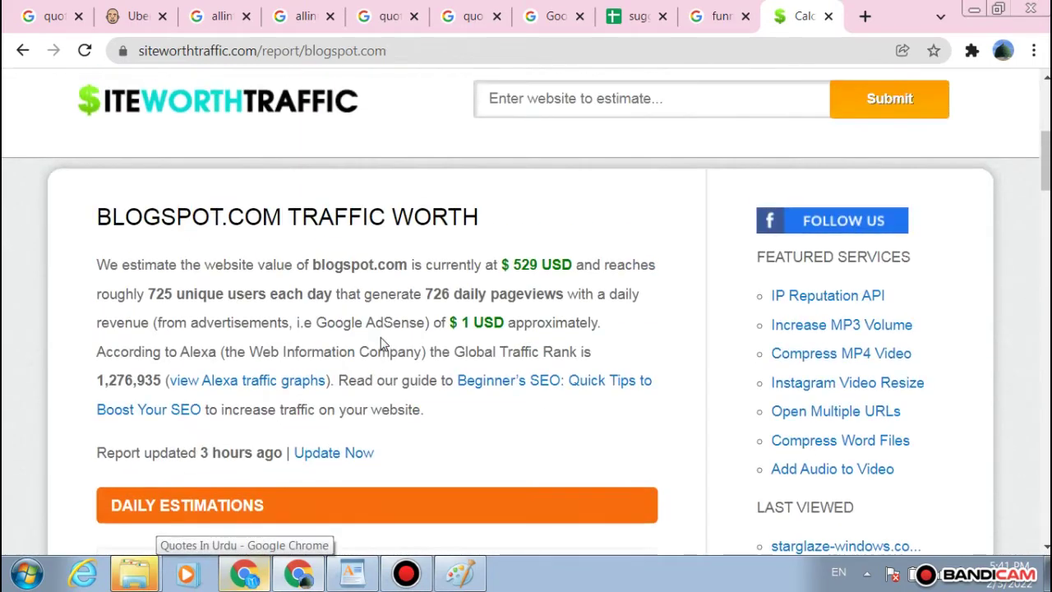
pyautogui.scroll(-2, 381, 343)
pyautogui.scroll(1, 386, 329)
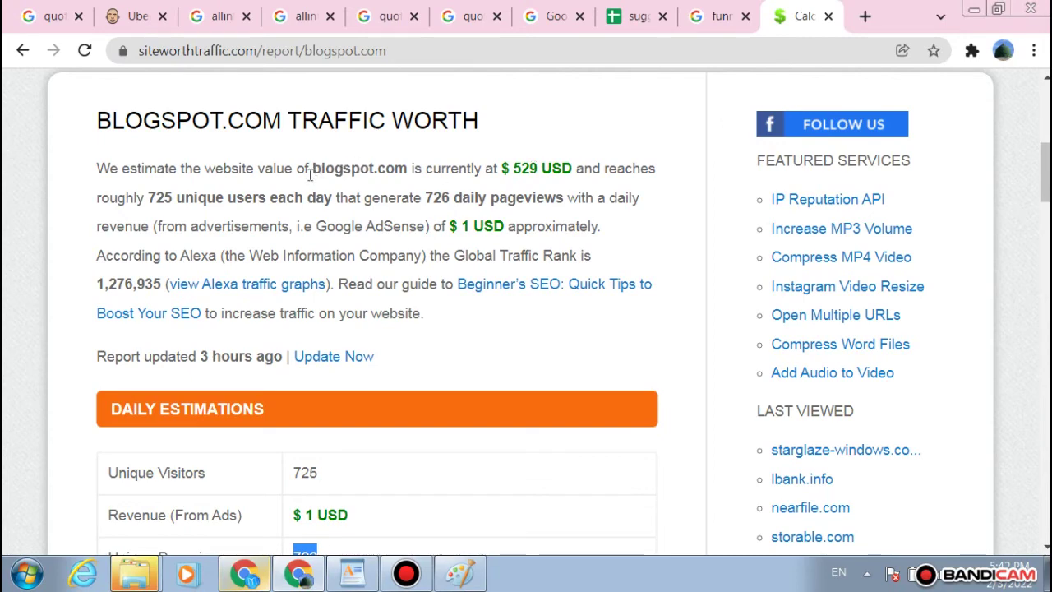
pyautogui.scroll(-3, 307, 174)
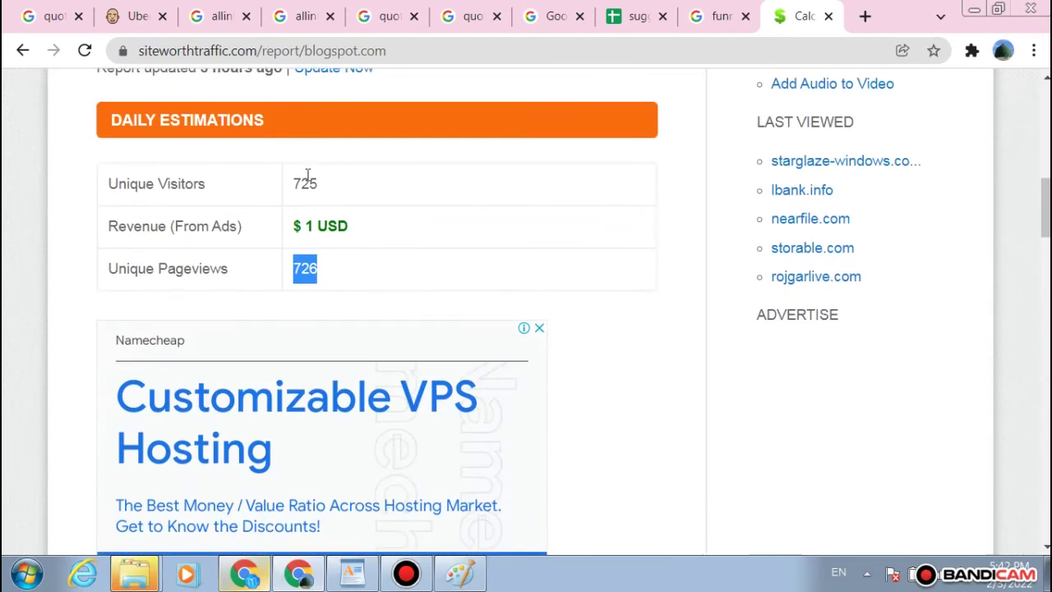
pyautogui.scroll(1, 335, 130)
pyautogui.scroll(4, 387, 169)
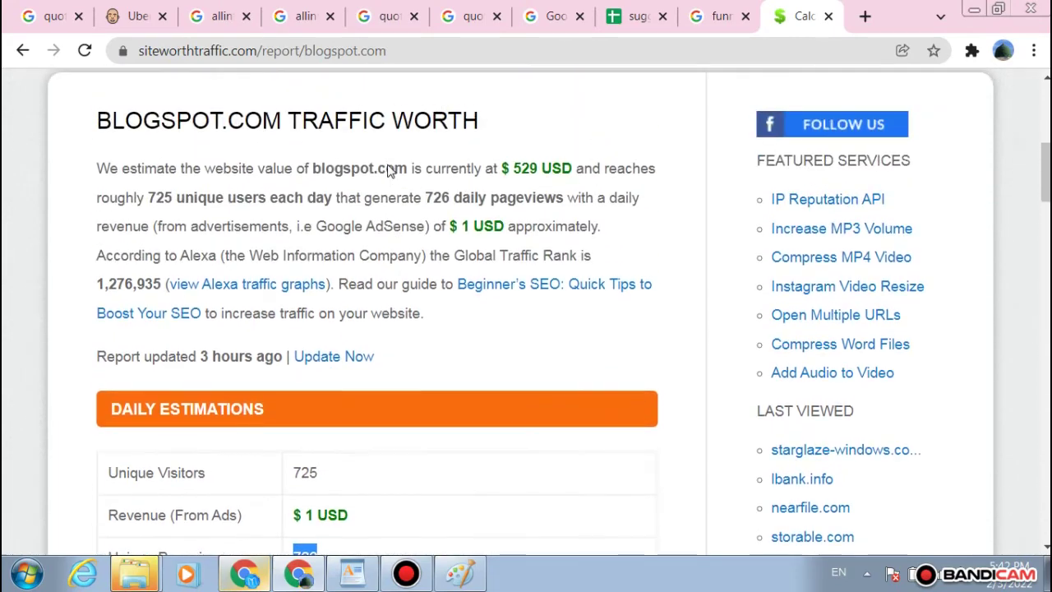
pyautogui.scroll(-3, 452, 263)
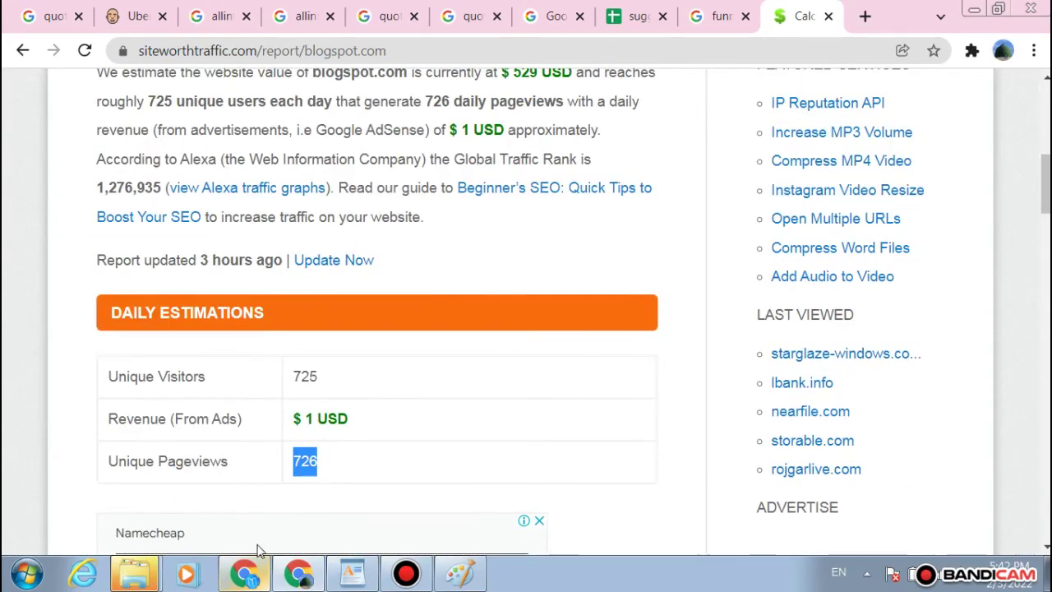
# Step: Return to the funny Urdu quotes post in the Blogger editor and copy the Urdu quote directly below the "Best Quotes In Urdu Funny" car image
pyautogui.click(297, 573)
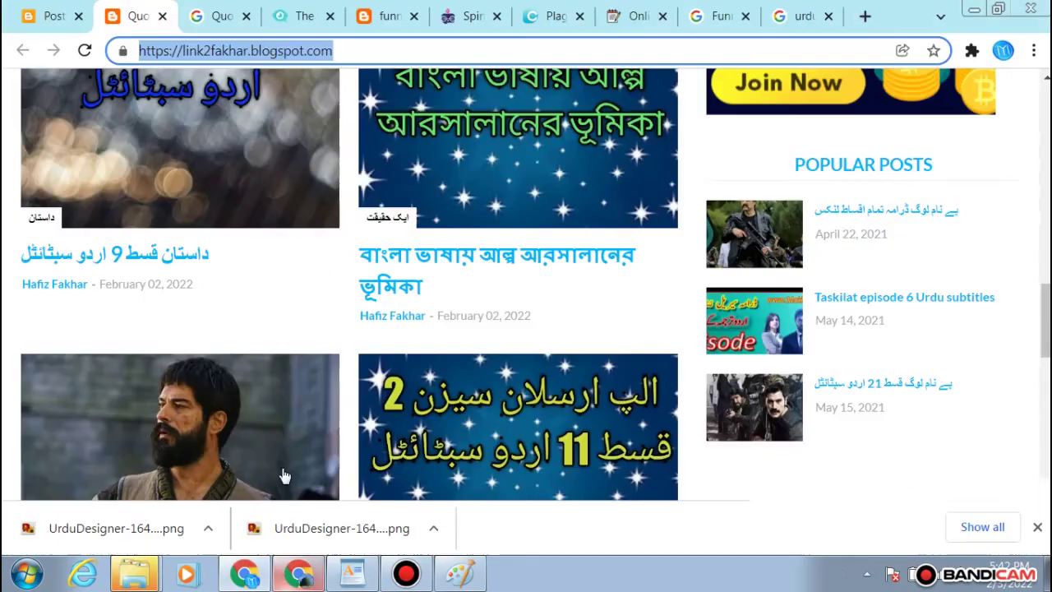
pyautogui.click(16, 10)
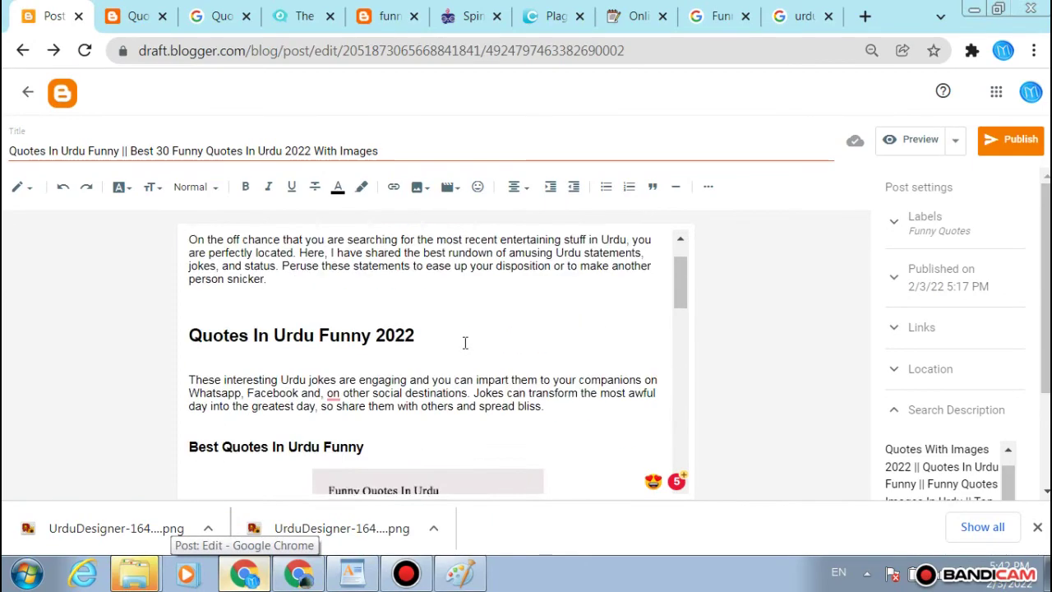
pyautogui.scroll(-4, 464, 343)
pyautogui.click(465, 343)
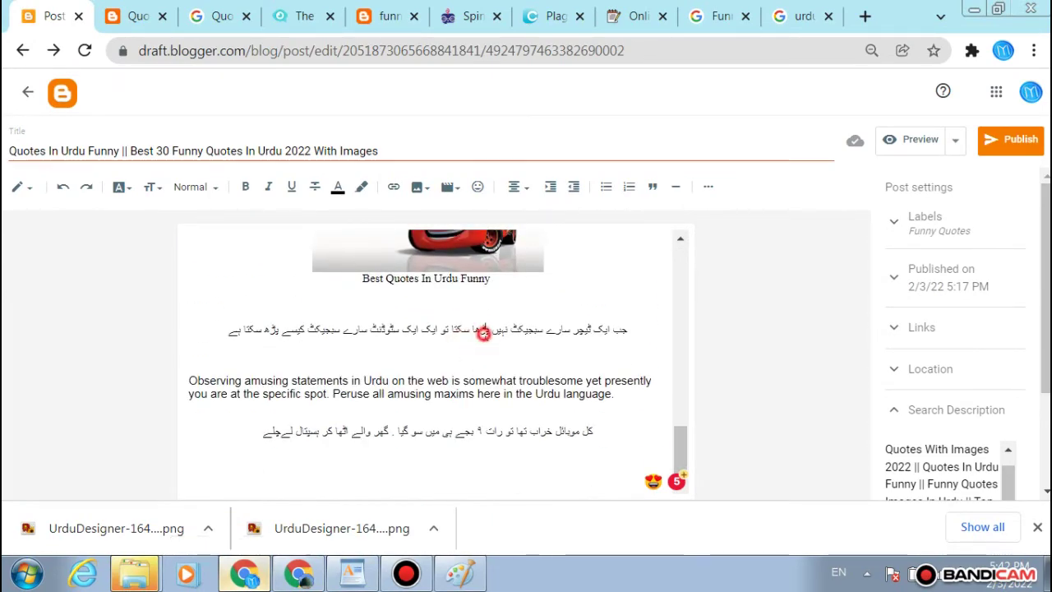
pyautogui.tripleClick(483, 332)
pyautogui.hotkey('ctrl', 'c')
pyautogui.scroll(1, 485, 332)
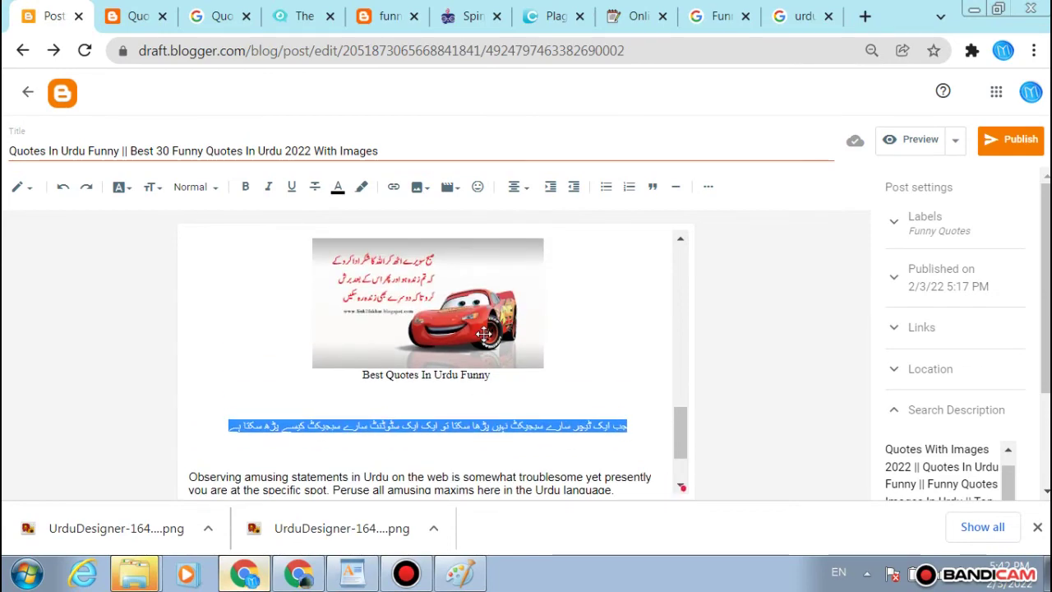
# Step: Switch to Paint, undo the old text on the car picture, and add the copied Urdu quote in red
pyautogui.click(460, 573)
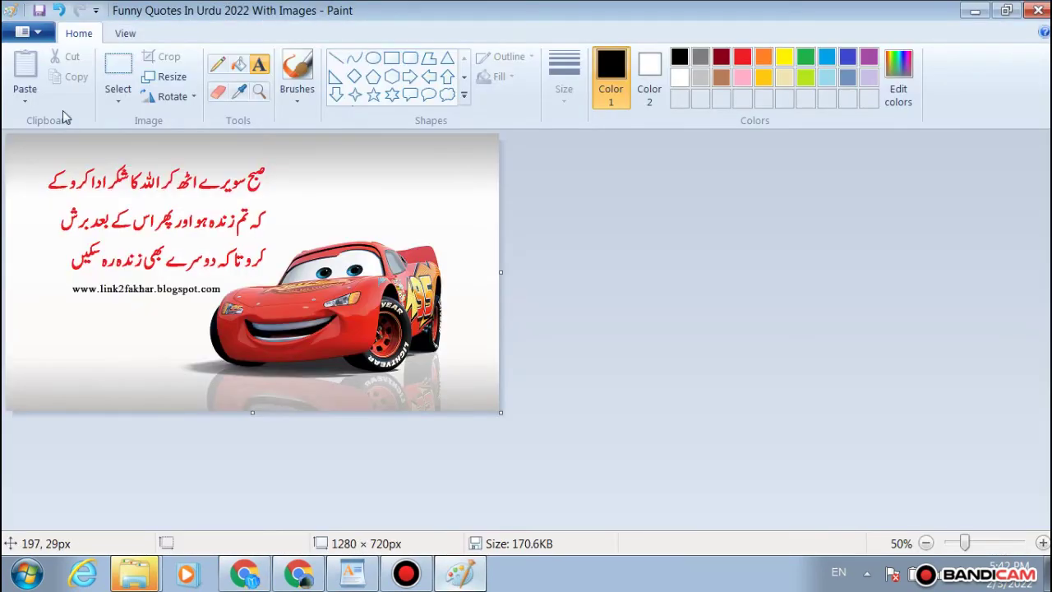
pyautogui.click(59, 10)
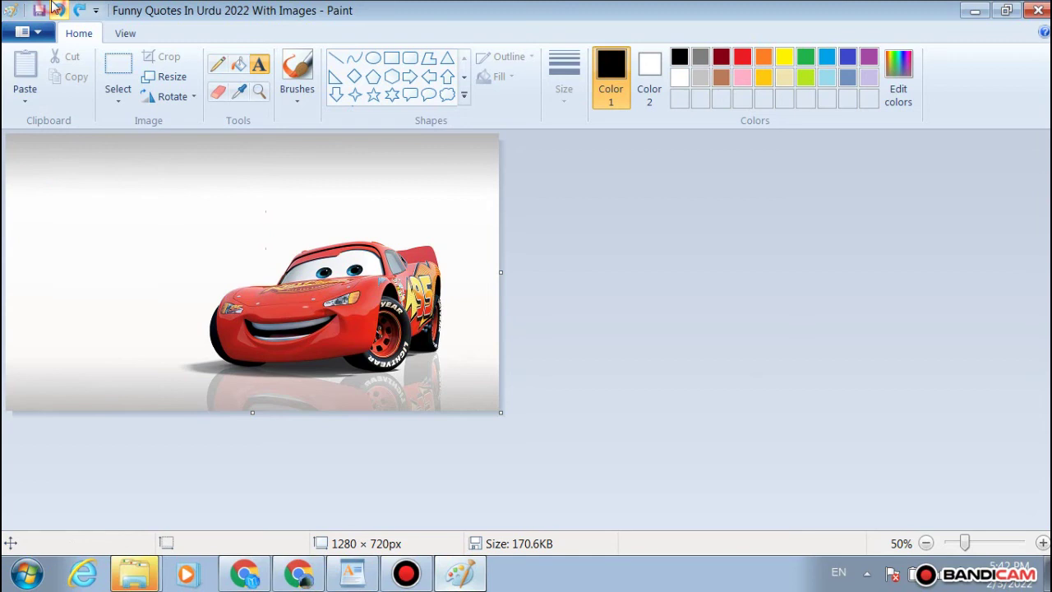
pyautogui.click(64, 238)
pyautogui.hotkey('ctrl', 'v')
pyautogui.hotkey('ctrl', 'a')
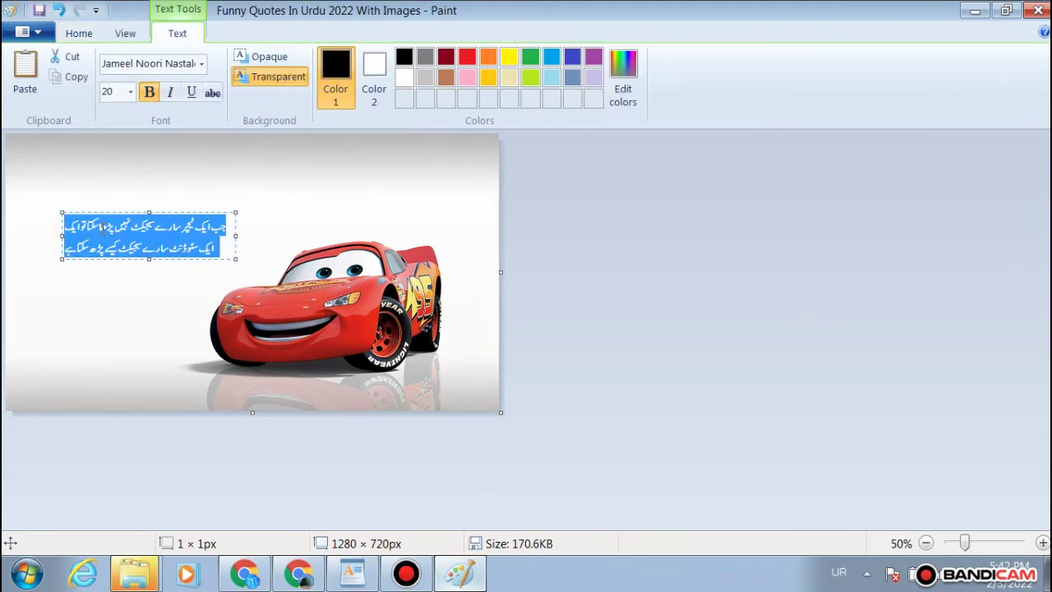
pyautogui.click(467, 55)
pyautogui.click(467, 58)
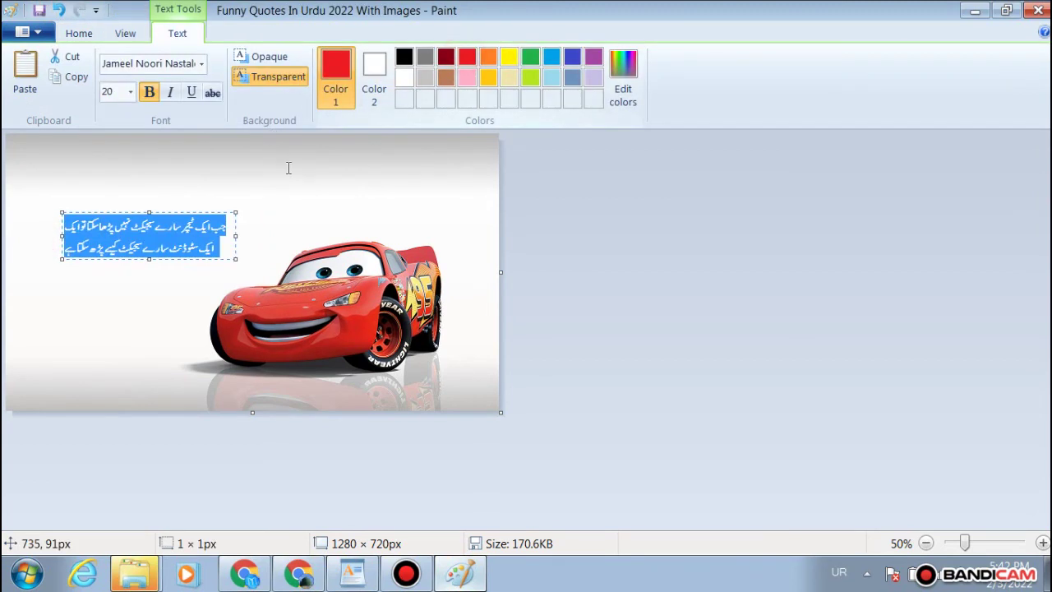
# Step: Set the Urdu quote's font size to 36 and fit it on two lines in a text box about 394 px wide
pyautogui.moveTo(234, 260); pyautogui.dragTo(279, 422)
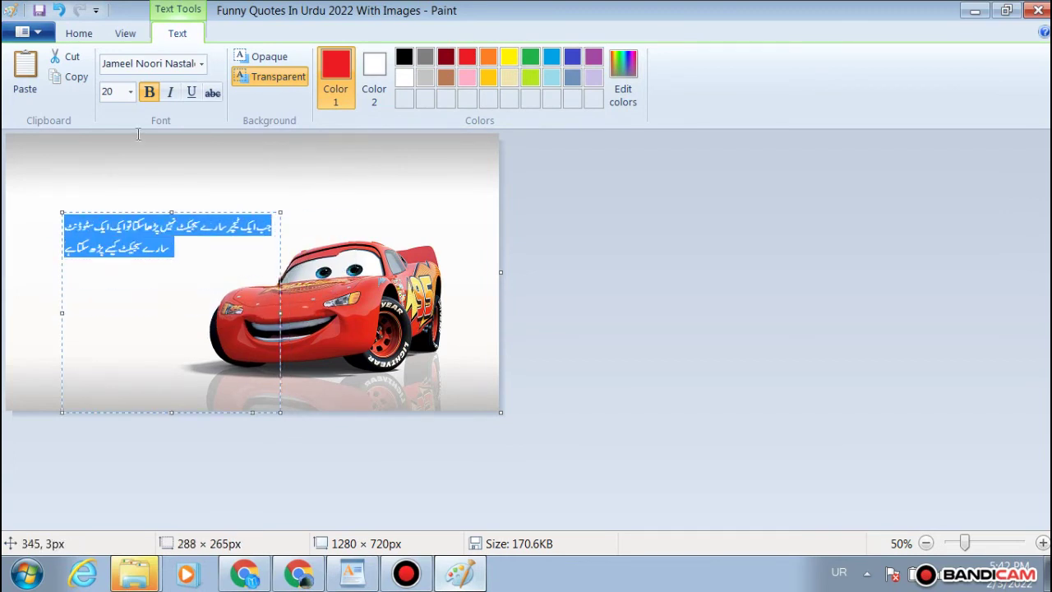
pyautogui.click(130, 92)
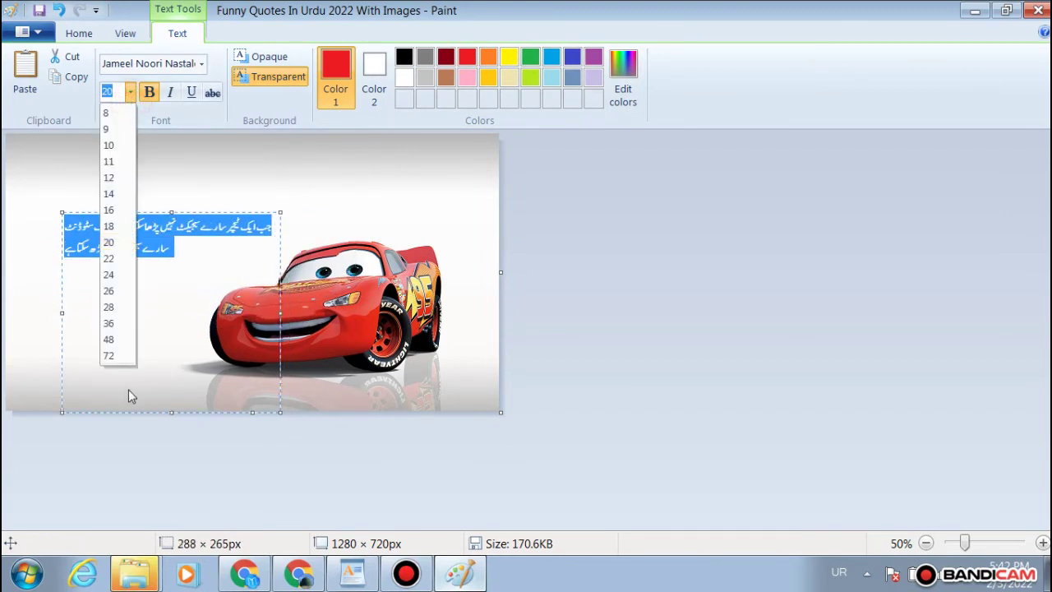
pyautogui.click(110, 322)
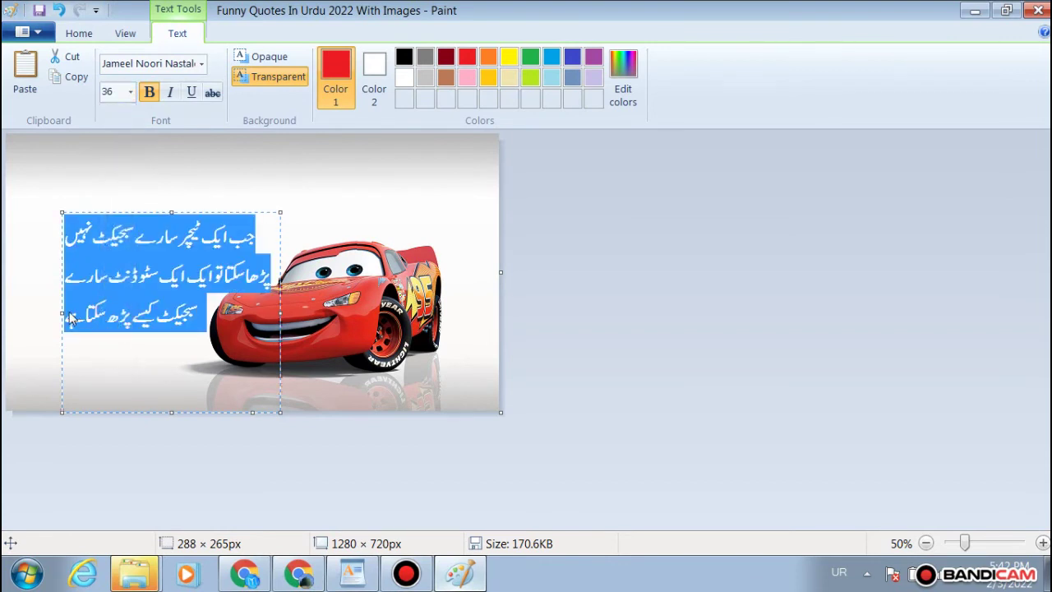
pyautogui.moveTo(70, 319); pyautogui.dragTo(5, 319)
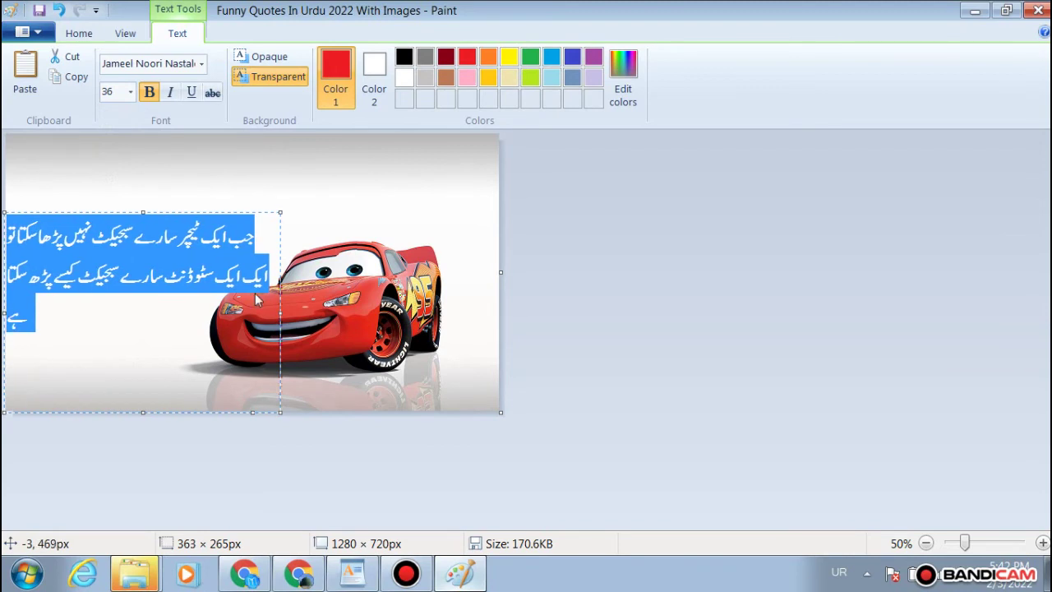
pyautogui.moveTo(279, 308); pyautogui.dragTo(304, 309)
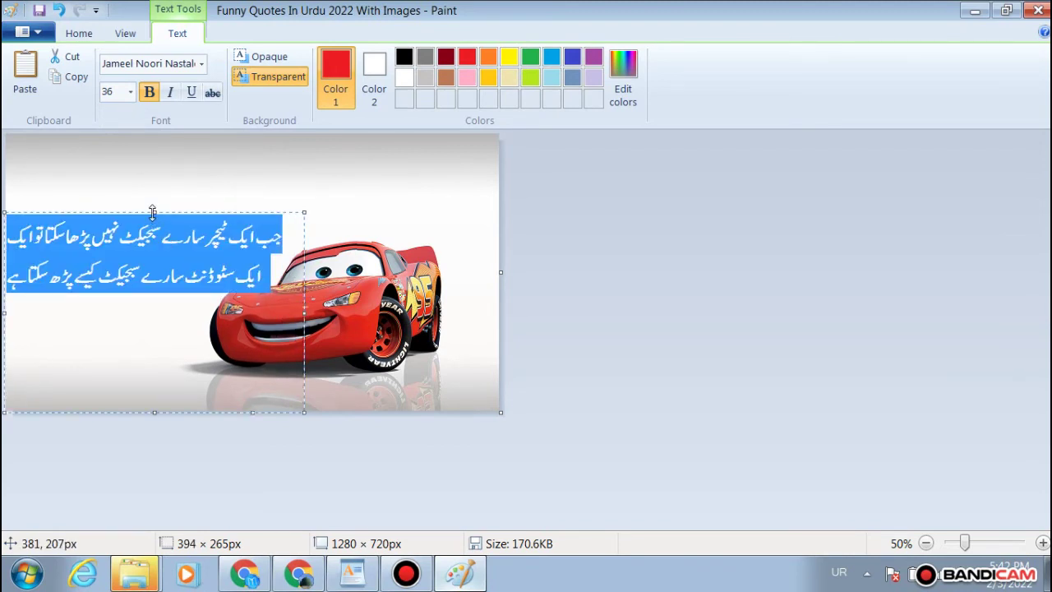
pyautogui.moveTo(153, 213)
pyautogui.mouseDown()
pyautogui.moveTo(152, 184)
pyautogui.moveTo(152, 196)
pyautogui.mouseUp()
pyautogui.click(286, 146)
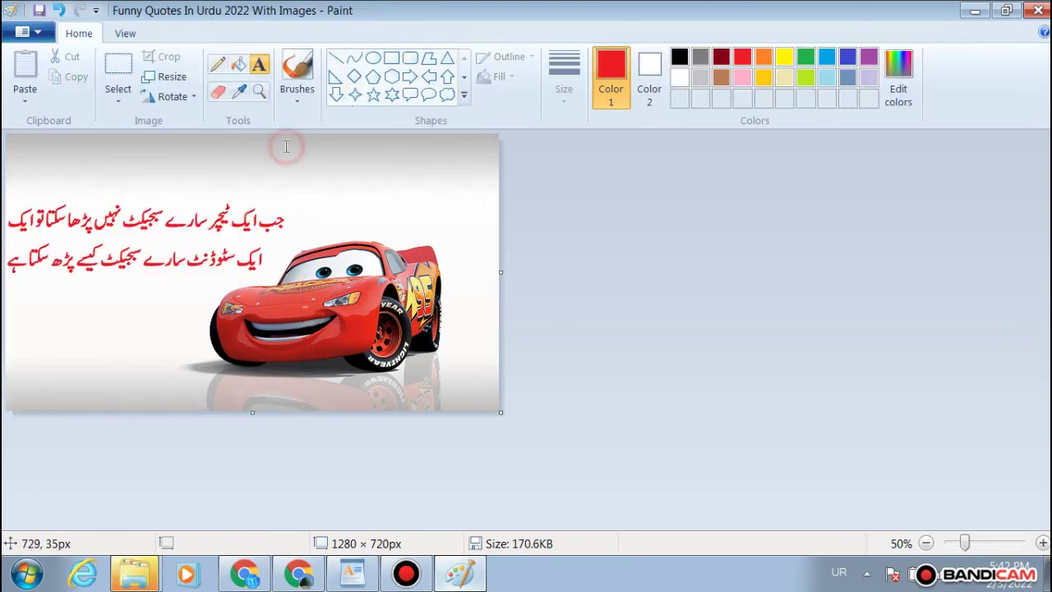
pyautogui.click(244, 573)
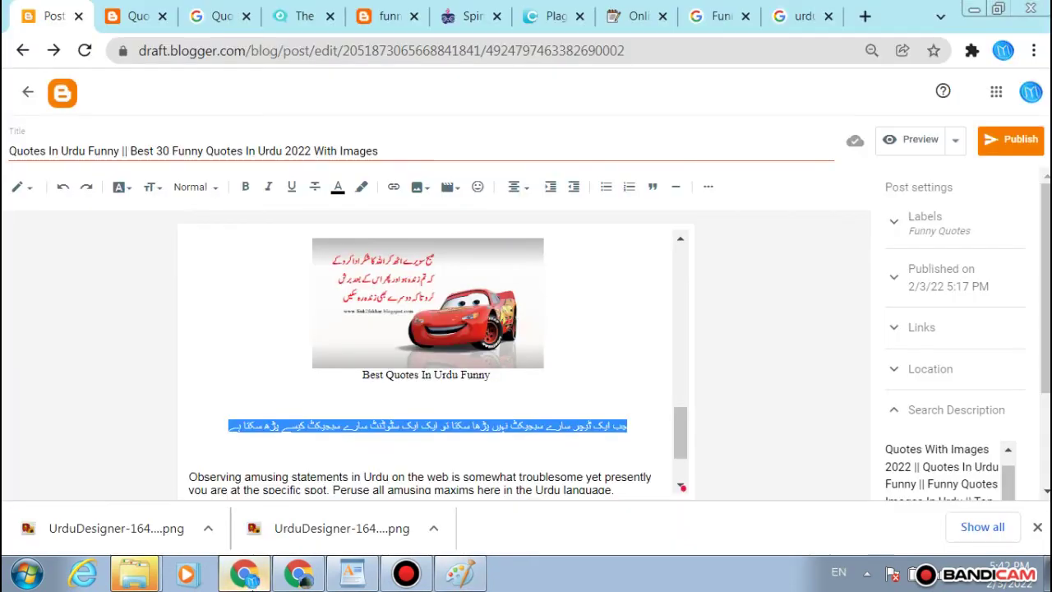
pyautogui.click(136, 15)
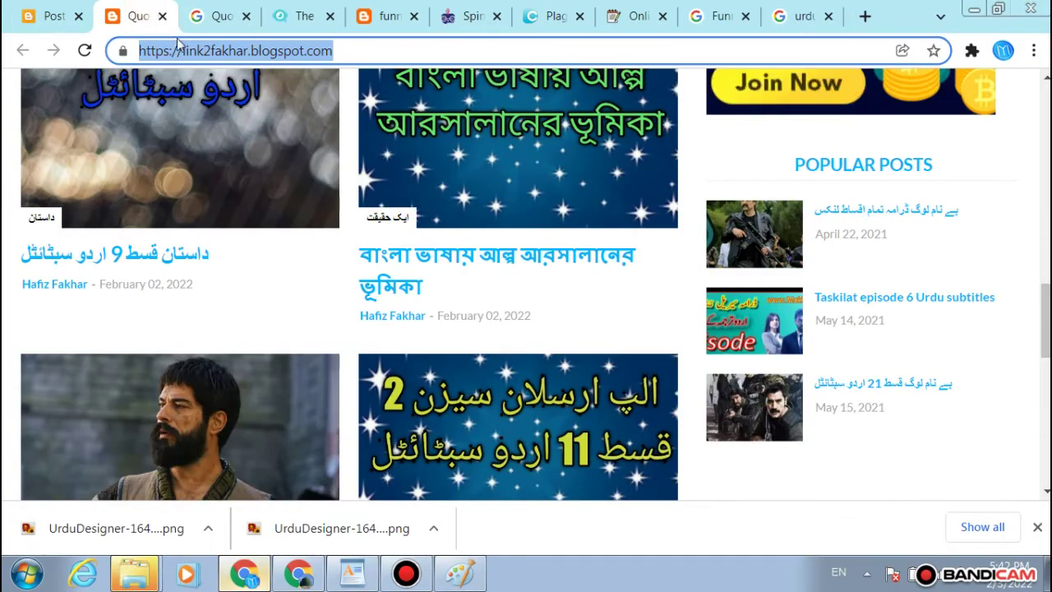
pyautogui.click(460, 573)
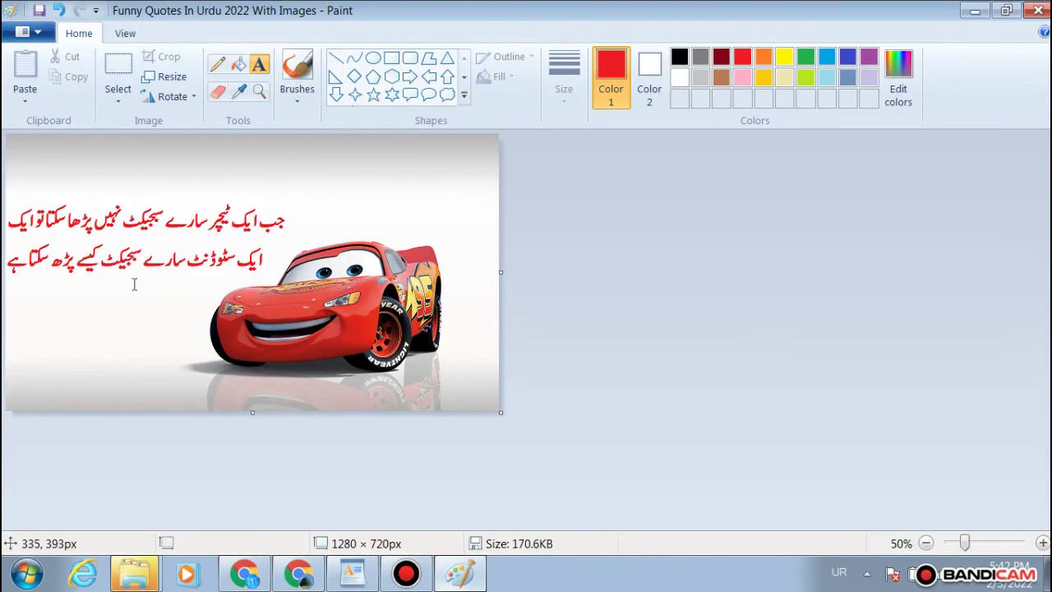
pyautogui.click(134, 284)
pyautogui.write('https://link2fakhar.blogspot.com/')
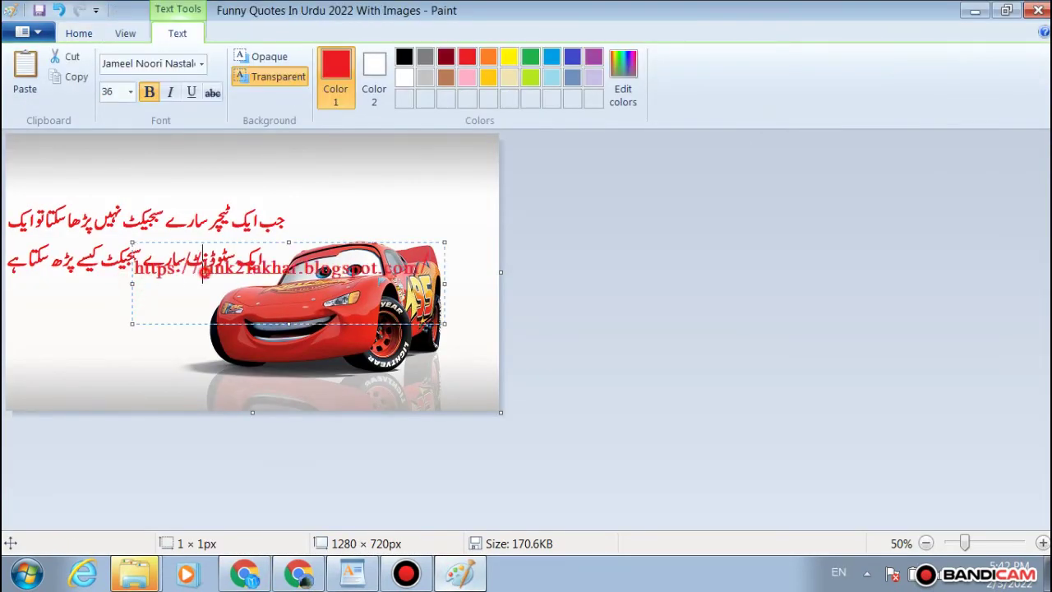
pyautogui.moveTo(203, 268); pyautogui.dragTo(118, 283)
pyautogui.write('www')
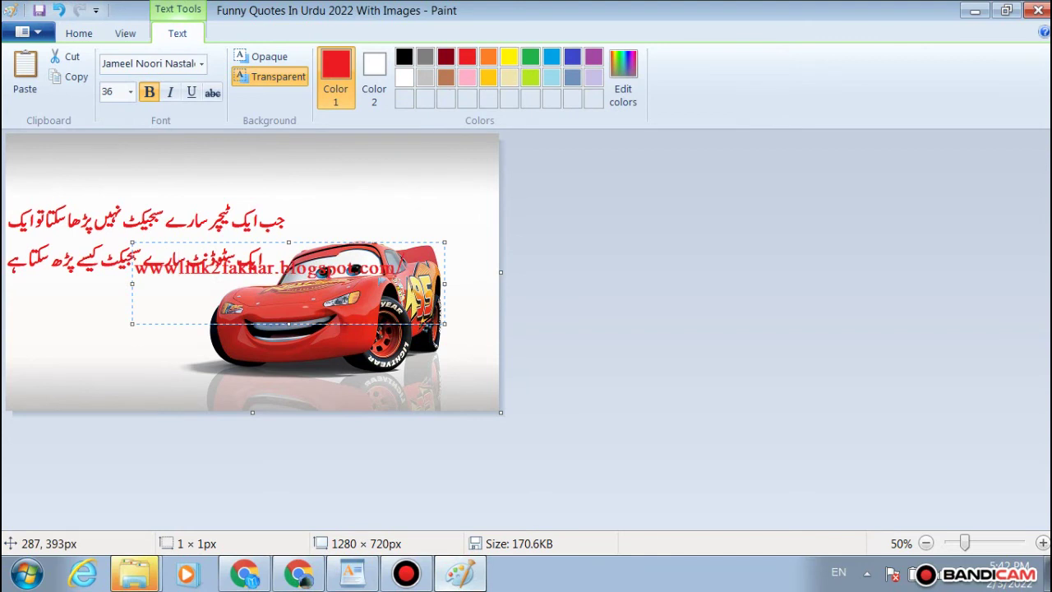
pyautogui.write('.')
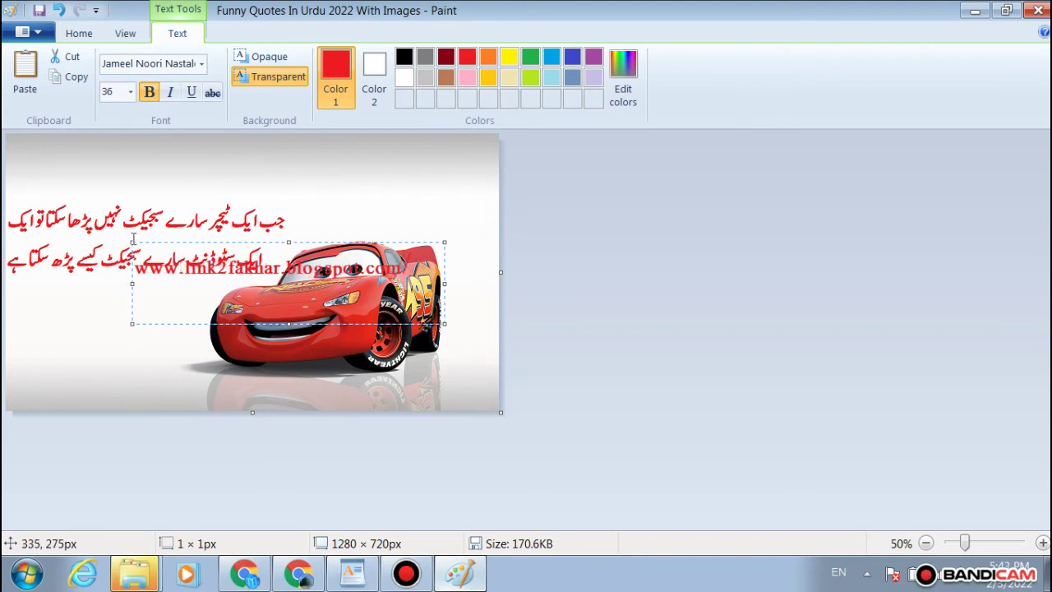
# Step: Format the blog address as 16-point black Arial and place it just below the Urdu quote
pyautogui.moveTo(133, 240); pyautogui.dragTo(3, 254)
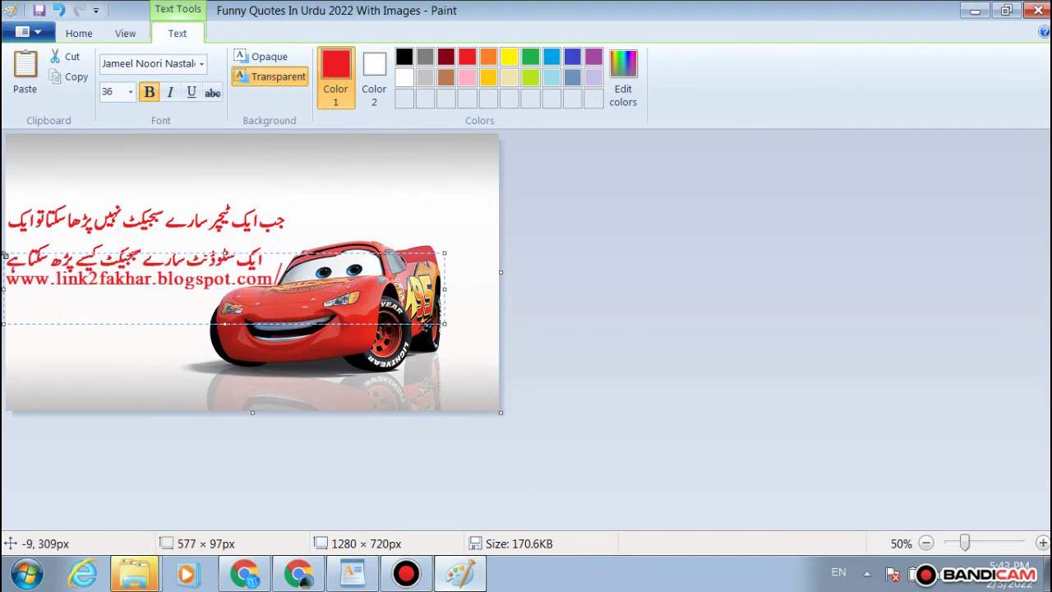
pyautogui.hotkey('ctrl', 'a')
pyautogui.click(130, 91)
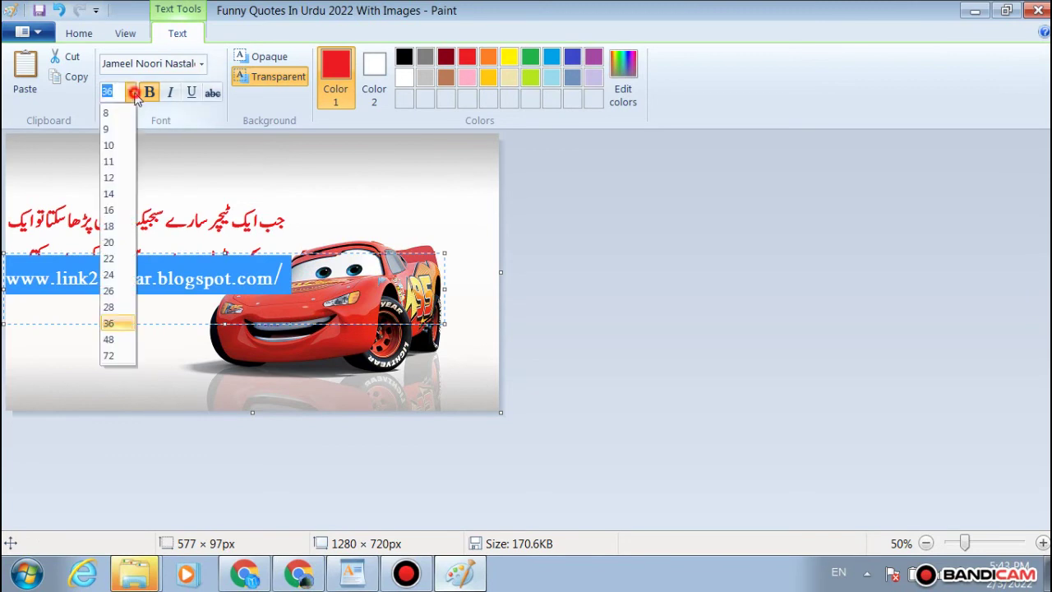
pyautogui.click(123, 212)
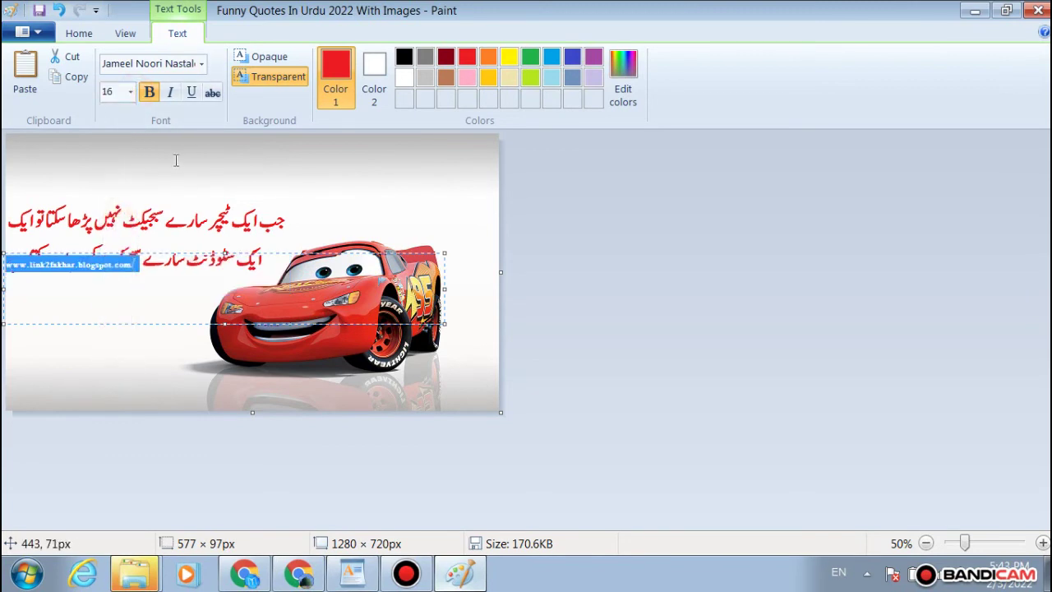
pyautogui.click(201, 64)
pyautogui.scroll(4, 183, 141)
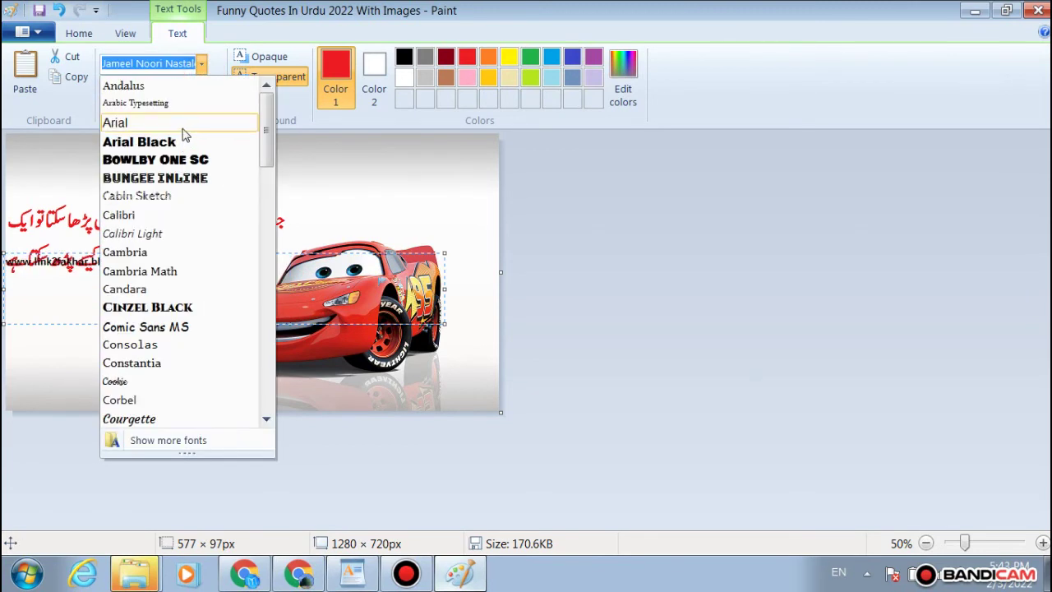
pyautogui.click(183, 130)
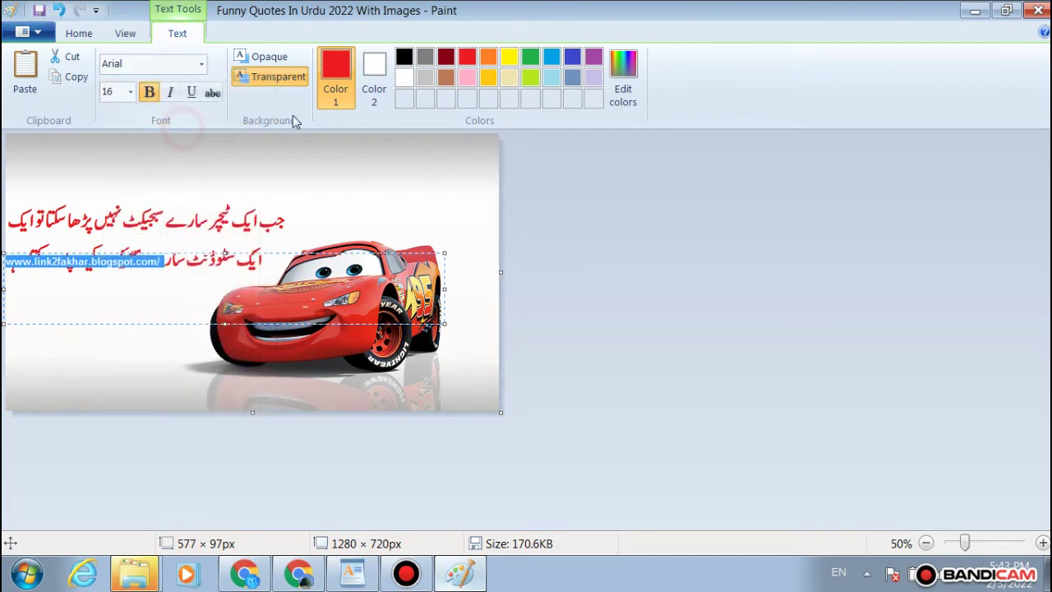
pyautogui.click(402, 55)
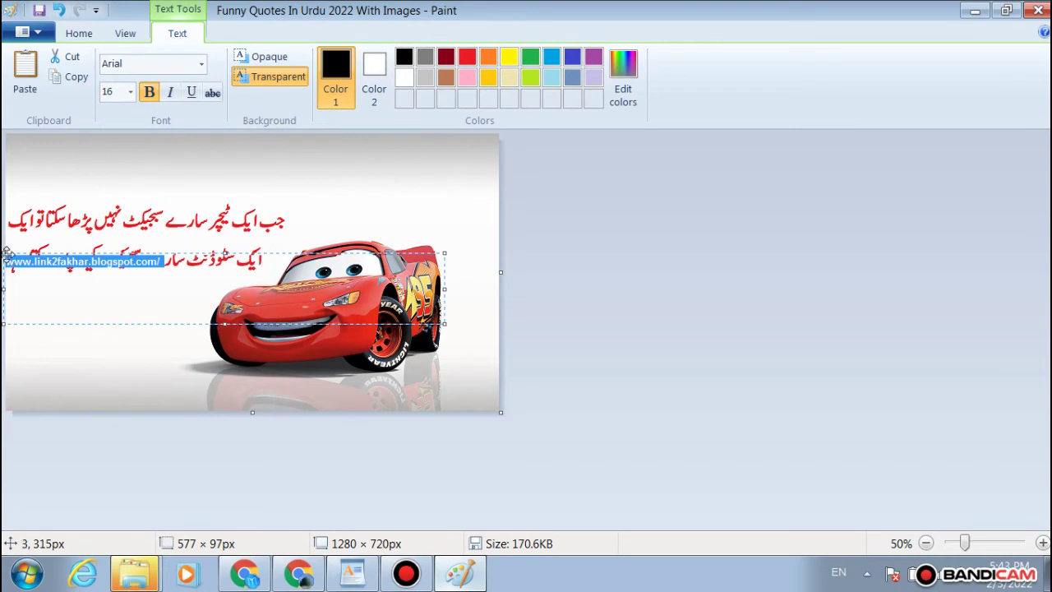
pyautogui.moveTo(4, 253); pyautogui.dragTo(37, 279)
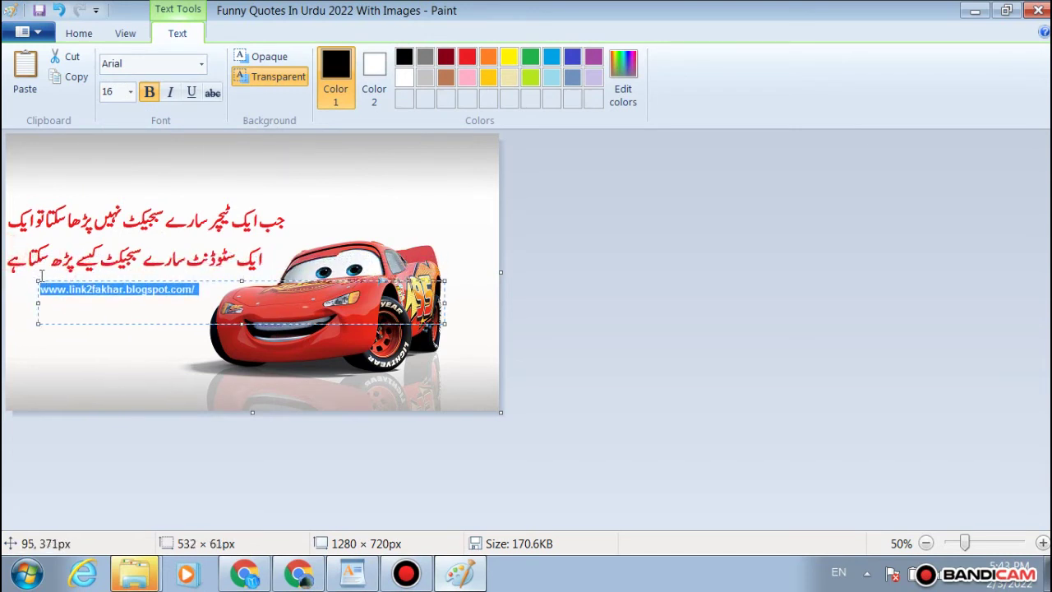
pyautogui.click(51, 255)
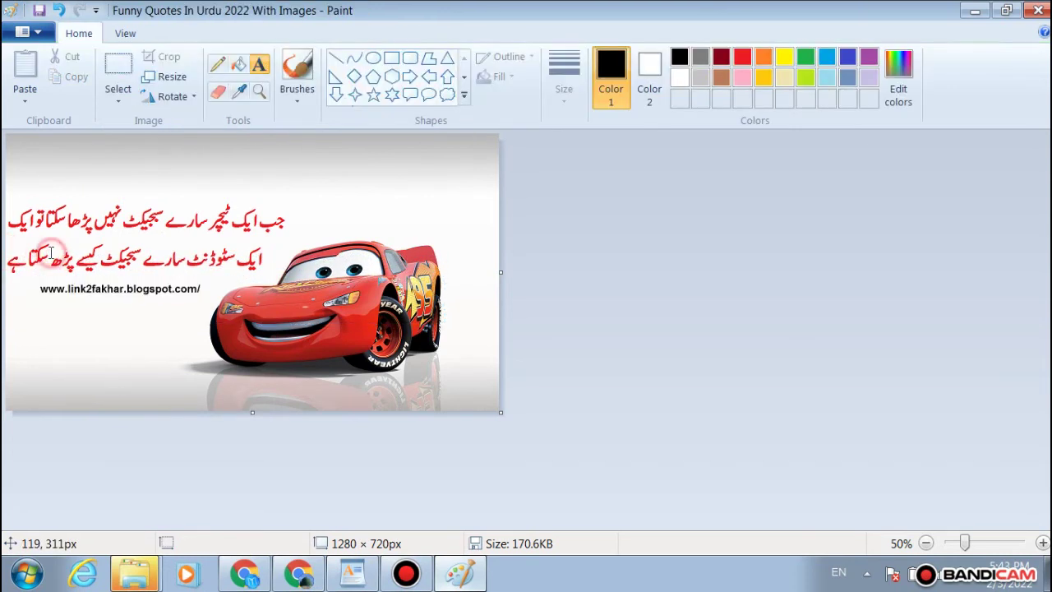
# Step: Copy the Urdu quote from the Blogger post again and return to Paint to save the picture
pyautogui.click(263, 567)
pyautogui.scroll(2, 209, 241)
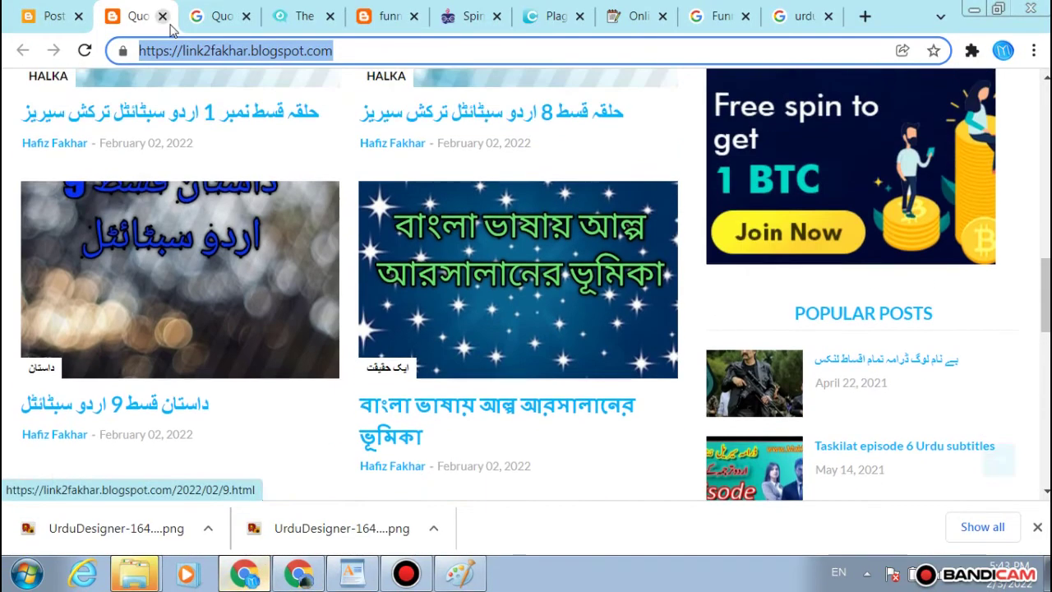
pyautogui.hotkey('ctrl', 'shift', 'Tab')
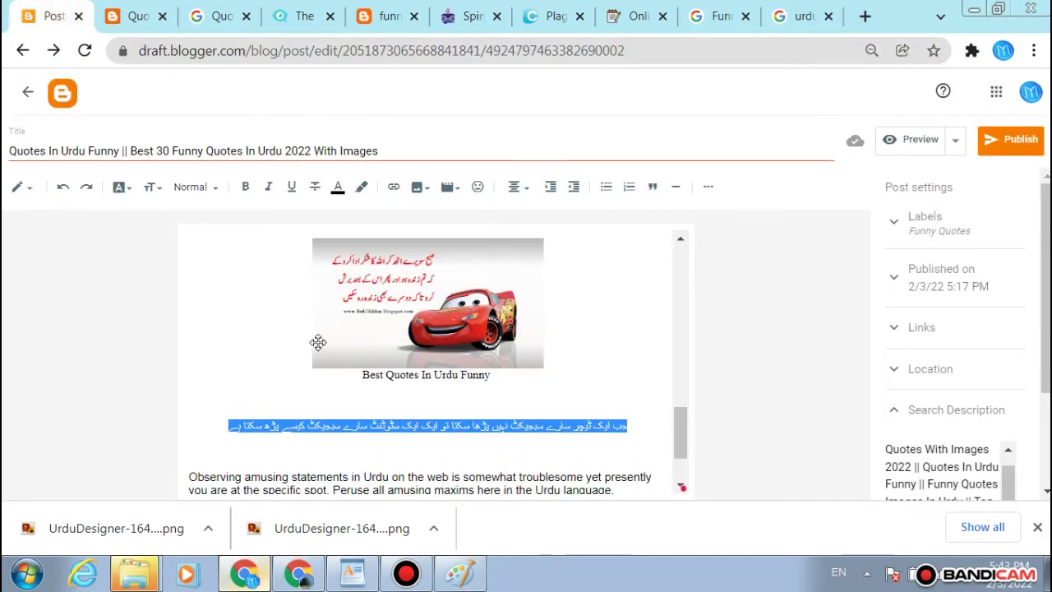
pyautogui.rightClick(274, 426)
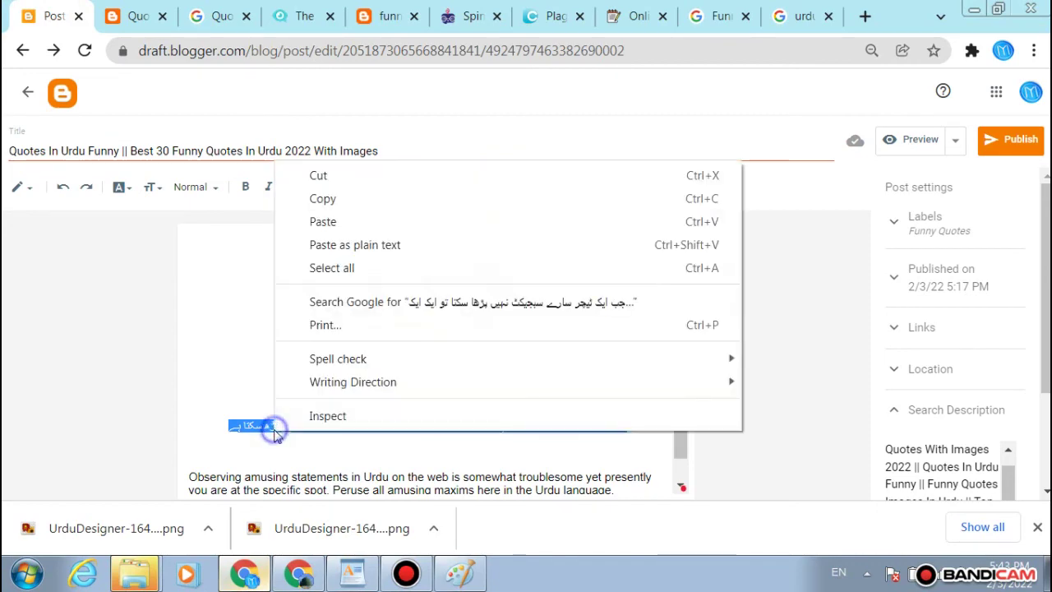
pyautogui.click(372, 207)
pyautogui.click(460, 573)
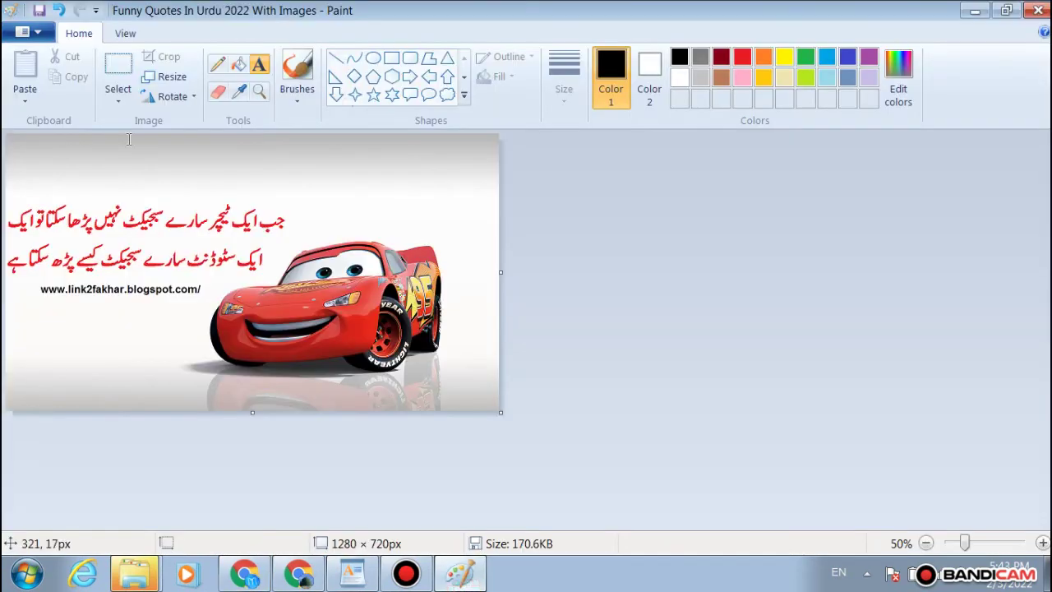
pyautogui.click(37, 33)
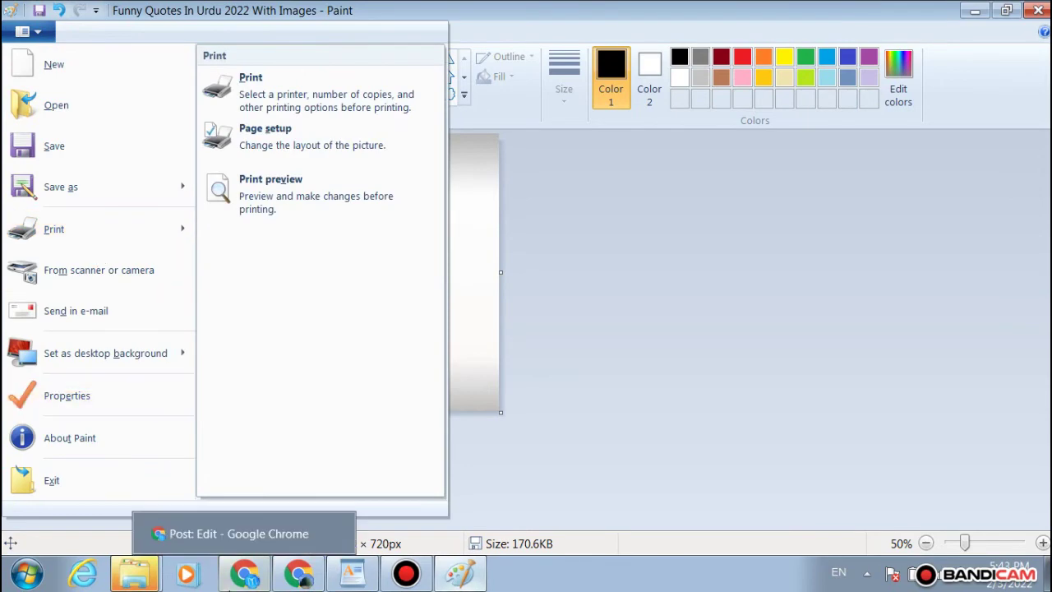
# Step: Return to the Blogger post and copy the phrase "Funny Quotes In Urdu" from its title
pyautogui.click(244, 573)
pyautogui.scroll(5, 283, 239)
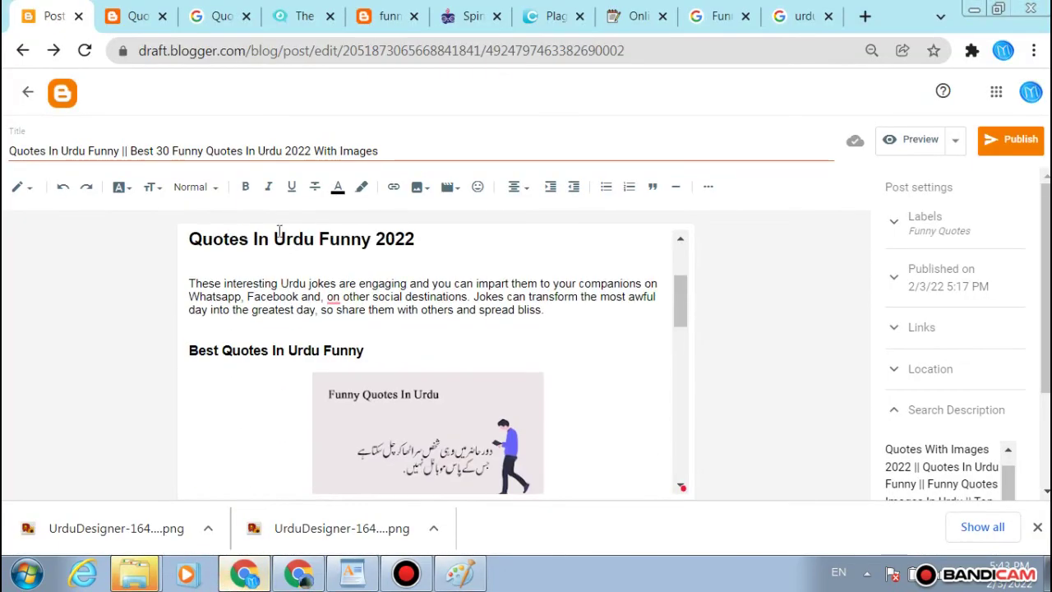
pyautogui.click(291, 146)
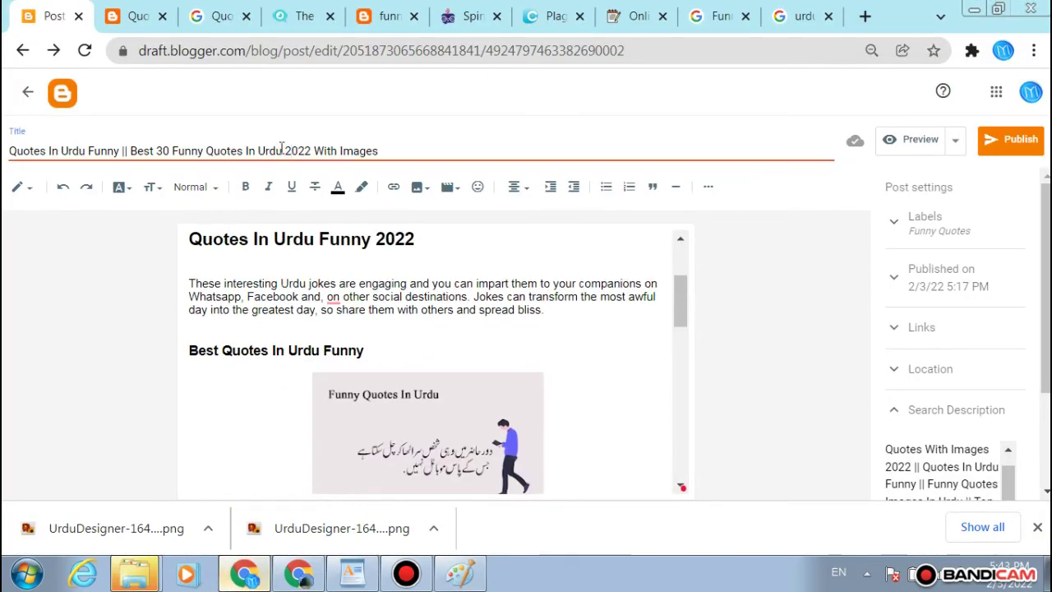
pyautogui.moveTo(282, 150); pyautogui.dragTo(180, 160)
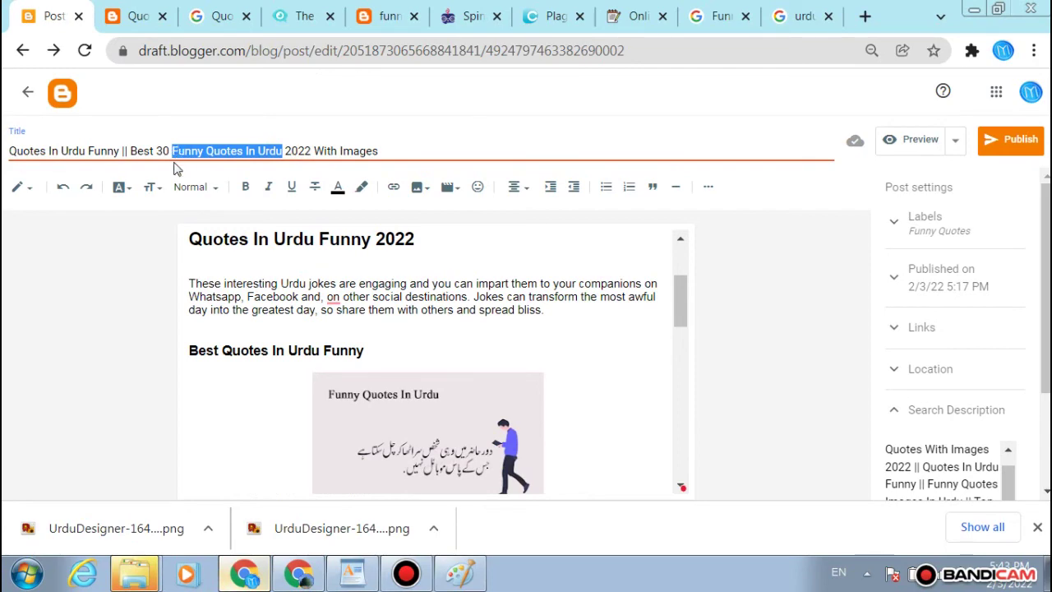
# Step: Return to the Paint picture of the car quote and save it as a new file named "Funny Quotes In Urdu"
pyautogui.click(452, 577)
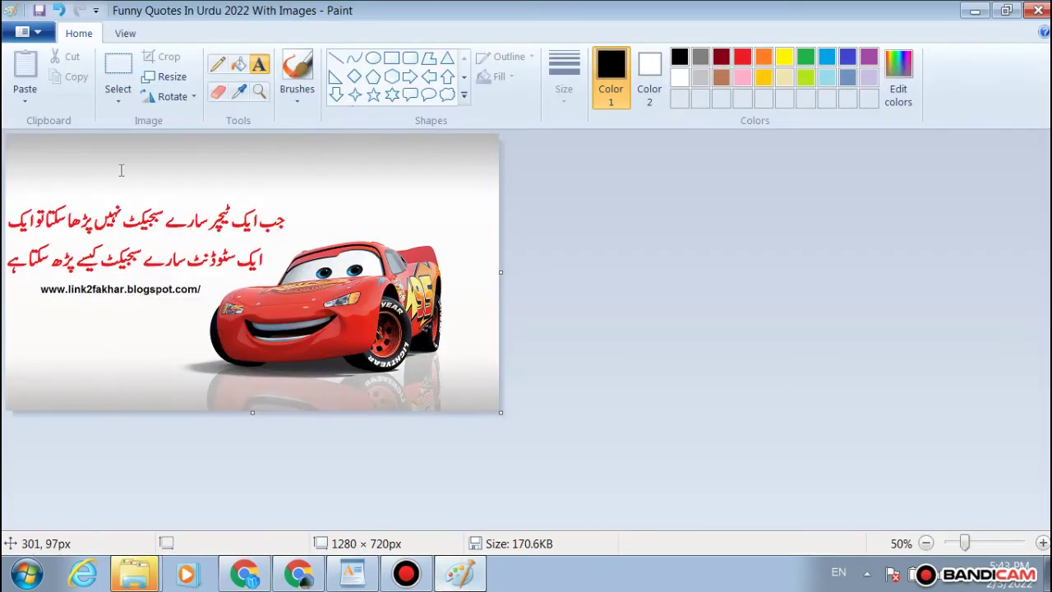
pyautogui.click(22, 33)
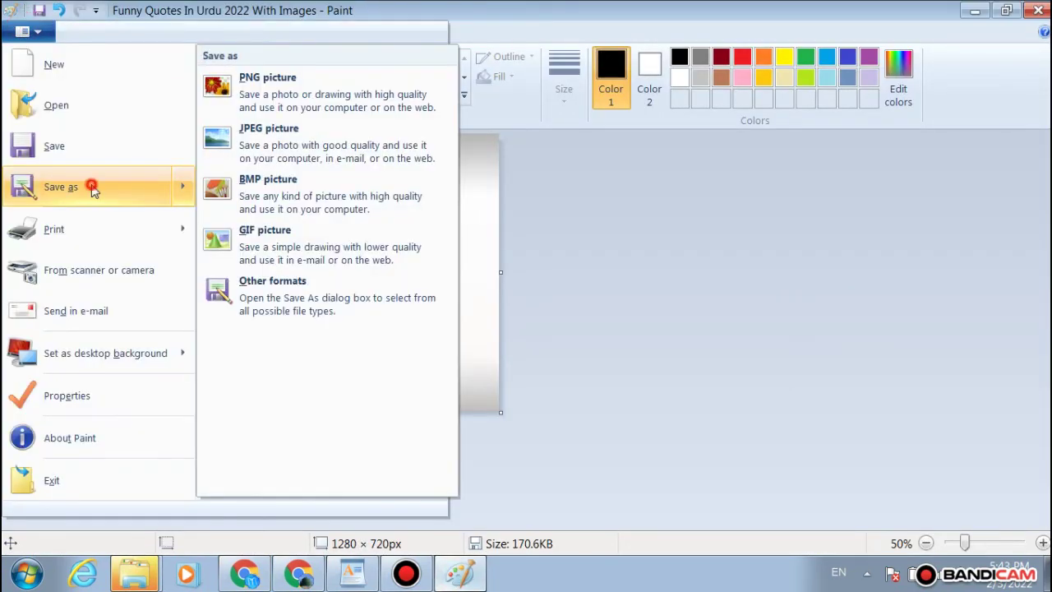
pyautogui.click(164, 187)
pyautogui.write('Funny Quotes In Urdu')
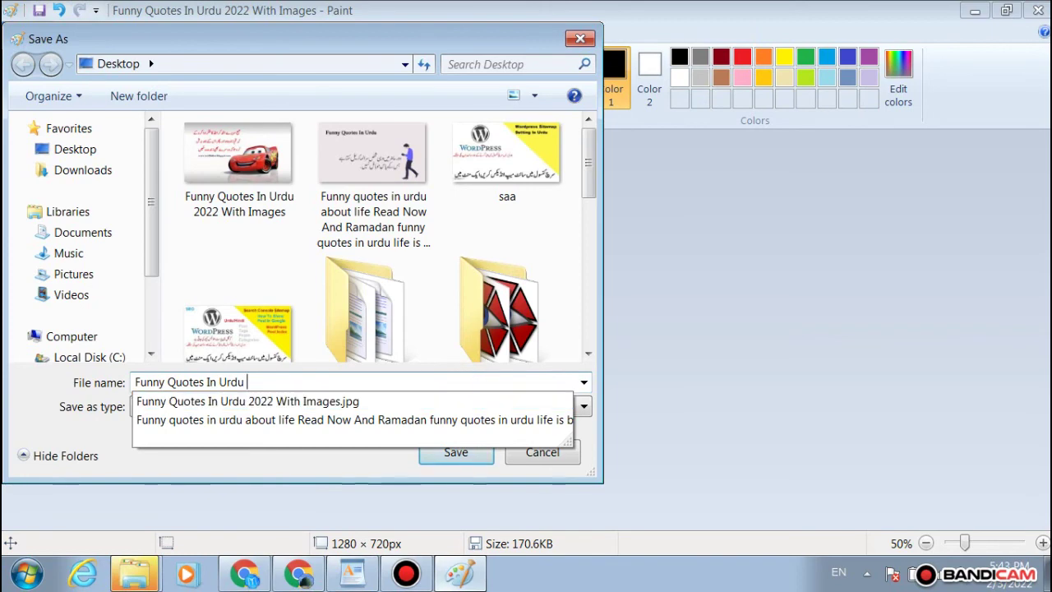
pyautogui.click(464, 461)
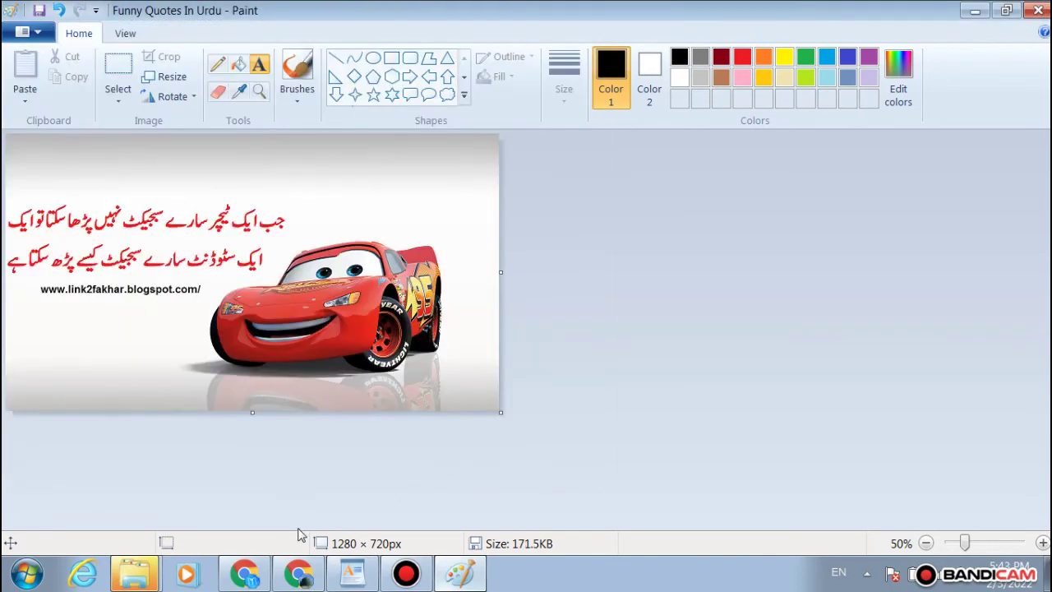
# Step: Upload the new "Funny Quotes In Urdu" car picture into the Blogger post, on the blank line after the paragraph ending "best statements here."
pyautogui.click(247, 567)
pyautogui.scroll(-10, 344, 366)
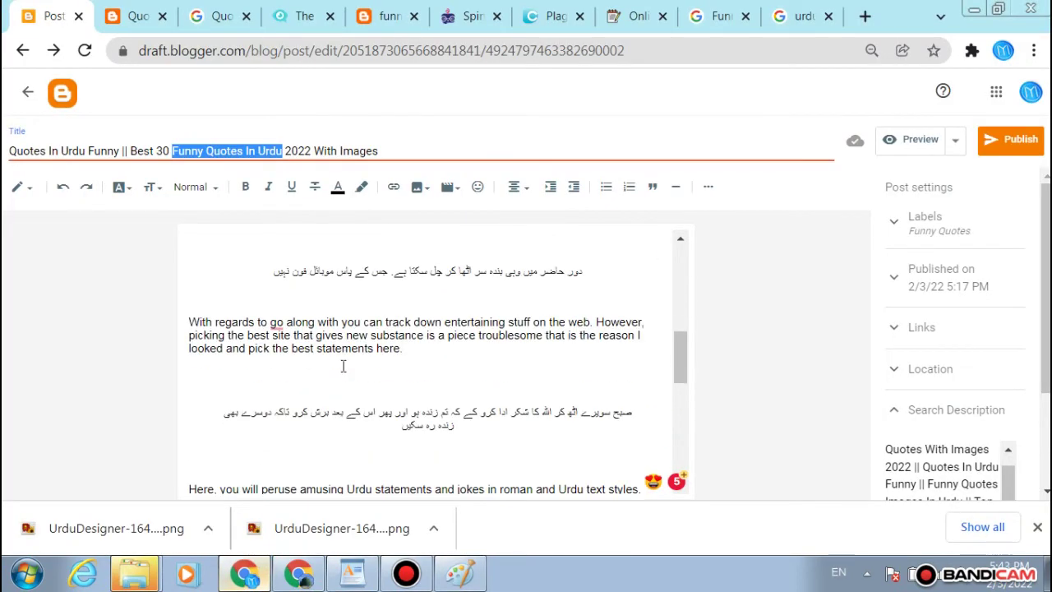
pyautogui.scroll(-5, 344, 366)
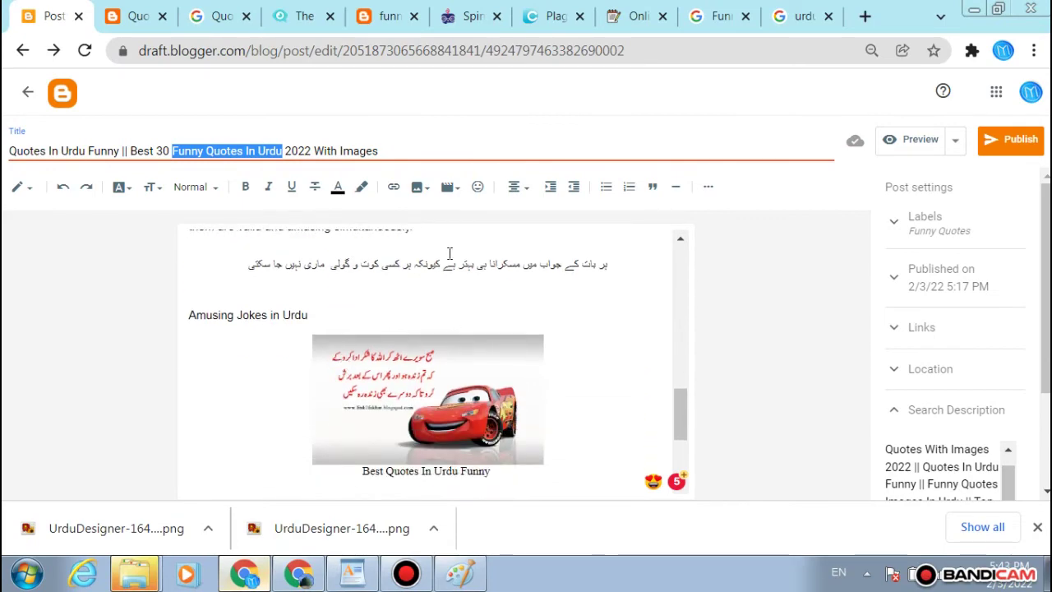
pyautogui.scroll(3, 449, 253)
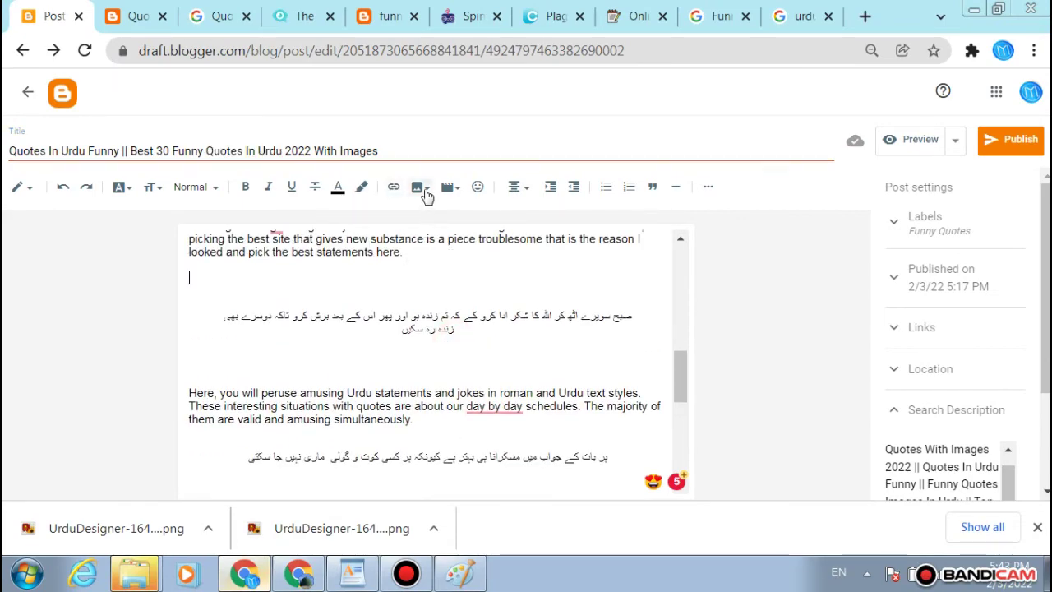
pyautogui.click(424, 190)
pyautogui.click(437, 218)
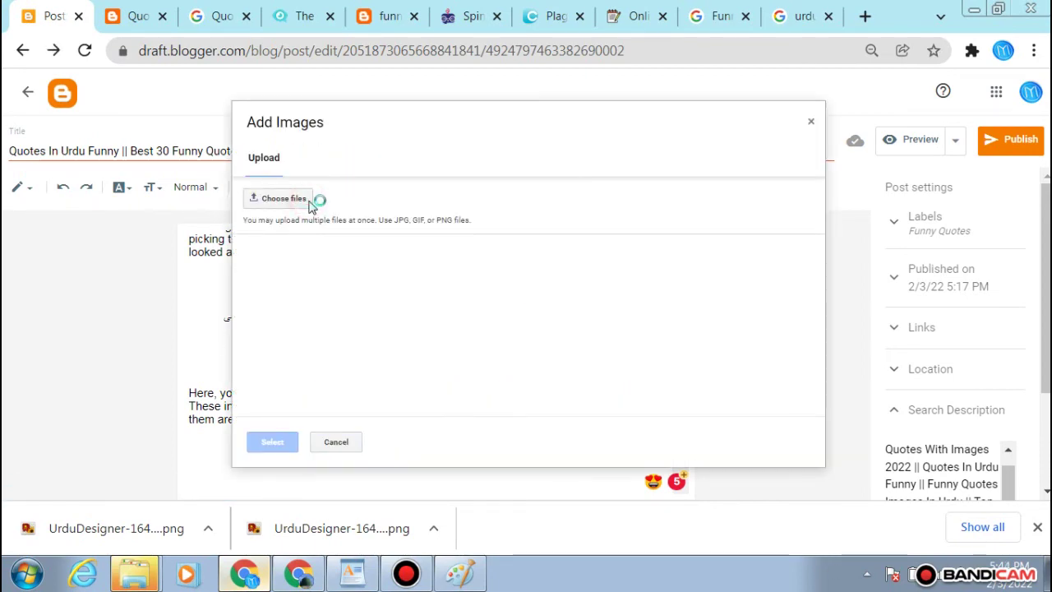
pyautogui.click(309, 205)
pyautogui.doubleClick(267, 201)
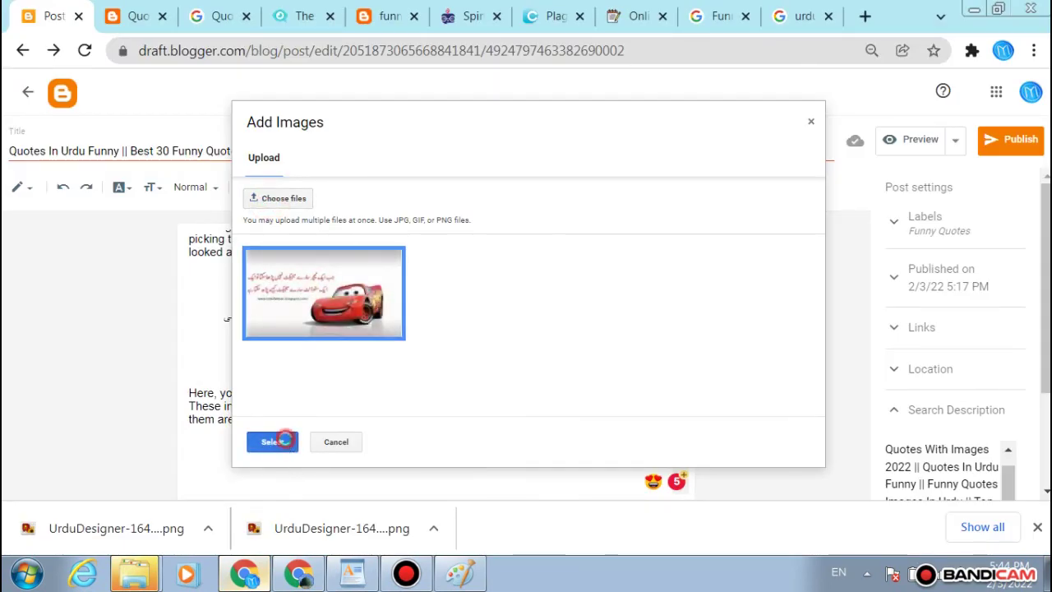
pyautogui.click(280, 442)
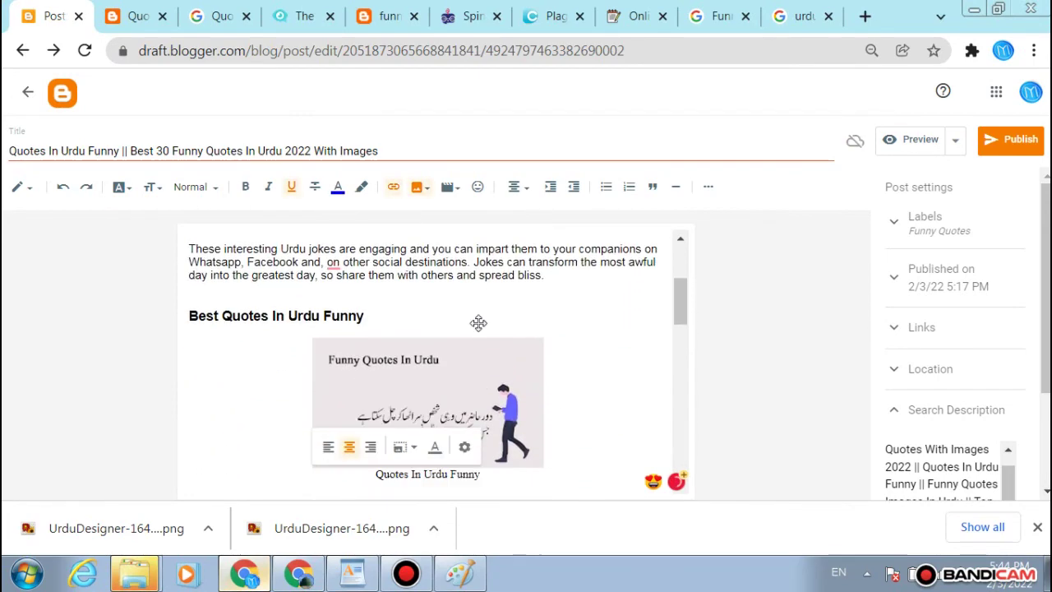
pyautogui.scroll(-1, 480, 320)
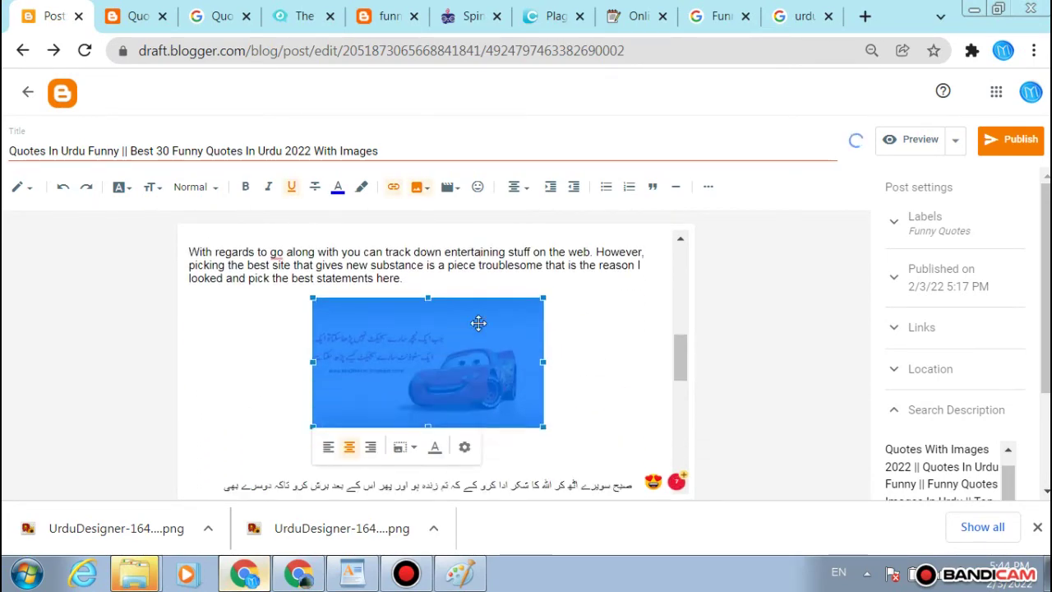
pyautogui.click(575, 348)
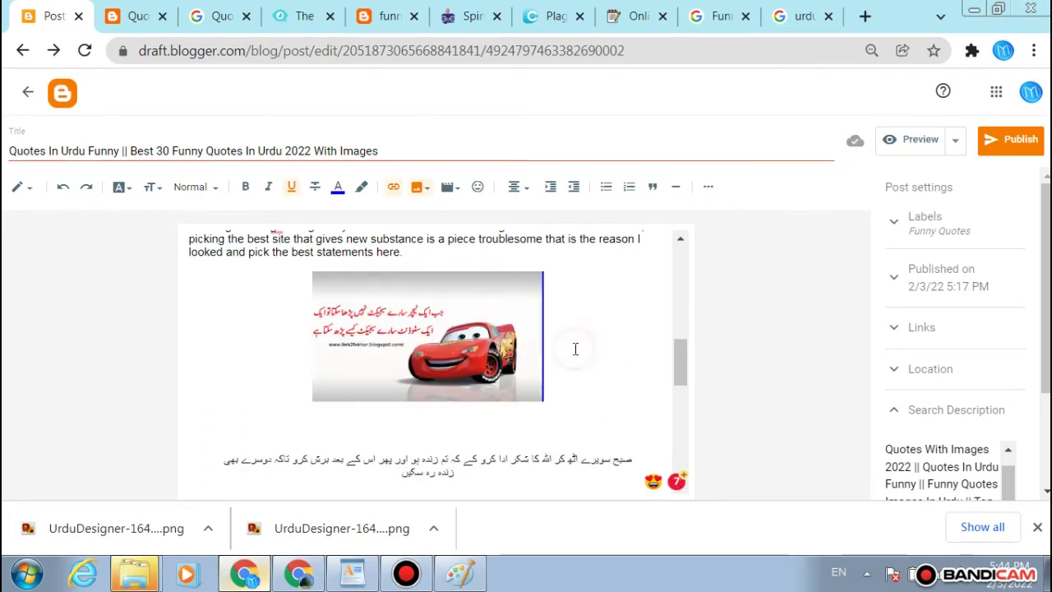
# Step: Review the Blogger post's headings, paragraphs, Urdu quotes and inserted images from beginning to end
pyautogui.scroll(4, 573, 348)
pyautogui.scroll(-1, 567, 351)
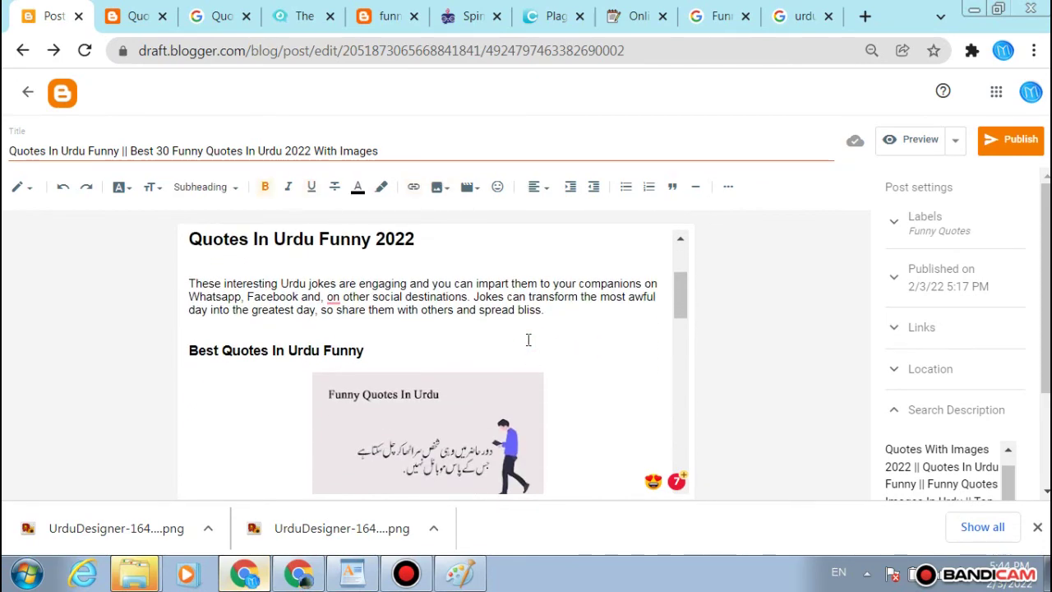
pyautogui.scroll(-7, 531, 324)
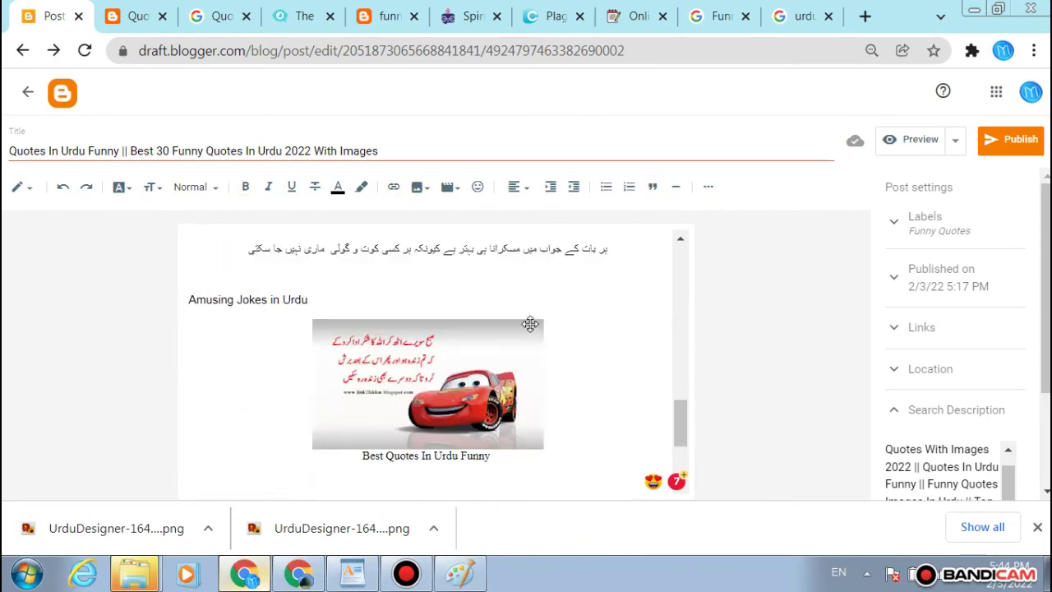
pyautogui.scroll(3, 531, 324)
pyautogui.scroll(-3, 530, 324)
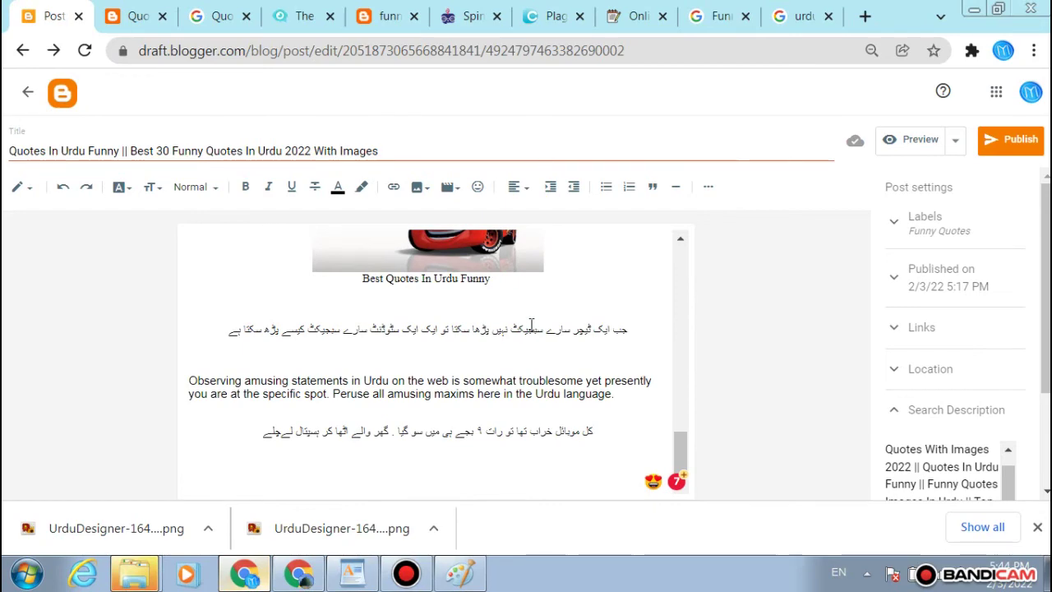
pyautogui.scroll(10, 531, 323)
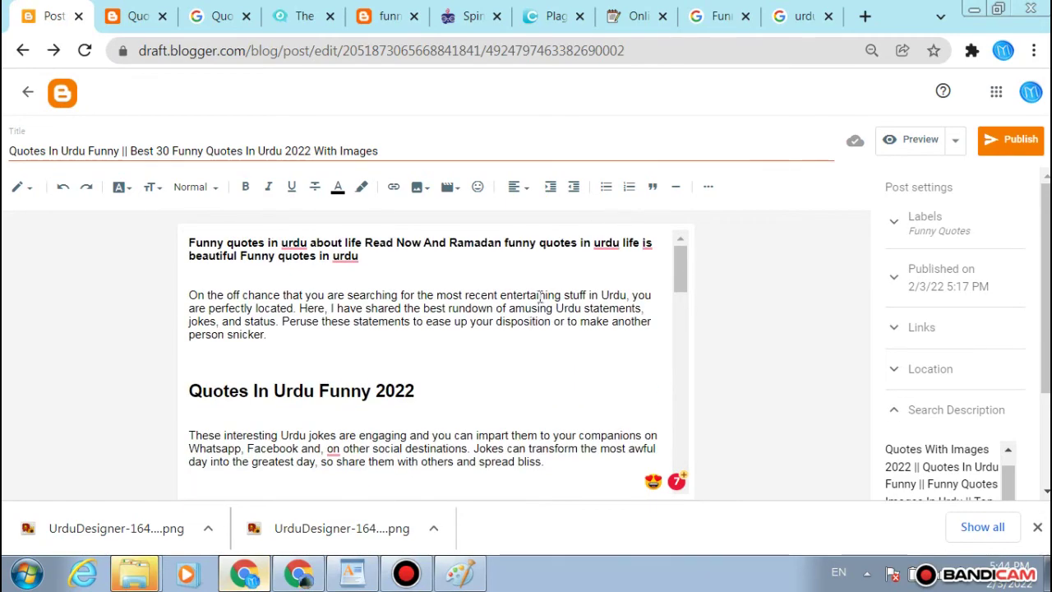
pyautogui.scroll(-3, 510, 294)
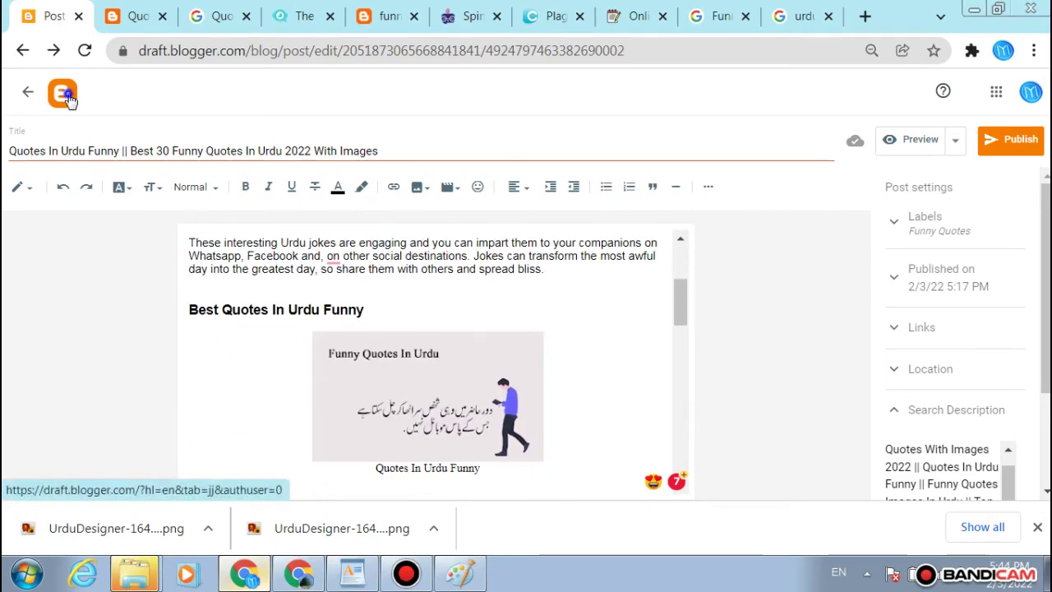
# Step: Open the blog's post list in a new browser tab and look through the older published posts
pyautogui.rightClick(80, 100)
pyautogui.click(131, 106)
pyautogui.click(150, 16)
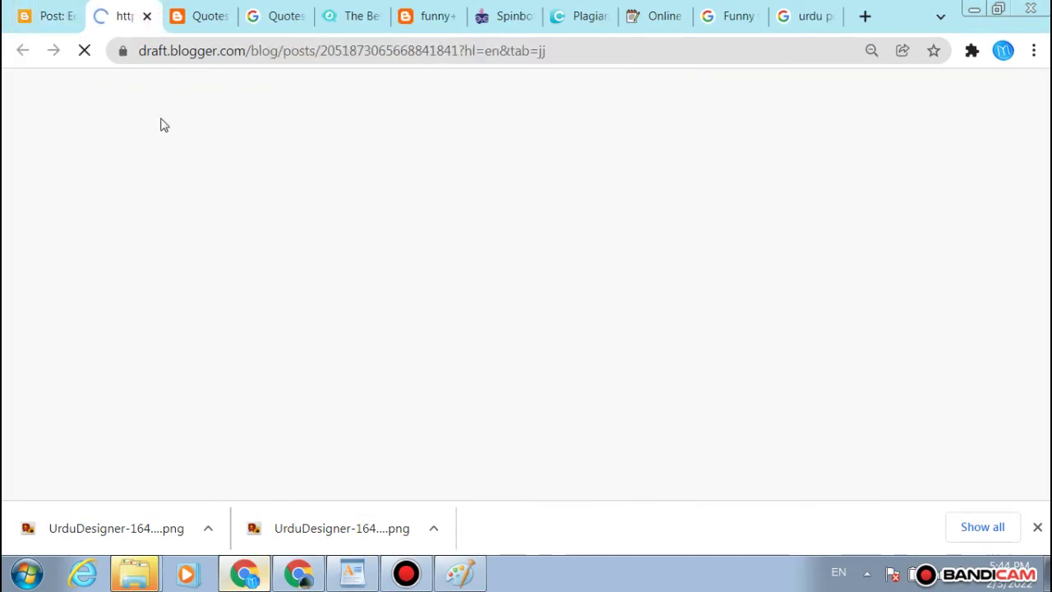
pyautogui.scroll(-10, 311, 284)
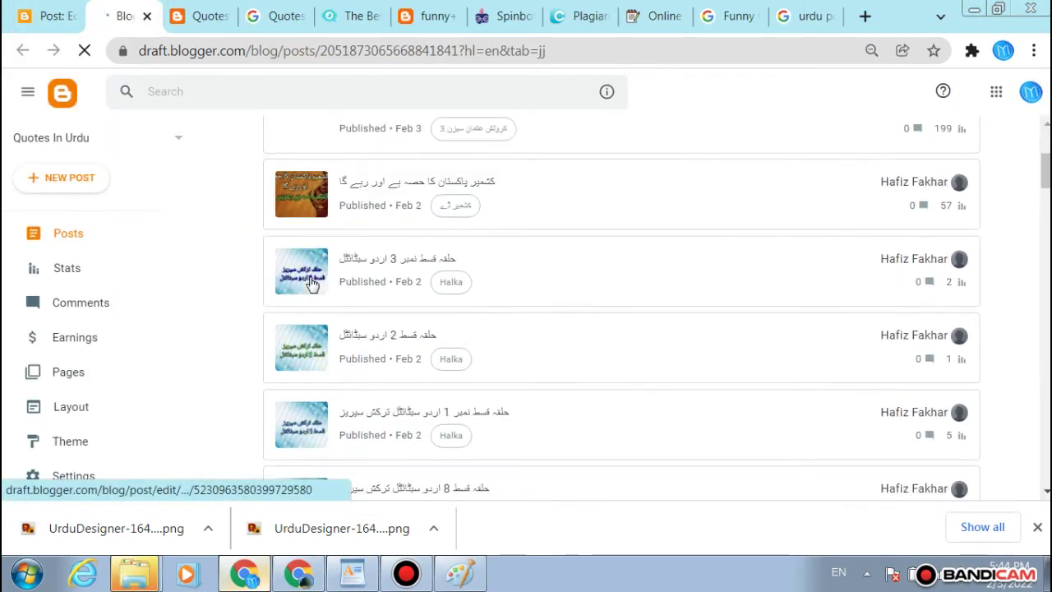
pyautogui.scroll(-15, 360, 238)
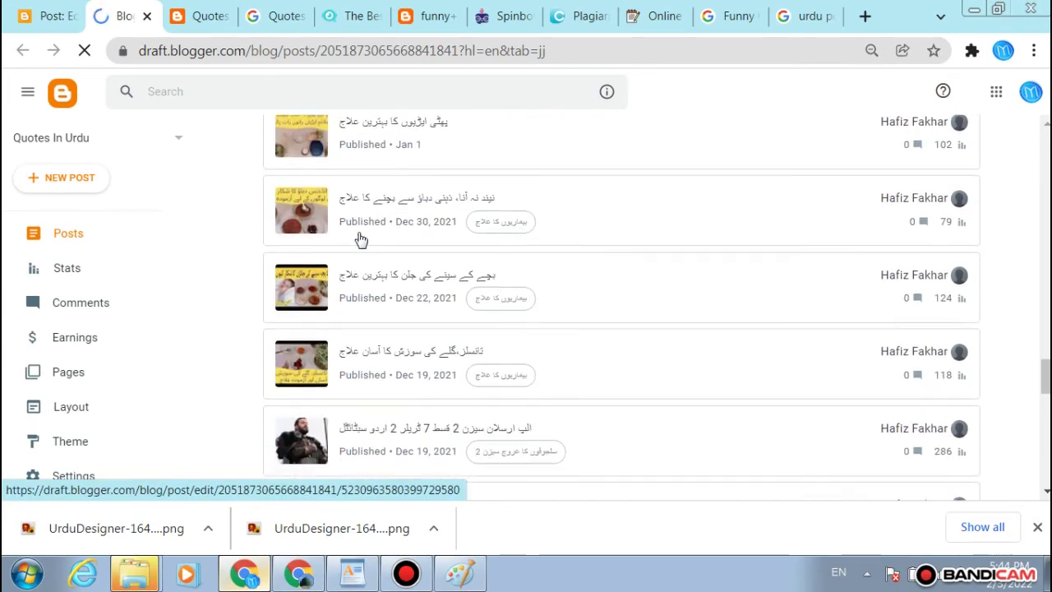
pyautogui.scroll(-12, 360, 238)
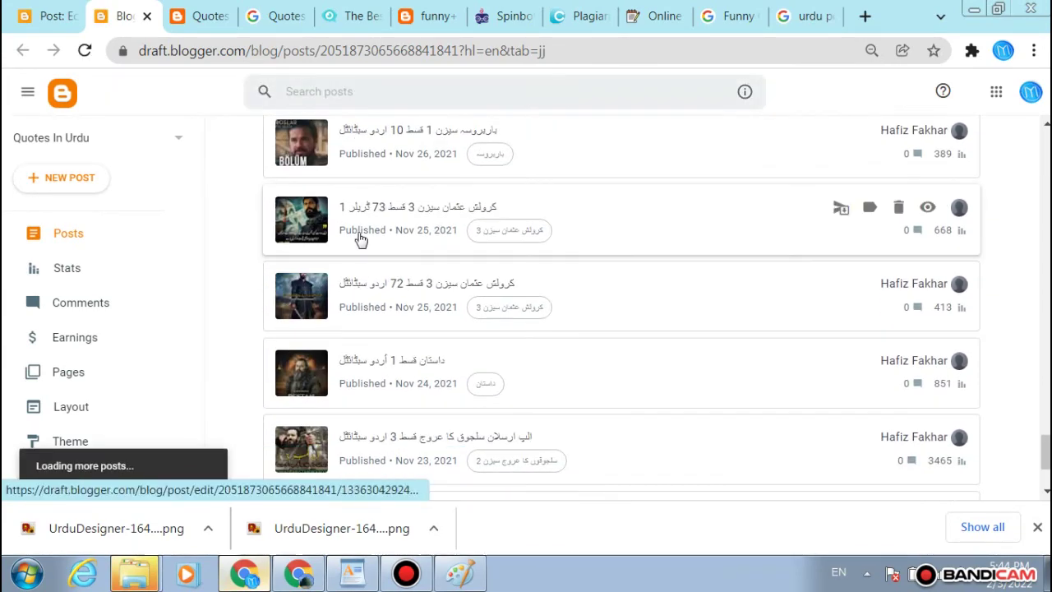
pyautogui.scroll(-15, 389, 312)
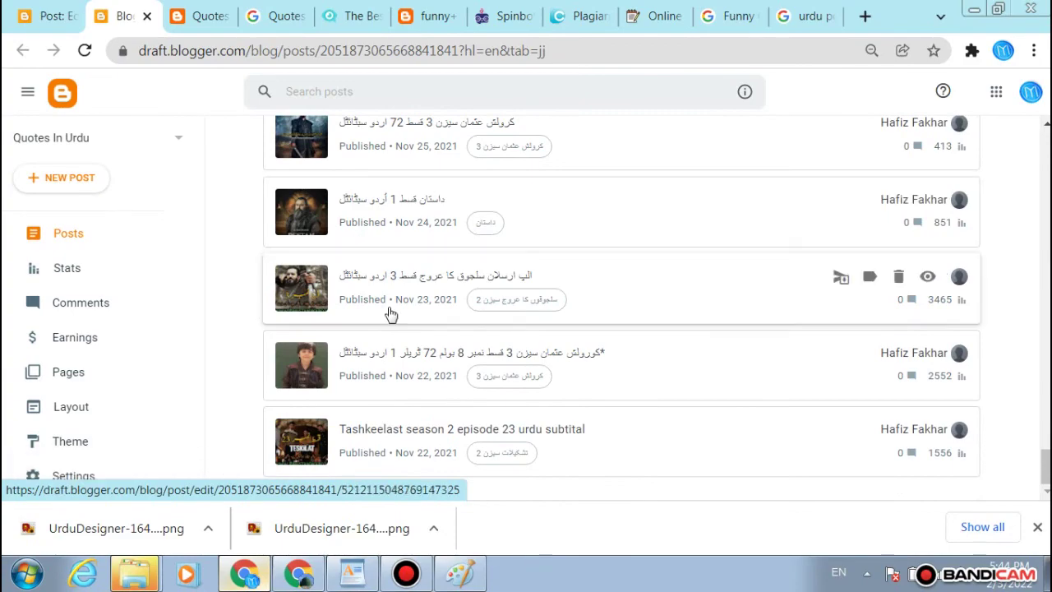
pyautogui.scroll(-15, 390, 312)
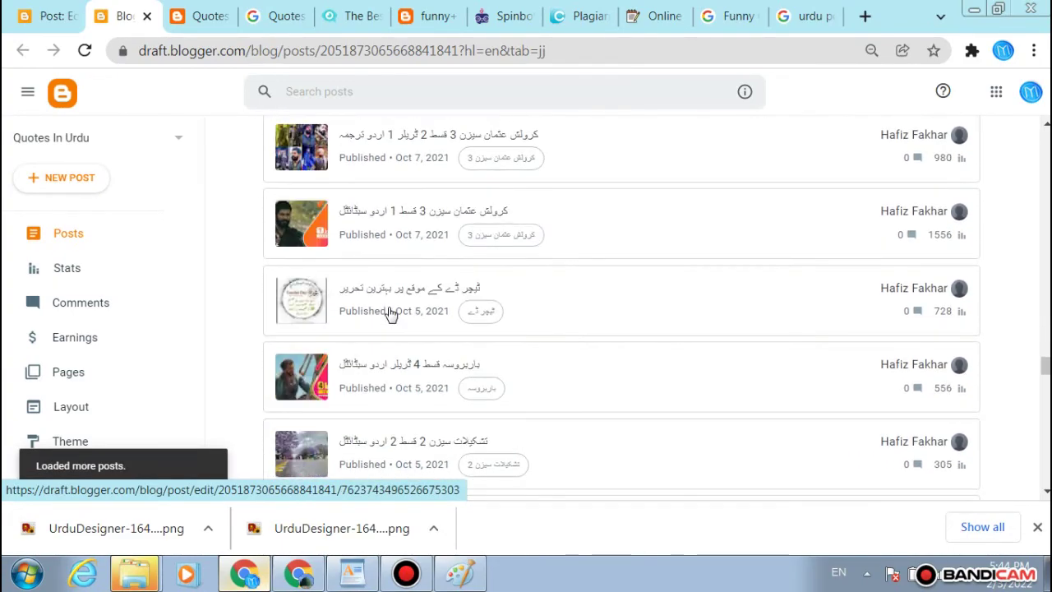
pyautogui.scroll(-5, 390, 313)
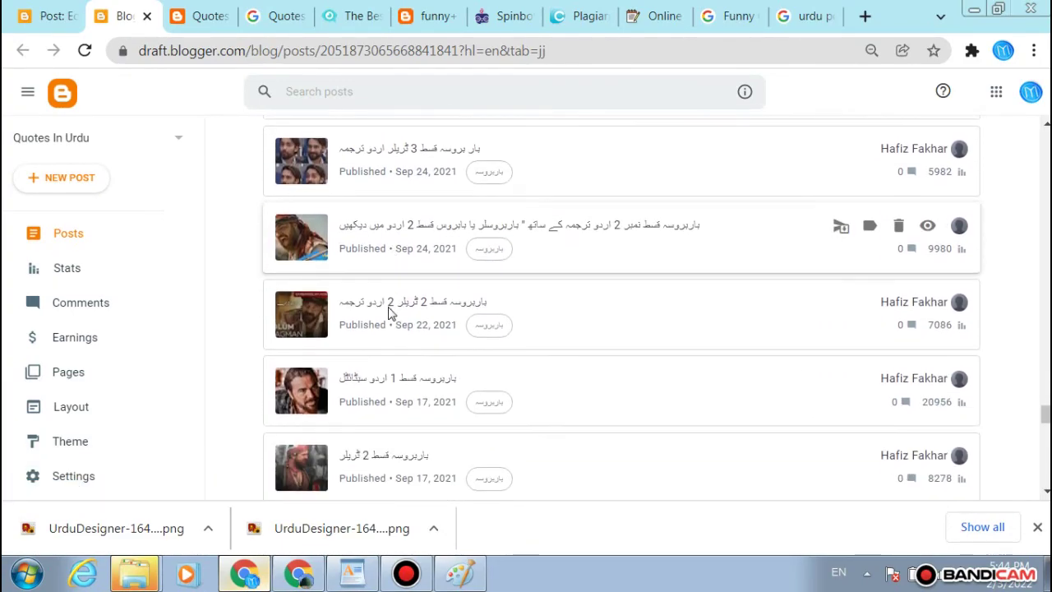
pyautogui.scroll(-7, 389, 312)
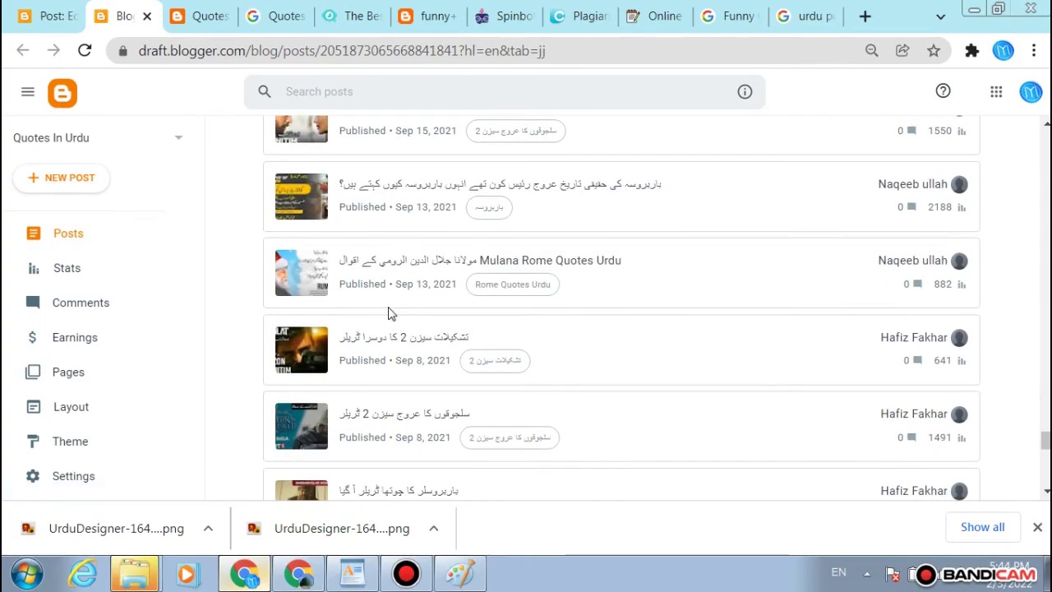
pyautogui.scroll(-5, 389, 313)
pyautogui.scroll(20, 389, 312)
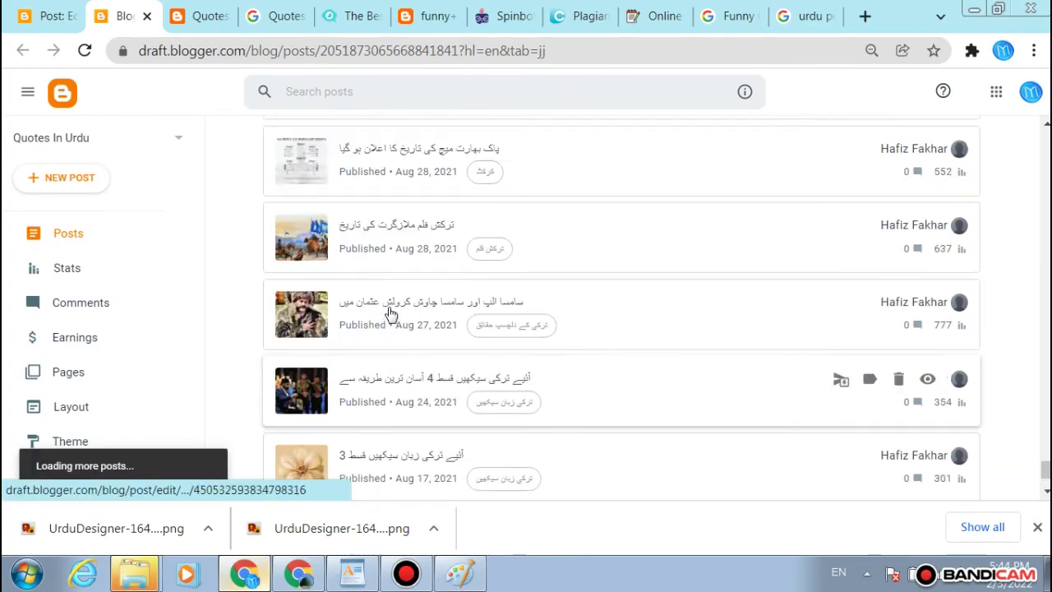
pyautogui.scroll(20, 389, 312)
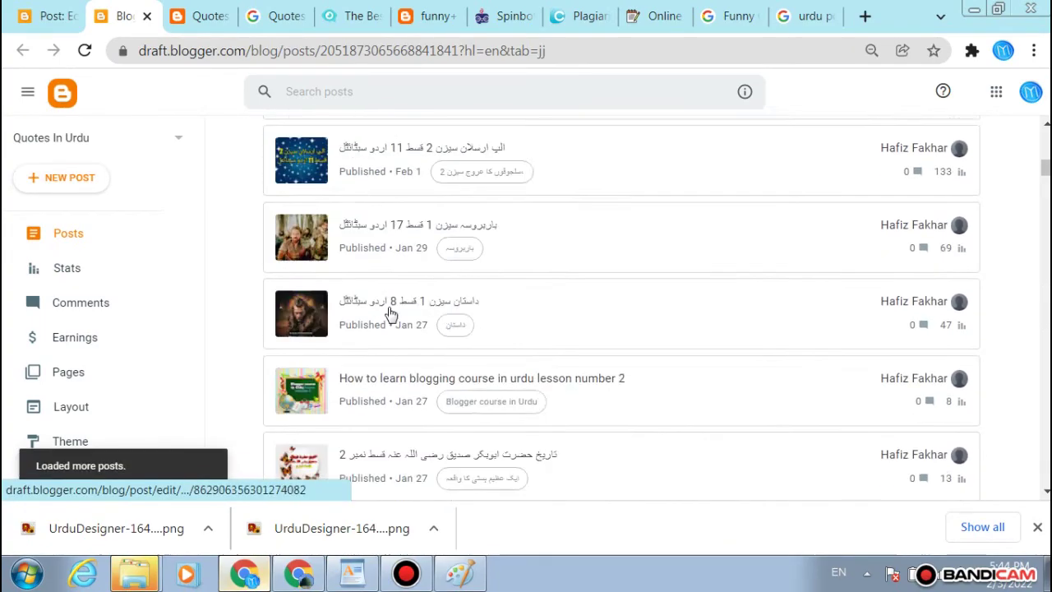
pyautogui.scroll(-10, 390, 312)
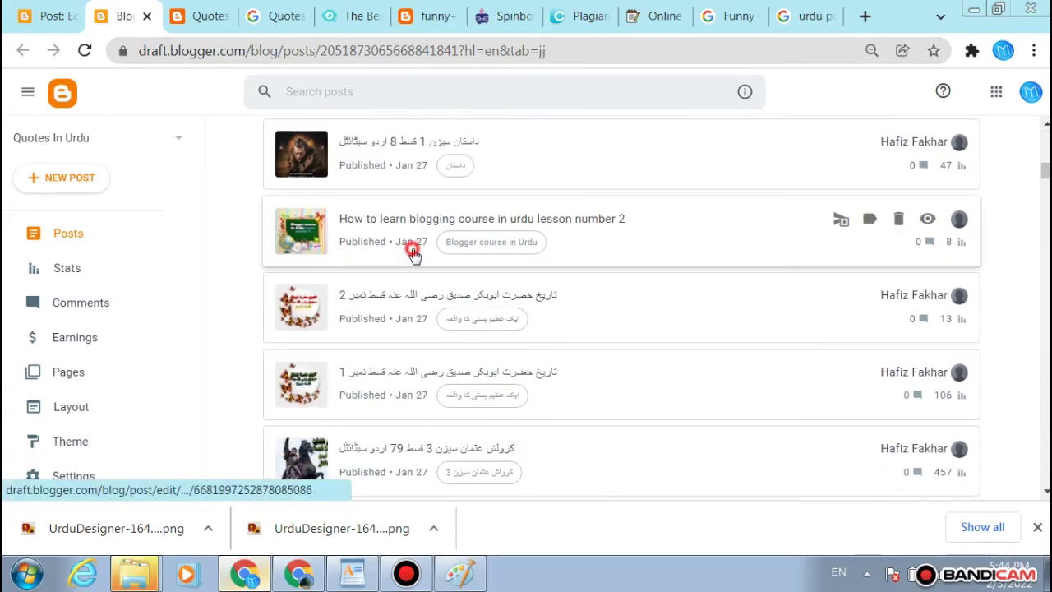
# Step: Open the post "How to learn blogging course in urdu lesson number 2" and examine its headings, text and embedded video
pyautogui.click(414, 255)
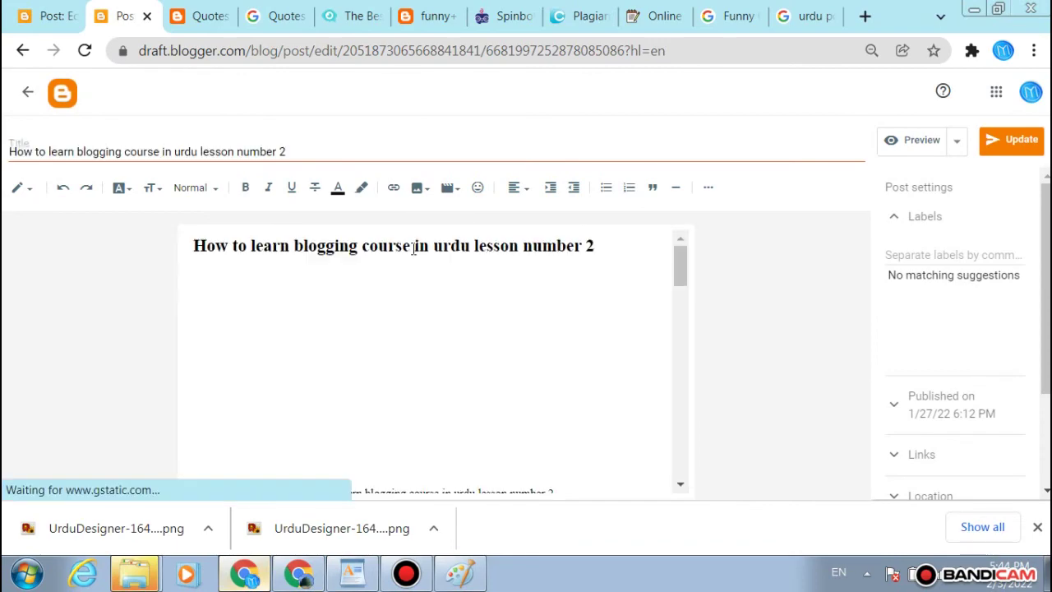
pyautogui.scroll(-15, 413, 250)
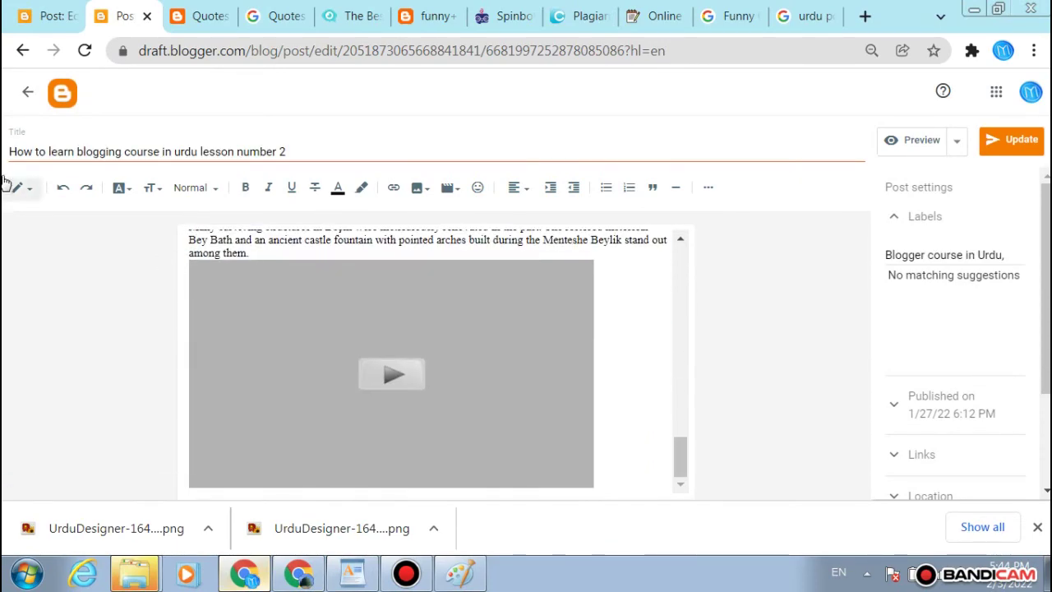
pyautogui.scroll(2, 245, 303)
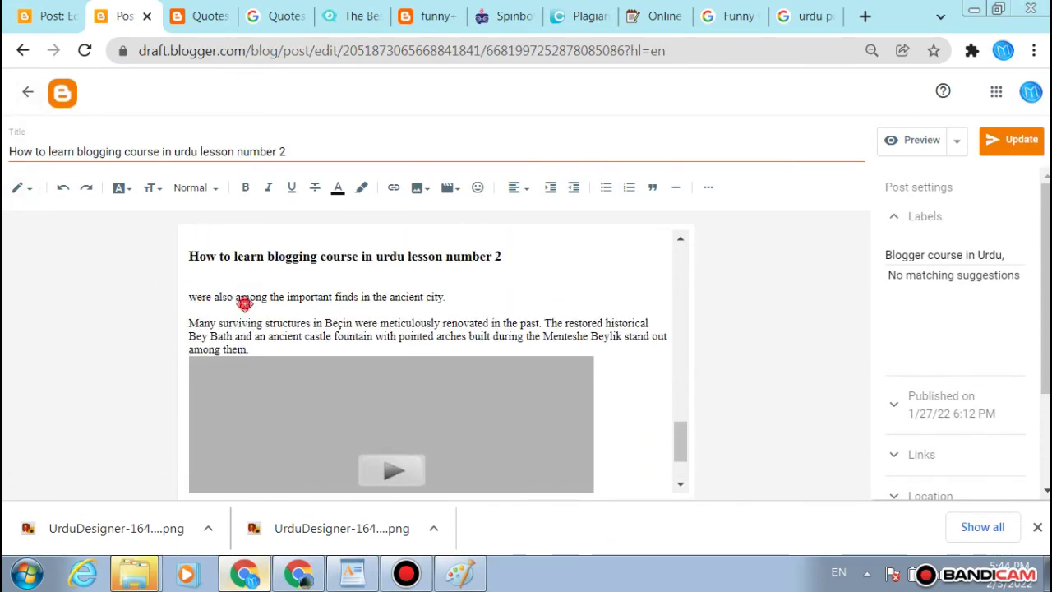
pyautogui.scroll(8, 245, 304)
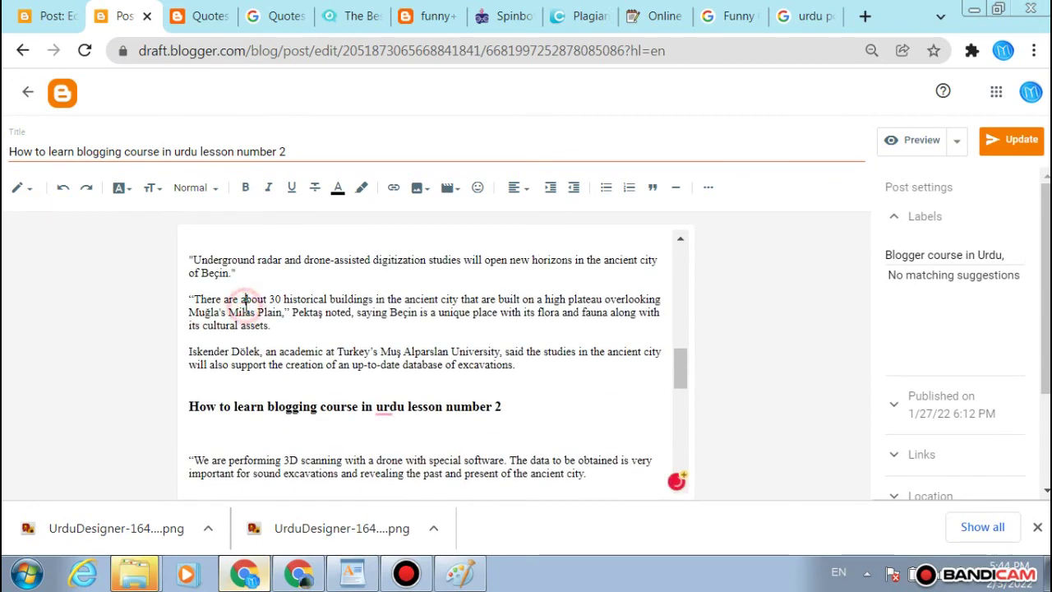
pyautogui.scroll(2, 245, 303)
pyautogui.scroll(4, 245, 306)
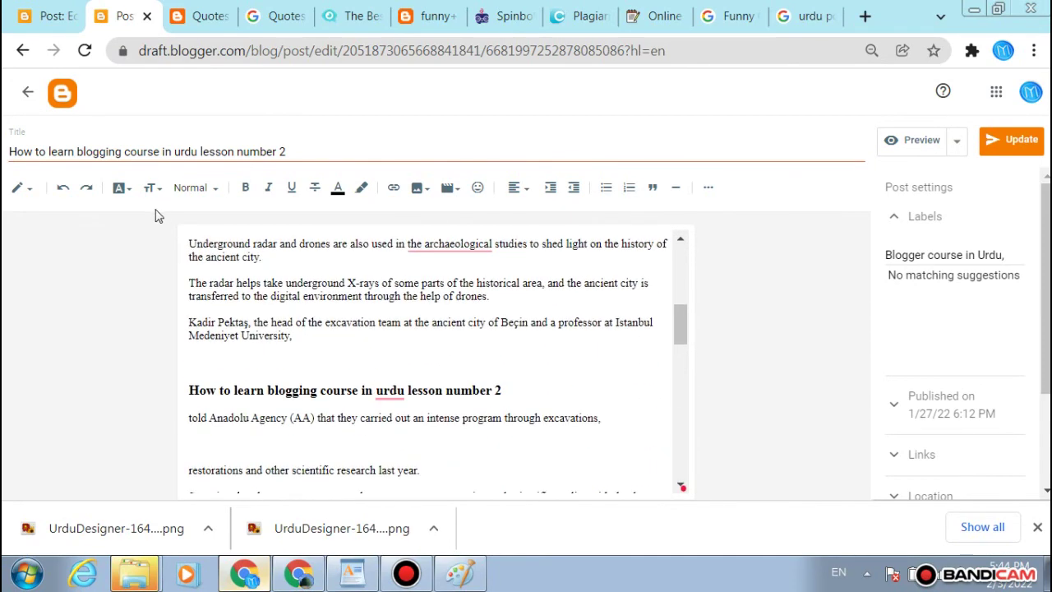
# Step: Return to the blog's post list, look back through posts to May 2021, and open "All Episodes Teskilat With Urdu Subtitles By Historic Series || Makki Tv 2"
pyautogui.click(14, 93)
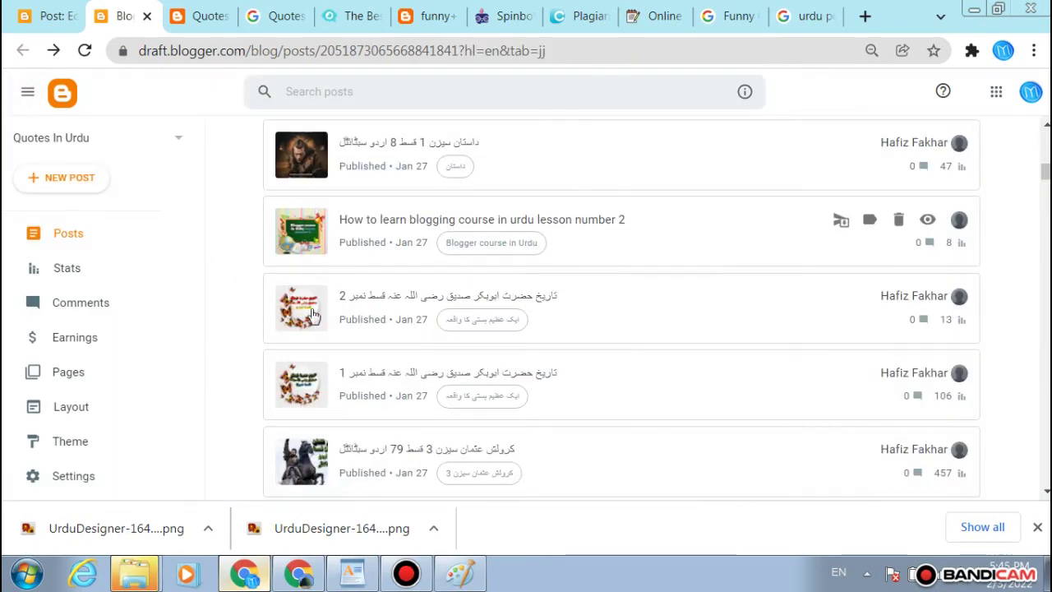
pyautogui.scroll(-5, 304, 317)
pyautogui.scroll(-4, 357, 305)
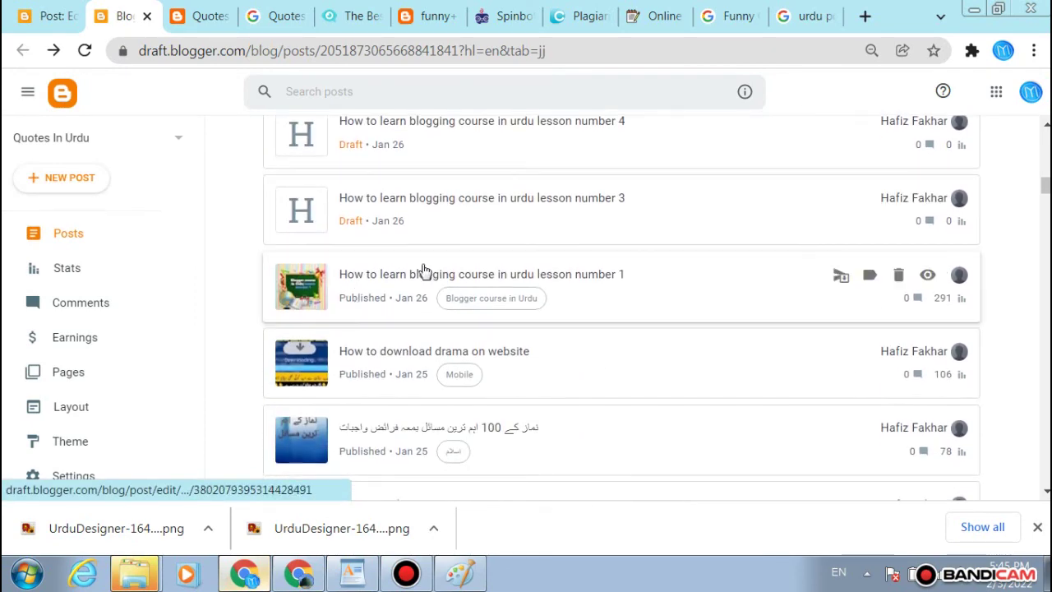
pyautogui.scroll(-10, 445, 295)
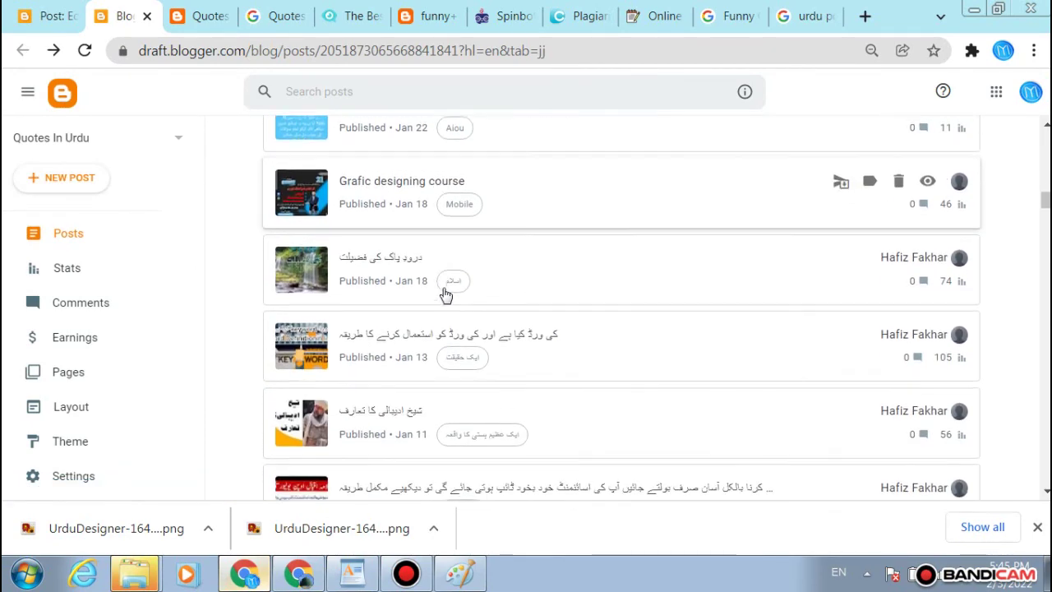
pyautogui.scroll(-15, 407, 297)
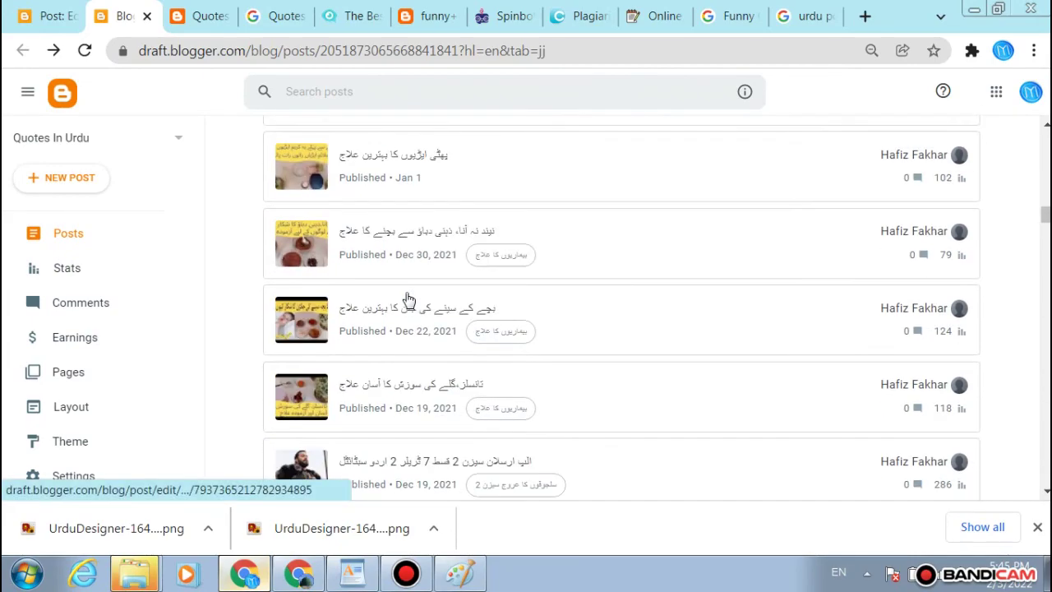
pyautogui.scroll(-20, 406, 298)
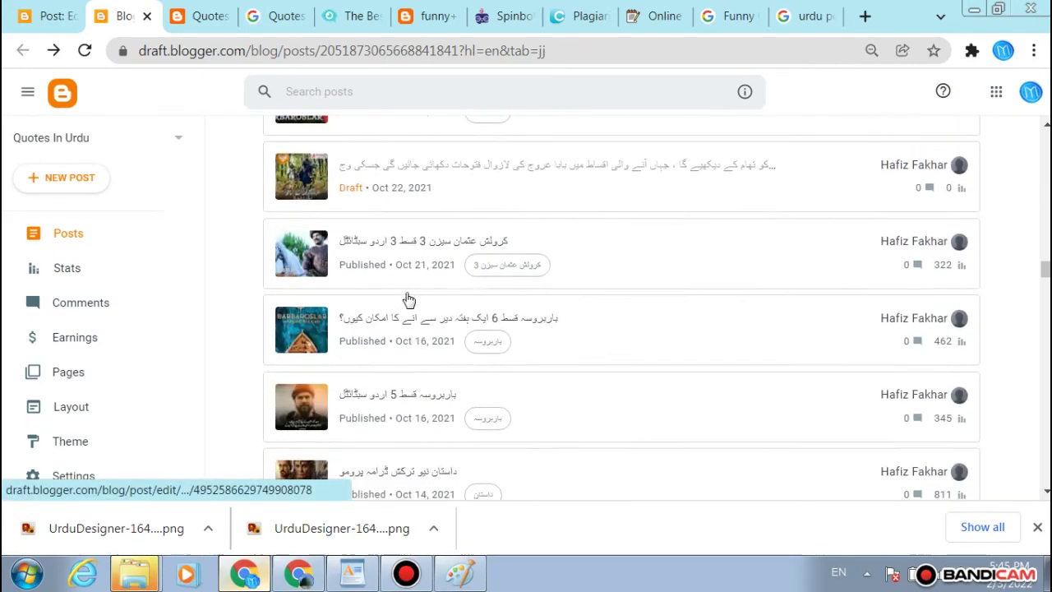
pyautogui.scroll(-20, 407, 300)
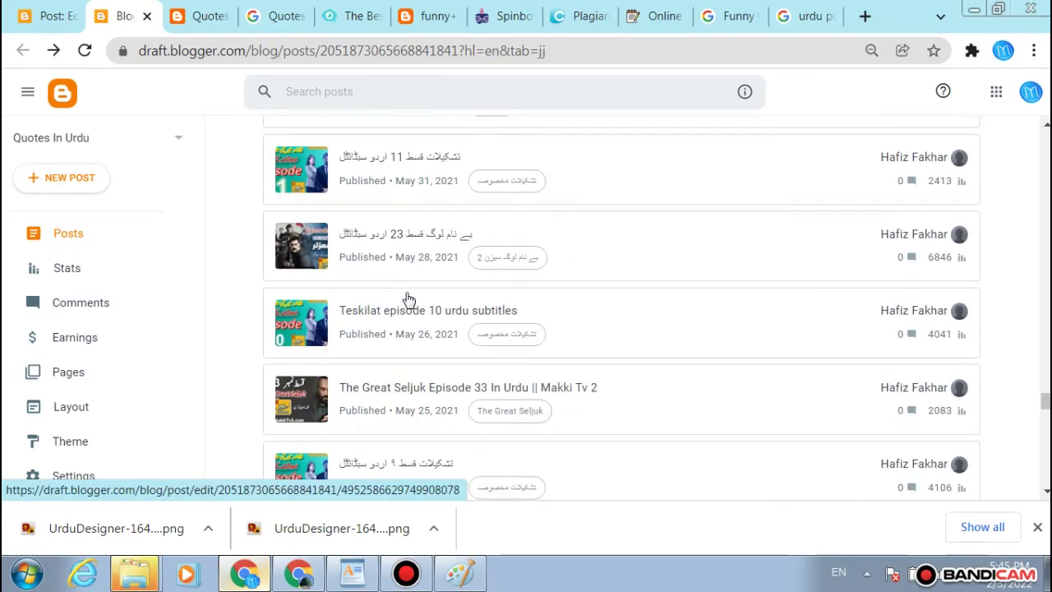
pyautogui.scroll(10, 406, 297)
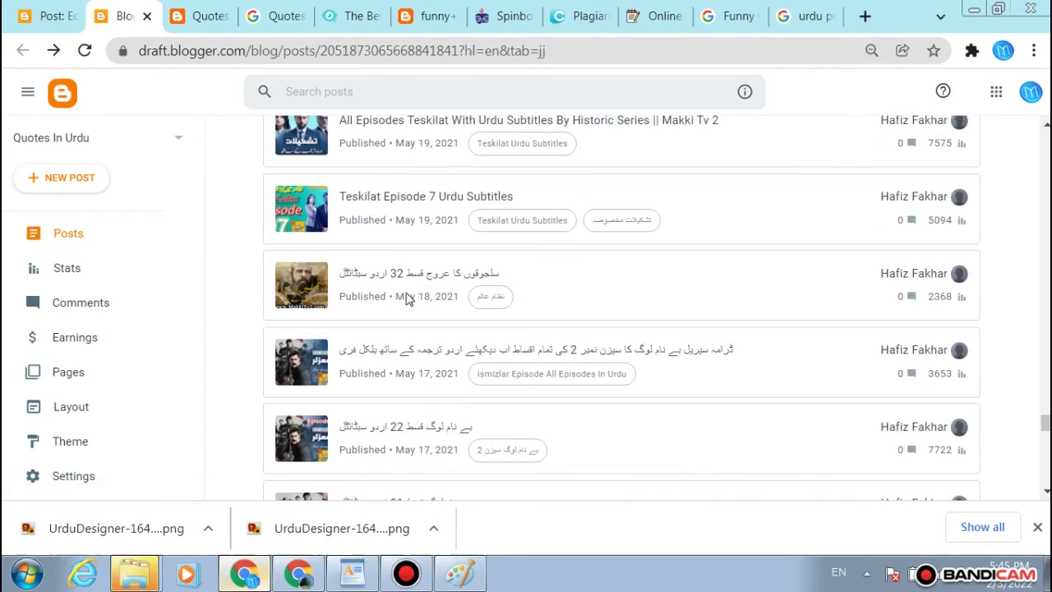
pyautogui.click(403, 313)
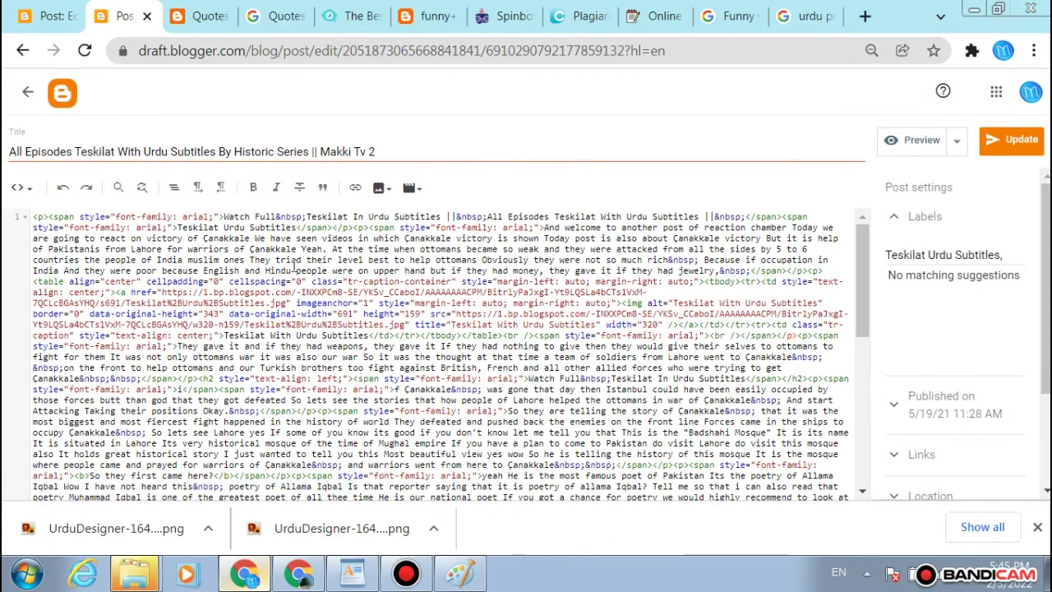
# Step: Examine the HTML source of the Teskilat episodes post to its end and search the code for ads
pyautogui.scroll(-15, 294, 268)
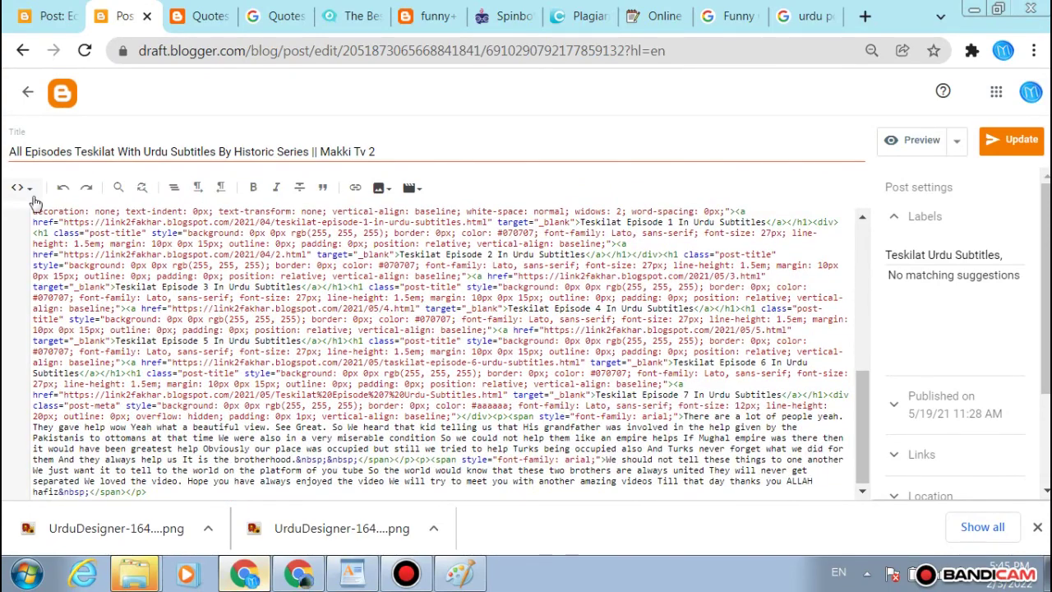
pyautogui.click(29, 193)
pyautogui.click(69, 226)
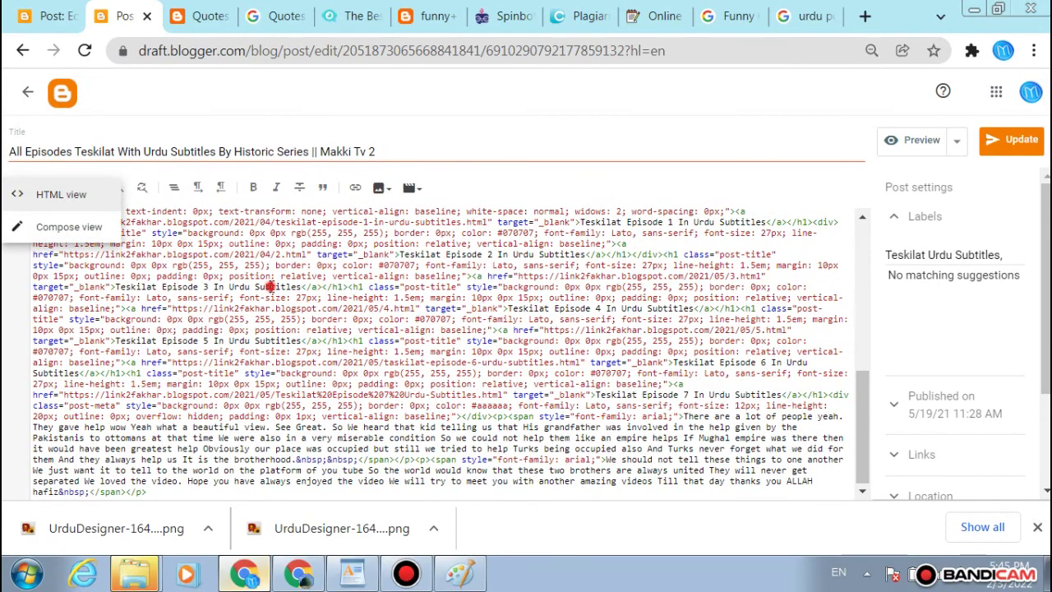
pyautogui.hotkey('ctrl', 'f')
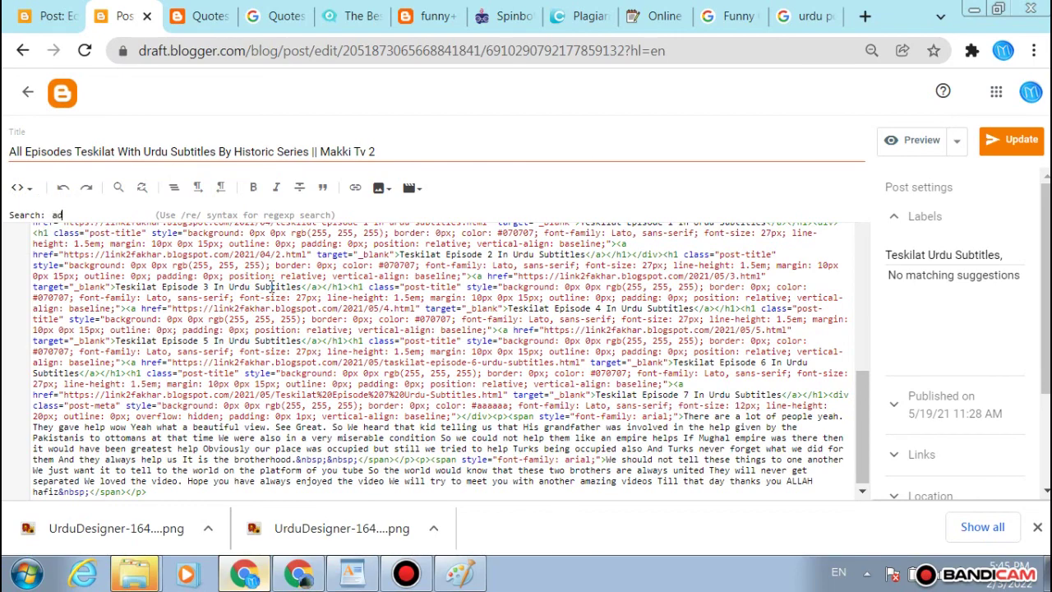
pyautogui.press('Return')
pyautogui.press('Return')
pyautogui.press('Return')
pyautogui.press('Return')
pyautogui.press('Return')
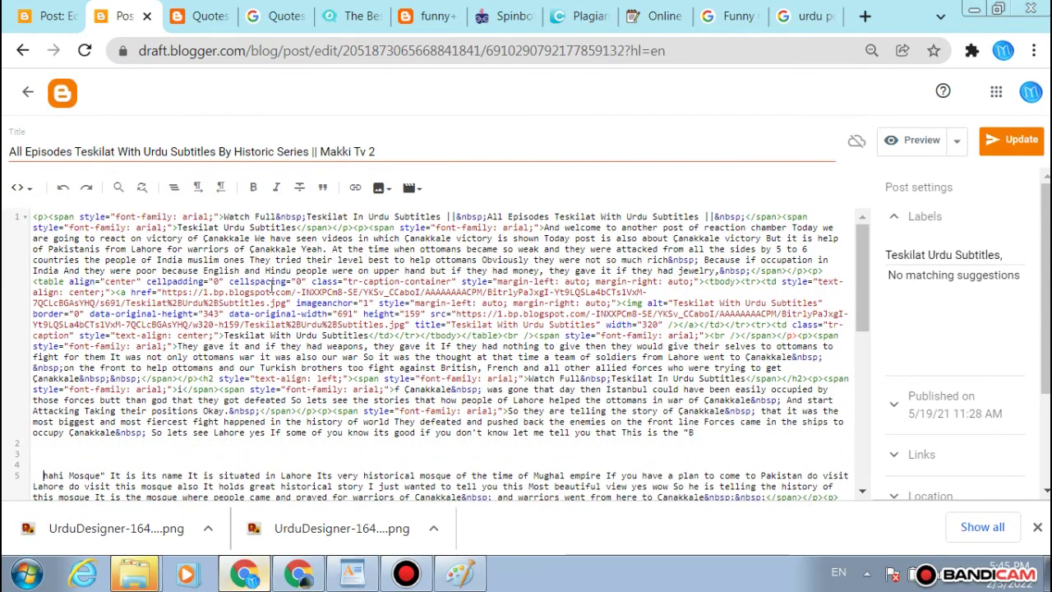
pyautogui.press('BackSpace')
pyautogui.press('BackSpace')
pyautogui.press('BackSpace')
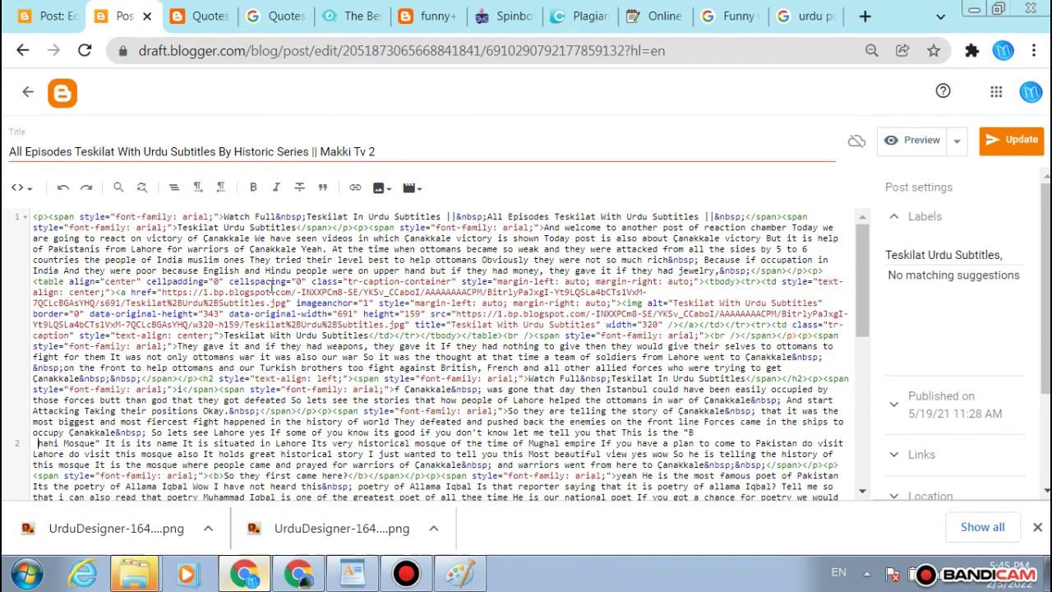
# Step: Switch the Teskilat post to Compose view, accepting the mode change, and examine its paragraphs and linked episode headings down to the end
pyautogui.click(25, 188)
pyautogui.click(85, 227)
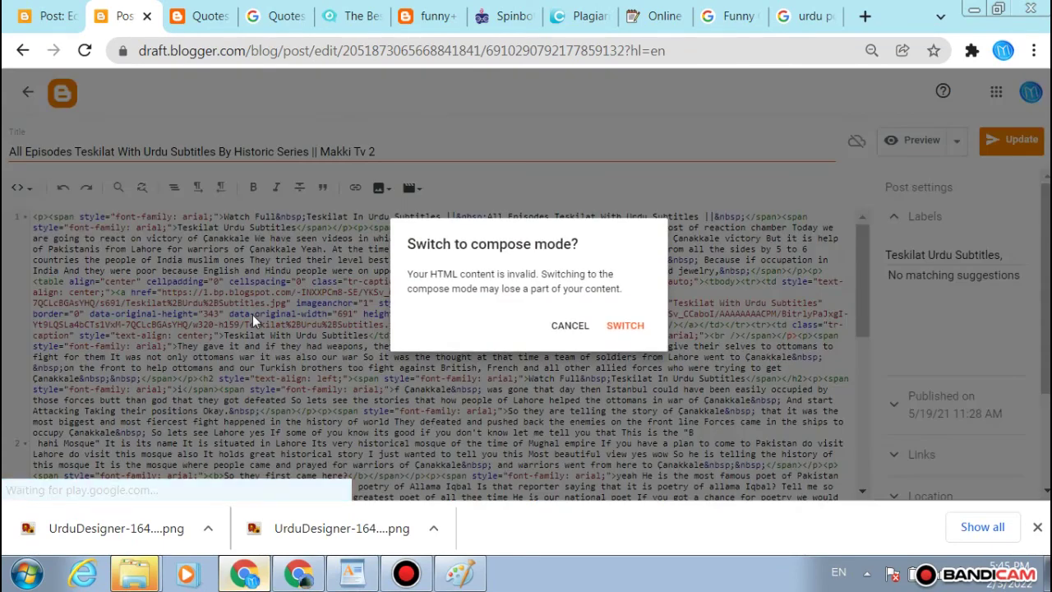
pyautogui.click(626, 327)
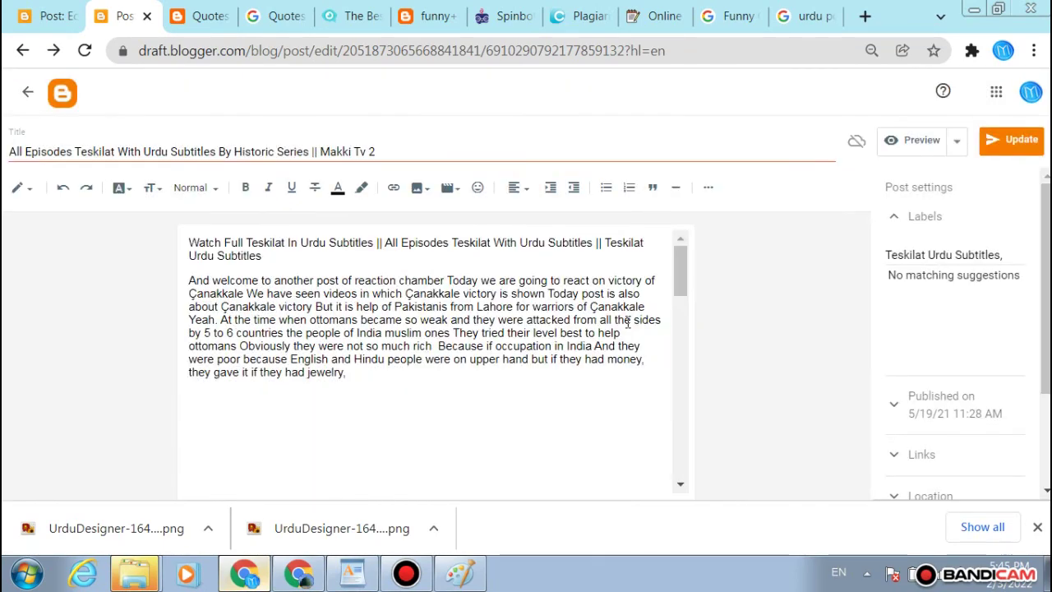
pyautogui.scroll(-10, 627, 322)
pyautogui.scroll(-3, 627, 321)
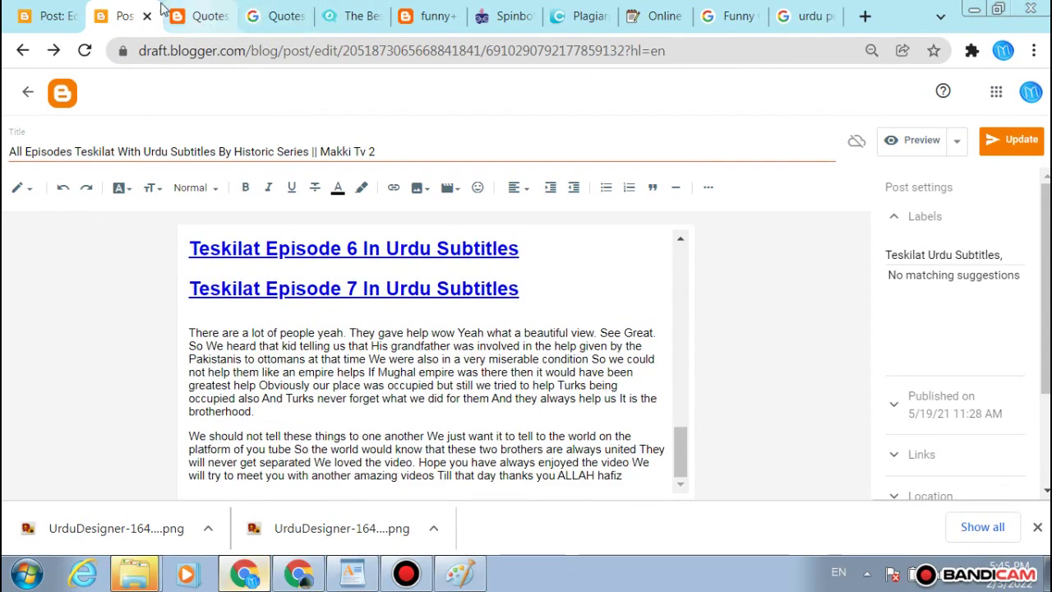
# Step: Go back to the "Quotes In Urdu Funny" post and review its paragraphs, Urdu quotes and car images
pyautogui.click(72, 8)
pyautogui.scroll(-10, 350, 339)
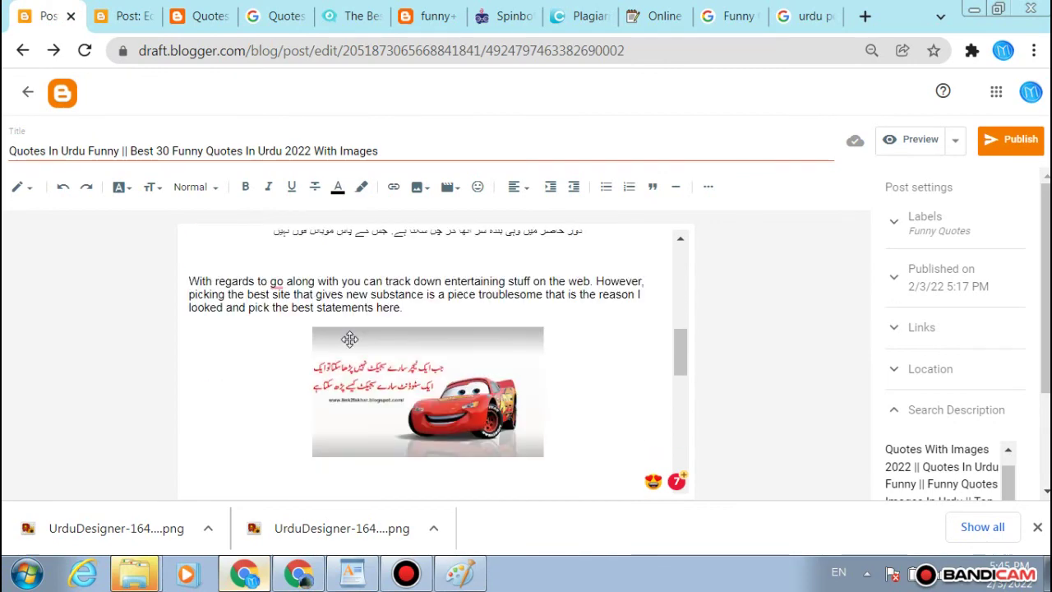
pyautogui.scroll(10, 351, 337)
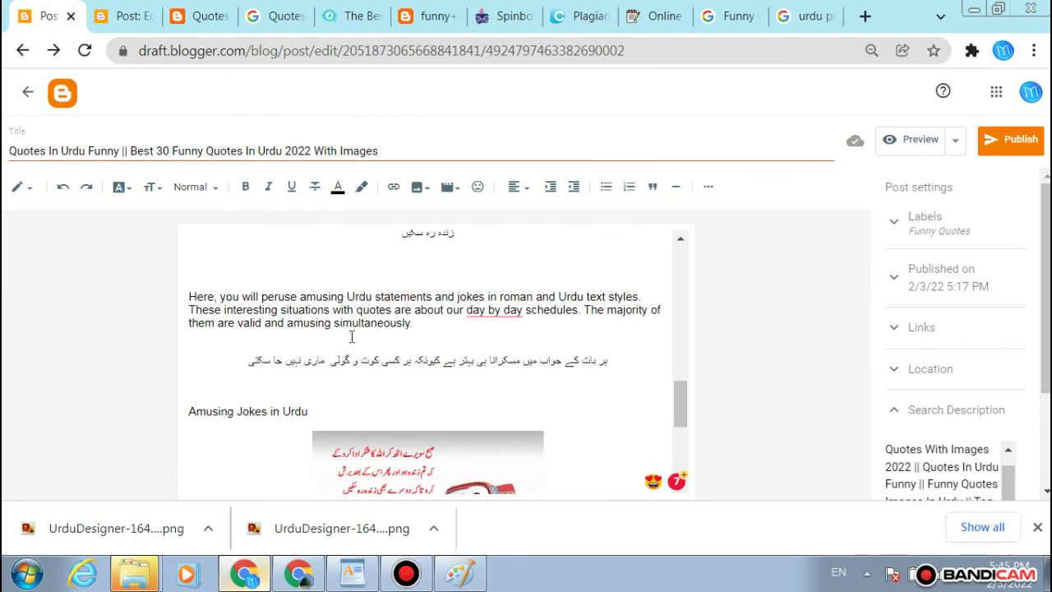